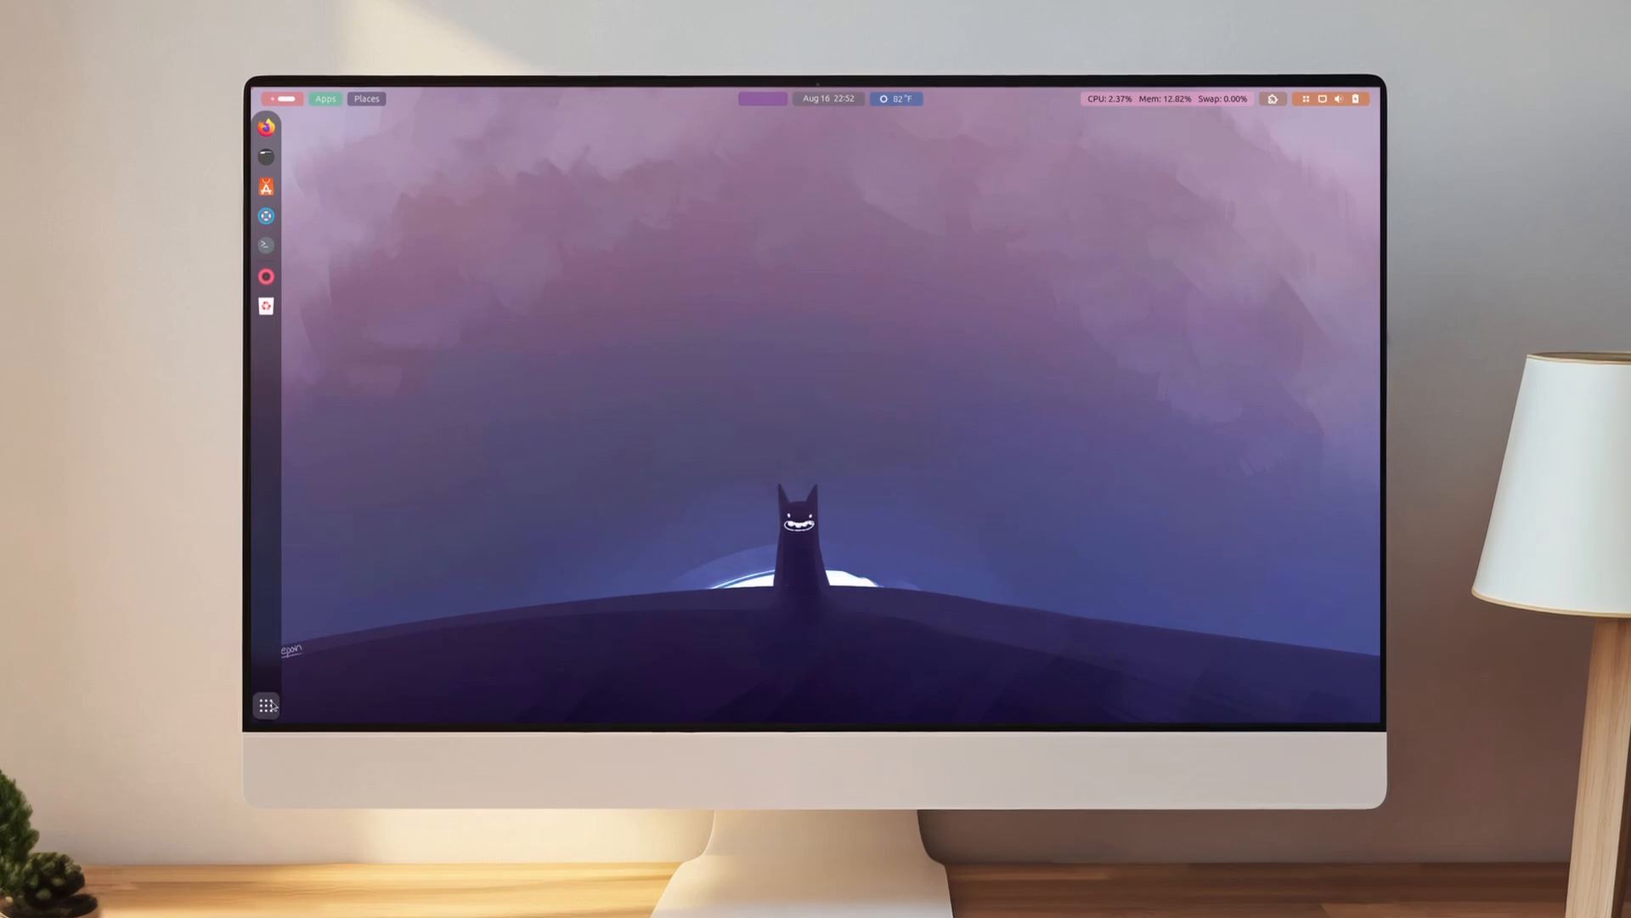
# Step: Open an additional terminal window and run colorscript -r in the upper terminal beside the neofetch output
pyautogui.click(266, 705)
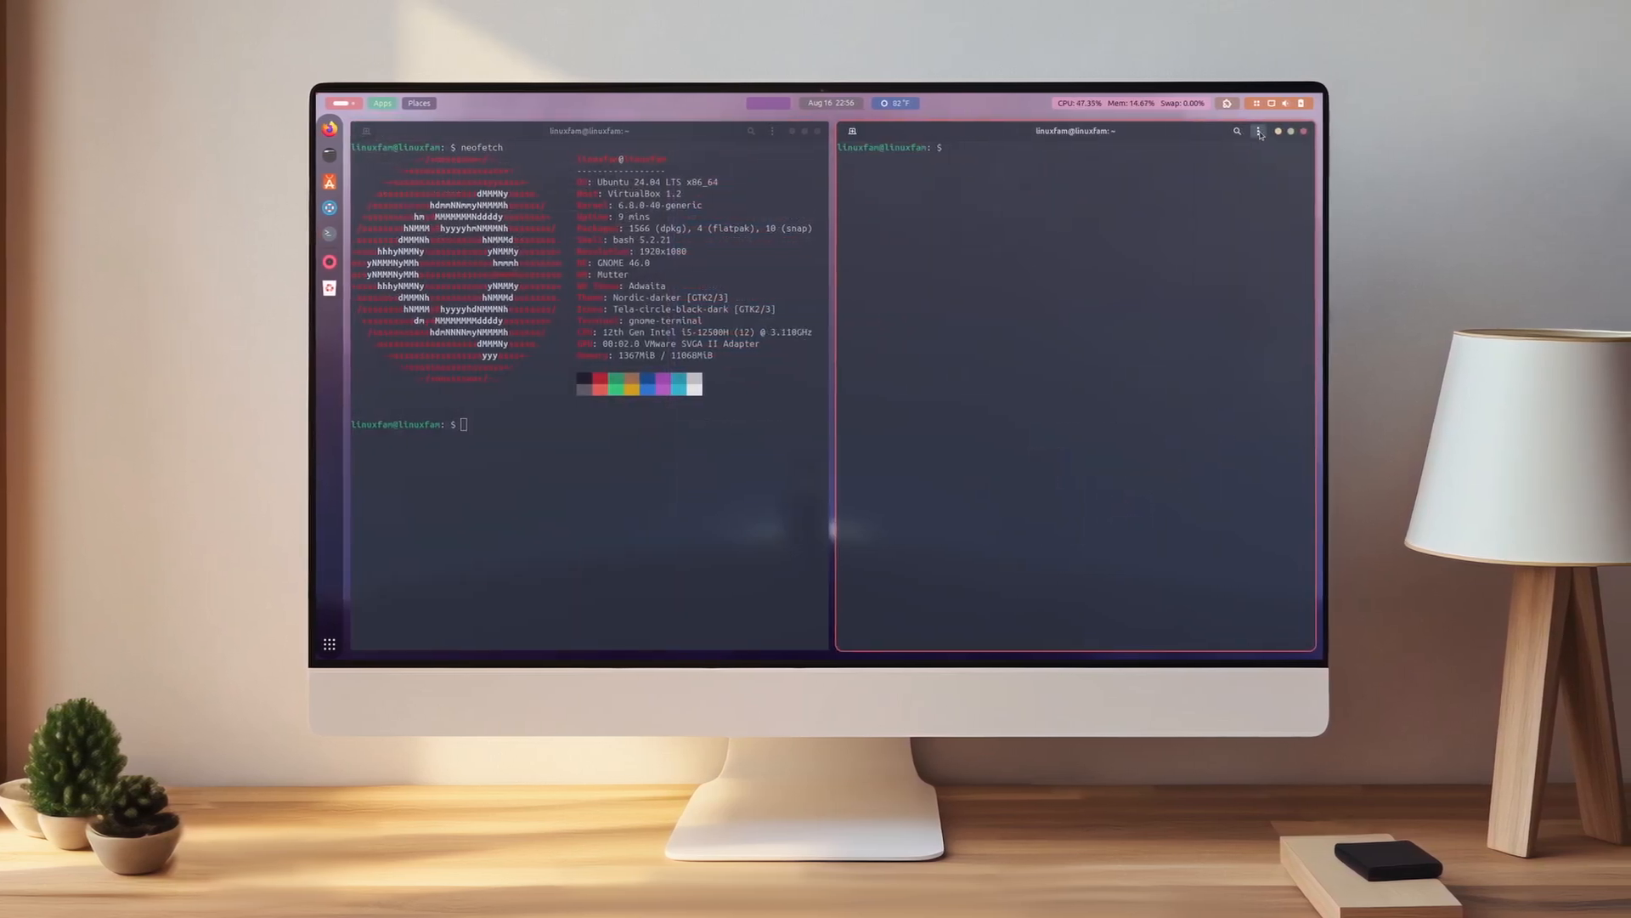
pyautogui.click(1259, 131)
pyautogui.click(1244, 181)
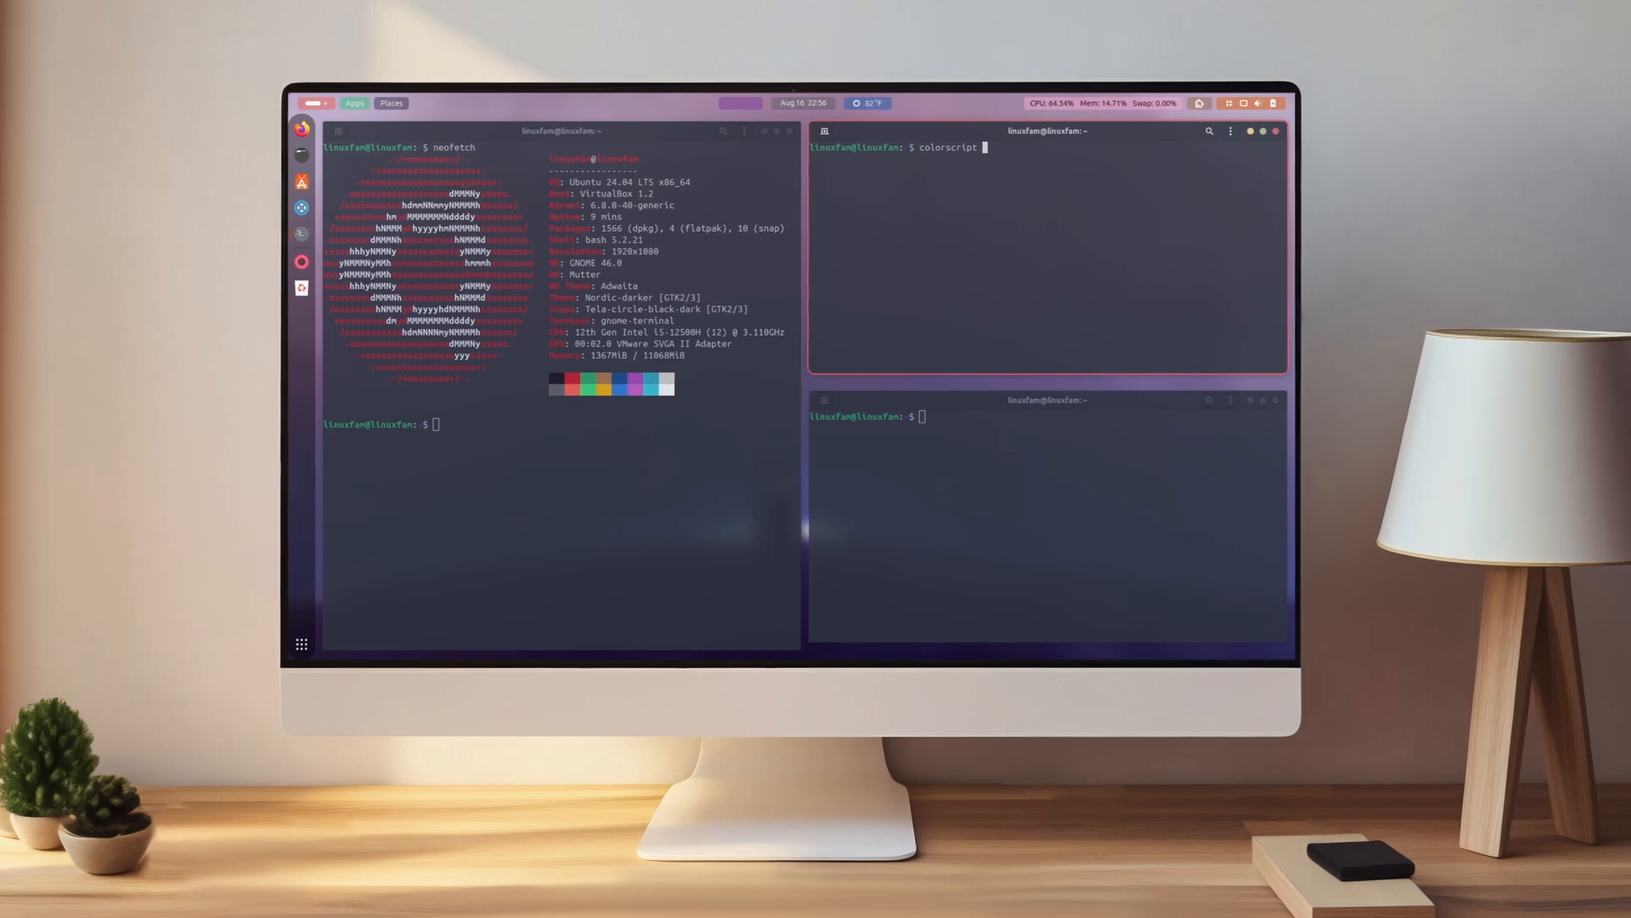
pyautogui.write('-r')
pyautogui.press('Return')
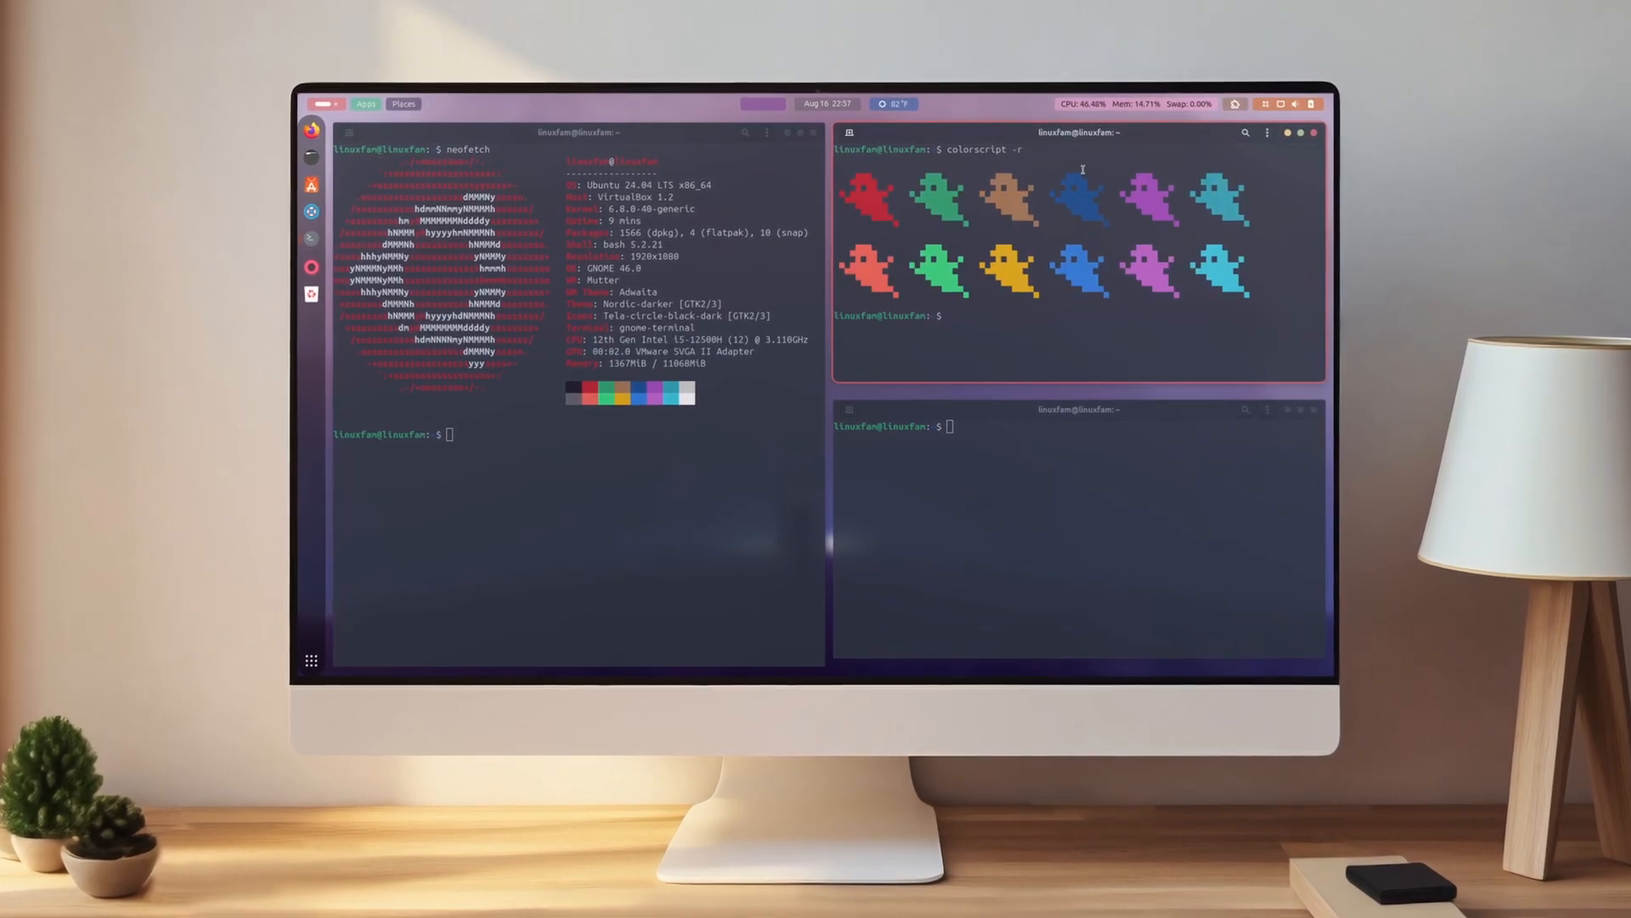
# Step: Run fm6000 in the empty terminal below the colorscript output
pyautogui.click(1028, 439)
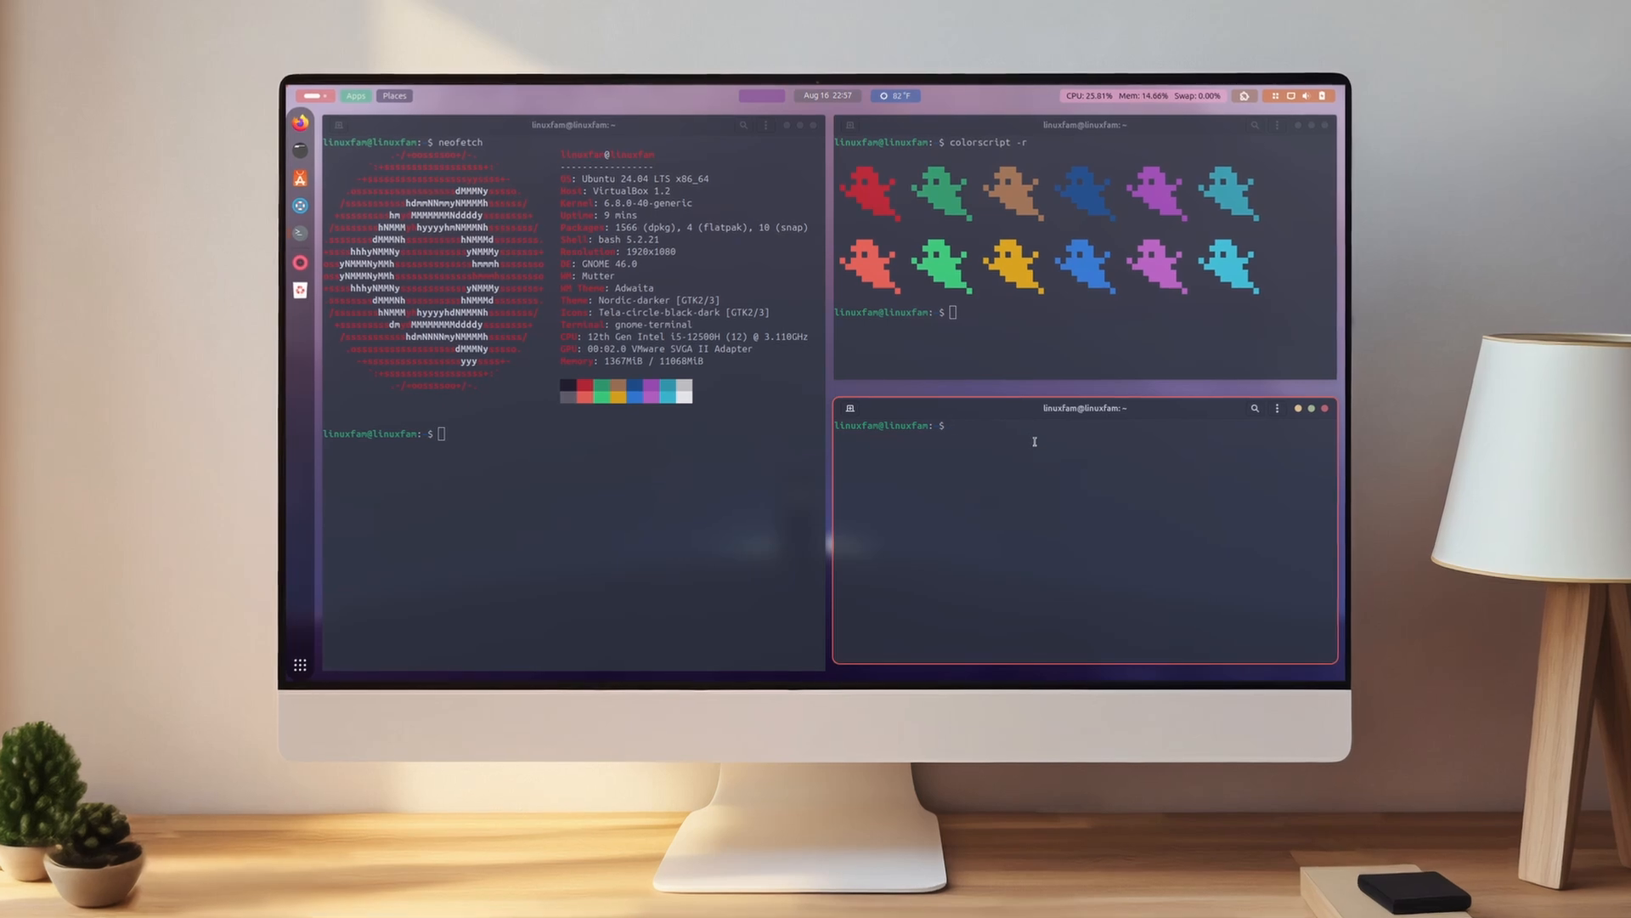
pyautogui.write('fm60')
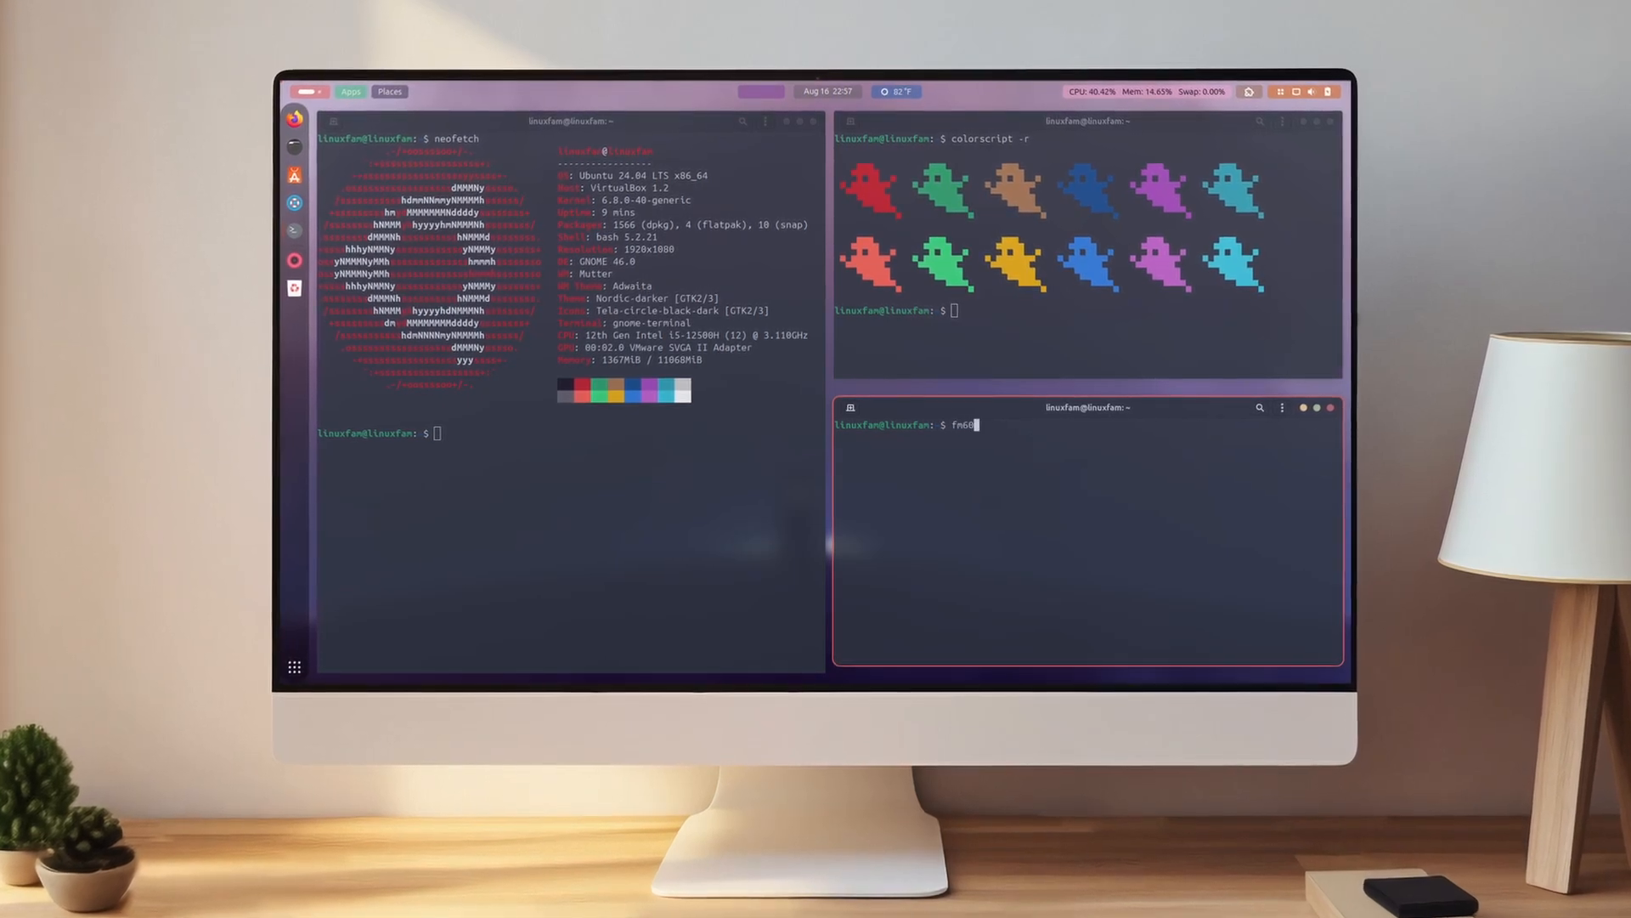
pyautogui.write('00')
pyautogui.press('Return')
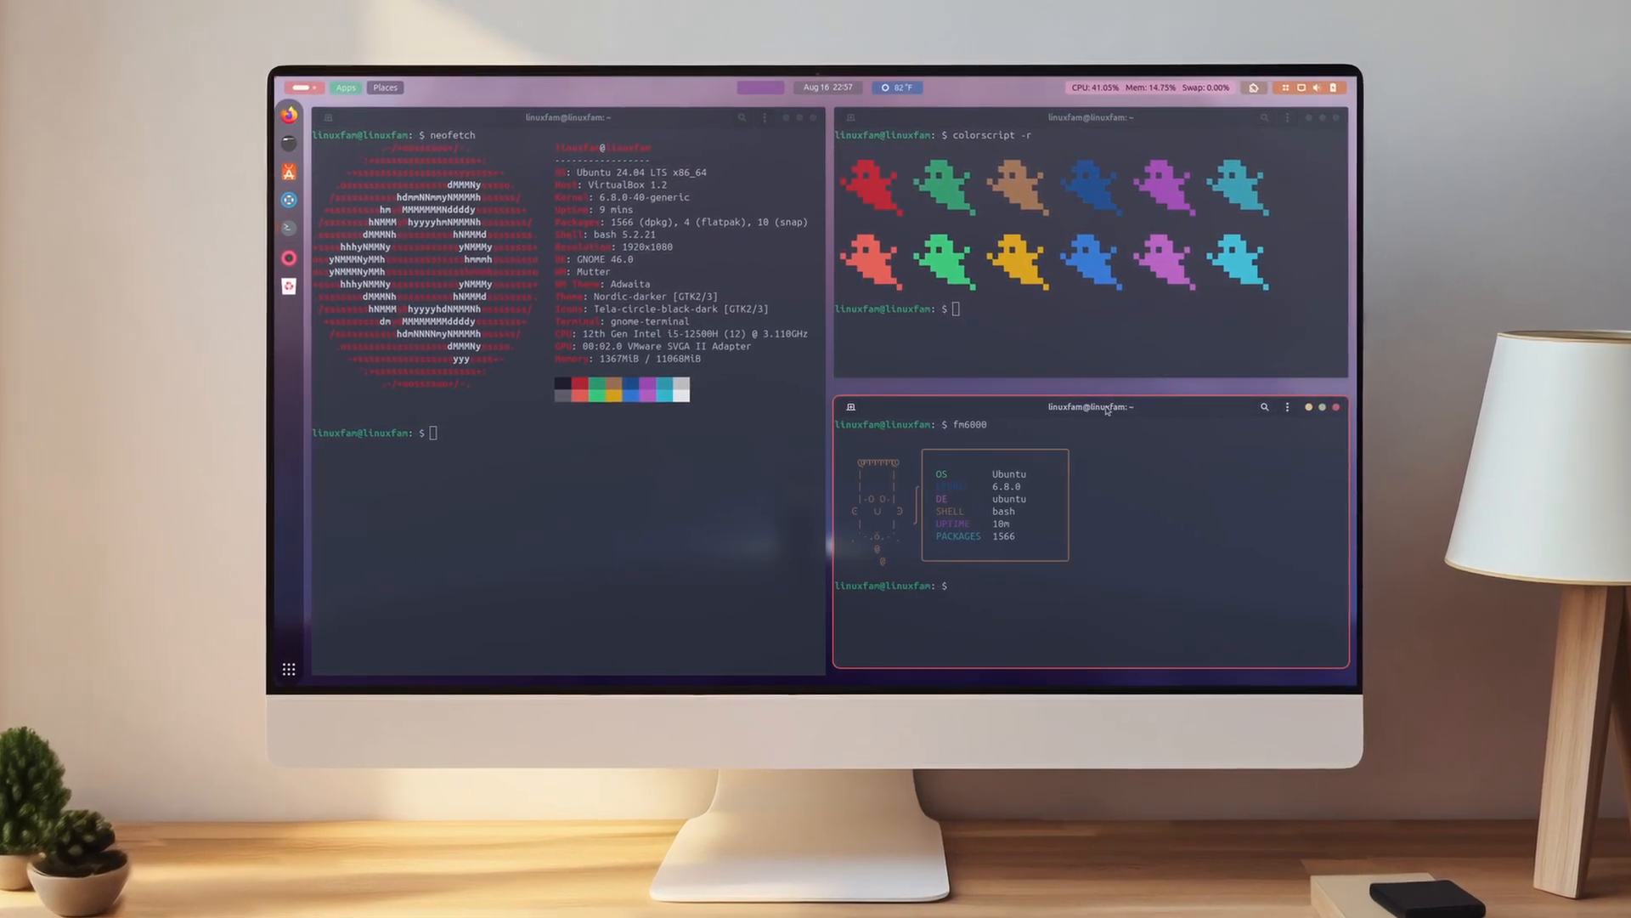
# Step: Turn off automatic window tiling, then shorten the neofetch terminal and rearrange the terminals as floating windows
pyautogui.click(1256, 87)
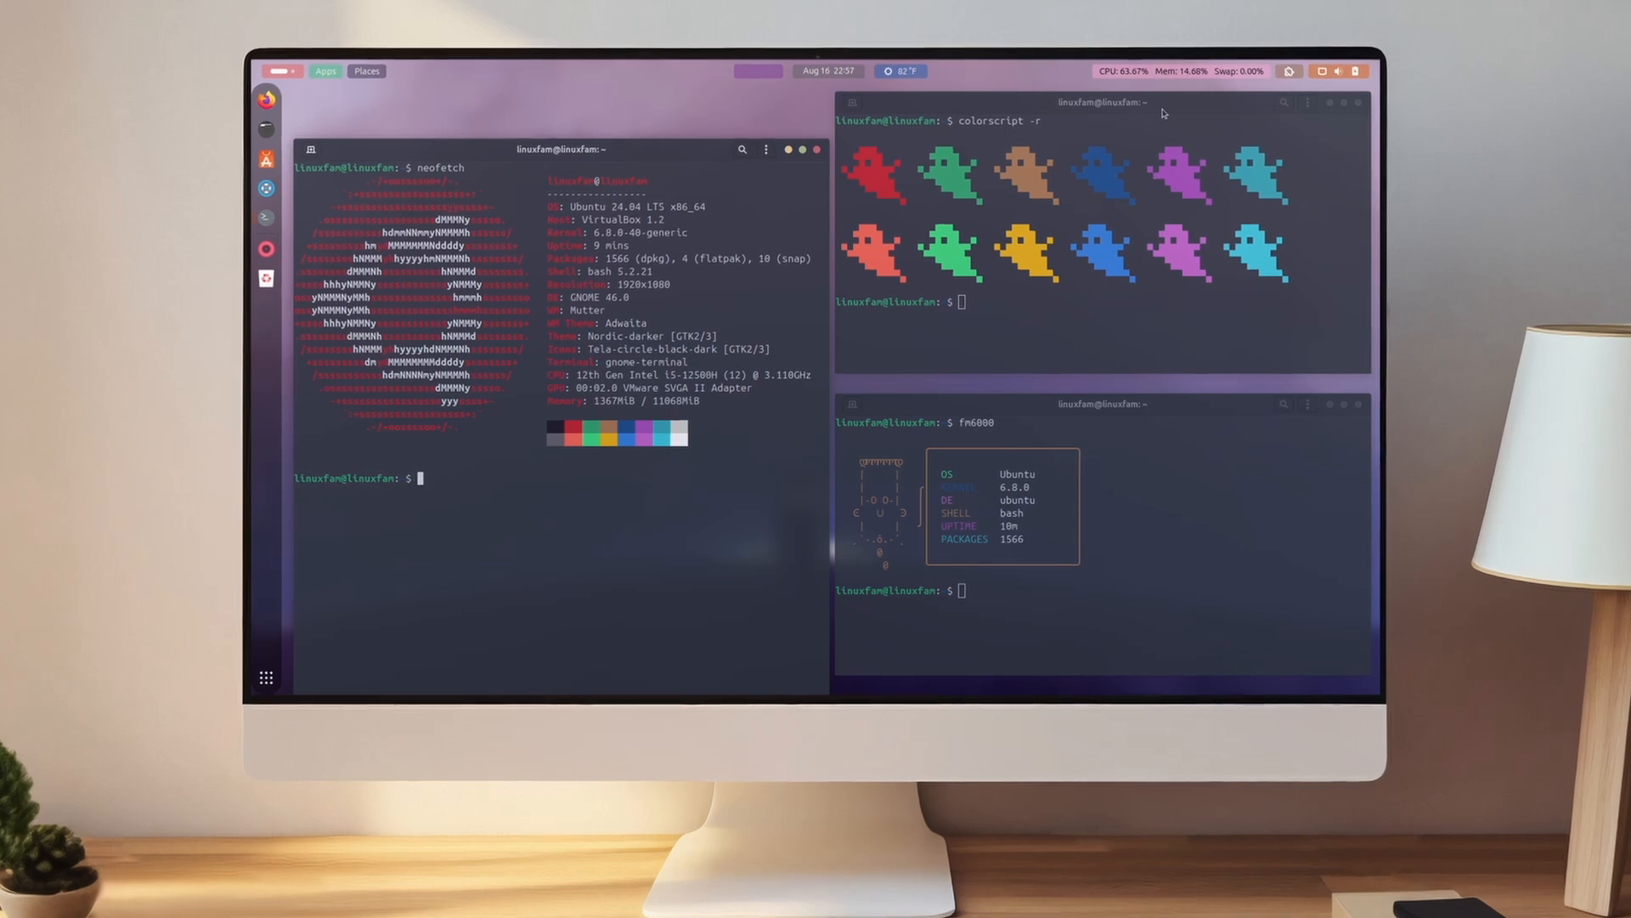
pyautogui.moveTo(1163, 110)
pyautogui.mouseDown()
pyautogui.moveTo(1098, 167)
pyautogui.moveTo(1147, 177)
pyautogui.moveTo(1172, 140)
pyautogui.mouseUp()
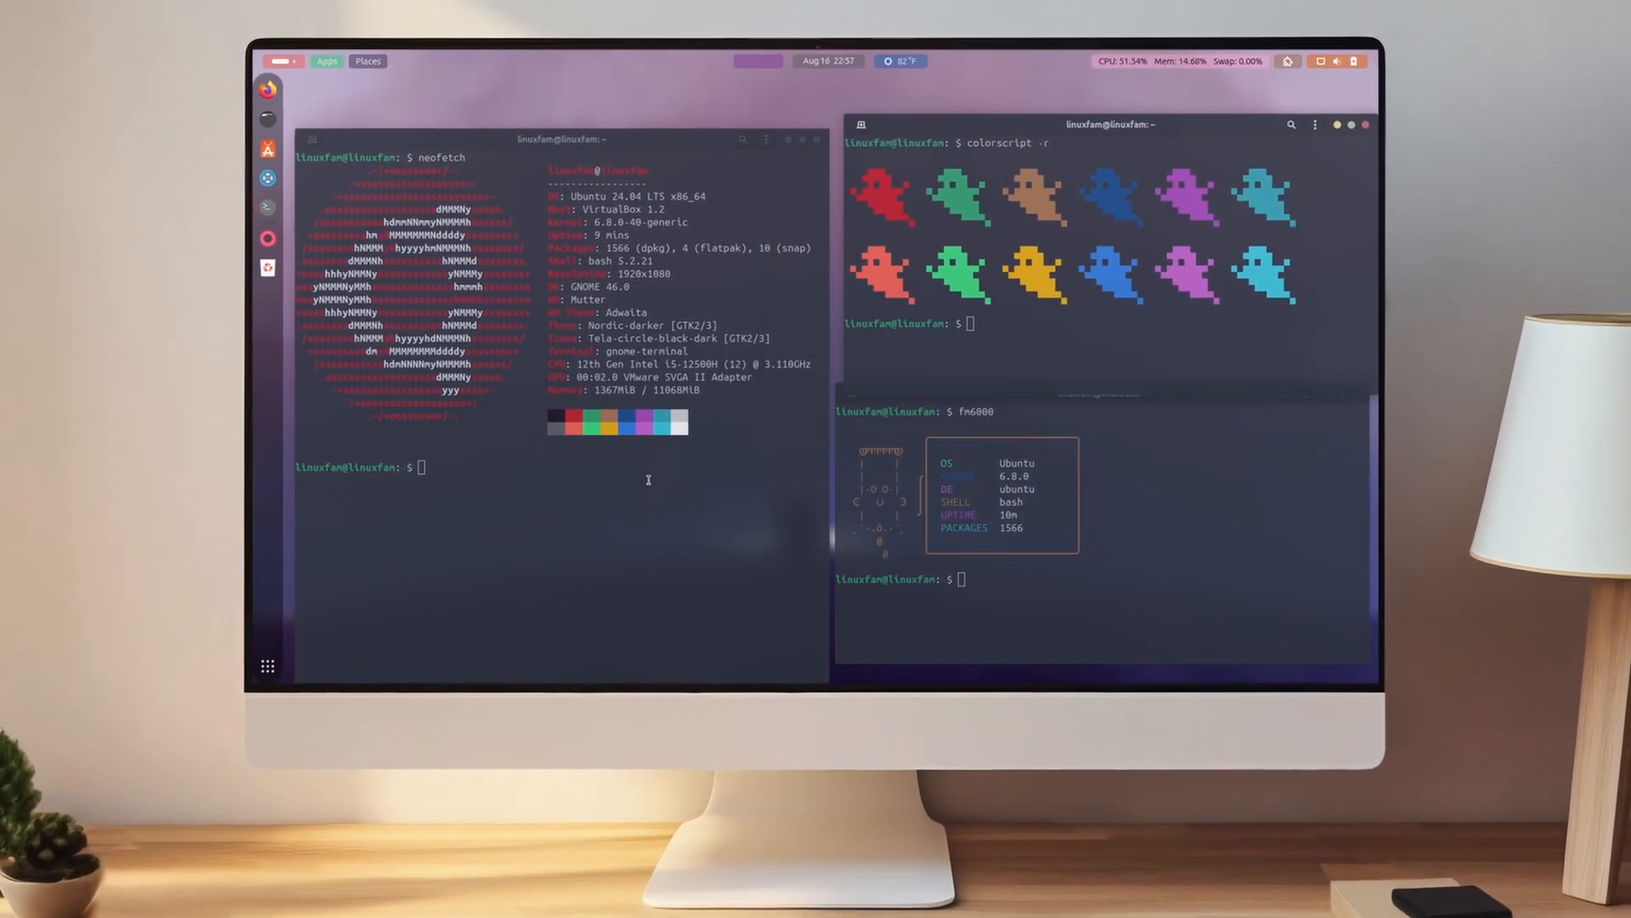
pyautogui.moveTo(659, 143); pyautogui.dragTo(679, 111)
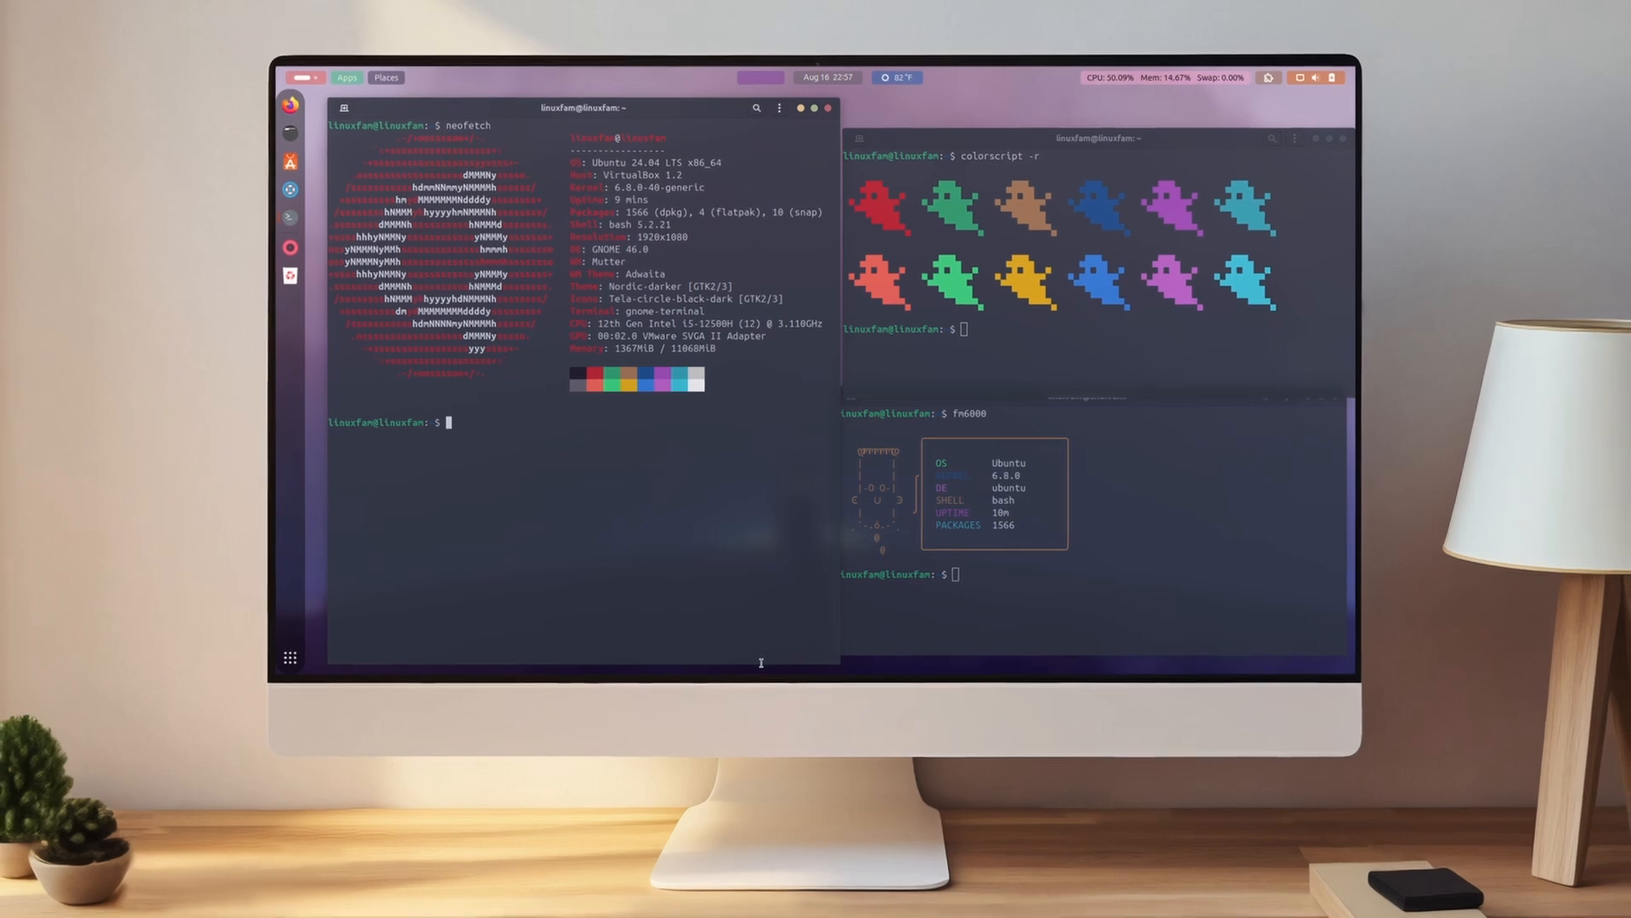
pyautogui.moveTo(761, 663); pyautogui.dragTo(757, 419)
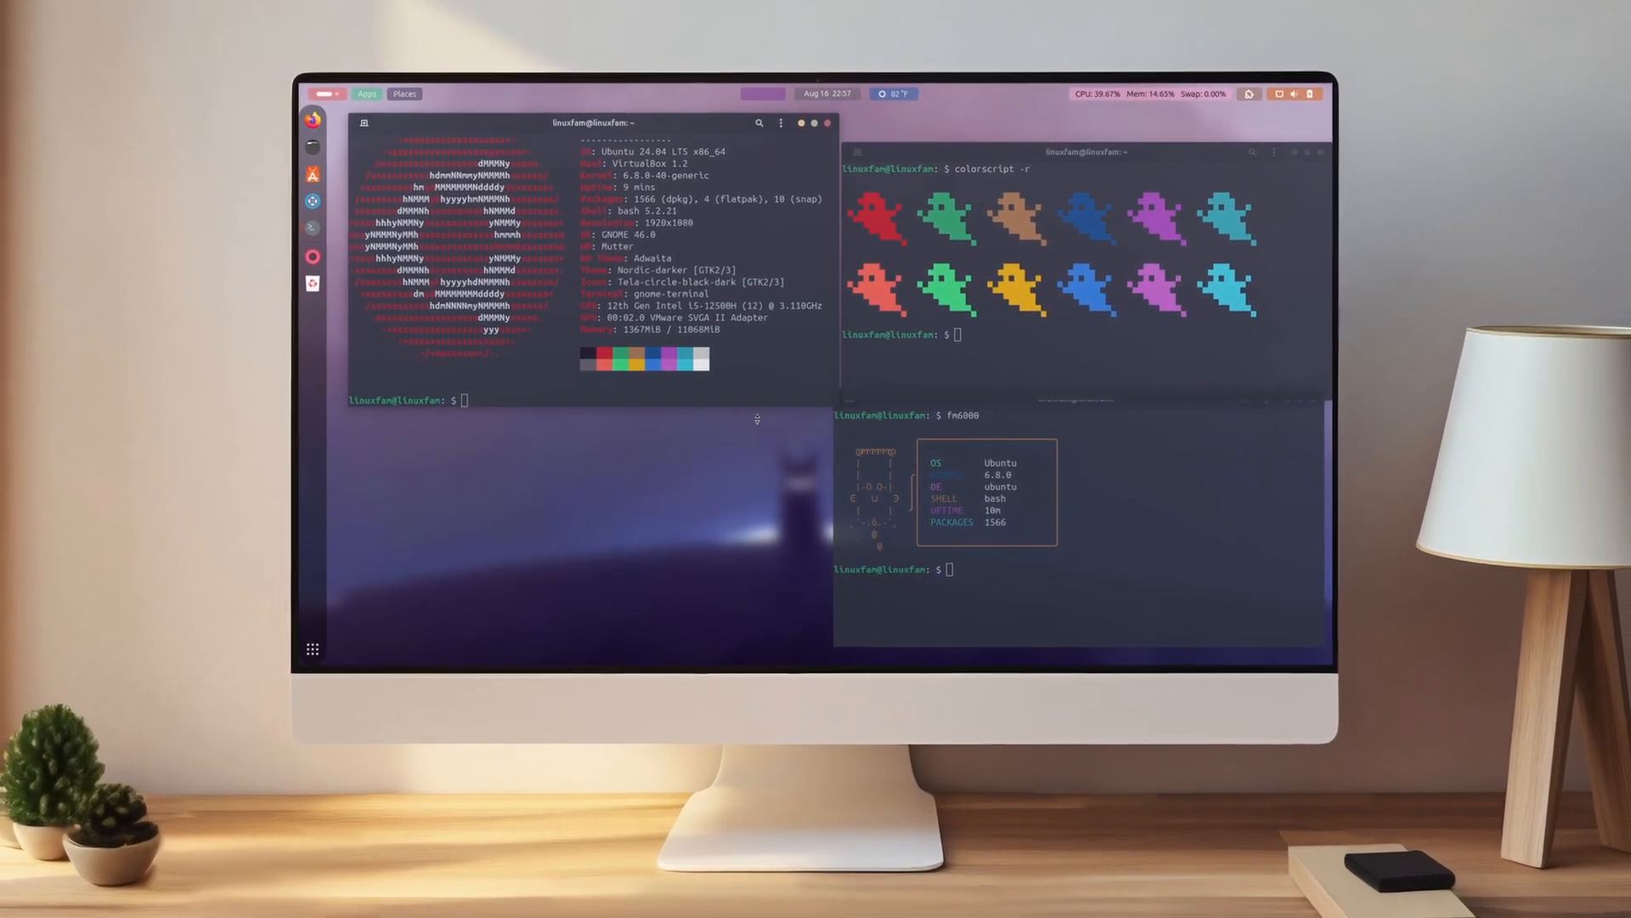
pyautogui.moveTo(698, 124); pyautogui.dragTo(689, 146)
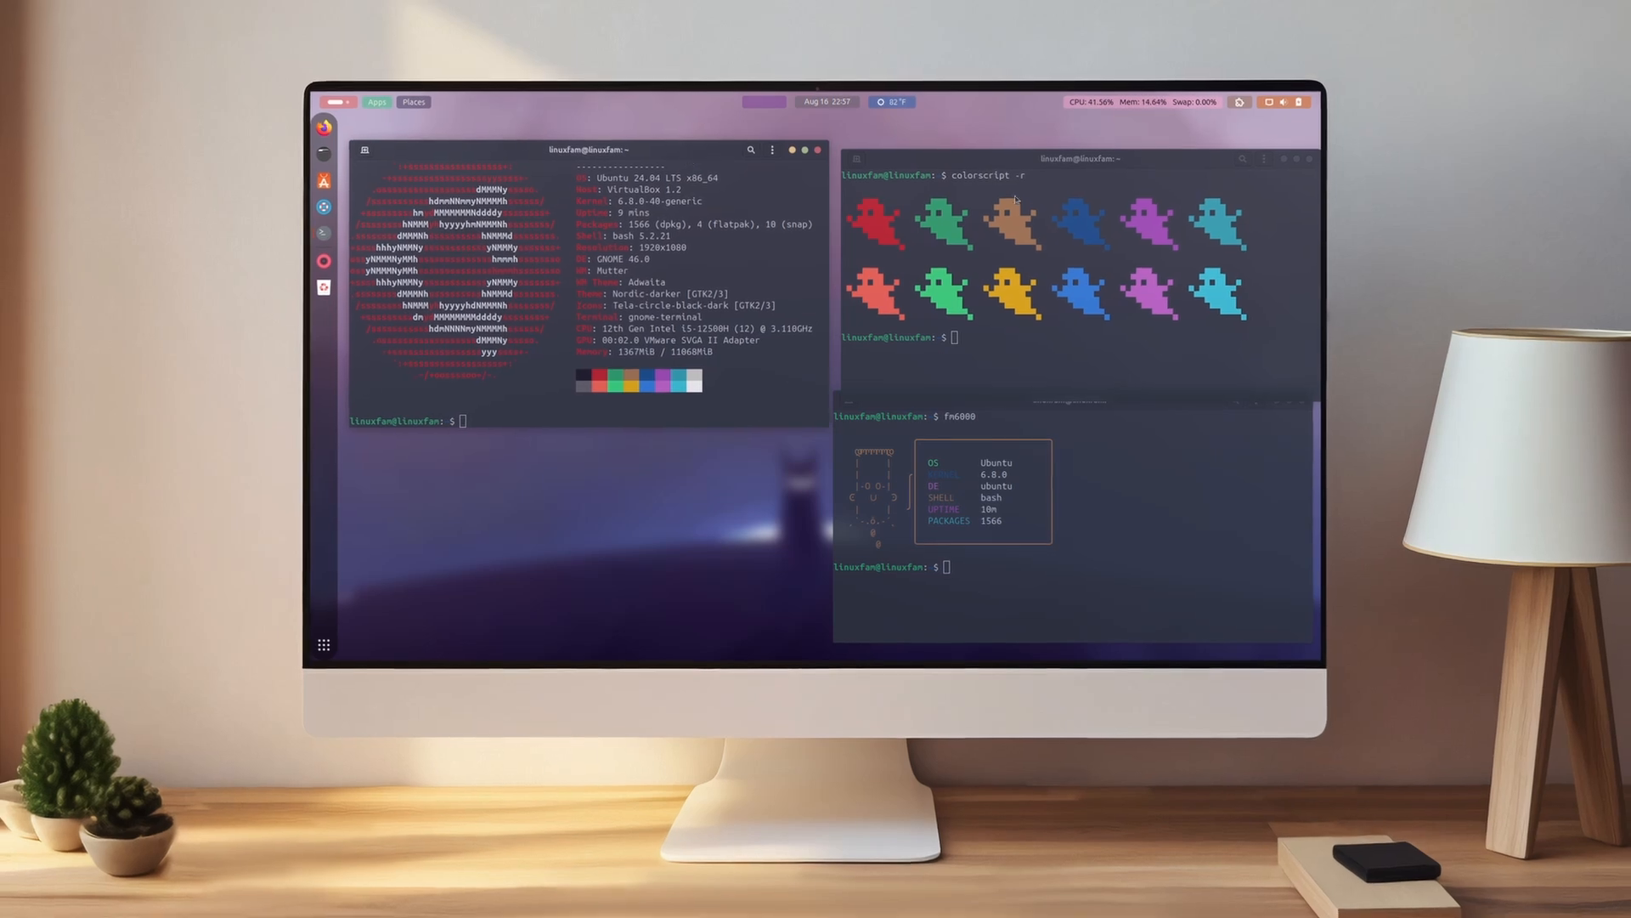
pyautogui.moveTo(1126, 158); pyautogui.dragTo(744, 312)
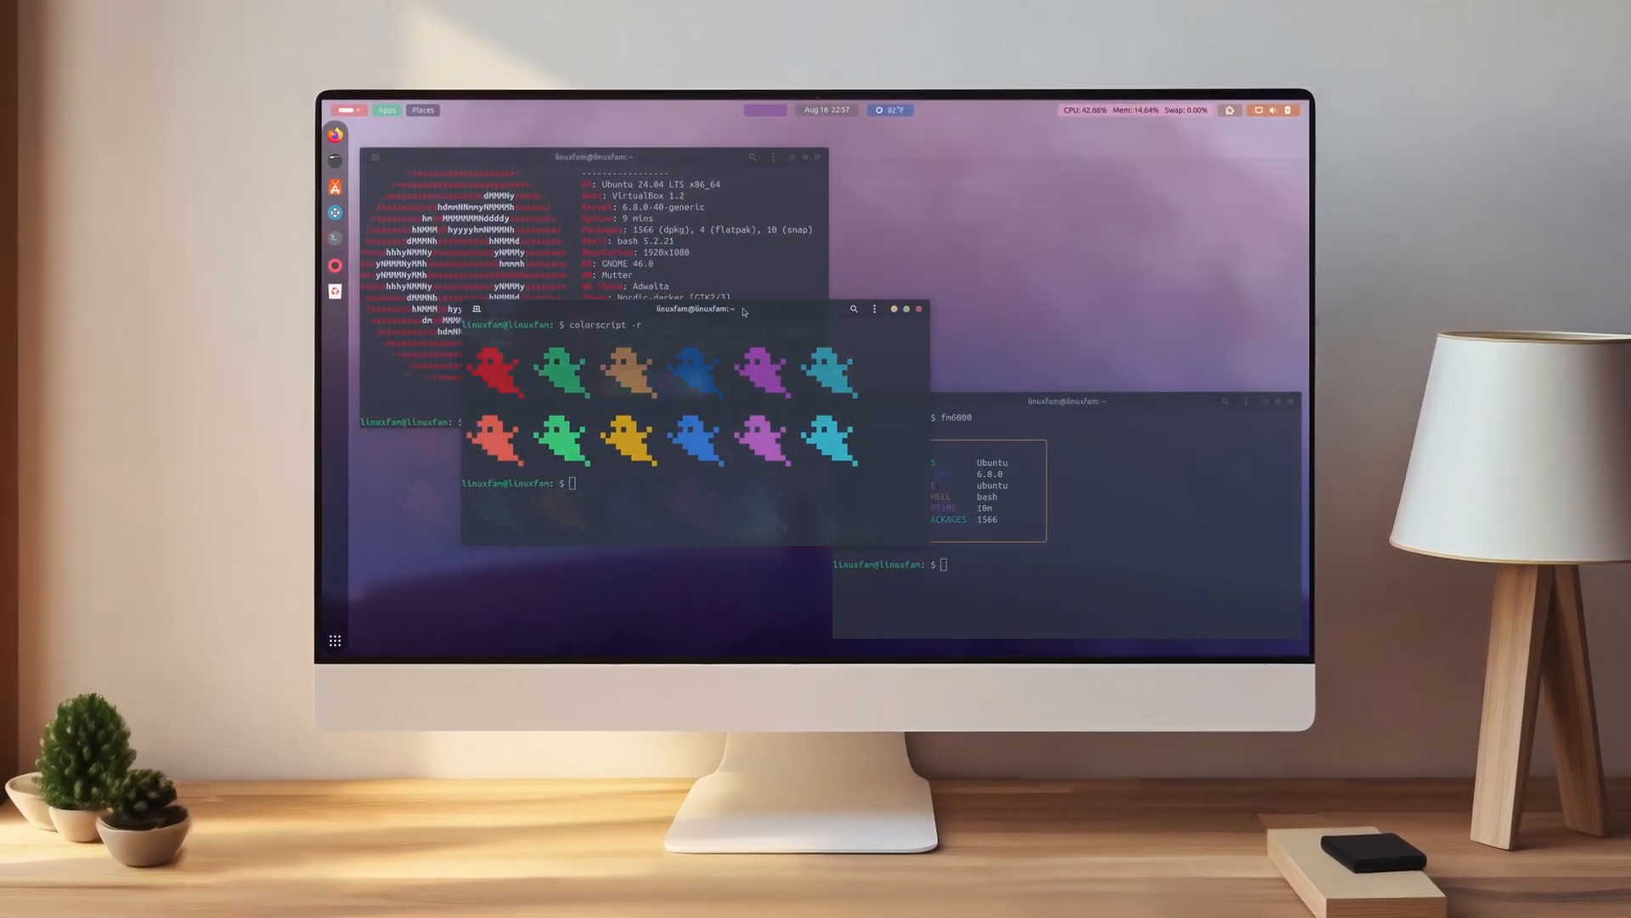
pyautogui.moveTo(986, 165); pyautogui.dragTo(970, 252)
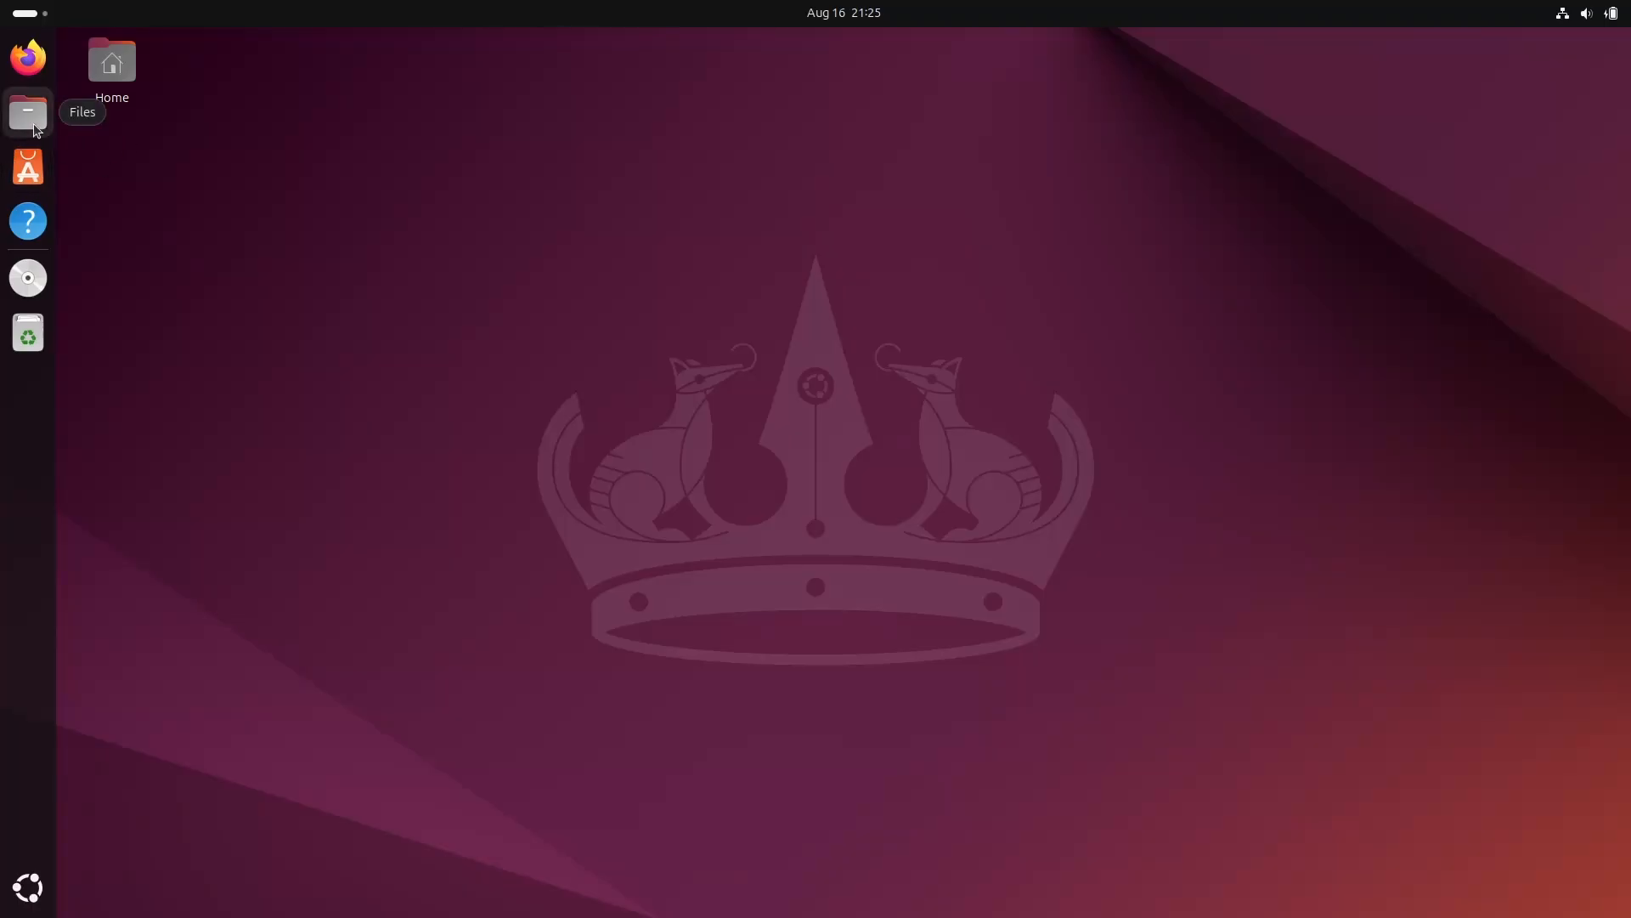
# Step: Open the projectFiles folder inside Downloads in the file manager
pyautogui.moveTo(521, 52); pyautogui.dragTo(1126, 208)
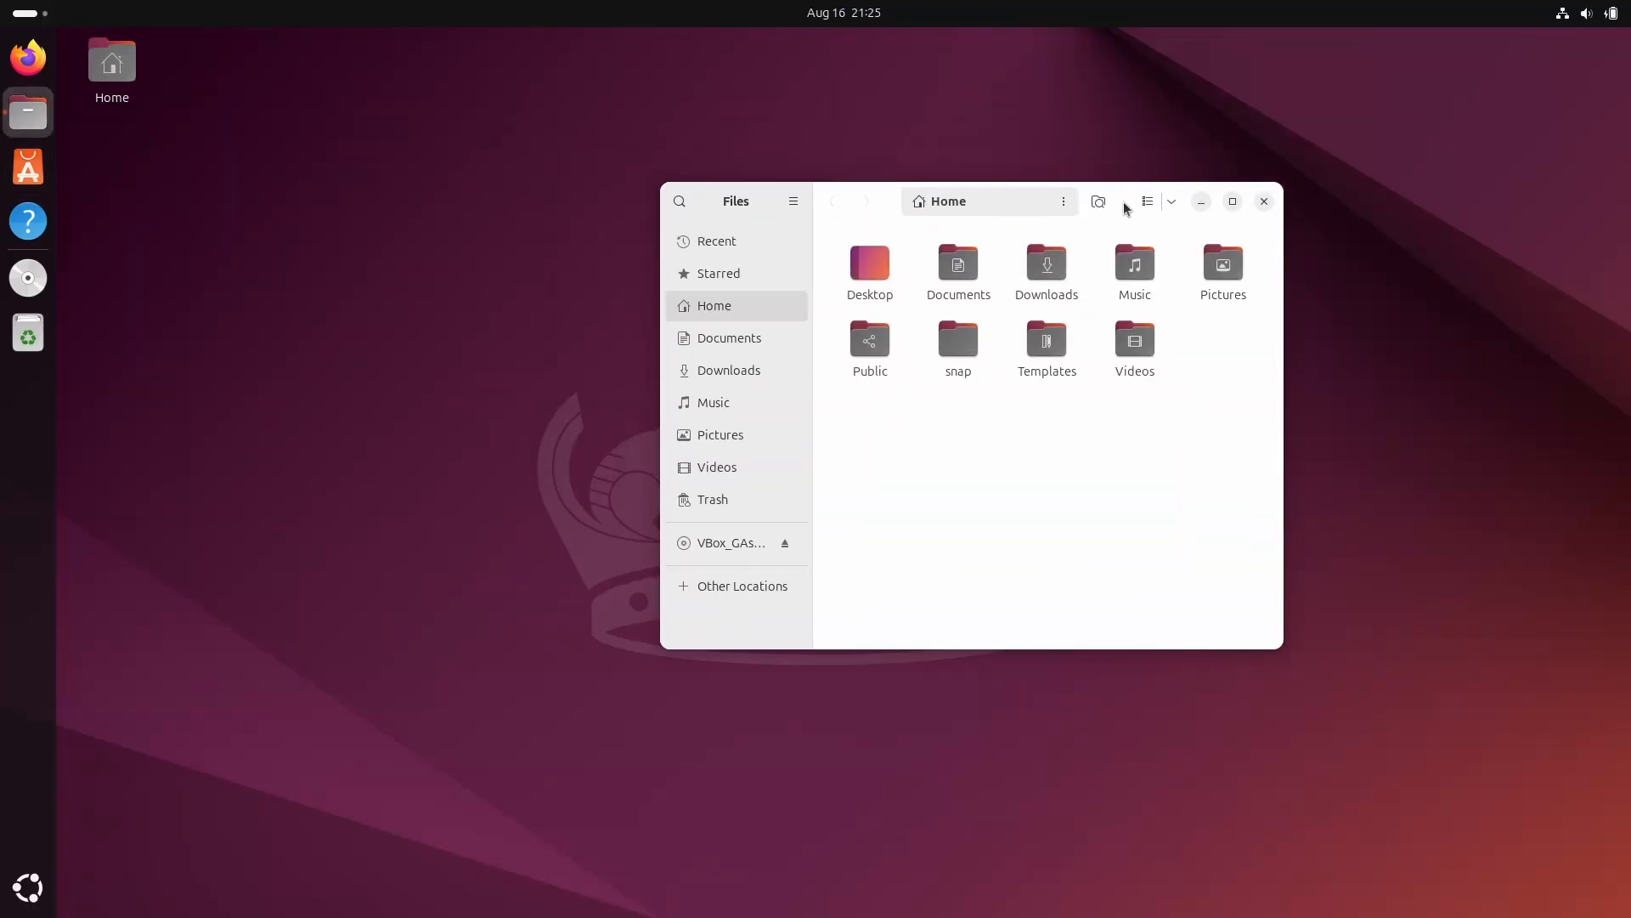
pyautogui.doubleClick(1043, 281)
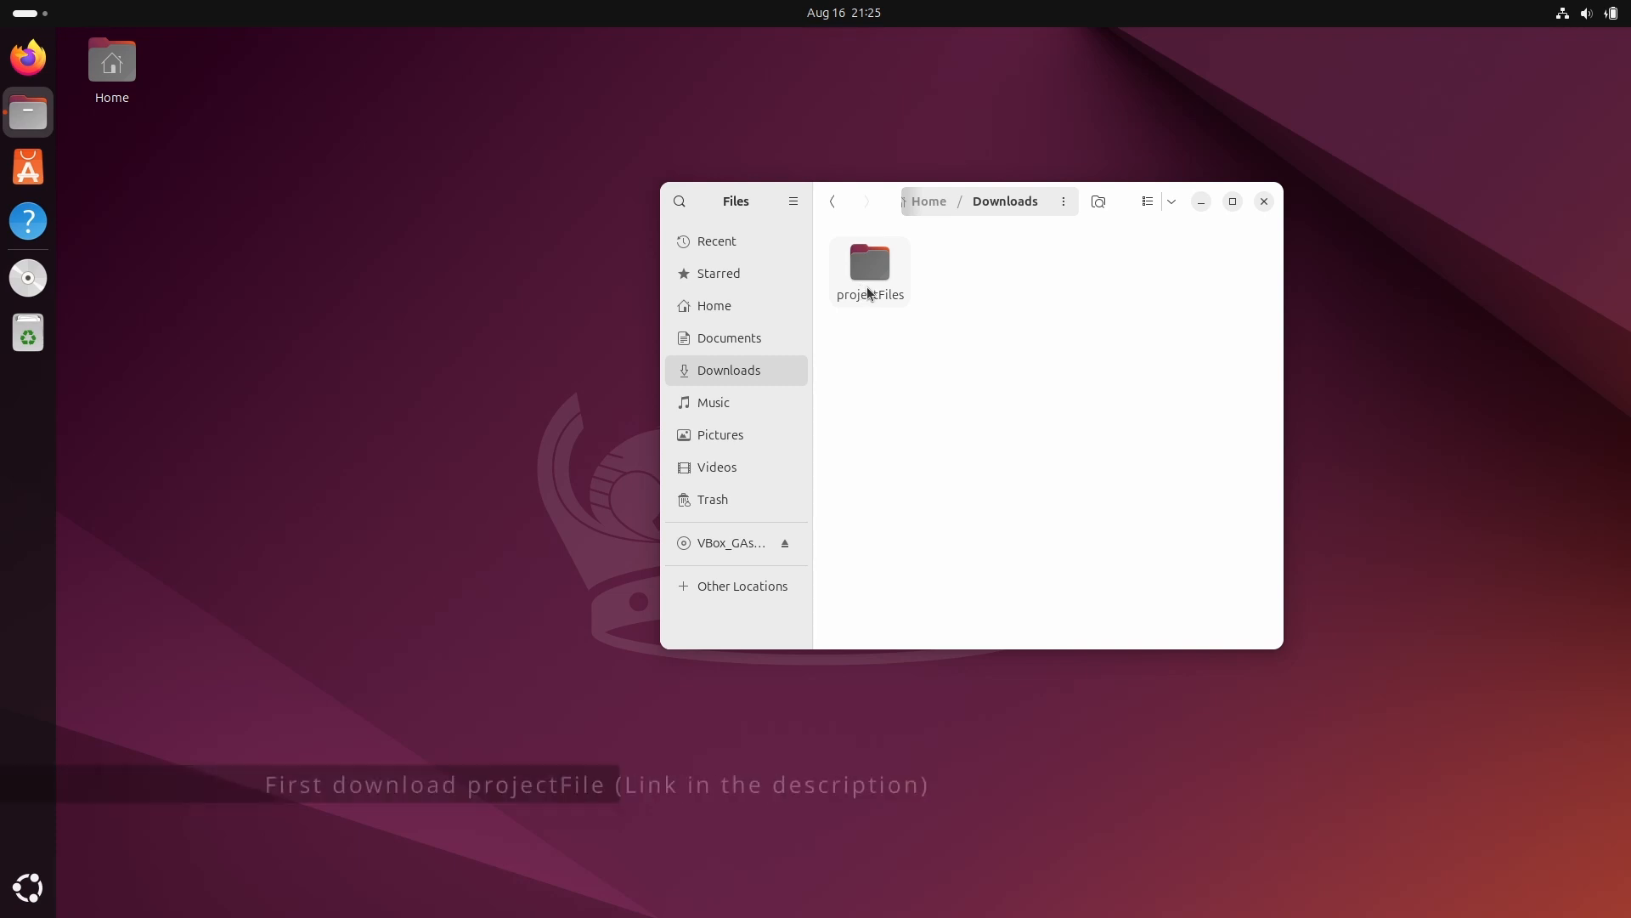
pyautogui.moveTo(986, 388); pyautogui.dragTo(866, 285)
pyautogui.moveTo(960, 318); pyautogui.dragTo(854, 251)
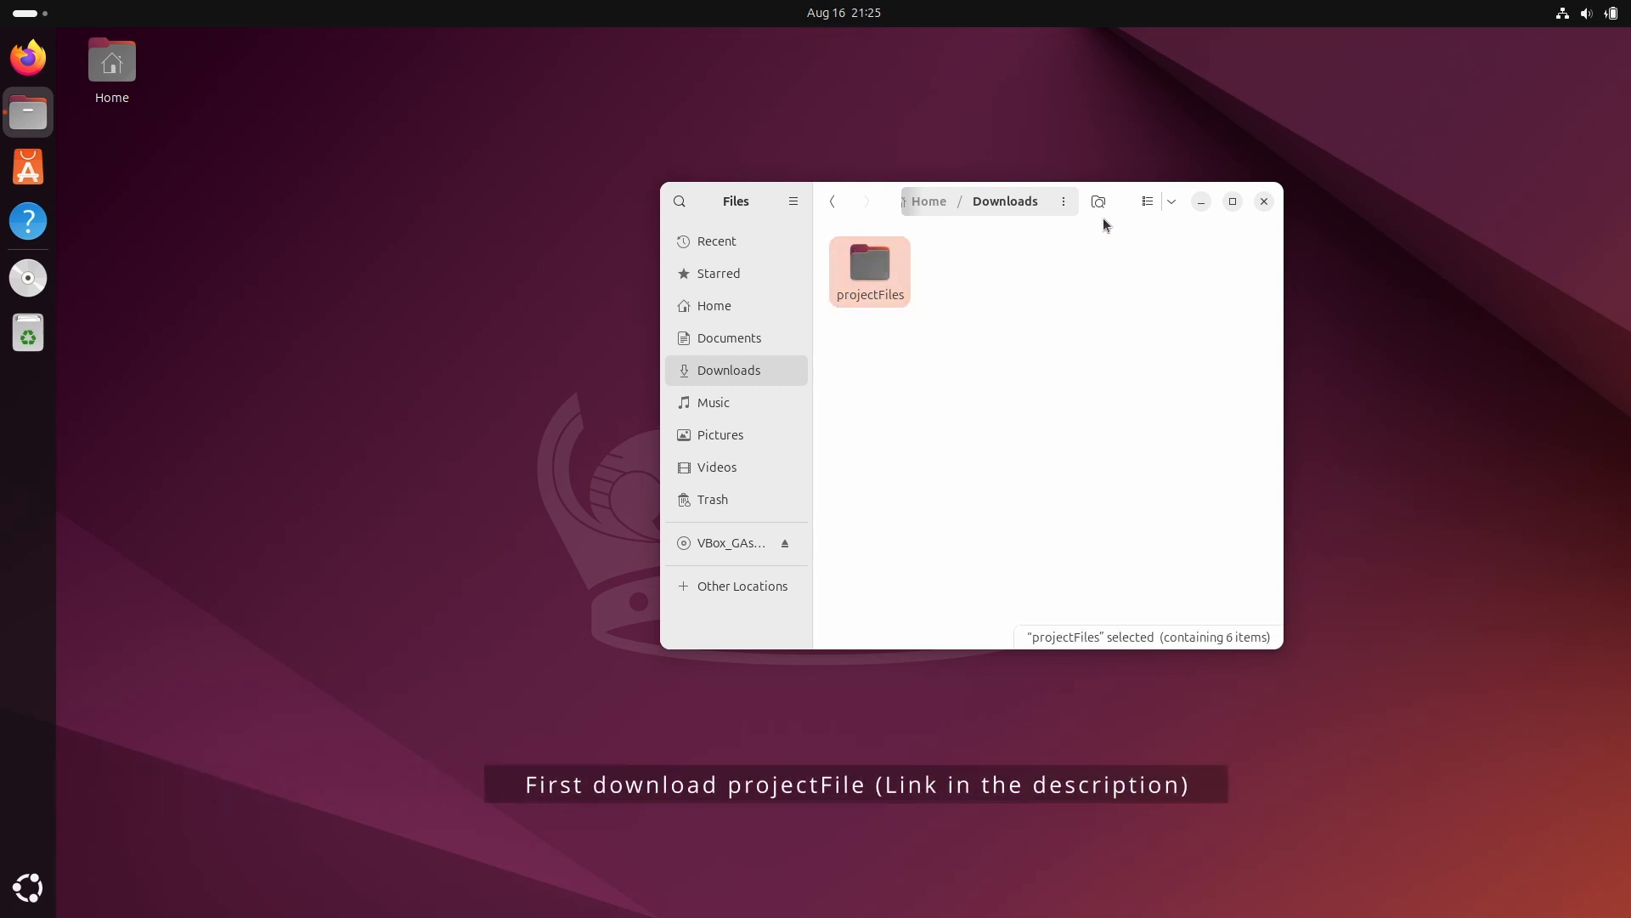
pyautogui.moveTo(1120, 201); pyautogui.dragTo(1013, 211)
pyautogui.click(911, 320)
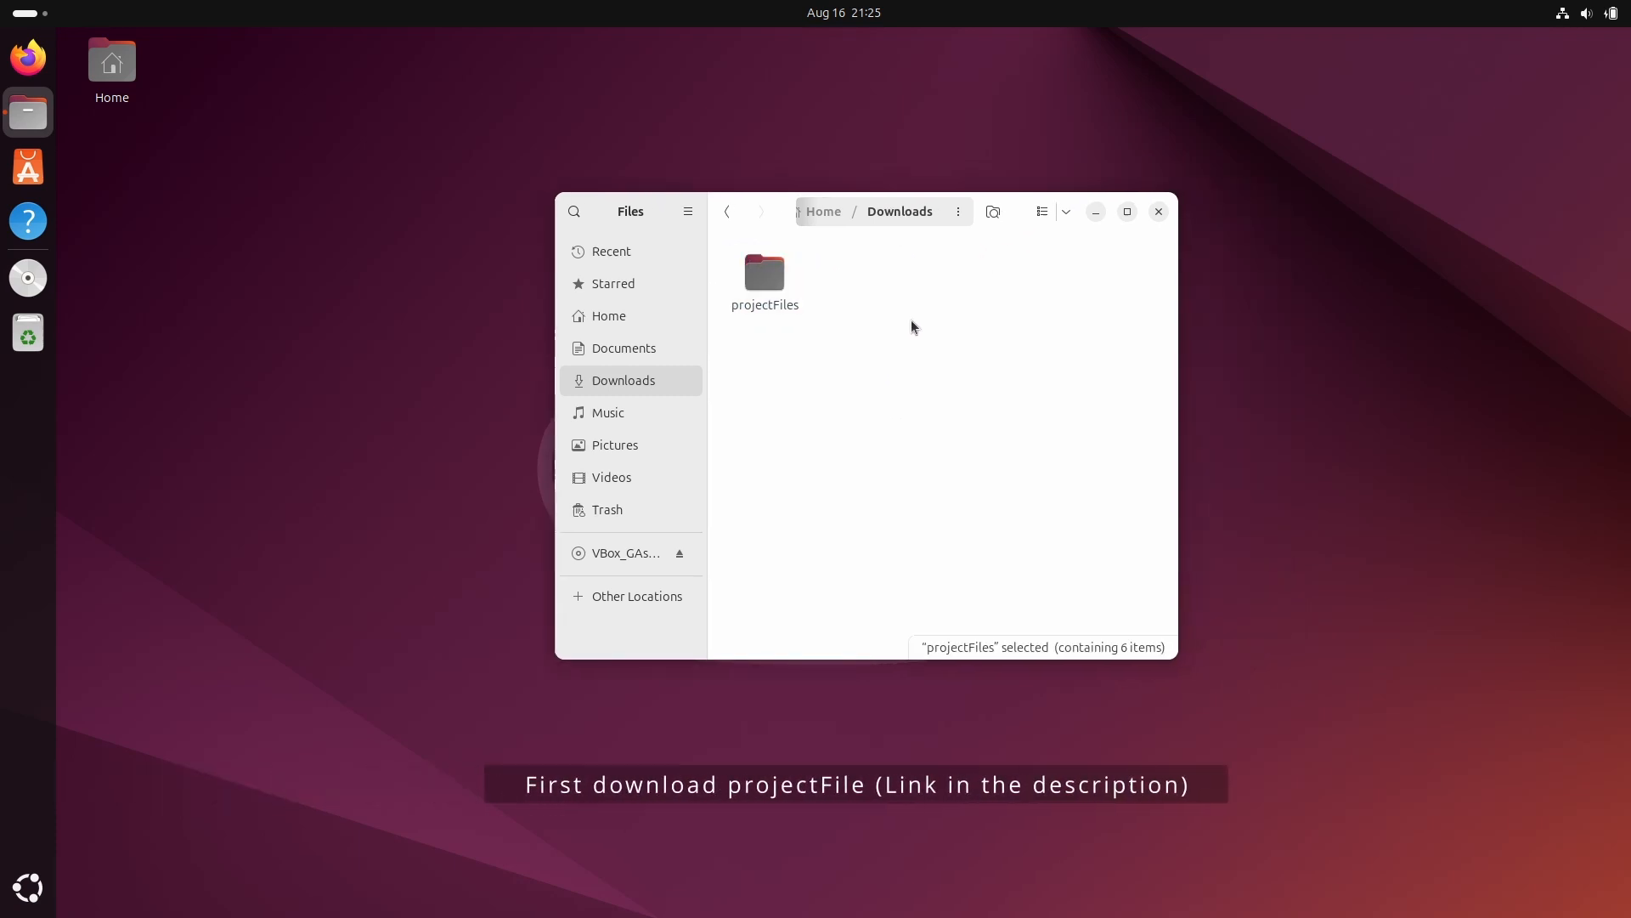
pyautogui.doubleClick(766, 280)
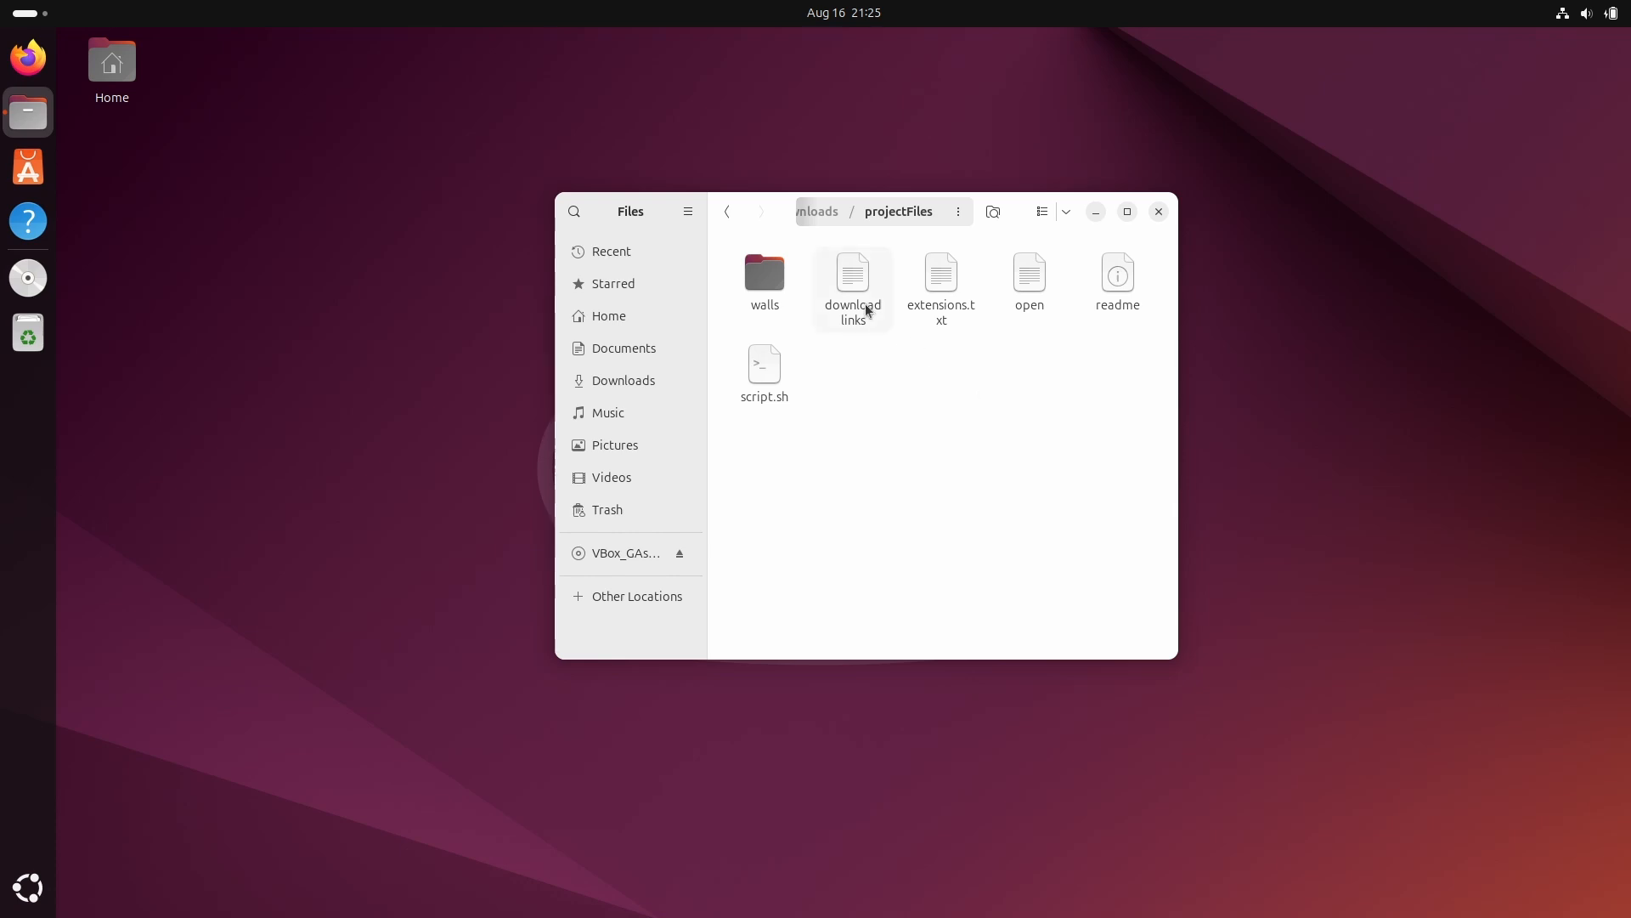
# Step: Open the download links text file and place it beside a Firefox window
pyautogui.click(845, 294)
pyautogui.doubleClick(846, 293)
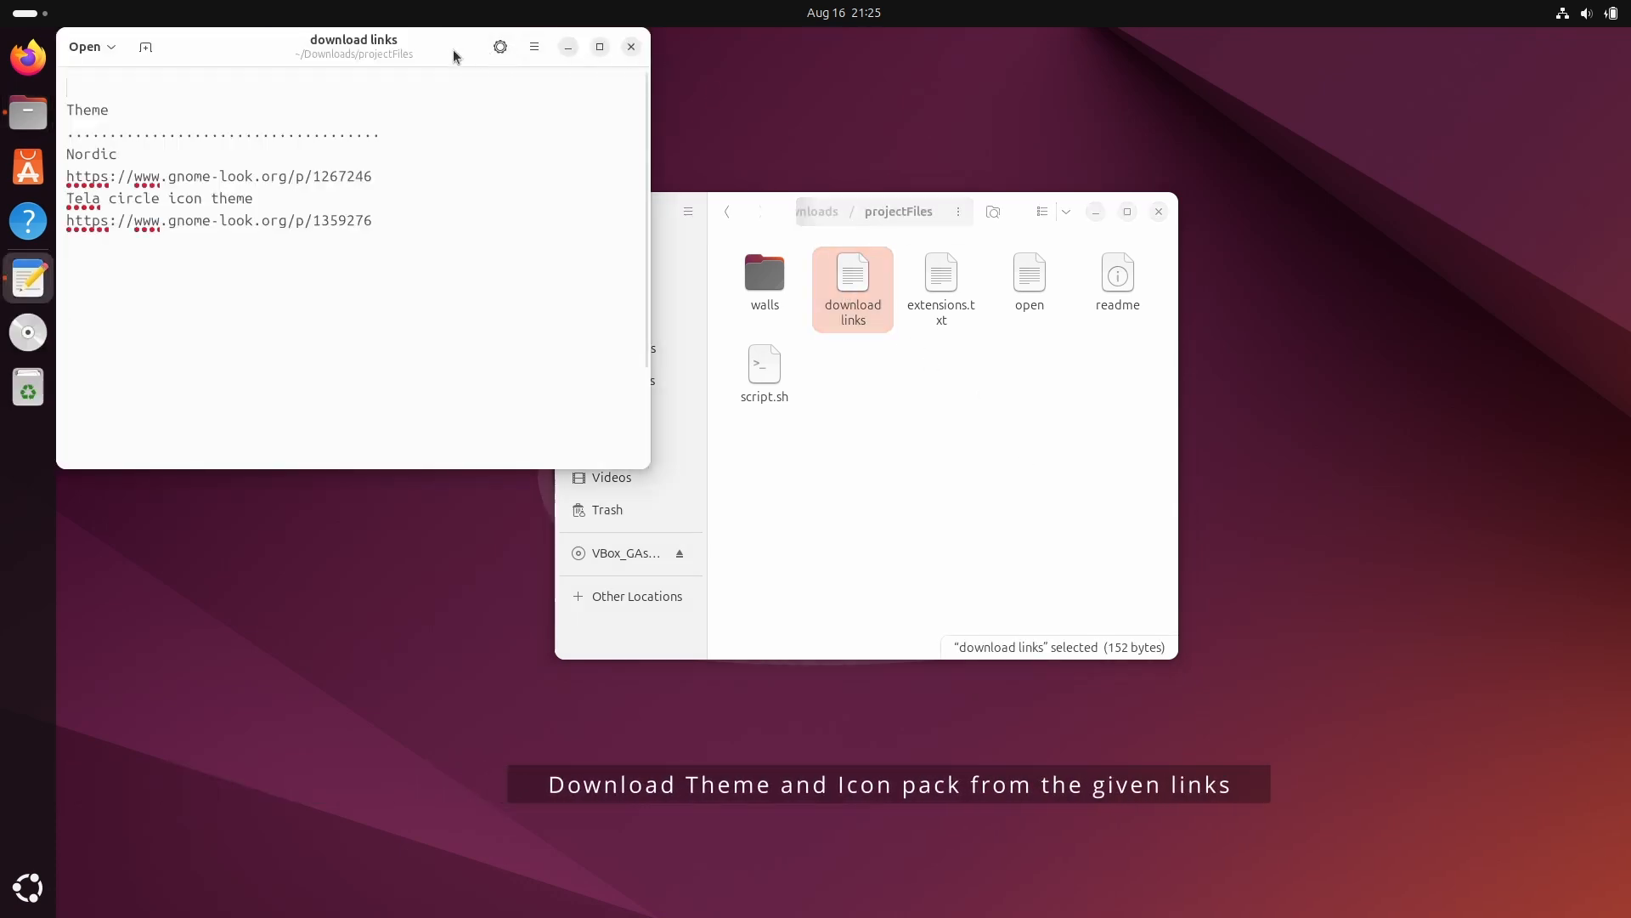
pyautogui.moveTo(453, 56); pyautogui.dragTo(1367, 211)
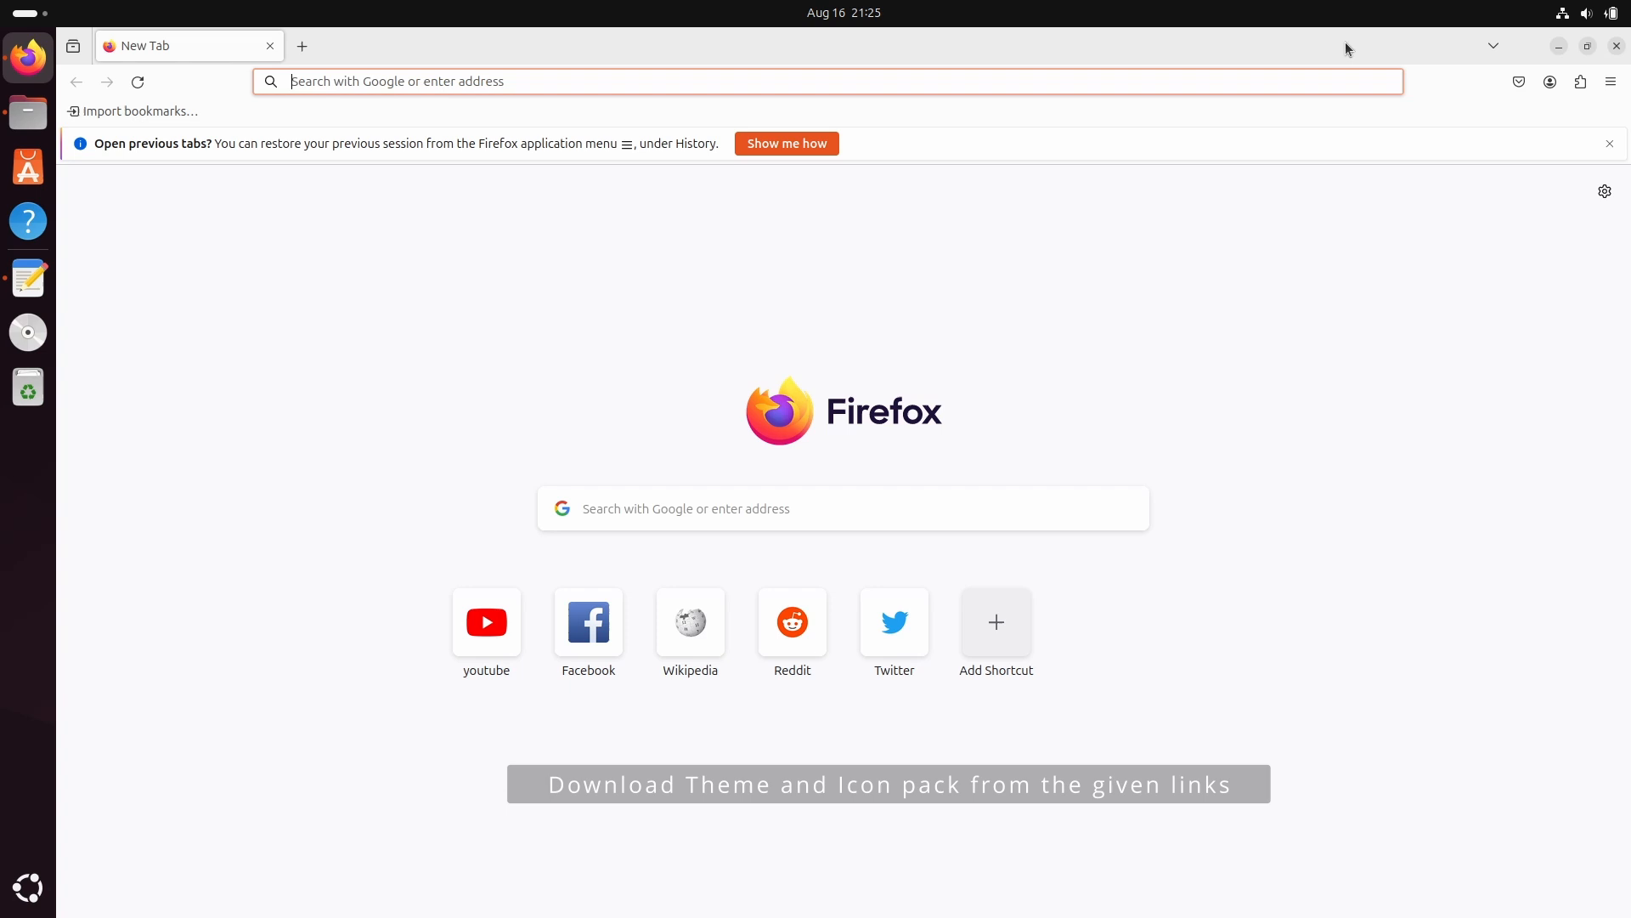
pyautogui.moveTo(1344, 44); pyautogui.dragTo(945, 90)
pyautogui.moveTo(1246, 200); pyautogui.dragTo(1374, 208)
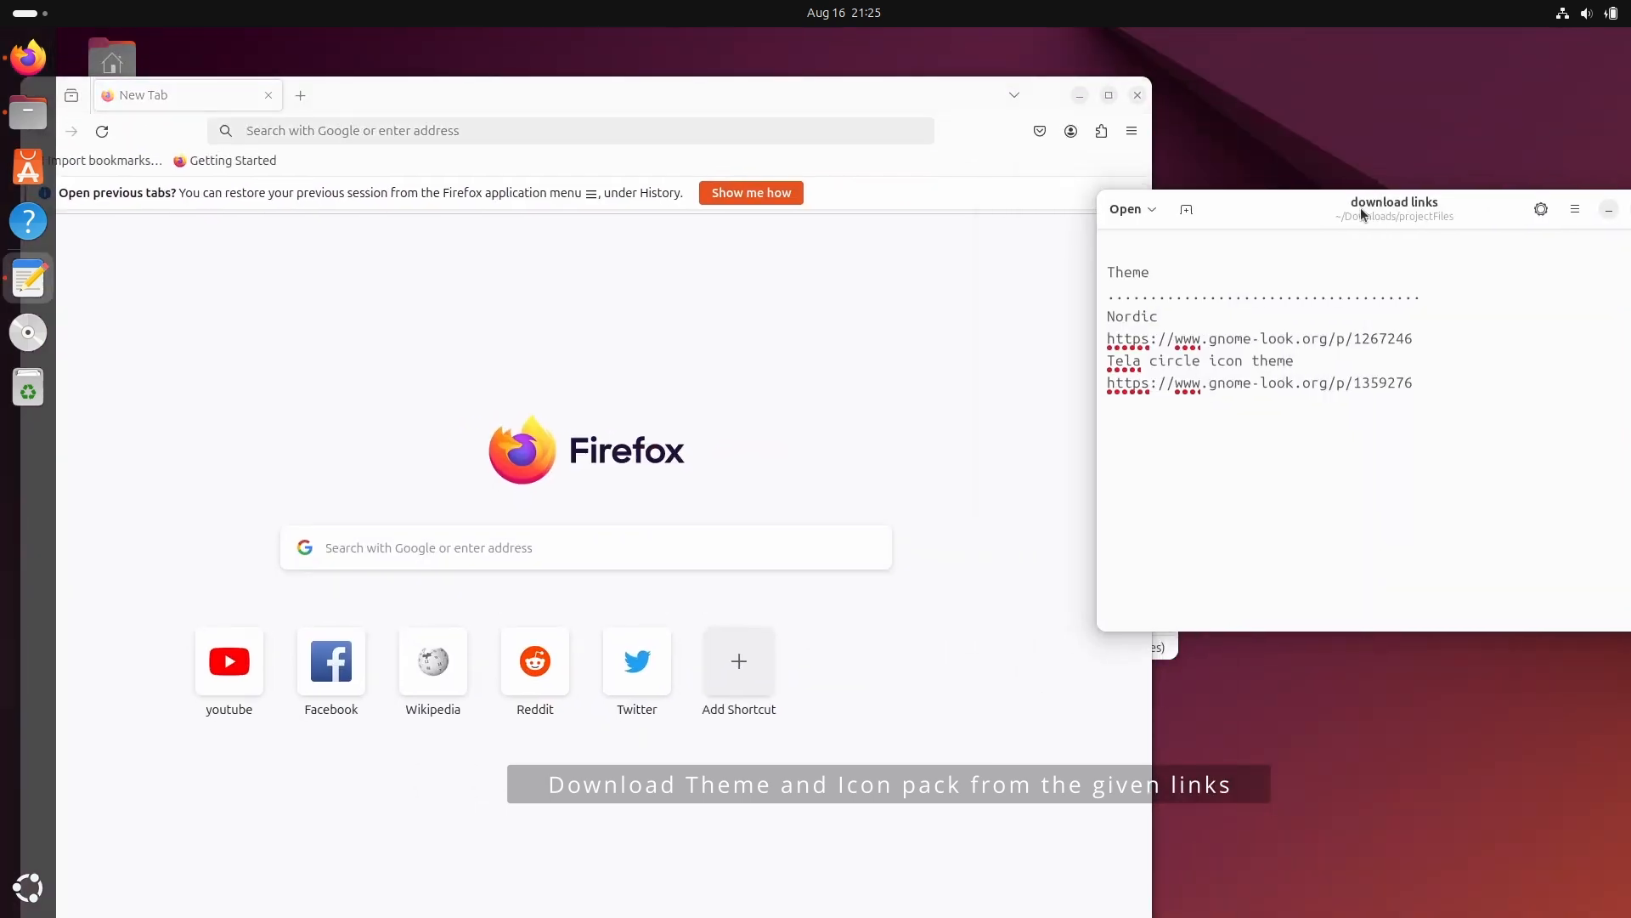
pyautogui.tripleClick(1339, 340)
pyautogui.hotkey('ctrl', 'c')
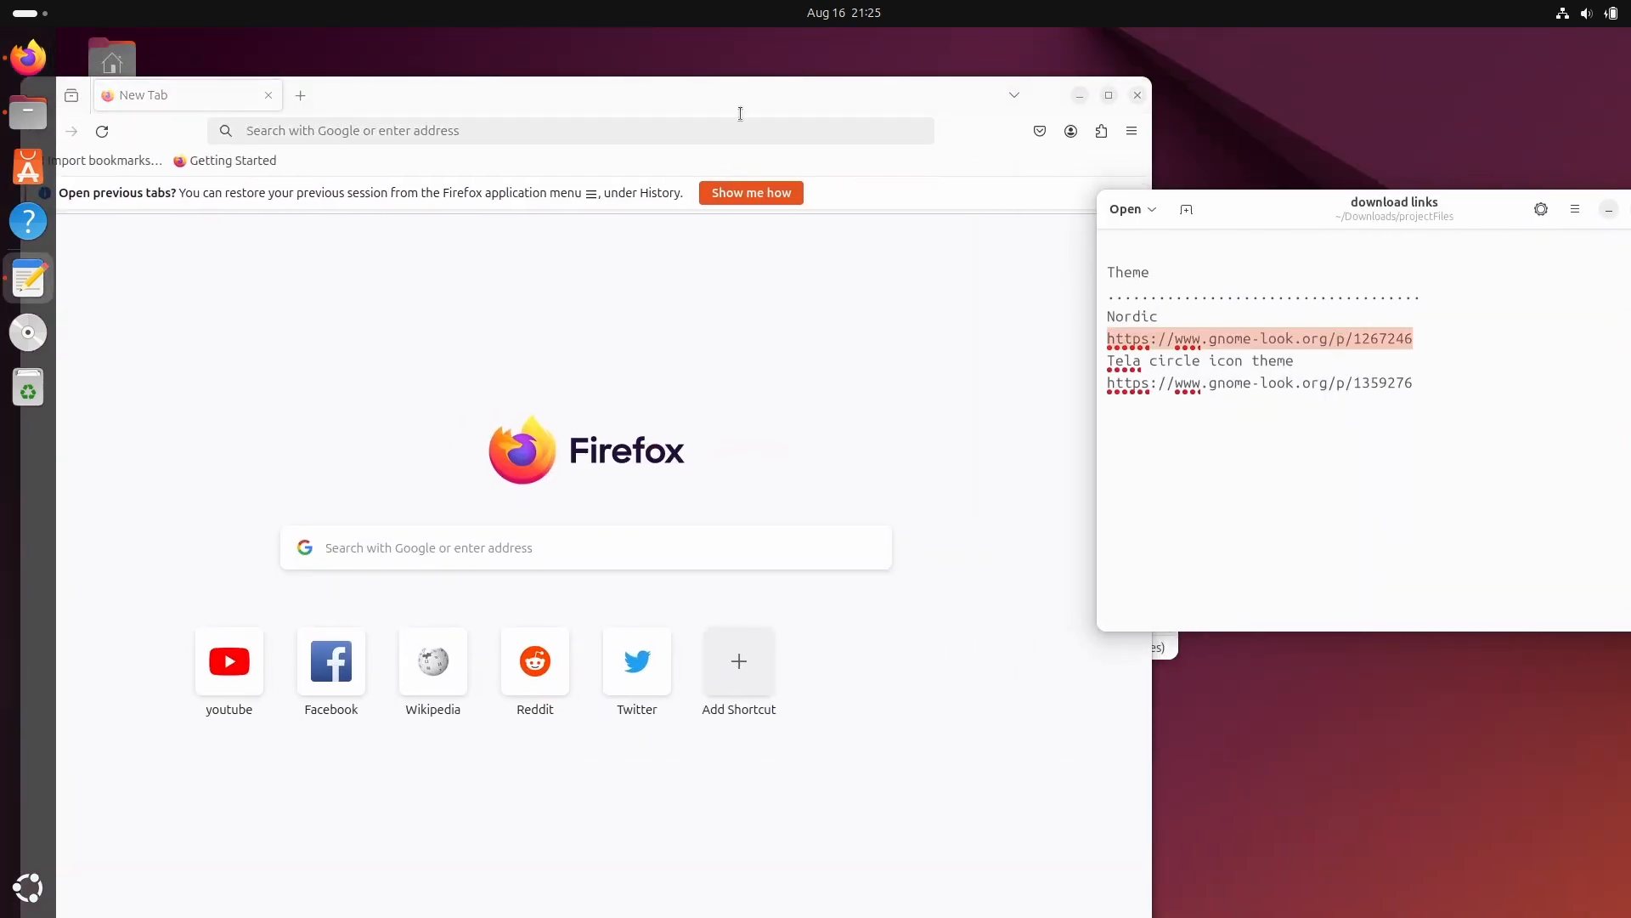
pyautogui.click(474, 131)
pyautogui.hotkey('ctrl', 'v')
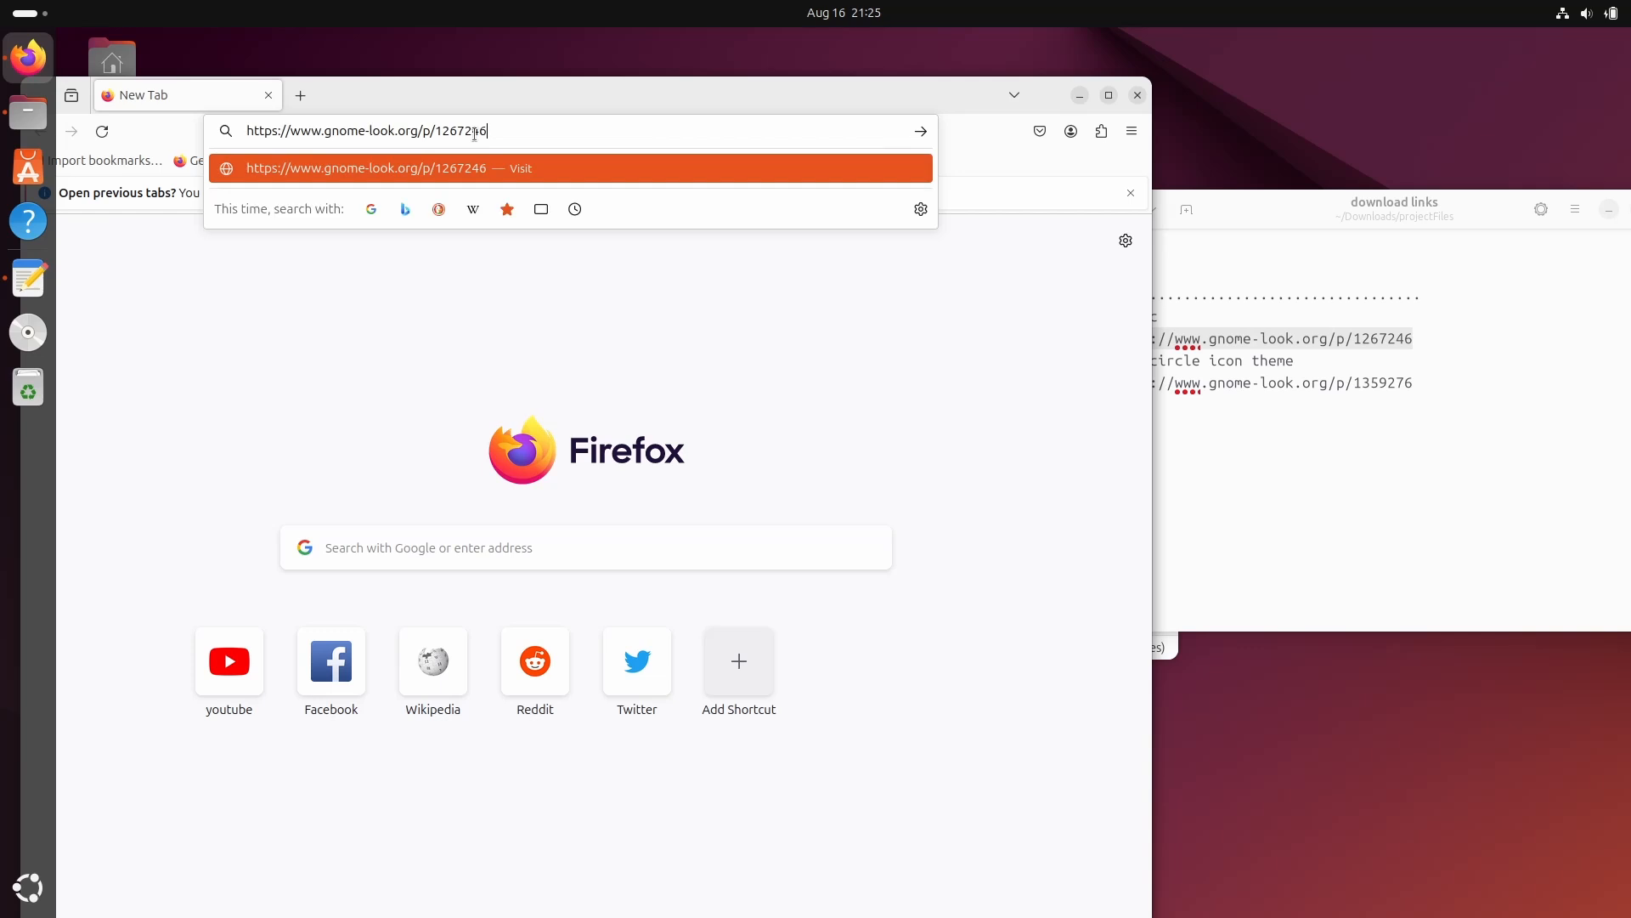
pyautogui.press('Return')
pyautogui.click(296, 95)
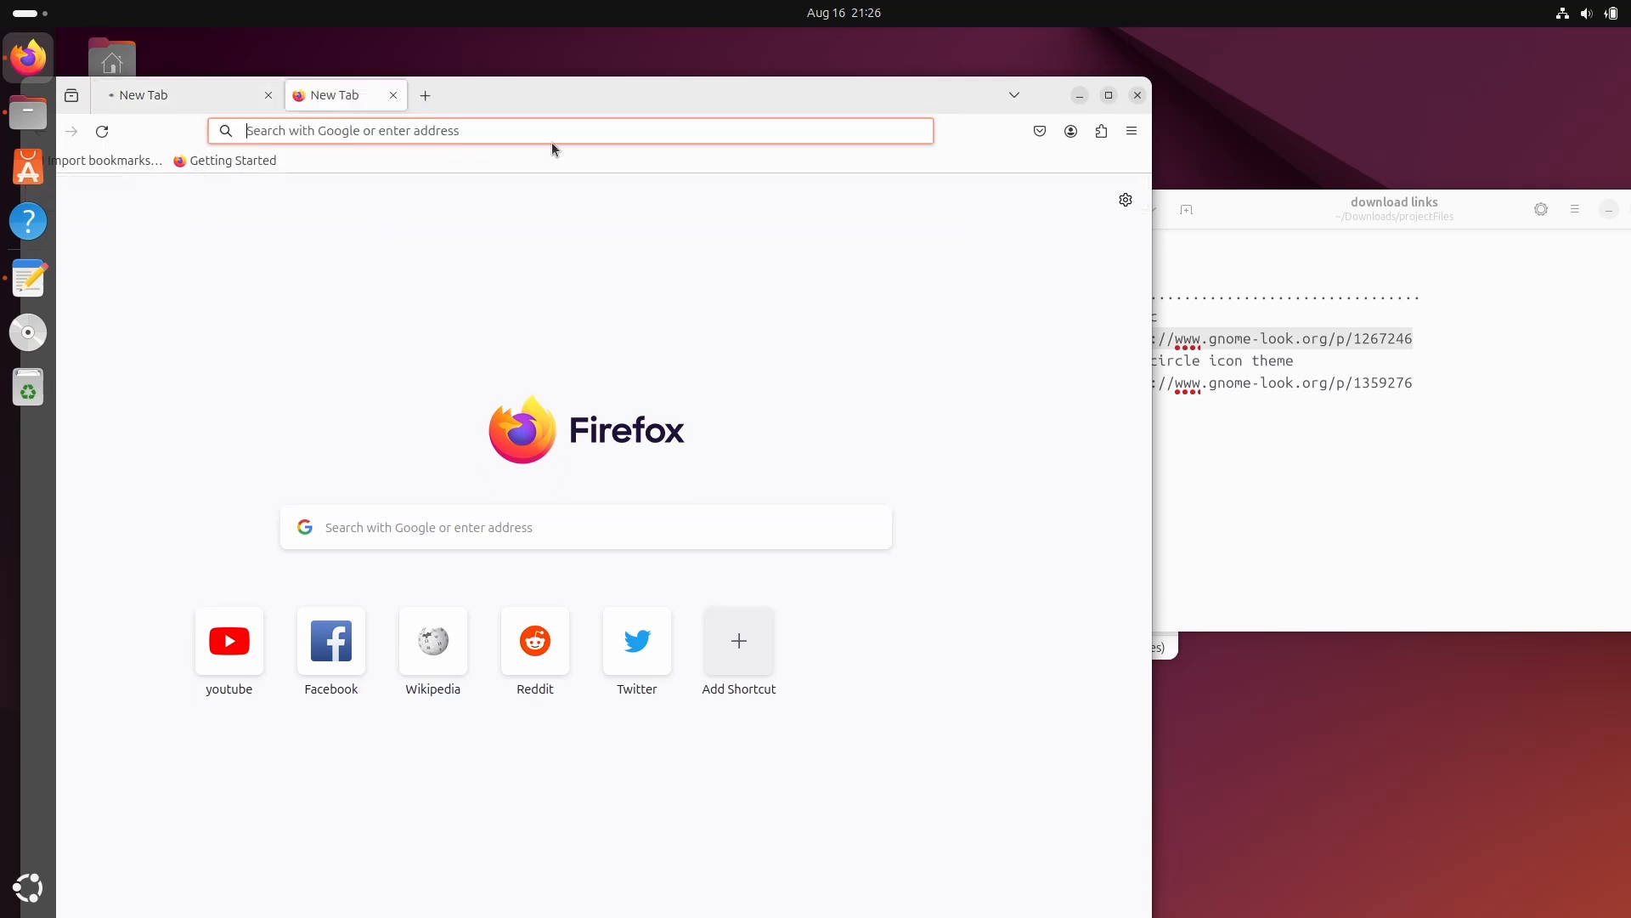
pyautogui.click(1340, 386)
pyautogui.tripleClick(1340, 384)
pyautogui.hotkey('ctrl', 'c')
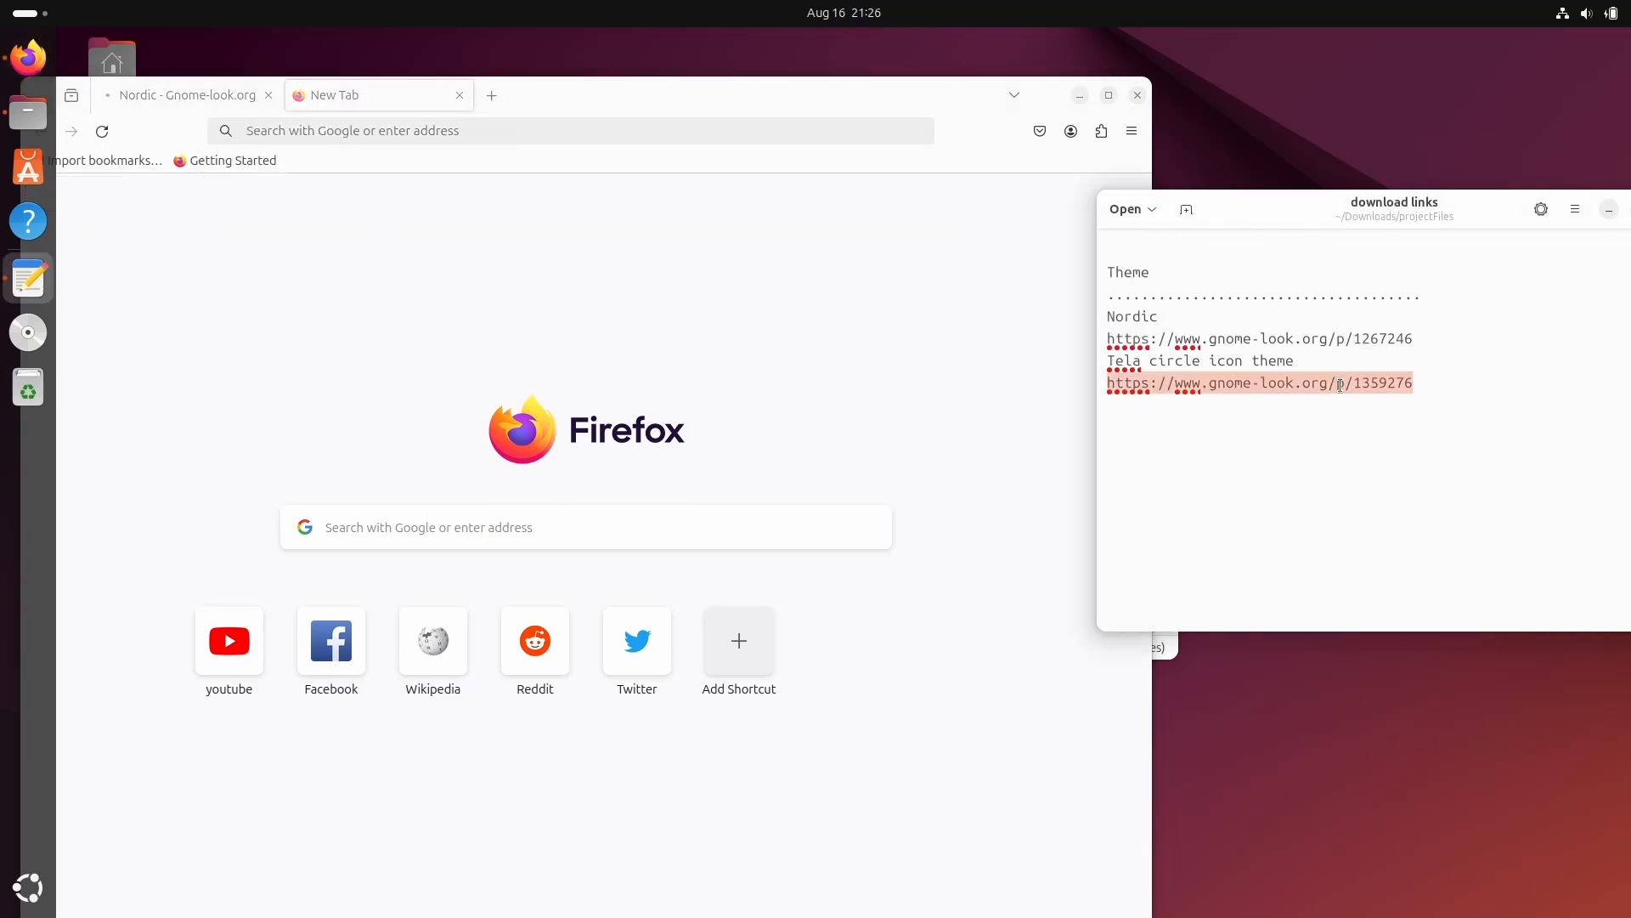
pyautogui.click(713, 128)
pyautogui.hotkey('ctrl', 'v')
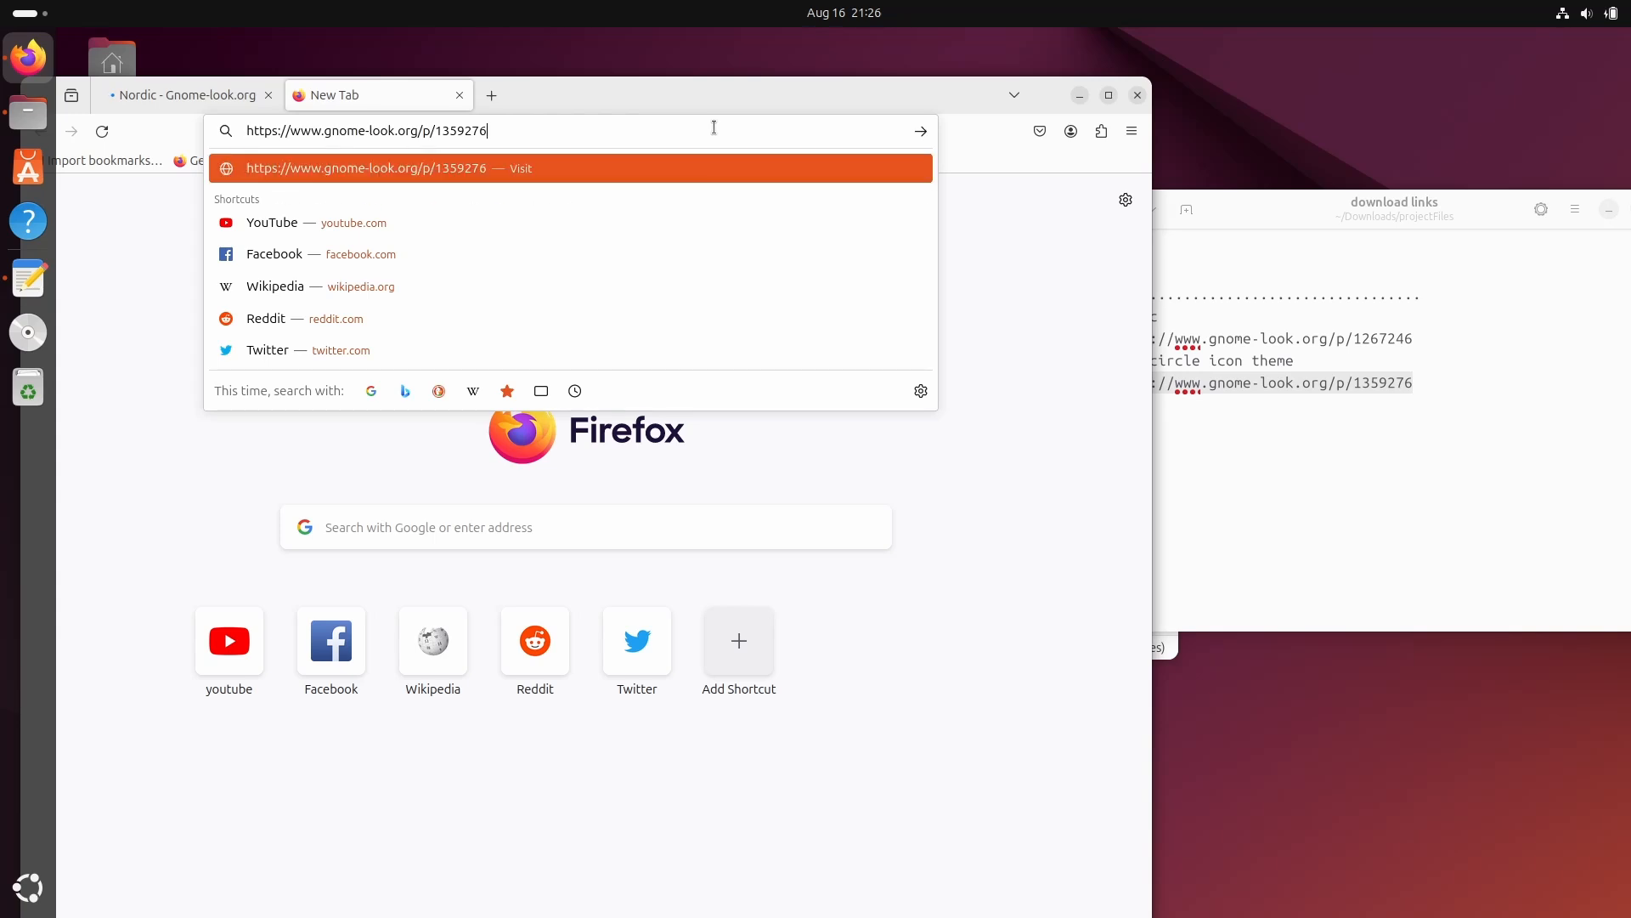
pyautogui.press('Return')
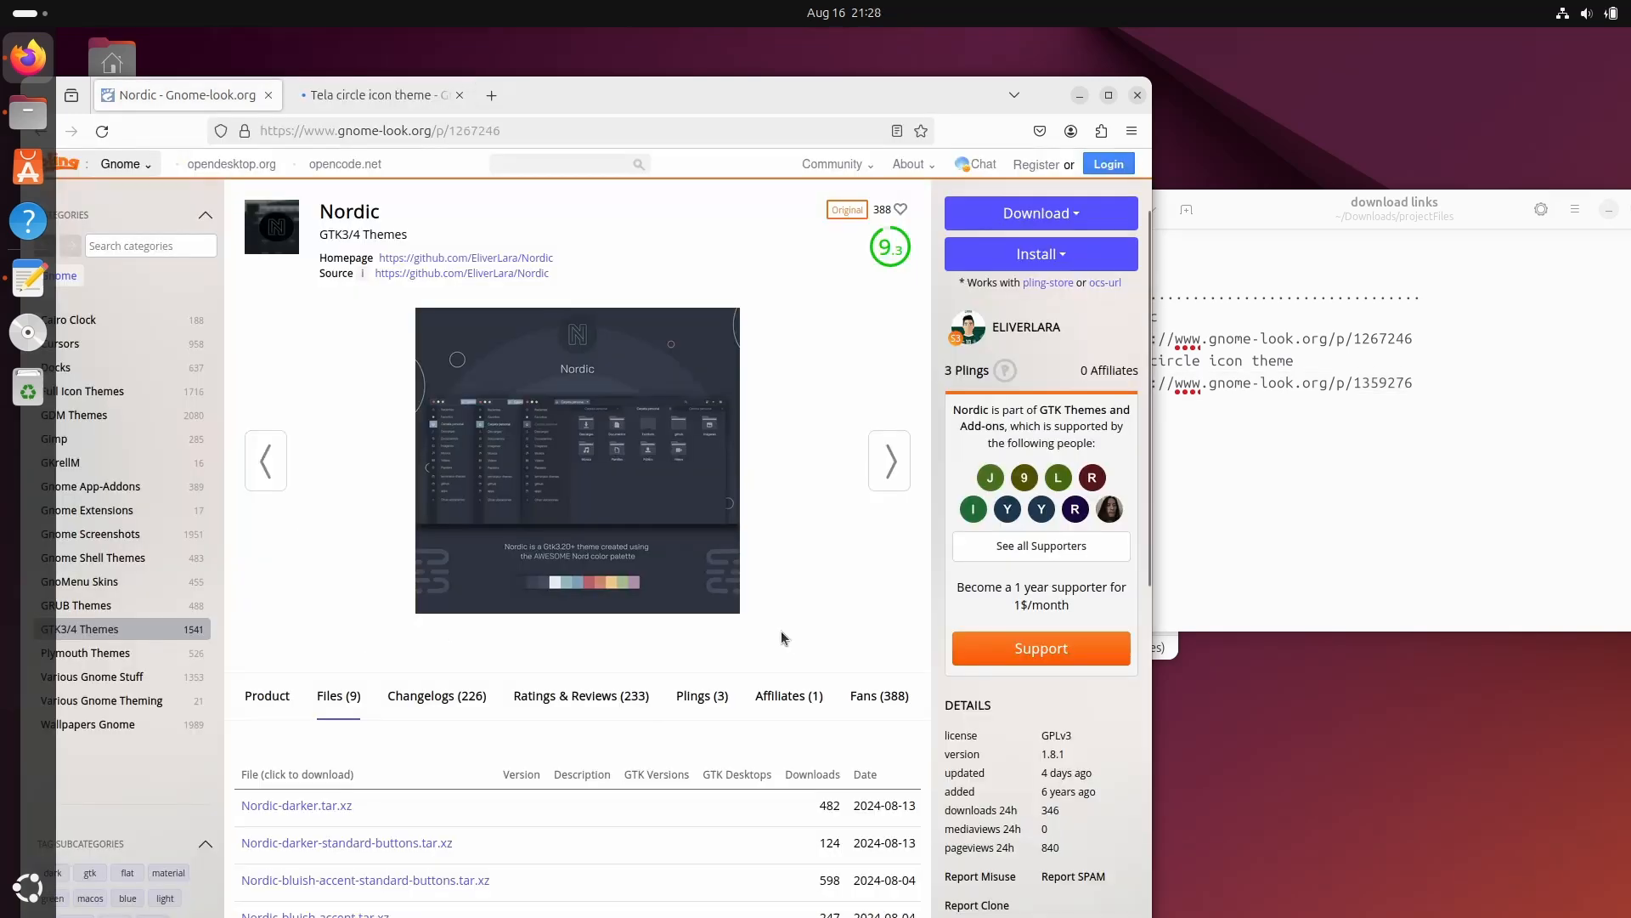
# Step: Request the download of Nordic-darker.tar.xz from the Nordic page's file list
pyautogui.scroll(-5, 661, 621)
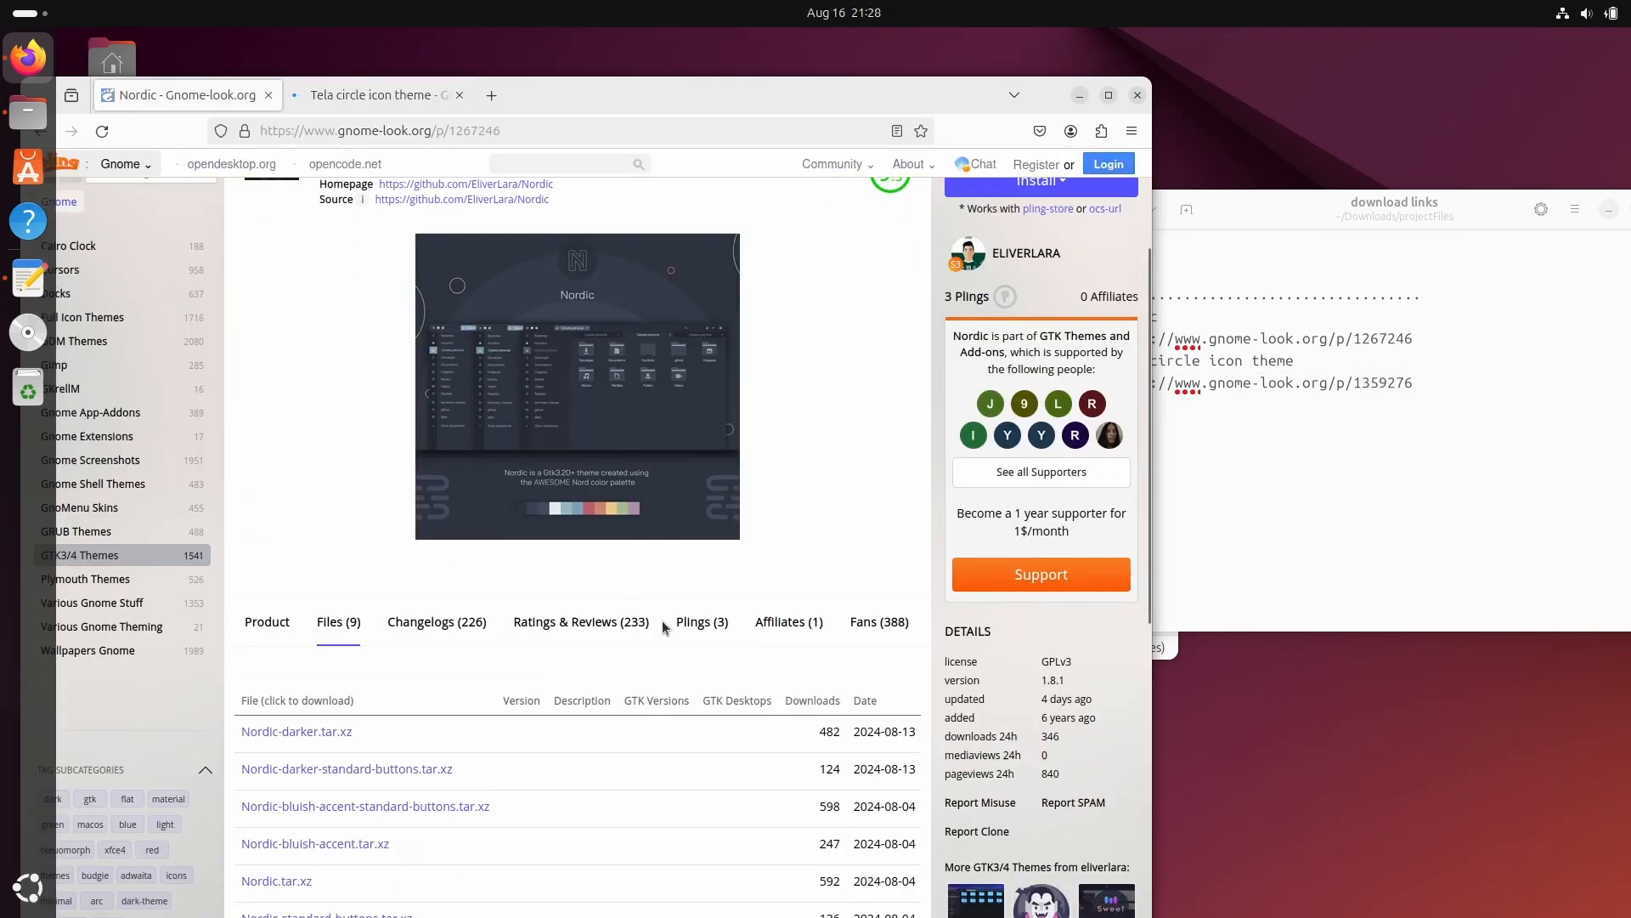
pyautogui.scroll(-2, 646, 518)
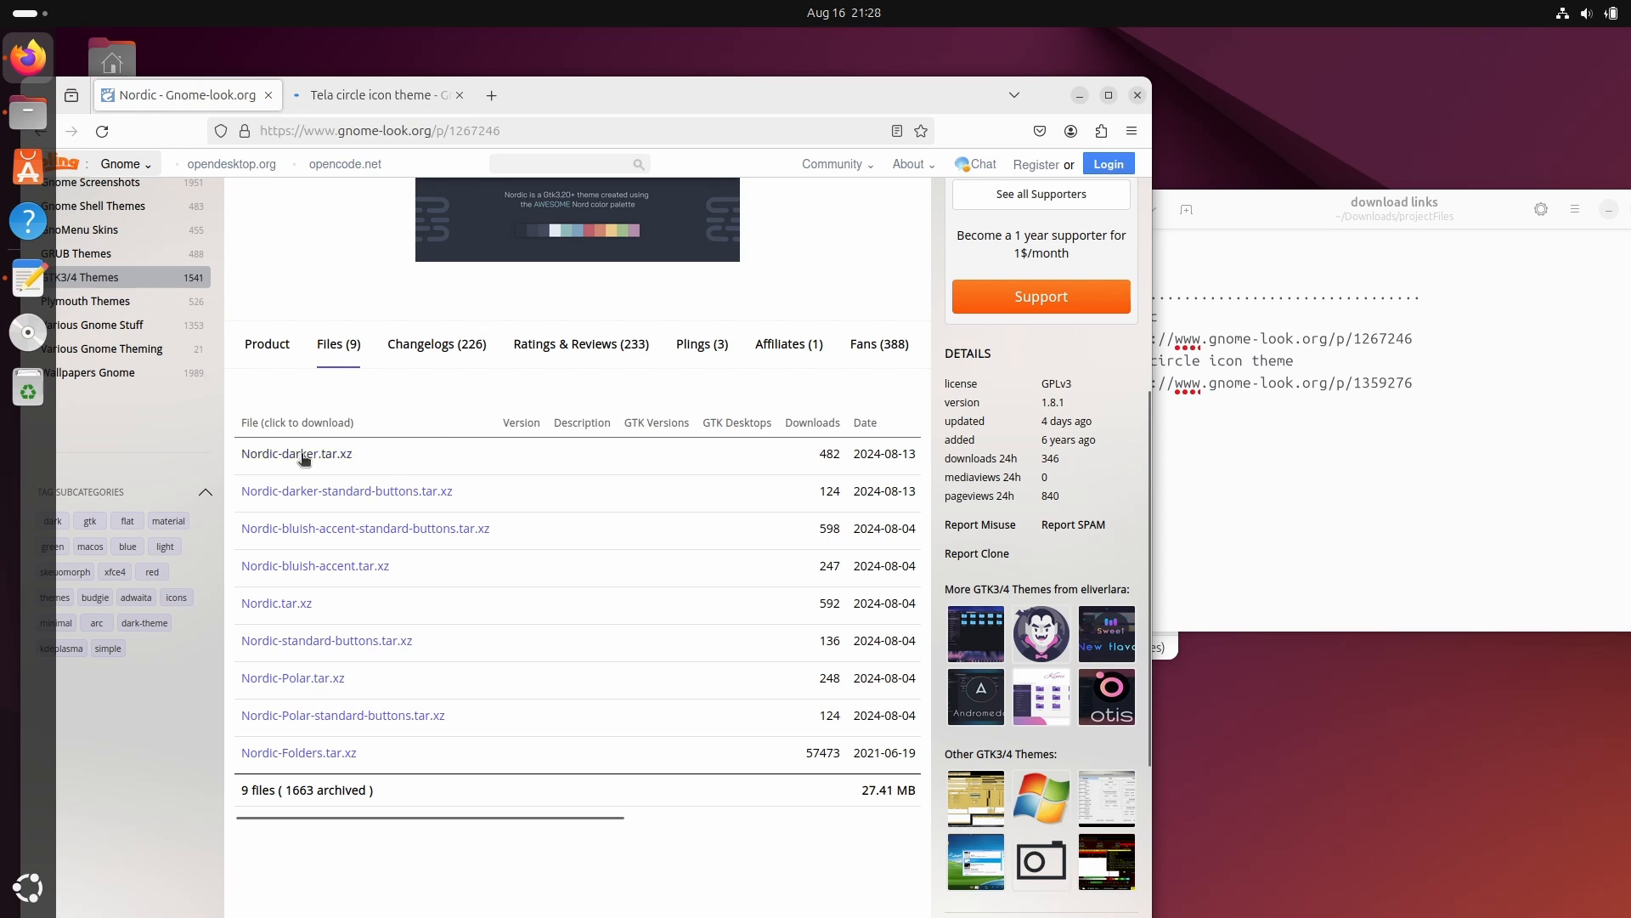
pyautogui.click(304, 460)
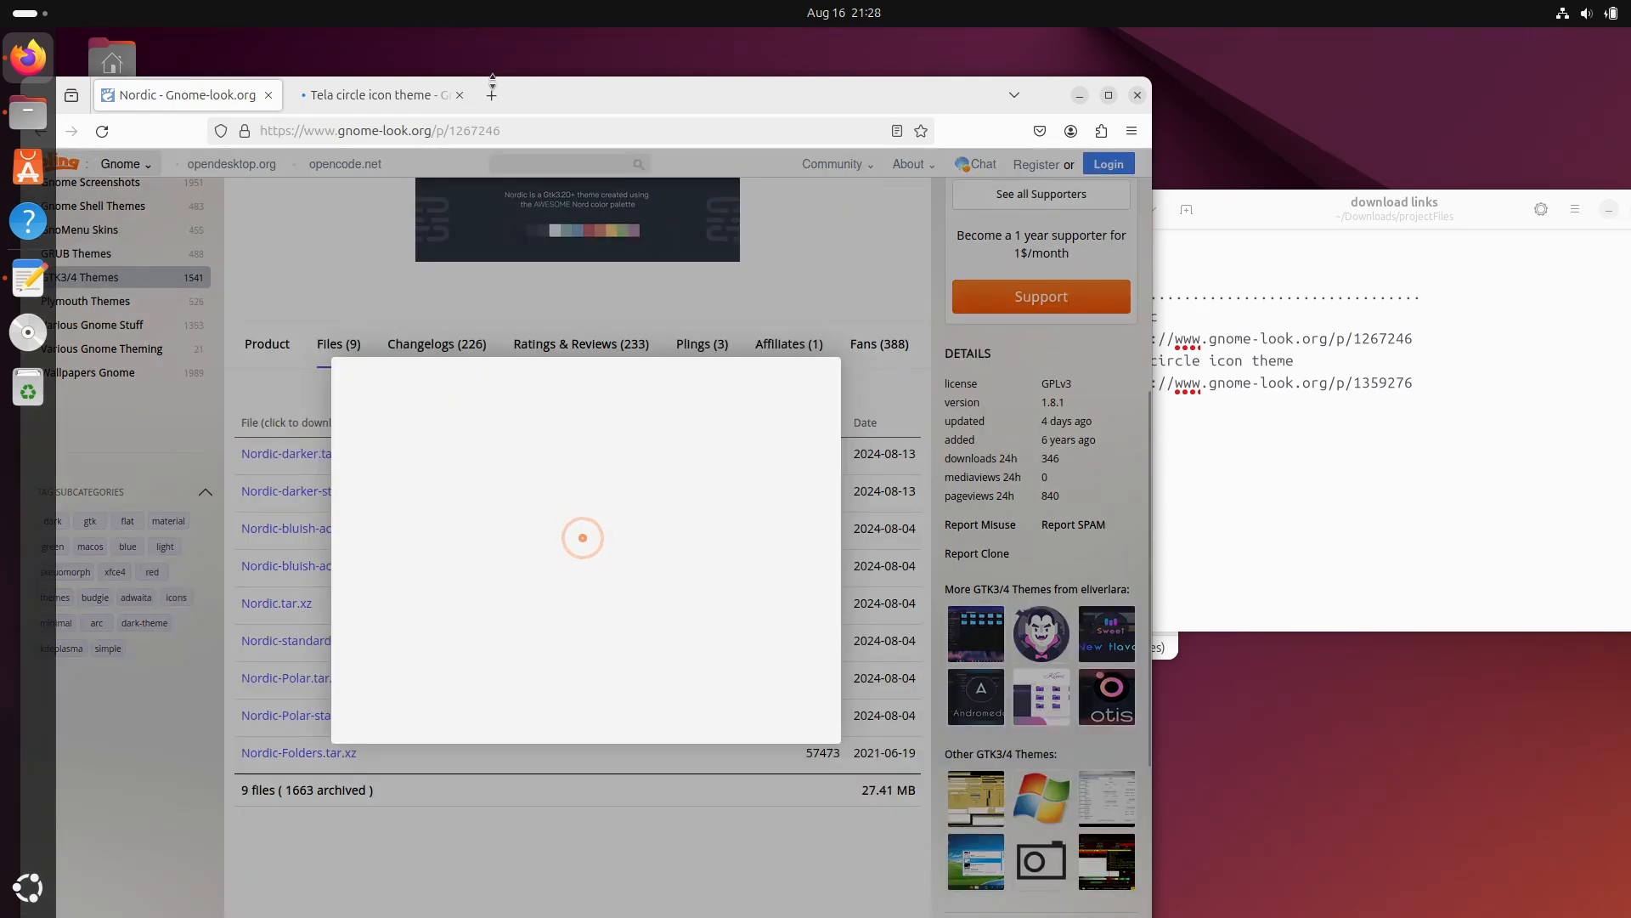
# Step: Request the download of Tela-circle-black.tar.xz from the Tela circle icon theme's file list
pyautogui.click(363, 102)
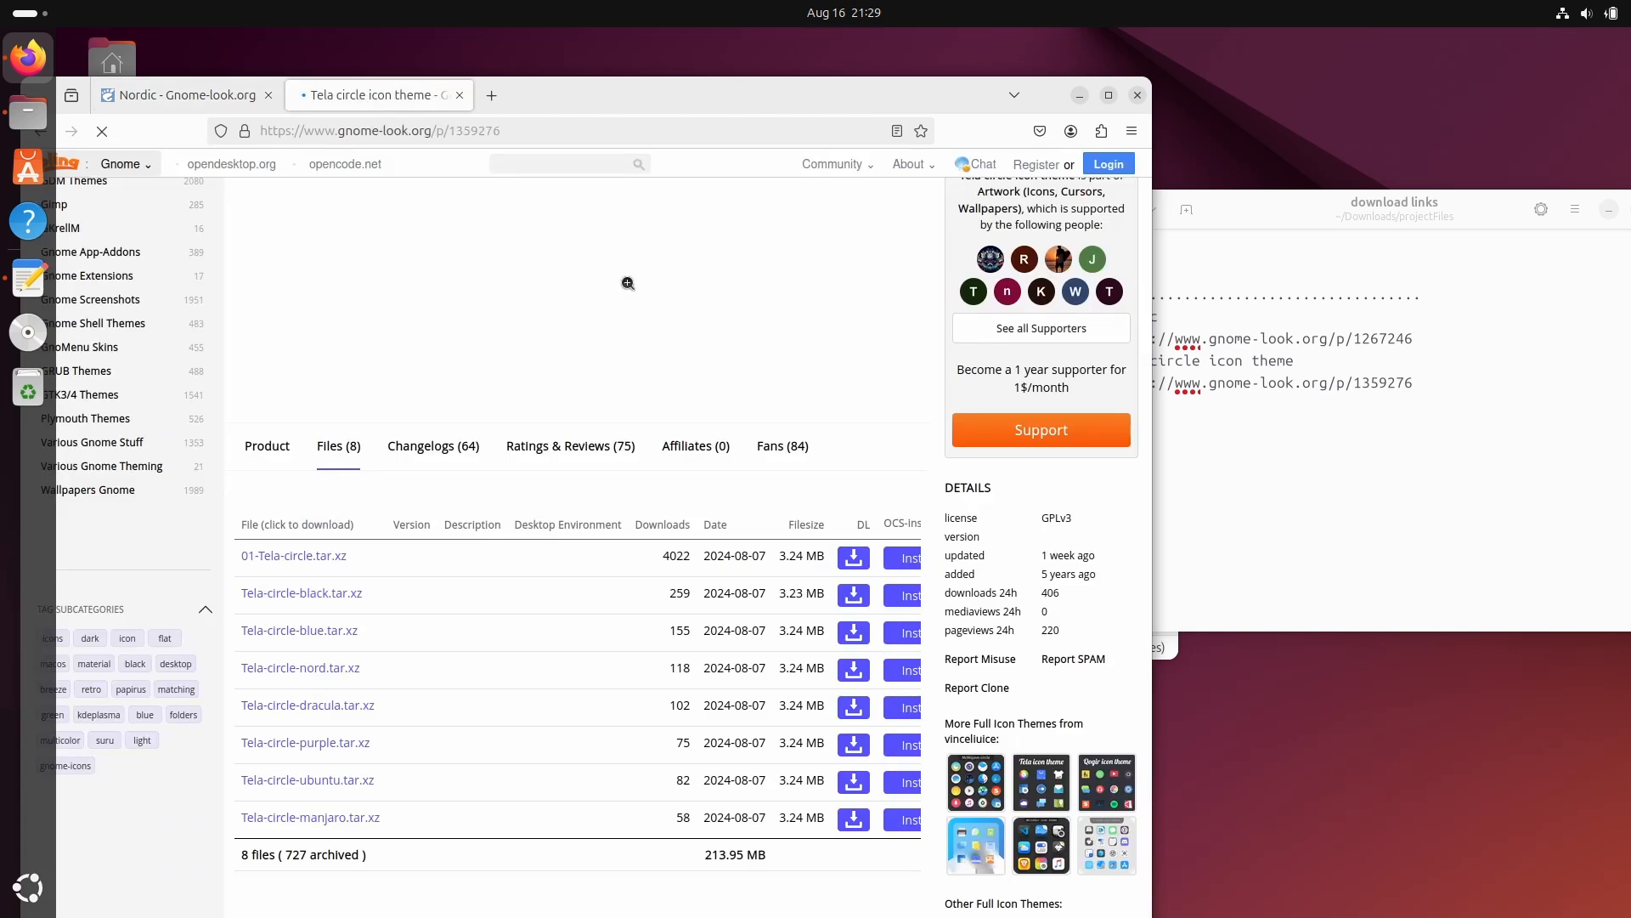
pyautogui.scroll(4, 652, 570)
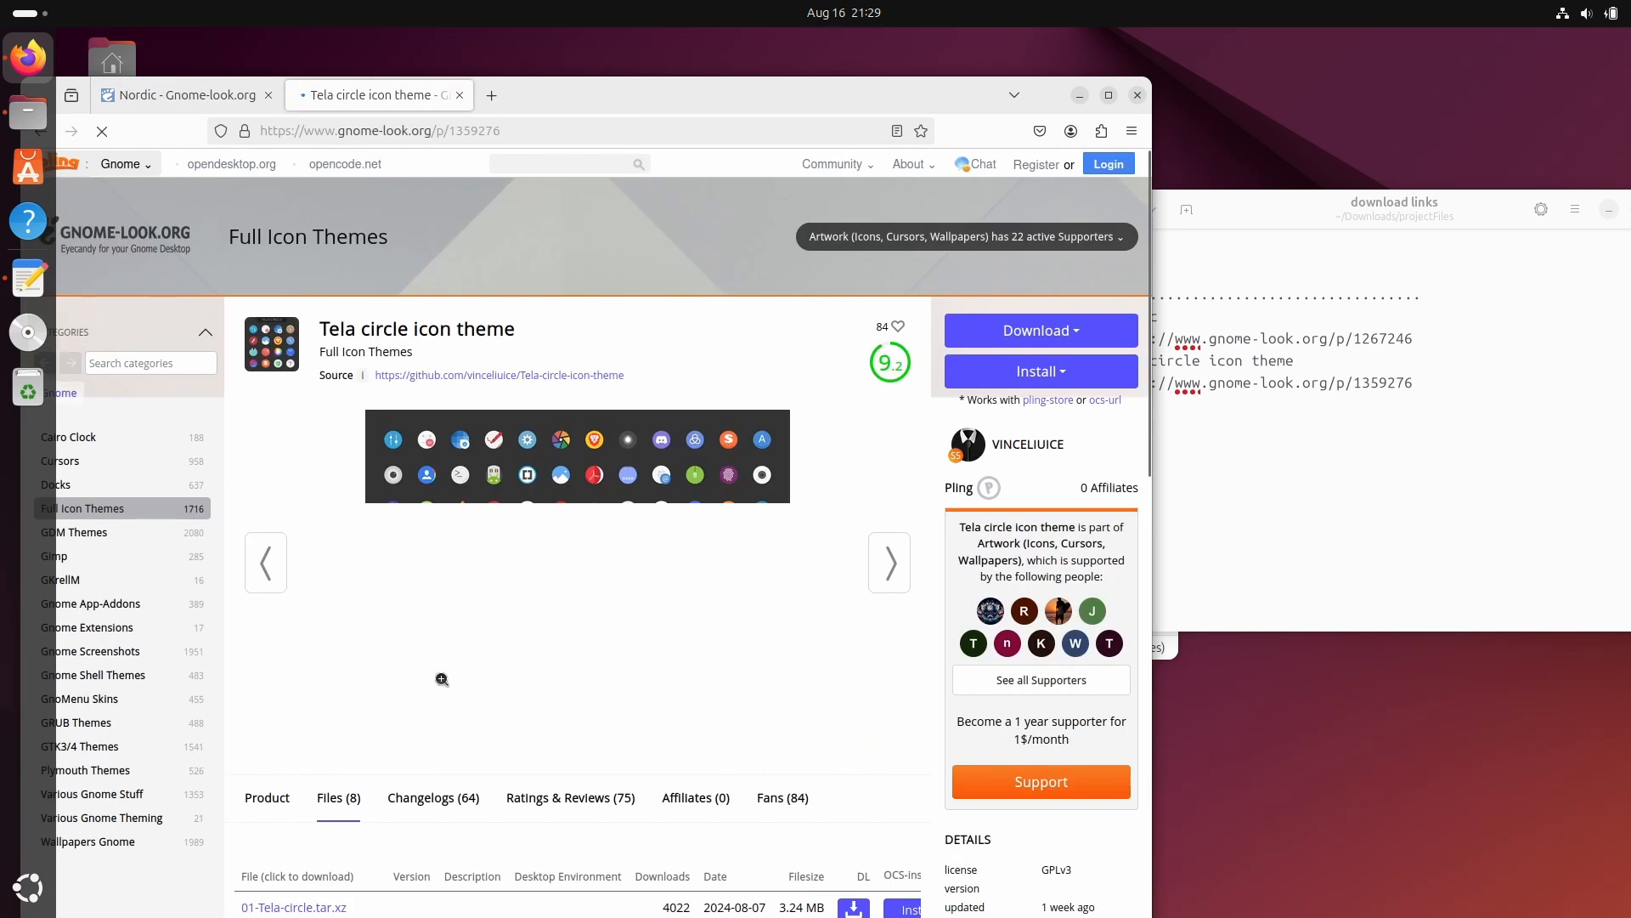
pyautogui.click(275, 803)
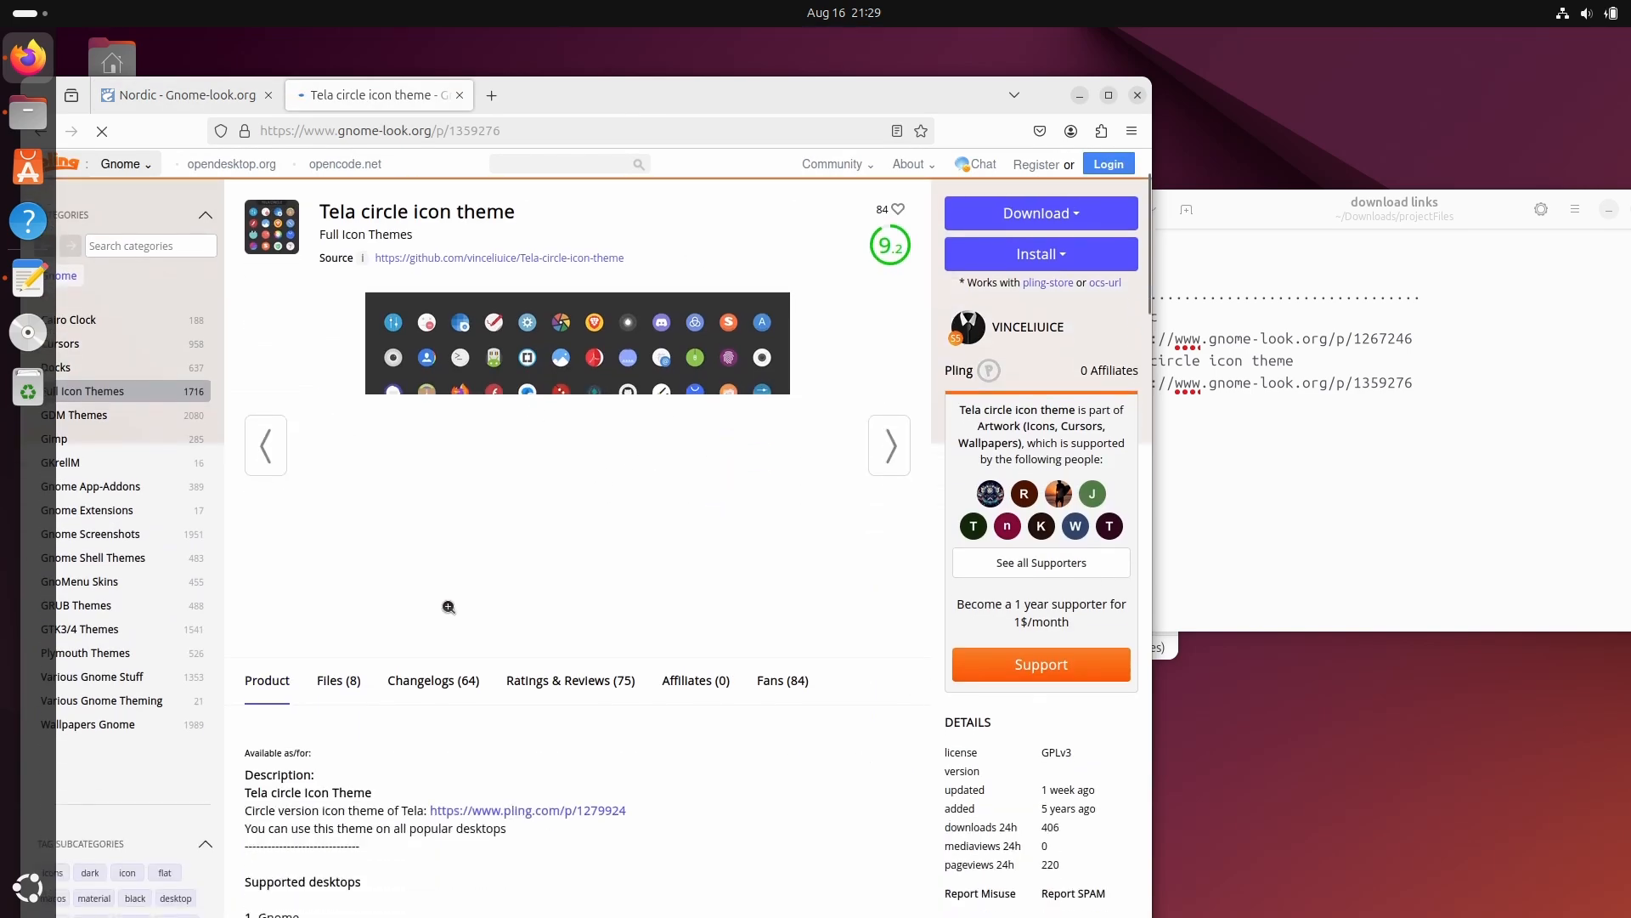
pyautogui.click(340, 677)
pyautogui.scroll(-4, 681, 517)
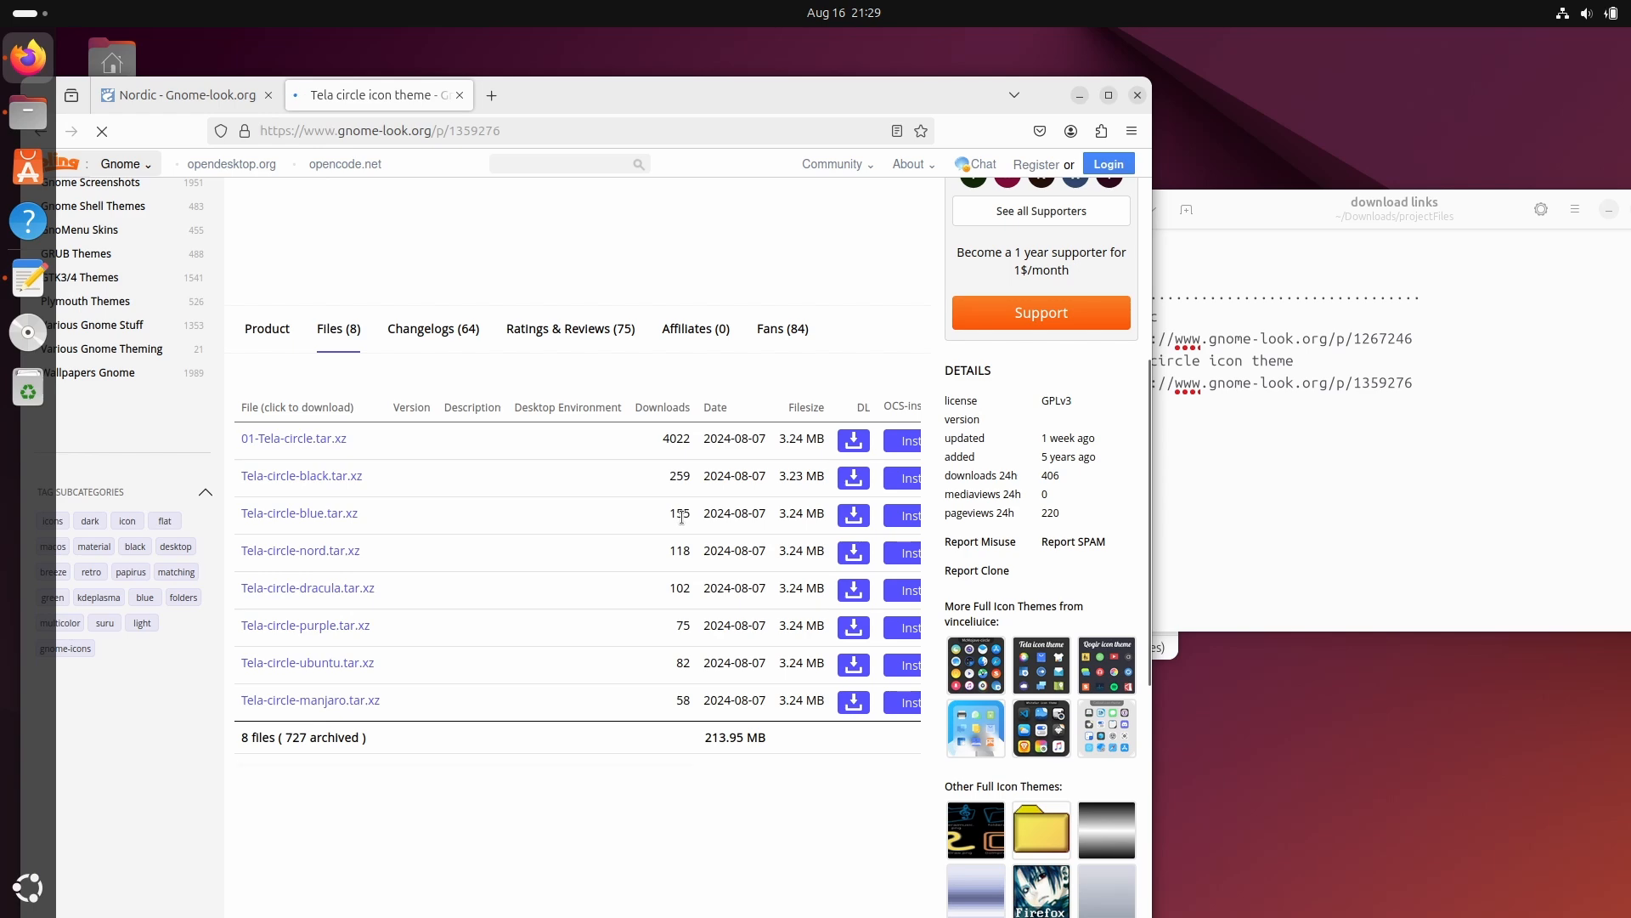
pyautogui.click(292, 483)
# Step: Start the requested downloads of the Nordic theme and the Tela circle icon theme from their respective pages
pyautogui.click(167, 98)
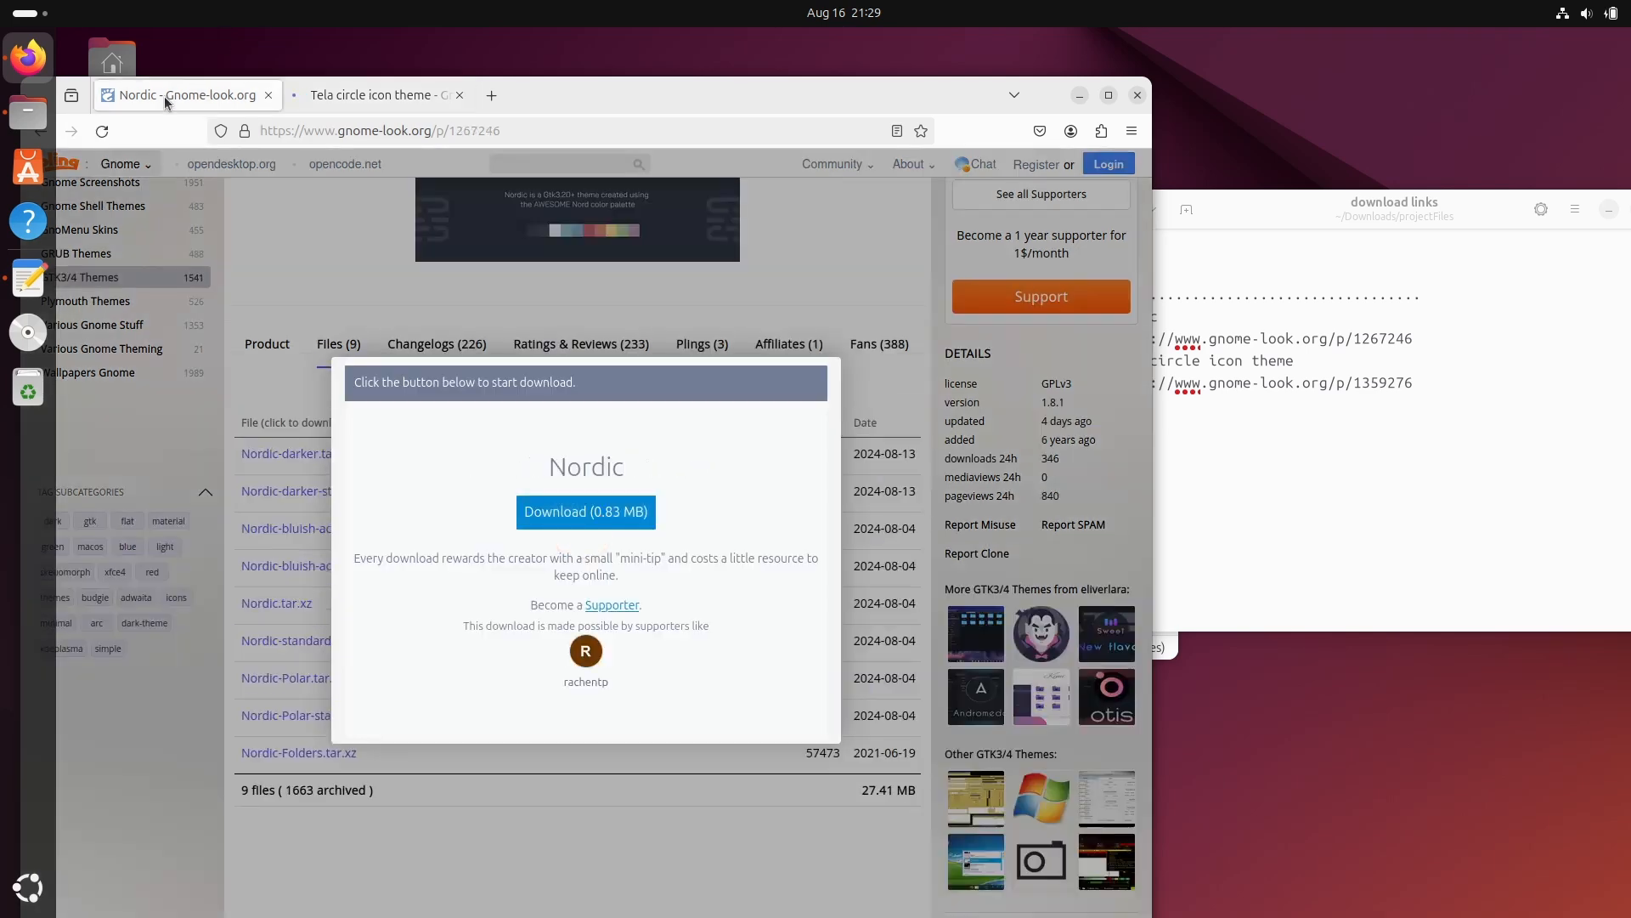
pyautogui.click(581, 513)
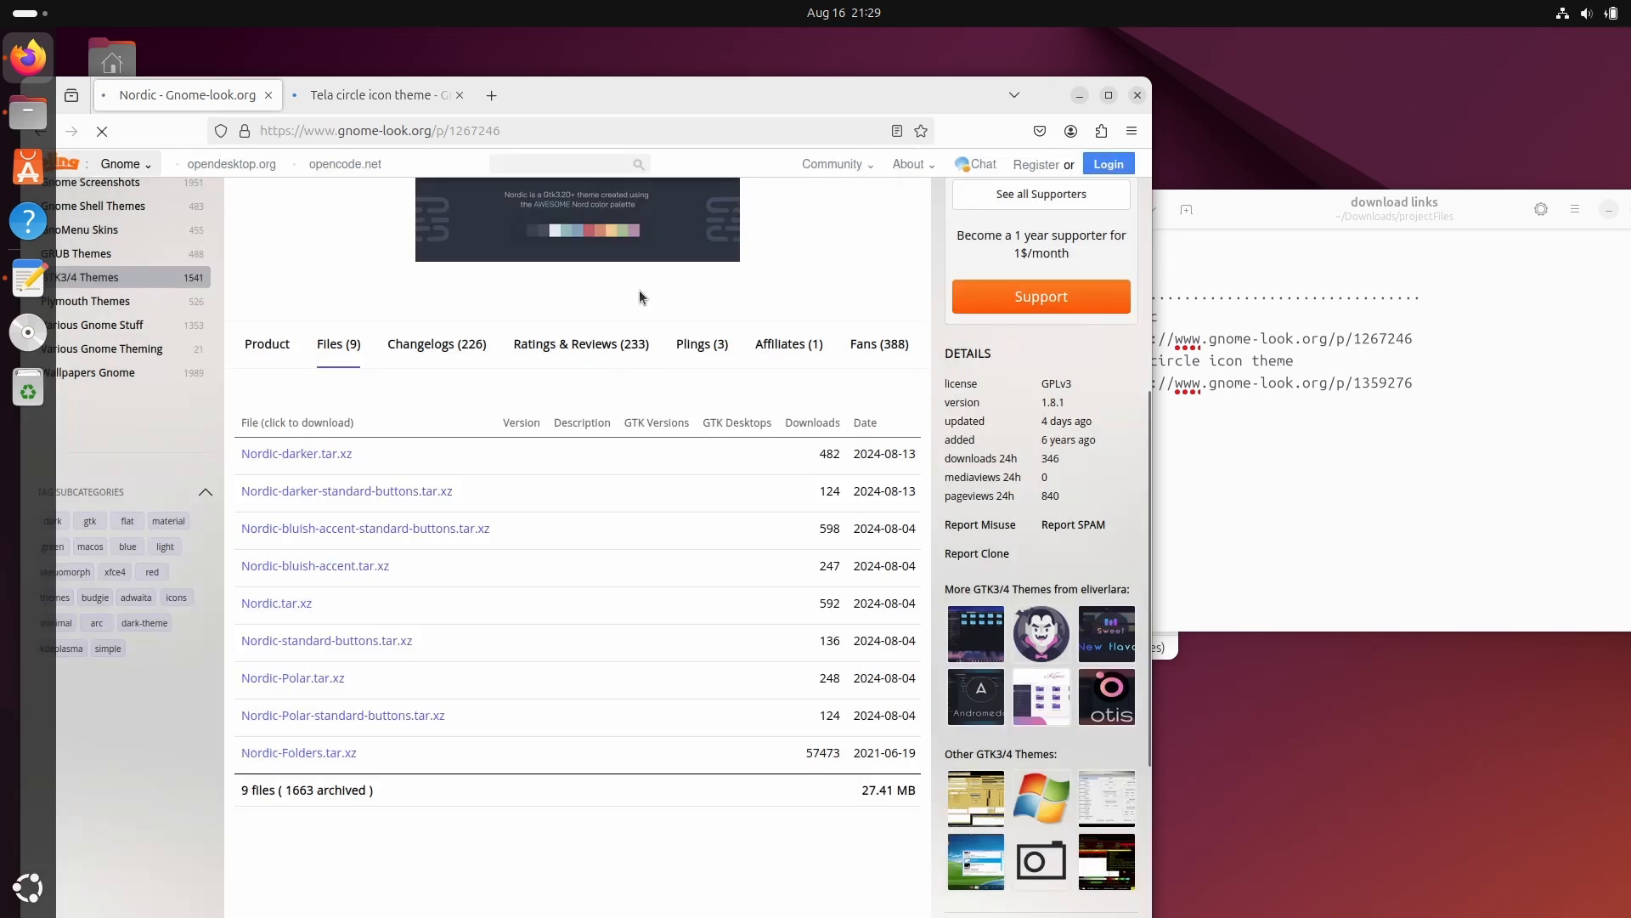
pyautogui.click(399, 101)
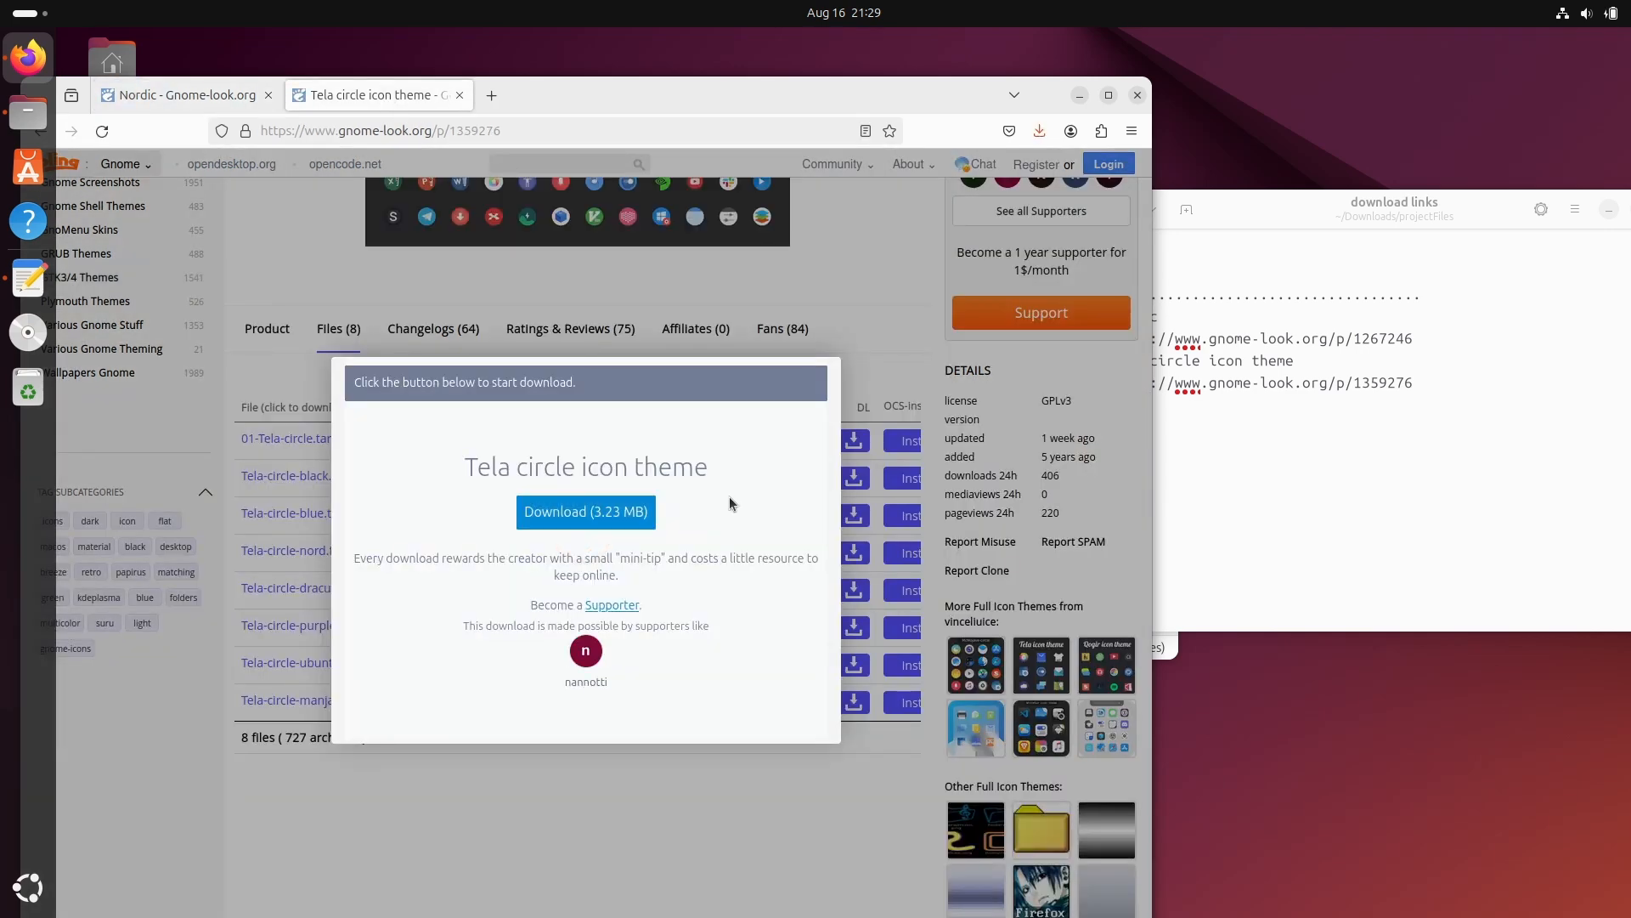
pyautogui.click(575, 516)
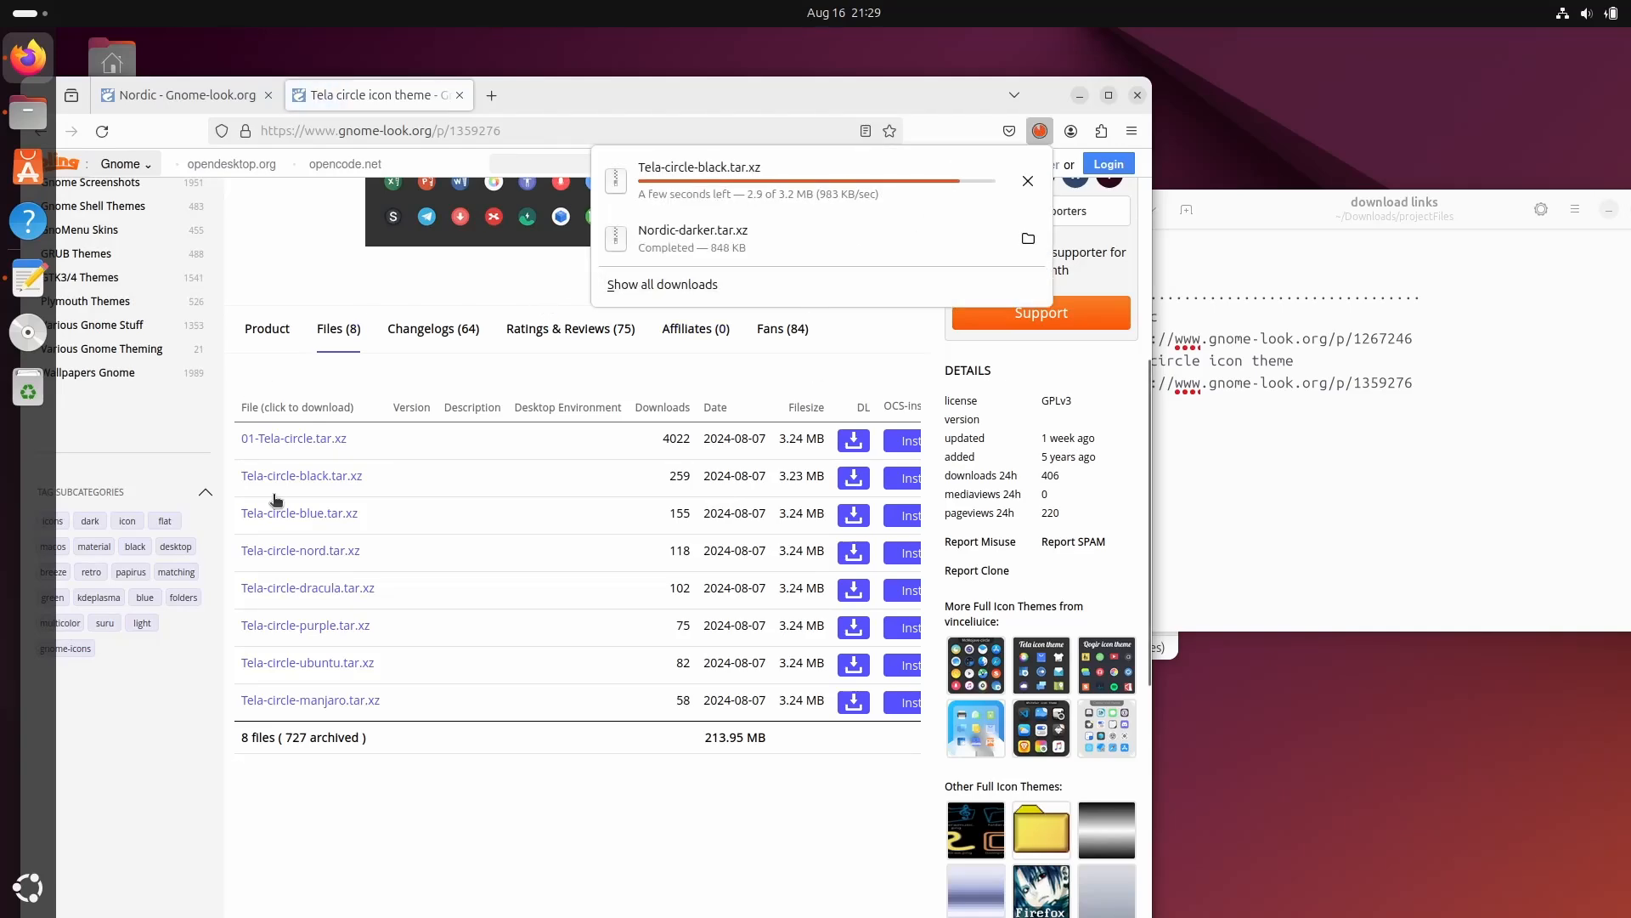
# Step: Close the browser and the download links text file, and go back to the Downloads folder in Files
pyautogui.scroll(6, 663, 292)
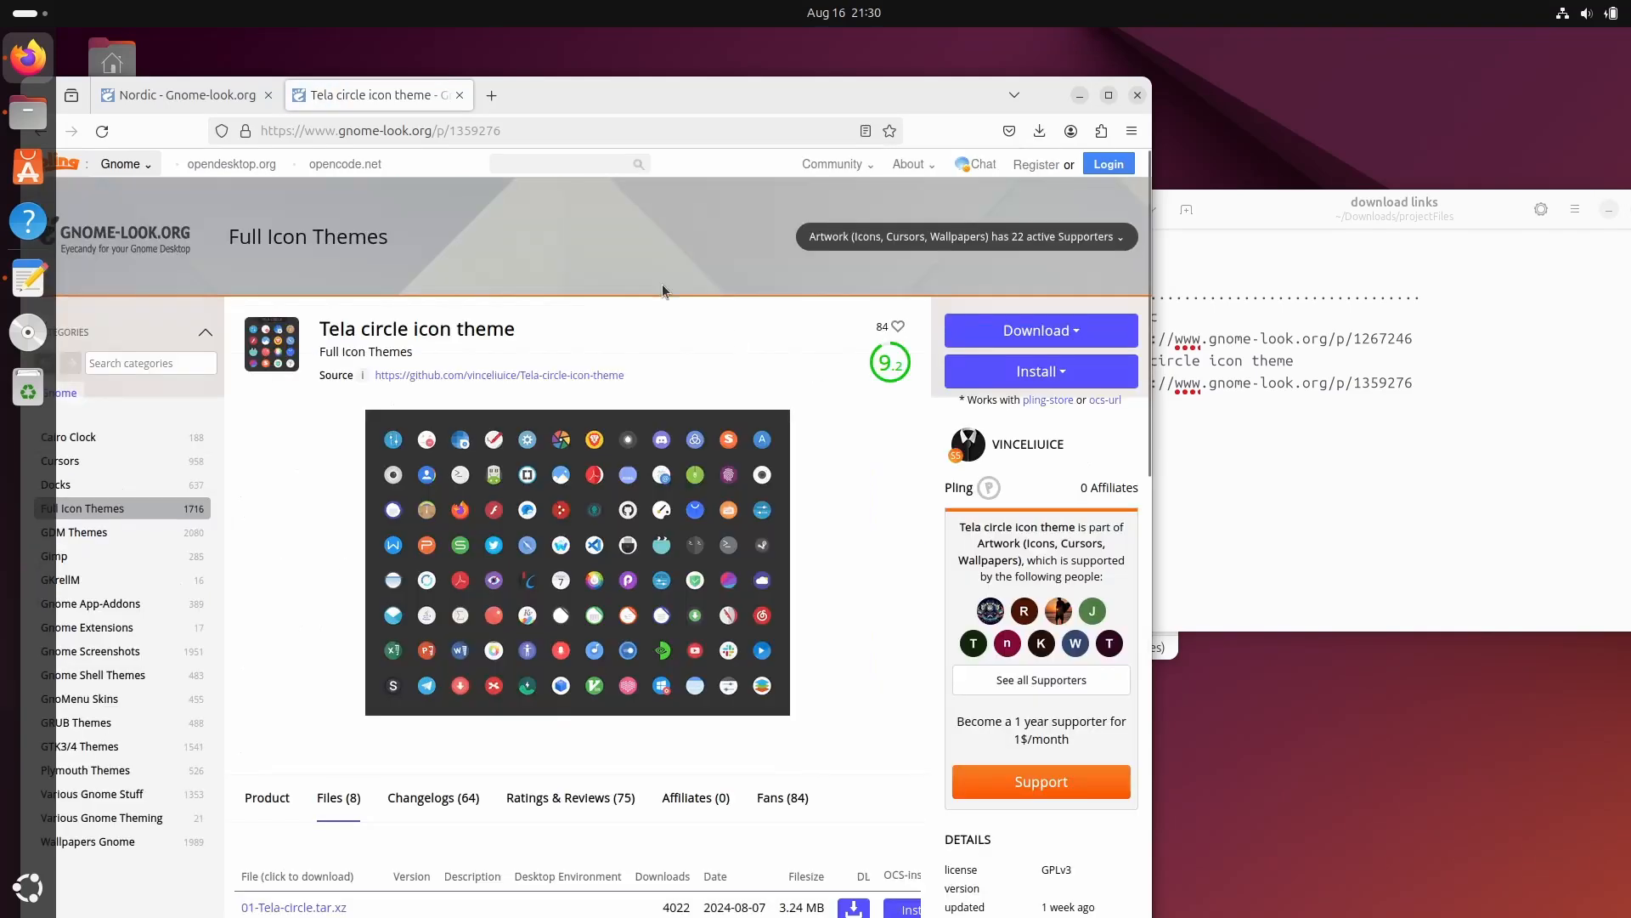
pyautogui.click(1136, 96)
pyautogui.moveTo(1511, 222); pyautogui.dragTo(1154, 216)
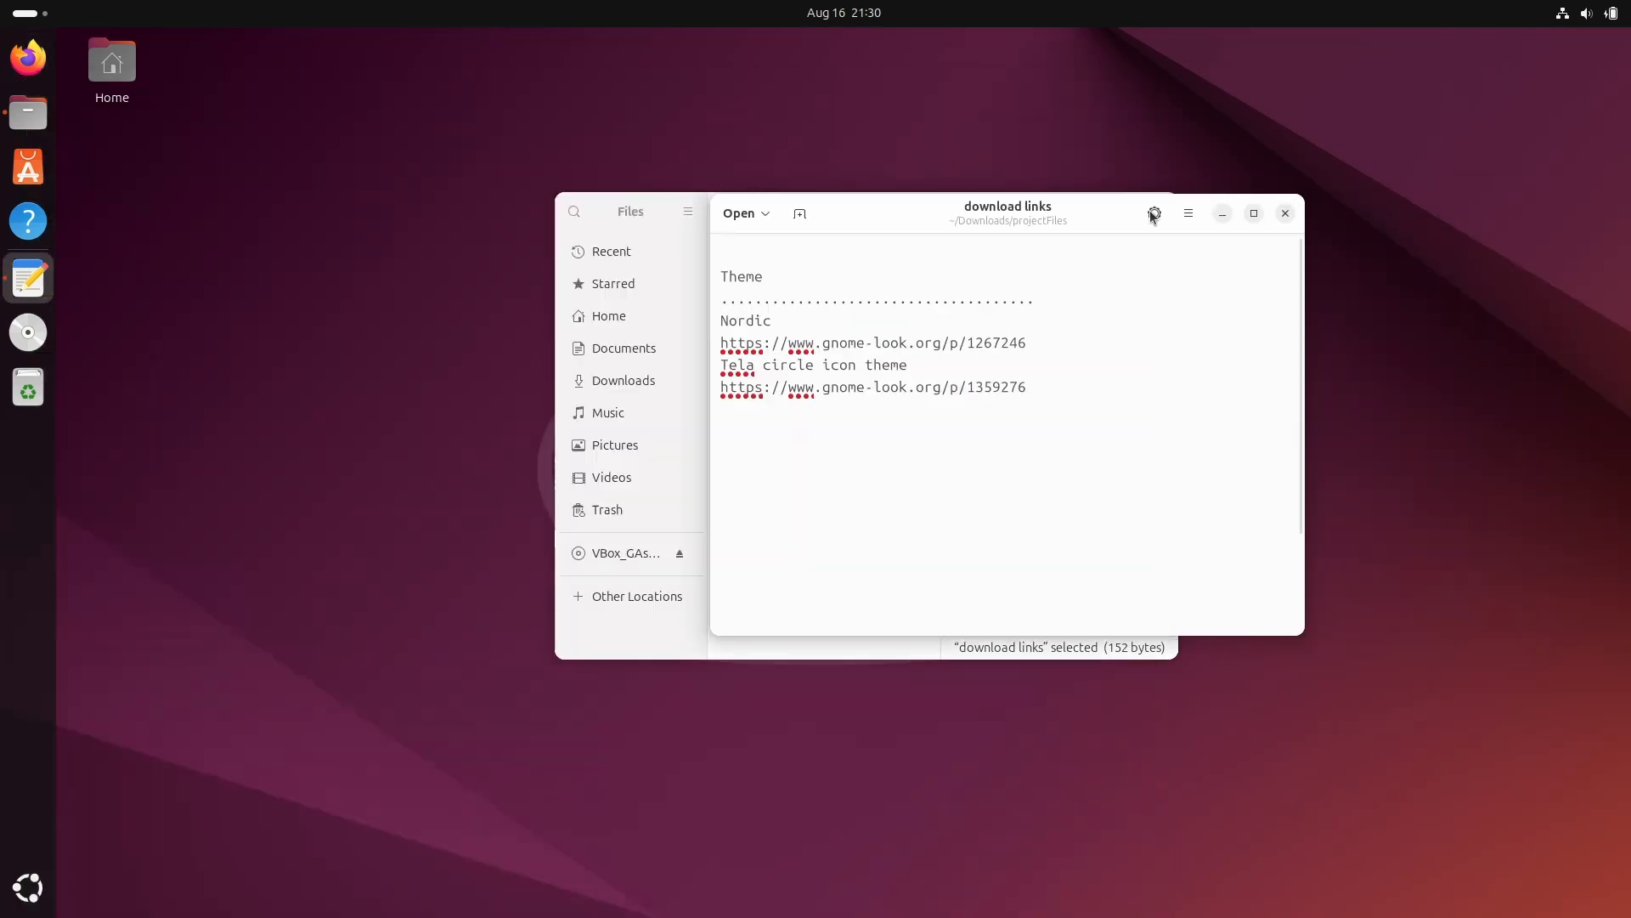
pyautogui.click(1284, 216)
pyautogui.click(724, 211)
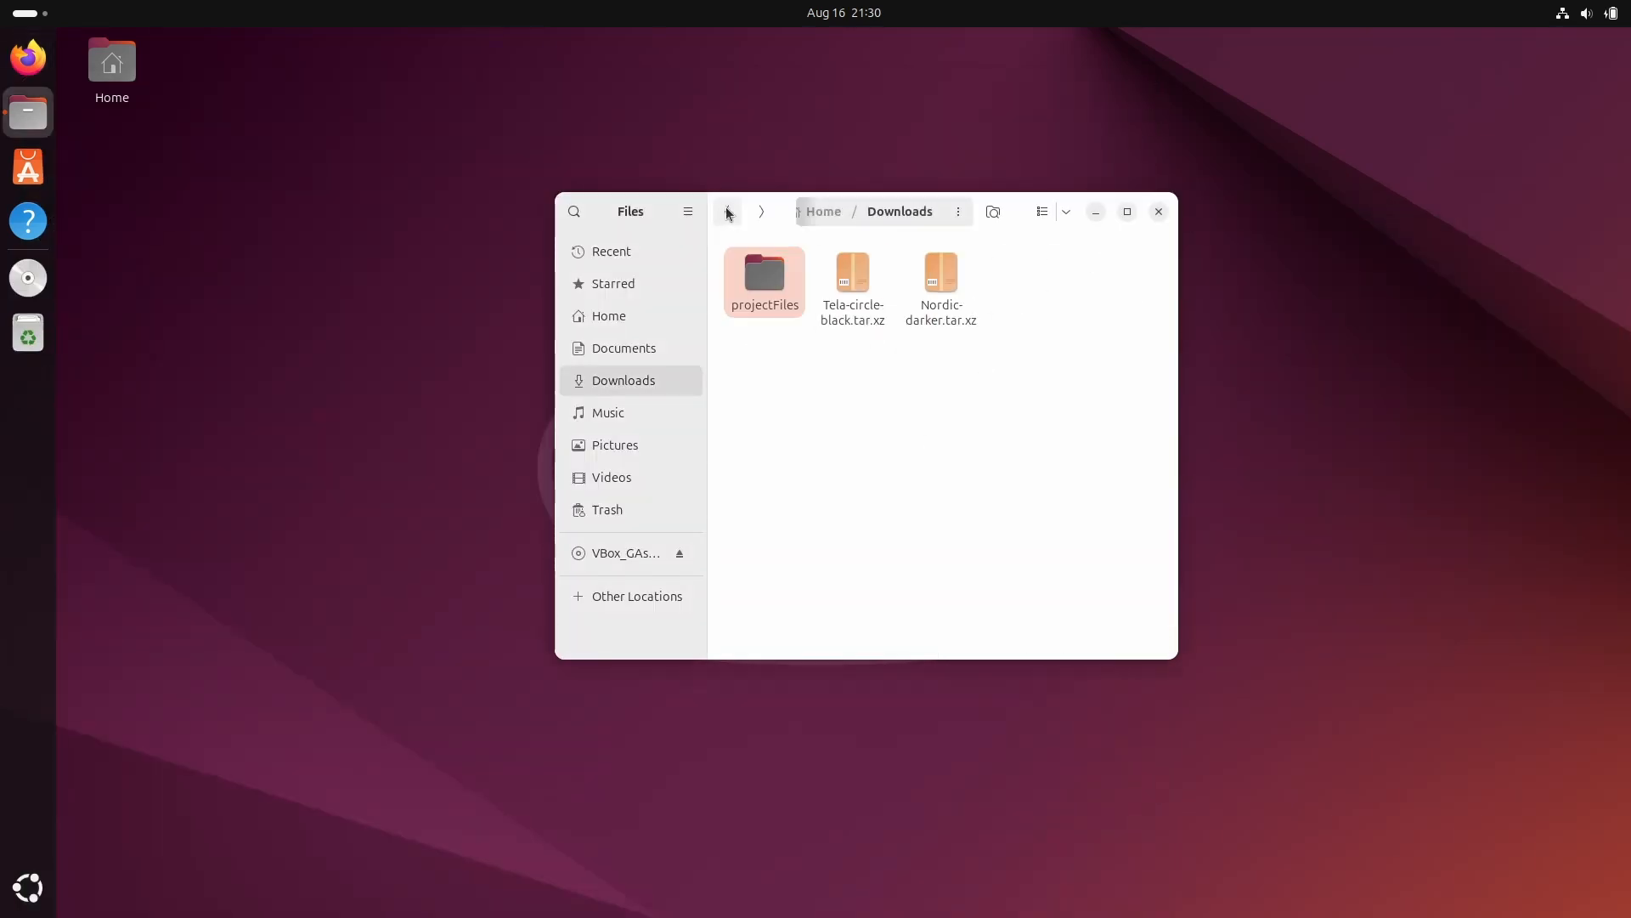
# Step: Extract Tela-circle-black.tar.xz and Nordic-darker.tar.xz into the Downloads folder, and move both archives to the trash
pyautogui.moveTo(990, 365); pyautogui.dragTo(845, 251)
pyautogui.rightClick(942, 299)
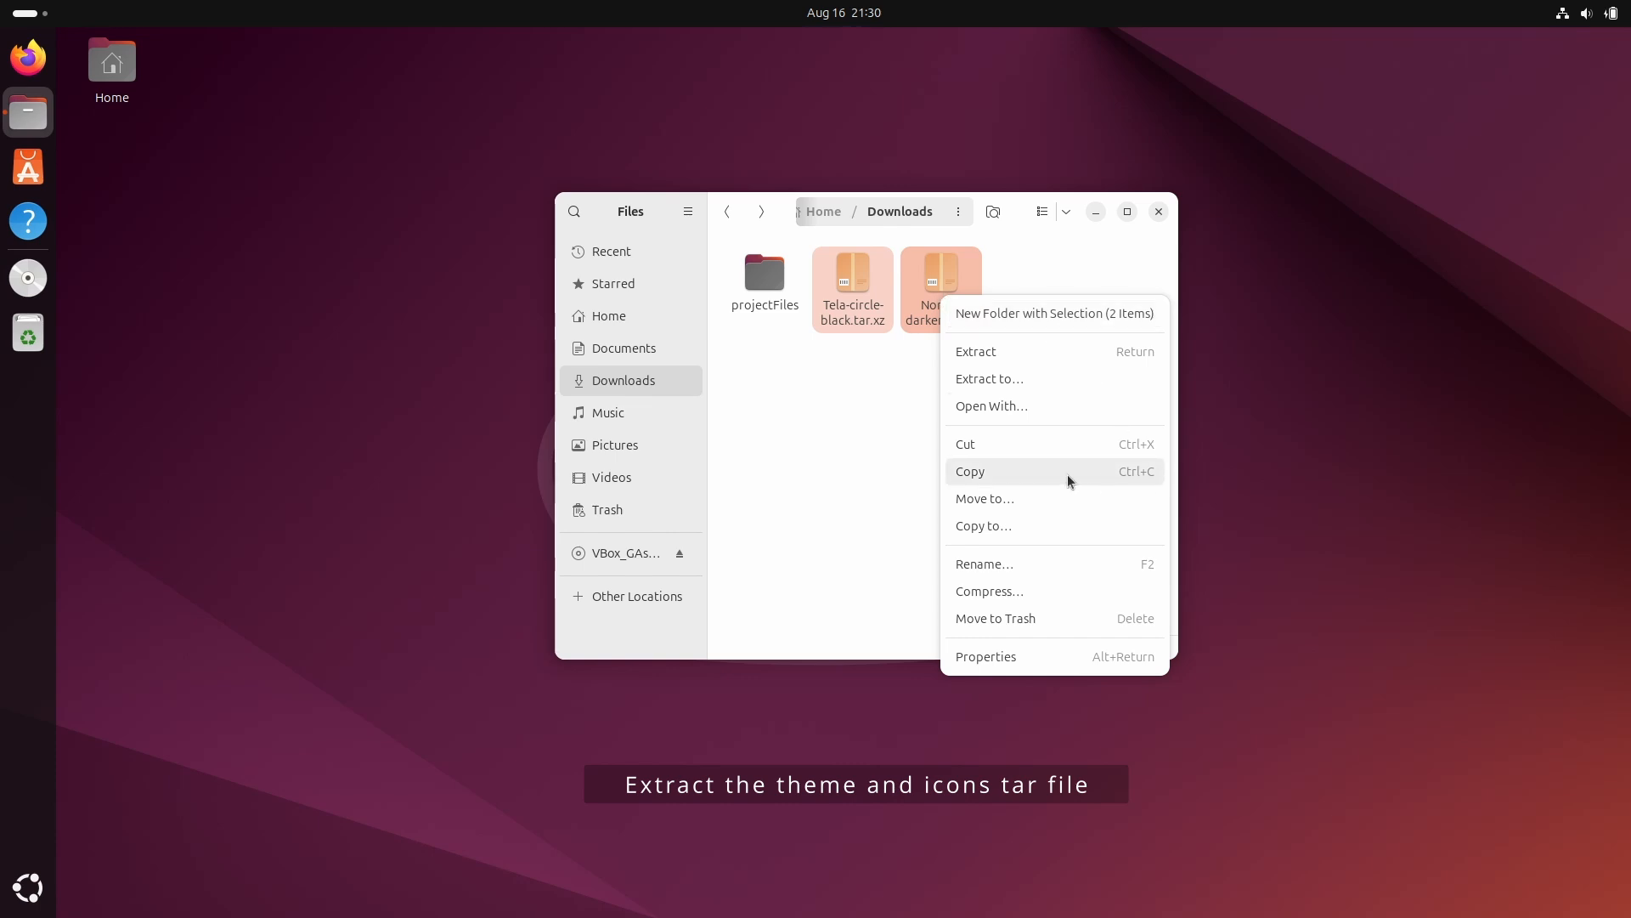
pyautogui.click(1001, 374)
pyautogui.click(1188, 297)
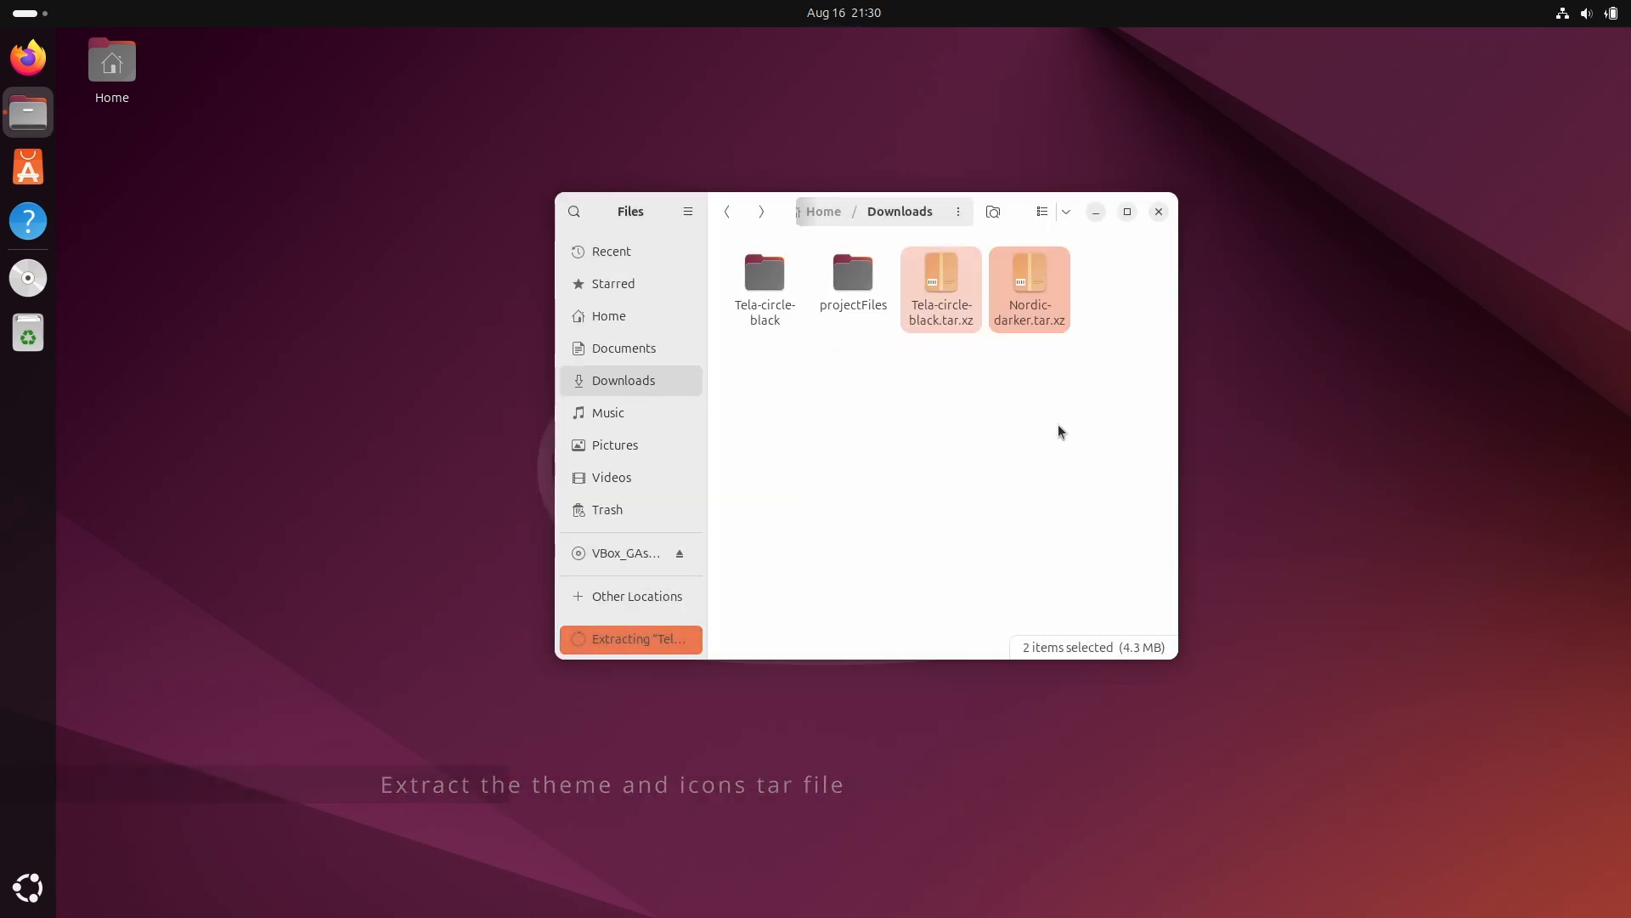
pyautogui.click(973, 622)
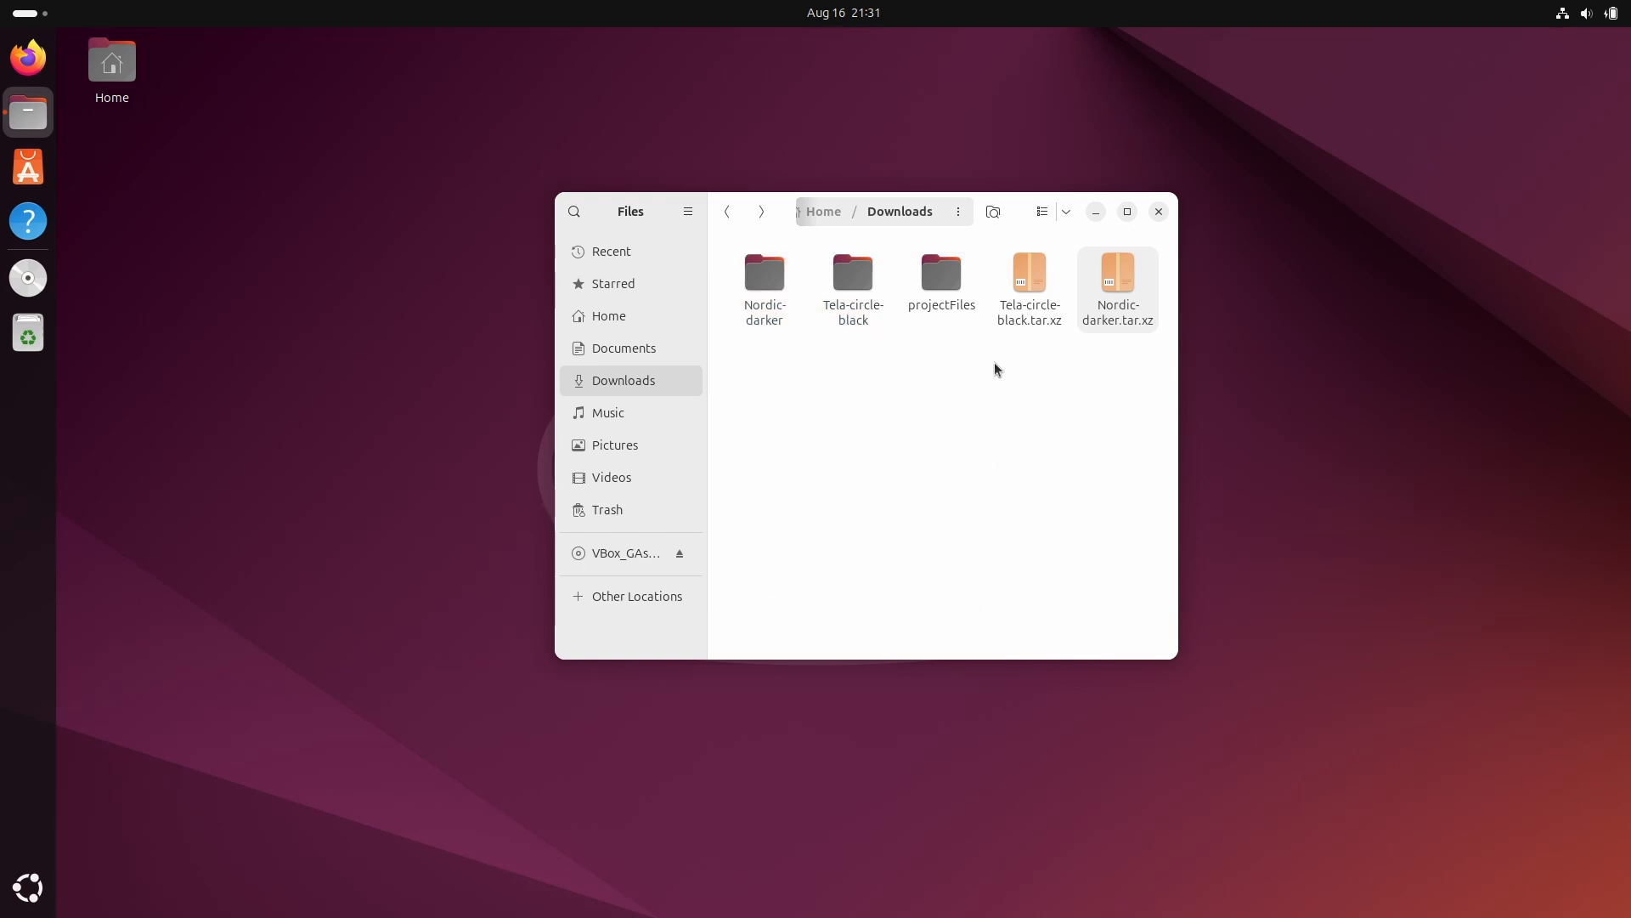
pyautogui.moveTo(998, 368); pyautogui.dragTo(1134, 290)
pyautogui.press('Delete')
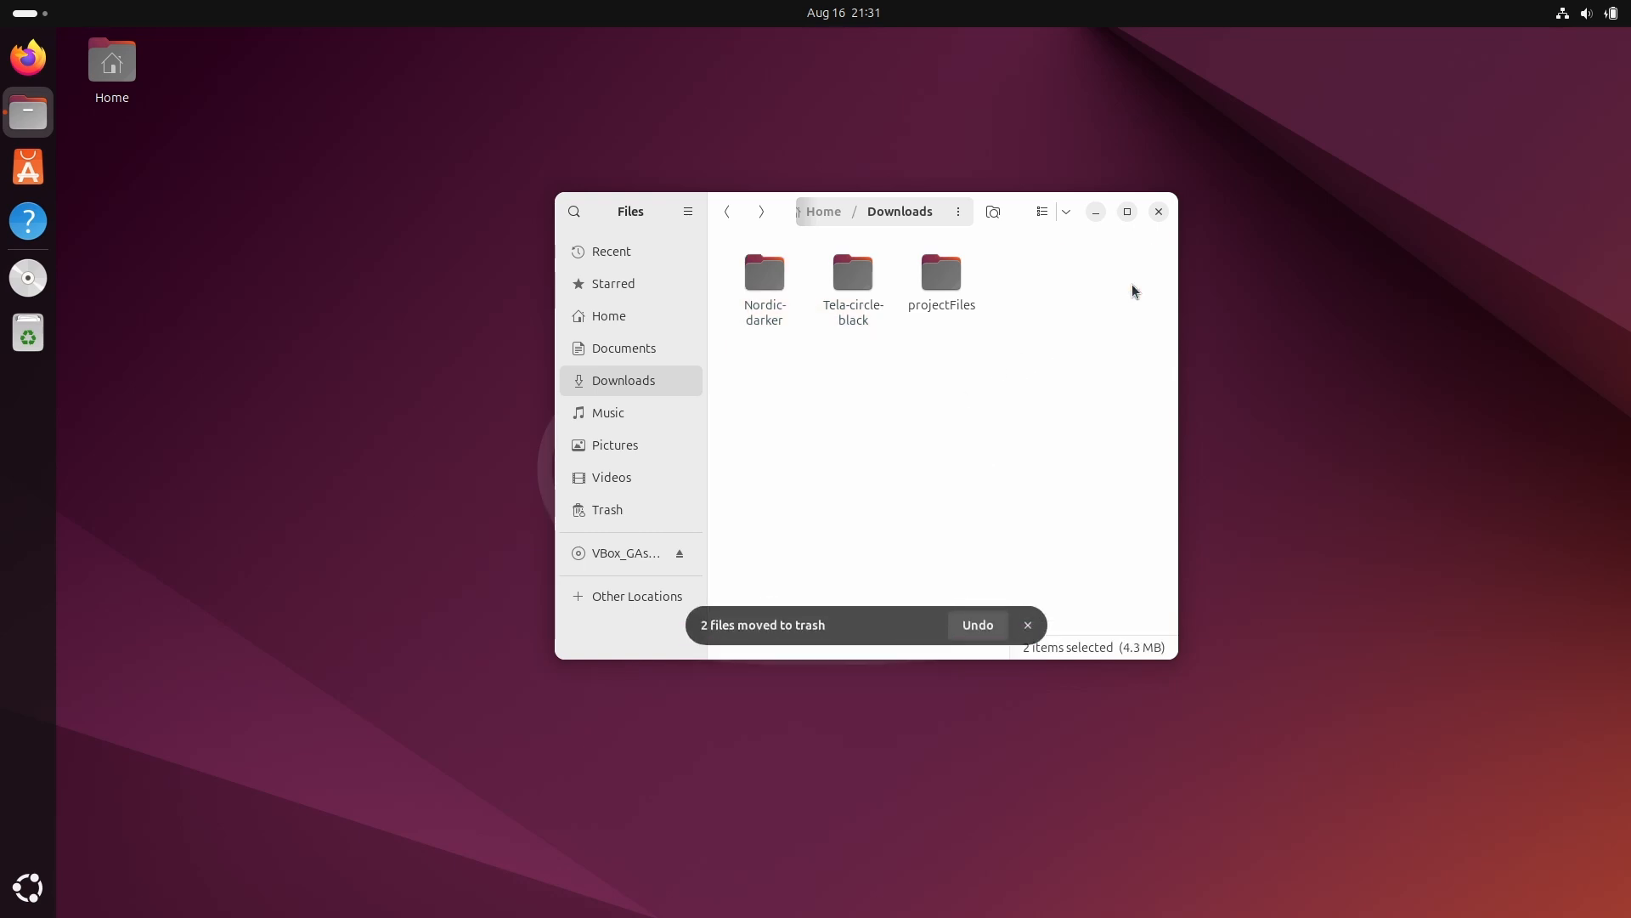
# Step: Open the projectFiles folder and start a terminal in it, moving the terminal window toward the middle of the desktop
pyautogui.doubleClick(962, 289)
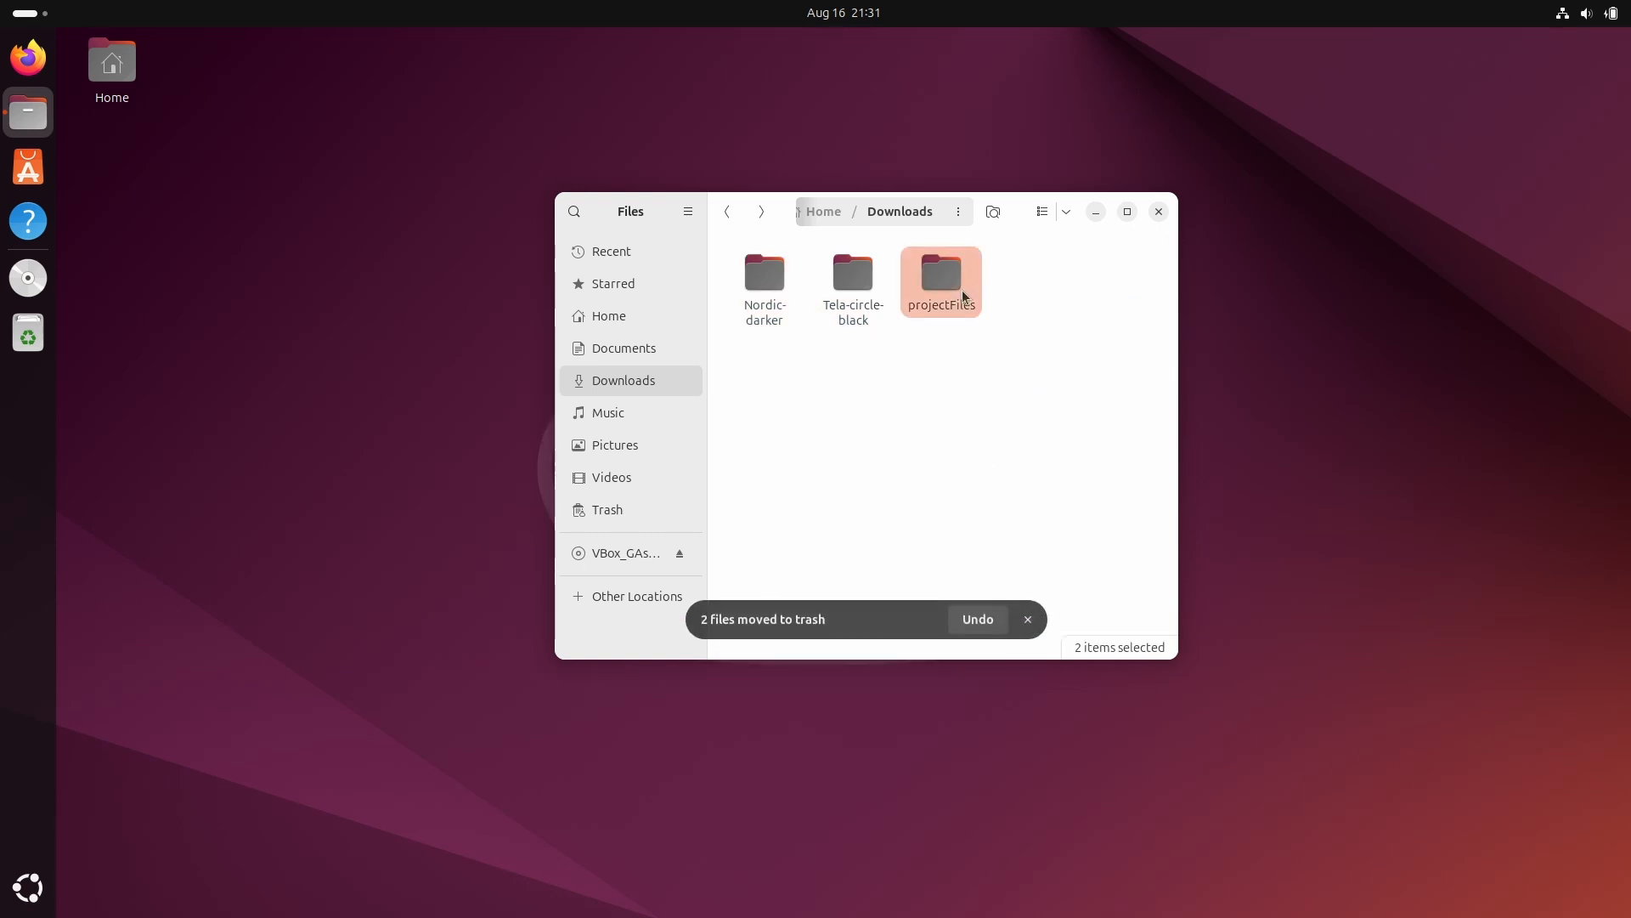
pyautogui.rightClick(936, 405)
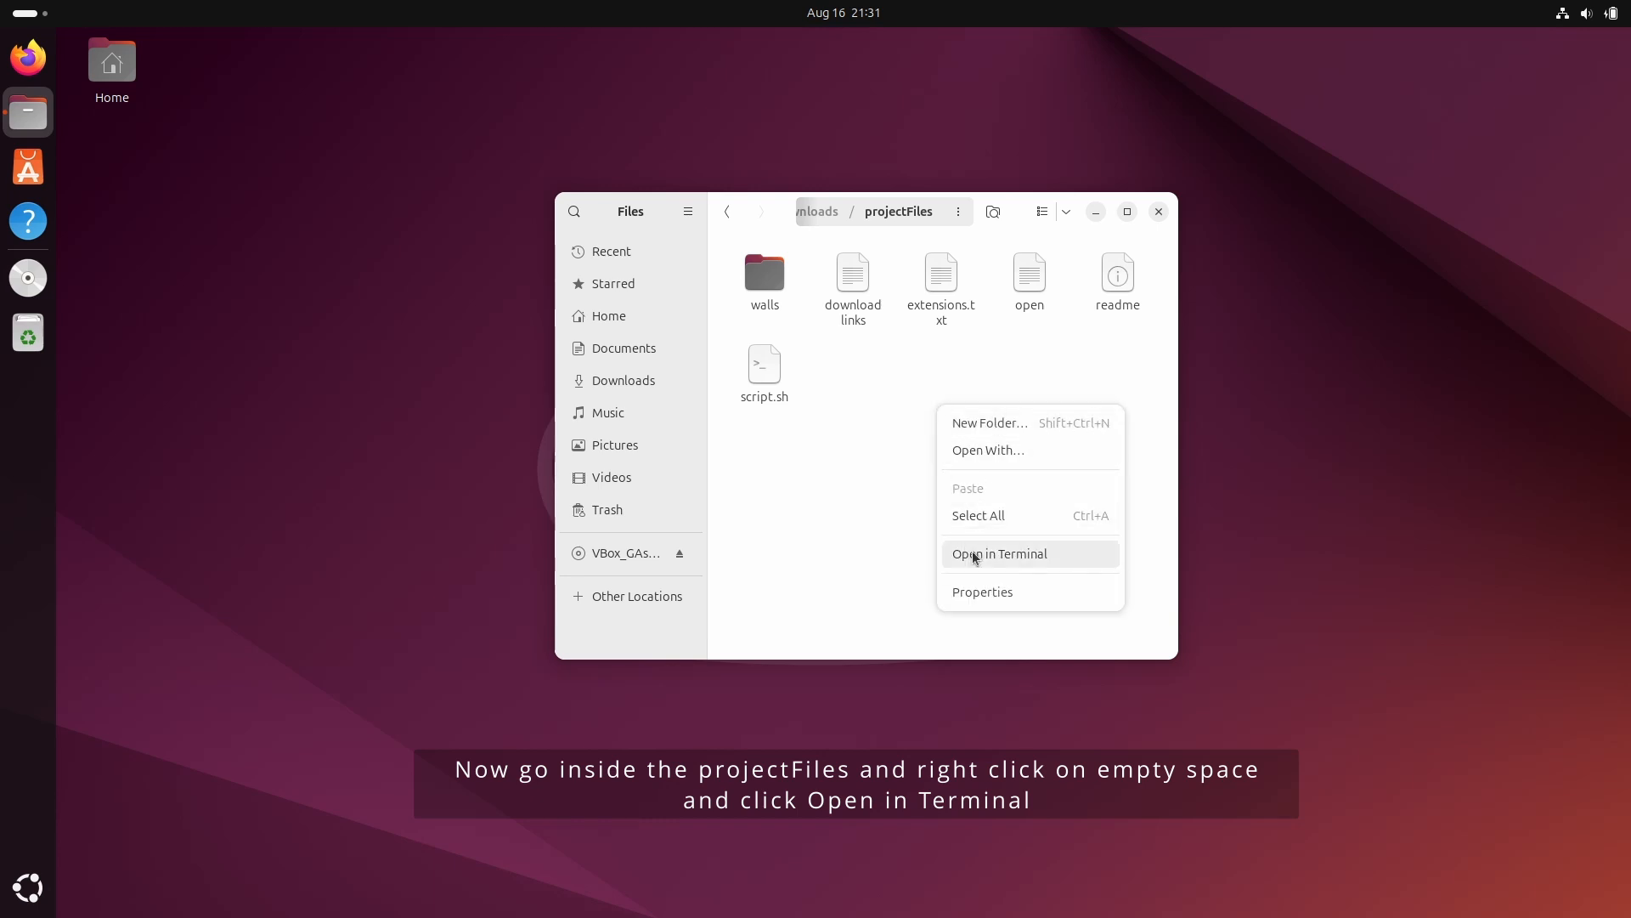
pyautogui.click(1014, 555)
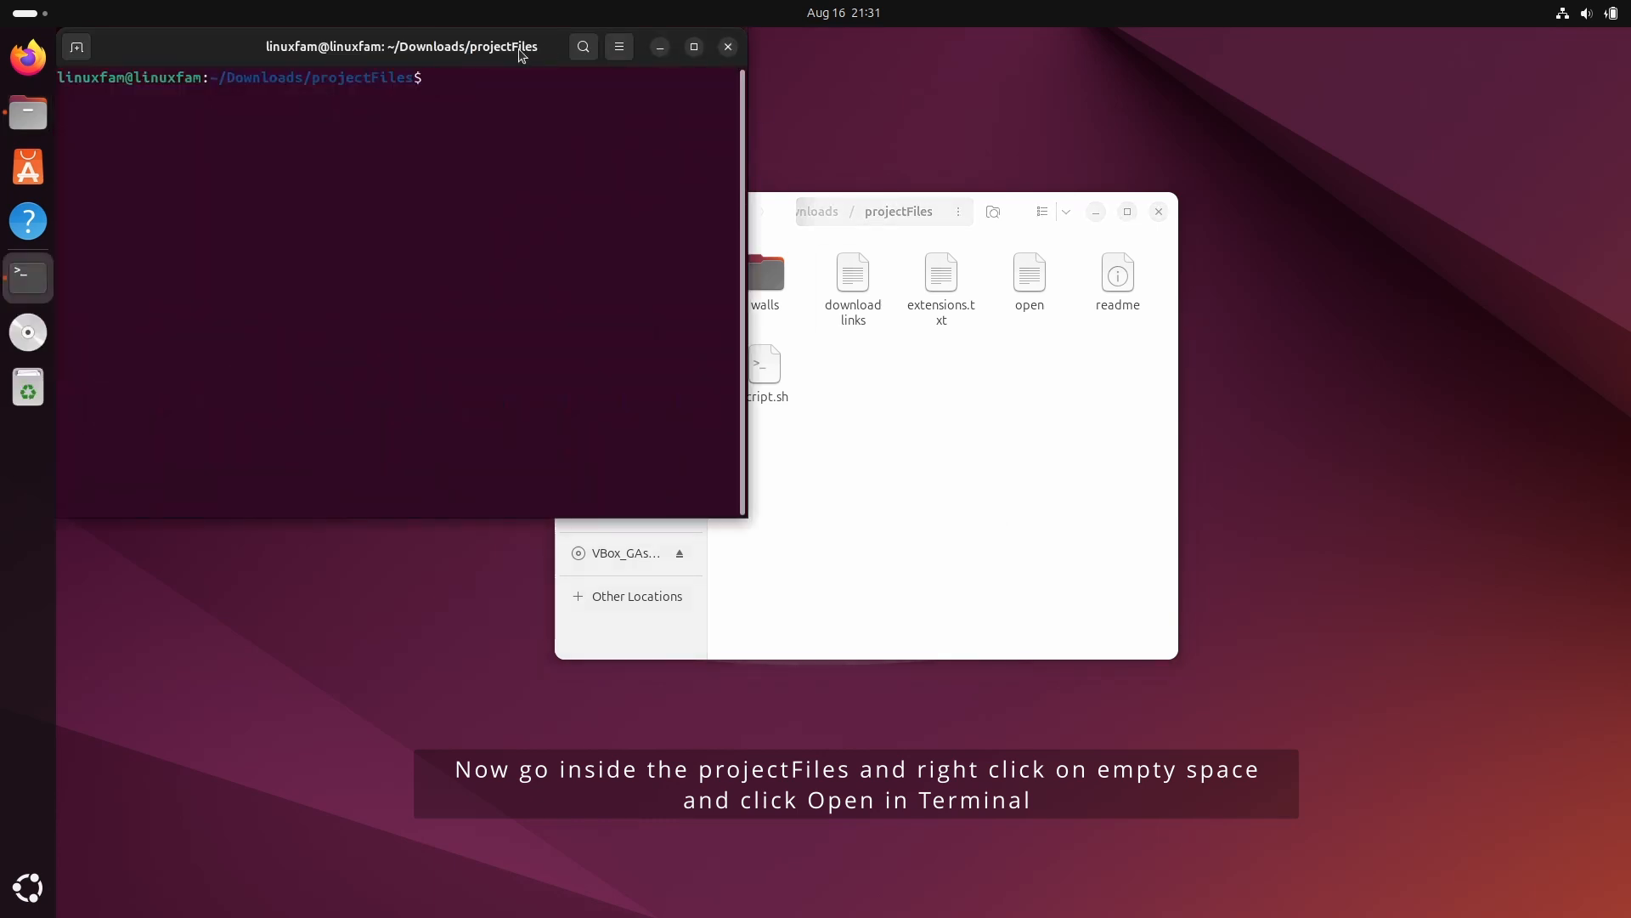
pyautogui.moveTo(522, 55); pyautogui.dragTo(769, 304)
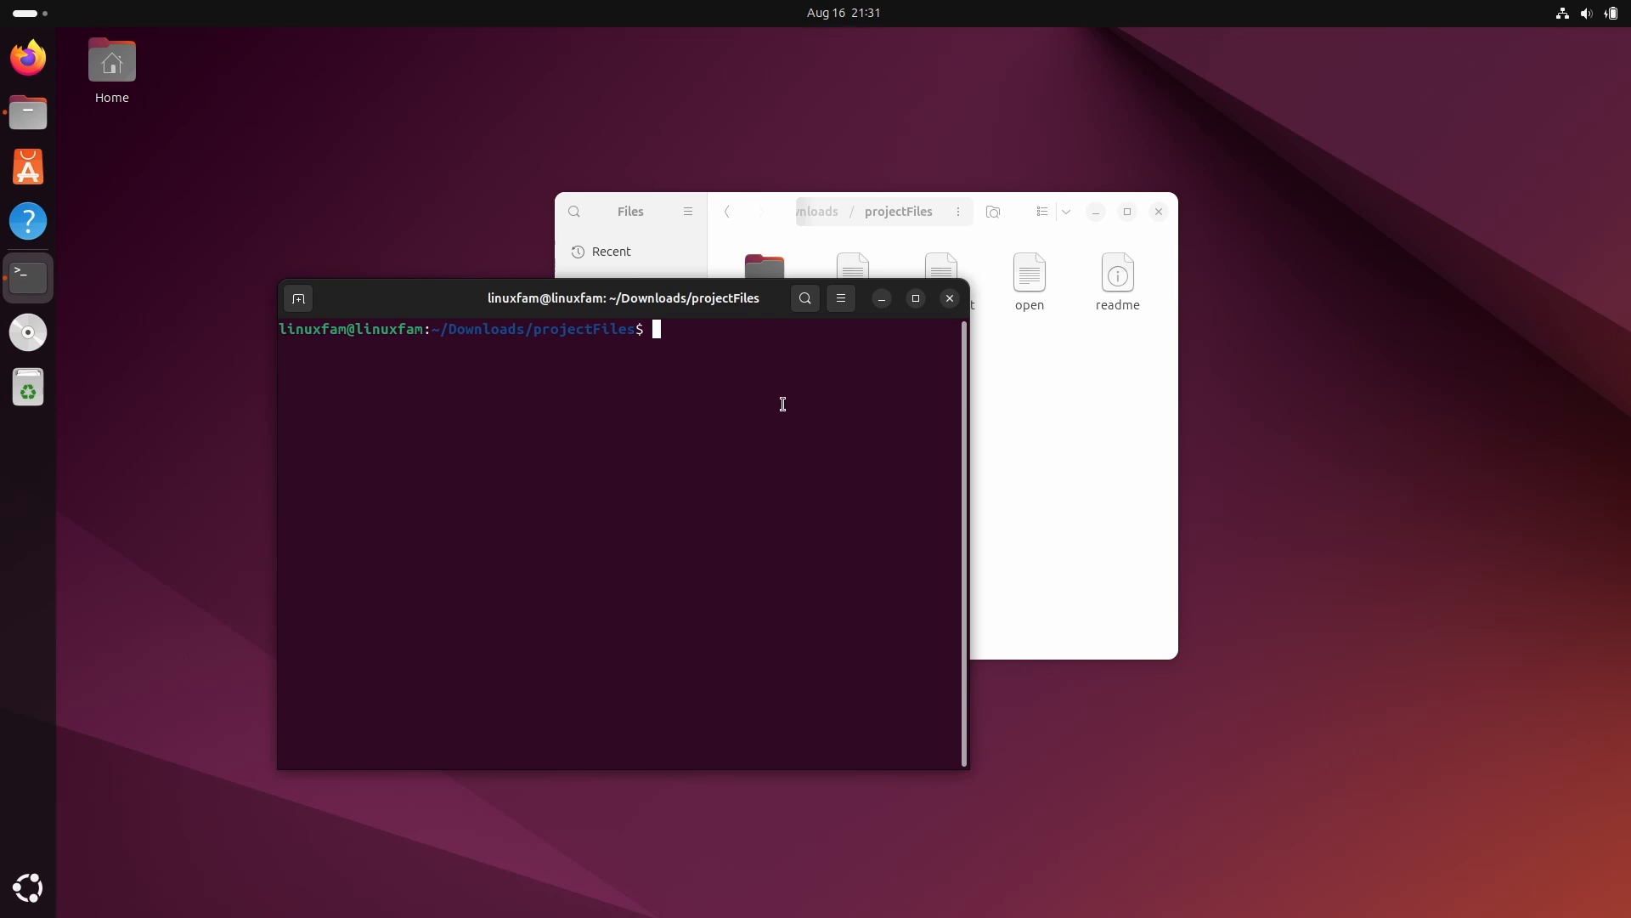
# Step: Run ./script.sh in the terminal, entering the sudo password and accepting the package installation prompts
pyautogui.write('./script.sh')
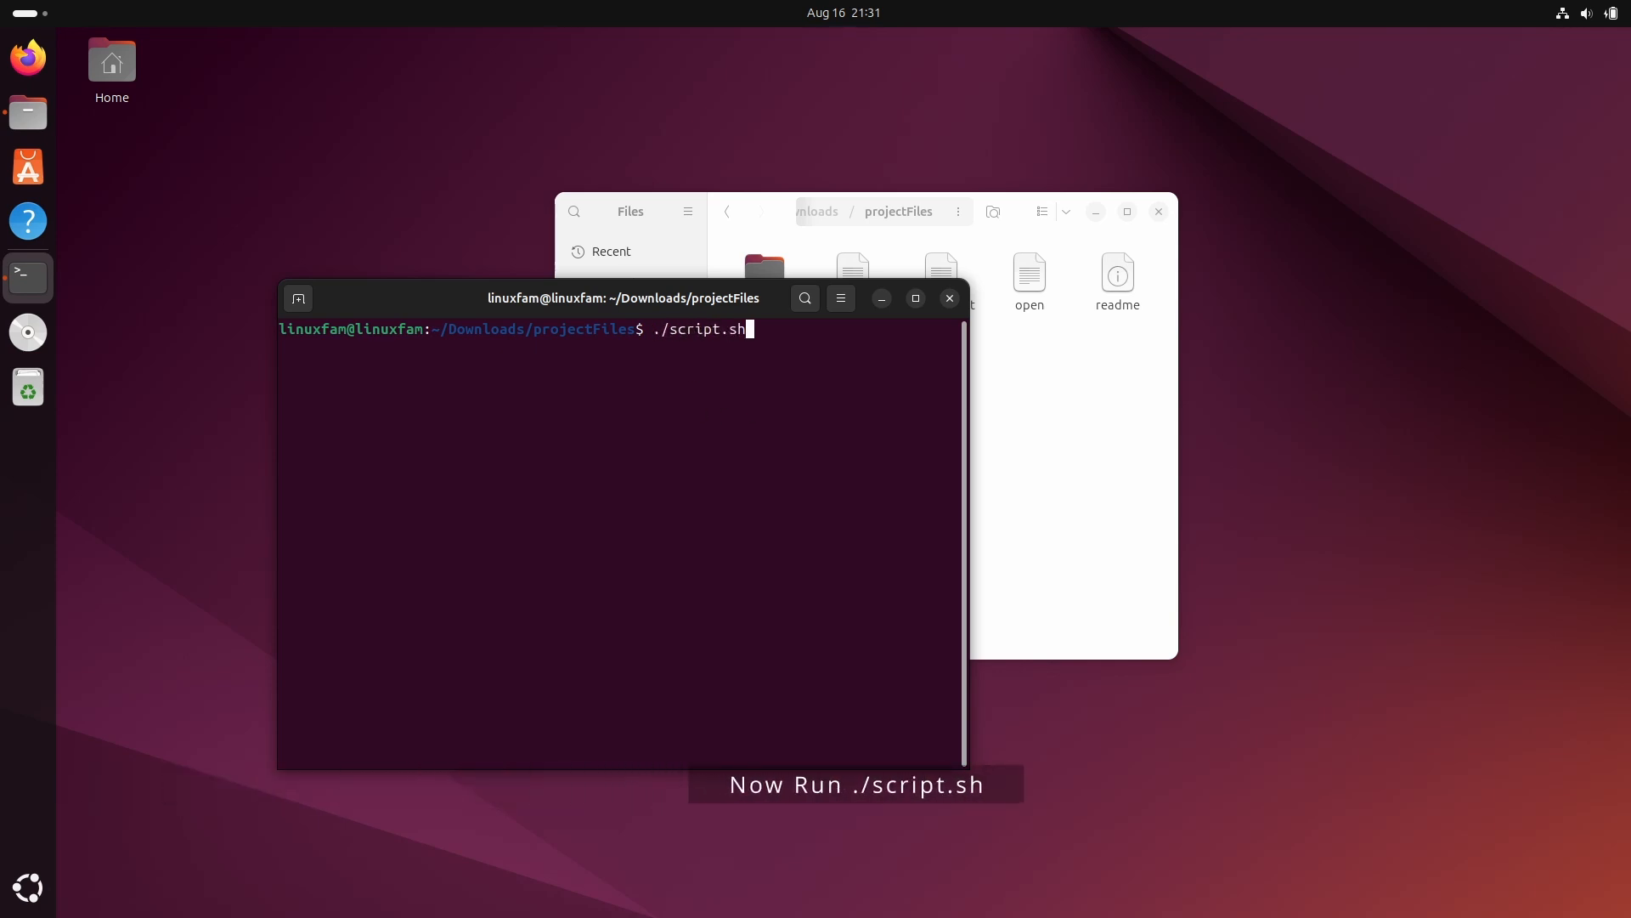
pyautogui.press('Return')
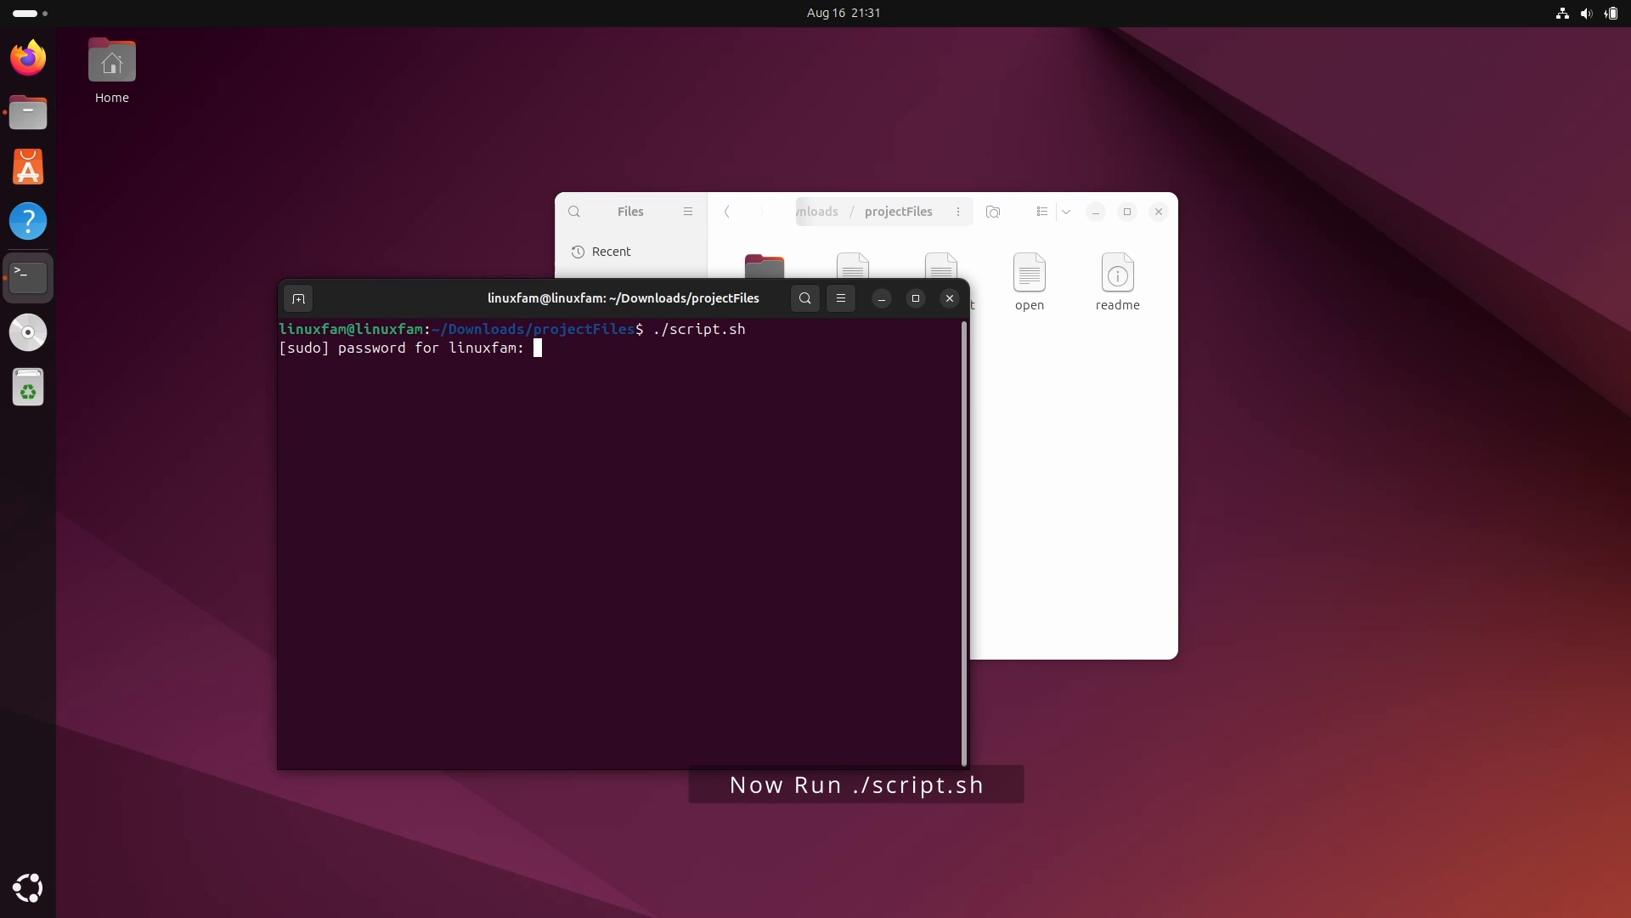
pyautogui.press('Return')
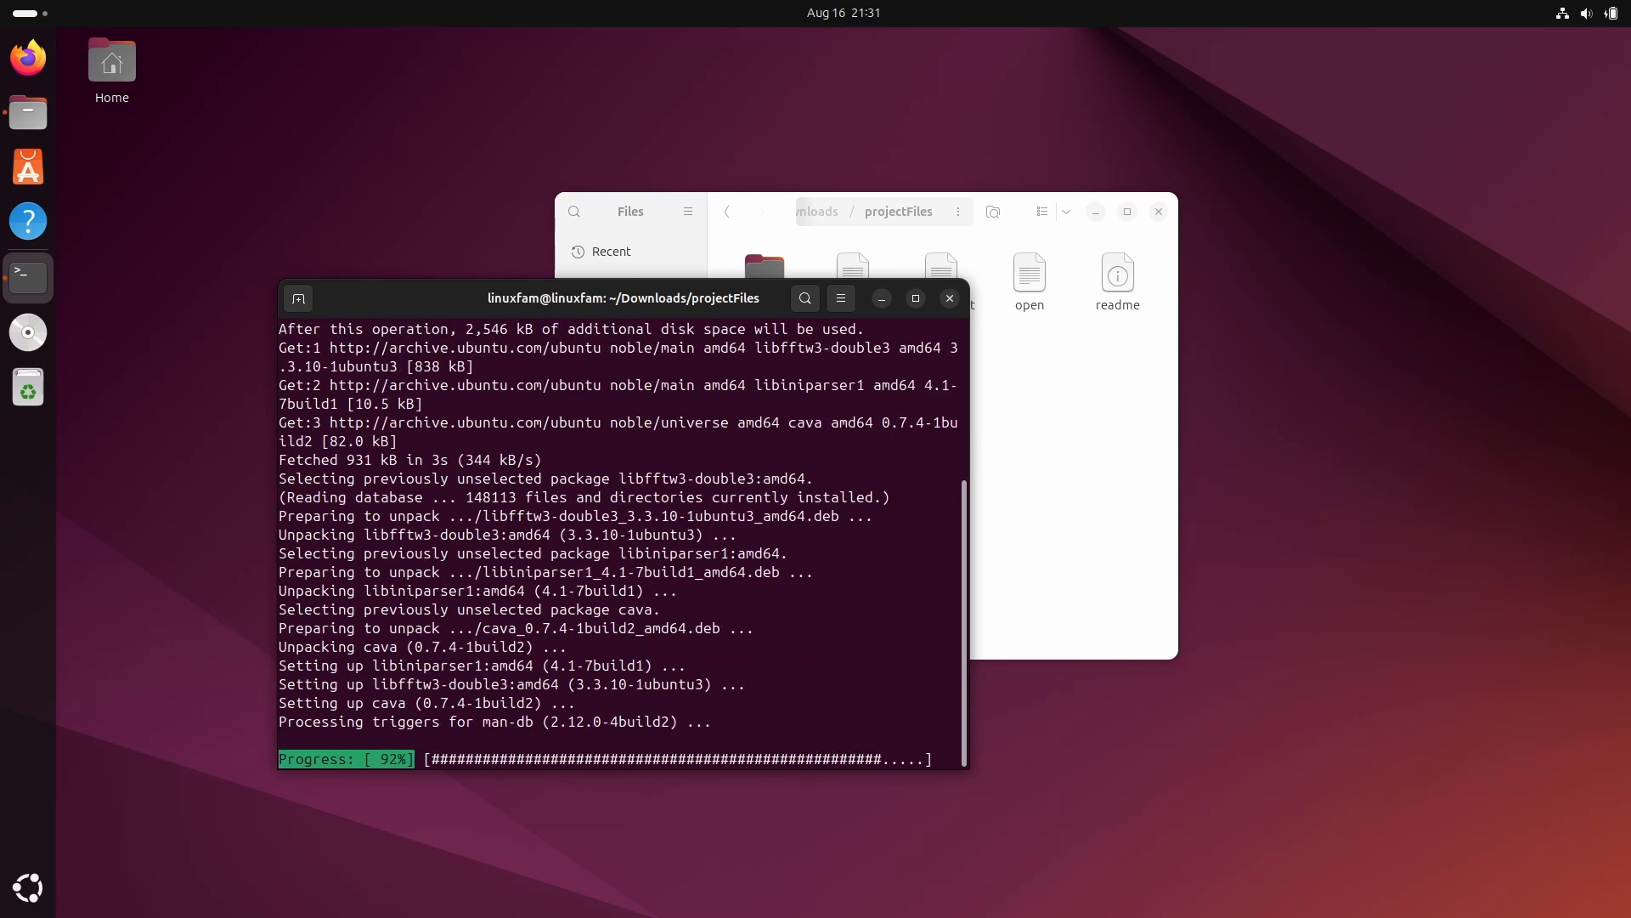
pyautogui.press('Return')
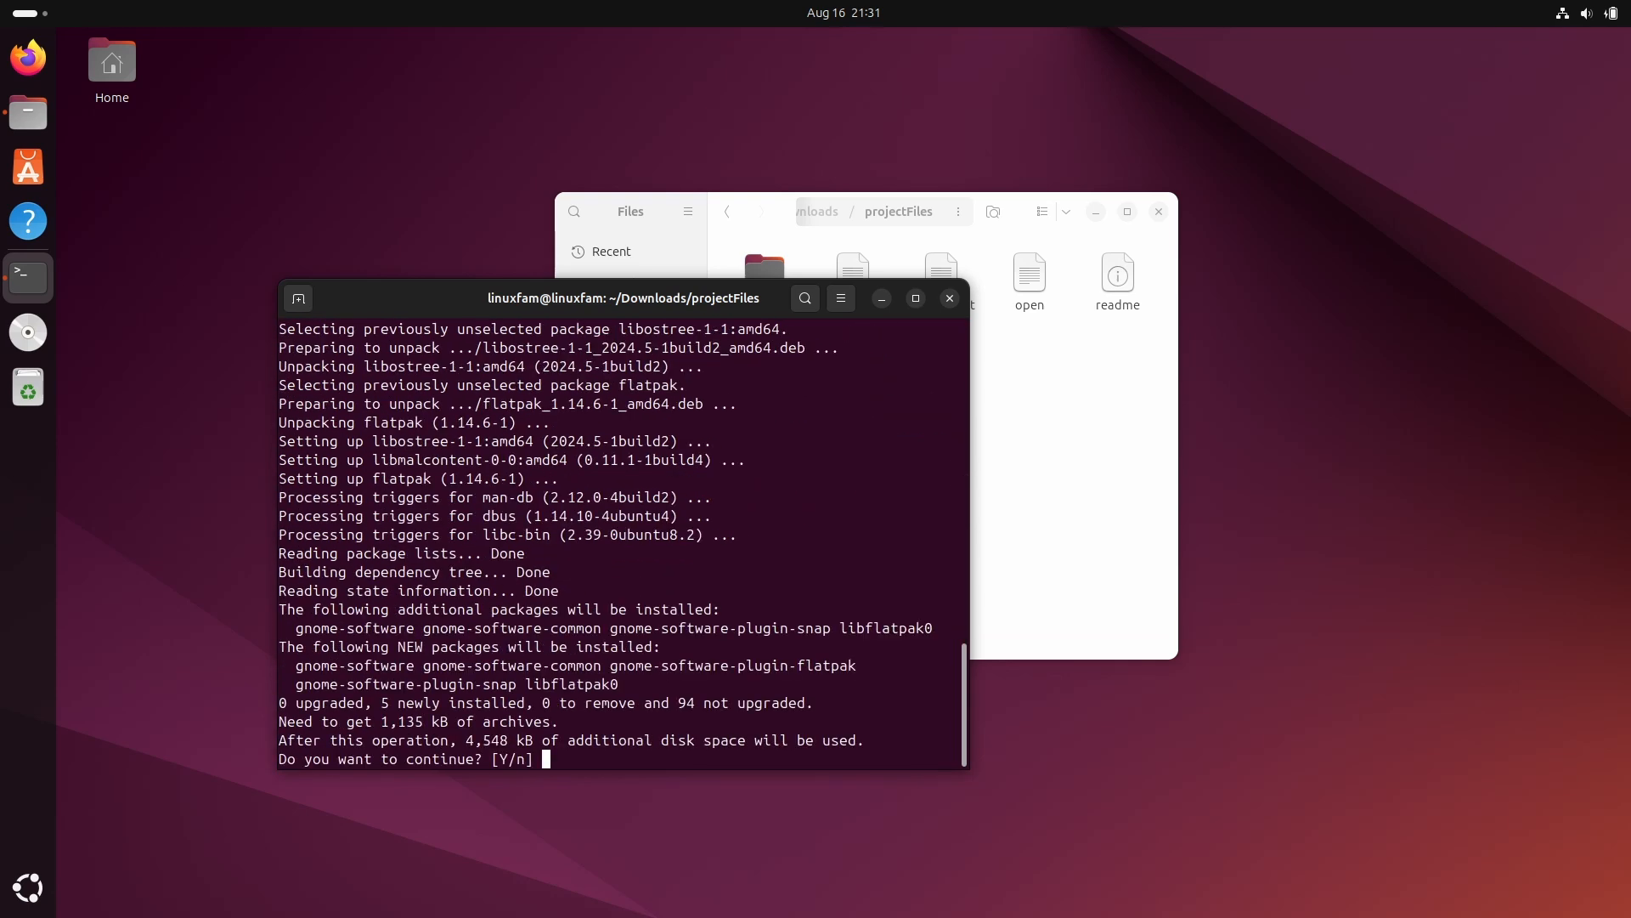
pyautogui.press('Return')
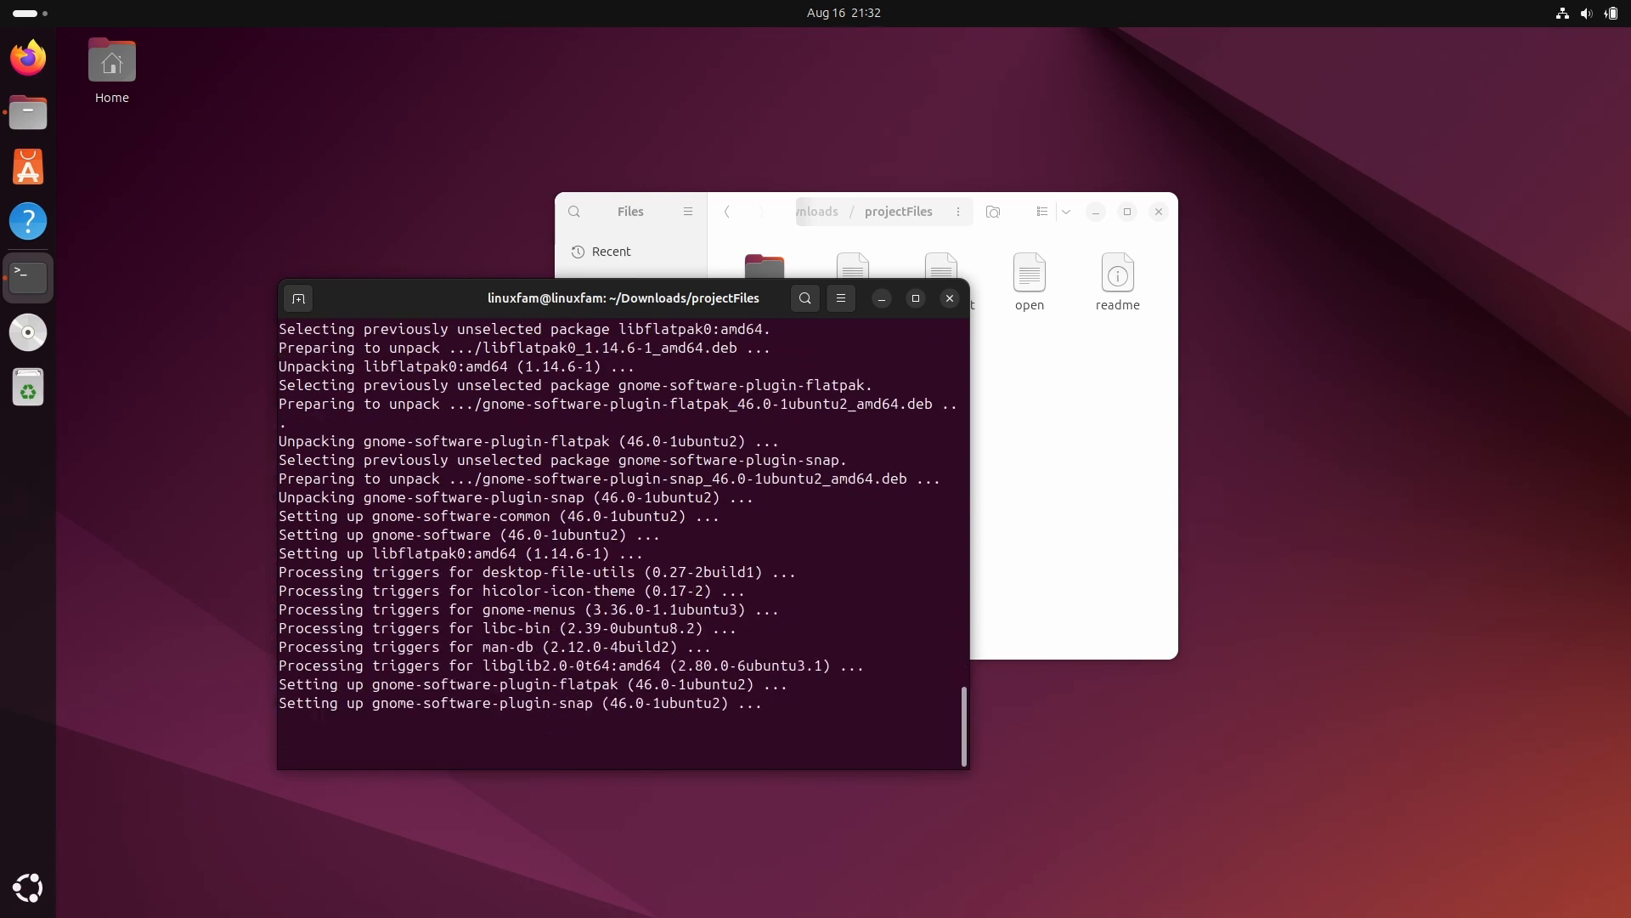
# Step: Authorize the software repository configuration by entering the account password in the authentication request
pyautogui.write('***')
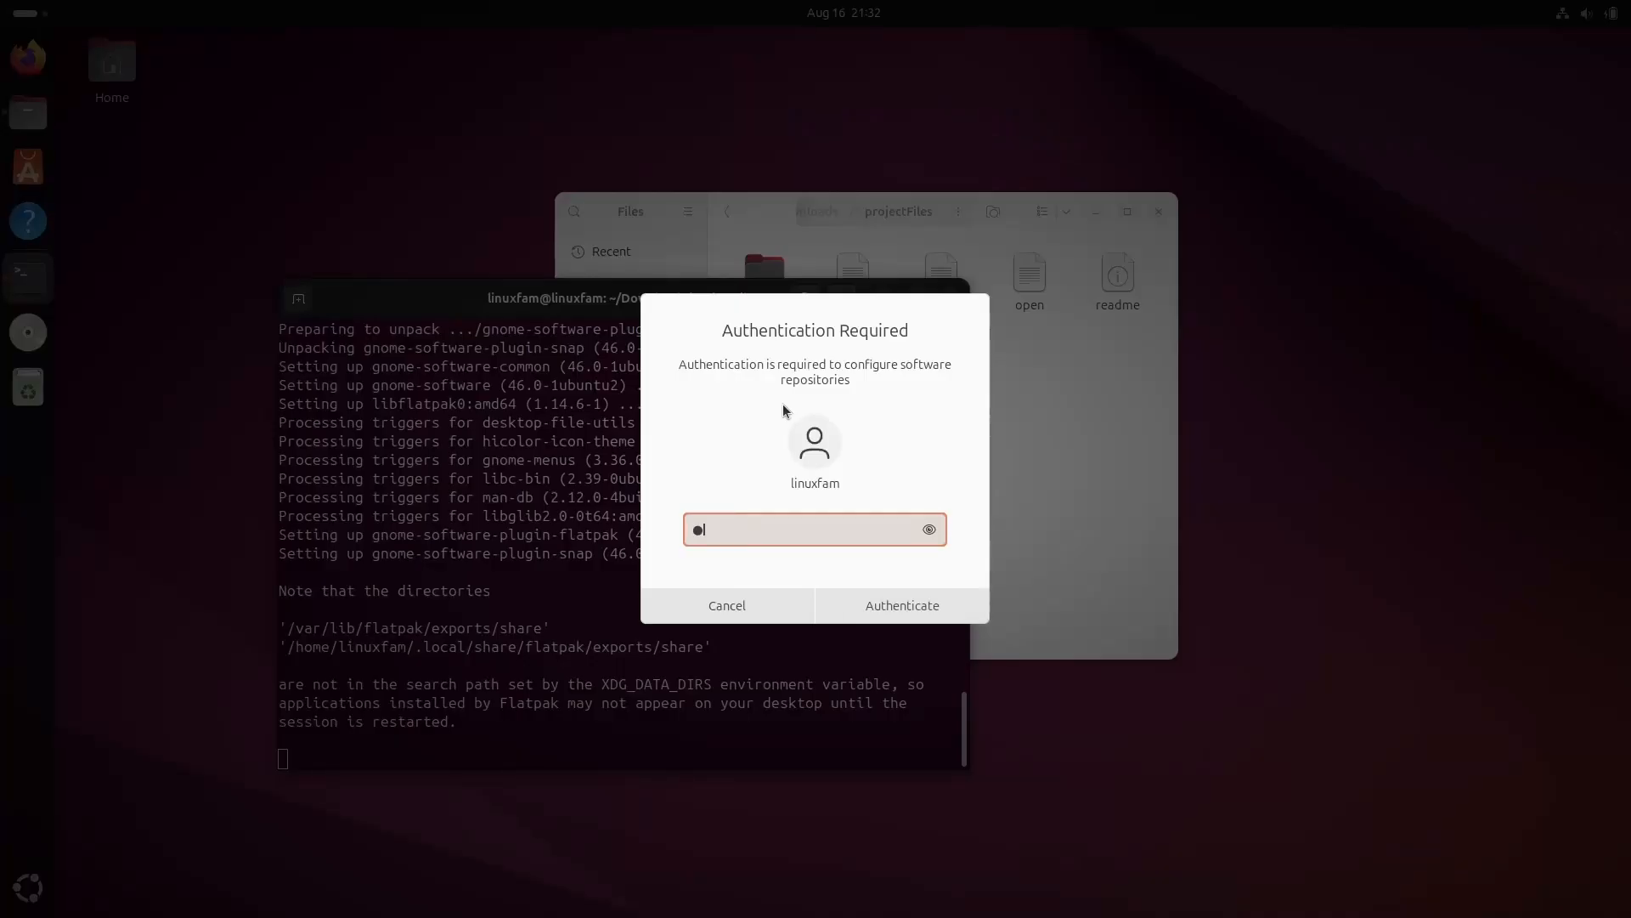
pyautogui.write('*')
pyautogui.press('Return')
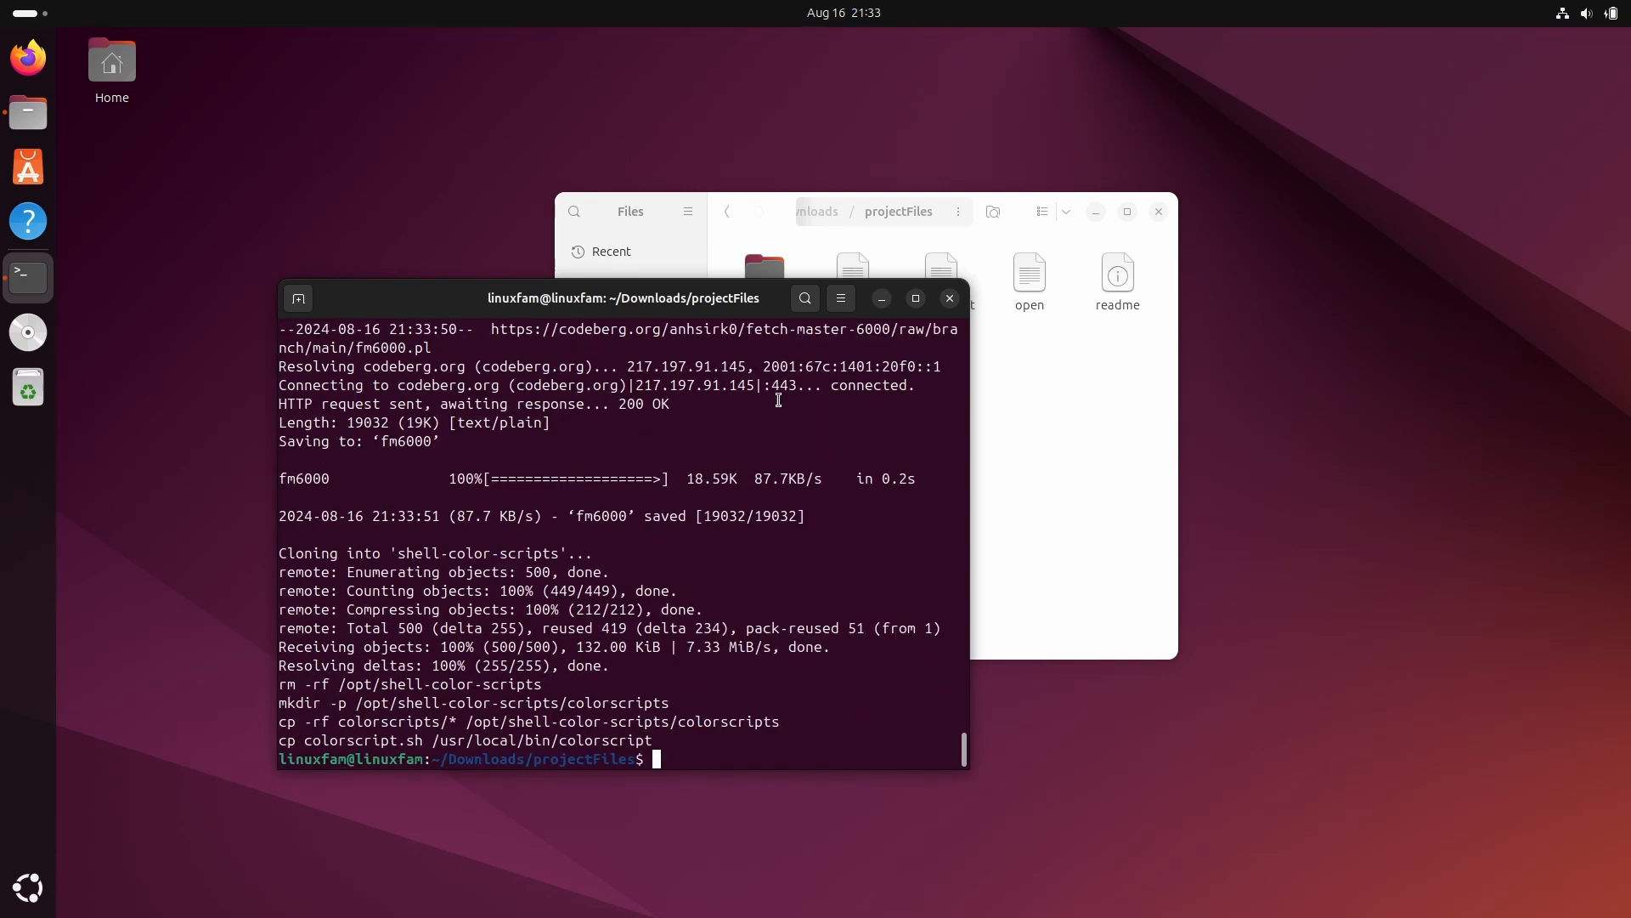
# Step: Close the terminal and Files windows, and switch to a maximized Firefox window
pyautogui.click(950, 299)
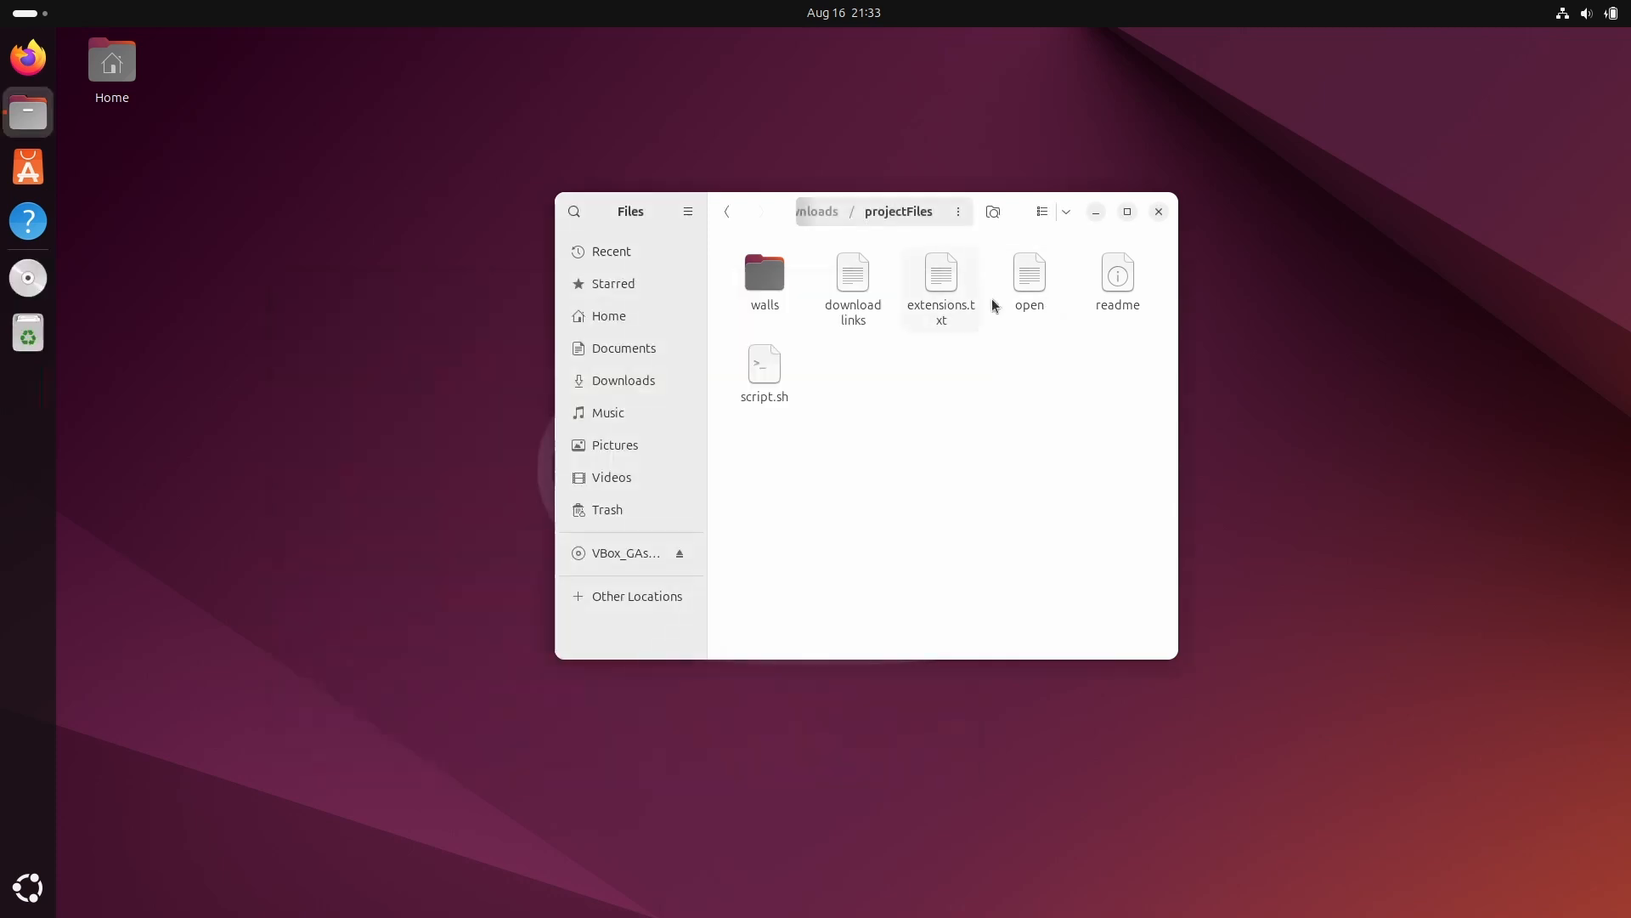
pyautogui.click(1159, 212)
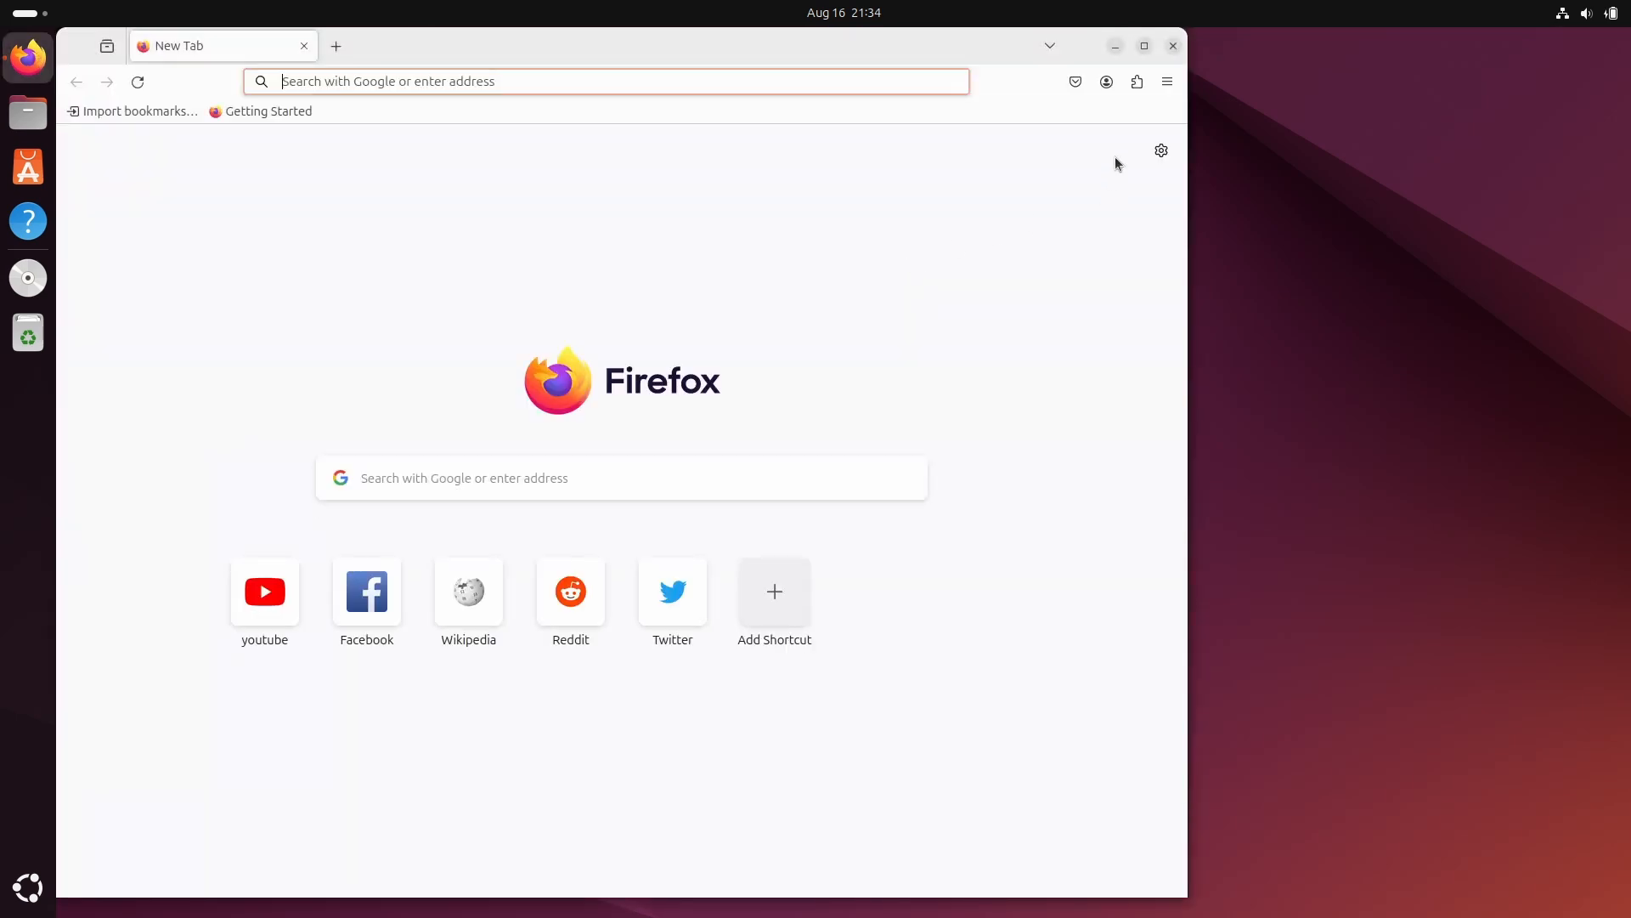
pyautogui.click(1144, 46)
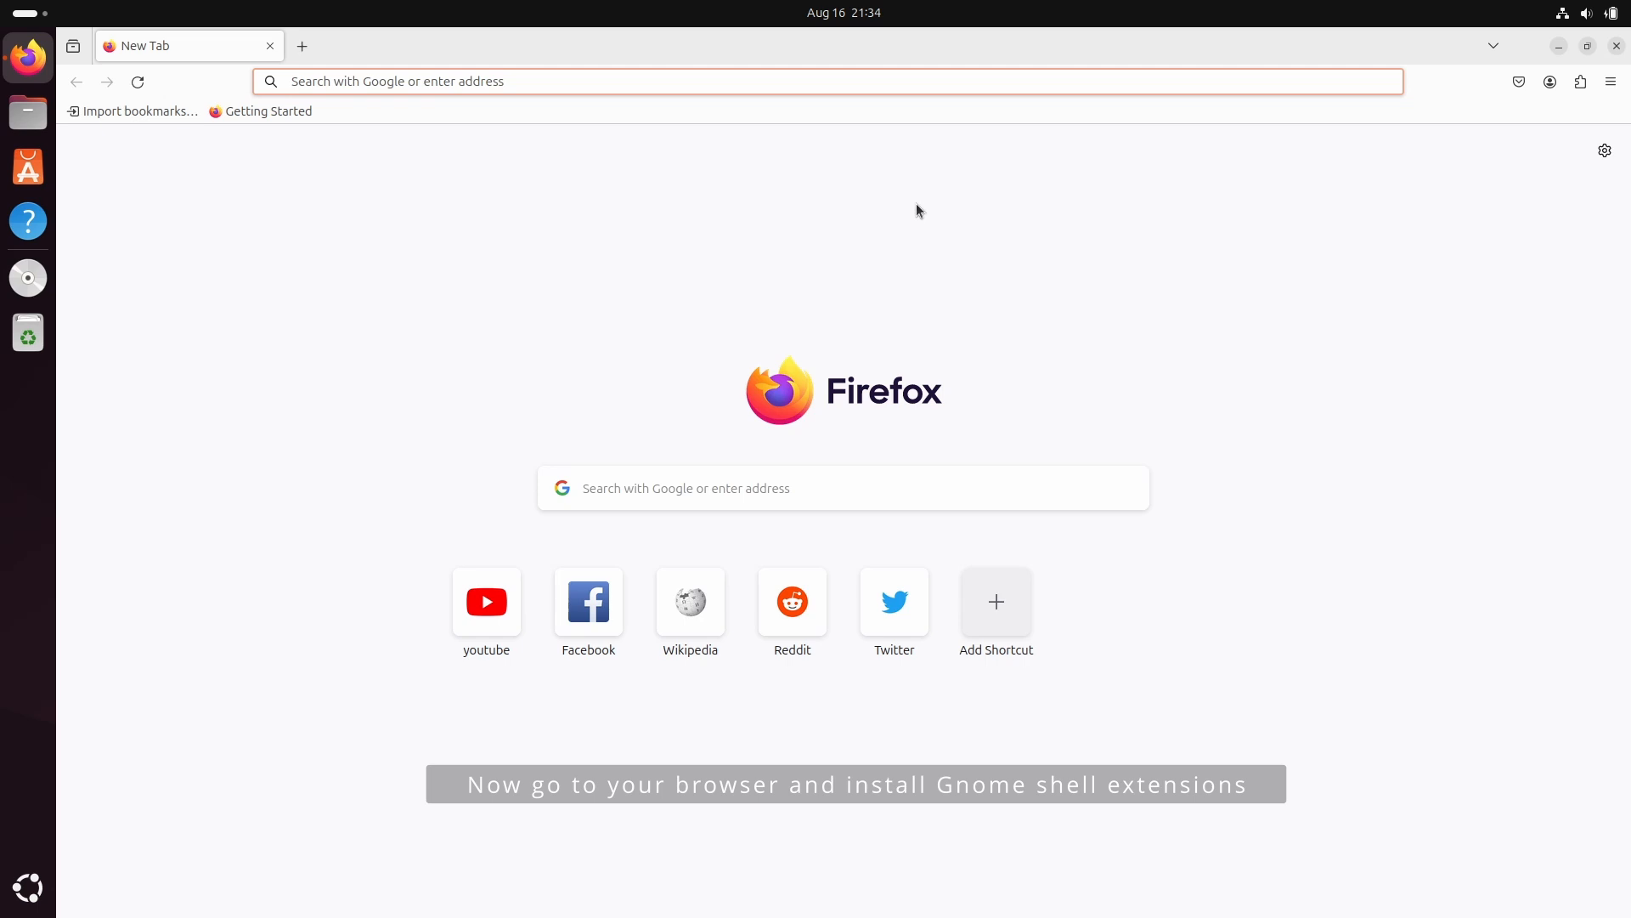
# Step: Search the web for "gnoome extension" and open the GNOME Shell Extensions website from the results
pyautogui.write('gnoome exten')
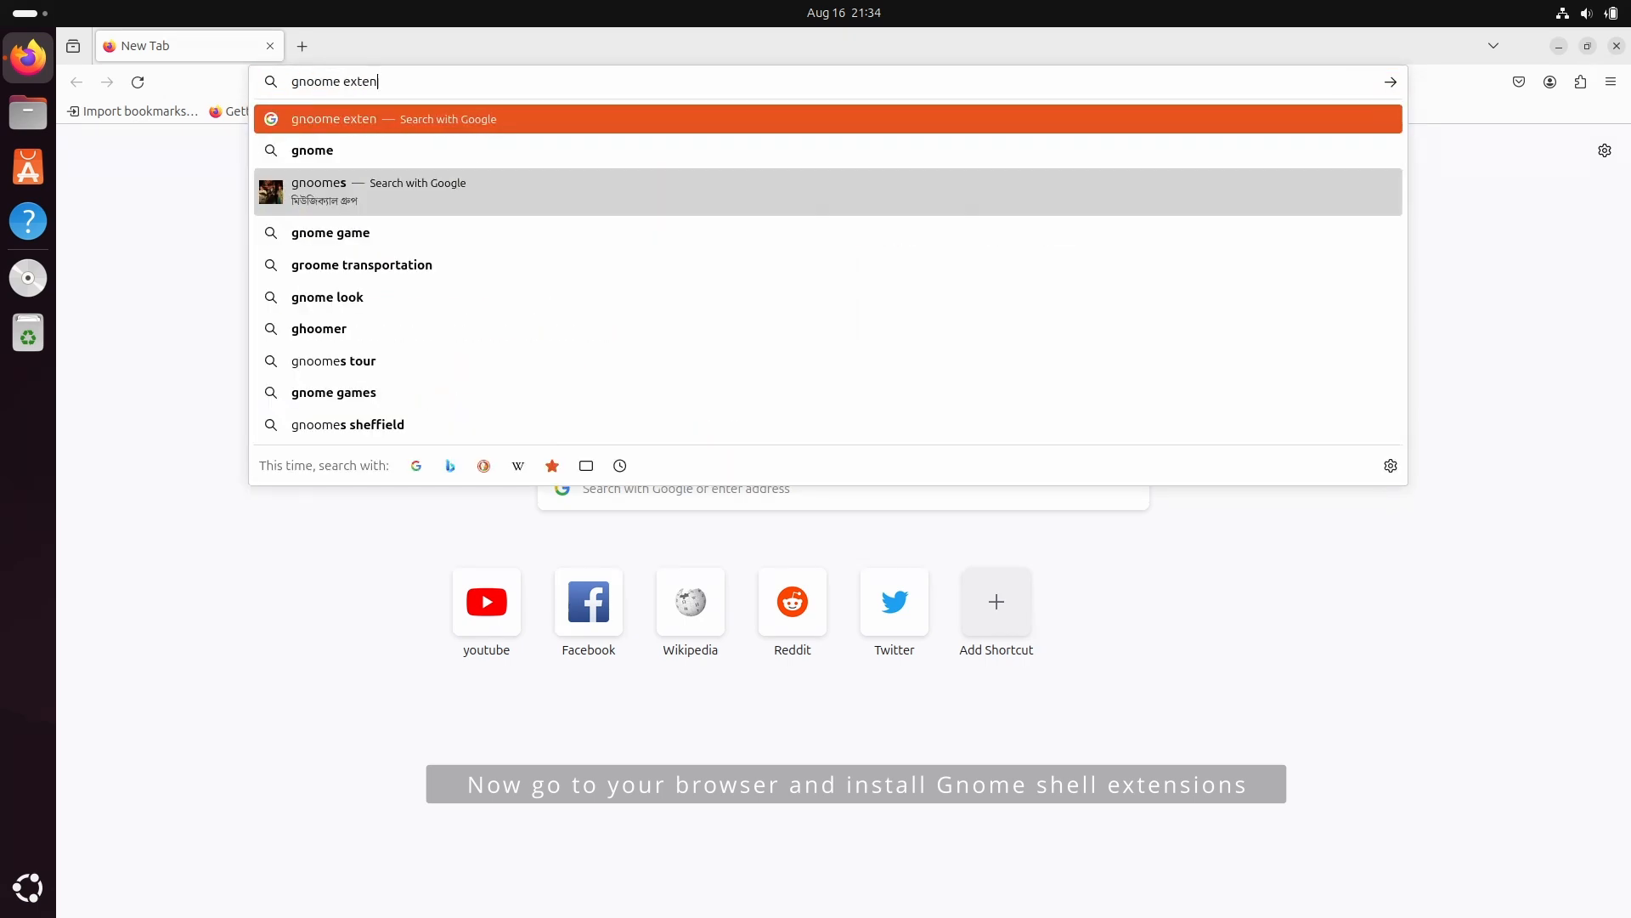
pyautogui.write('sion')
pyautogui.press('Return')
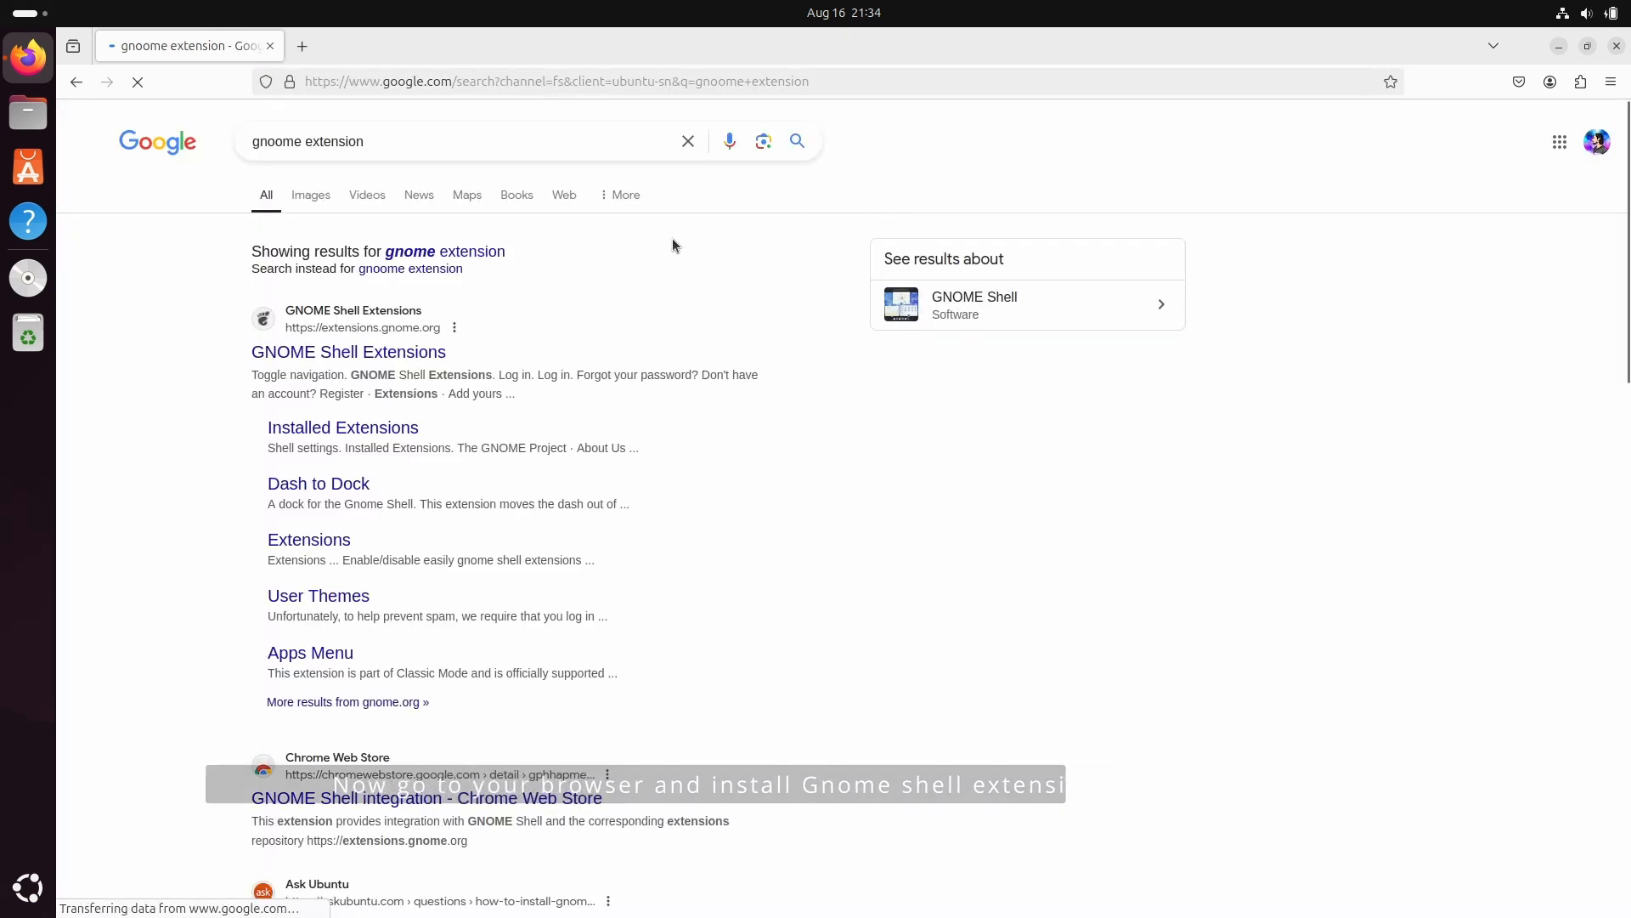
pyautogui.click(476, 350)
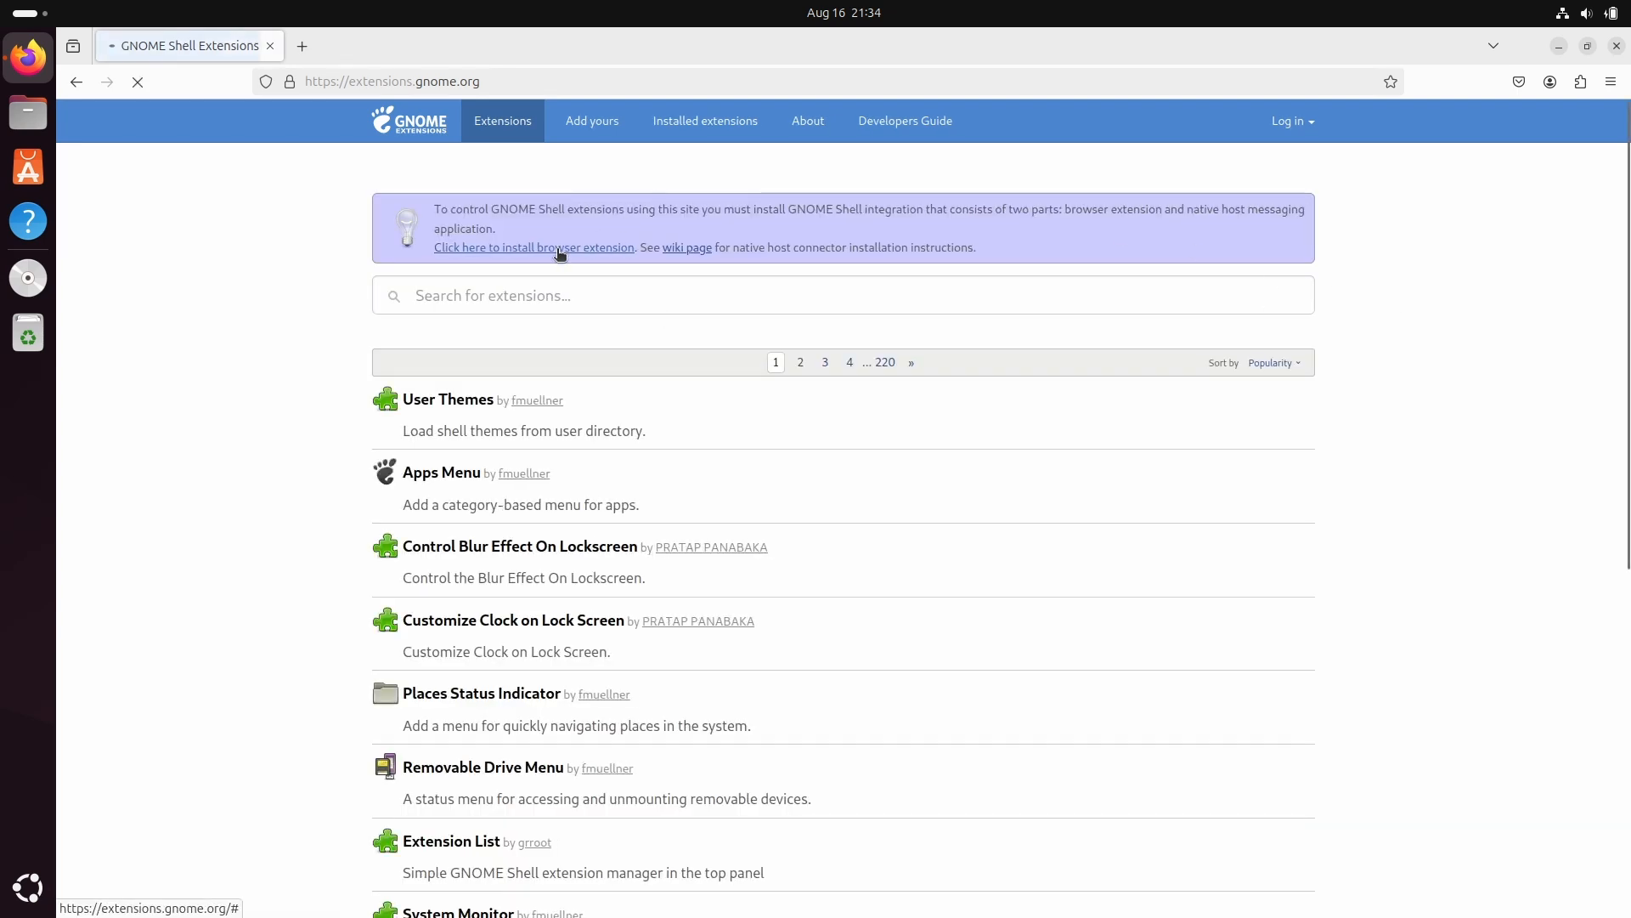
# Step: Install the GNOME Shell integration browser extension from extensions.gnome.org, granting the permissions it requests
pyautogui.click(559, 248)
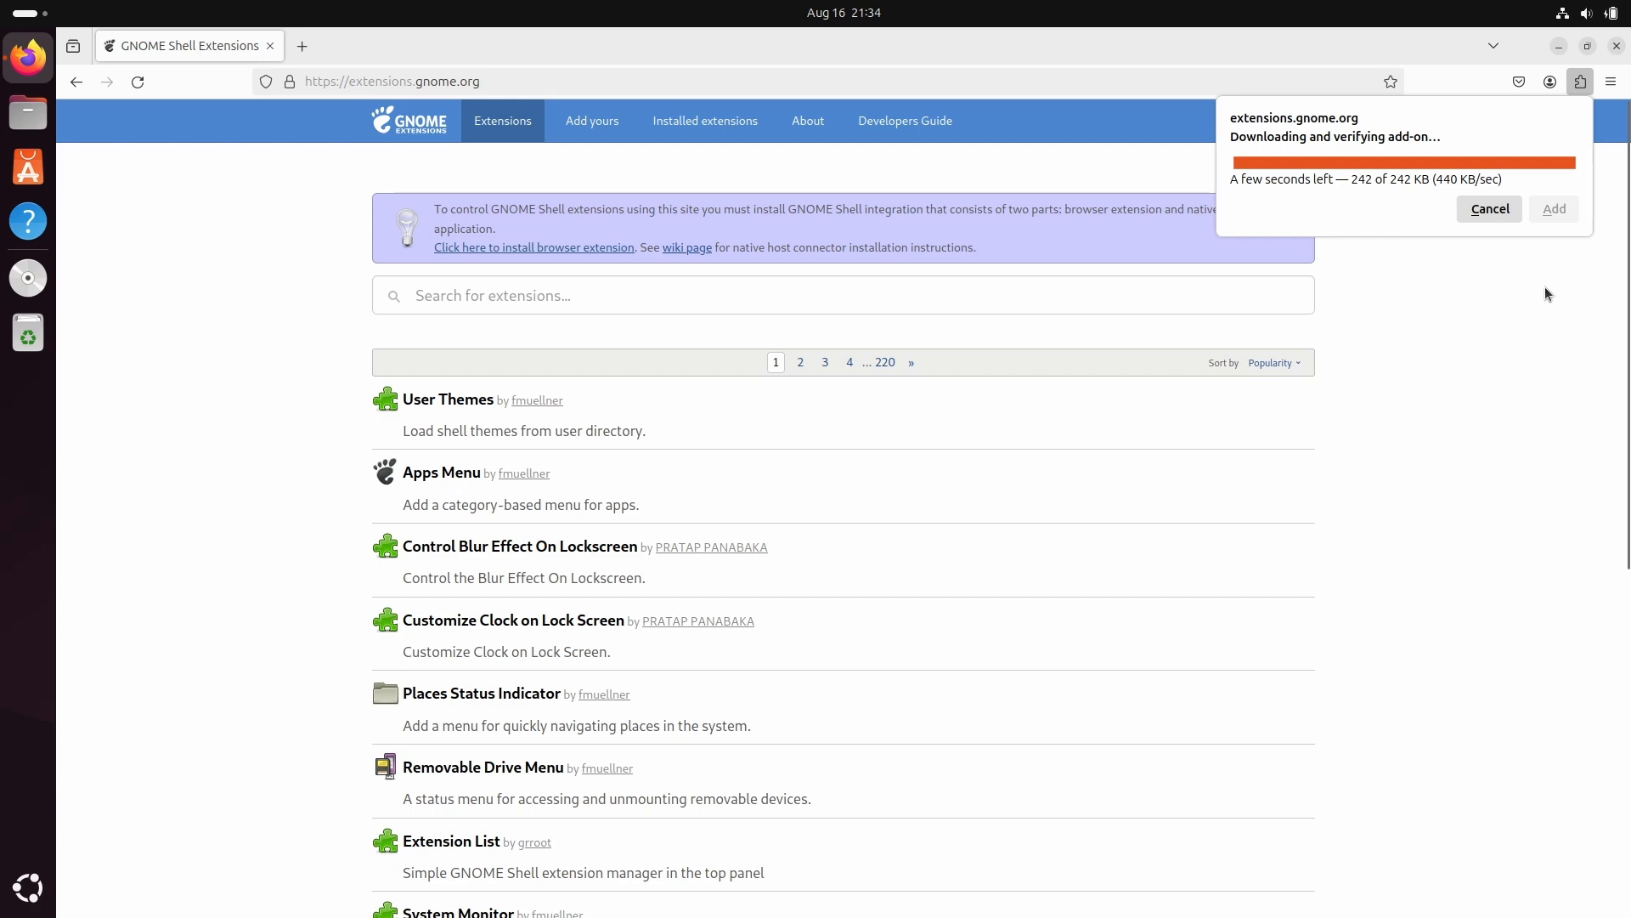
pyautogui.click(1521, 218)
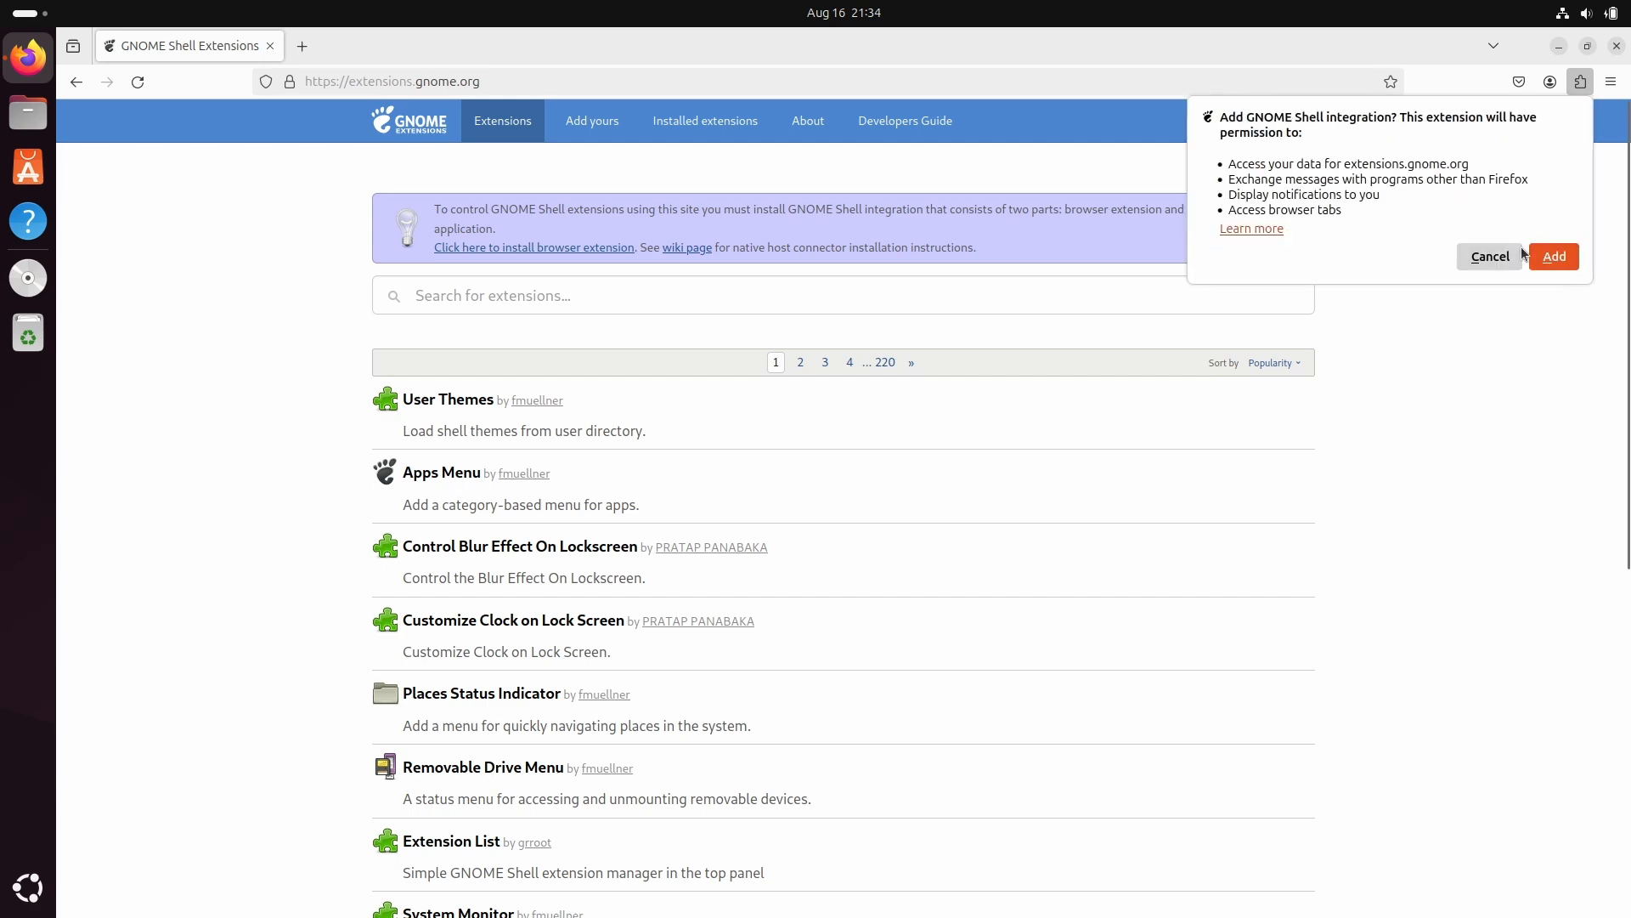
pyautogui.click(1554, 257)
pyautogui.click(938, 558)
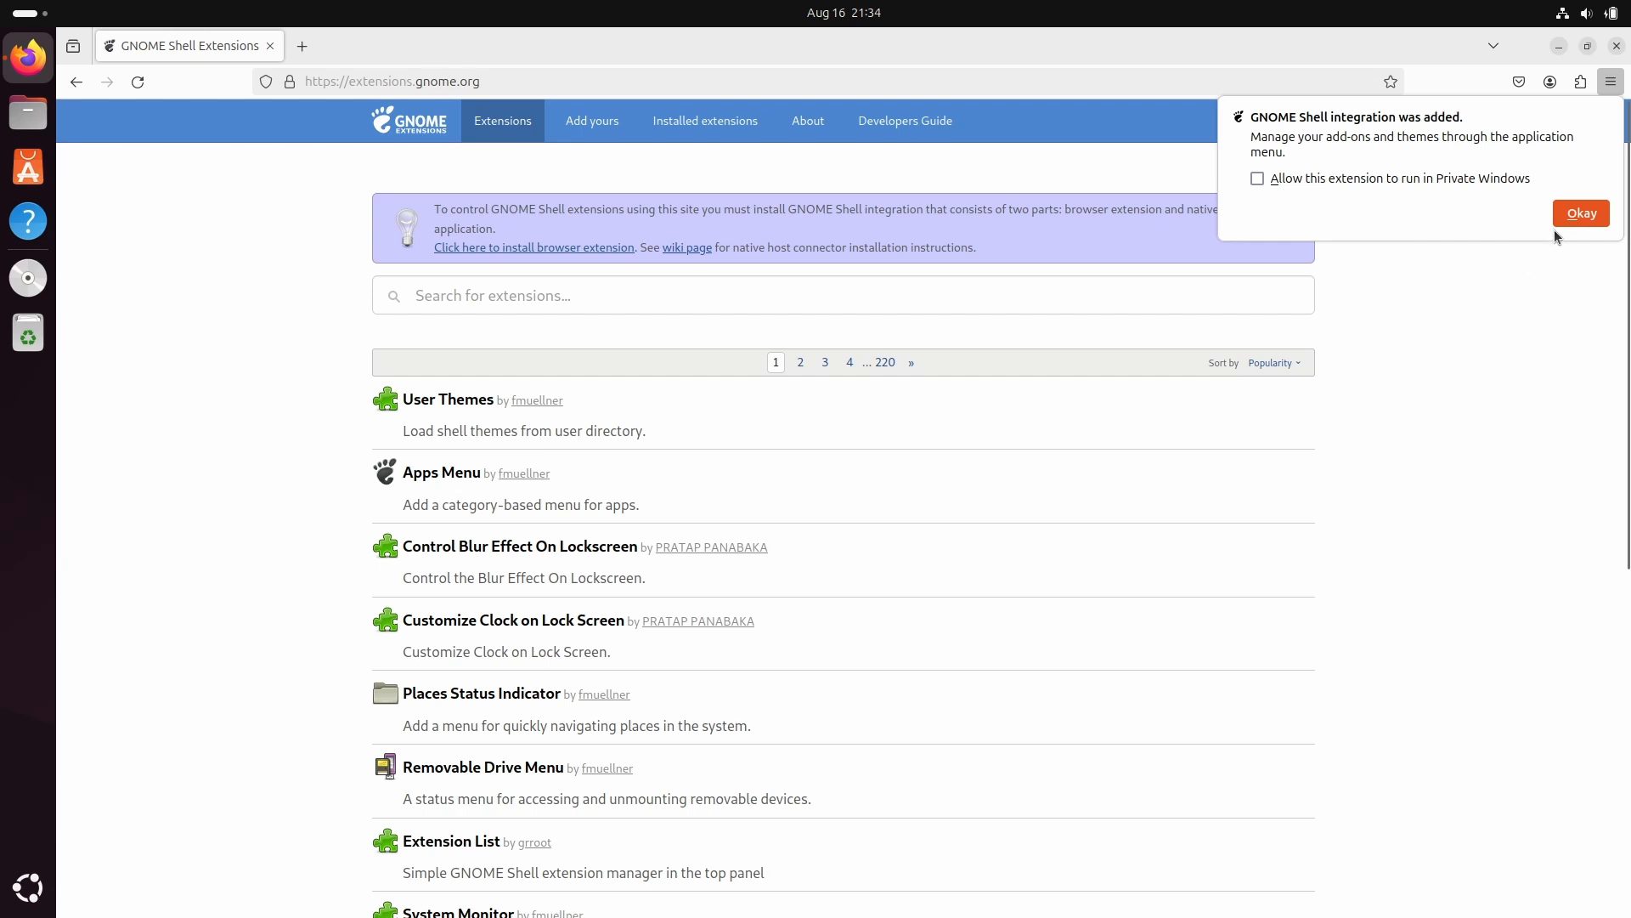
pyautogui.click(1584, 214)
# Step: Open the extensions site through the installed GNOME Shell integration add-on, and close the old GNOME Shell Extensions tab
pyautogui.click(1577, 80)
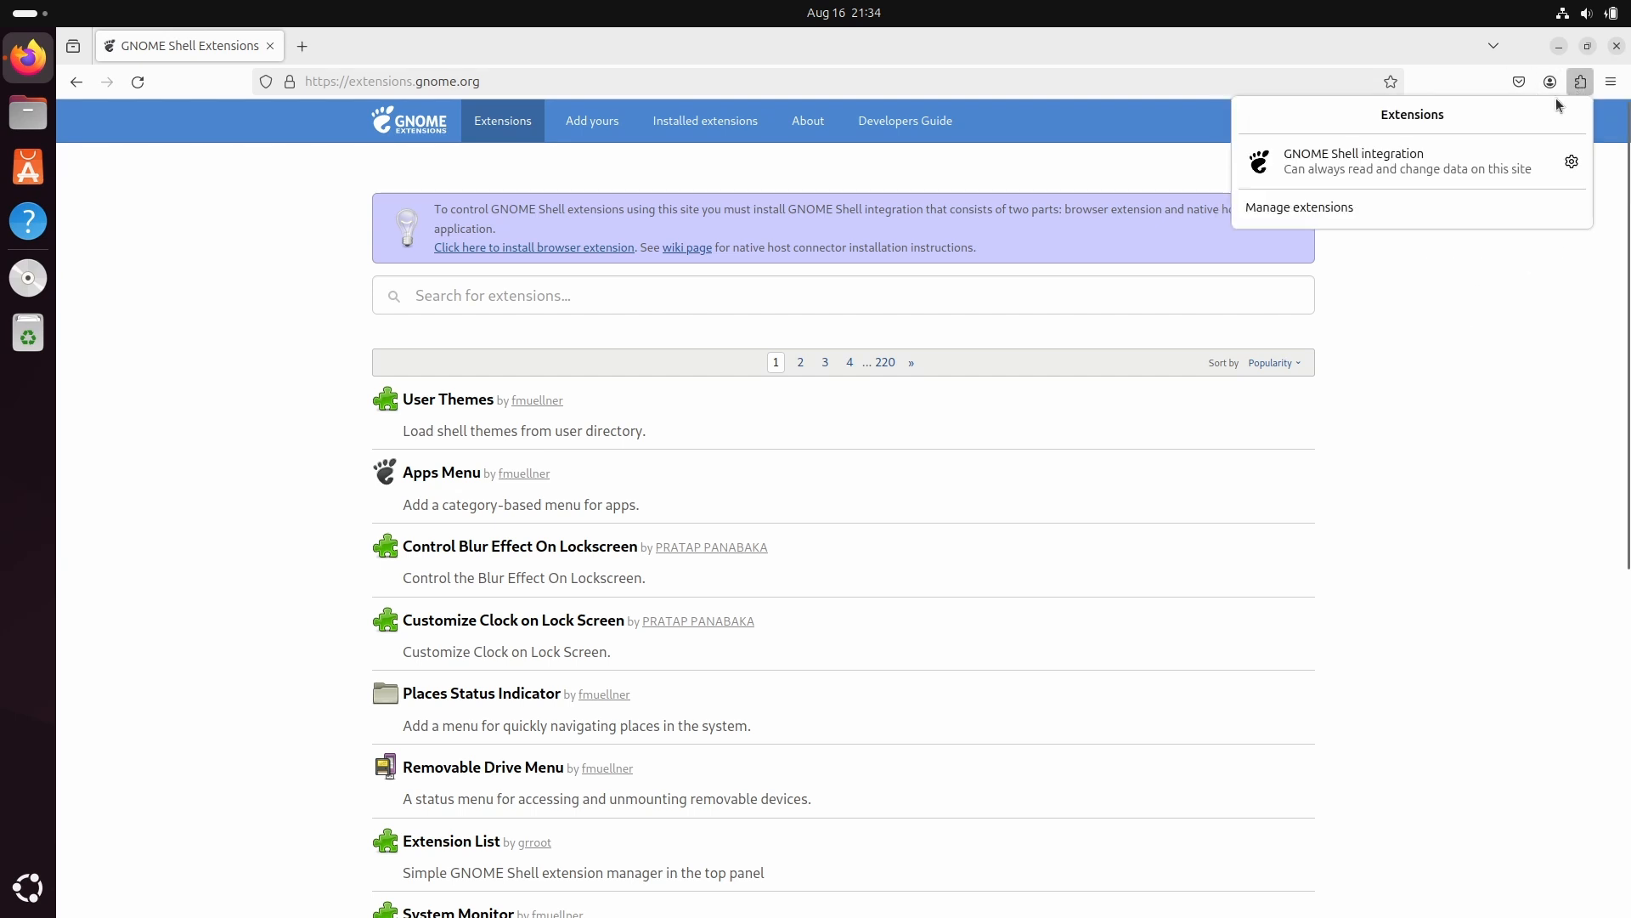
pyautogui.click(1404, 163)
pyautogui.click(271, 47)
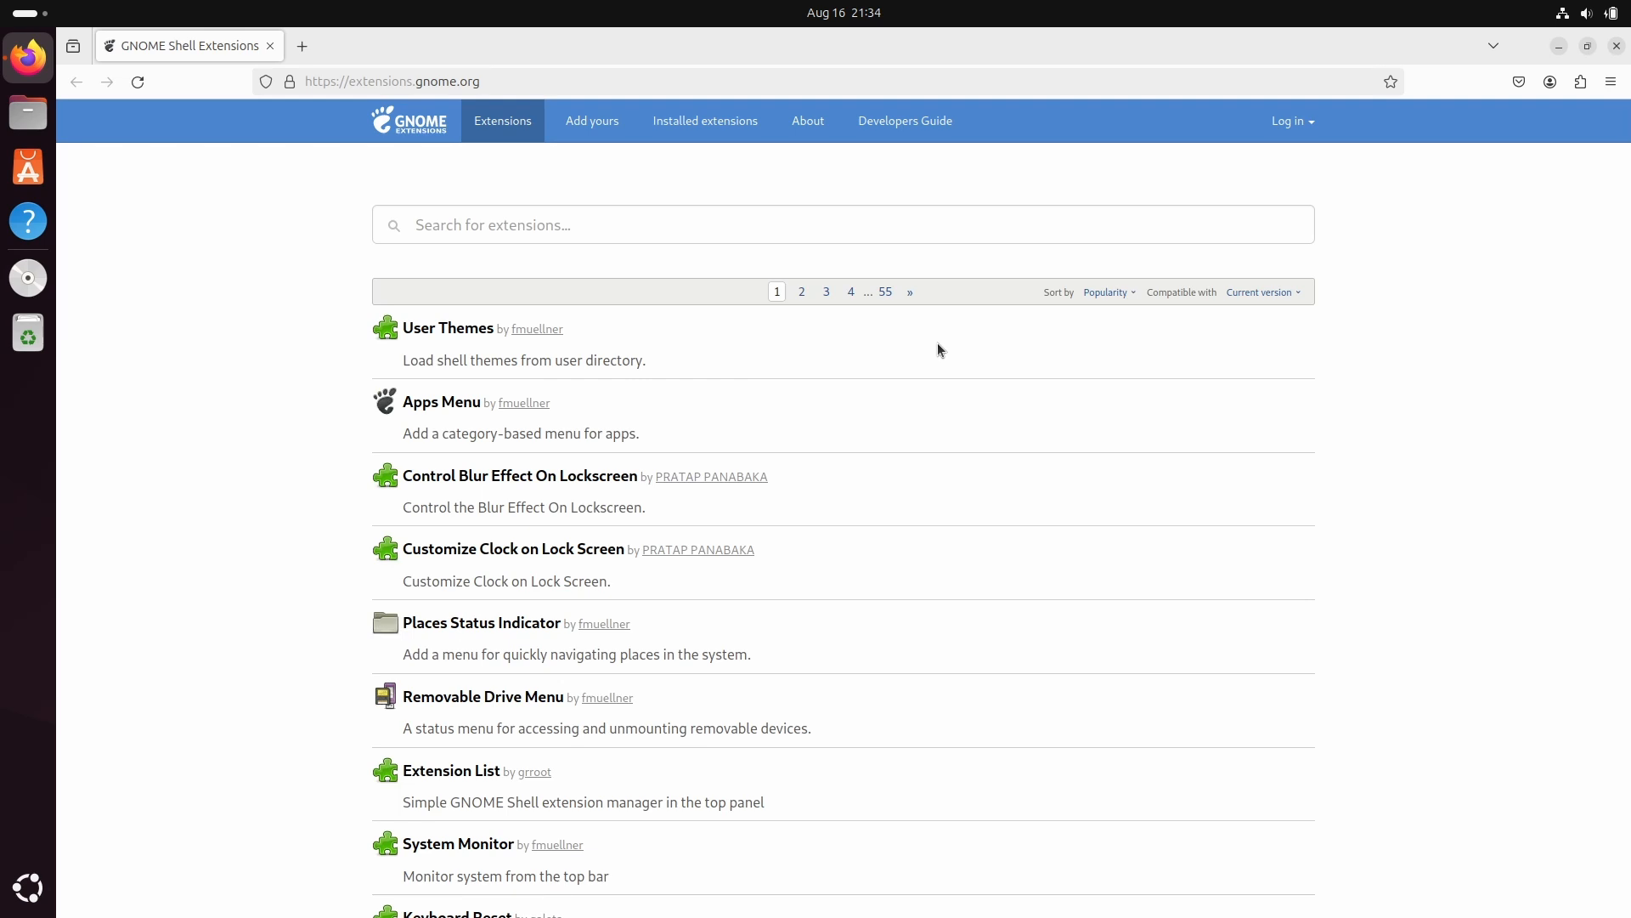
# Step: Open extensions.txt from the projectFiles folder in Downloads and place its window beside the extensions website's search results
pyautogui.click(28, 112)
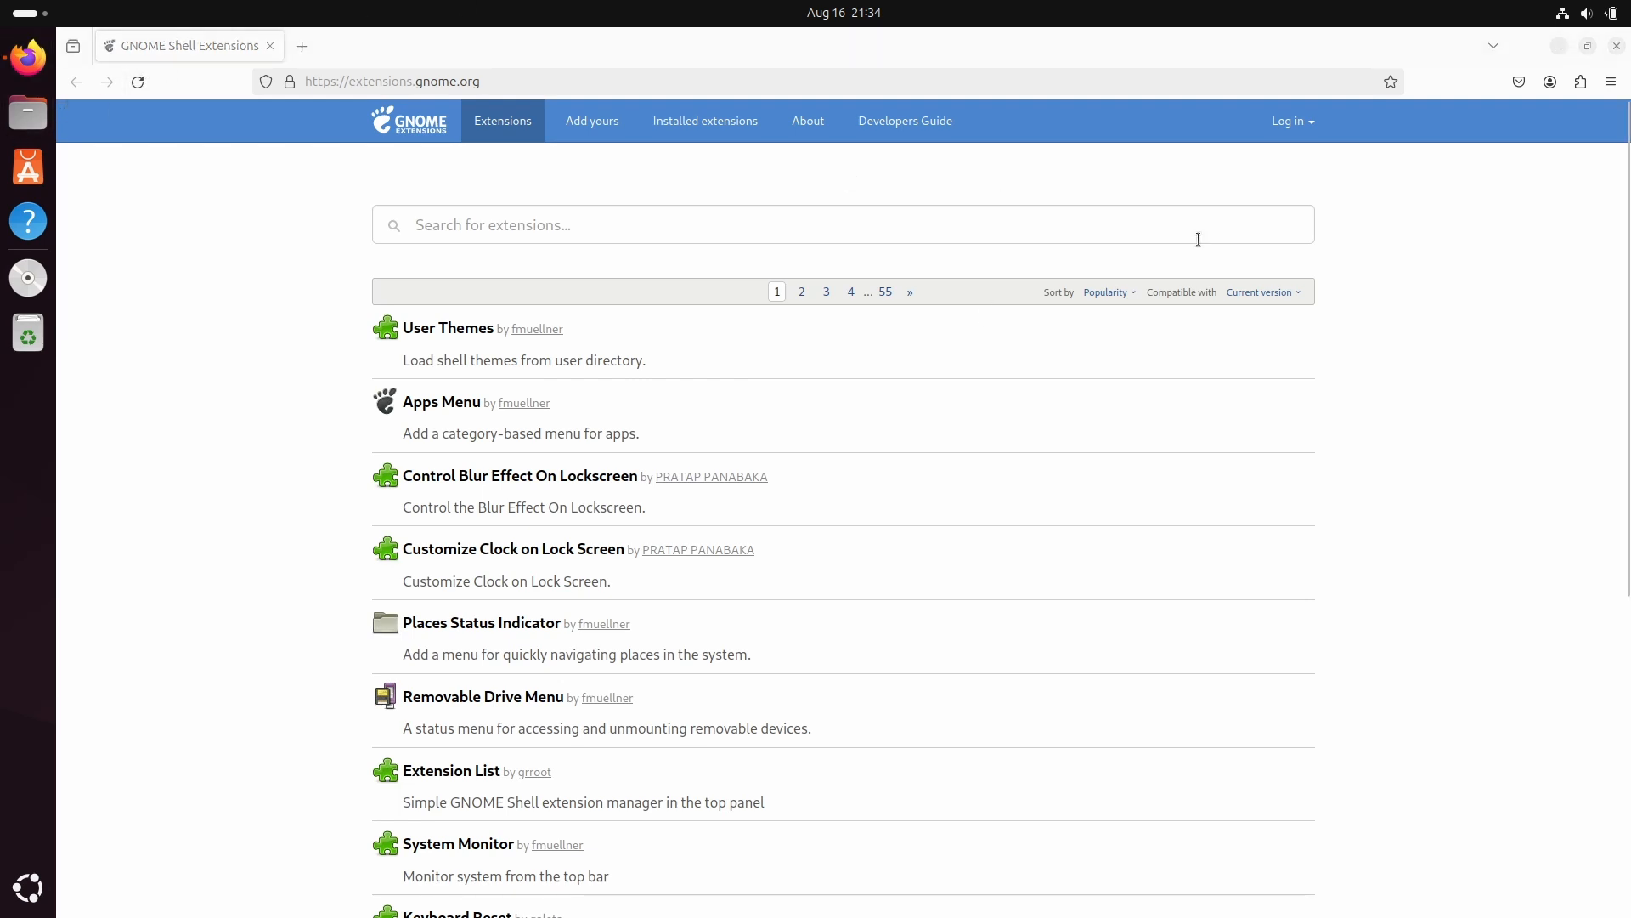
pyautogui.moveTo(561, 96); pyautogui.dragTo(1404, 246)
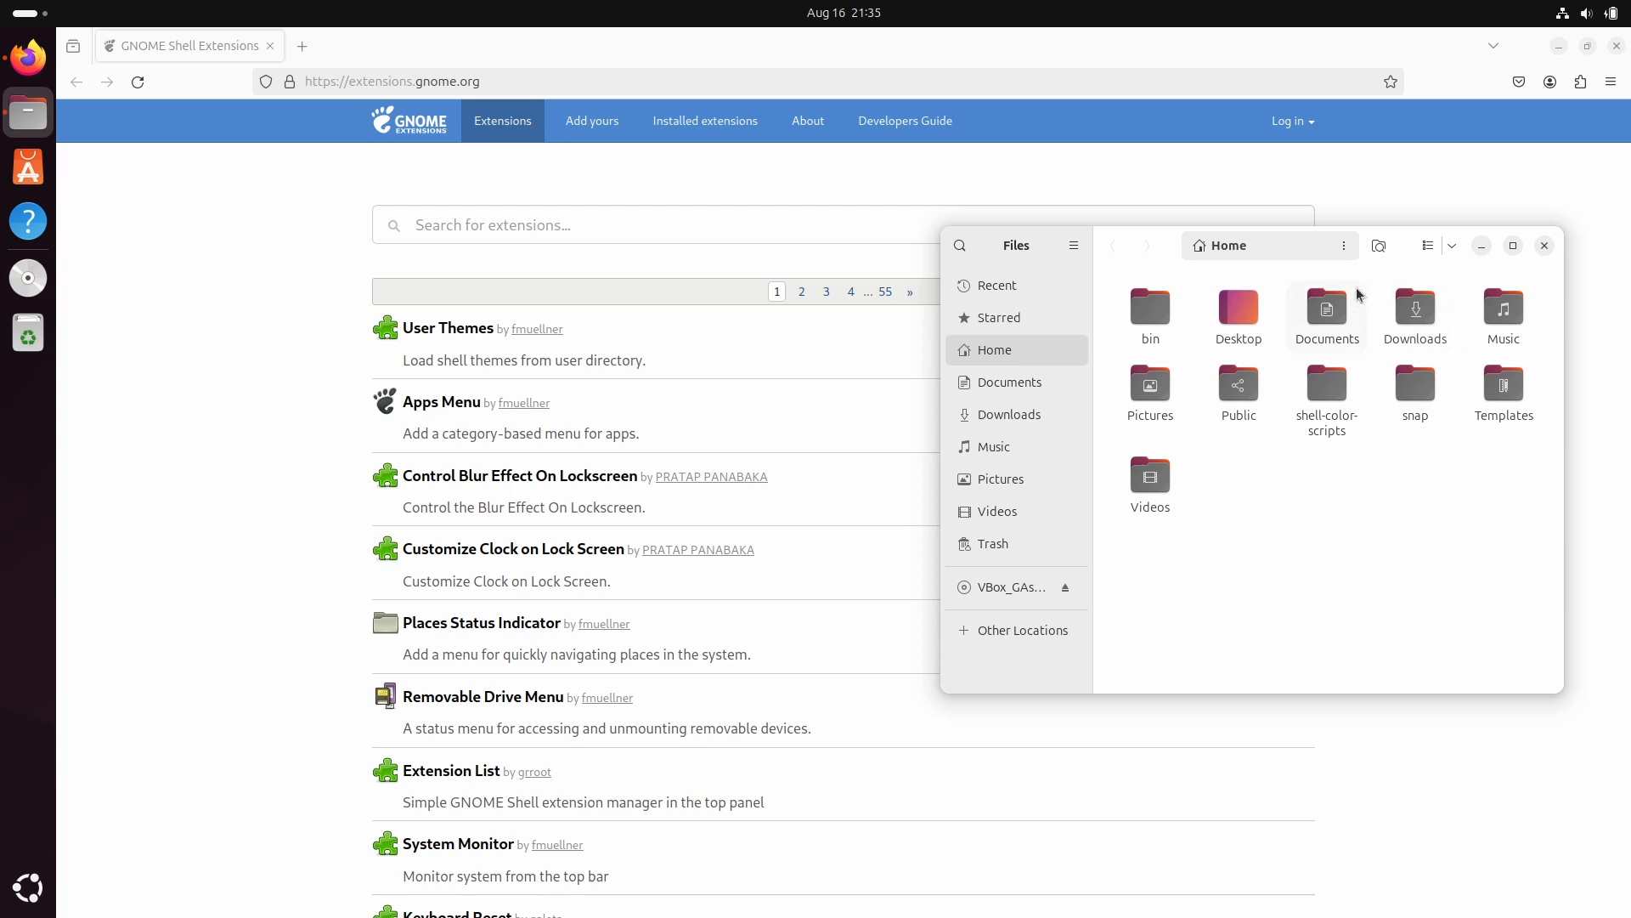
pyautogui.doubleClick(1409, 334)
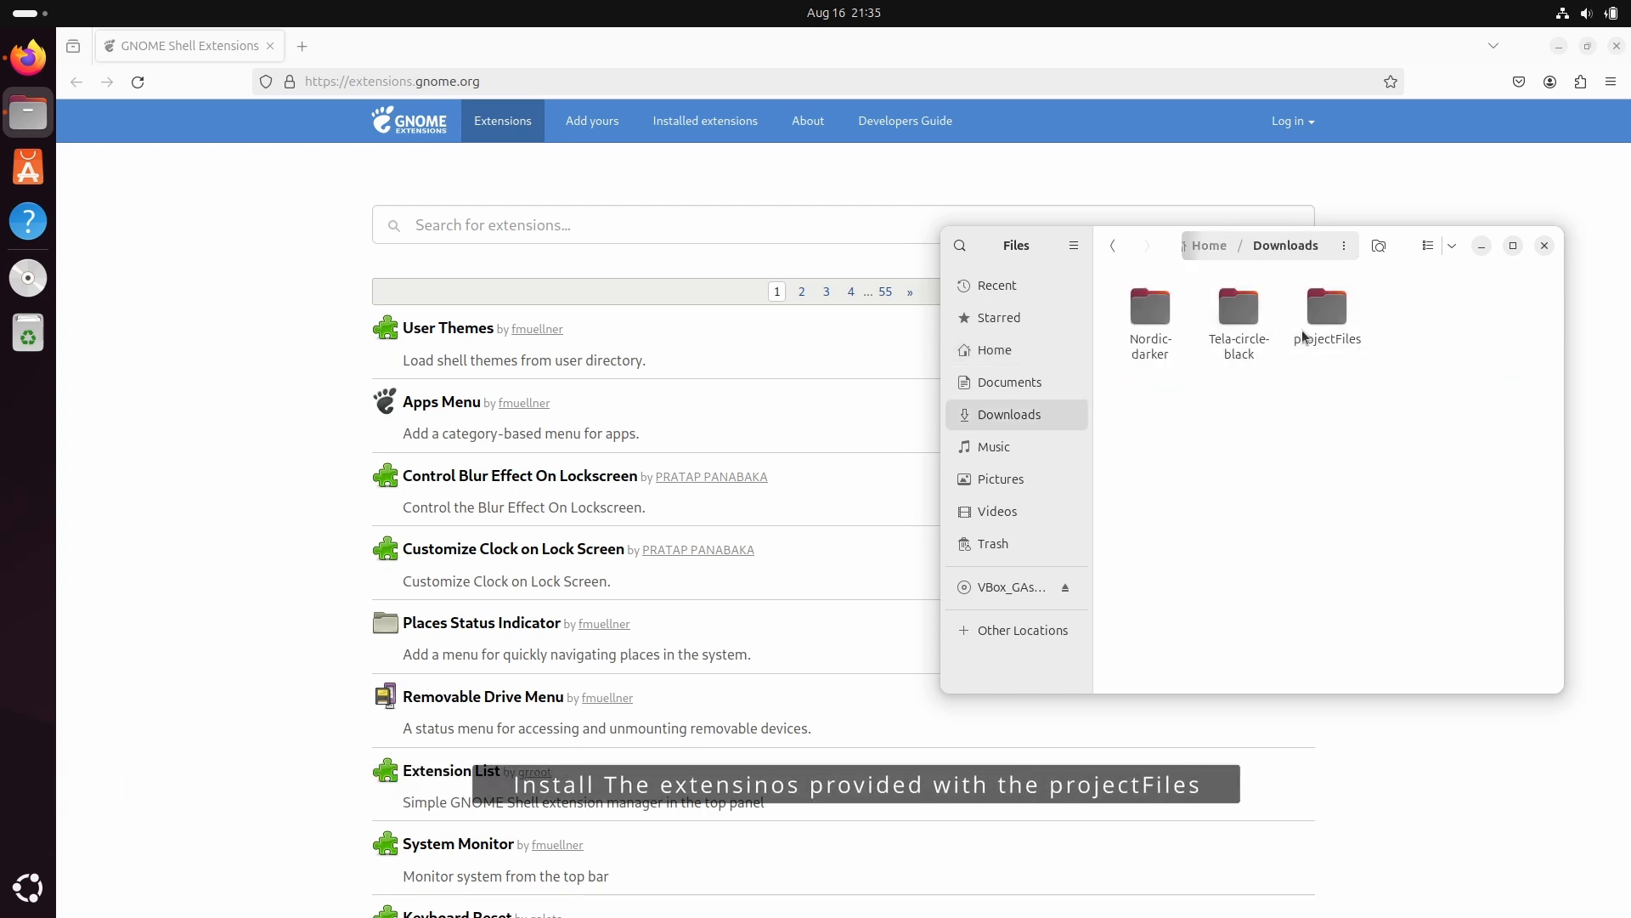
pyautogui.doubleClick(1328, 326)
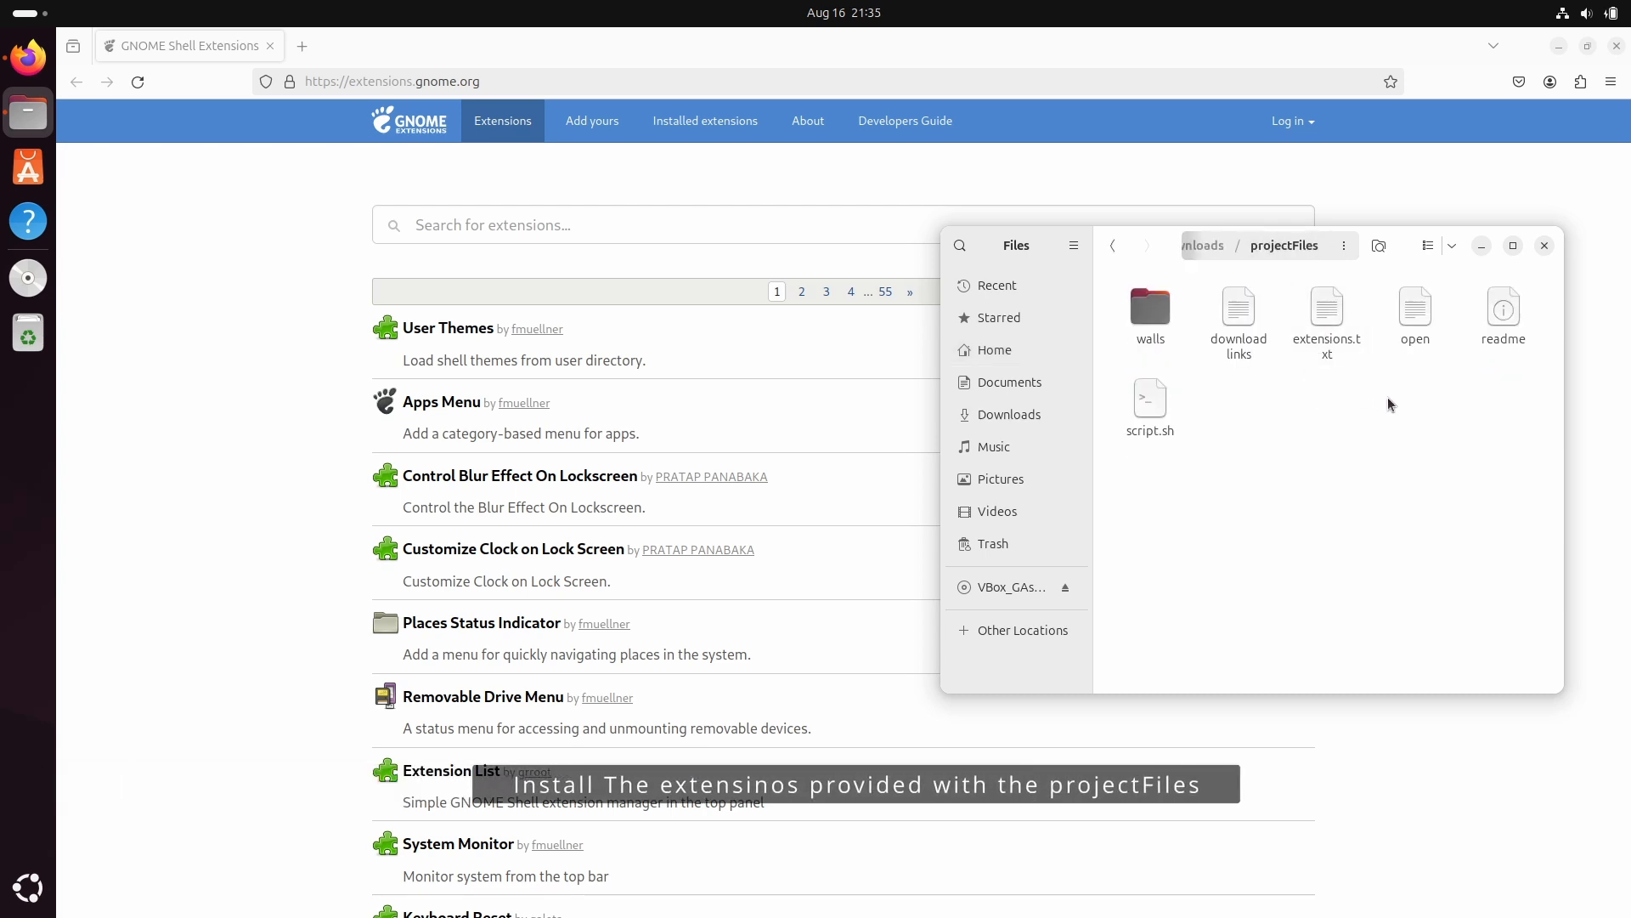
pyautogui.doubleClick(1328, 323)
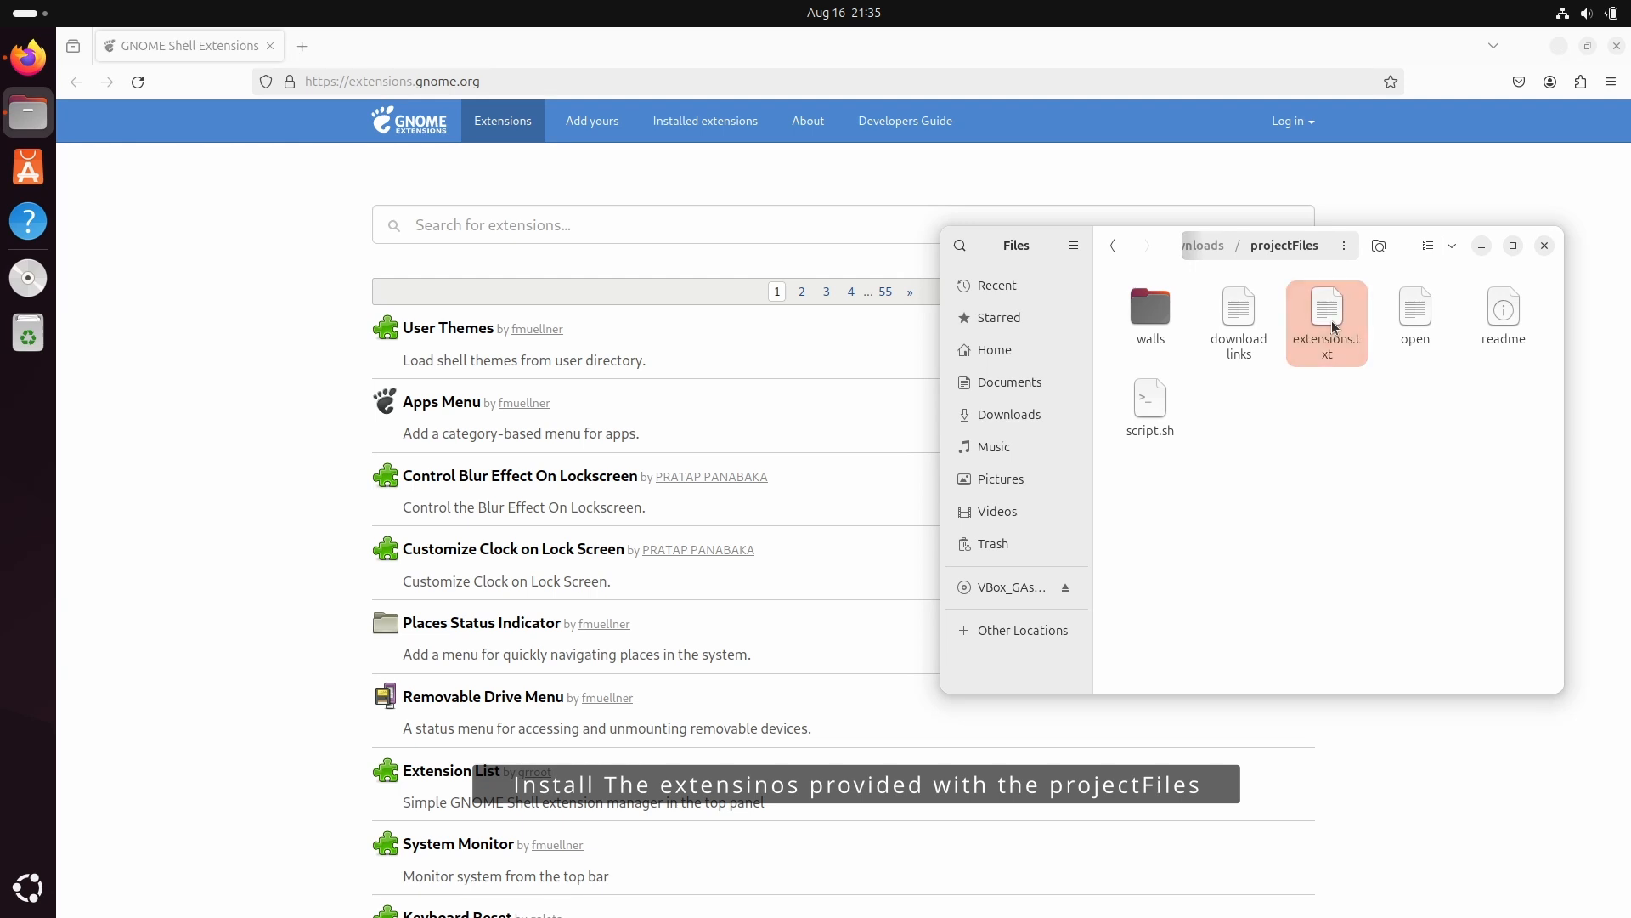
pyautogui.moveTo(540, 102); pyautogui.dragTo(1474, 243)
# Step: Copy "Apps Menu" from extensions.txt, search the extensions site for it, and open the Apps Menu page in a new tab
pyautogui.tripleClick(1143, 308)
pyautogui.hotkey('ctrl', 'c')
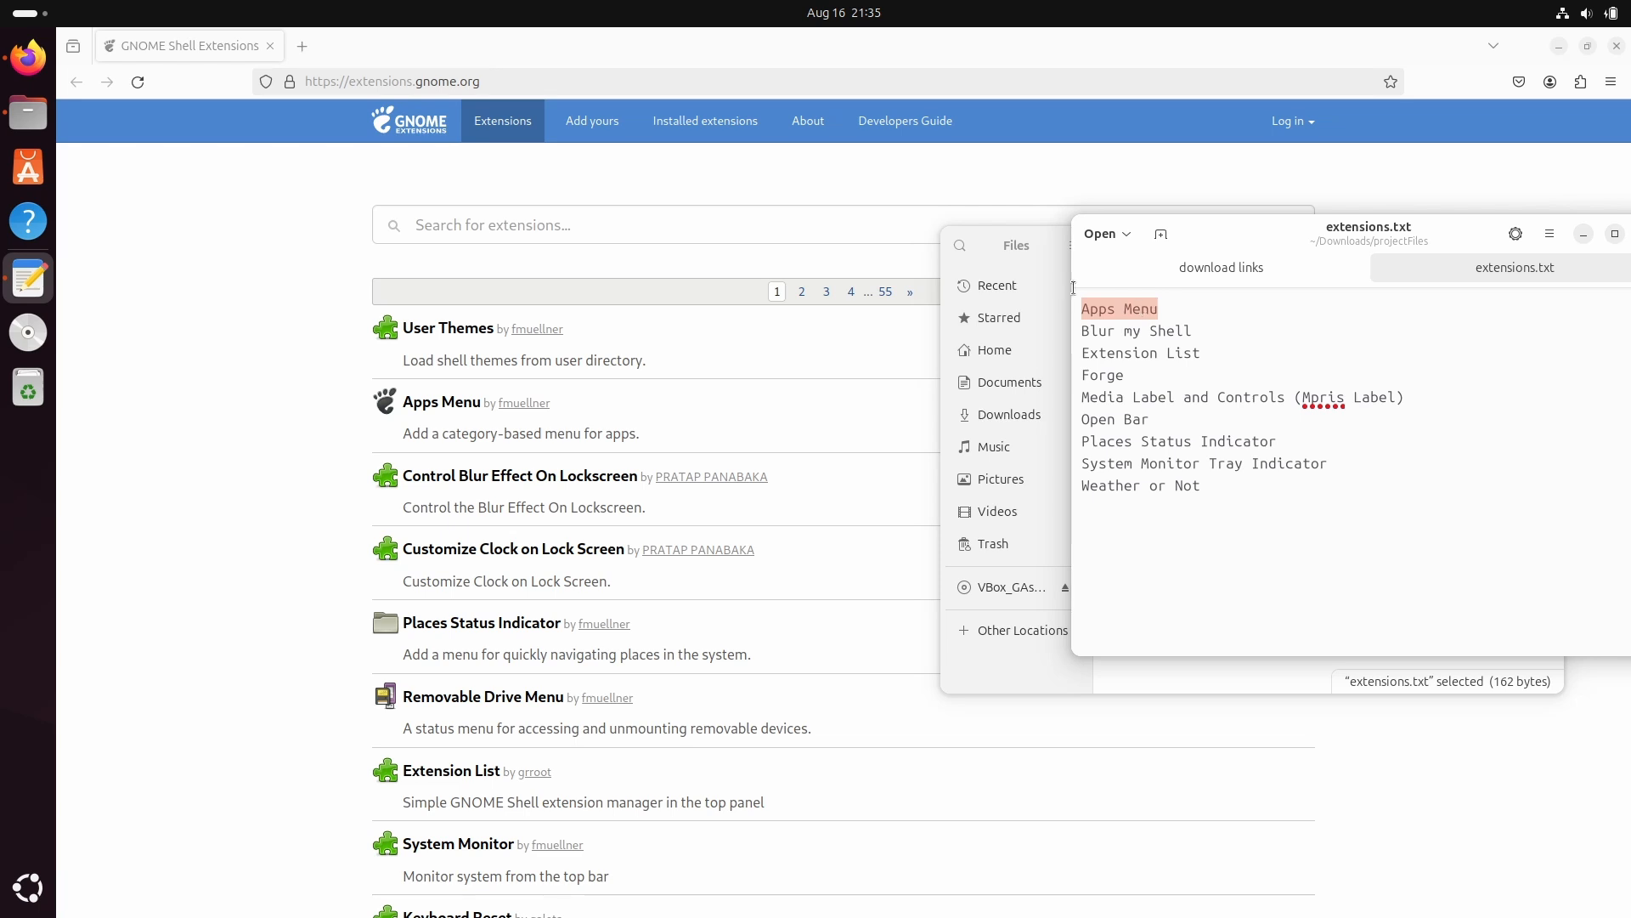
pyautogui.click(656, 220)
pyautogui.hotkey('ctrl', 'v')
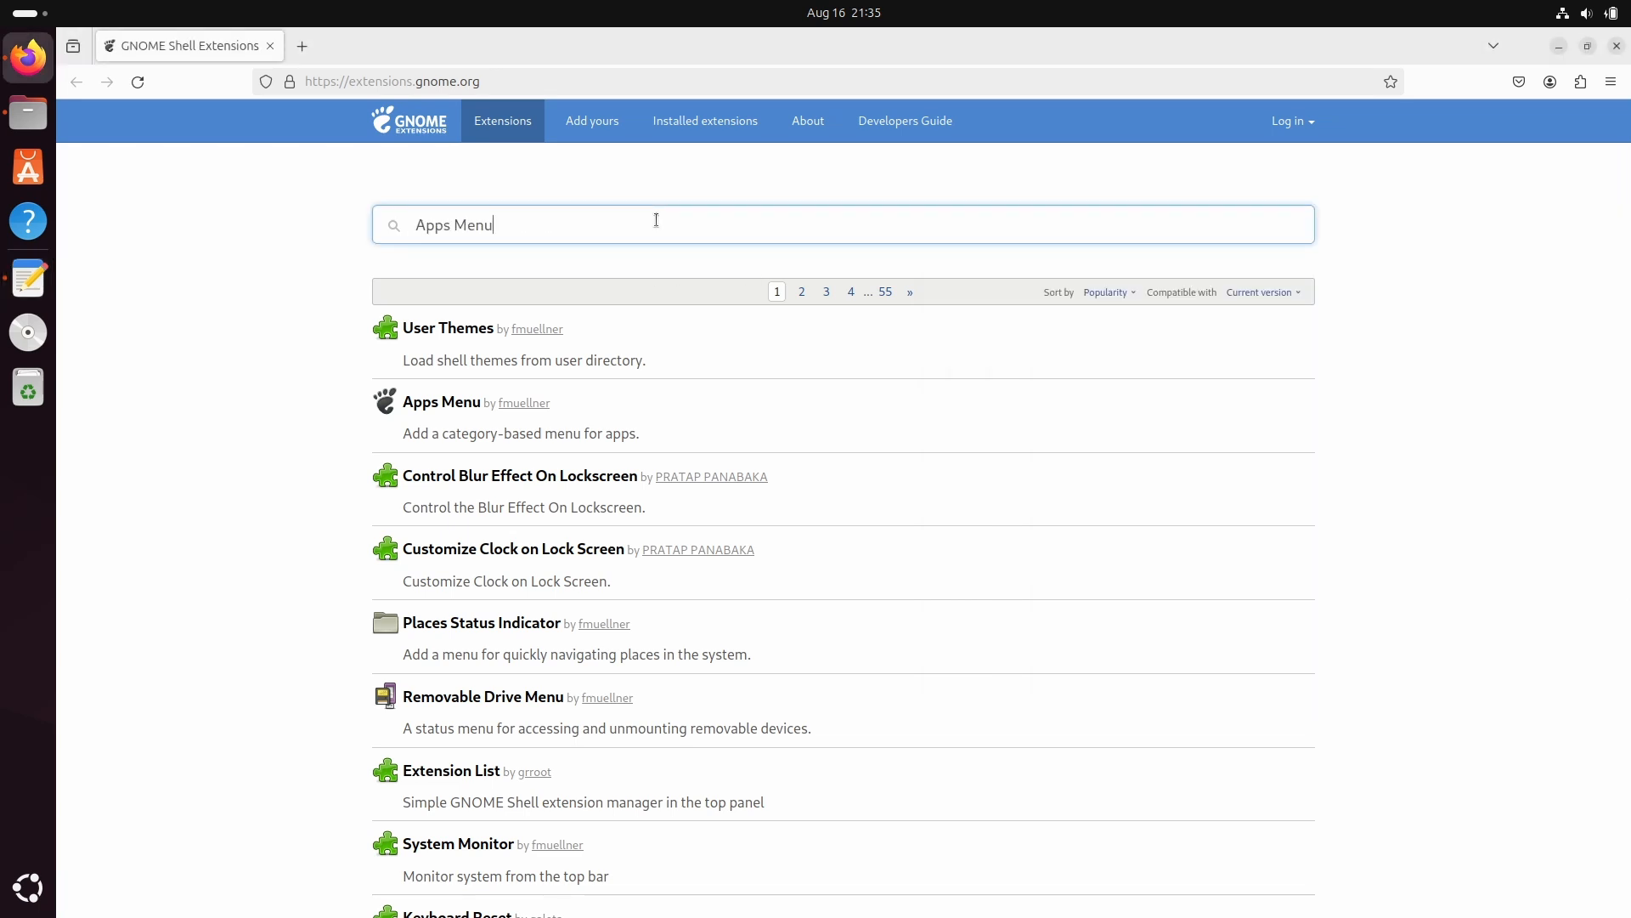
pyautogui.press('Return')
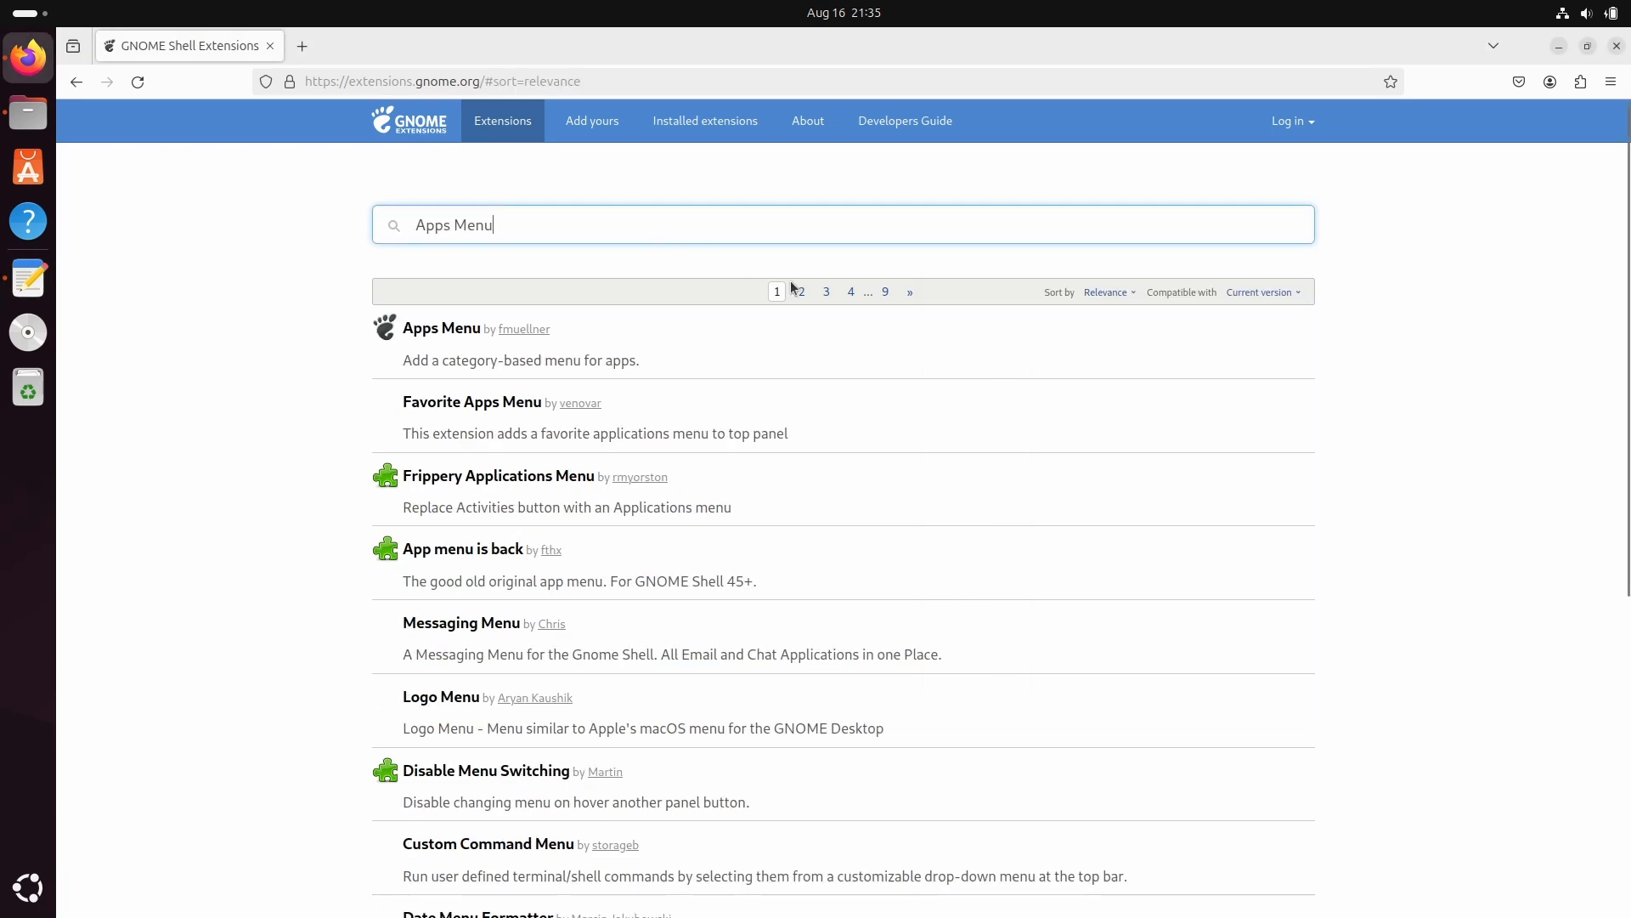
pyautogui.rightClick(443, 328)
pyautogui.click(512, 345)
# Step: Replace the extension search with "Blur my Shell" from extensions.txt and open the Blur my Shell page in a new tab
pyautogui.click(620, 222)
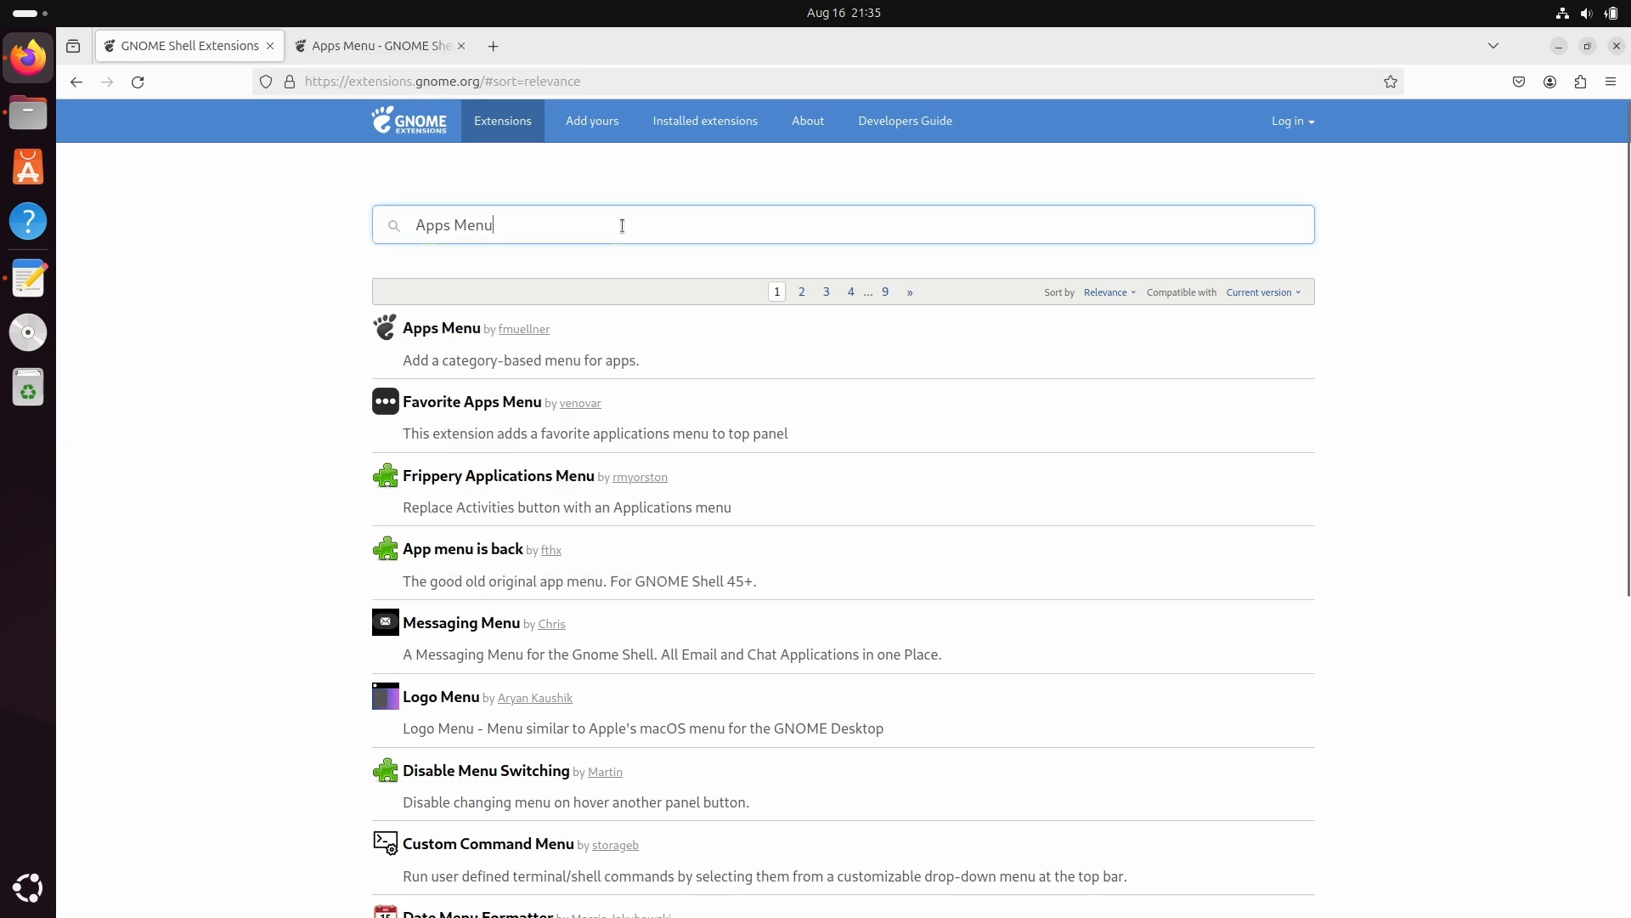
pyautogui.hotkey('ctrl', 'a')
pyautogui.press('BackSpace')
pyautogui.click(23, 131)
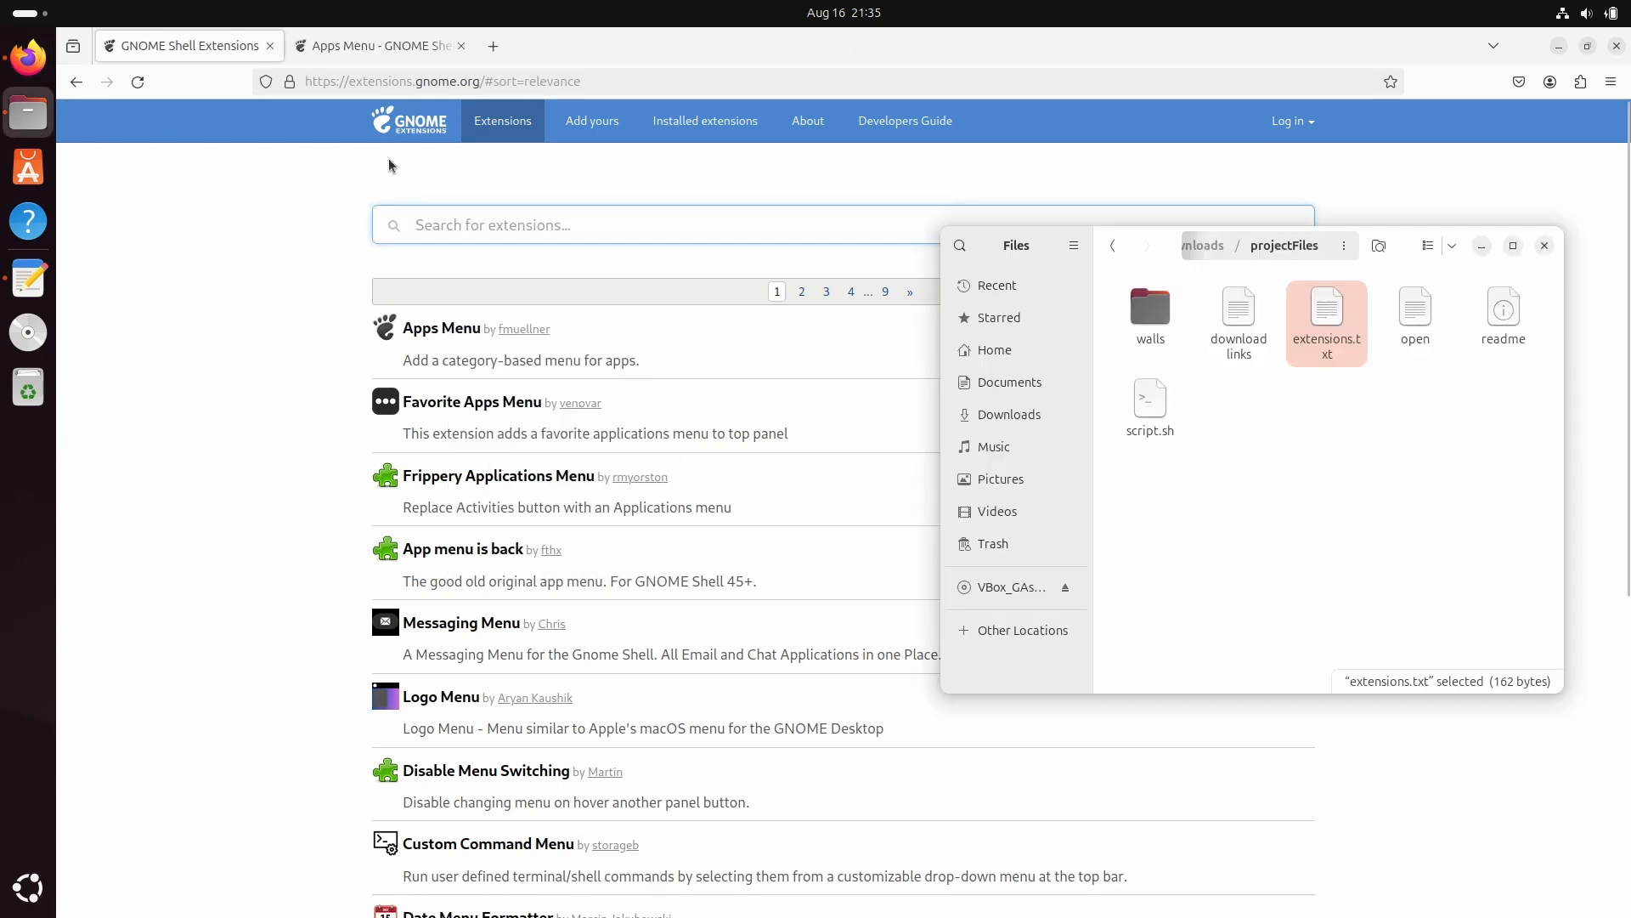
pyautogui.click(28, 278)
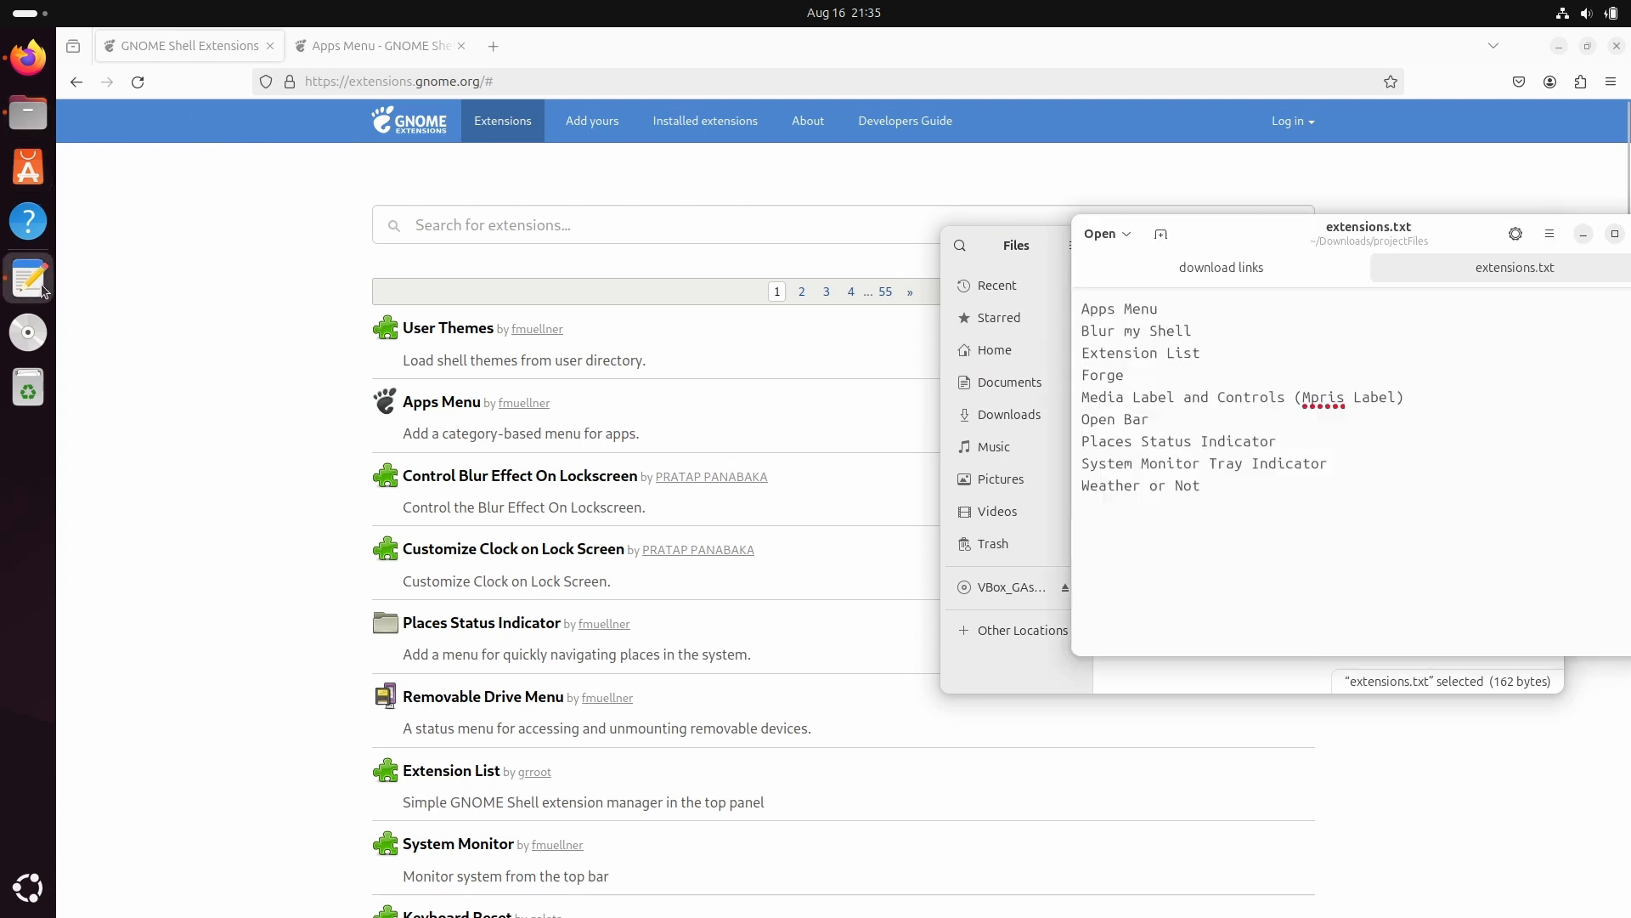
pyautogui.tripleClick(1174, 333)
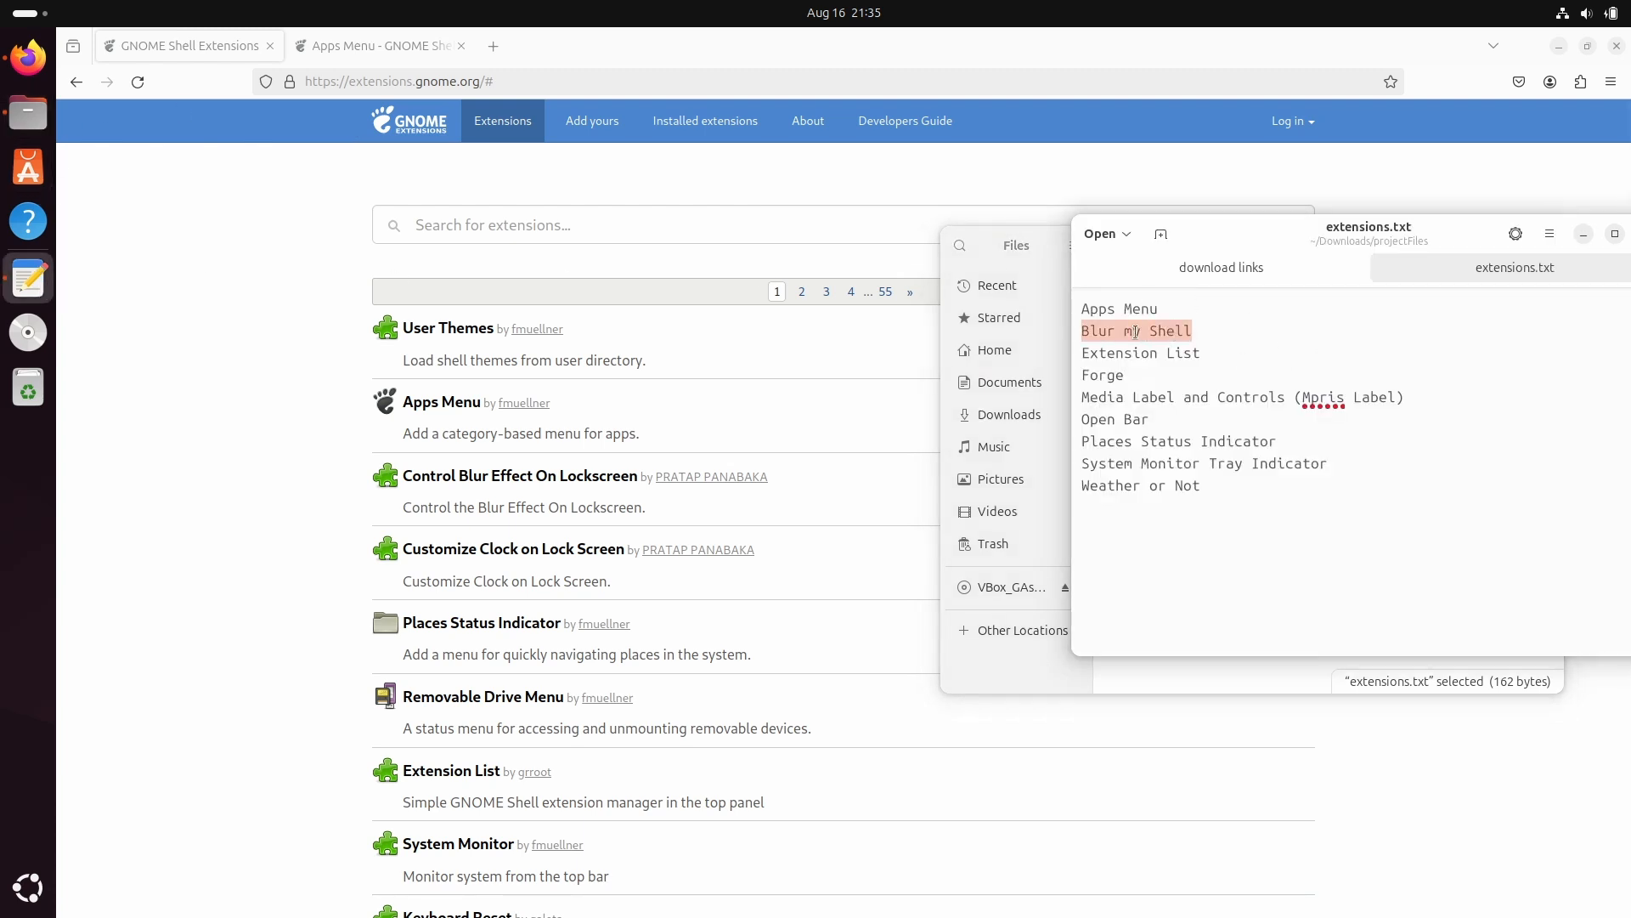
pyautogui.click(667, 226)
pyautogui.write('Blur my Shell')
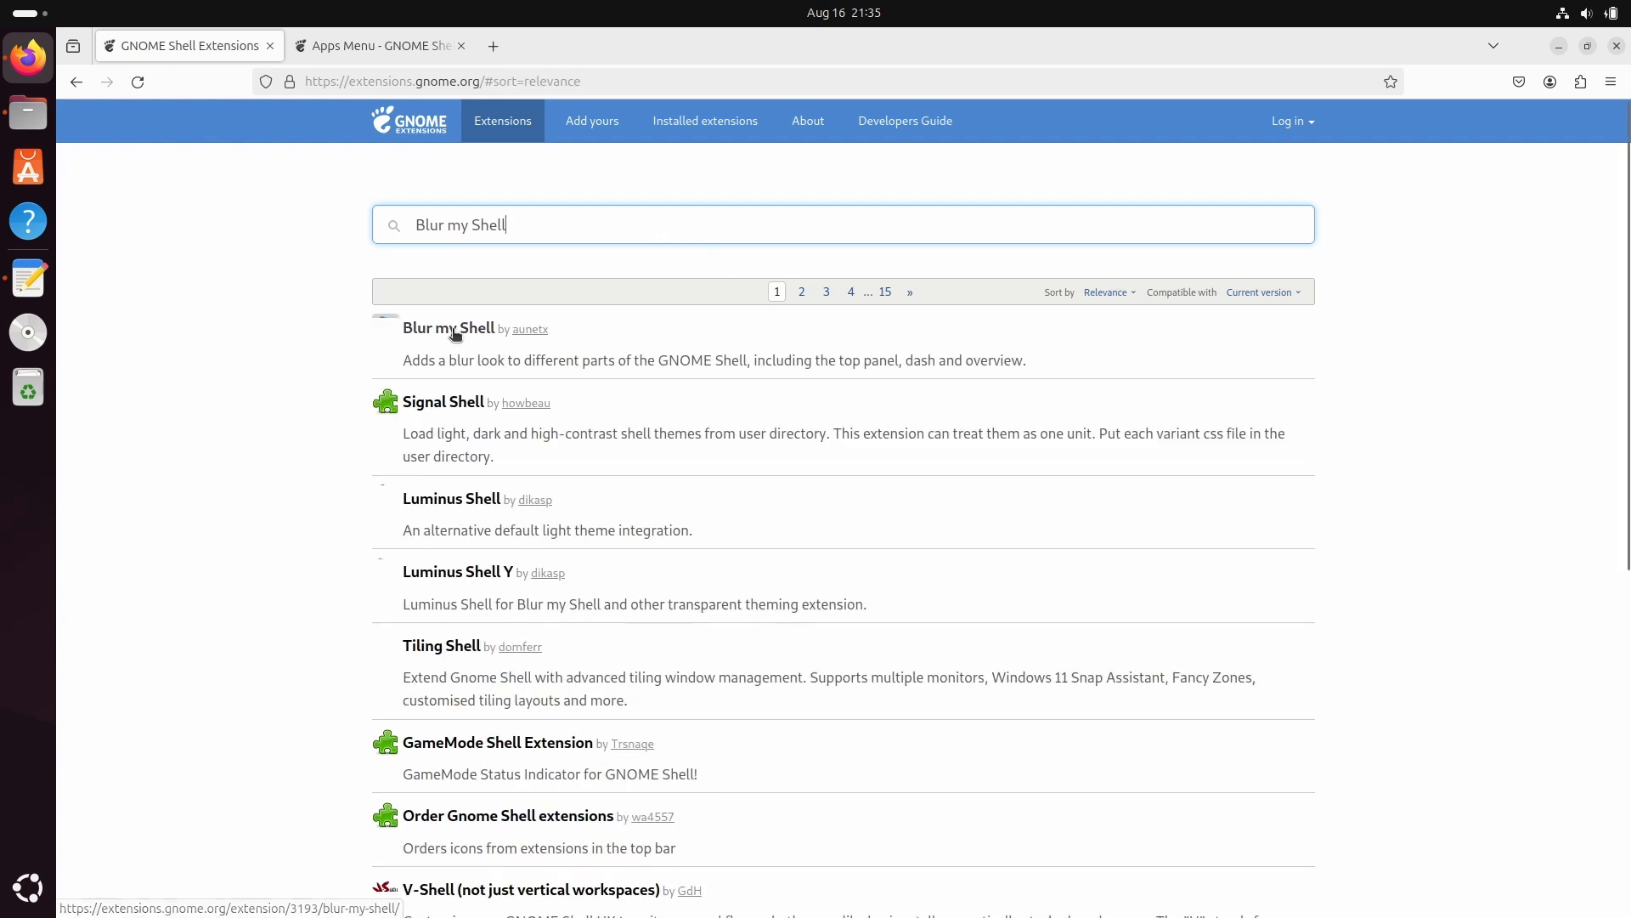
pyautogui.rightClick(454, 334)
pyautogui.click(492, 348)
# Step: Copy "Extension List" from extensions.txt, search the extensions site for it, and open the Extension List page in a new tab
pyautogui.click(28, 278)
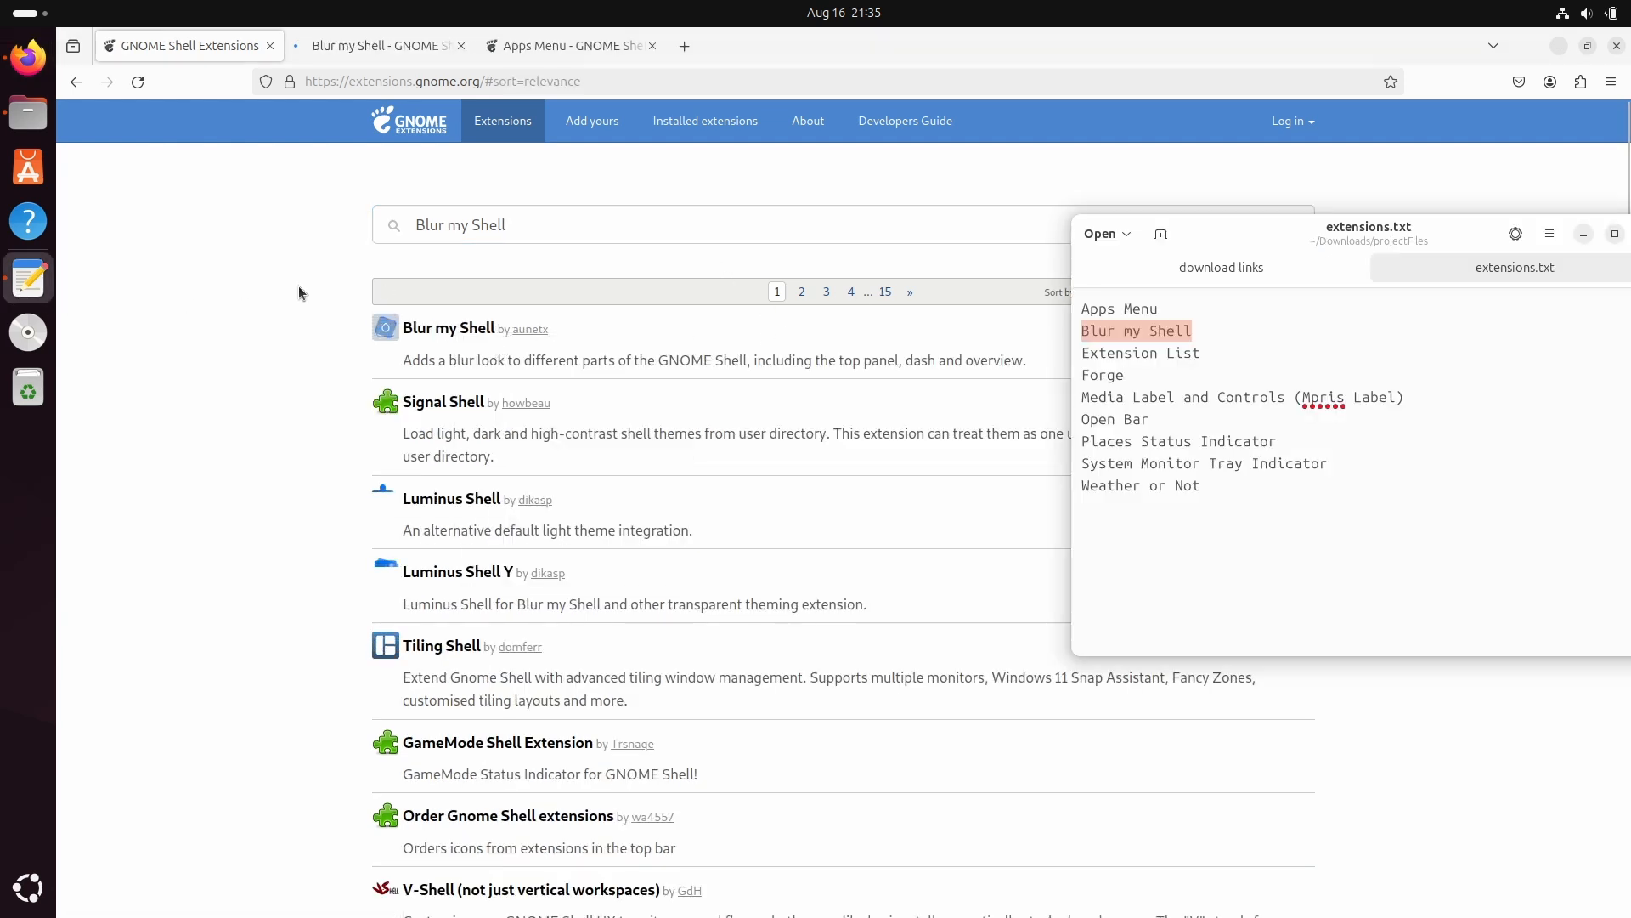
pyautogui.moveTo(1202, 354); pyautogui.dragTo(1084, 354)
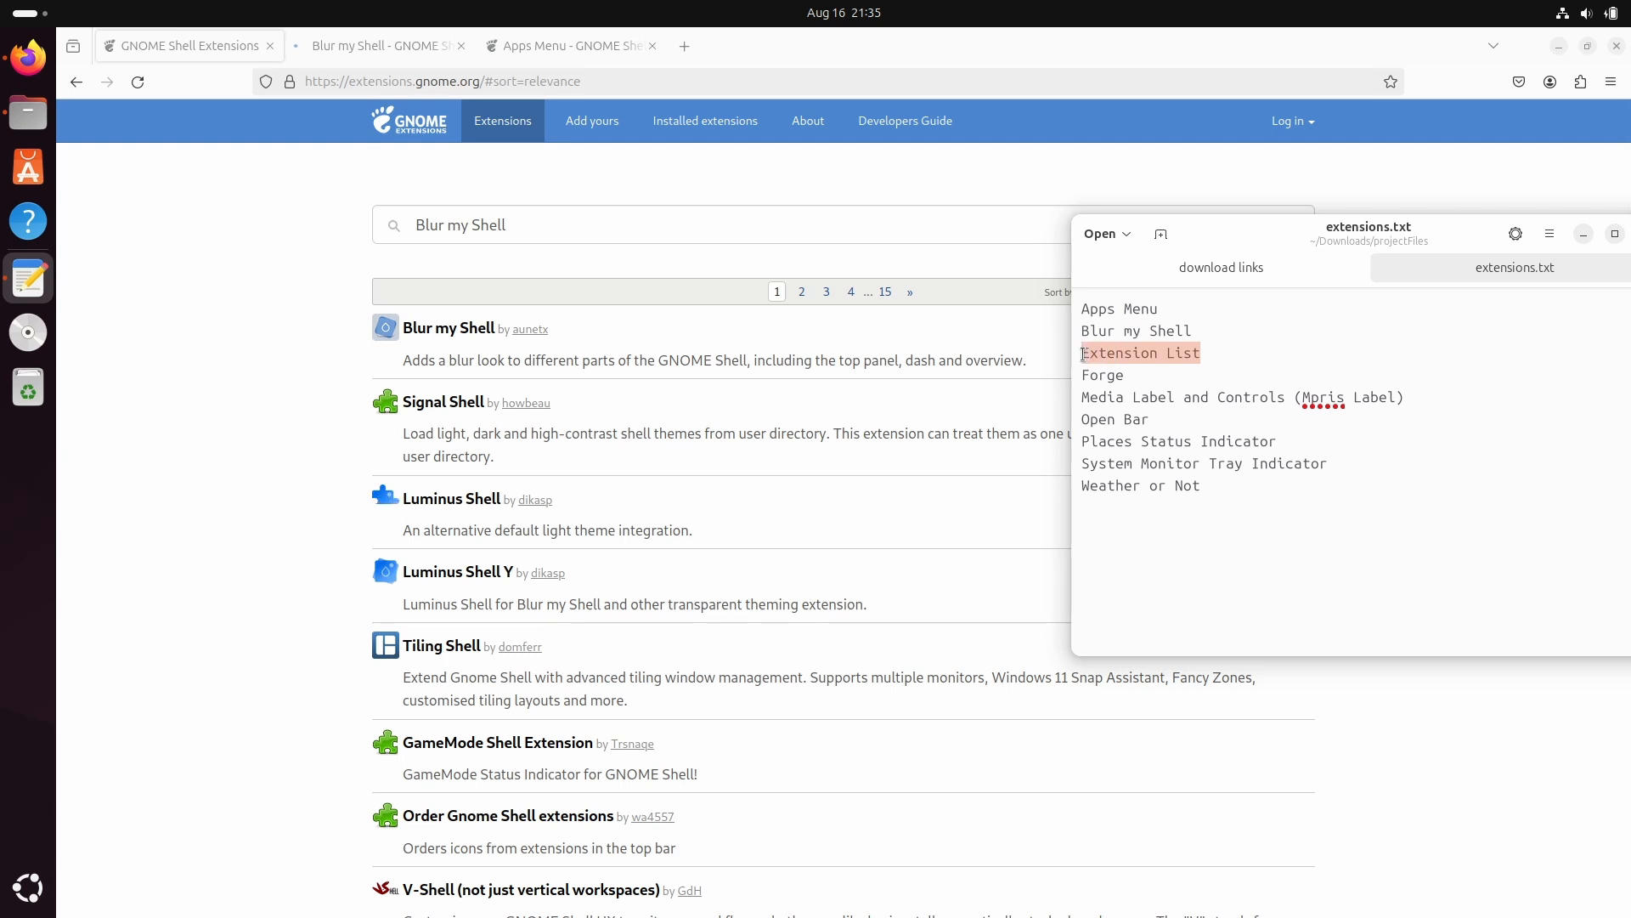
pyautogui.hotkey('ctrl', 'c')
pyautogui.click(554, 225)
pyautogui.hotkey('ctrl', 'a')
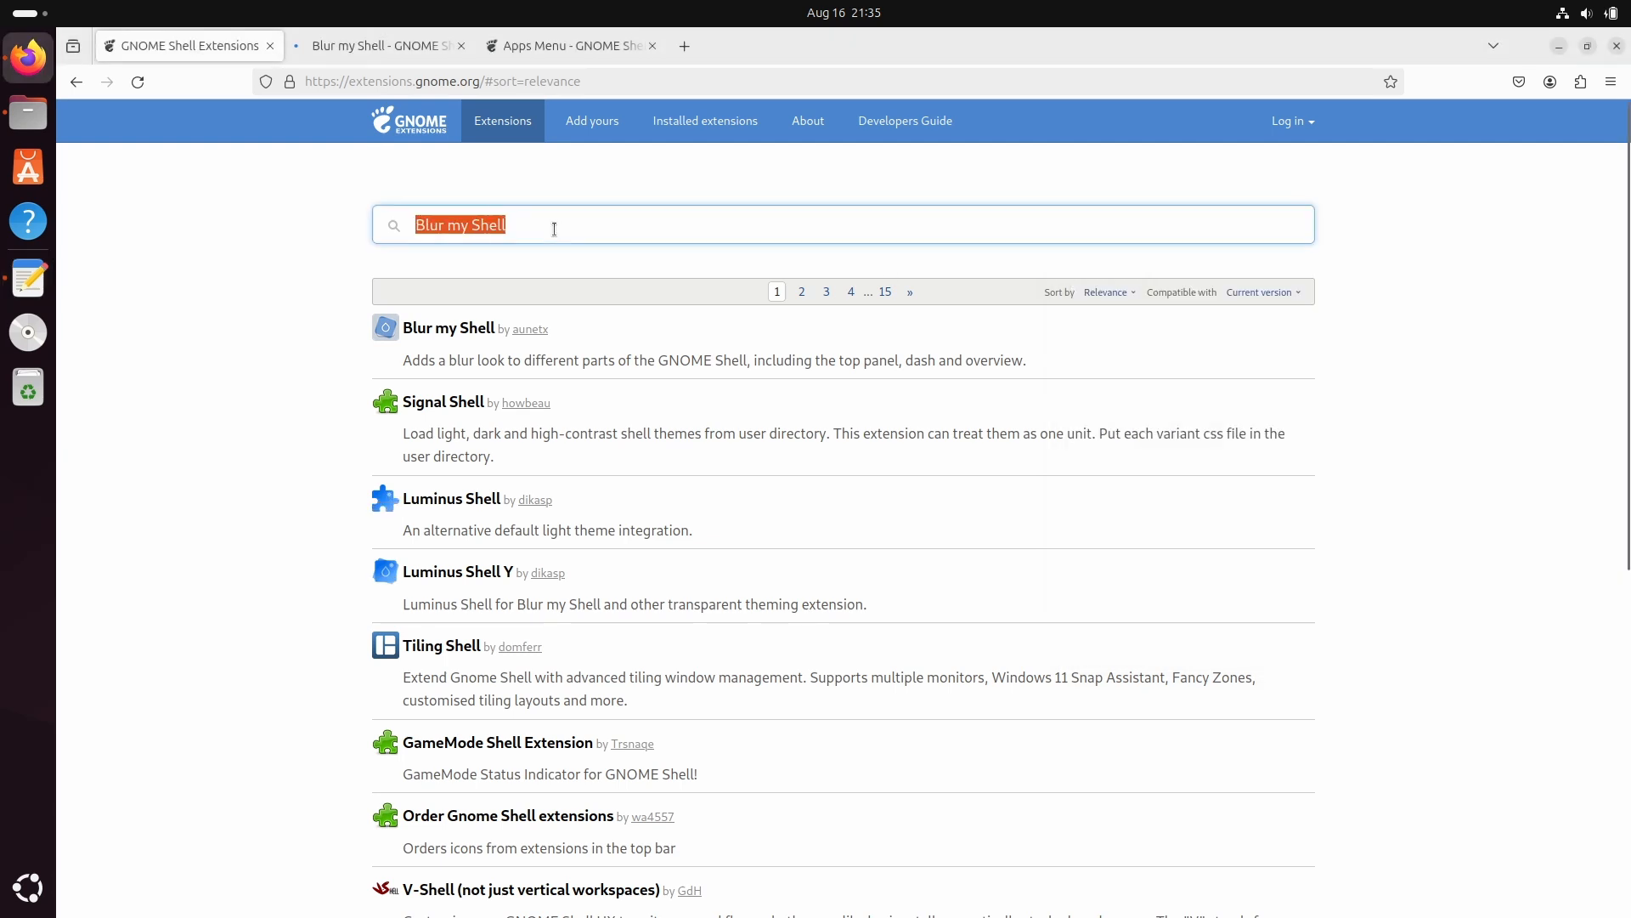
pyautogui.hotkey('ctrl', 'v')
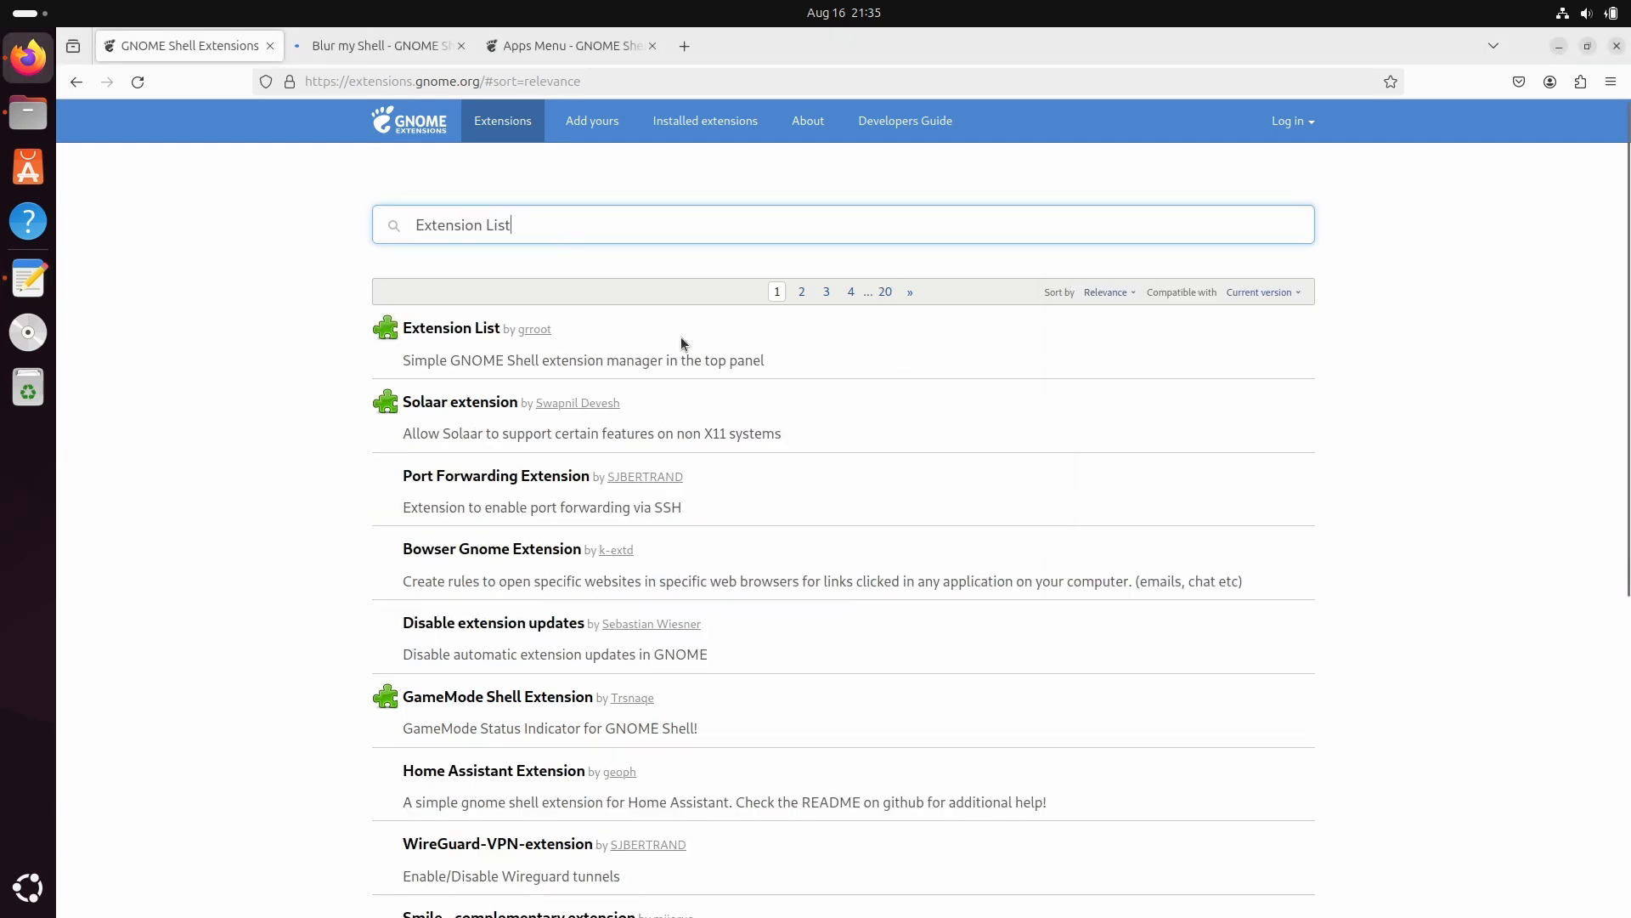
pyautogui.rightClick(445, 335)
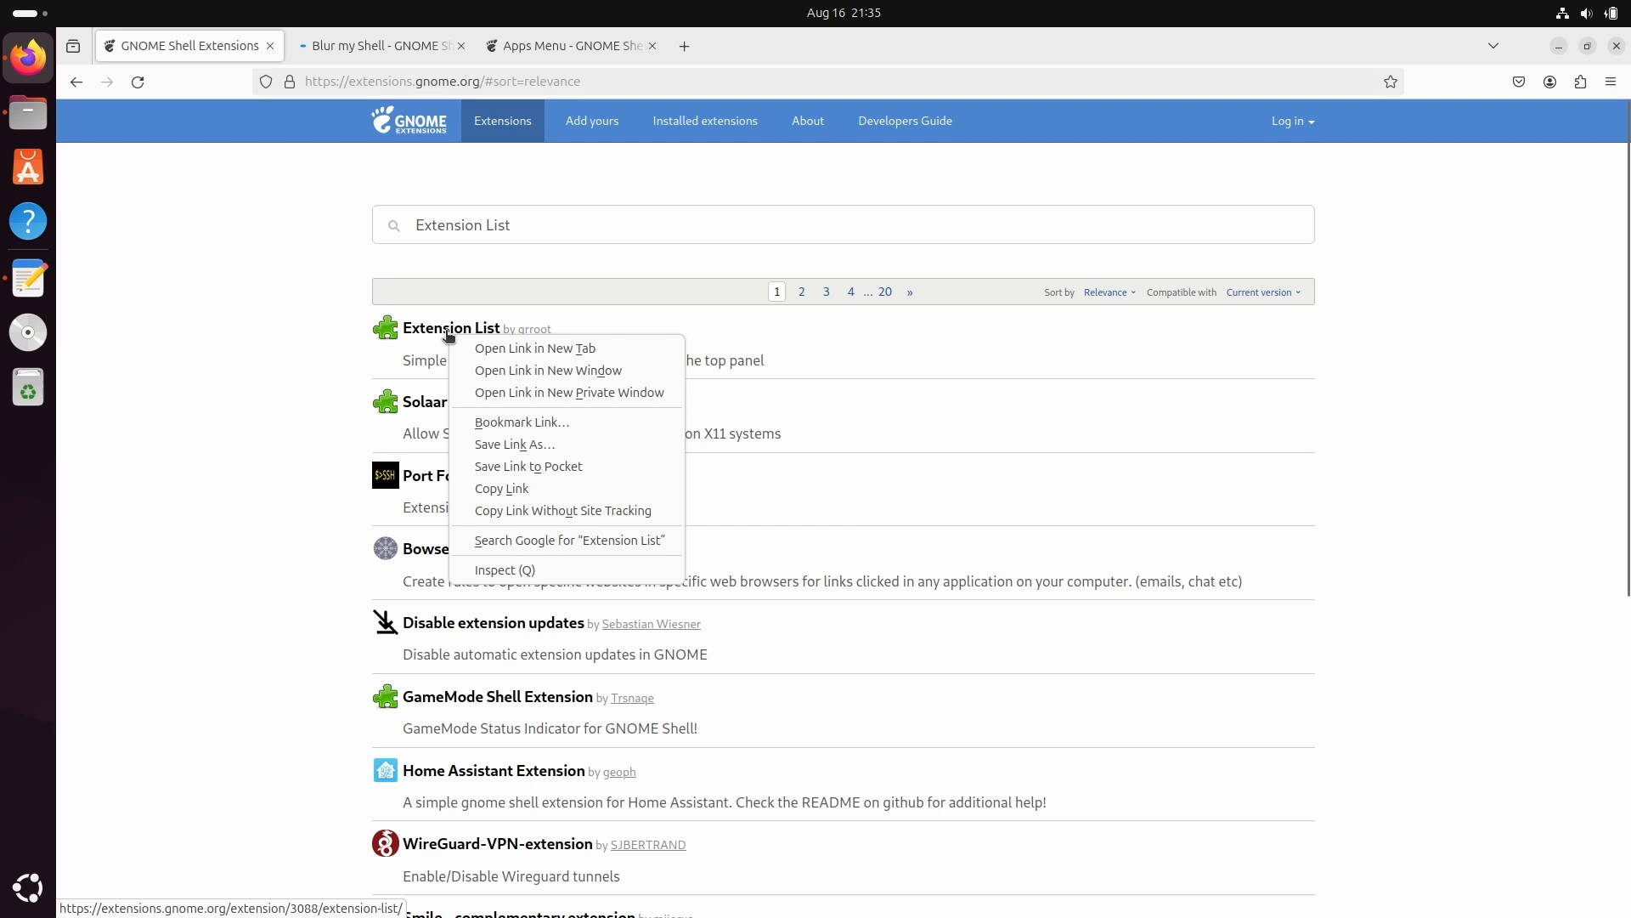
pyautogui.click(491, 346)
# Step: Copy "Forge" from extensions.txt, search the extensions site for it, and open the Forge page in a new tab
pyautogui.click(28, 278)
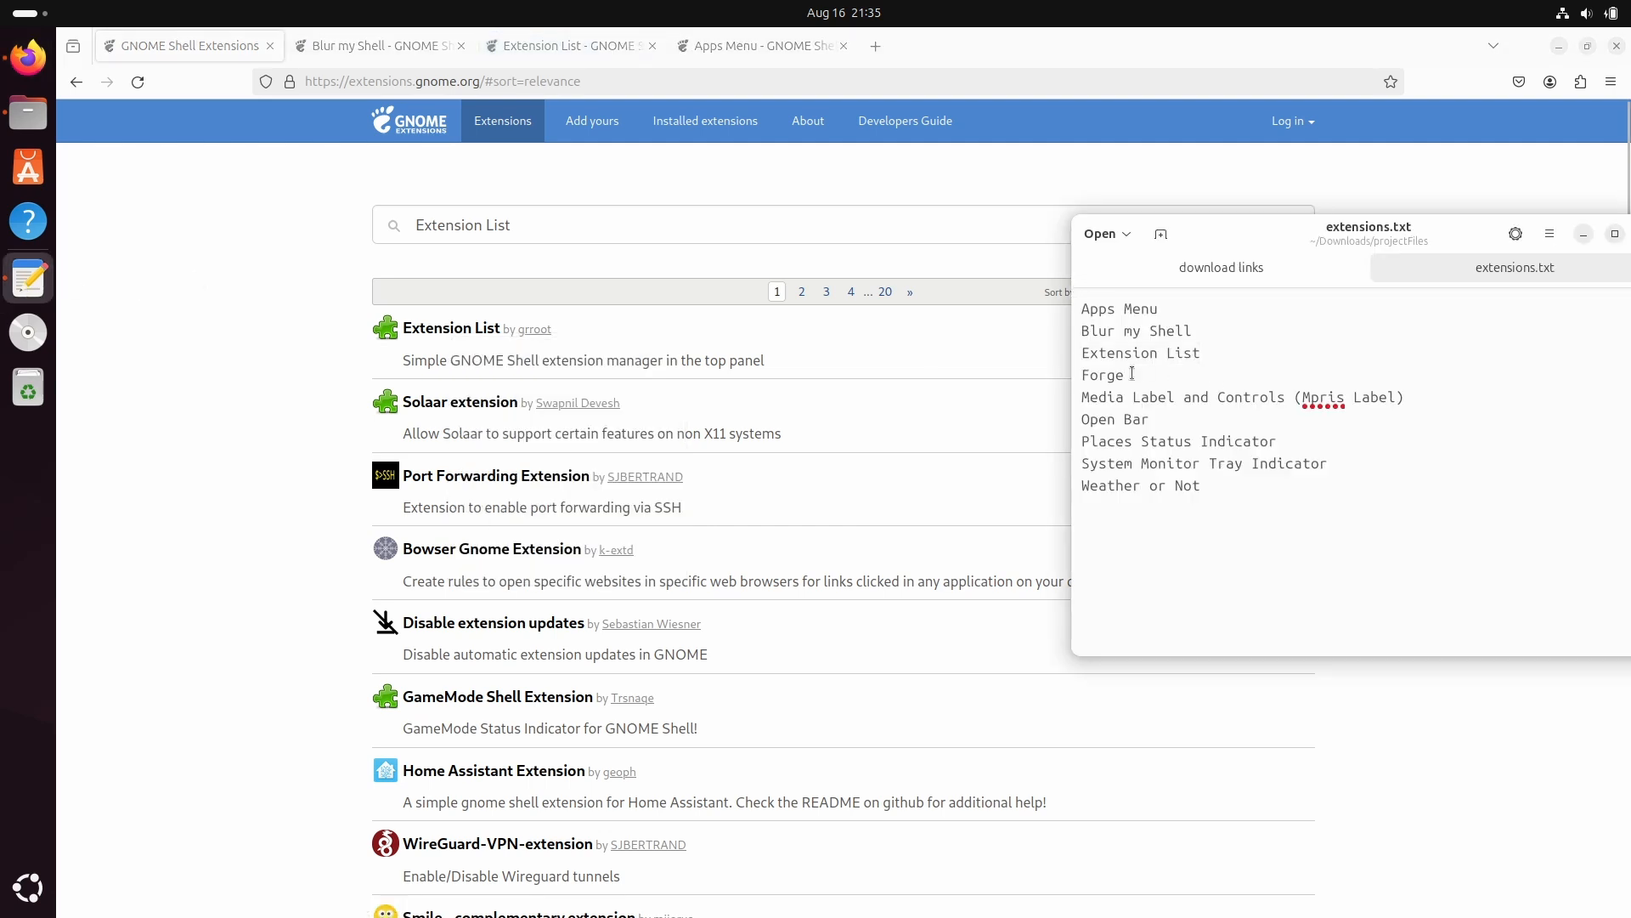
pyautogui.moveTo(1134, 376); pyautogui.dragTo(1092, 376)
pyautogui.hotkey('ctrl', 'c')
pyautogui.tripleClick(559, 223)
pyautogui.hotkey('ctrl', 'v')
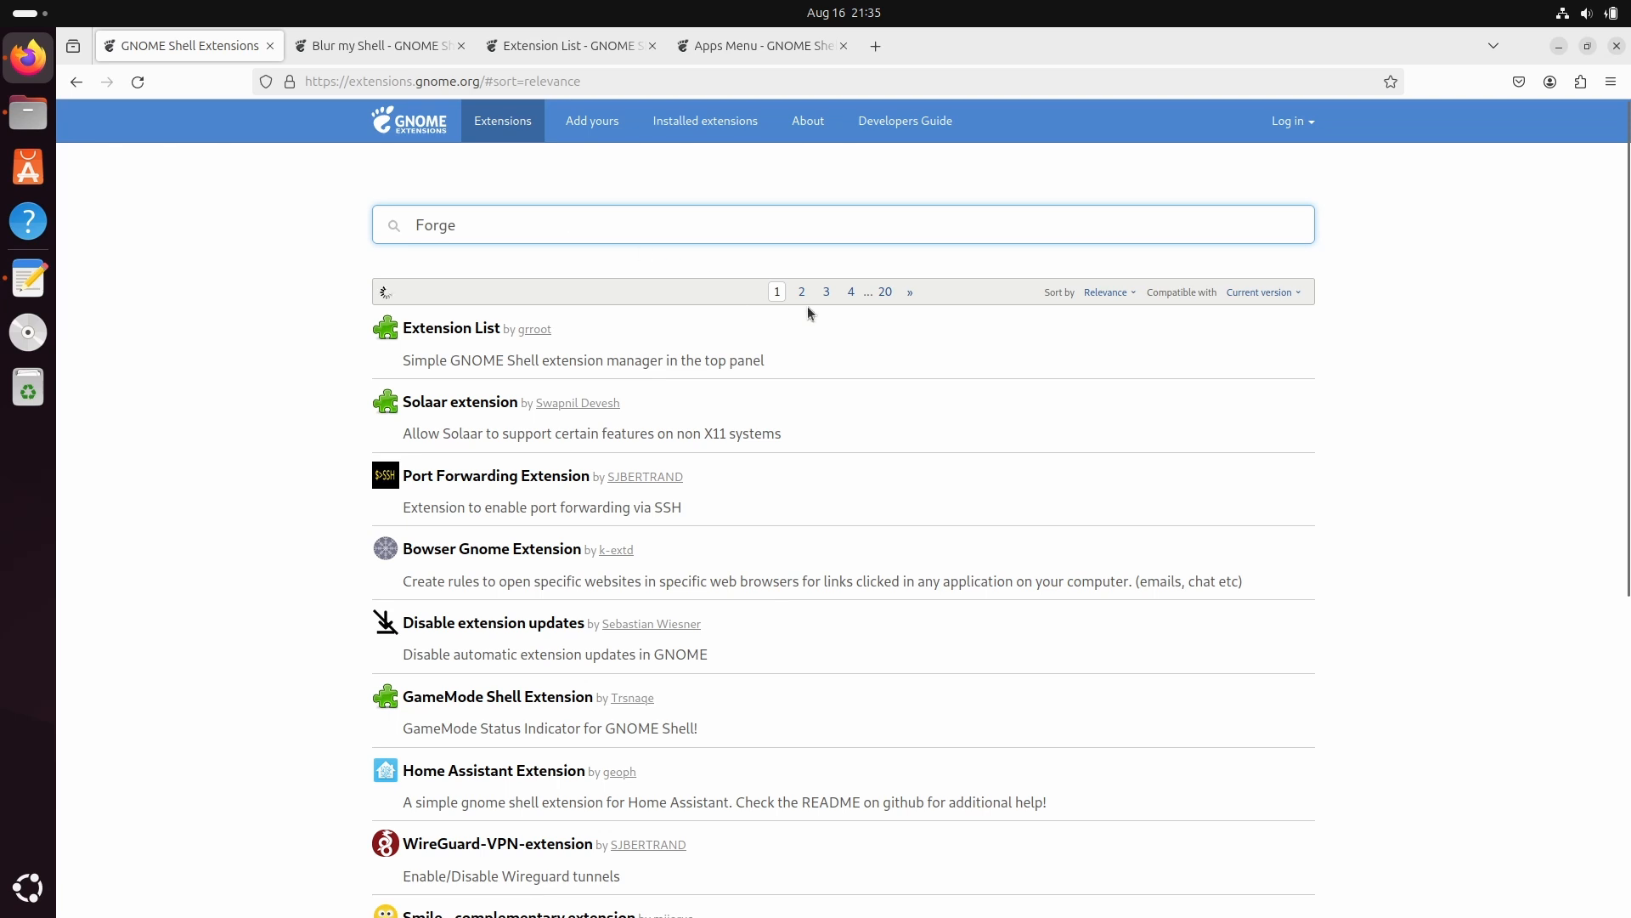
pyautogui.rightClick(425, 331)
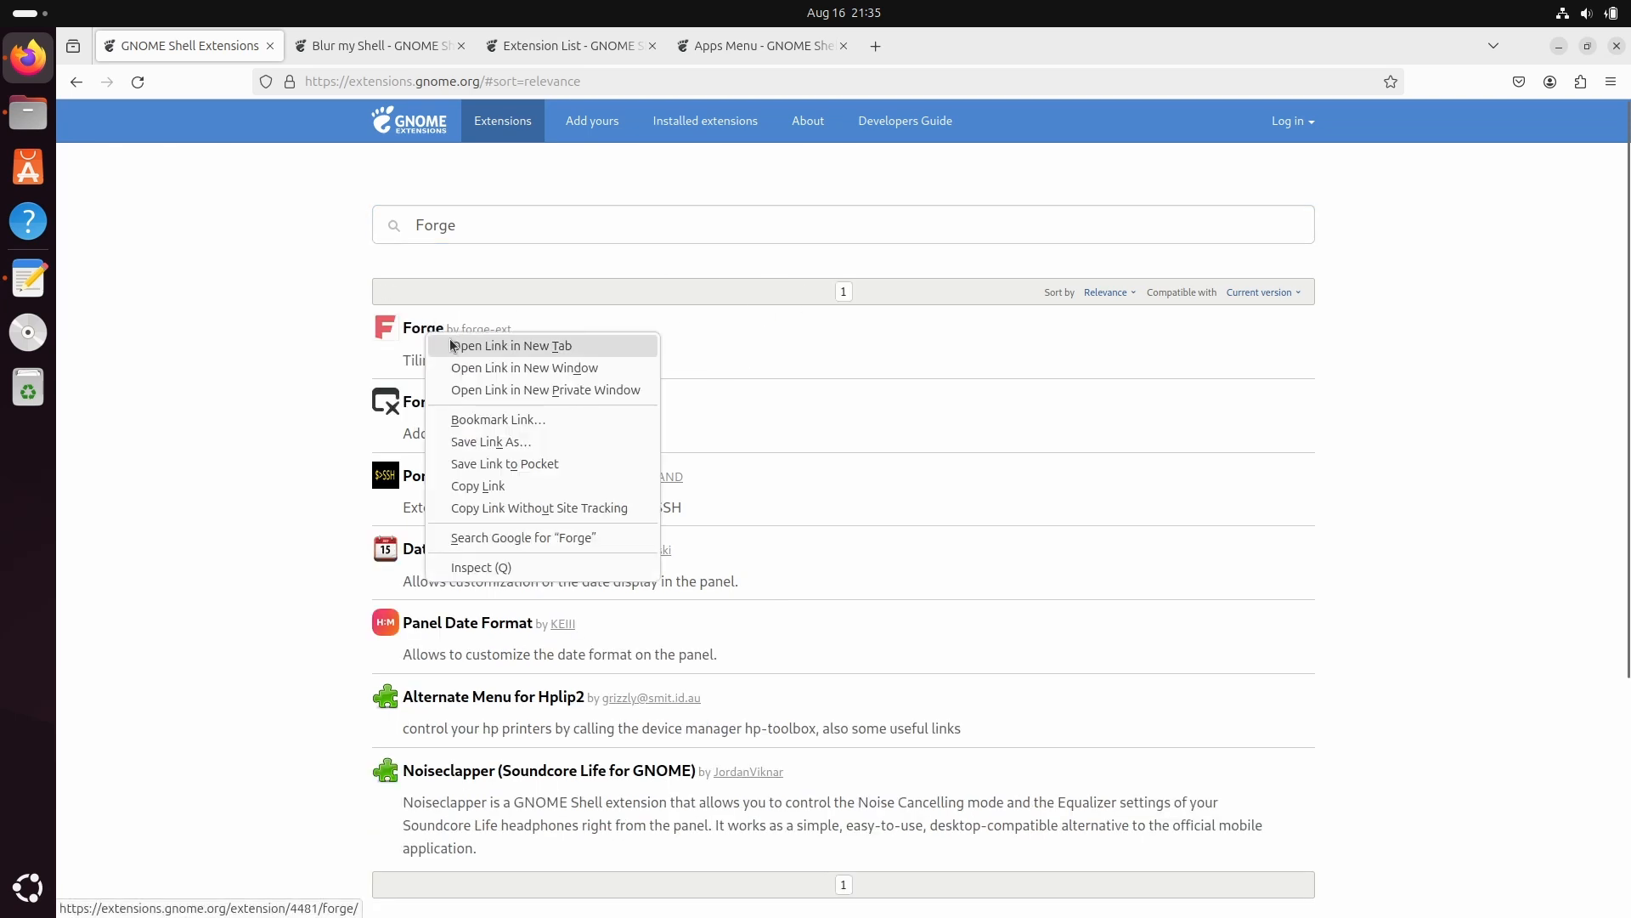
pyautogui.click(451, 345)
# Step: Search the extensions site for "Media Label and Controls" copied from extensions.txt and open the Media Label and Controls (Mpris Label) page in a new tab
pyautogui.click(28, 278)
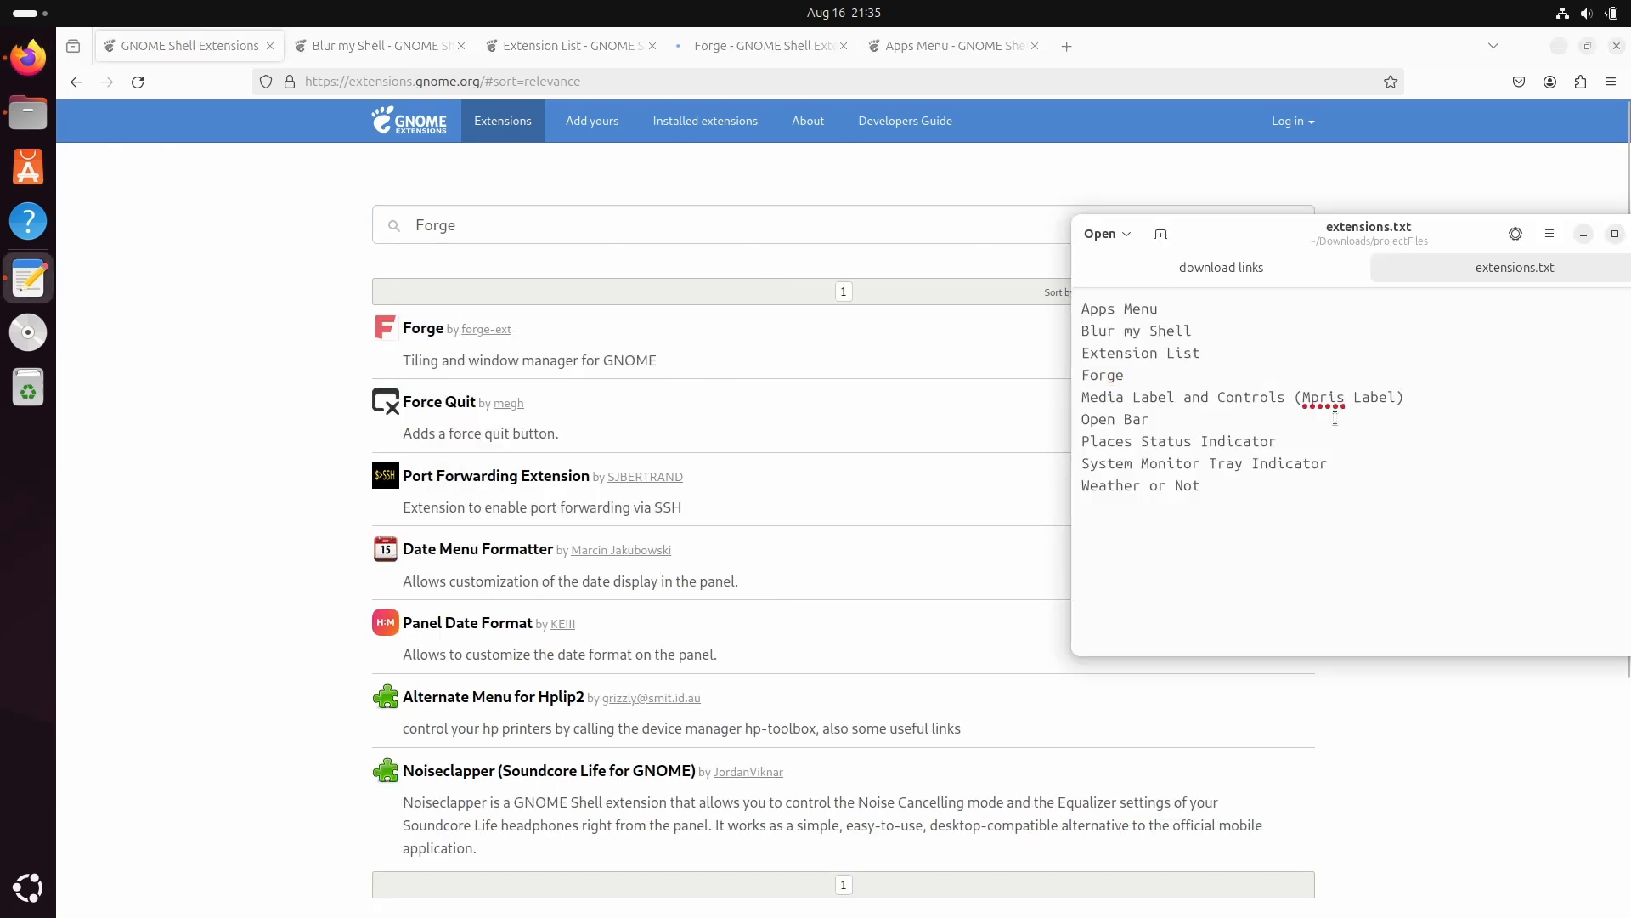
pyautogui.moveTo(1283, 399); pyautogui.dragTo(1084, 401)
pyautogui.hotkey('ctrl', 'c')
pyautogui.click(899, 305)
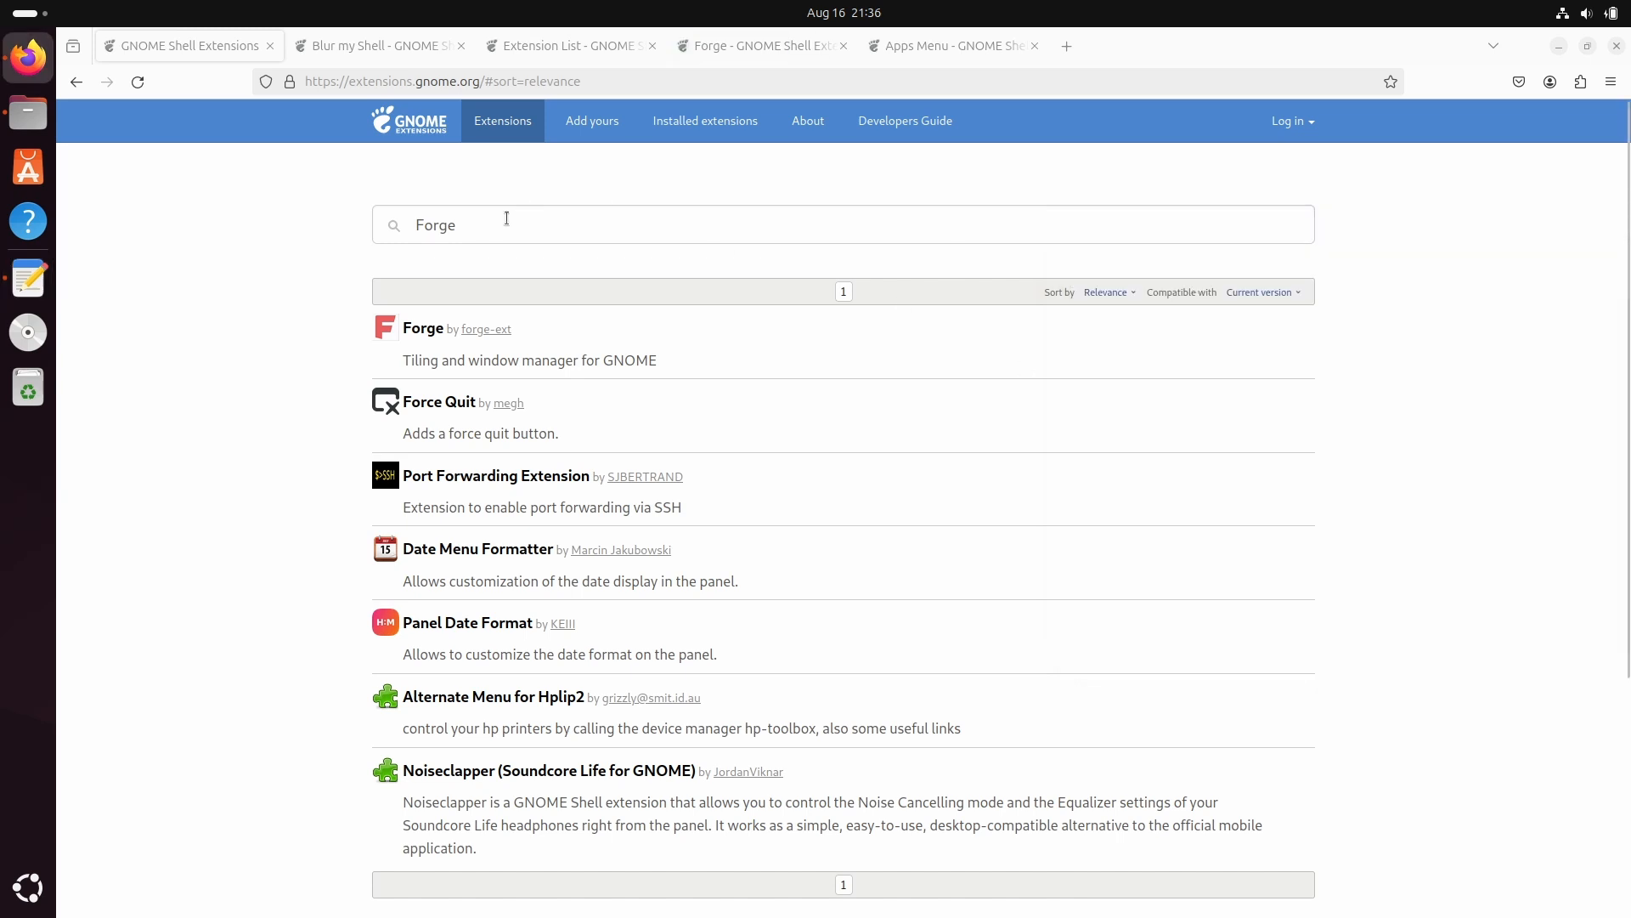
pyautogui.doubleClick(502, 223)
pyautogui.hotkey('ctrl', 'v')
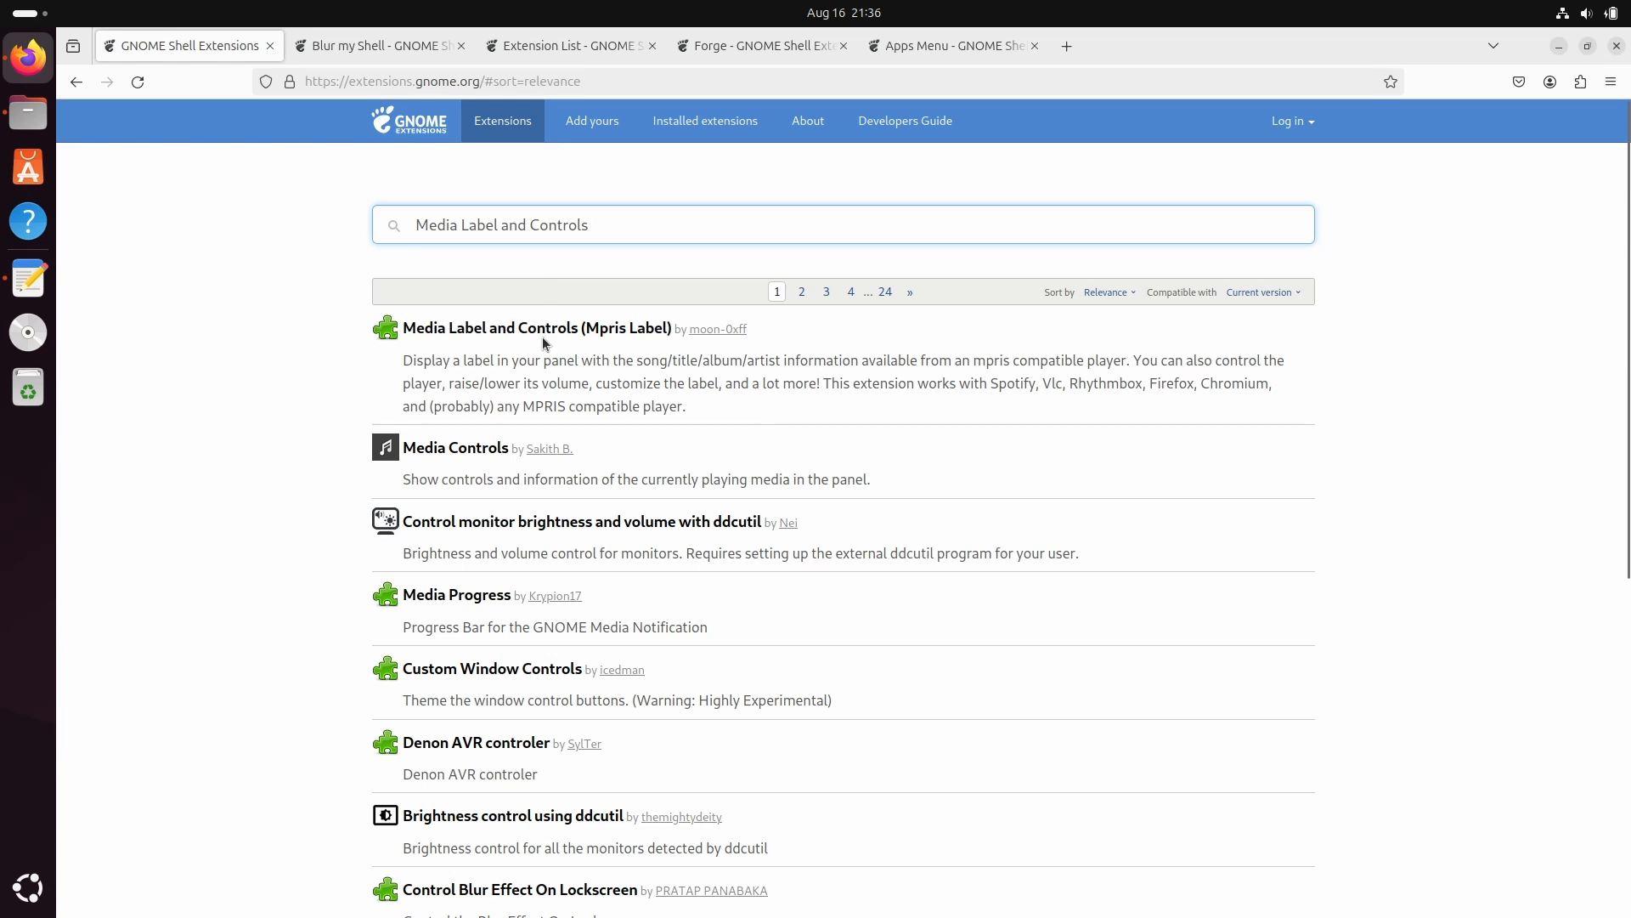
pyautogui.rightClick(545, 333)
pyautogui.click(594, 347)
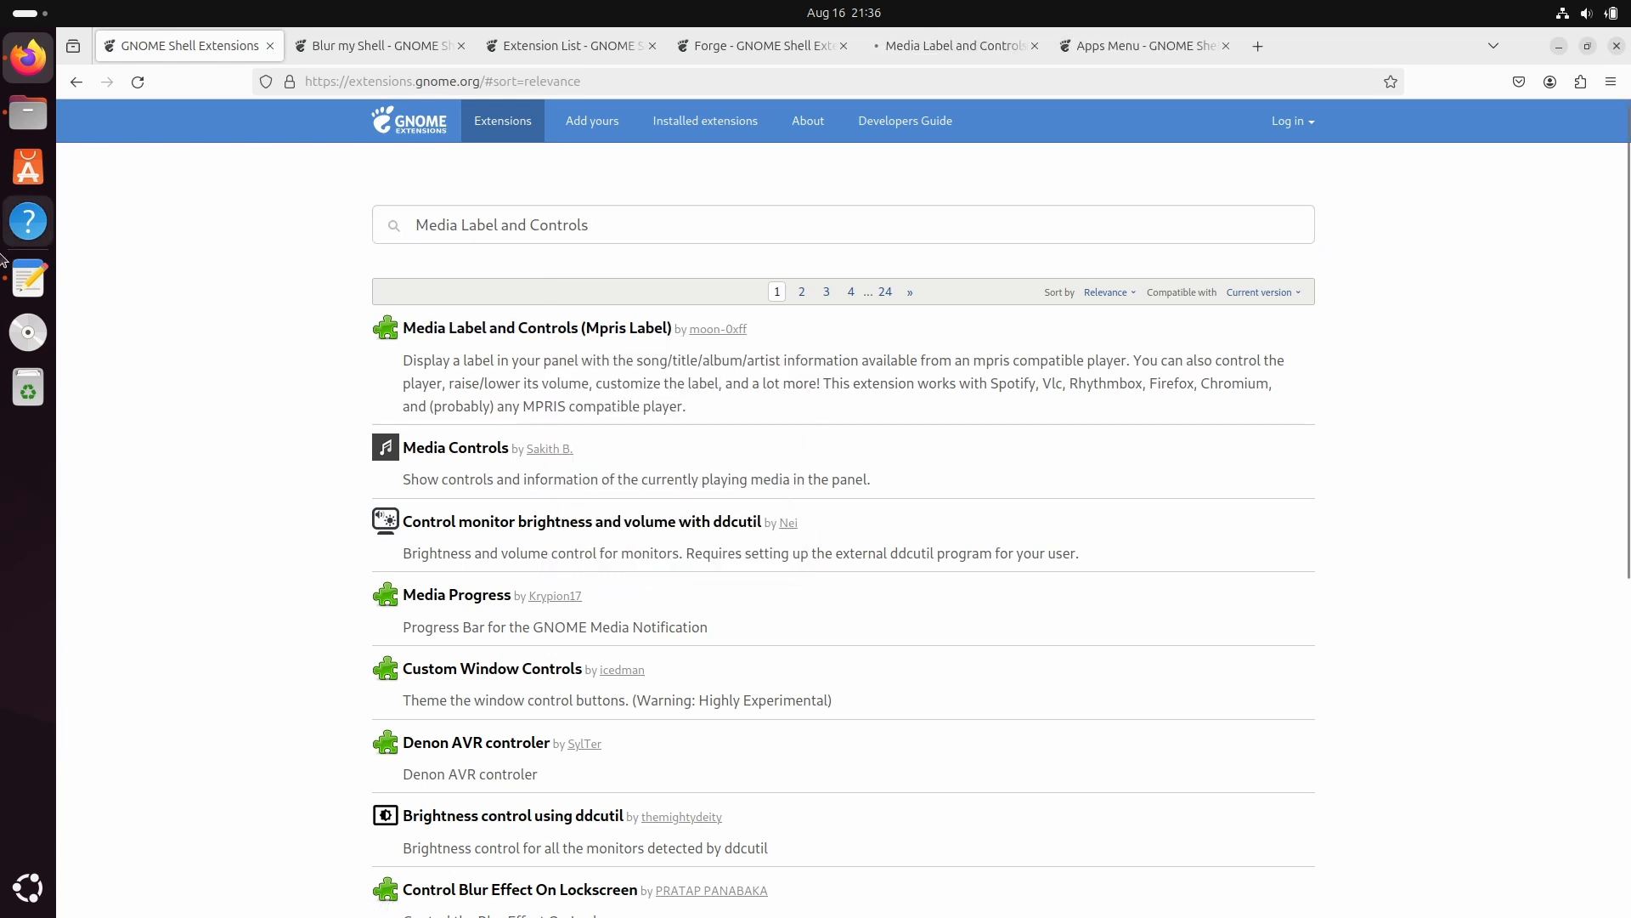
# Step: Copy "Open Bar" from extensions.txt and search the extensions site for it
pyautogui.click(28, 278)
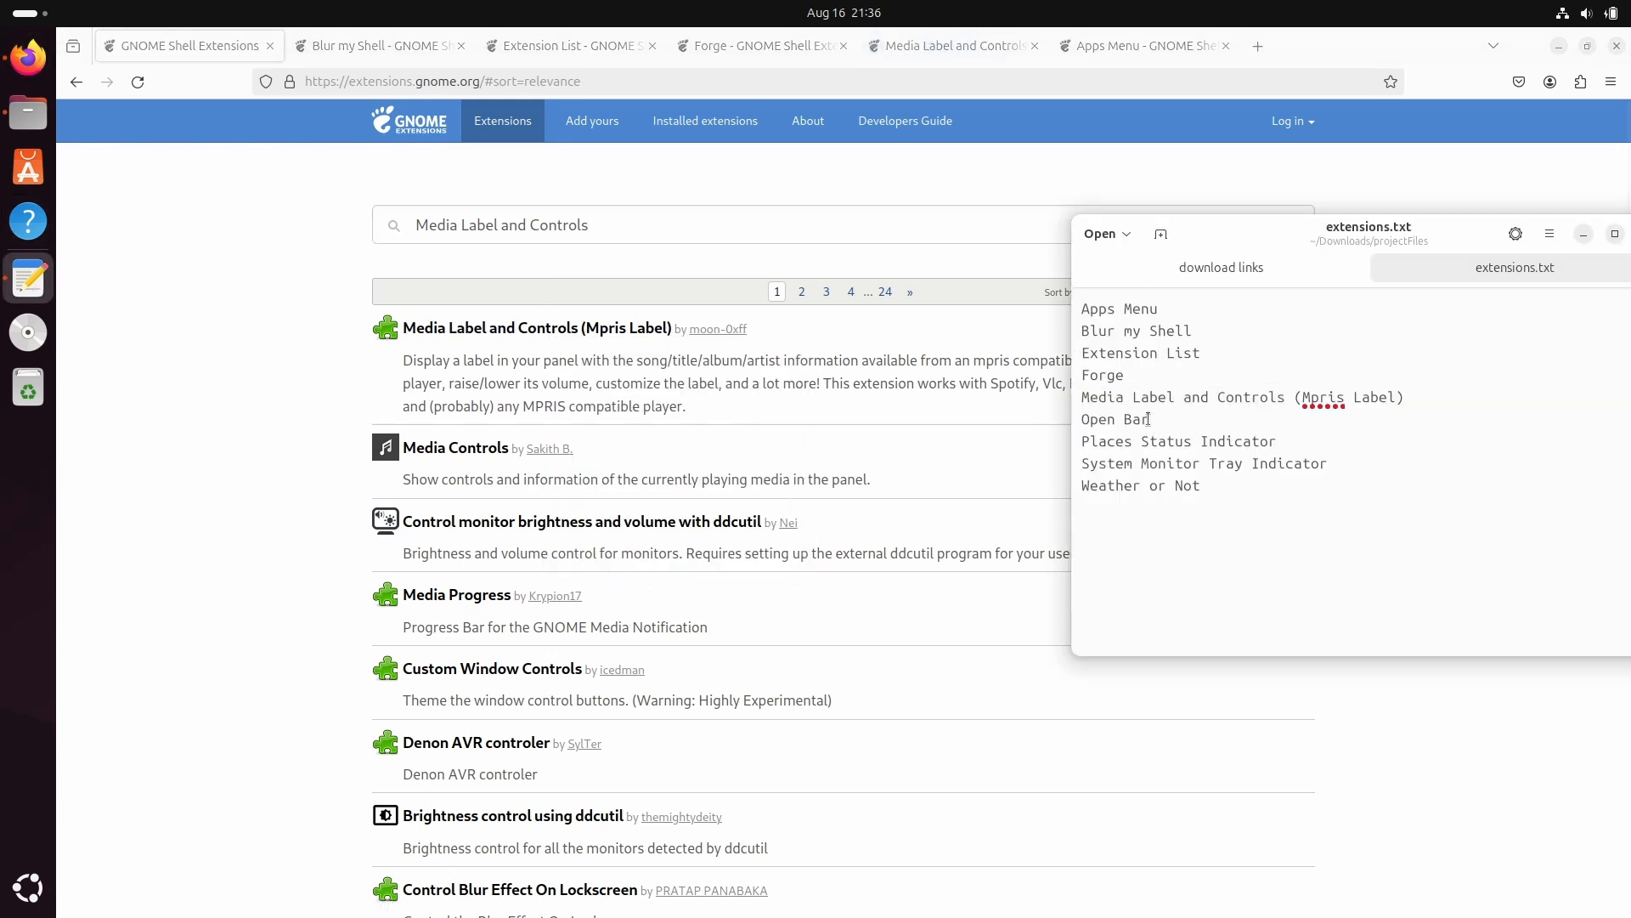
pyautogui.moveTo(1149, 420); pyautogui.dragTo(1077, 420)
pyautogui.hotkey('ctrl', 'c')
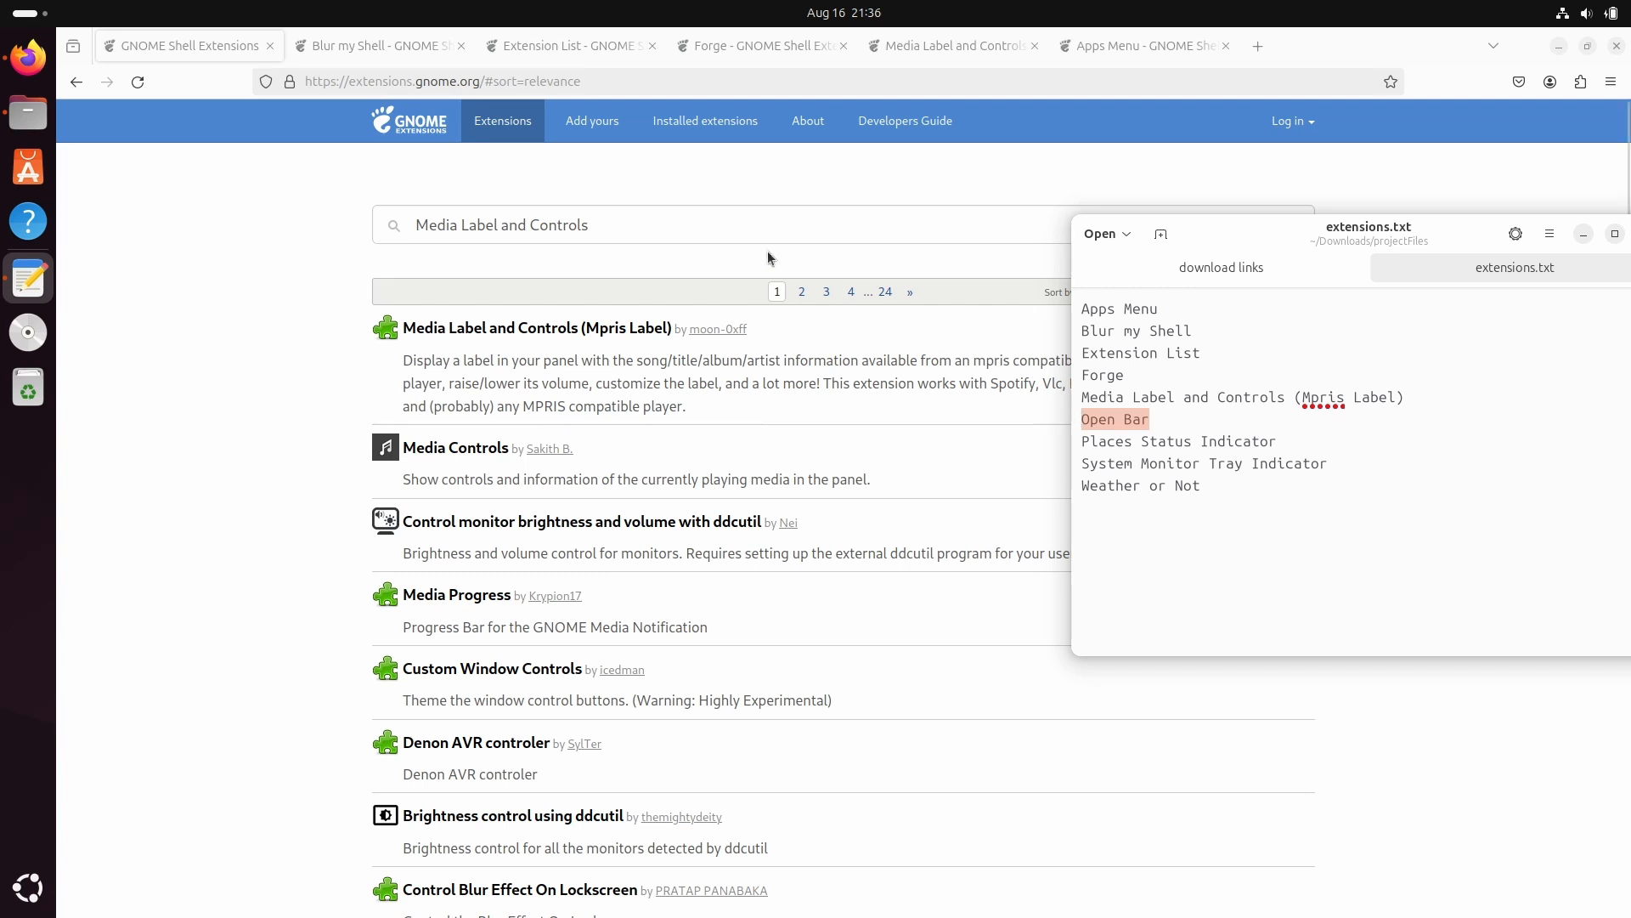
pyautogui.click(728, 225)
pyautogui.hotkey('ctrl', 'a')
pyautogui.hotkey('ctrl', 'v')
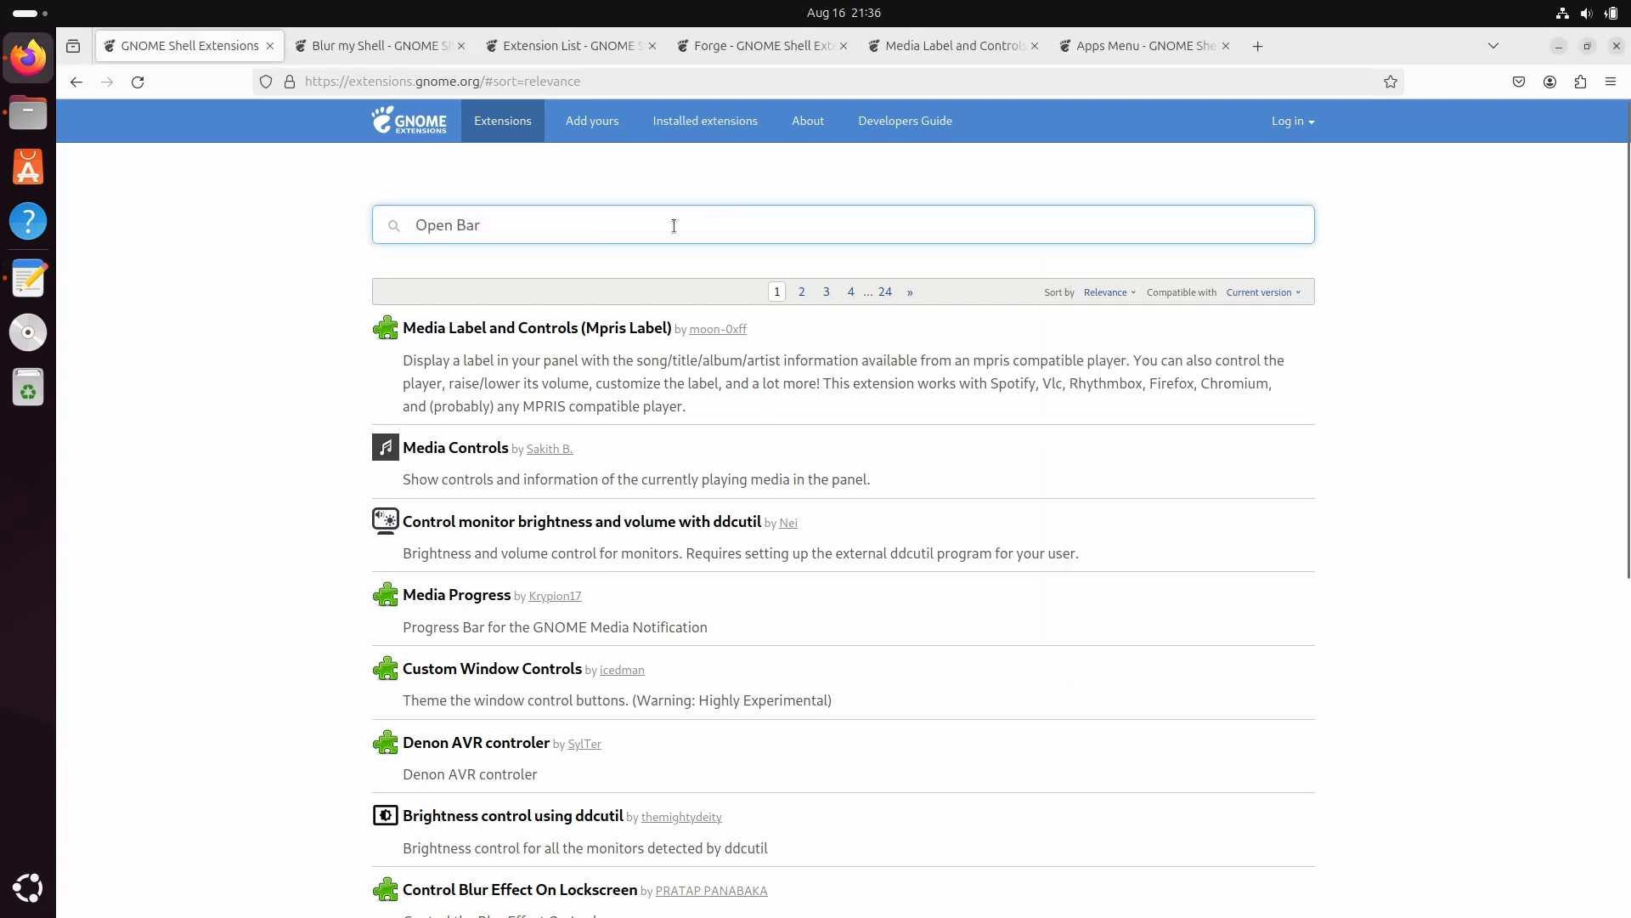
# Step: Copy "Places Status Indicator" from extensions.txt and open the Open Bar search result in a new tab
pyautogui.click(28, 278)
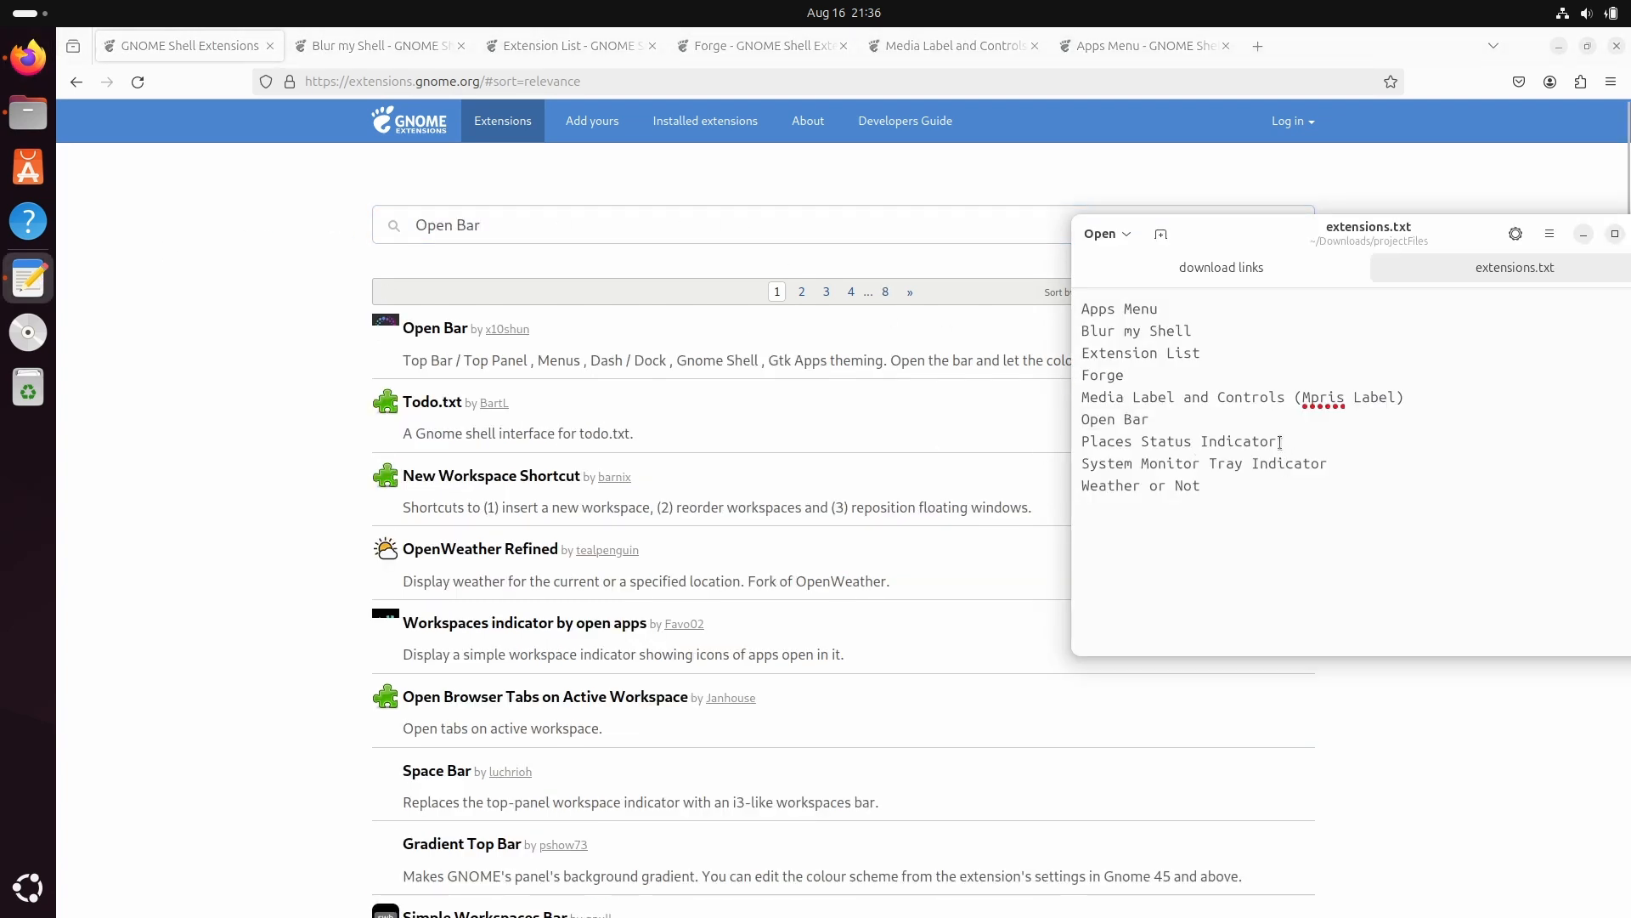
pyautogui.moveTo(1279, 443); pyautogui.dragTo(1073, 442)
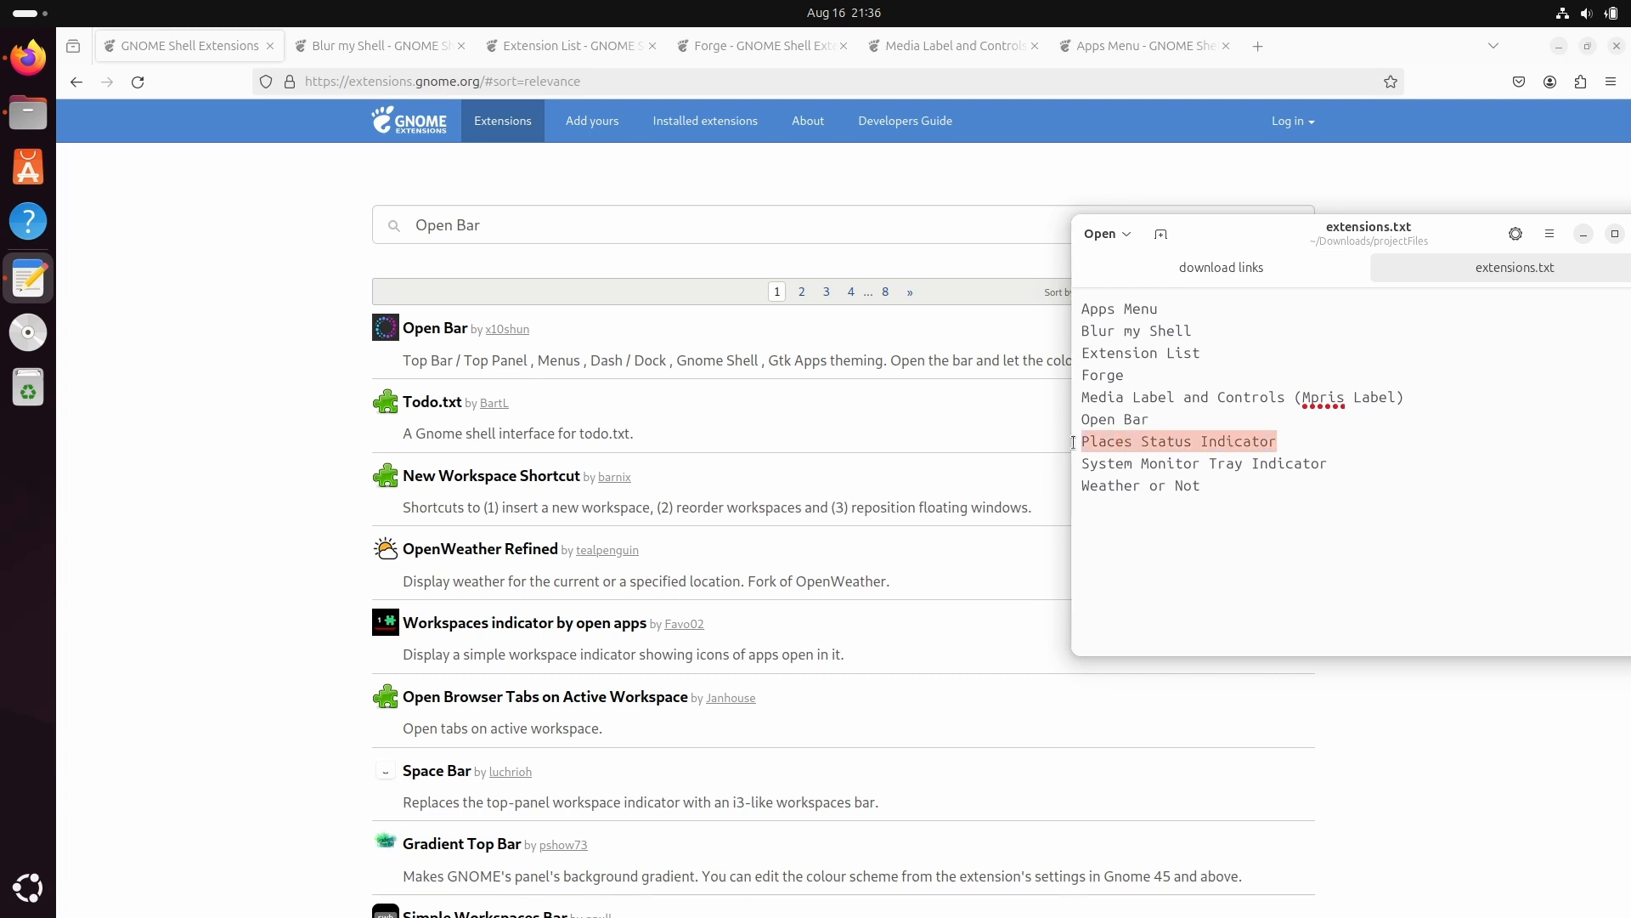
pyautogui.rightClick(435, 332)
pyautogui.click(510, 345)
# Step: Search the extensions site for "Places Status Indicator" and open its page in a new tab
pyautogui.tripleClick(502, 223)
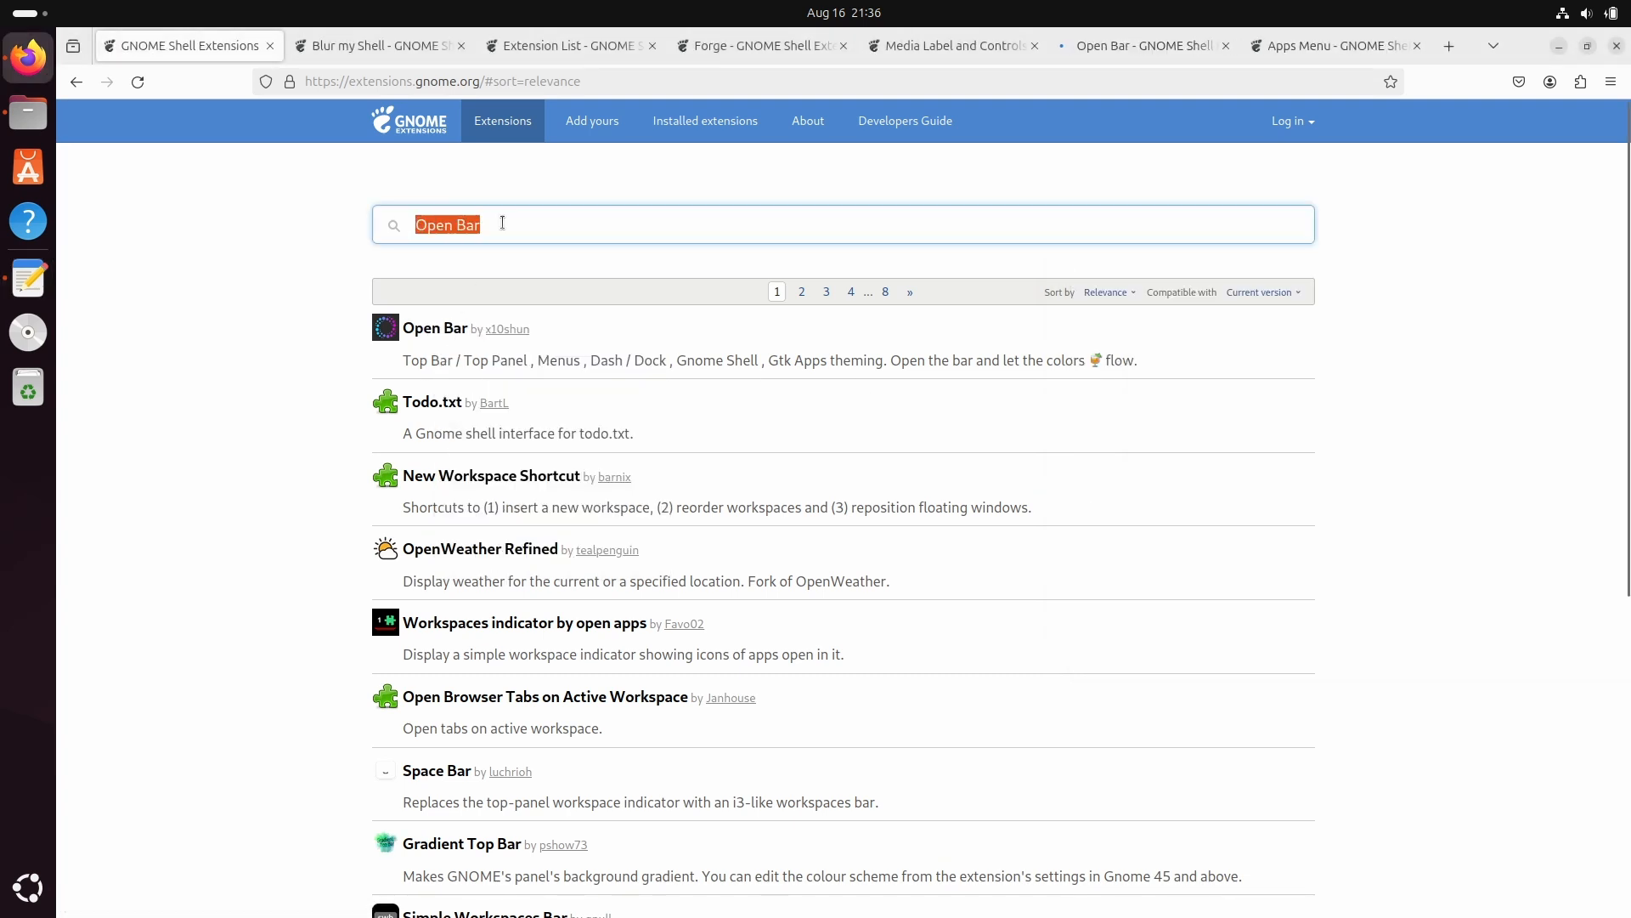
pyautogui.hotkey('ctrl', 'v')
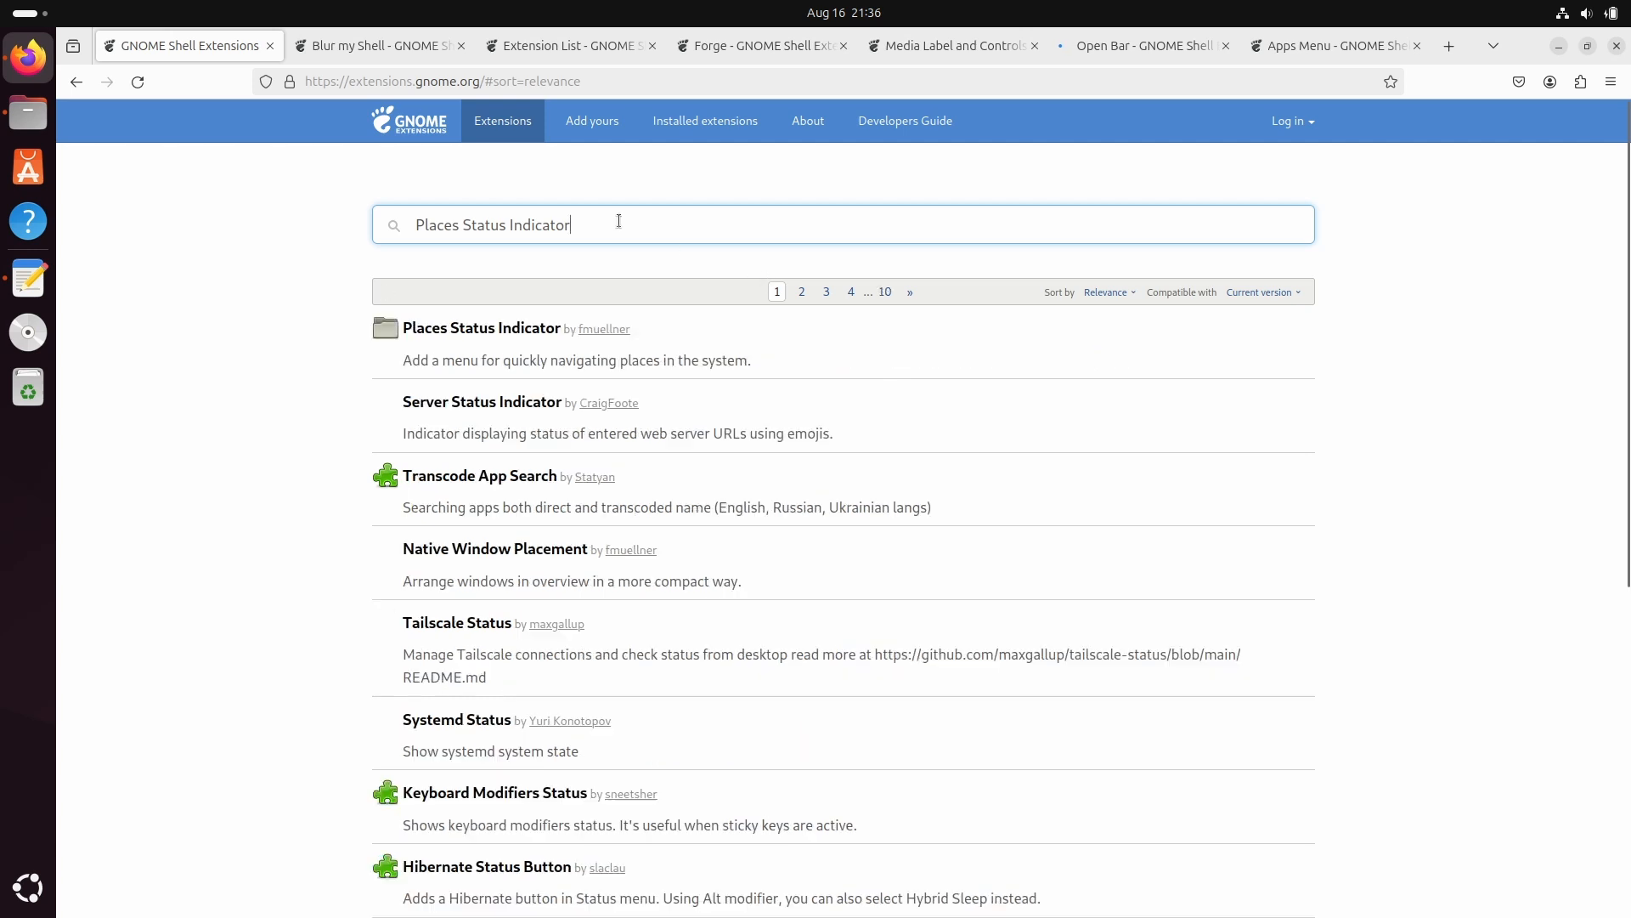
pyautogui.click(28, 279)
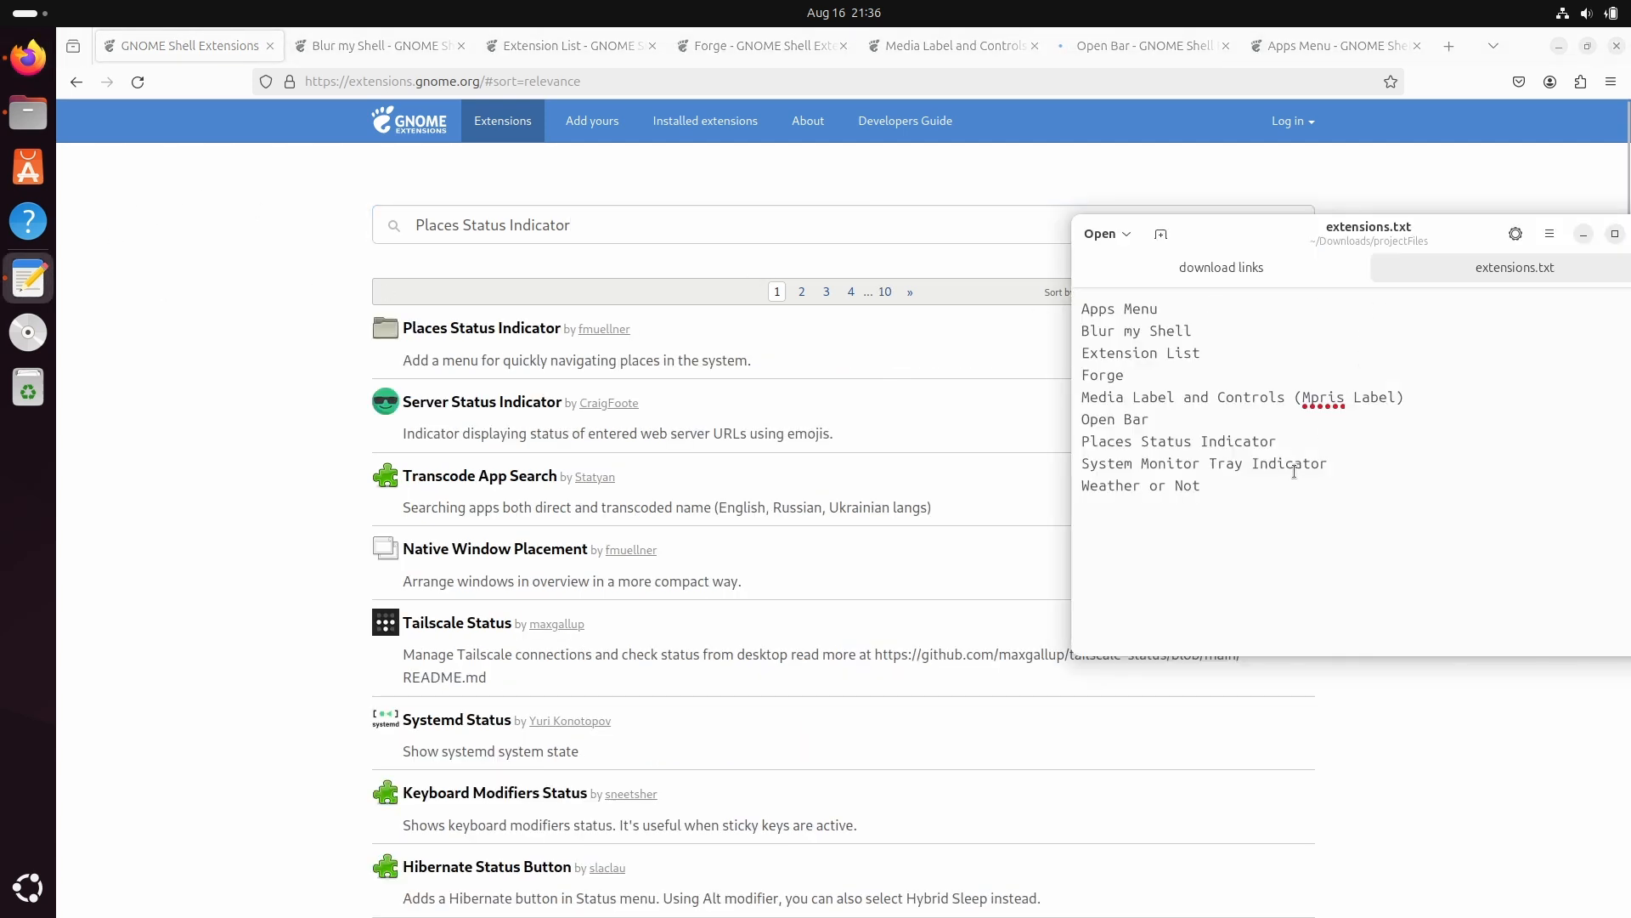
pyautogui.rightClick(536, 333)
pyautogui.click(575, 350)
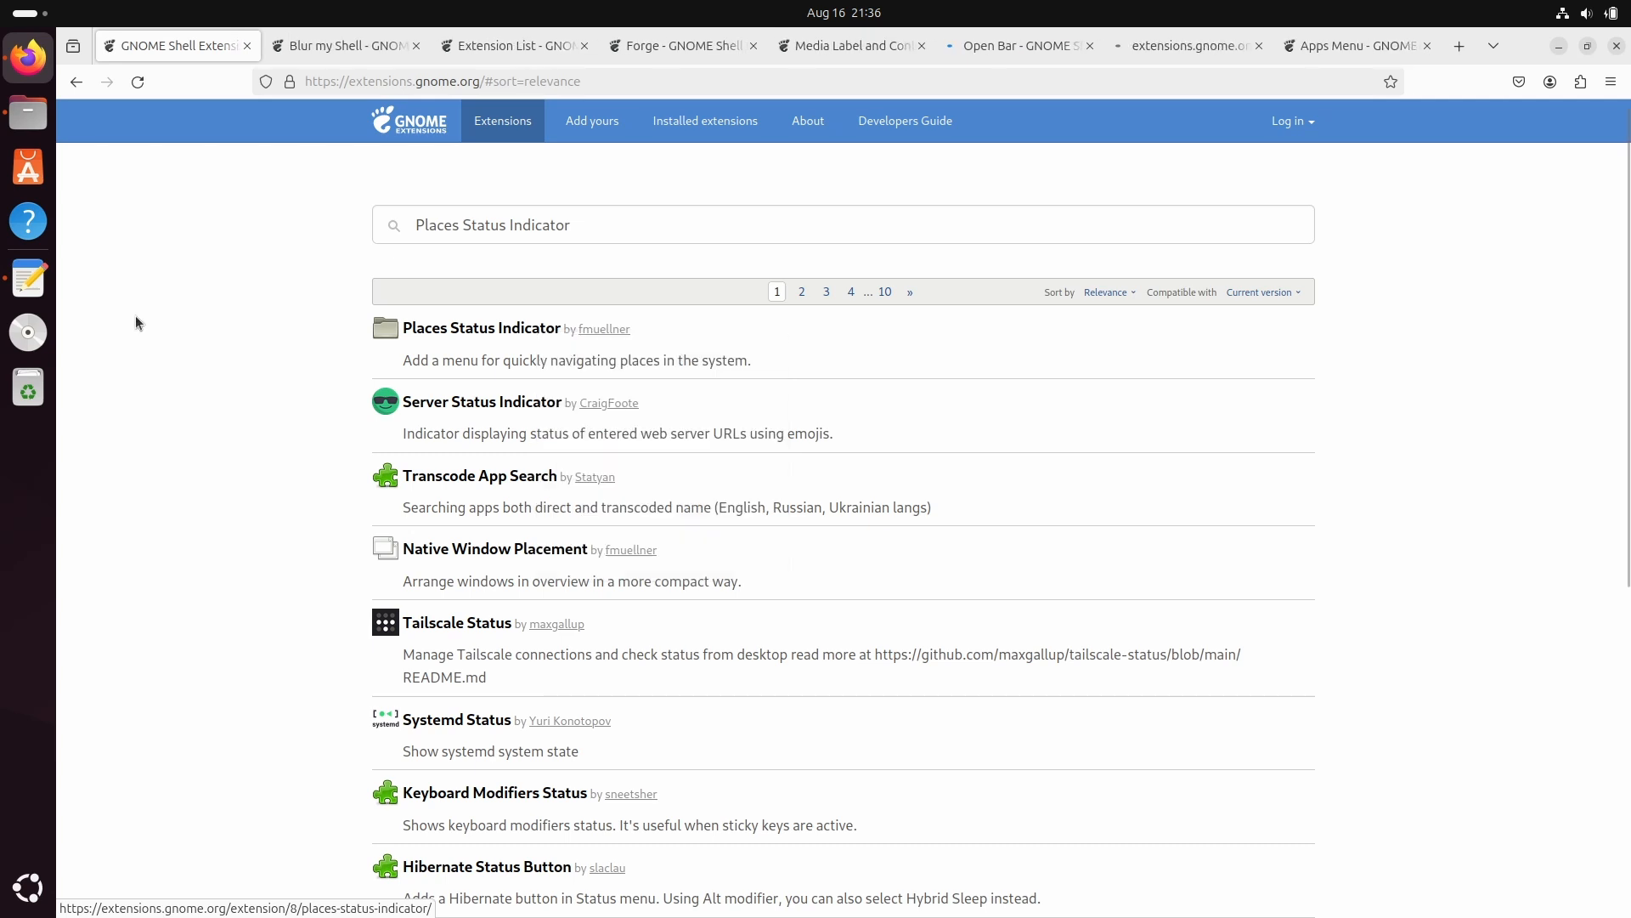
# Step: Copy "System Monitor Tray Indicator" from extensions.txt, search the extensions site for it, and open its page in a new tab
pyautogui.click(28, 279)
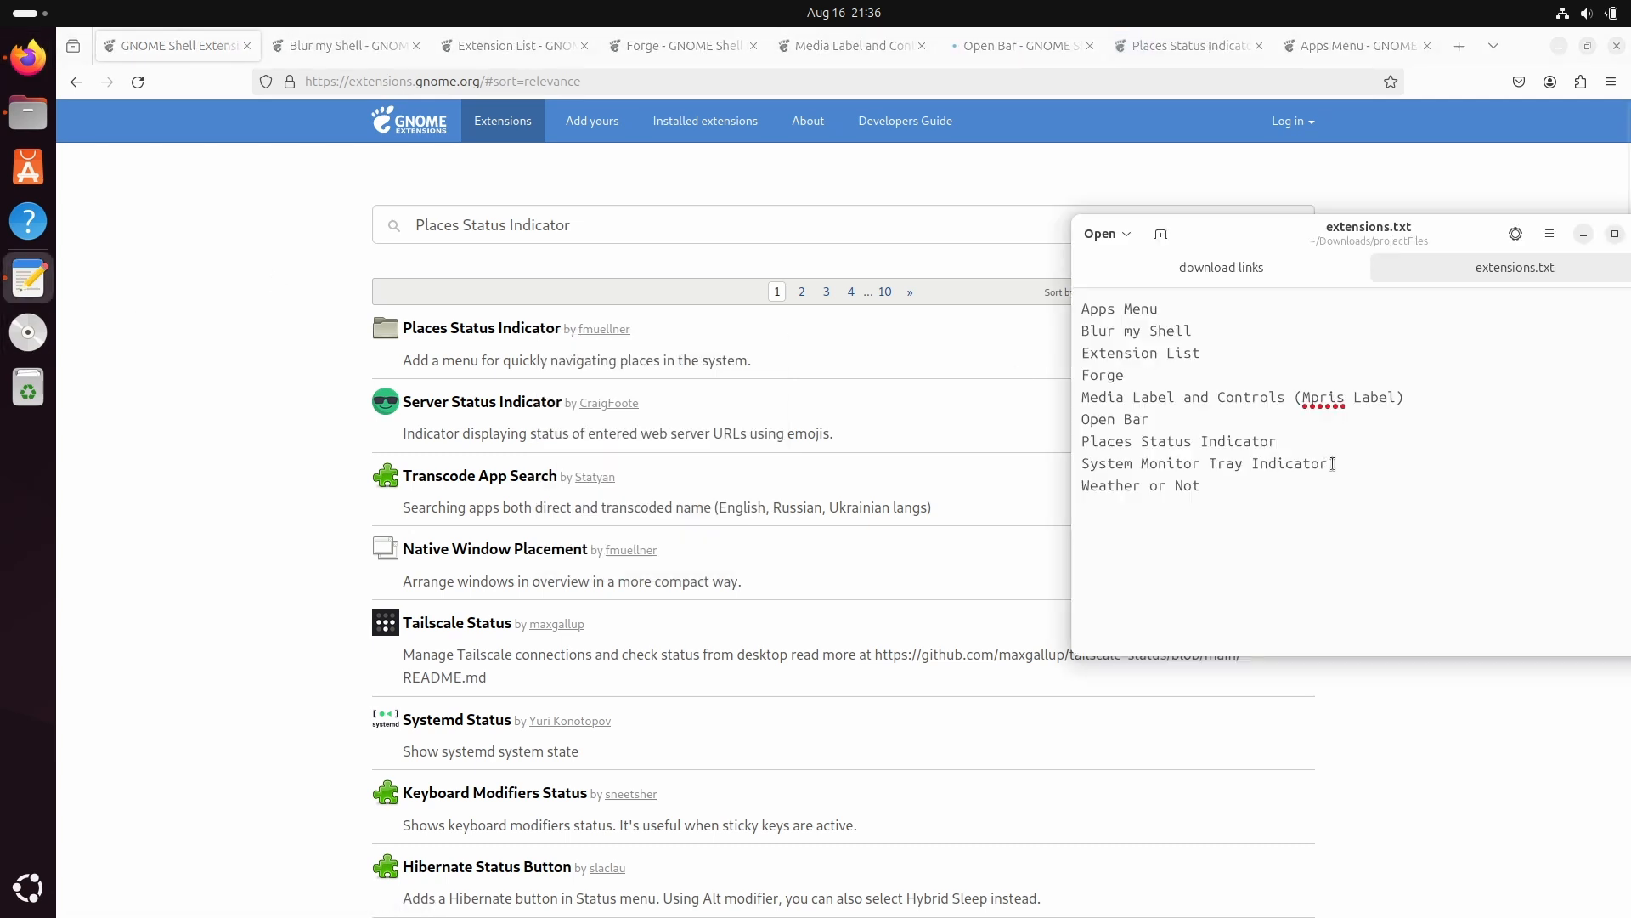
pyautogui.moveTo(1328, 463); pyautogui.dragTo(1083, 458)
pyautogui.hotkey('ctrl', 'c')
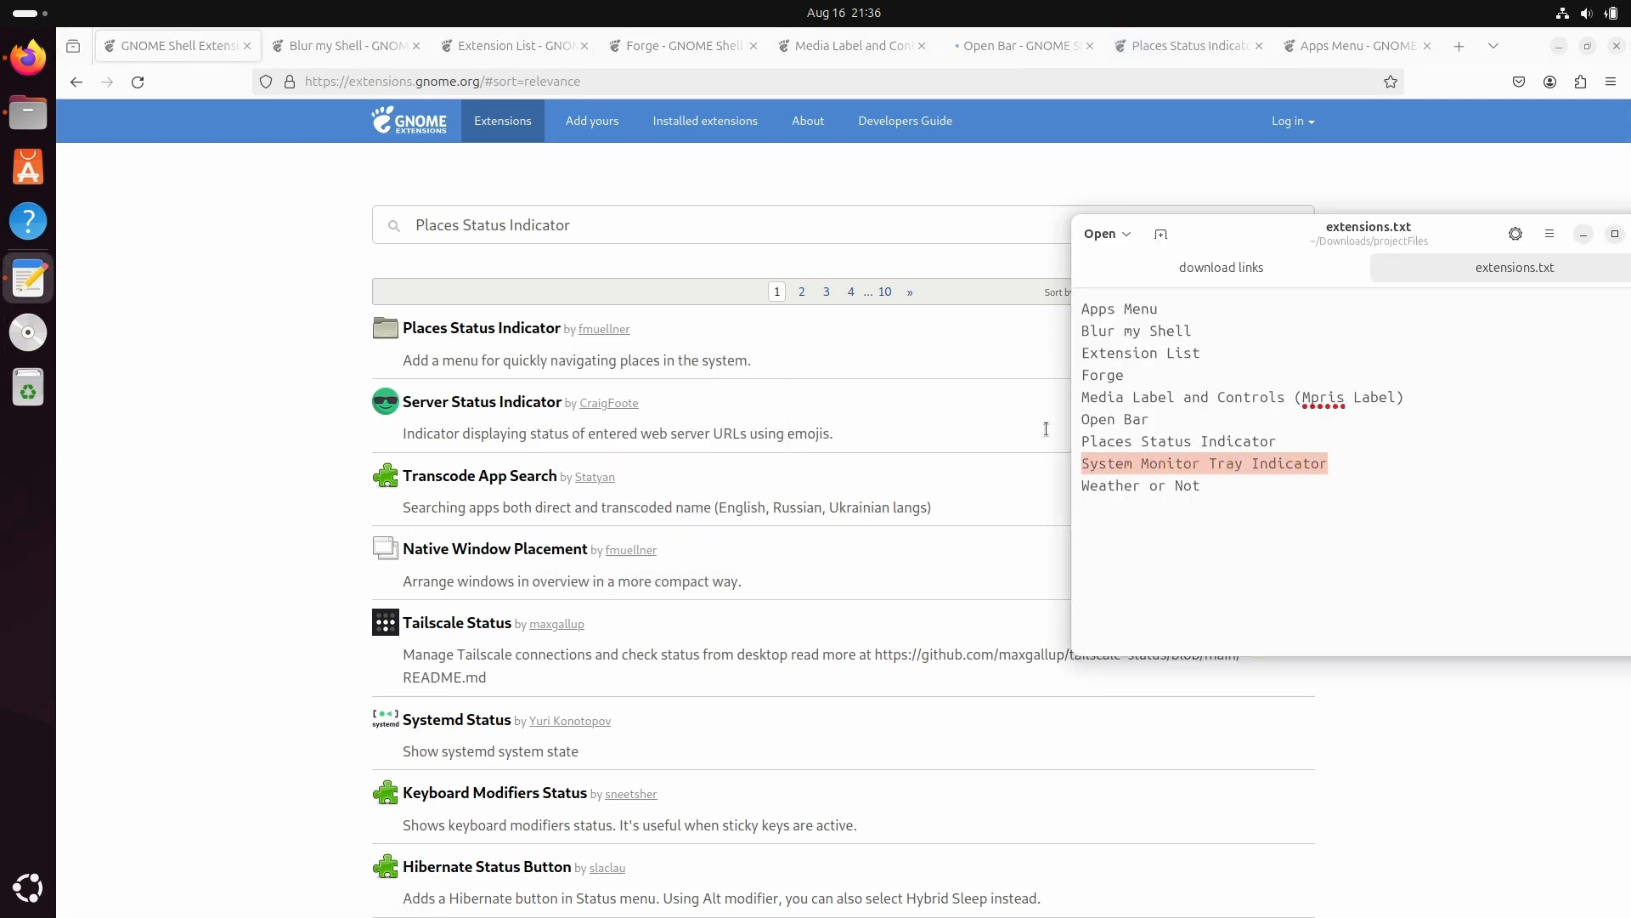
pyautogui.click(736, 217)
pyautogui.hotkey('ctrl', 'a')
pyautogui.hotkey('ctrl', 'v')
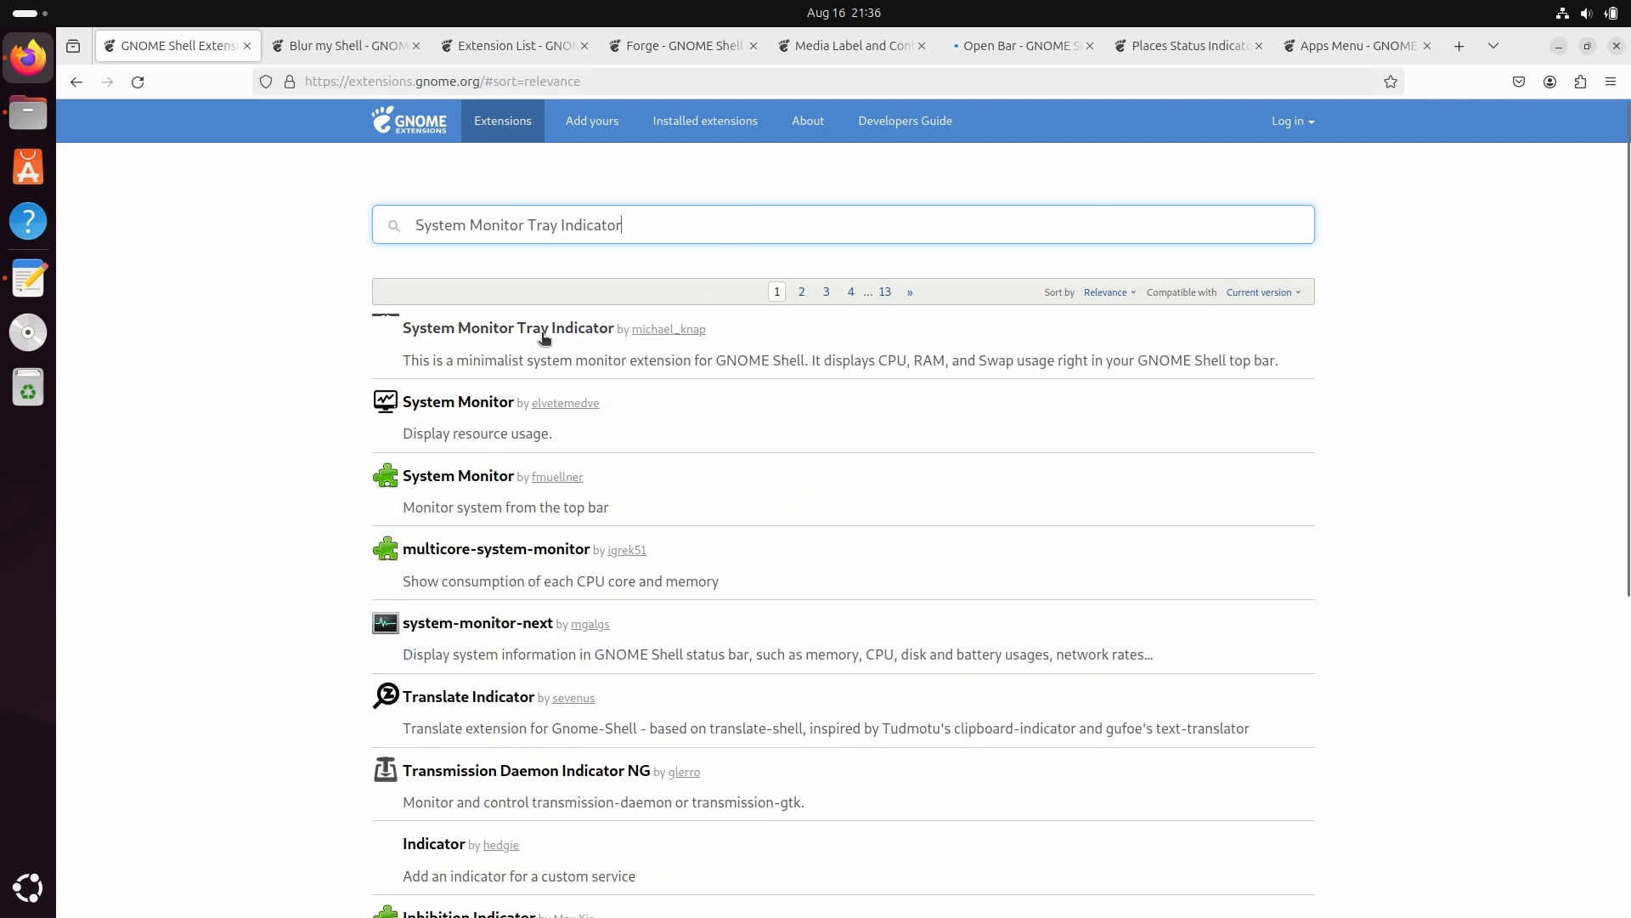
pyautogui.rightClick(544, 335)
pyautogui.click(578, 351)
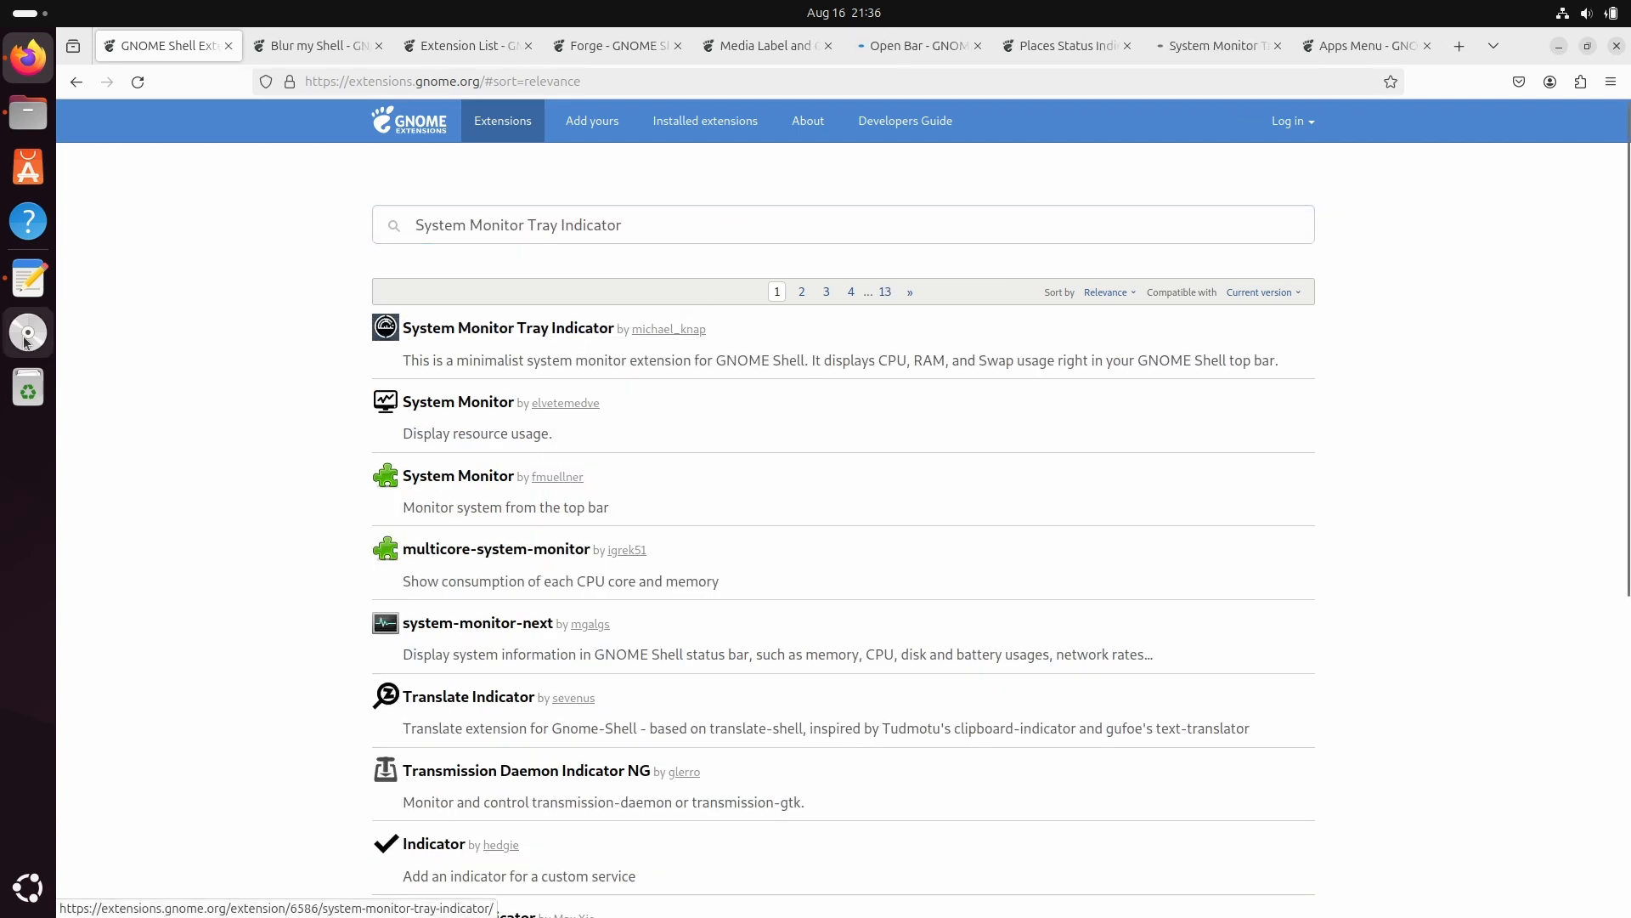
# Step: Copy "Weather or Not" from extensions.txt, search the extensions site for it, and open its page in a new tab
pyautogui.click(32, 293)
pyautogui.click(1261, 462)
pyautogui.moveTo(1208, 493); pyautogui.dragTo(1083, 492)
pyautogui.hotkey('ctrl', 'c')
pyautogui.tripleClick(636, 223)
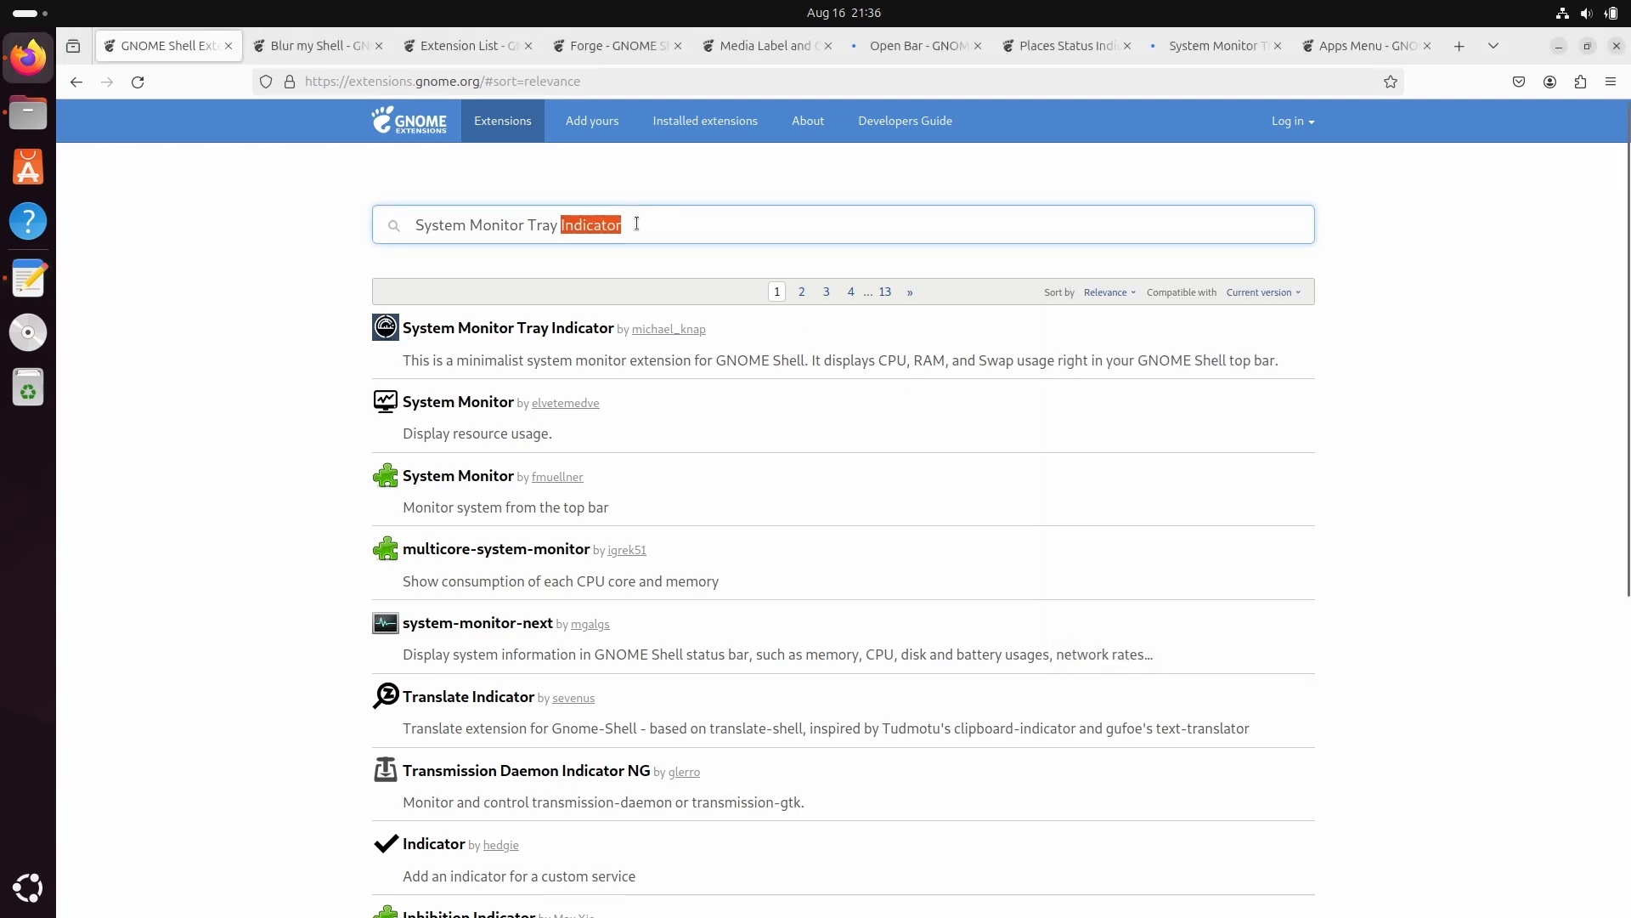
pyautogui.hotkey('ctrl', 'v')
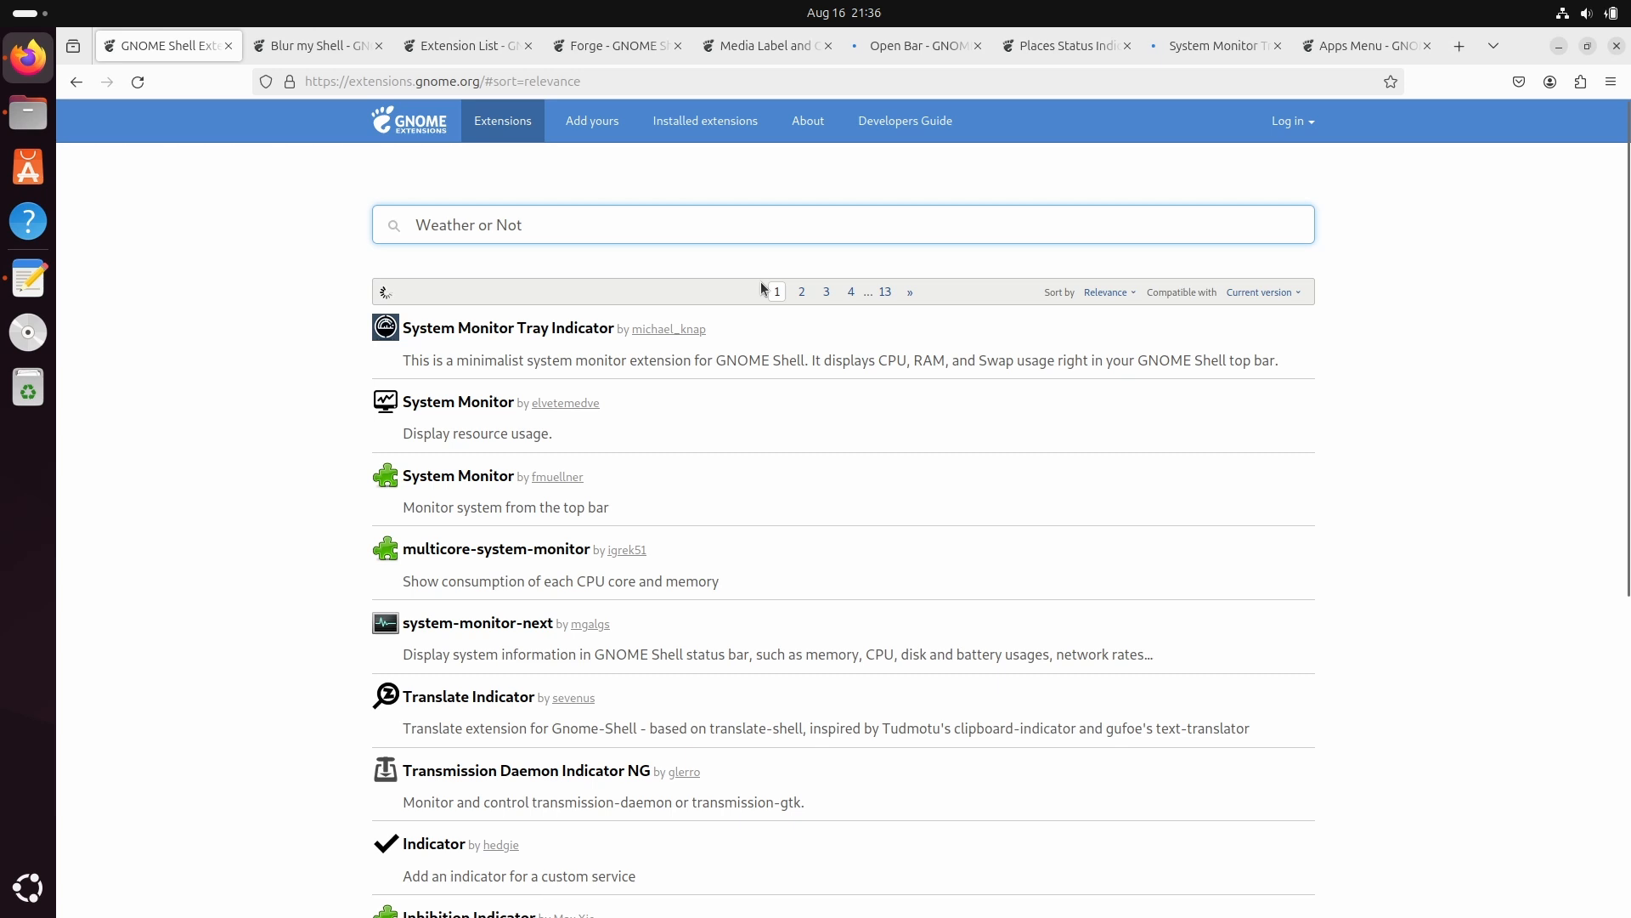
pyautogui.rightClick(481, 333)
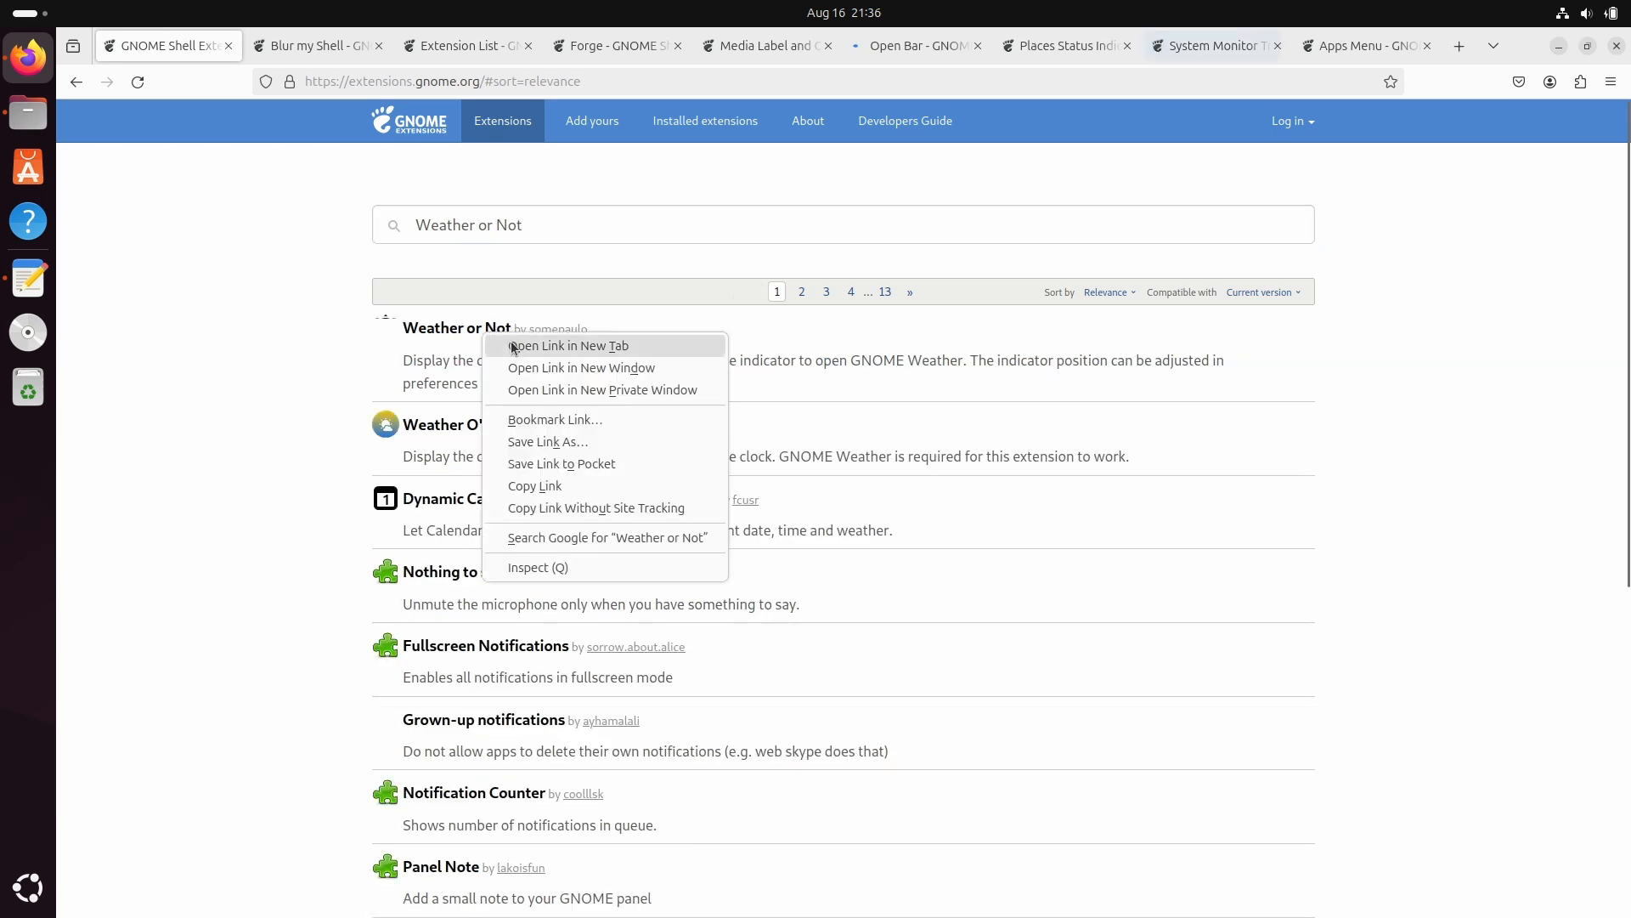
pyautogui.click(514, 345)
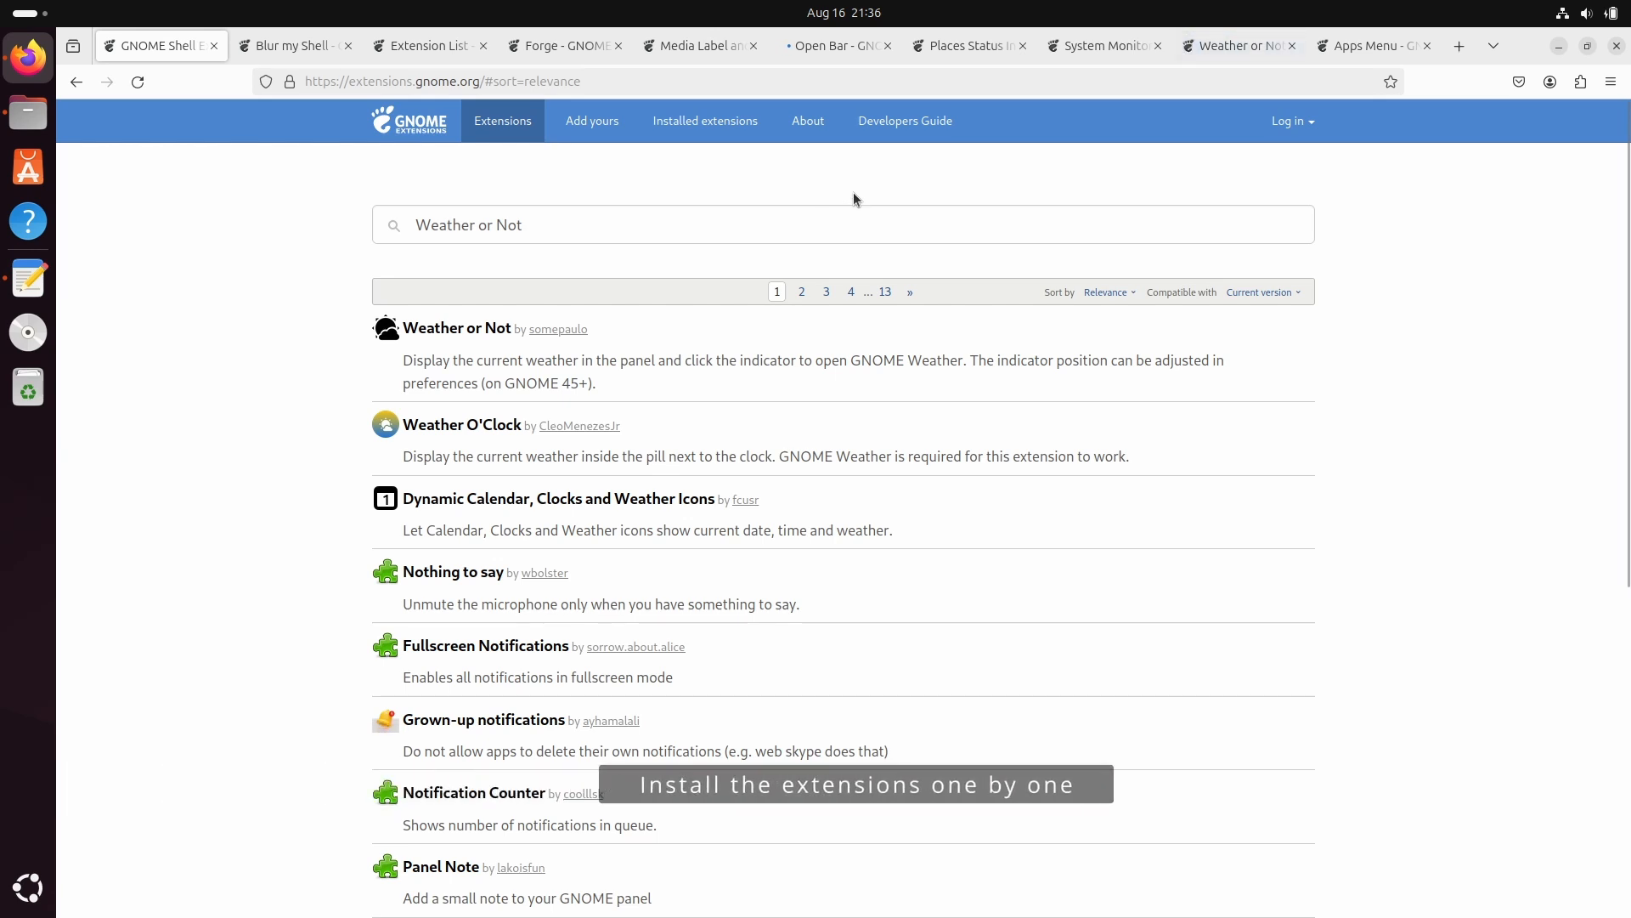
# Step: Close the extension search page, then install the Extension List extension from its page and close that page
pyautogui.click(213, 46)
pyautogui.click(276, 46)
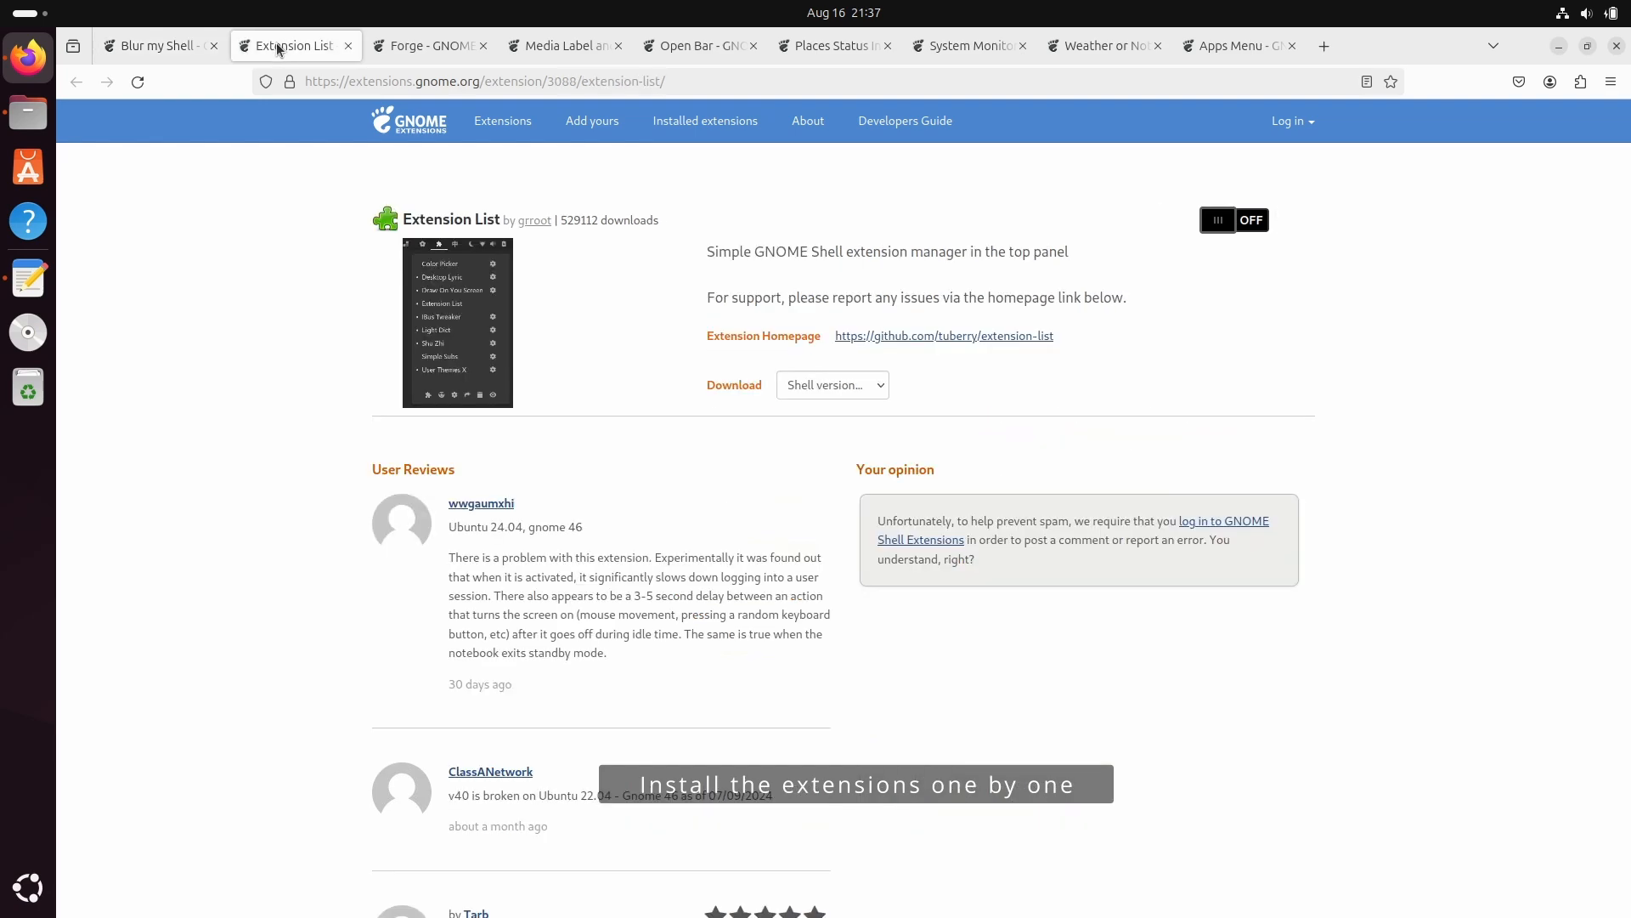
pyautogui.click(1247, 221)
pyautogui.click(966, 521)
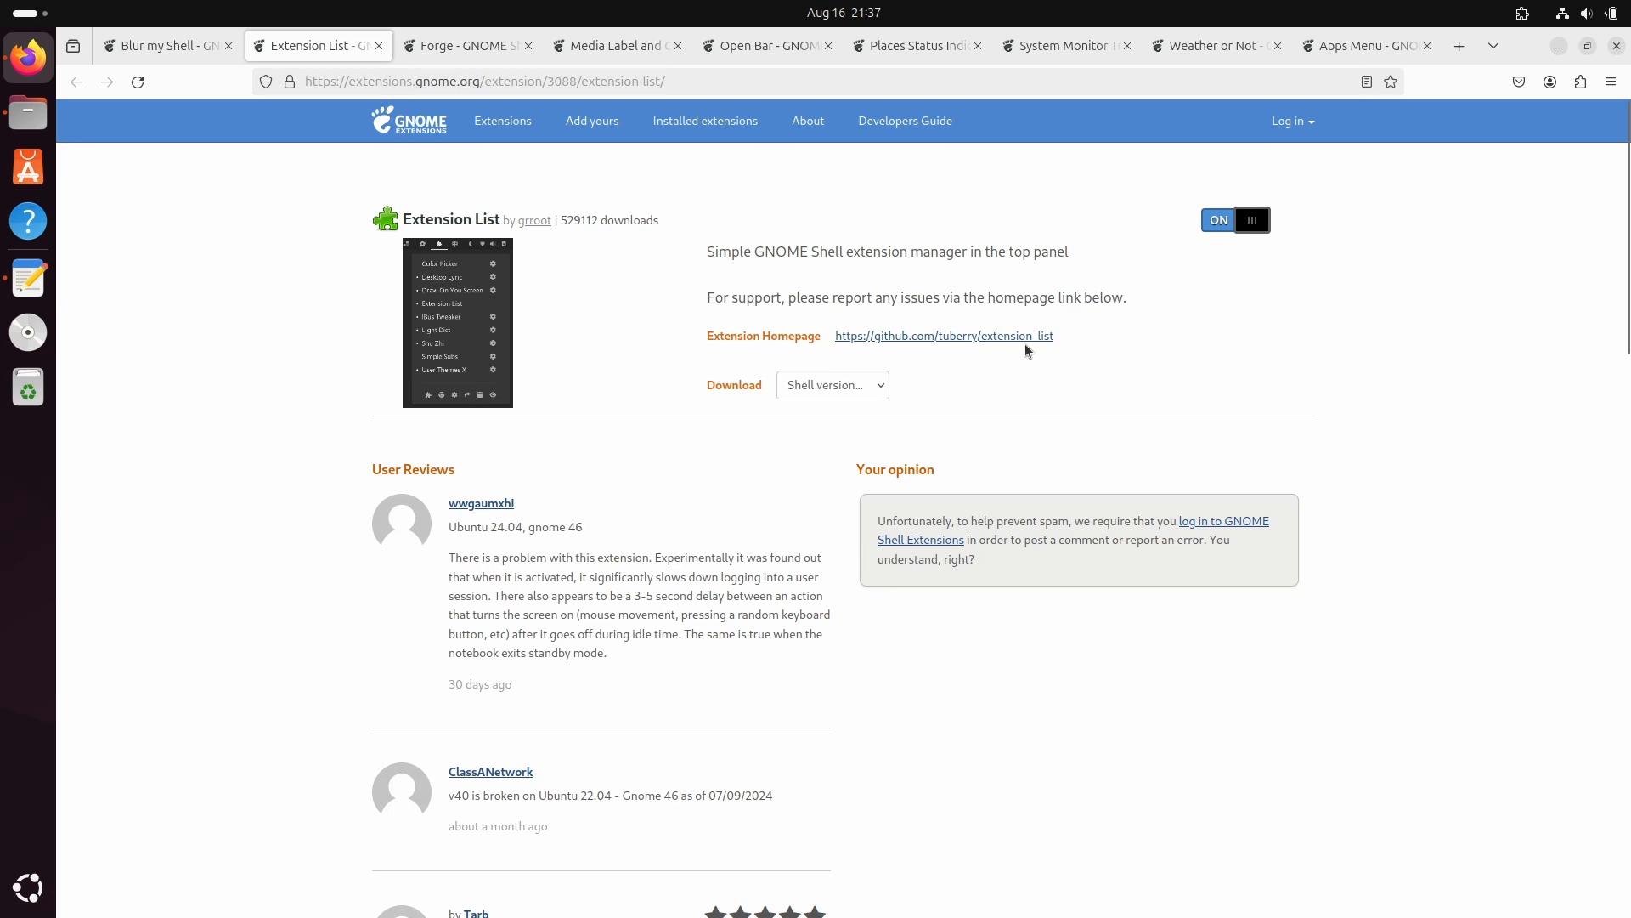
pyautogui.click(379, 46)
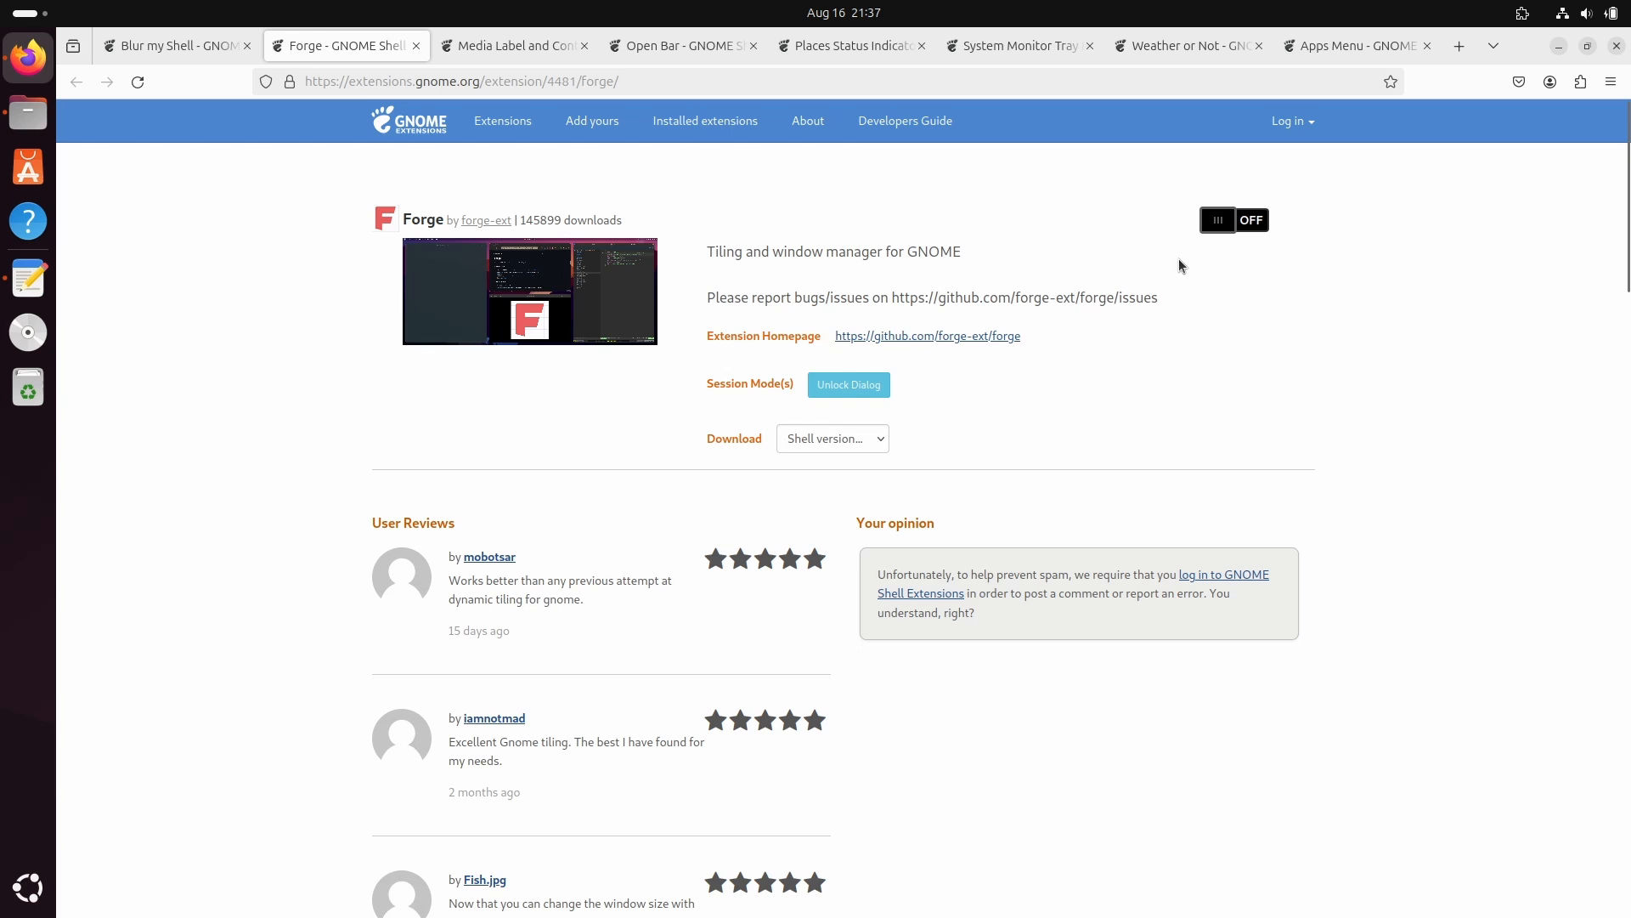
# Step: Install the Forge extension and close its page along with the file manager and text editor windows
pyautogui.click(1247, 223)
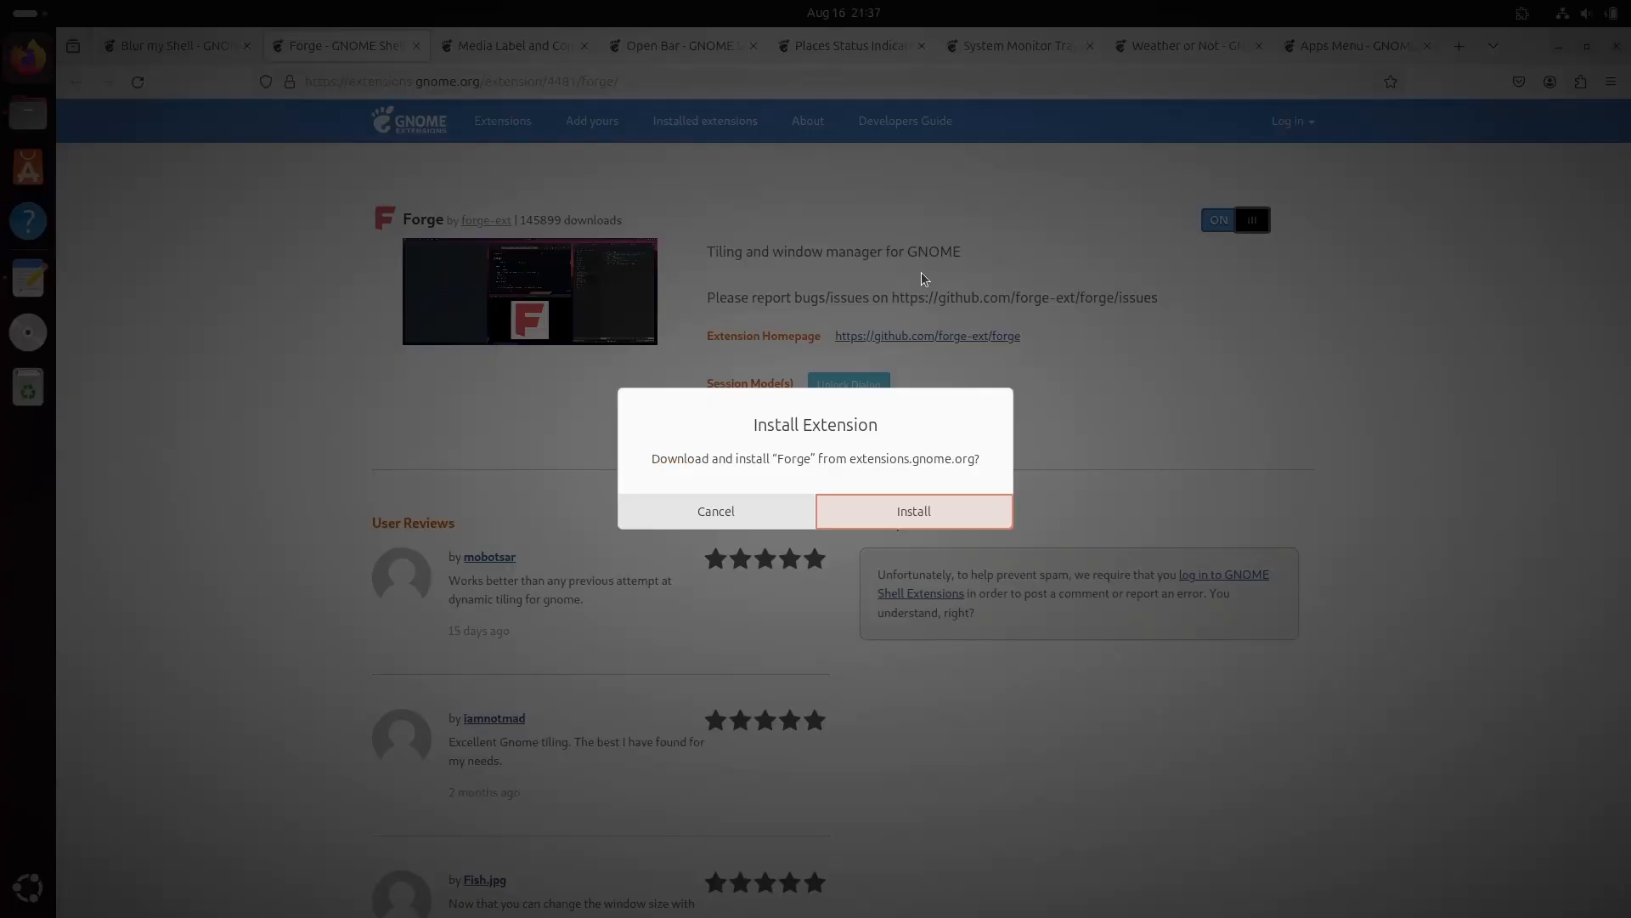
pyautogui.click(868, 516)
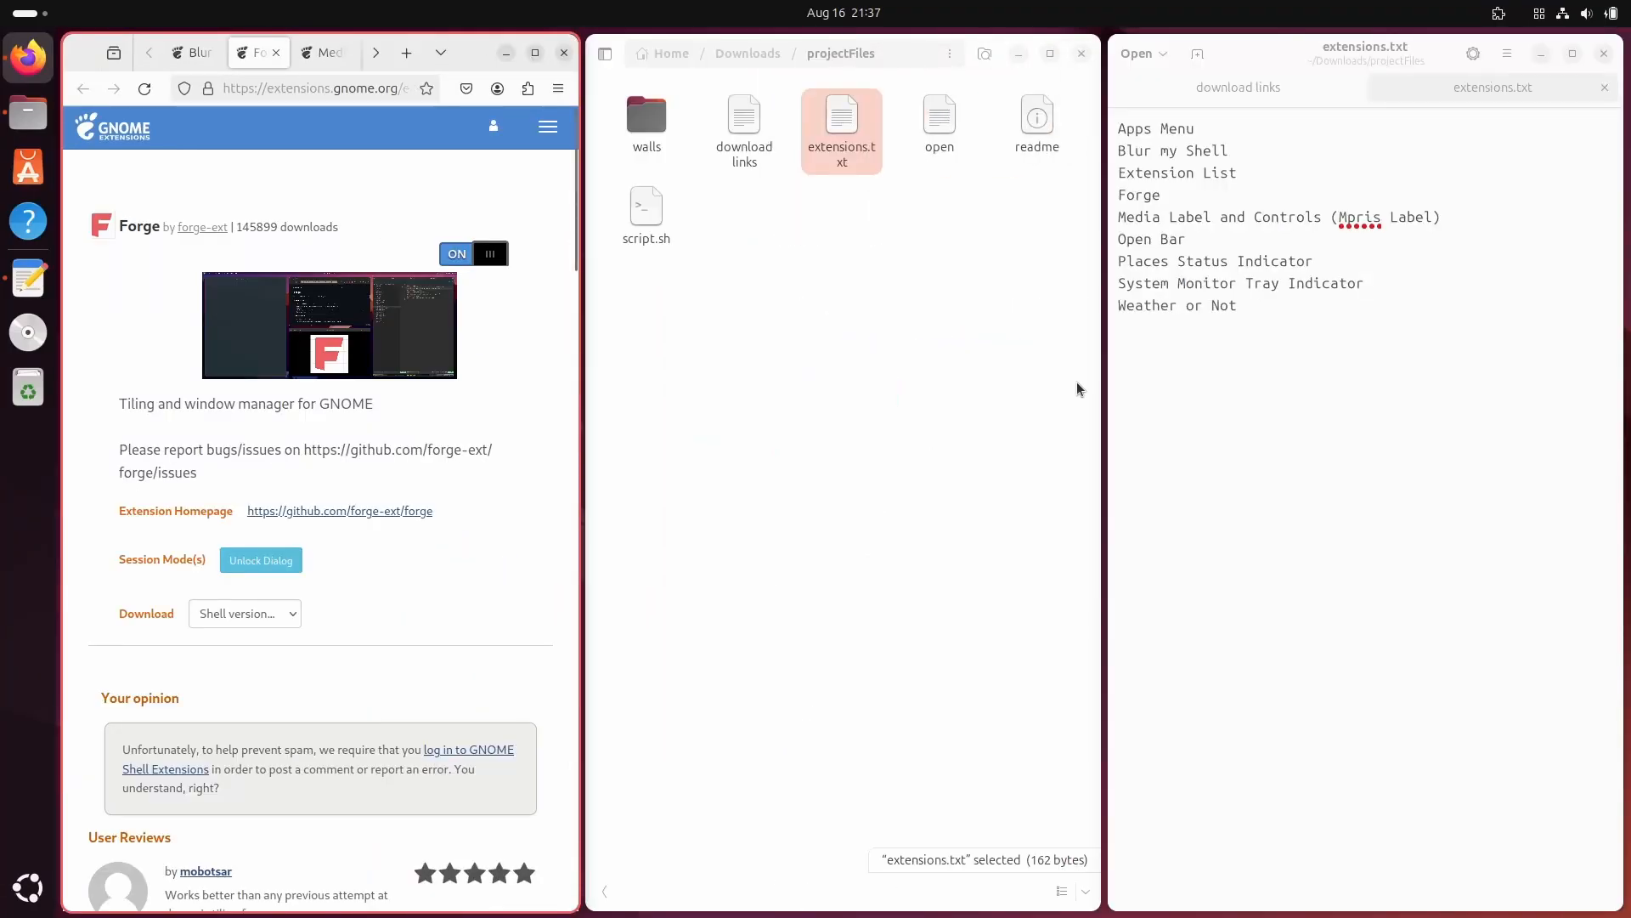
pyautogui.click(1082, 54)
pyautogui.click(1603, 54)
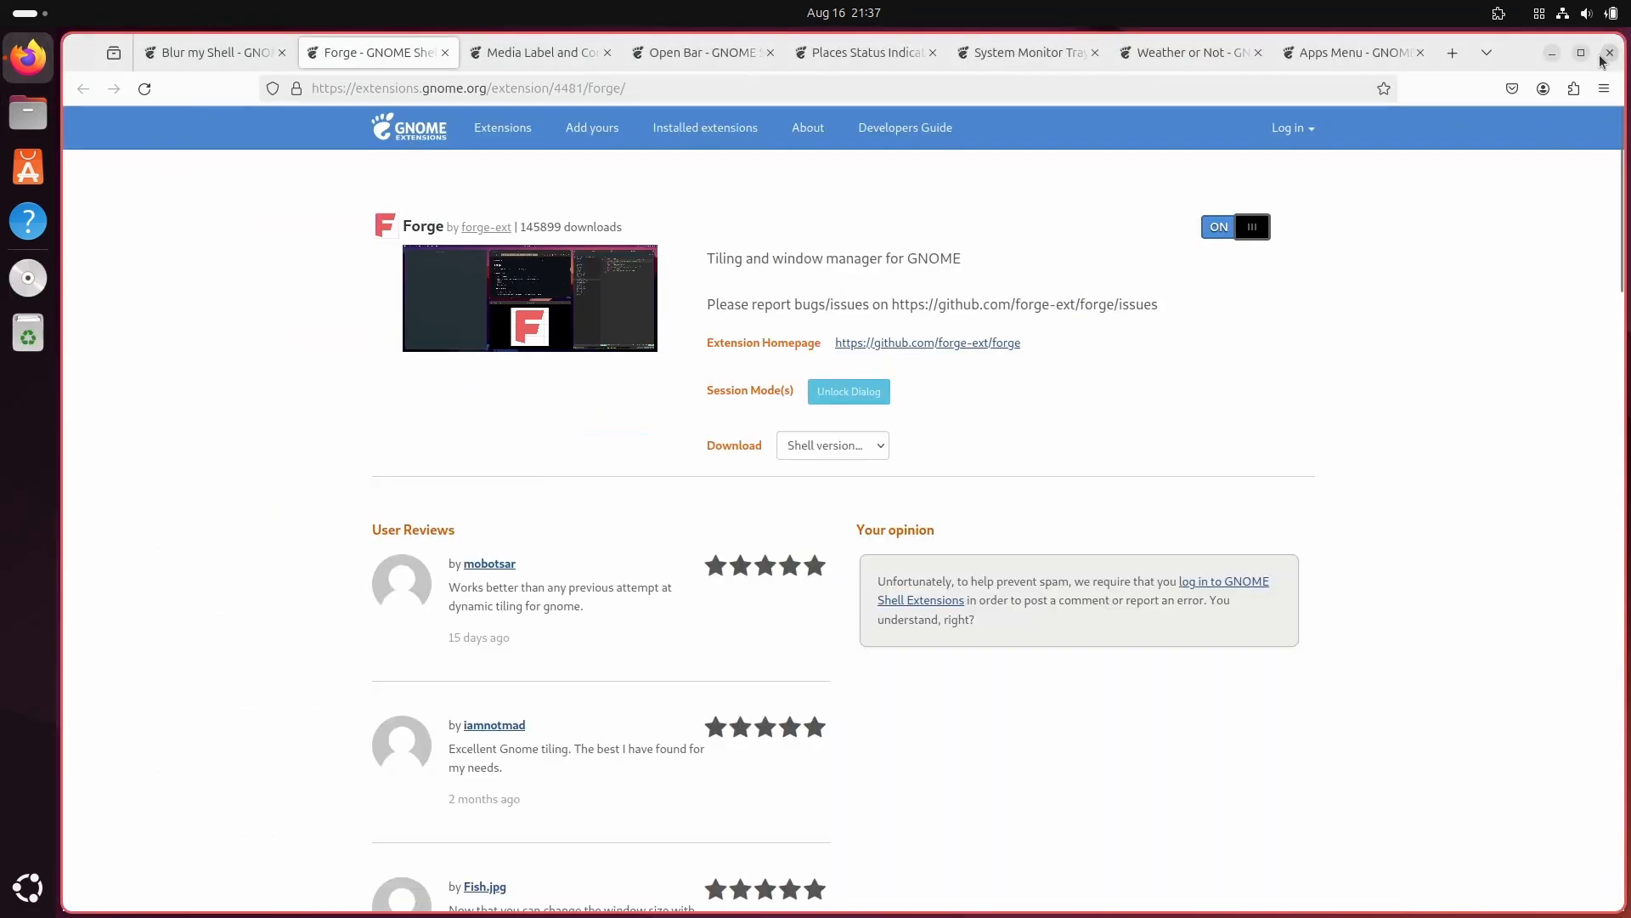
pyautogui.click(444, 52)
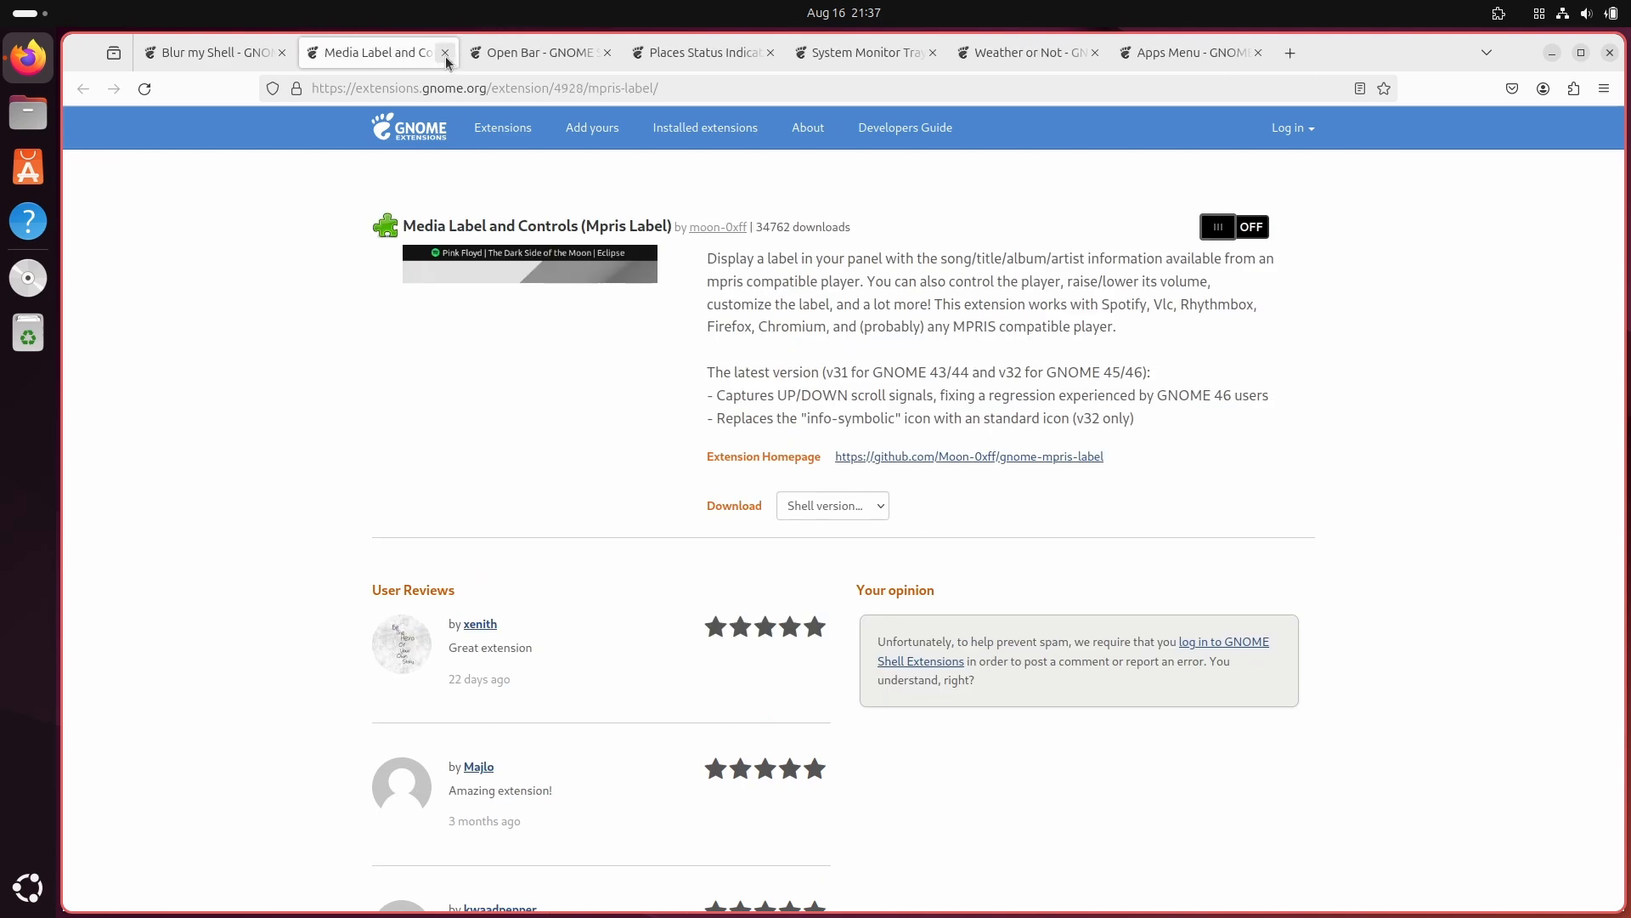
# Step: Install the Open Bar extension from its open page and close that page
pyautogui.click(525, 53)
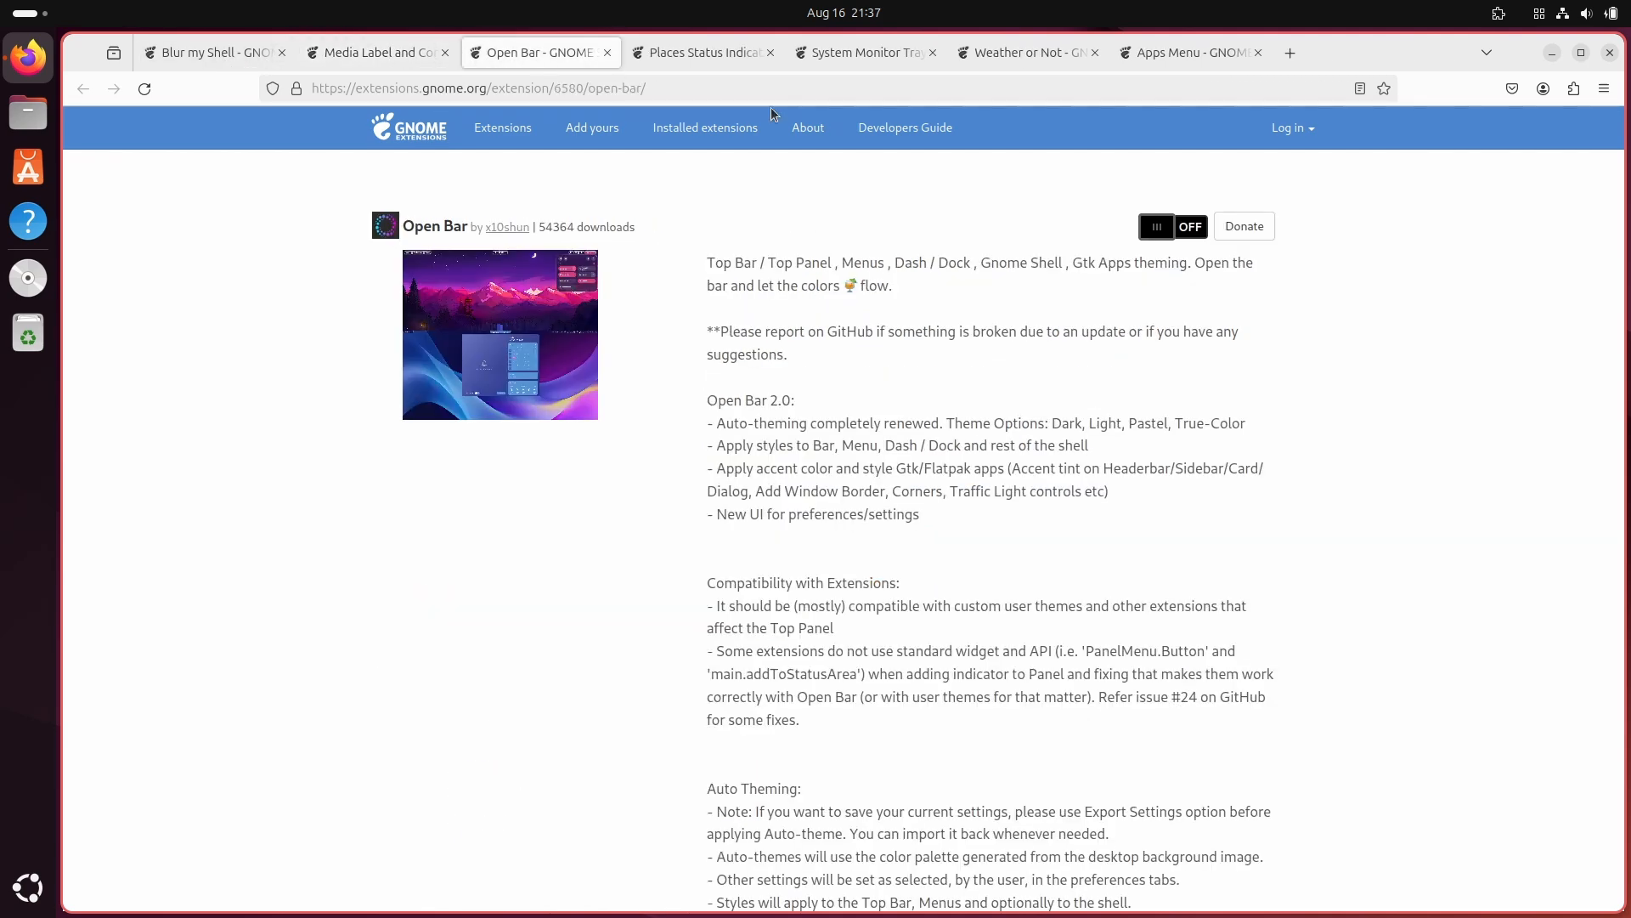
pyautogui.click(1186, 229)
pyautogui.click(940, 513)
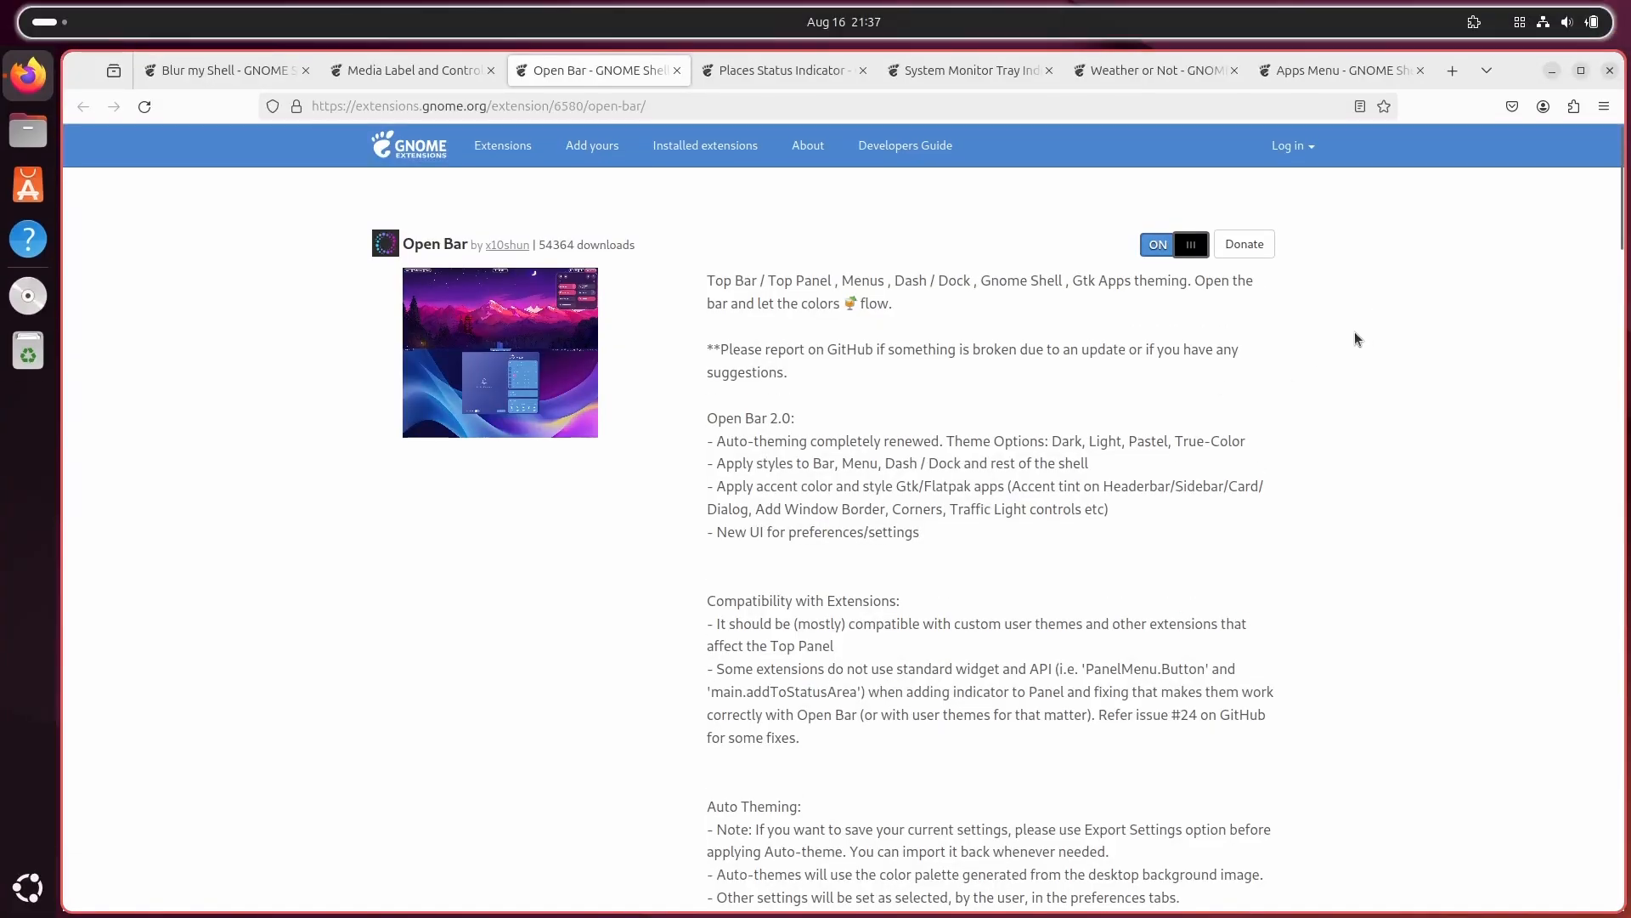
pyautogui.click(677, 71)
# Step: Install the Blur my Shell extension from its open page and close that page
pyautogui.click(225, 70)
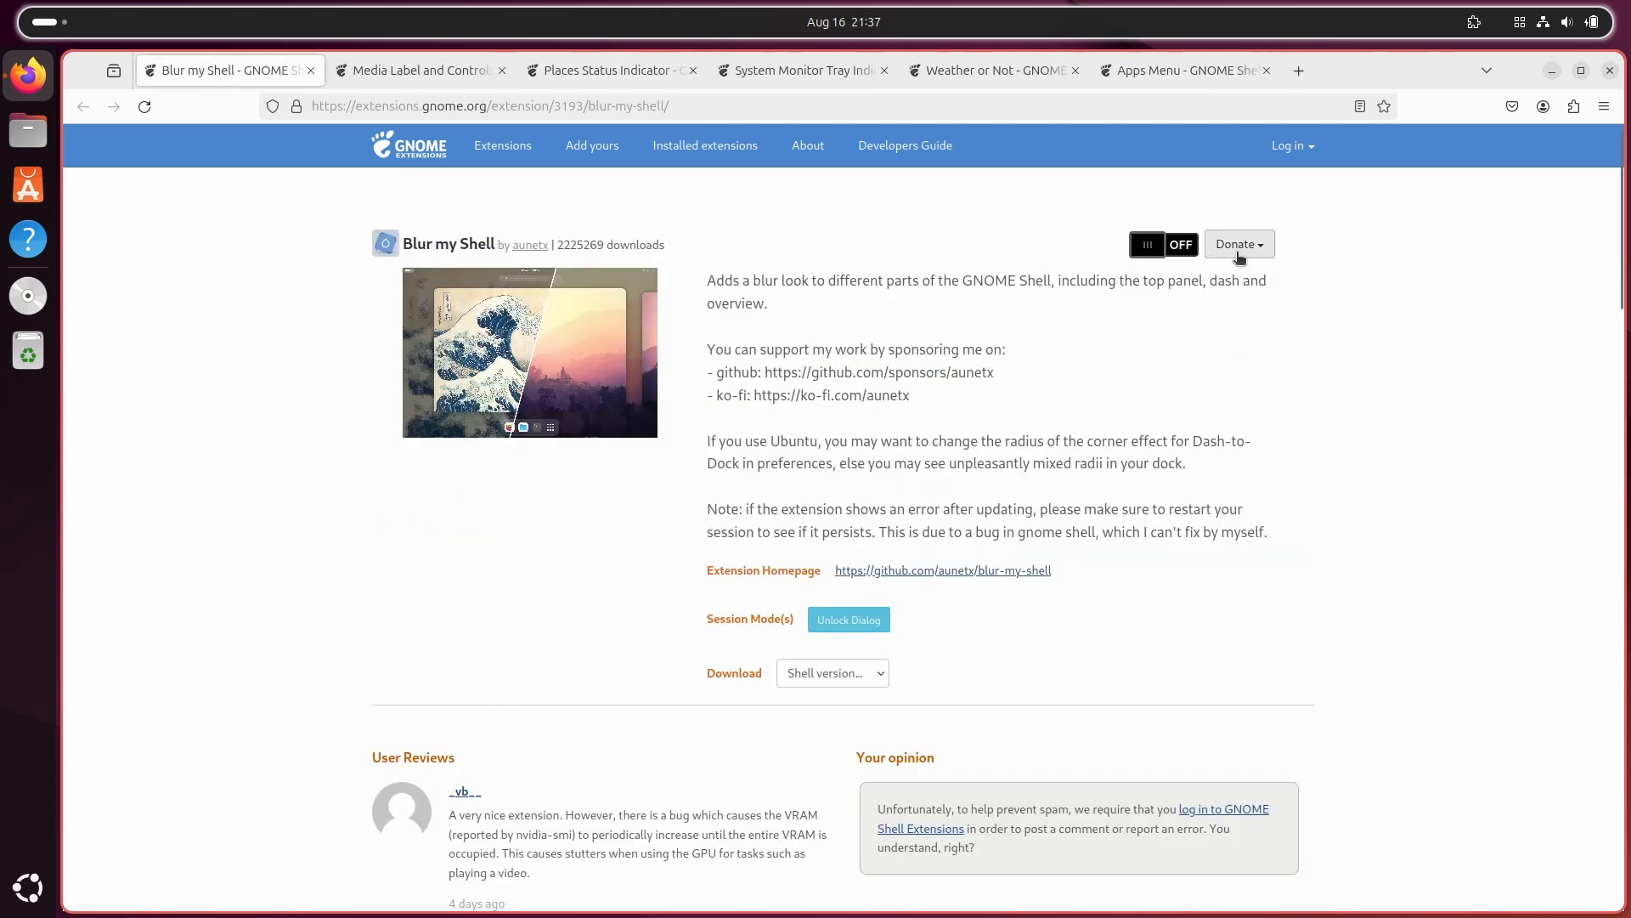
pyautogui.click(1165, 246)
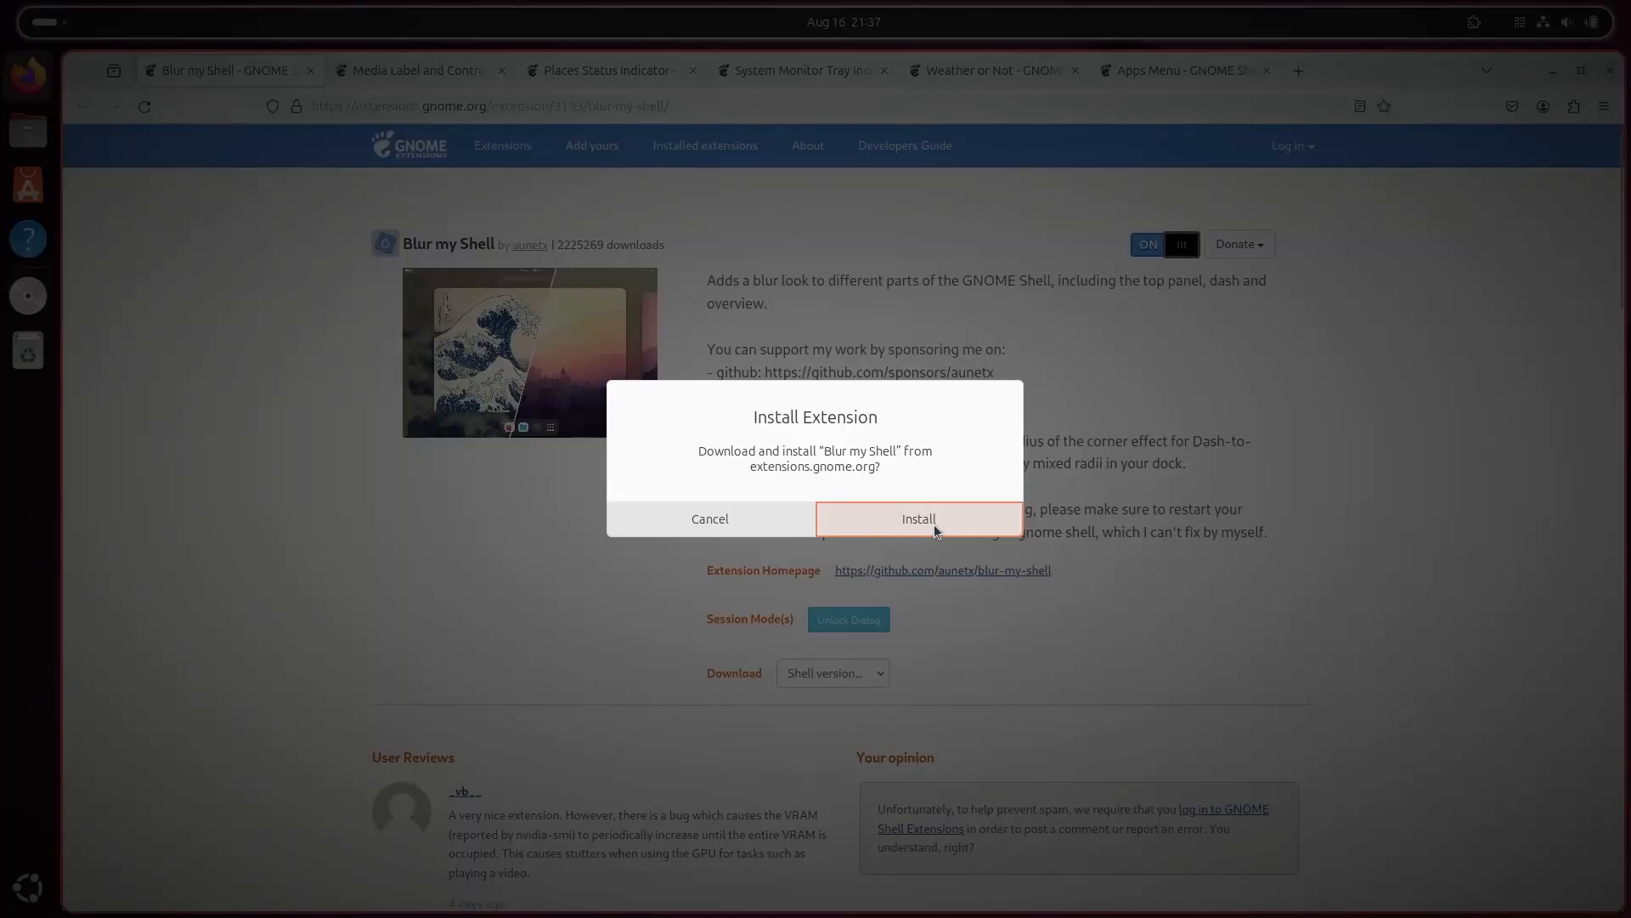
pyautogui.click(935, 525)
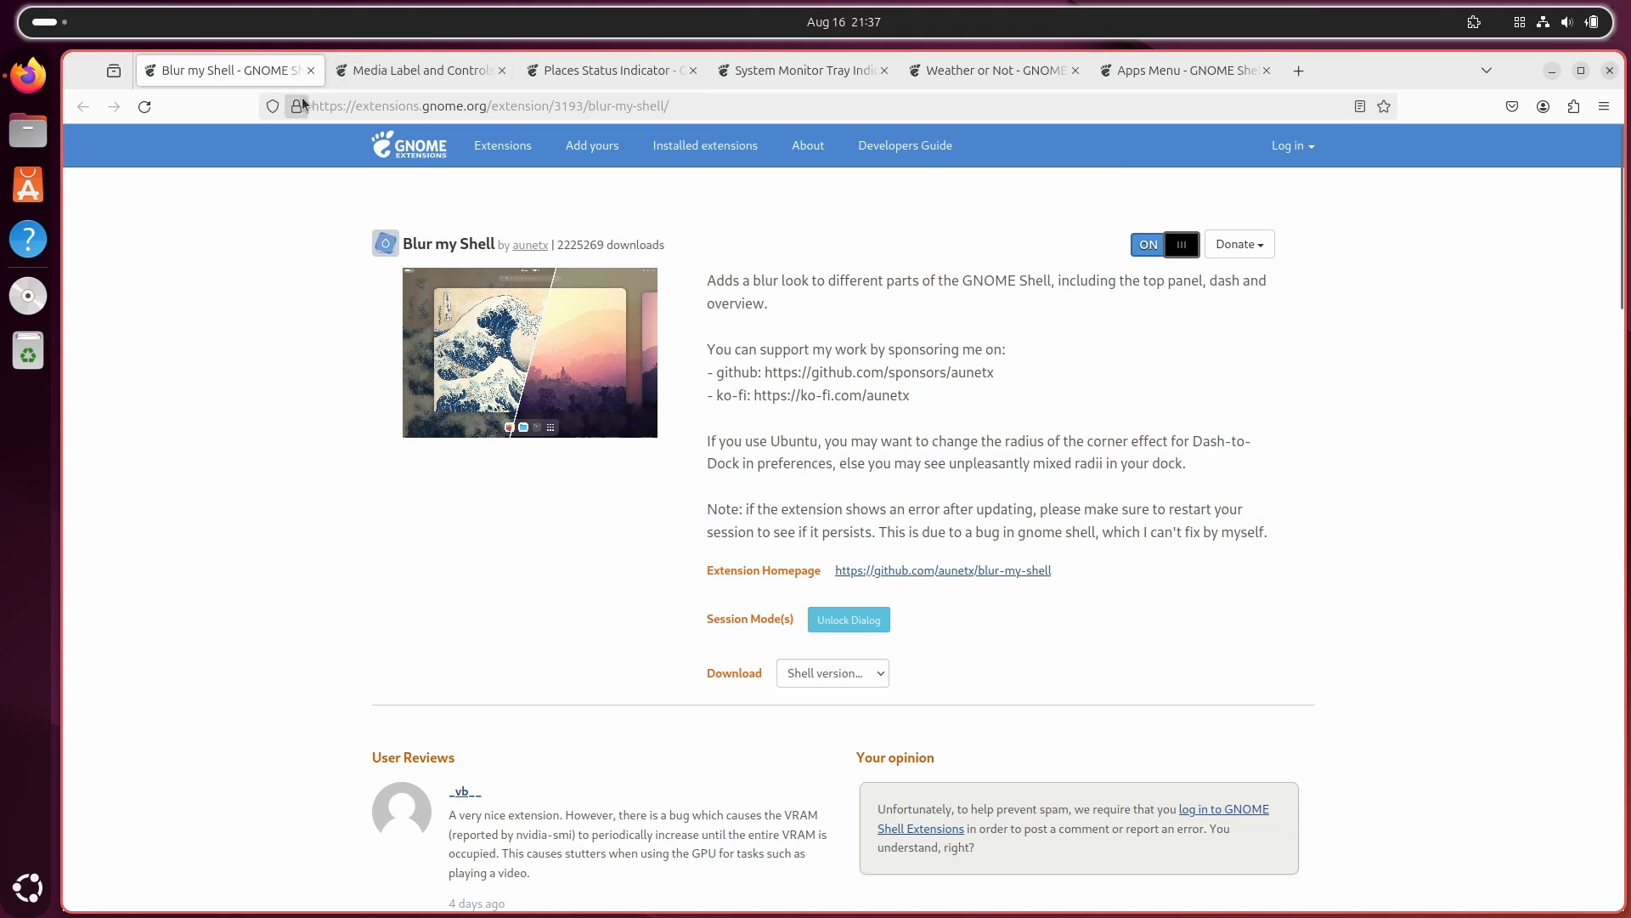
pyautogui.click(311, 70)
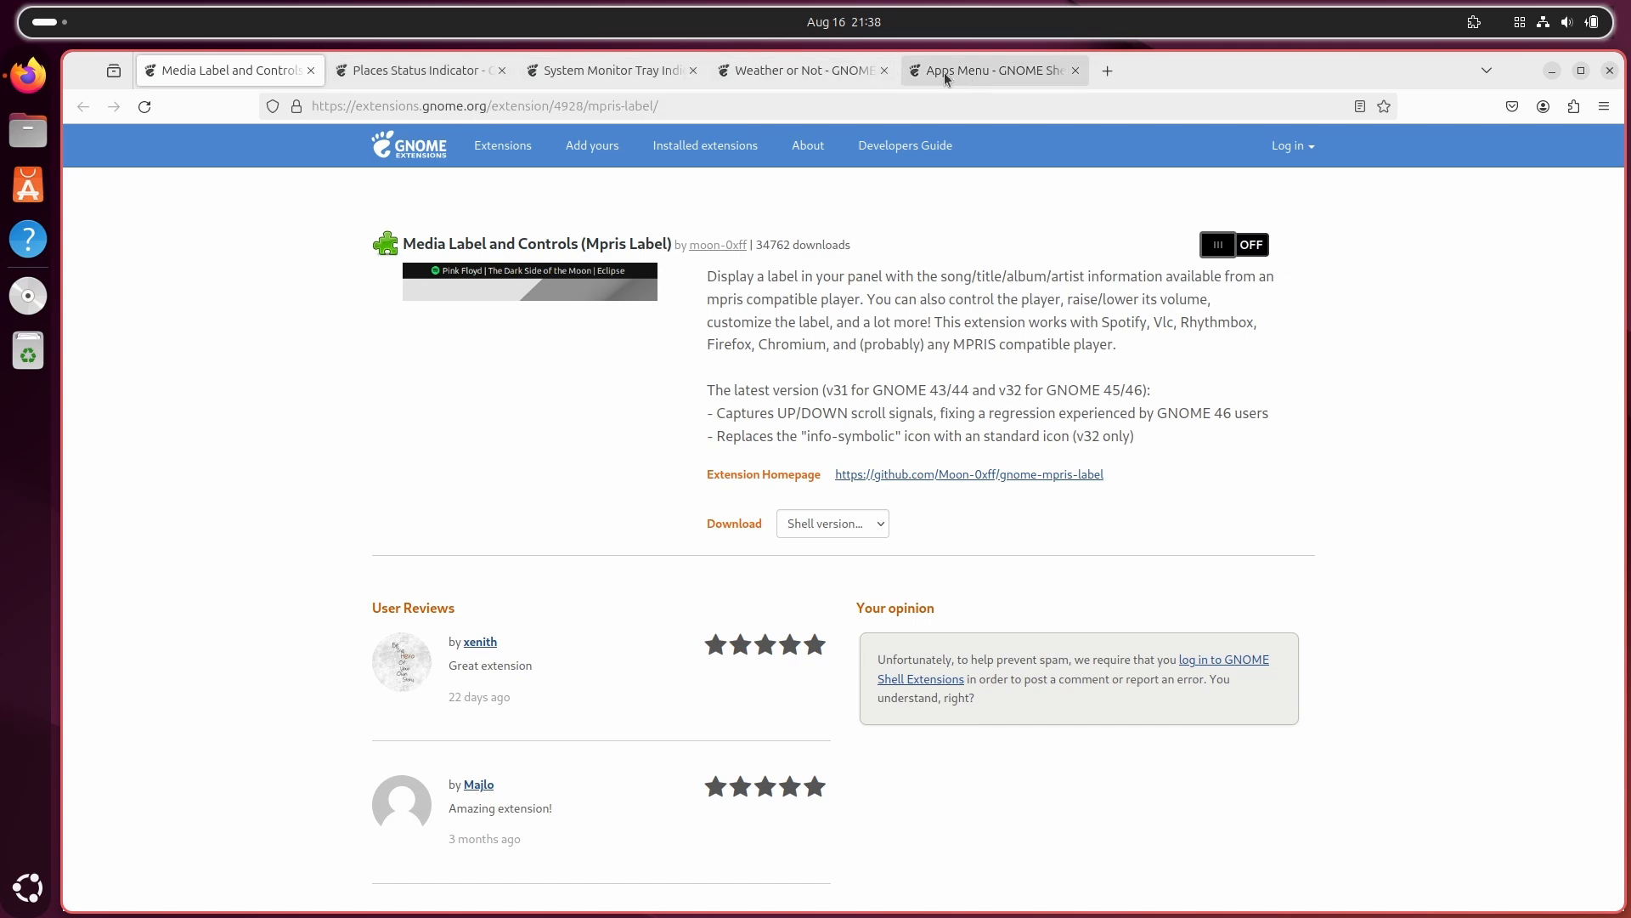
# Step: Install the Apps Menu extension from its open page and close that page
pyautogui.click(972, 73)
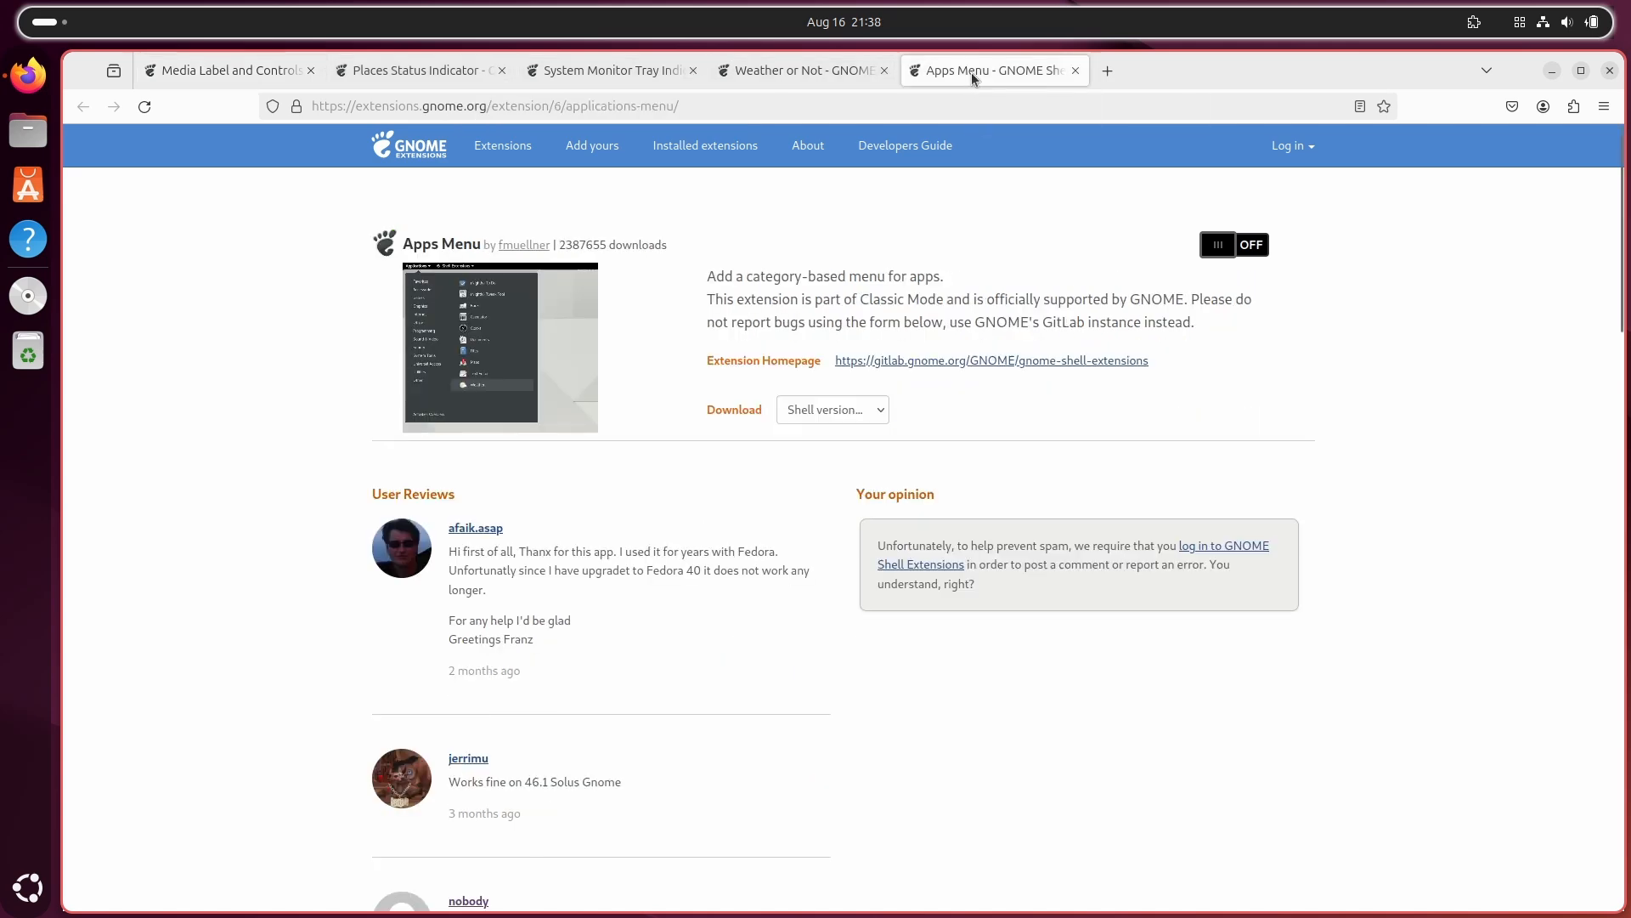
pyautogui.click(1255, 250)
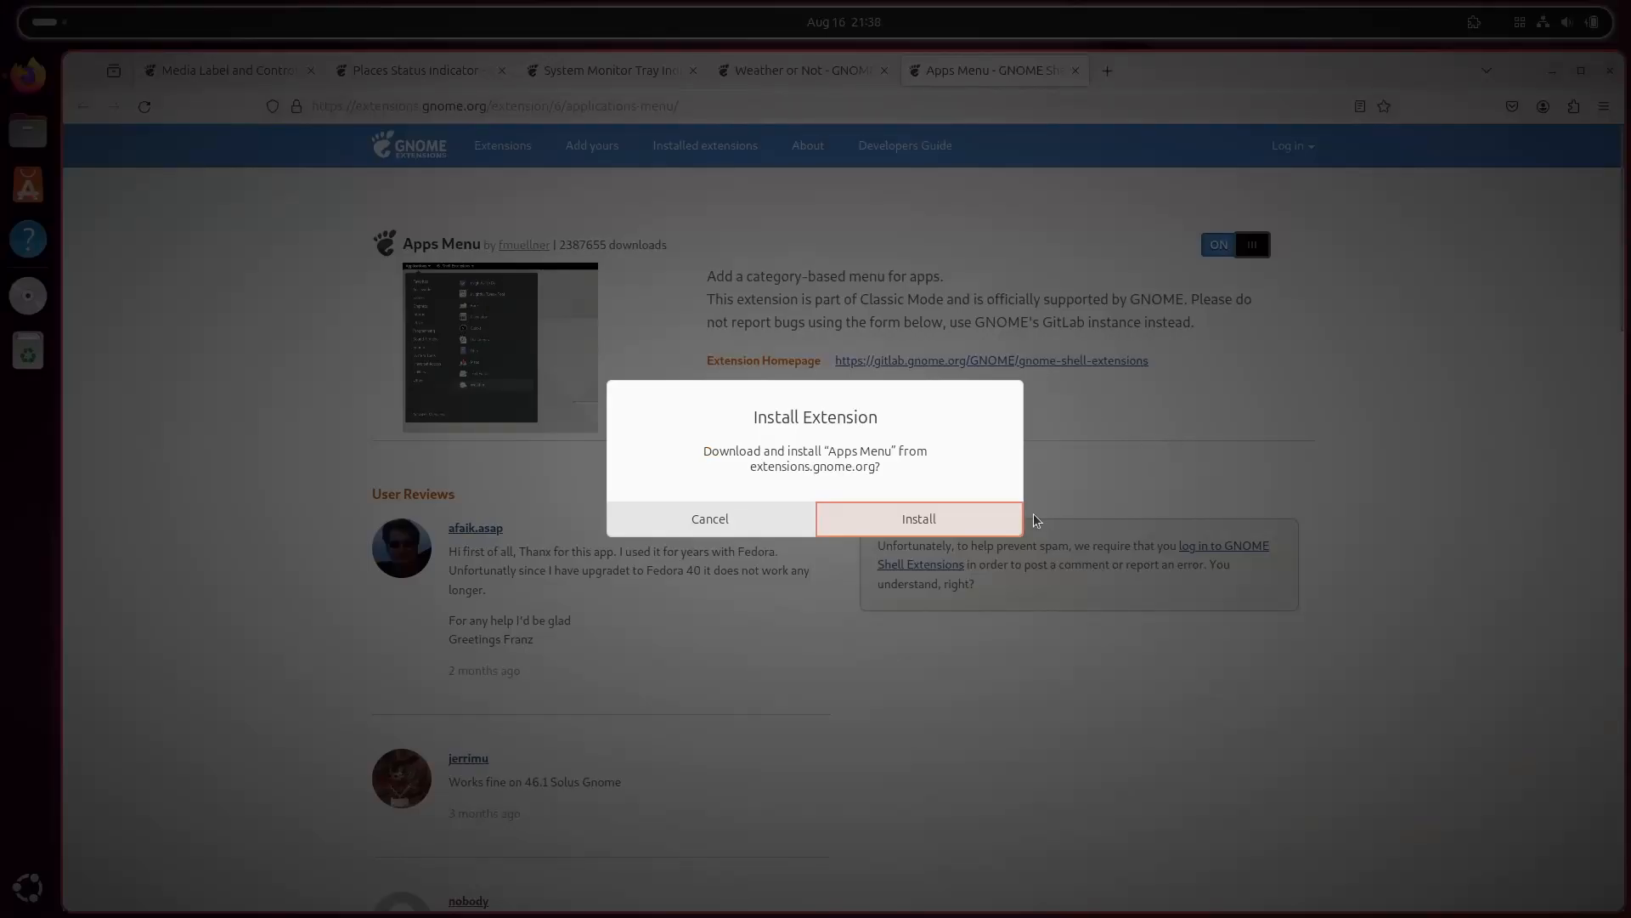
pyautogui.click(1023, 514)
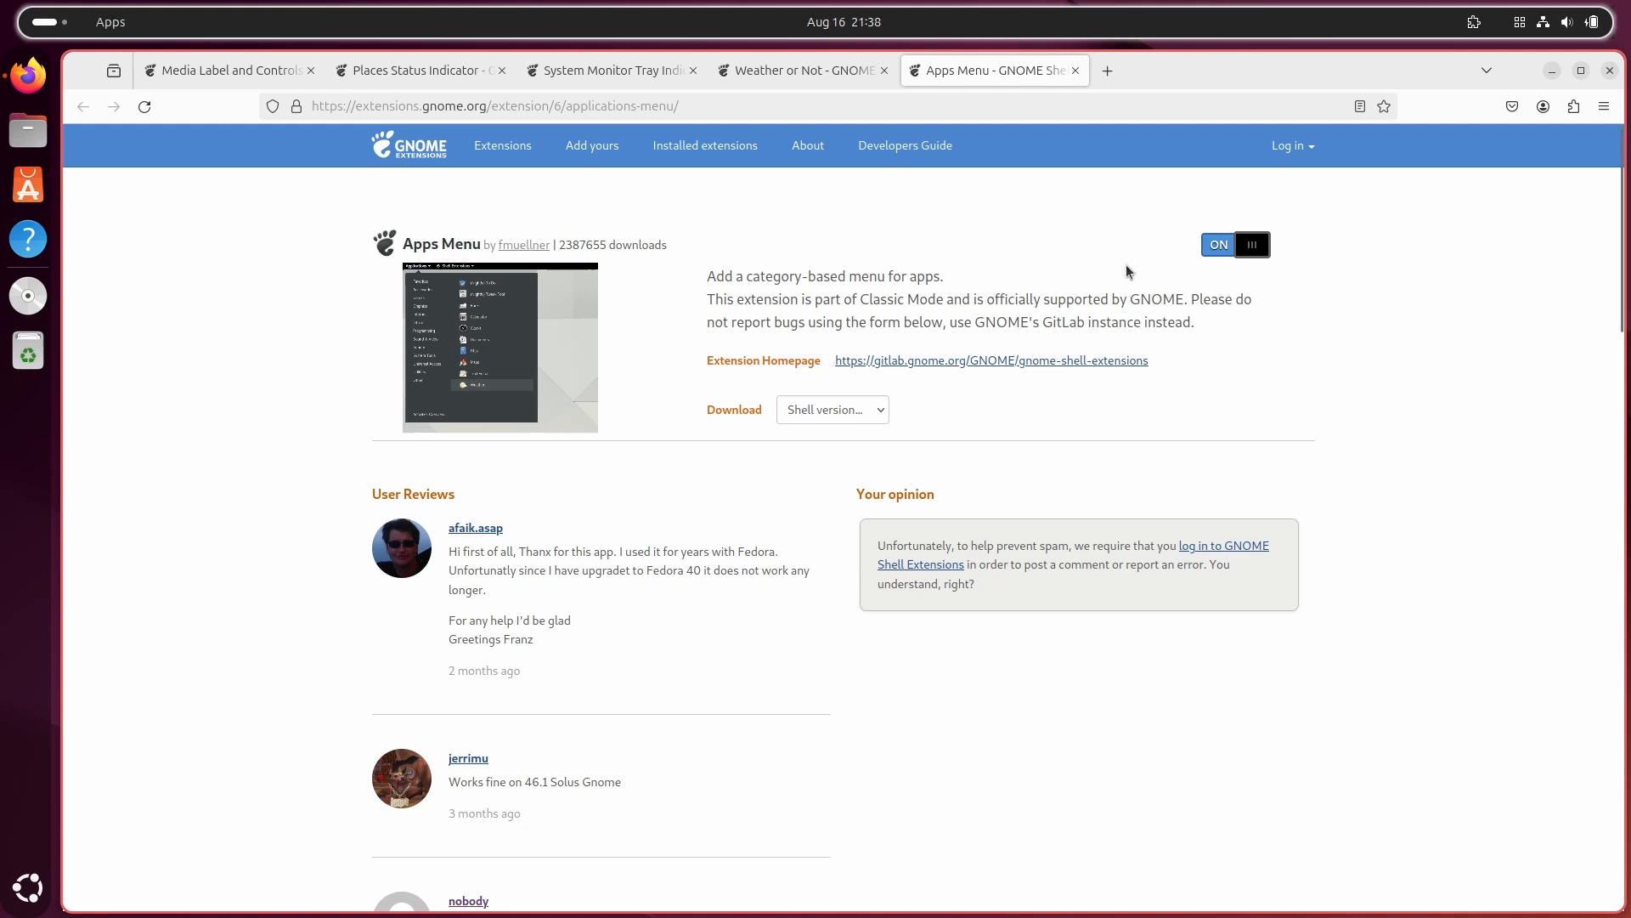
pyautogui.click(1075, 71)
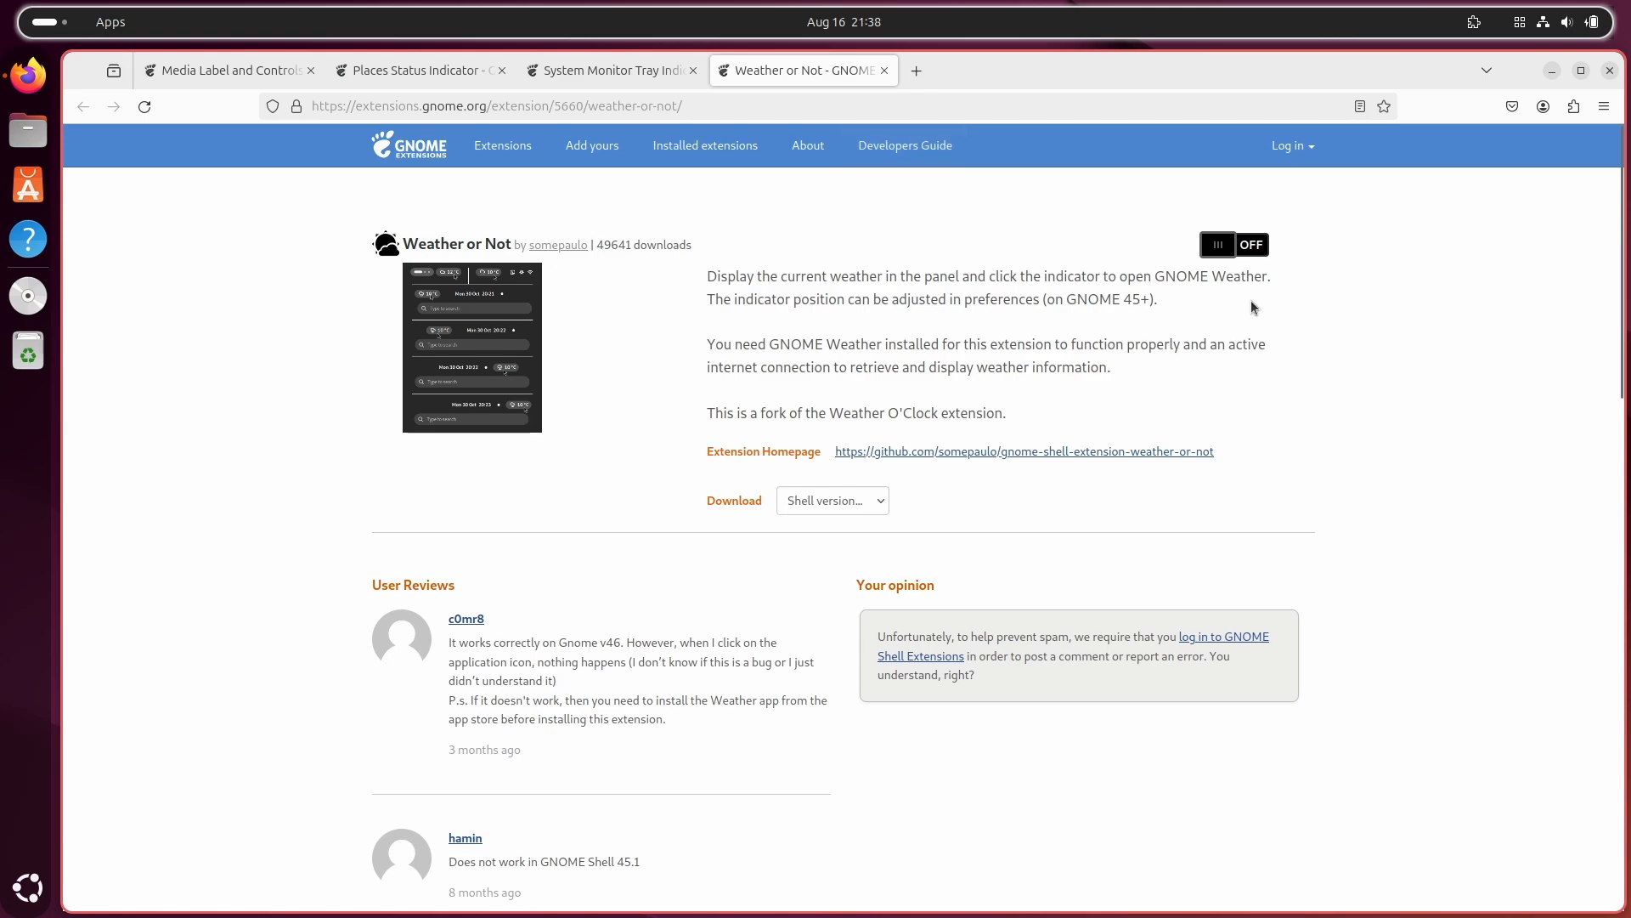
# Step: Install the Weather or Not and System Monitor Tray Indicator extensions, closing each page once its extension is installed
pyautogui.click(1238, 255)
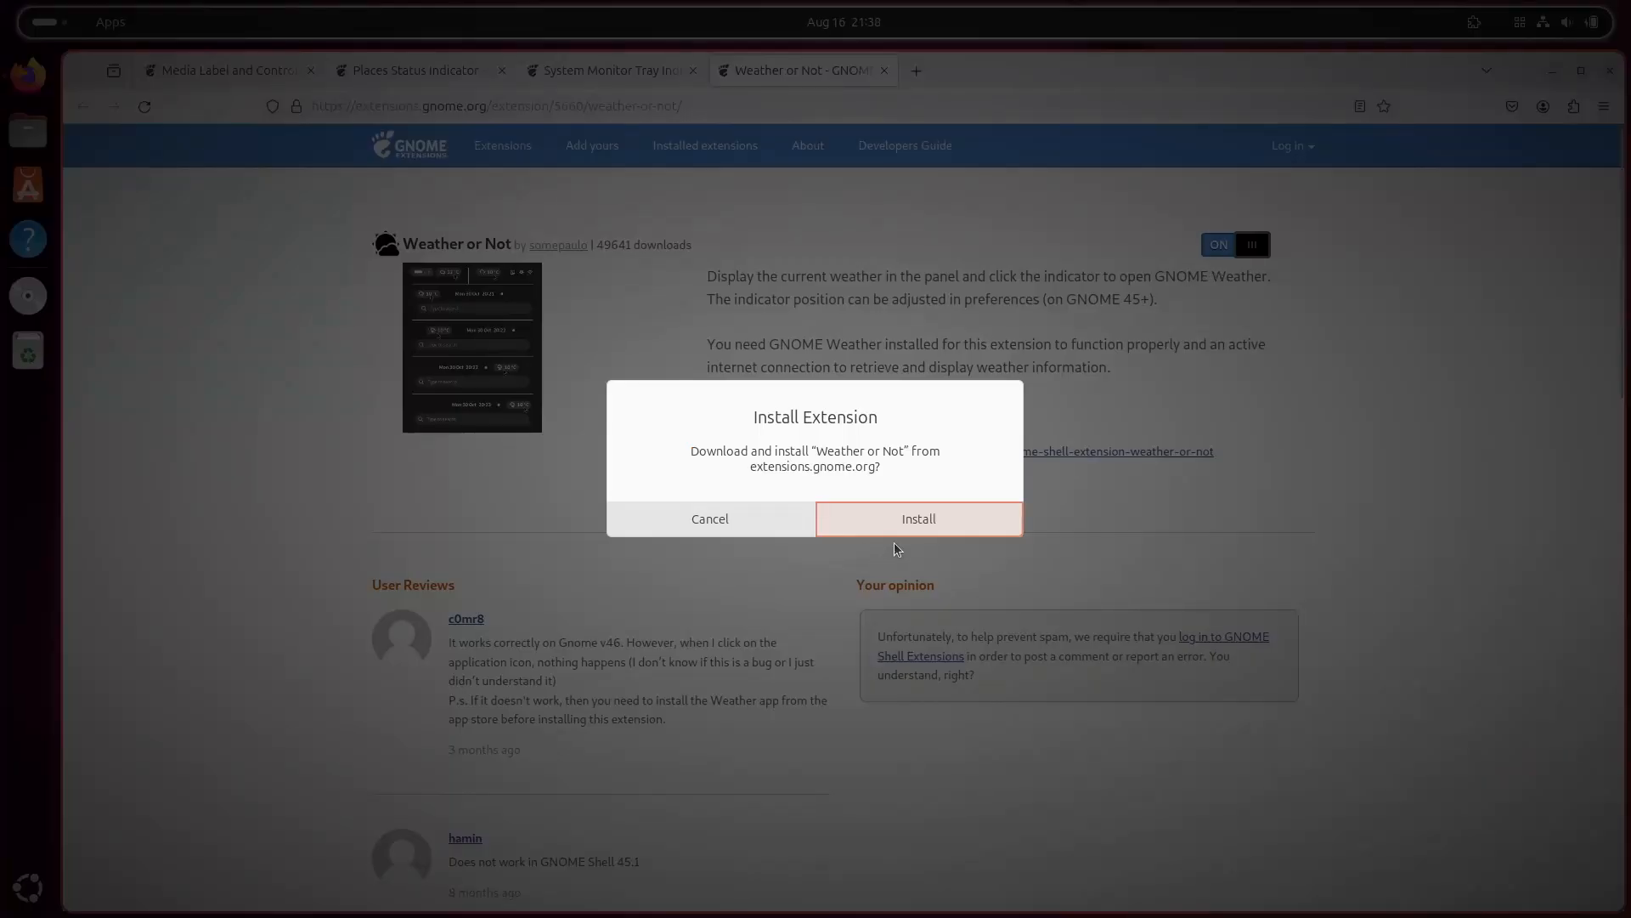
pyautogui.click(903, 520)
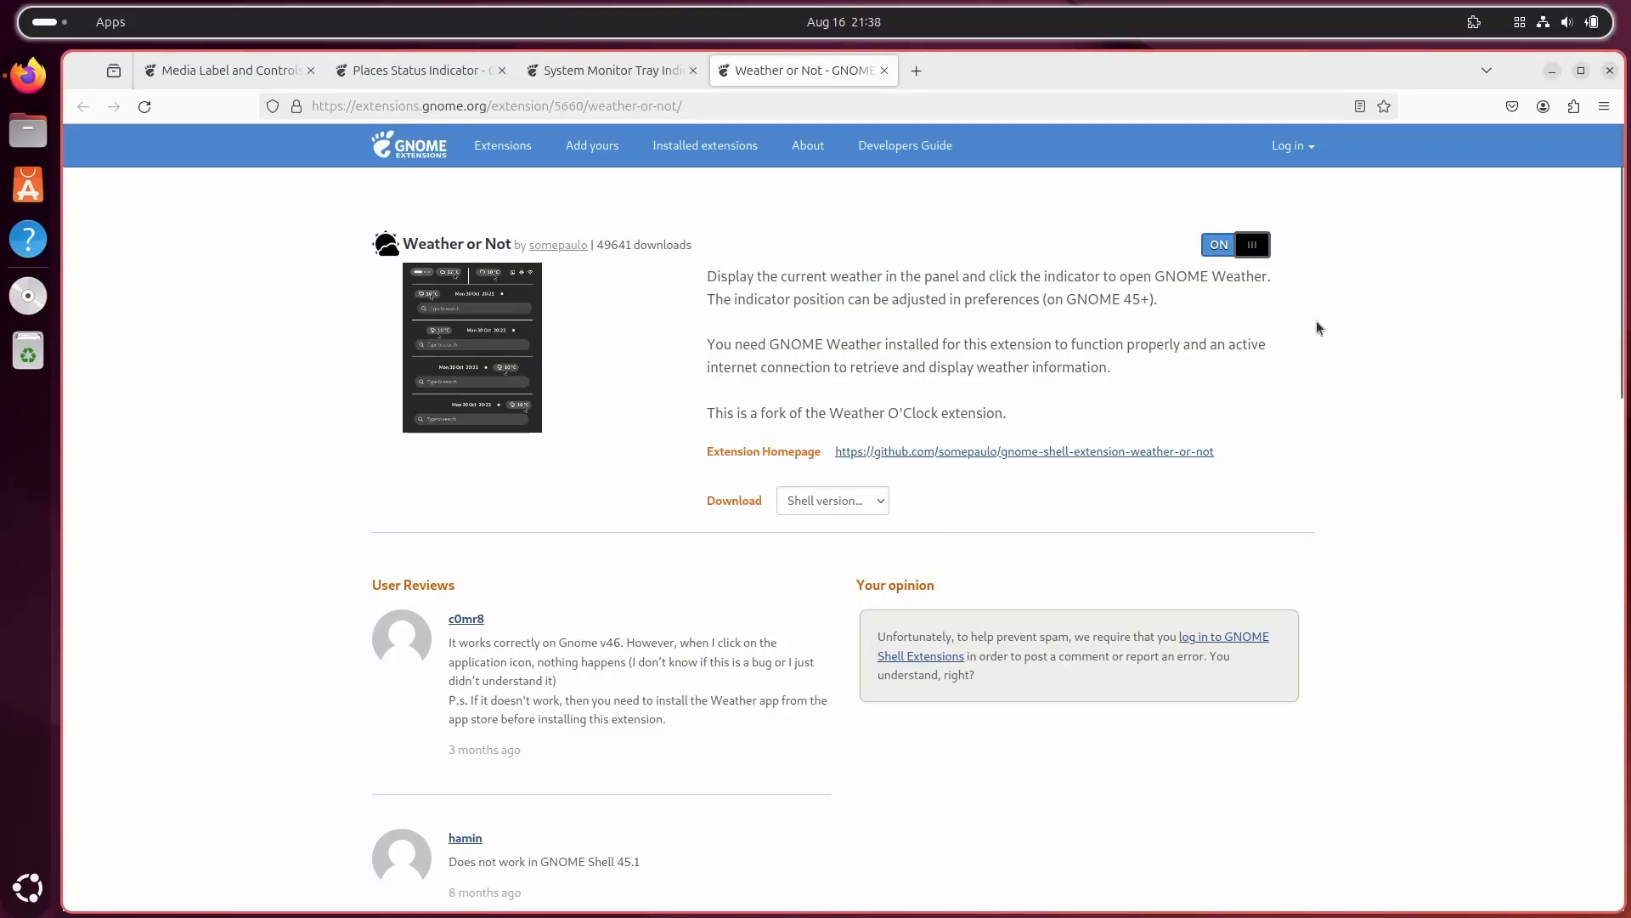
pyautogui.click(885, 72)
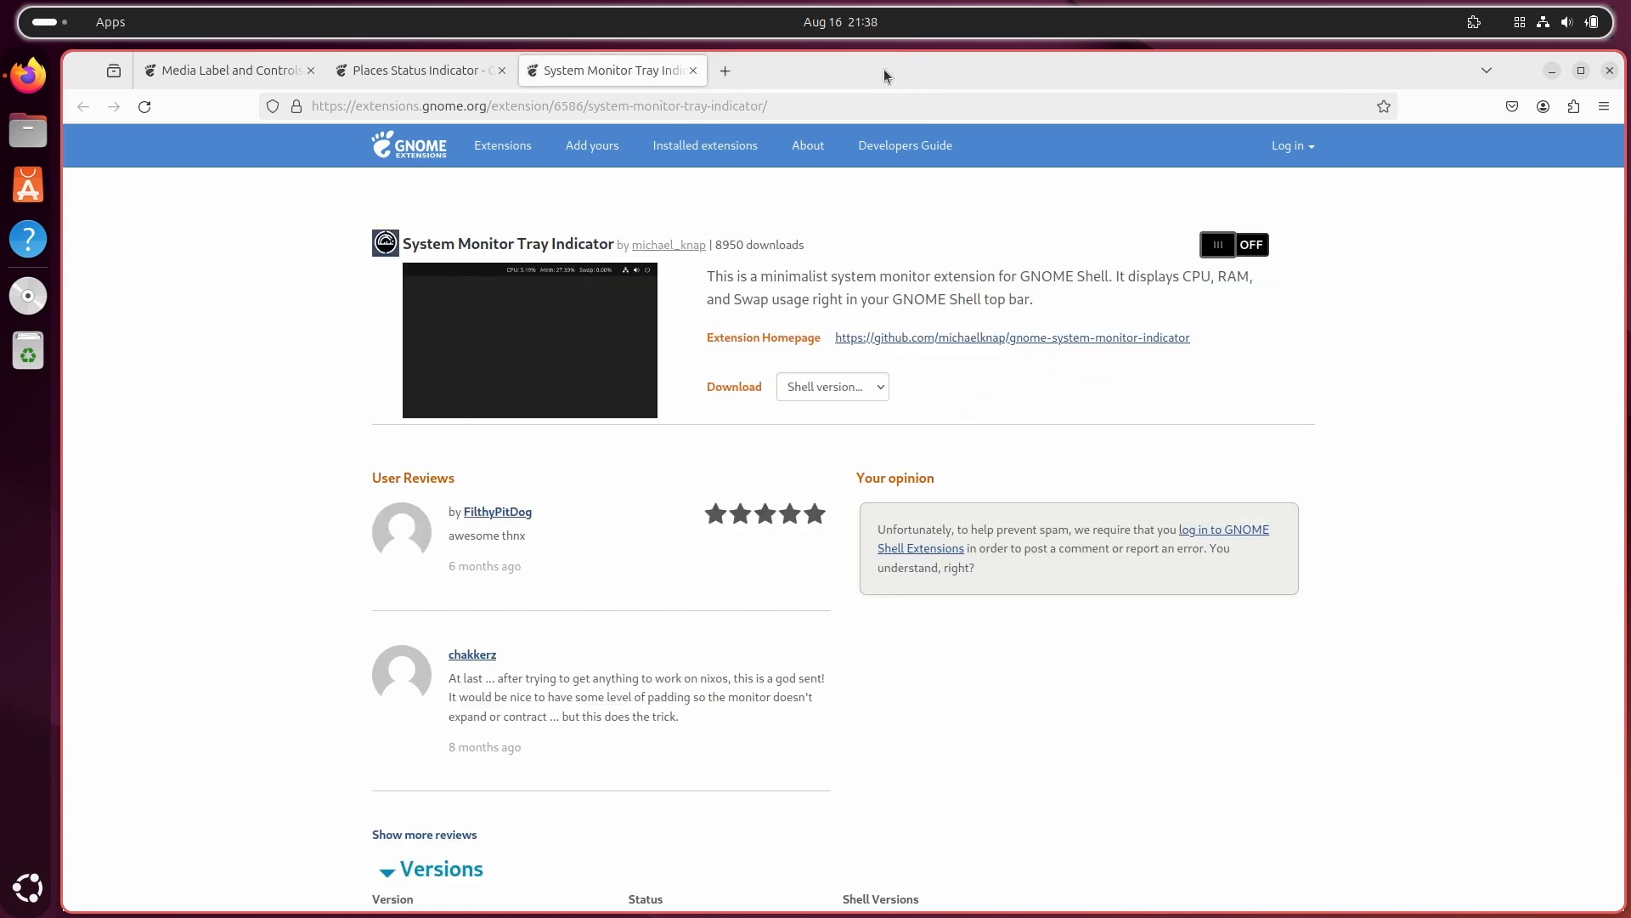
pyautogui.click(1245, 247)
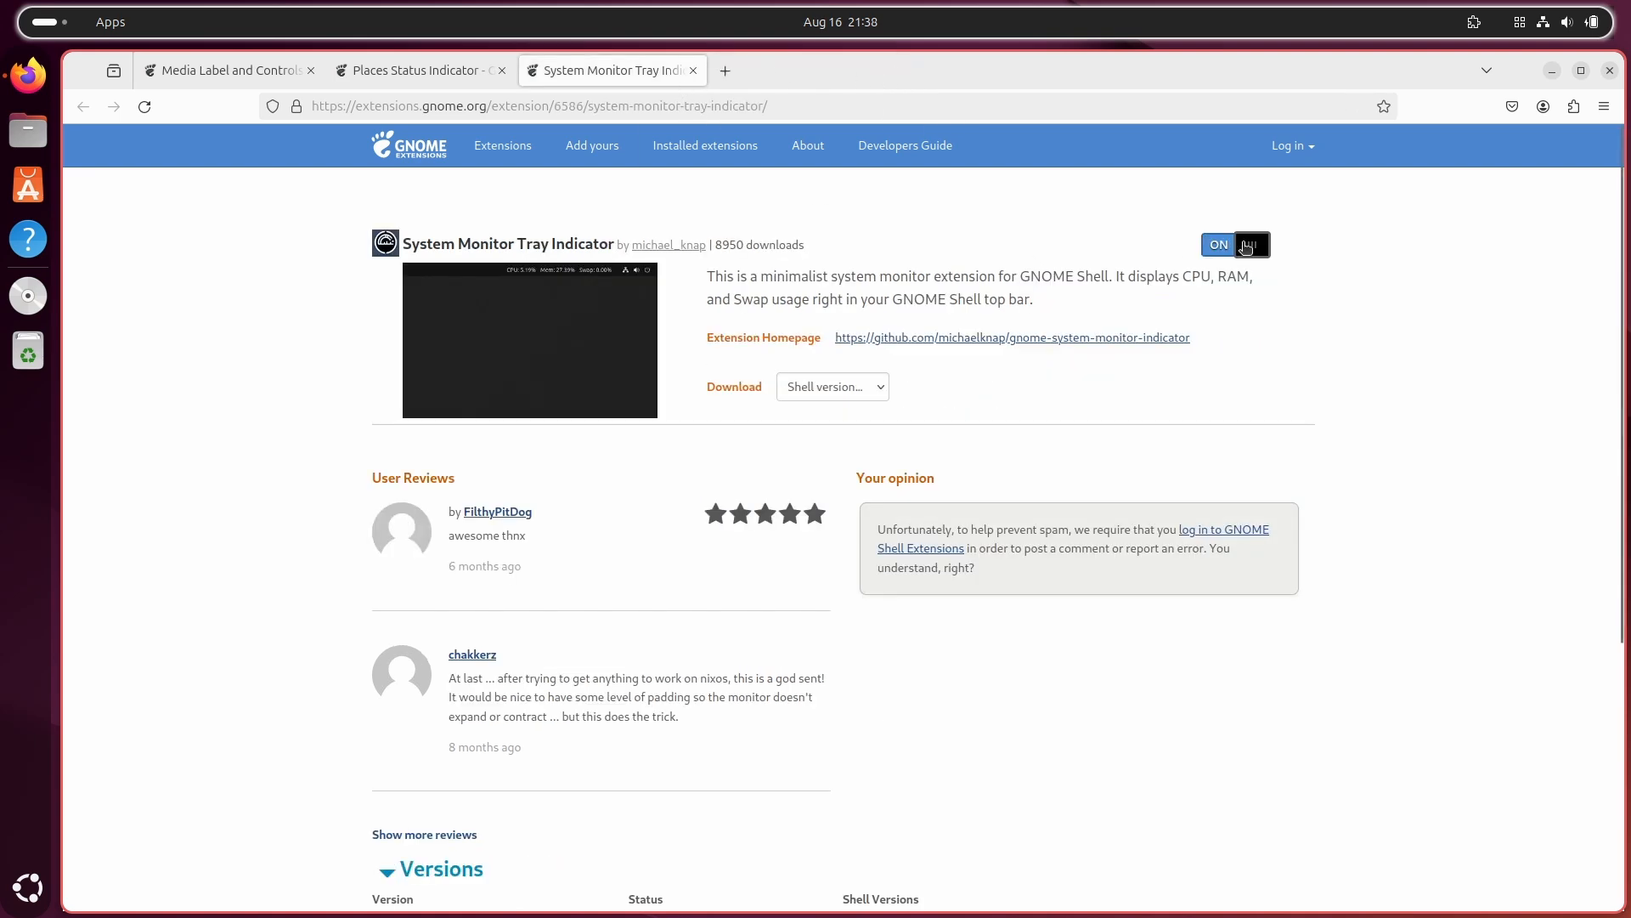
pyautogui.click(999, 518)
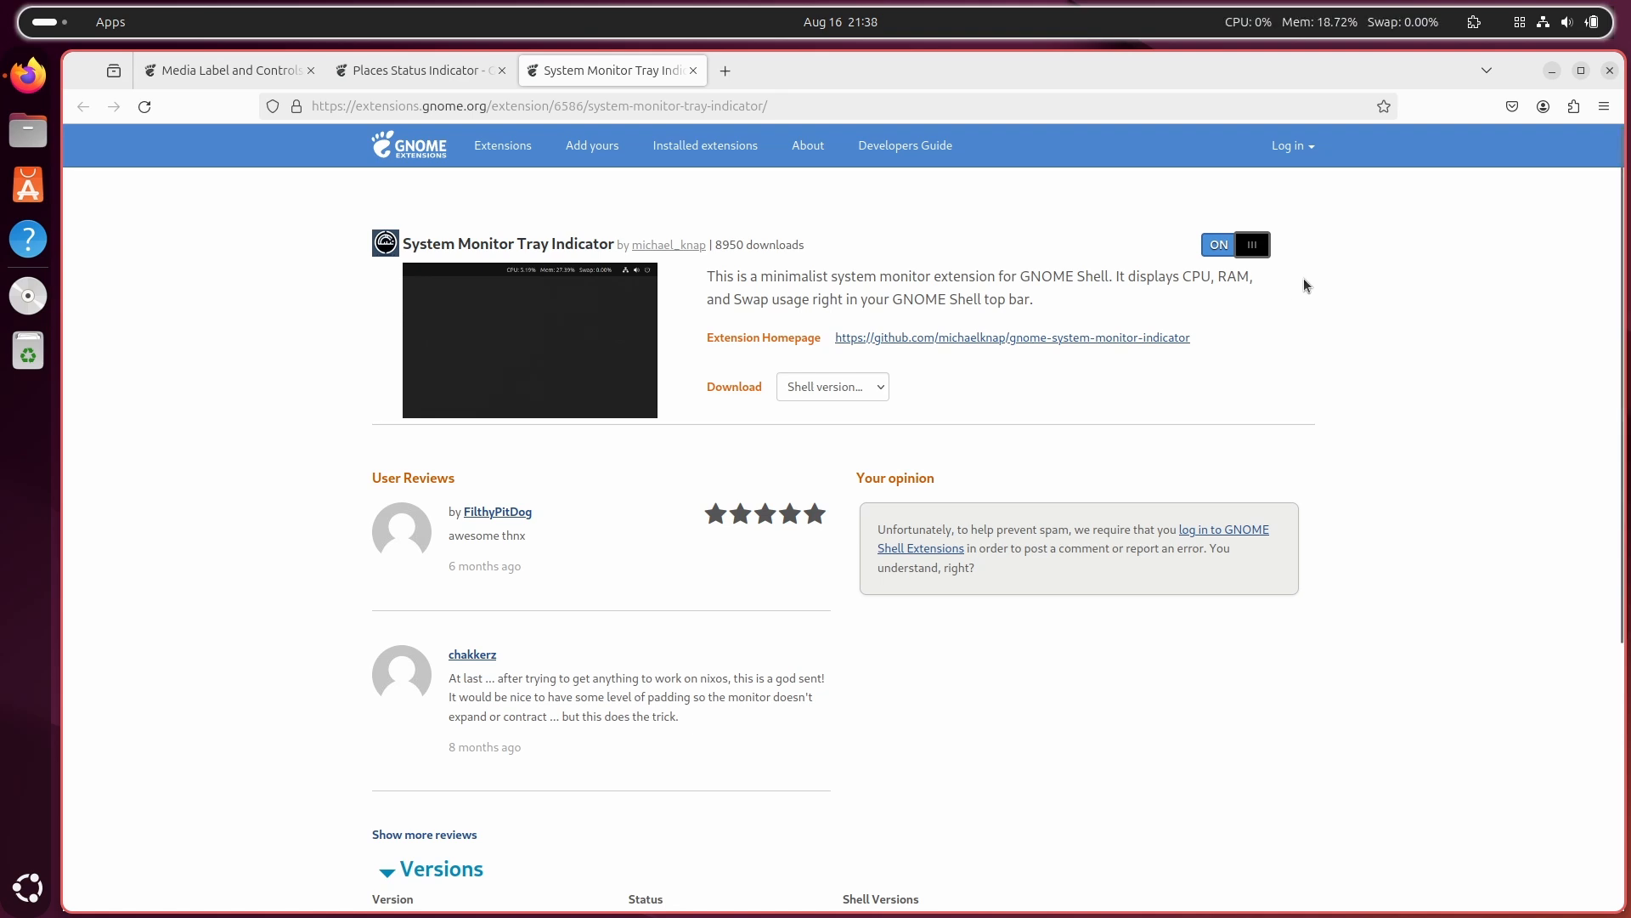
pyautogui.click(694, 71)
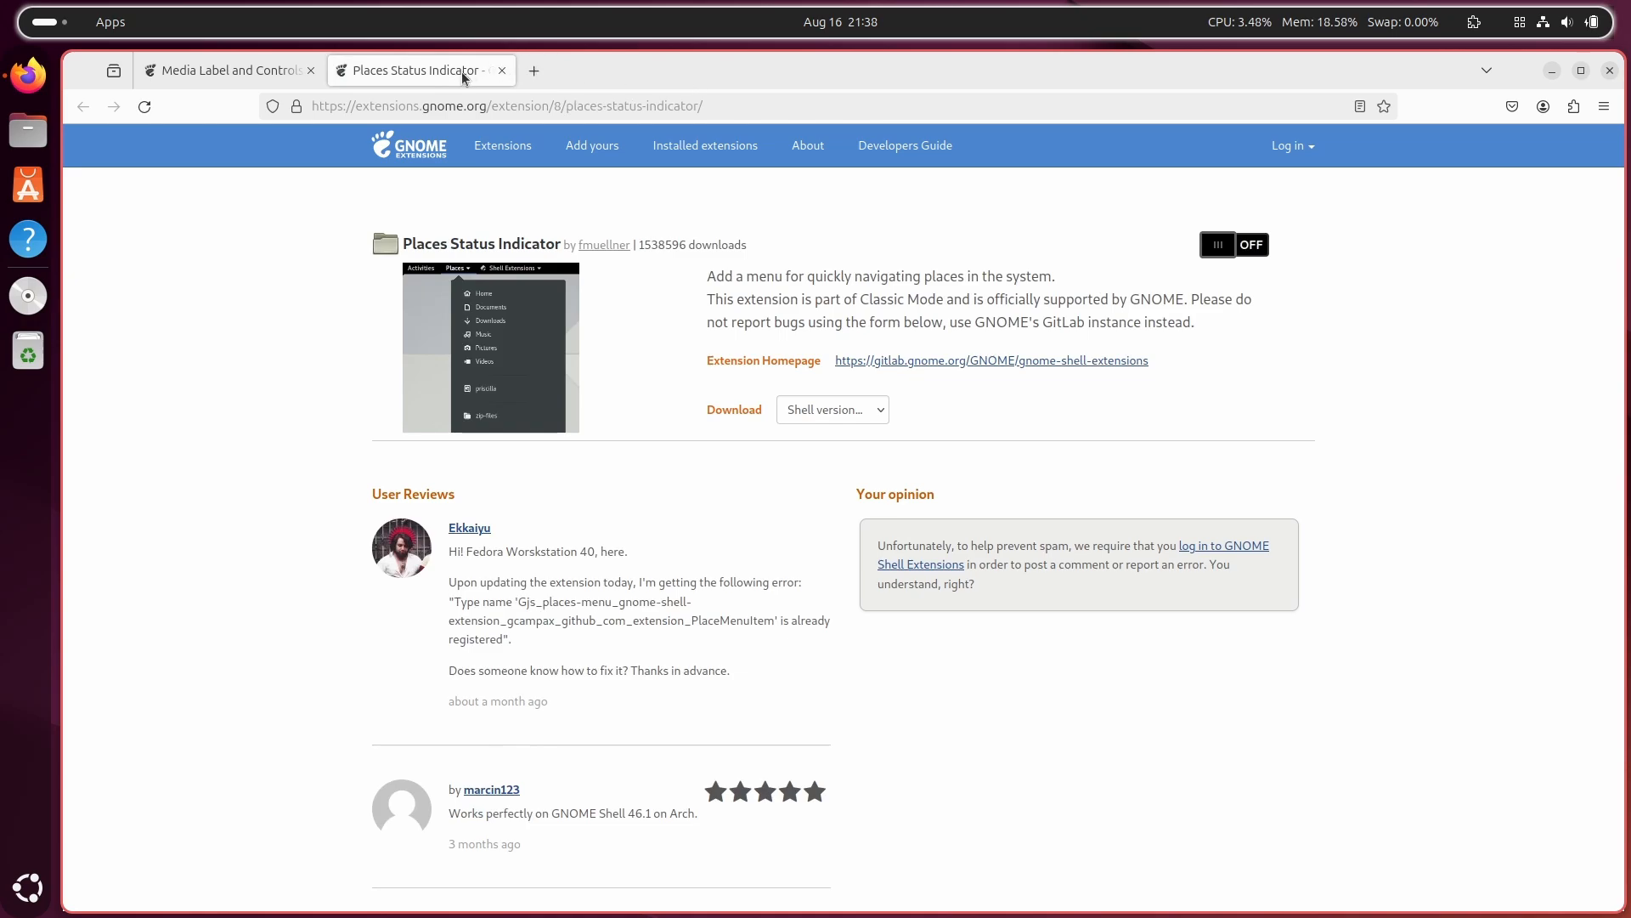
# Step: Install the Places Status Indicator extension and close its page, then install Media Label and Controls (Mpris Label)
pyautogui.click(1245, 249)
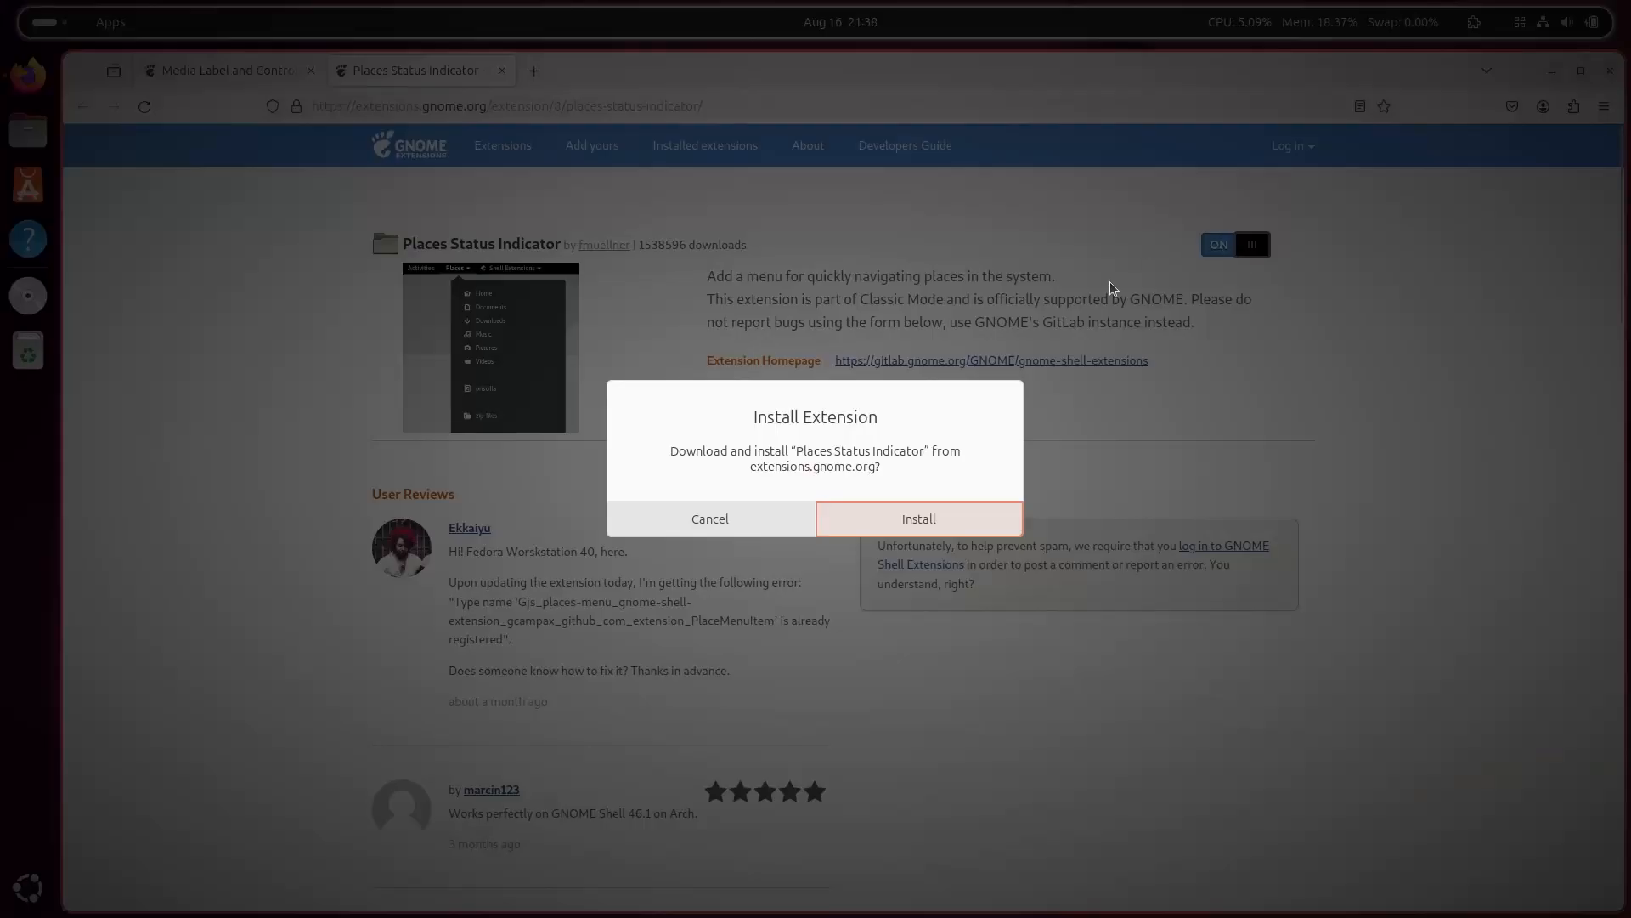
pyautogui.click(916, 520)
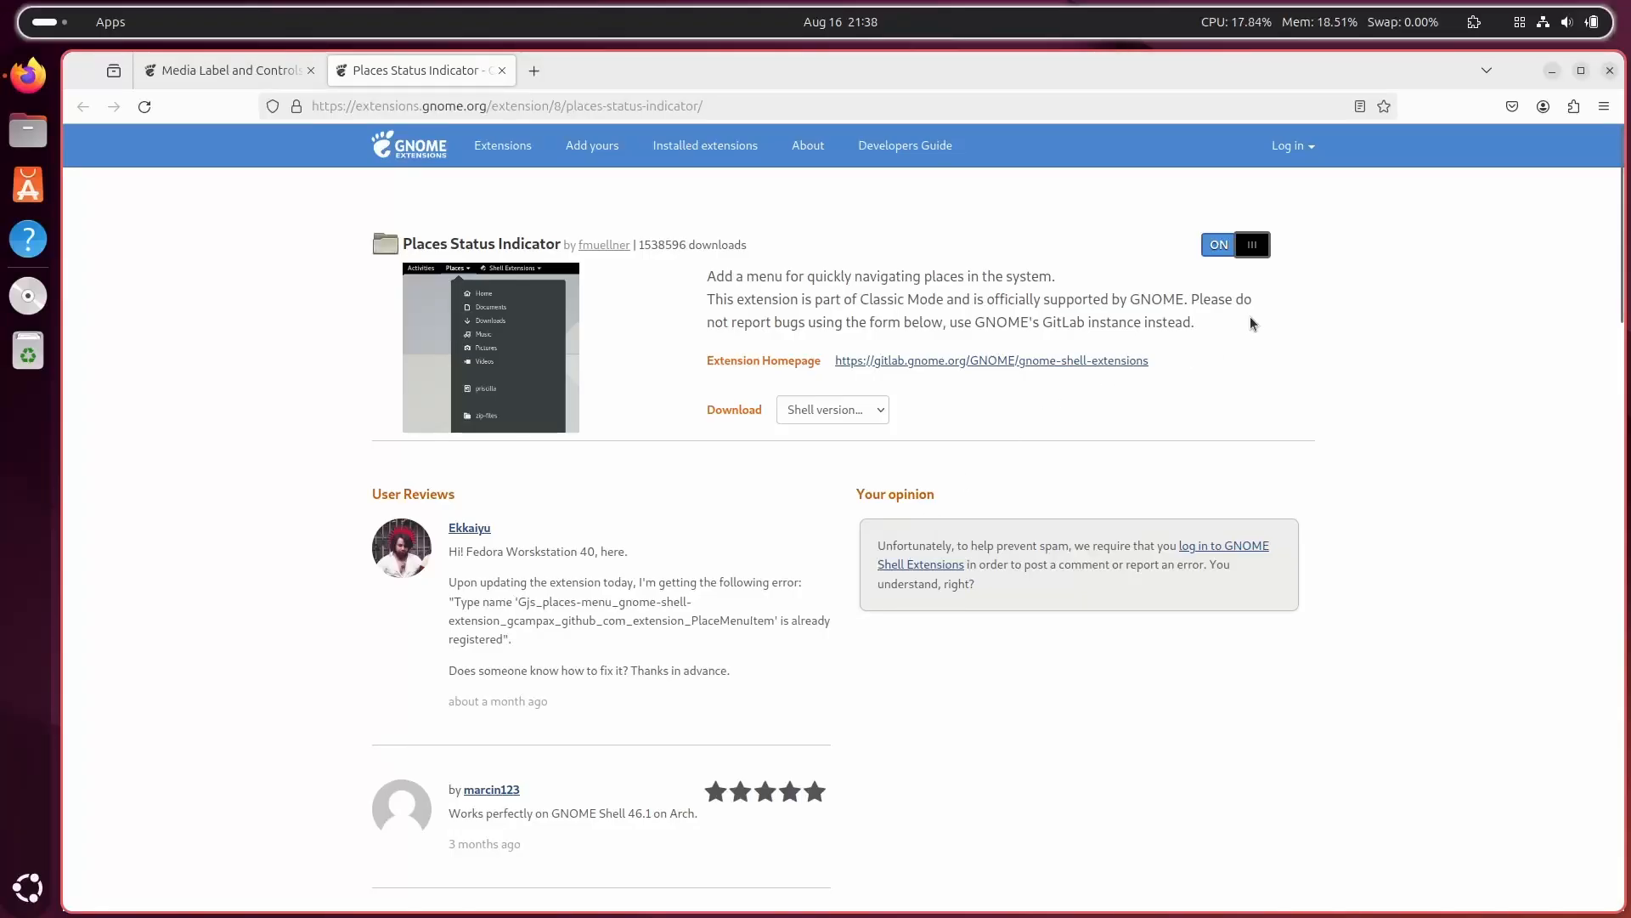
pyautogui.click(502, 70)
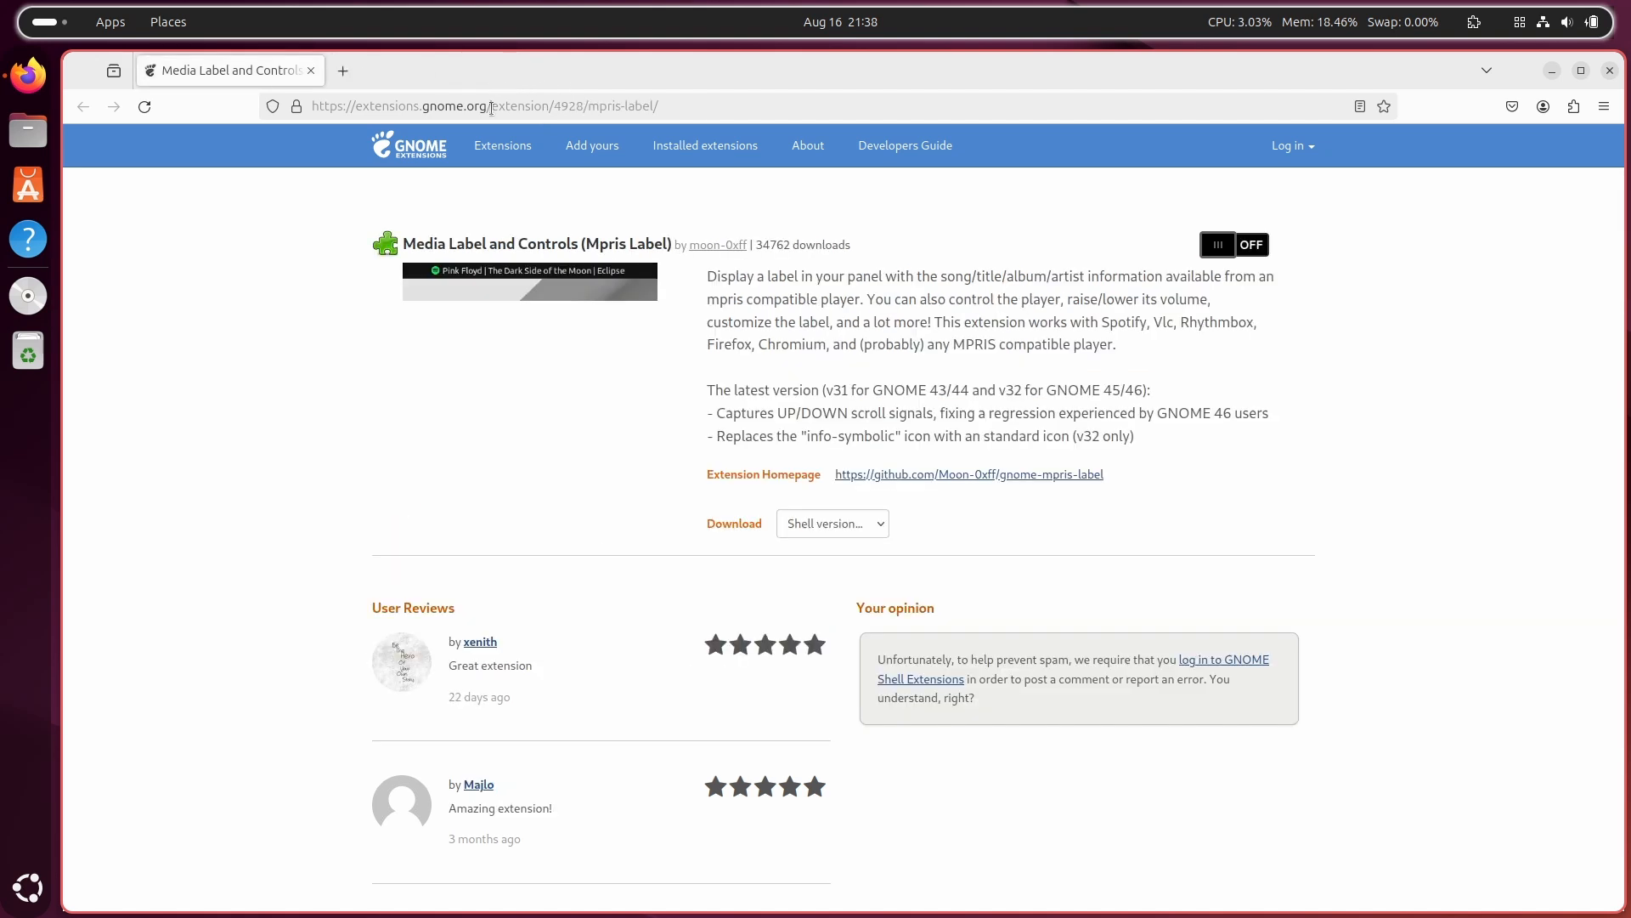
pyautogui.click(1247, 246)
pyautogui.click(936, 529)
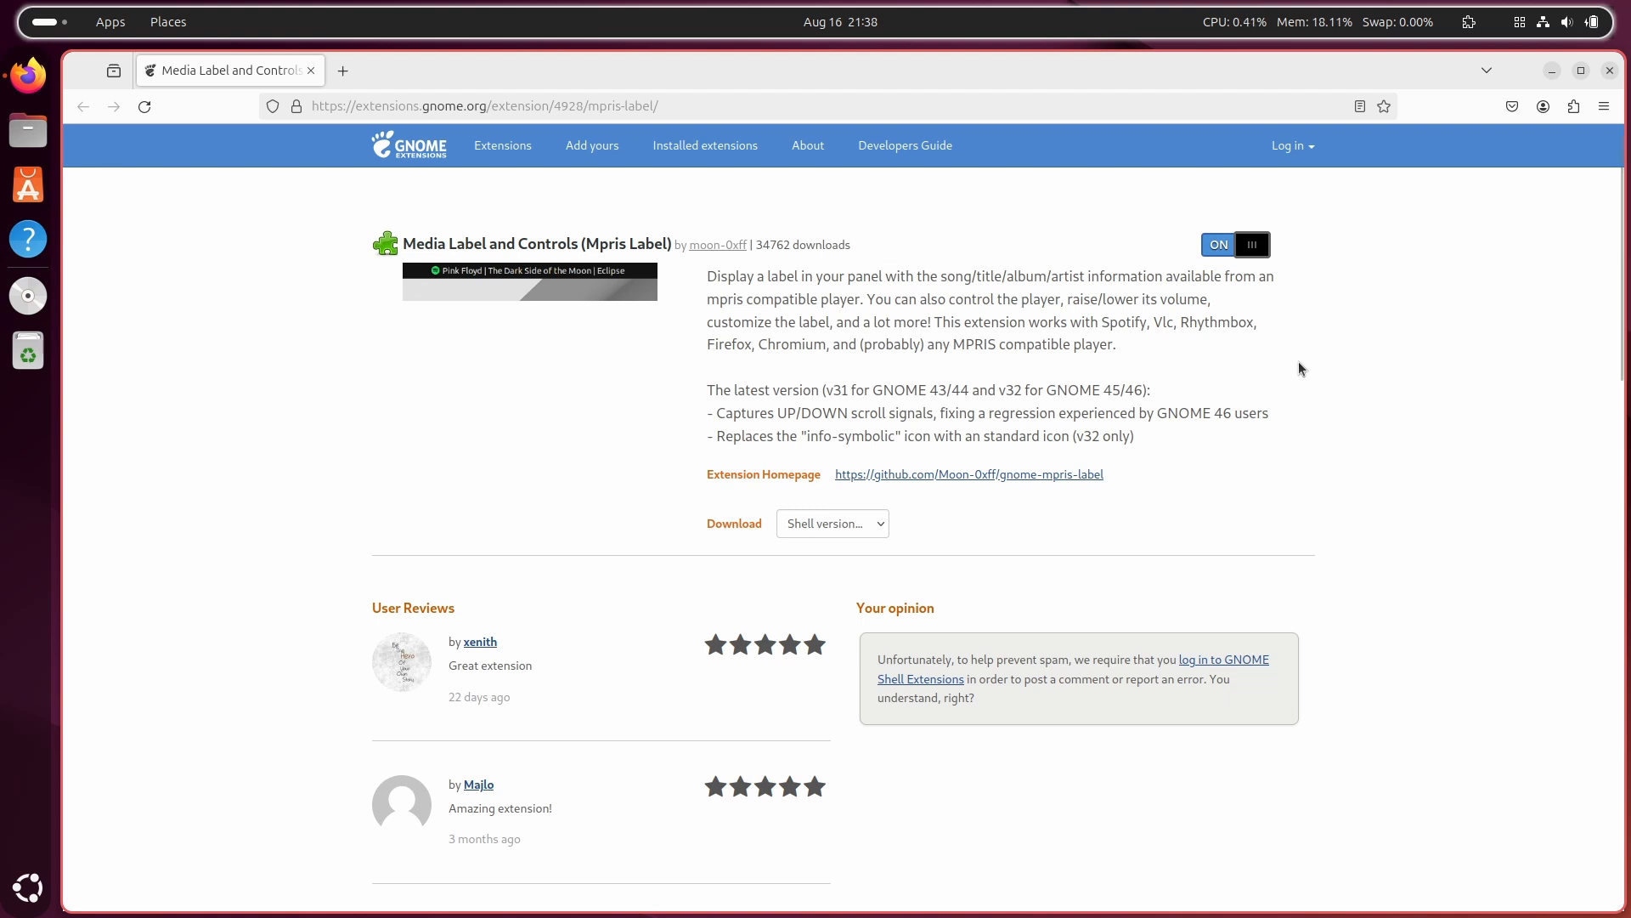
# Step: Close the browser and turn off Panel blur in the Blur my Shell extension settings, closing the settings window
pyautogui.click(1610, 72)
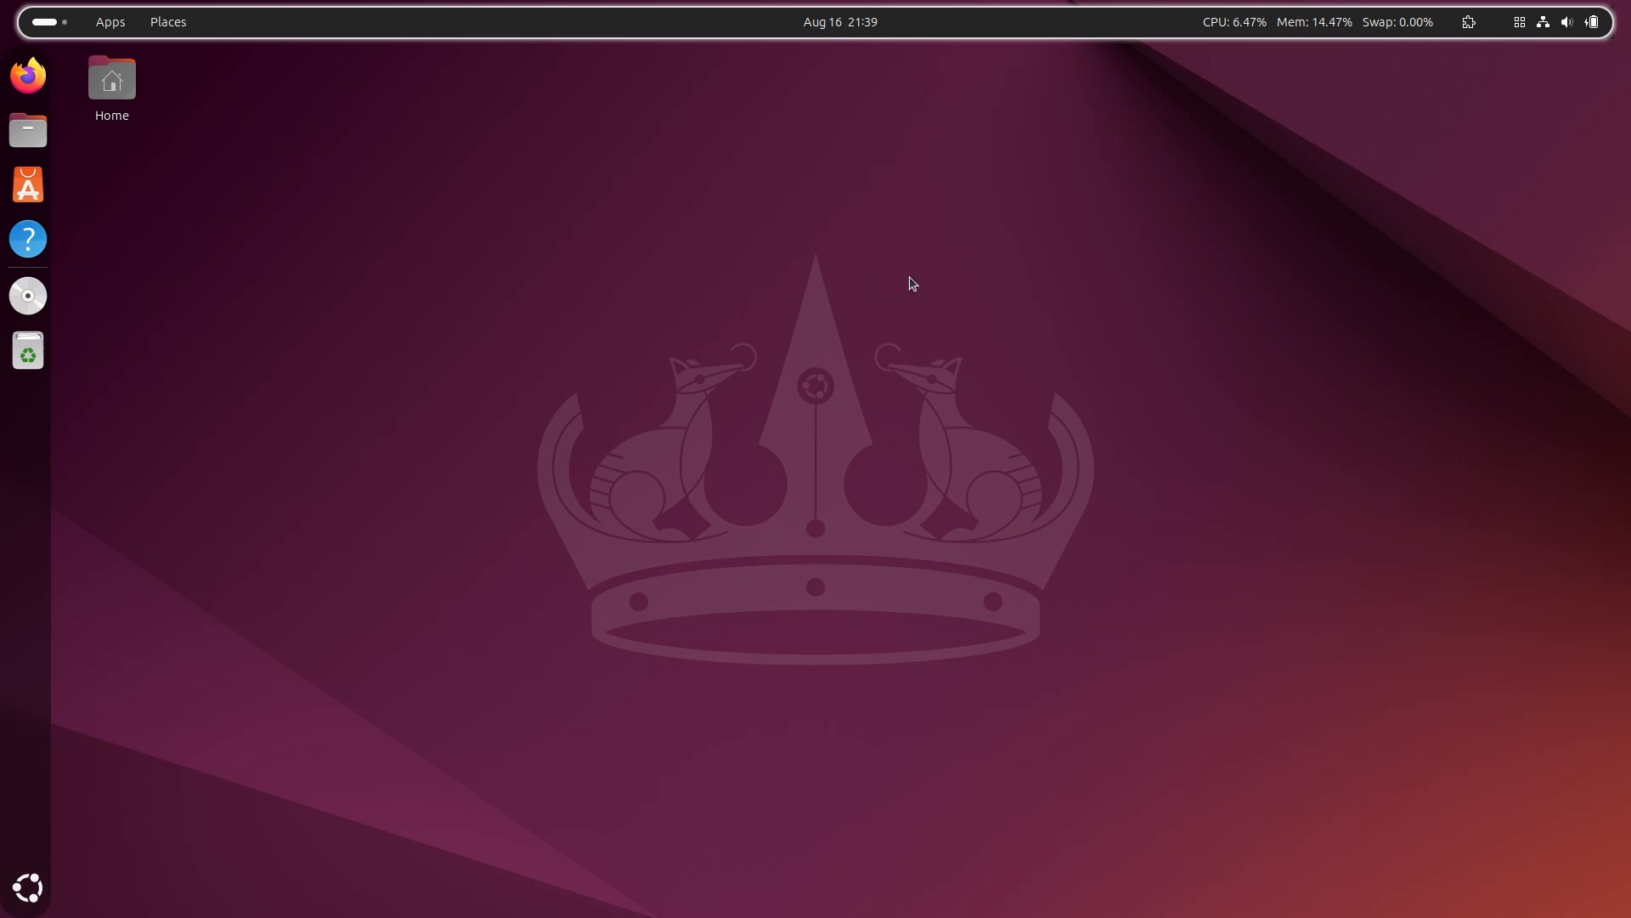
pyautogui.click(1469, 23)
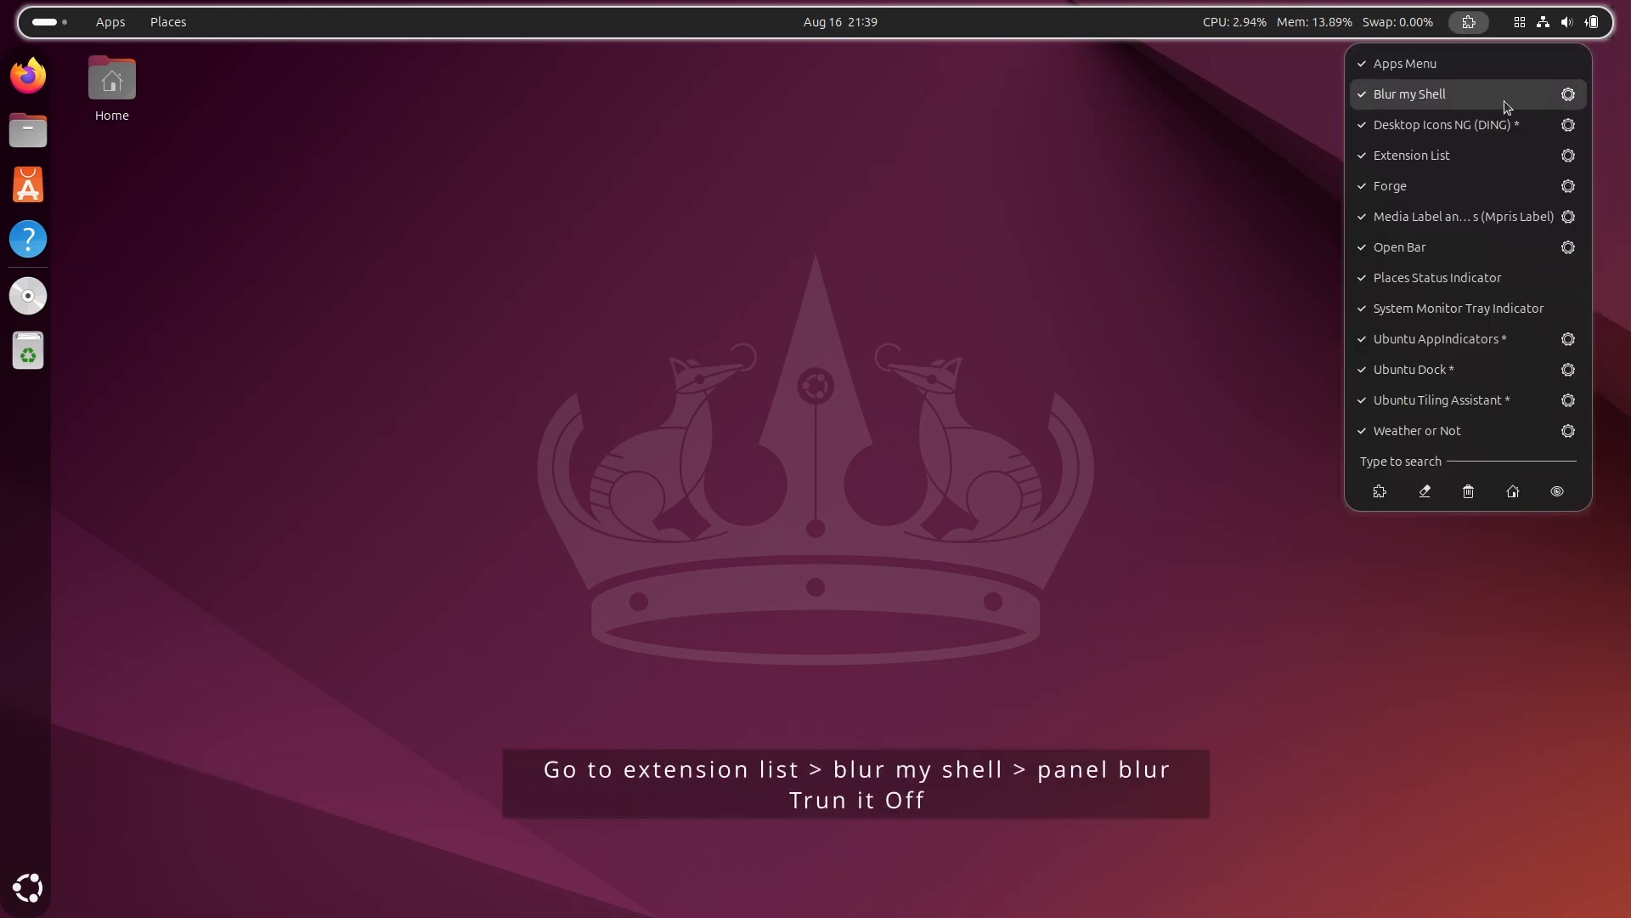
pyautogui.click(1569, 95)
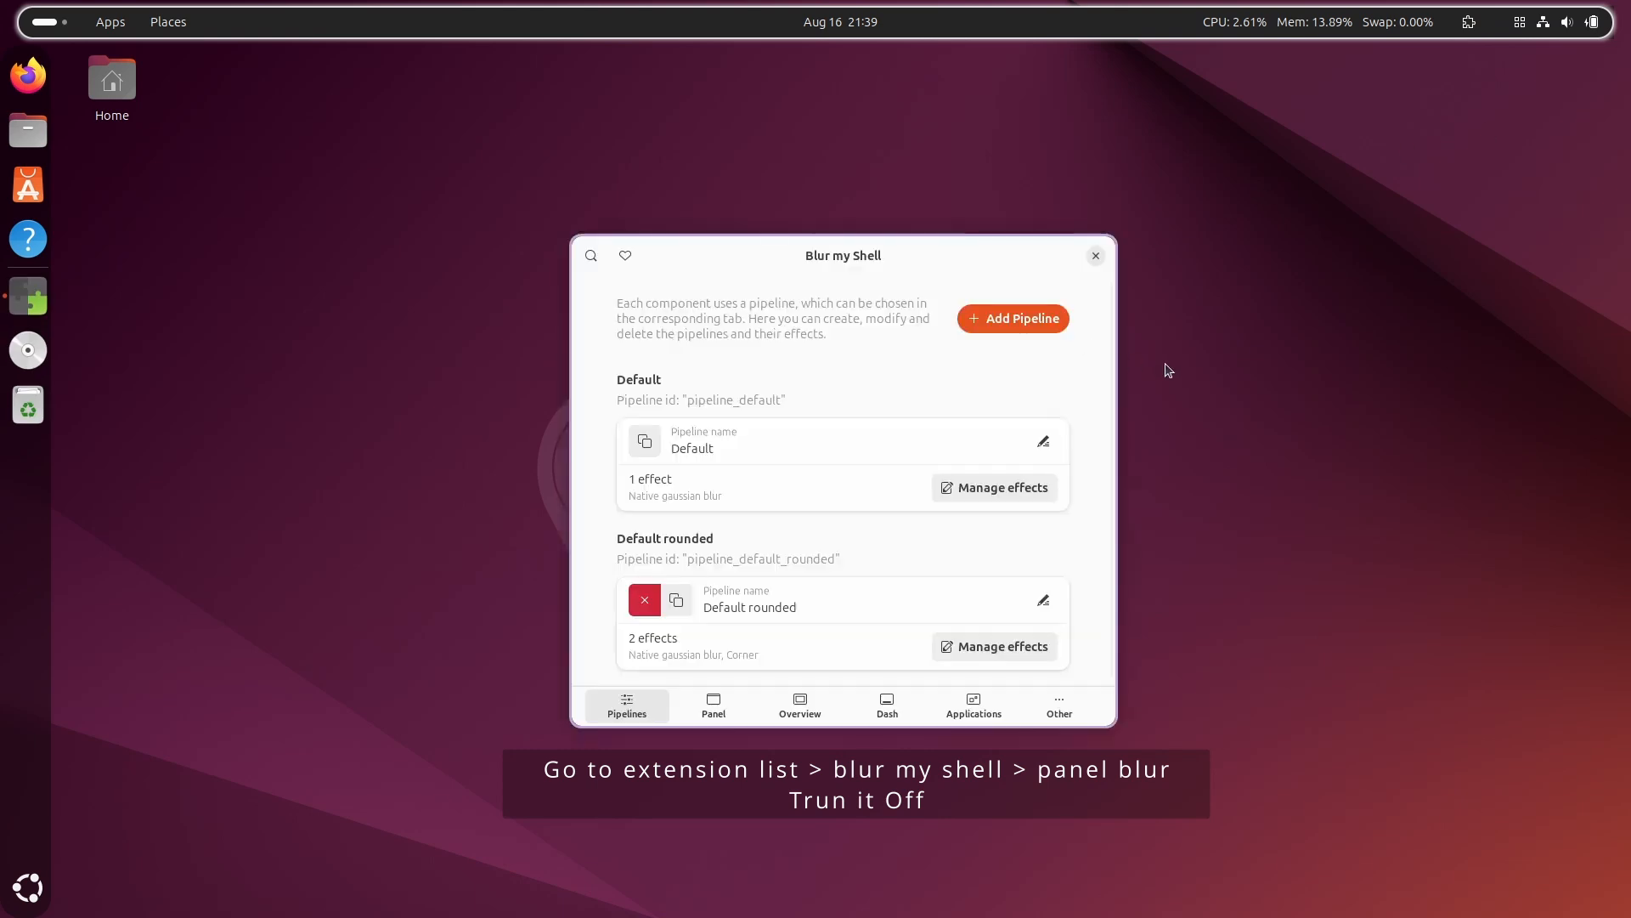
pyautogui.click(712, 714)
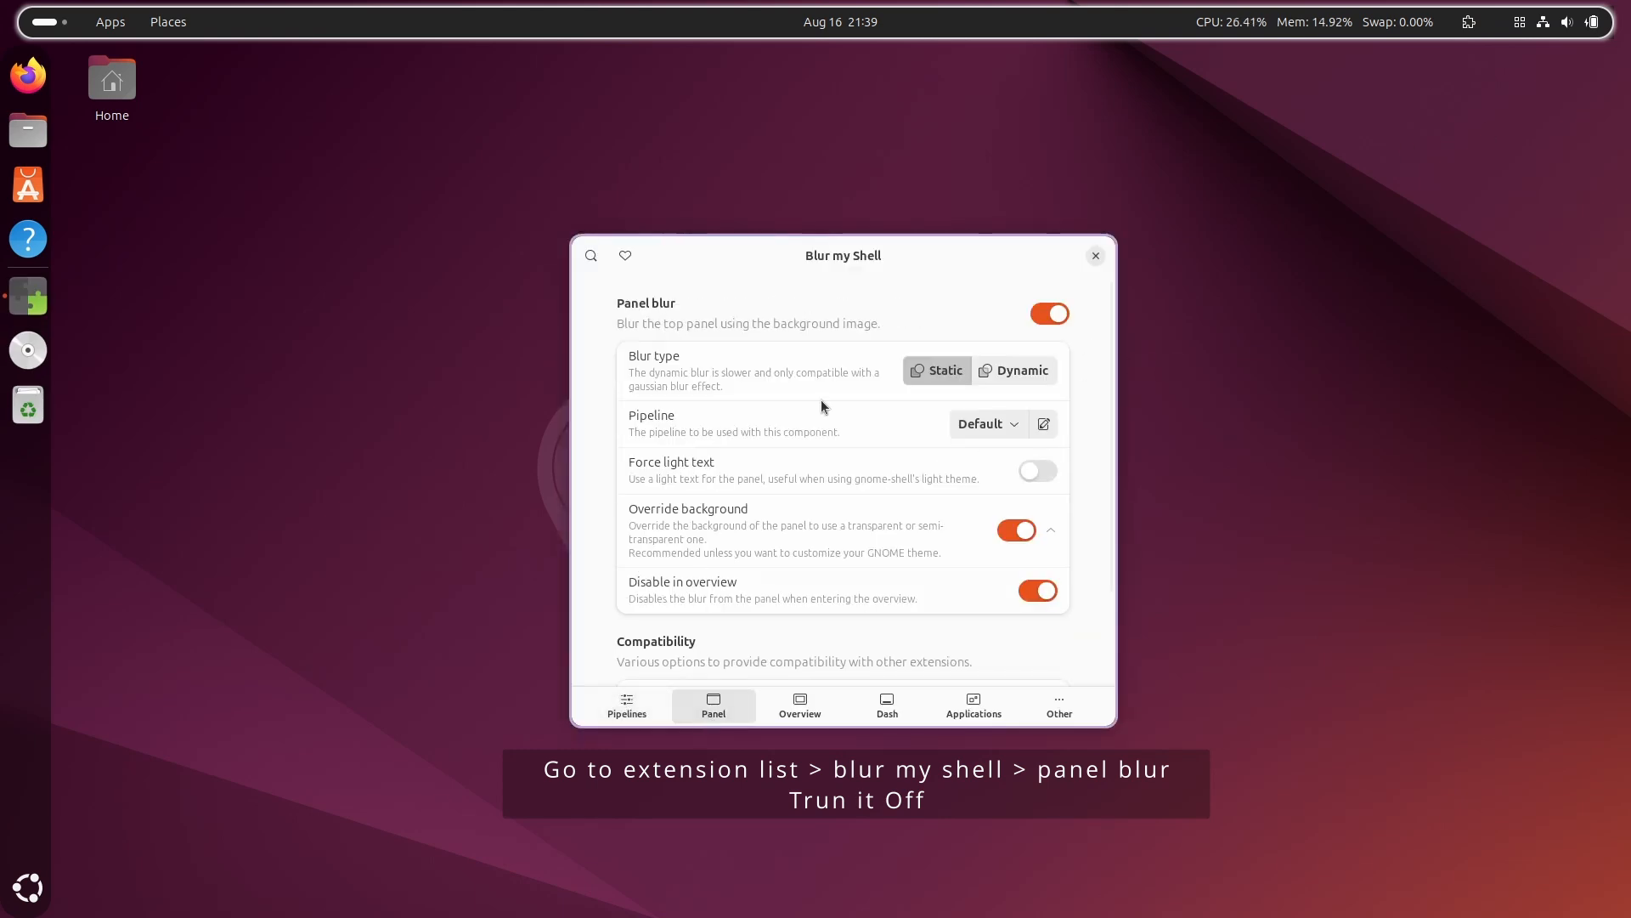
pyautogui.click(1052, 314)
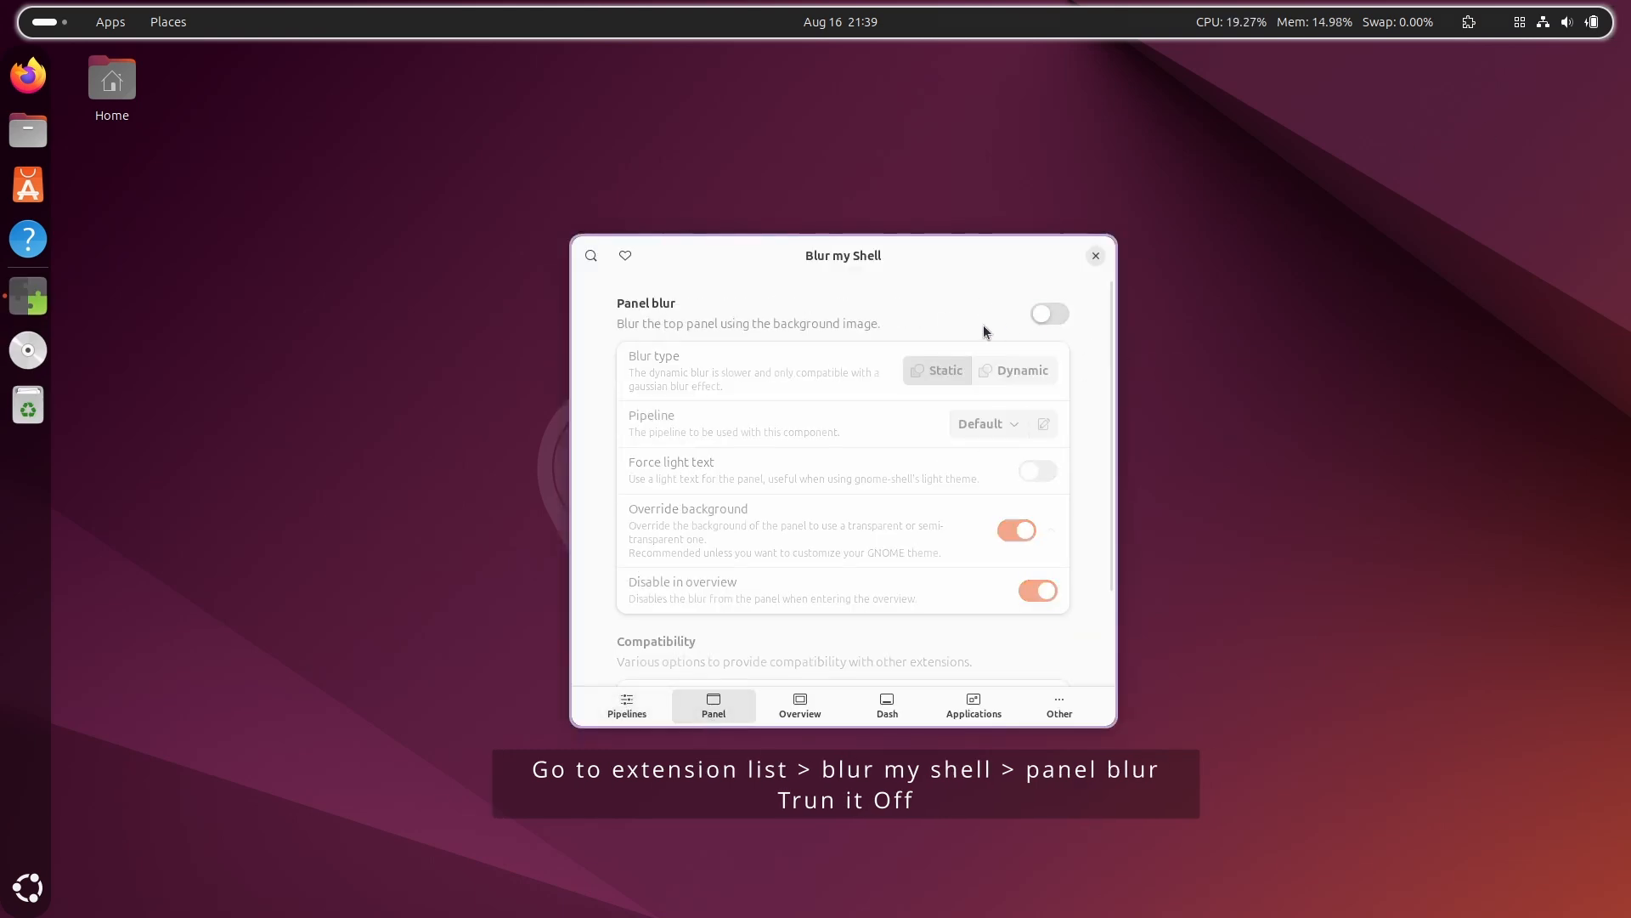
pyautogui.click(1097, 256)
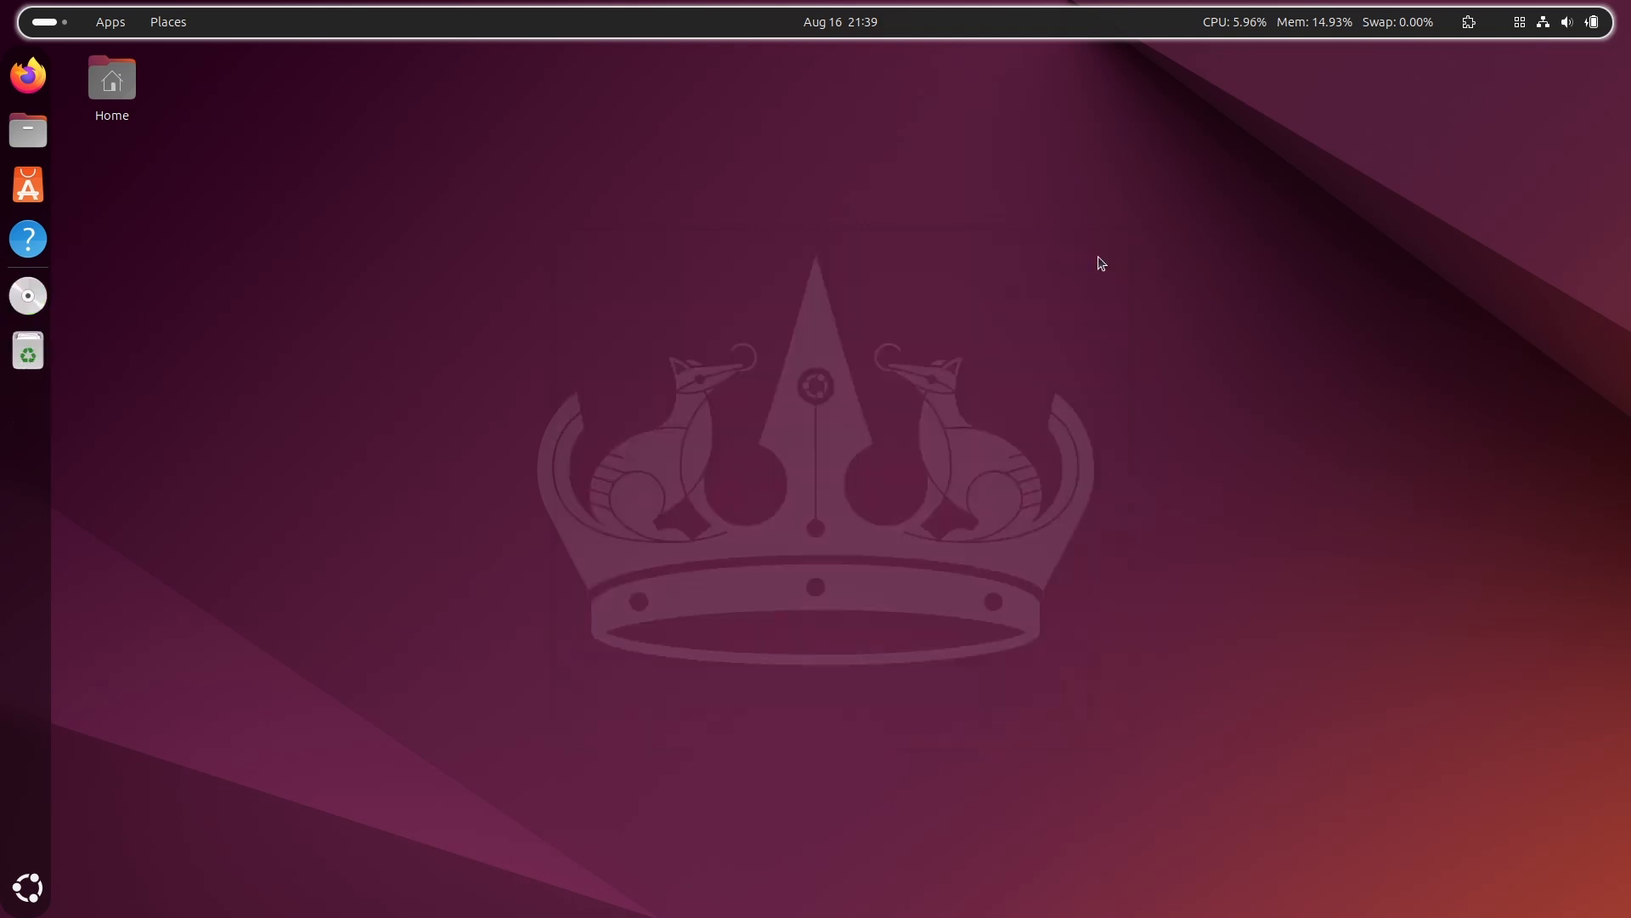
# Step: Import the Open Bar extension settings from the file "open" in the Downloads/projectFiles folder
pyautogui.click(1469, 22)
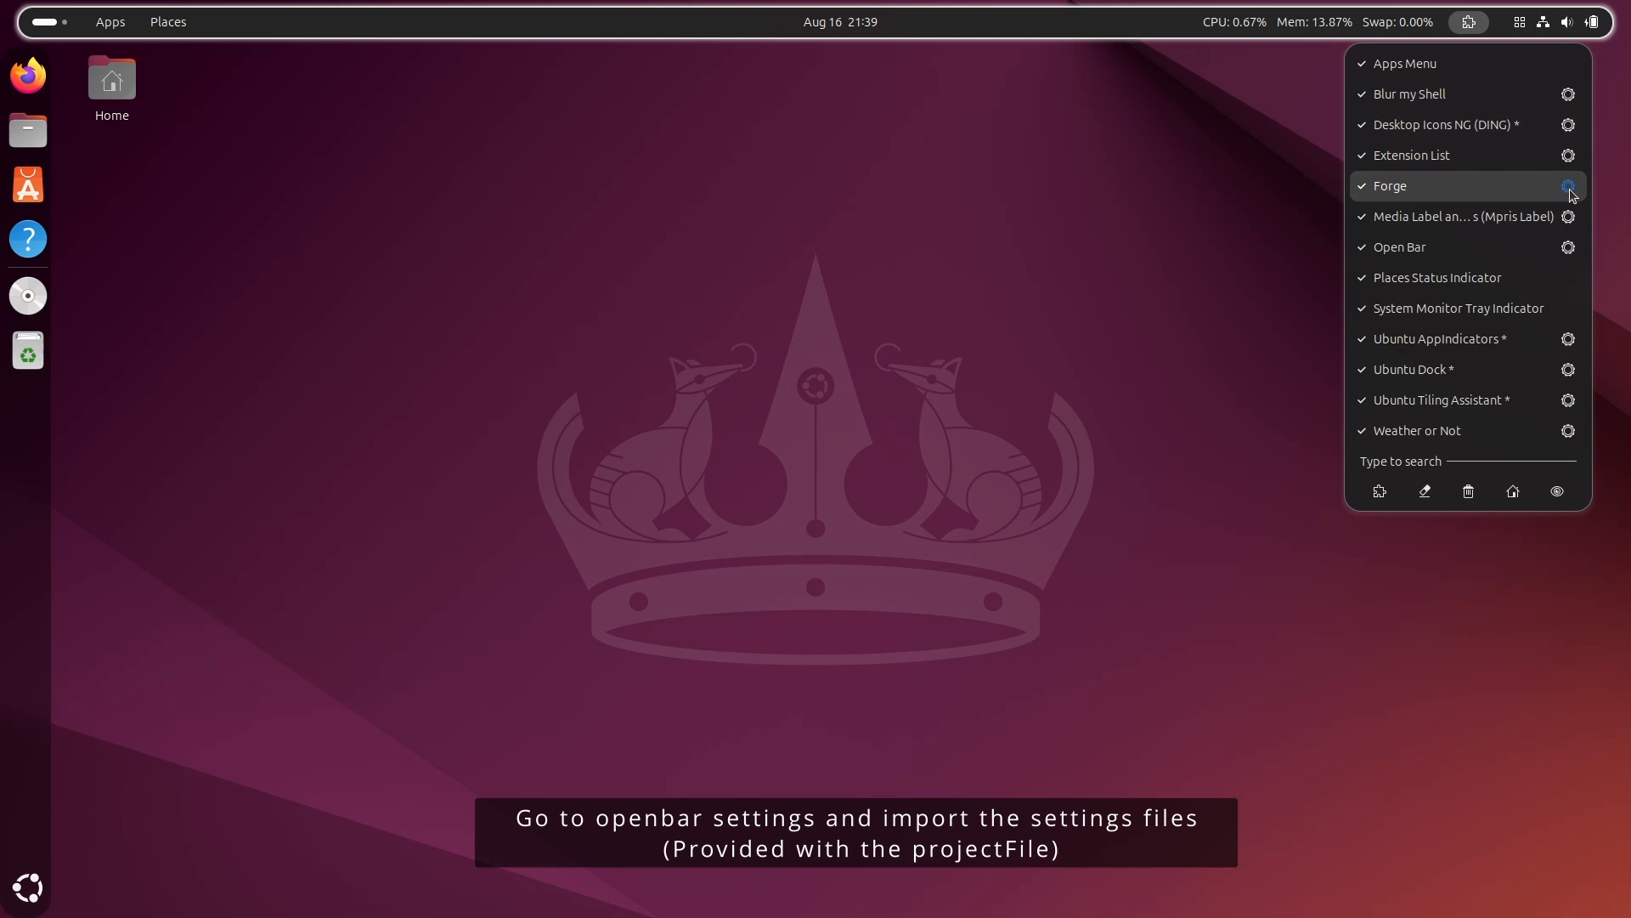
pyautogui.click(1569, 248)
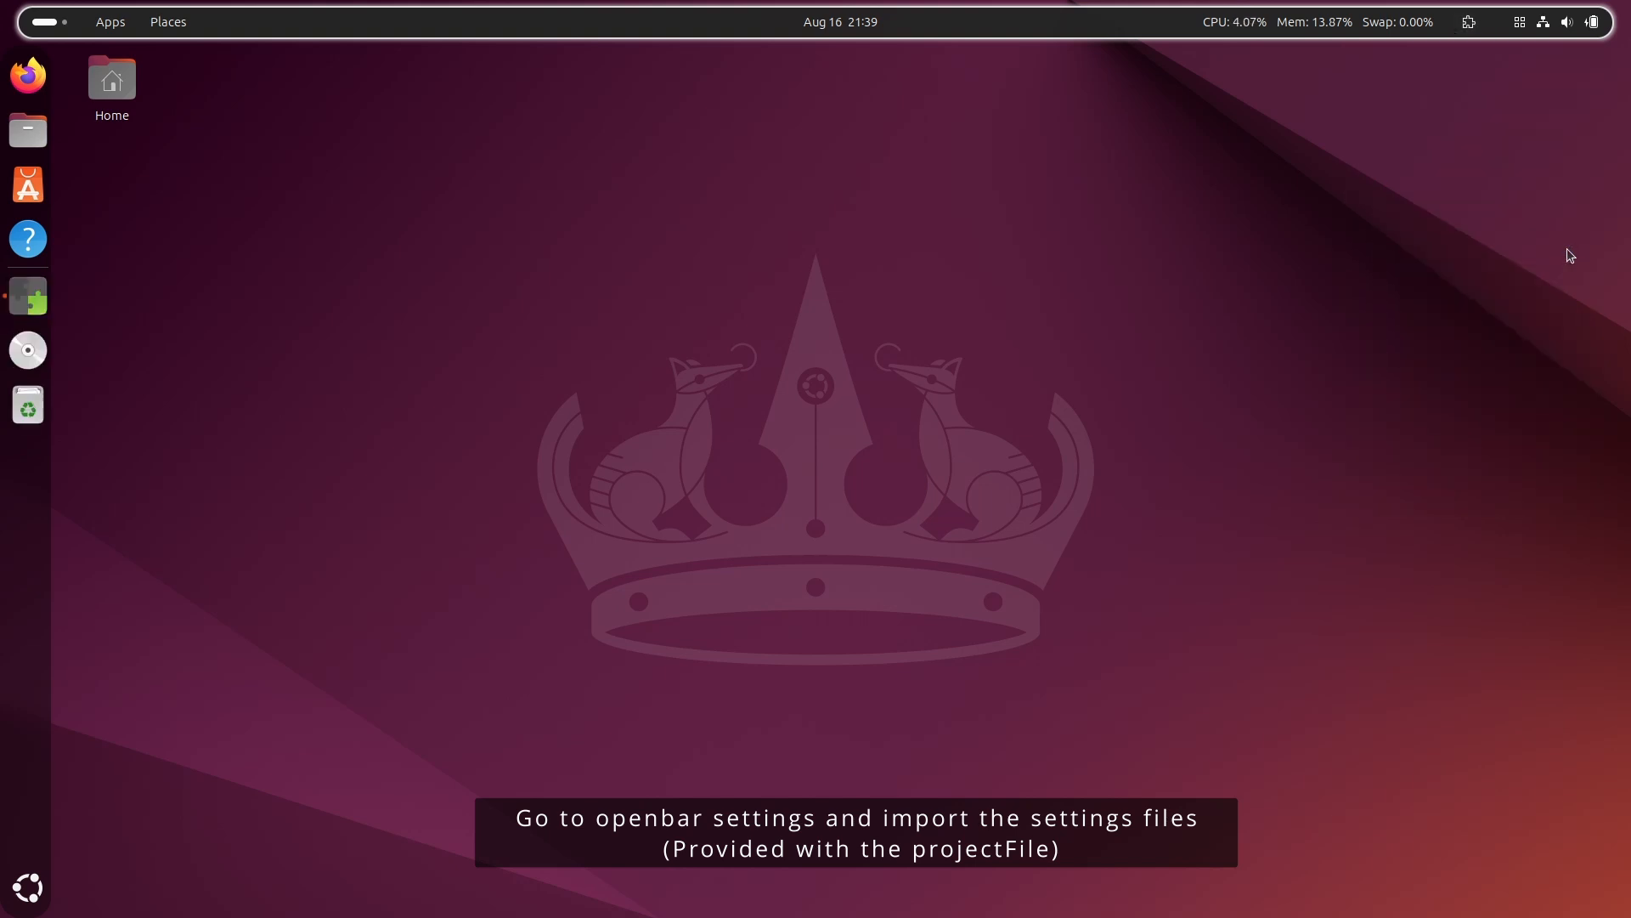
pyautogui.click(586, 725)
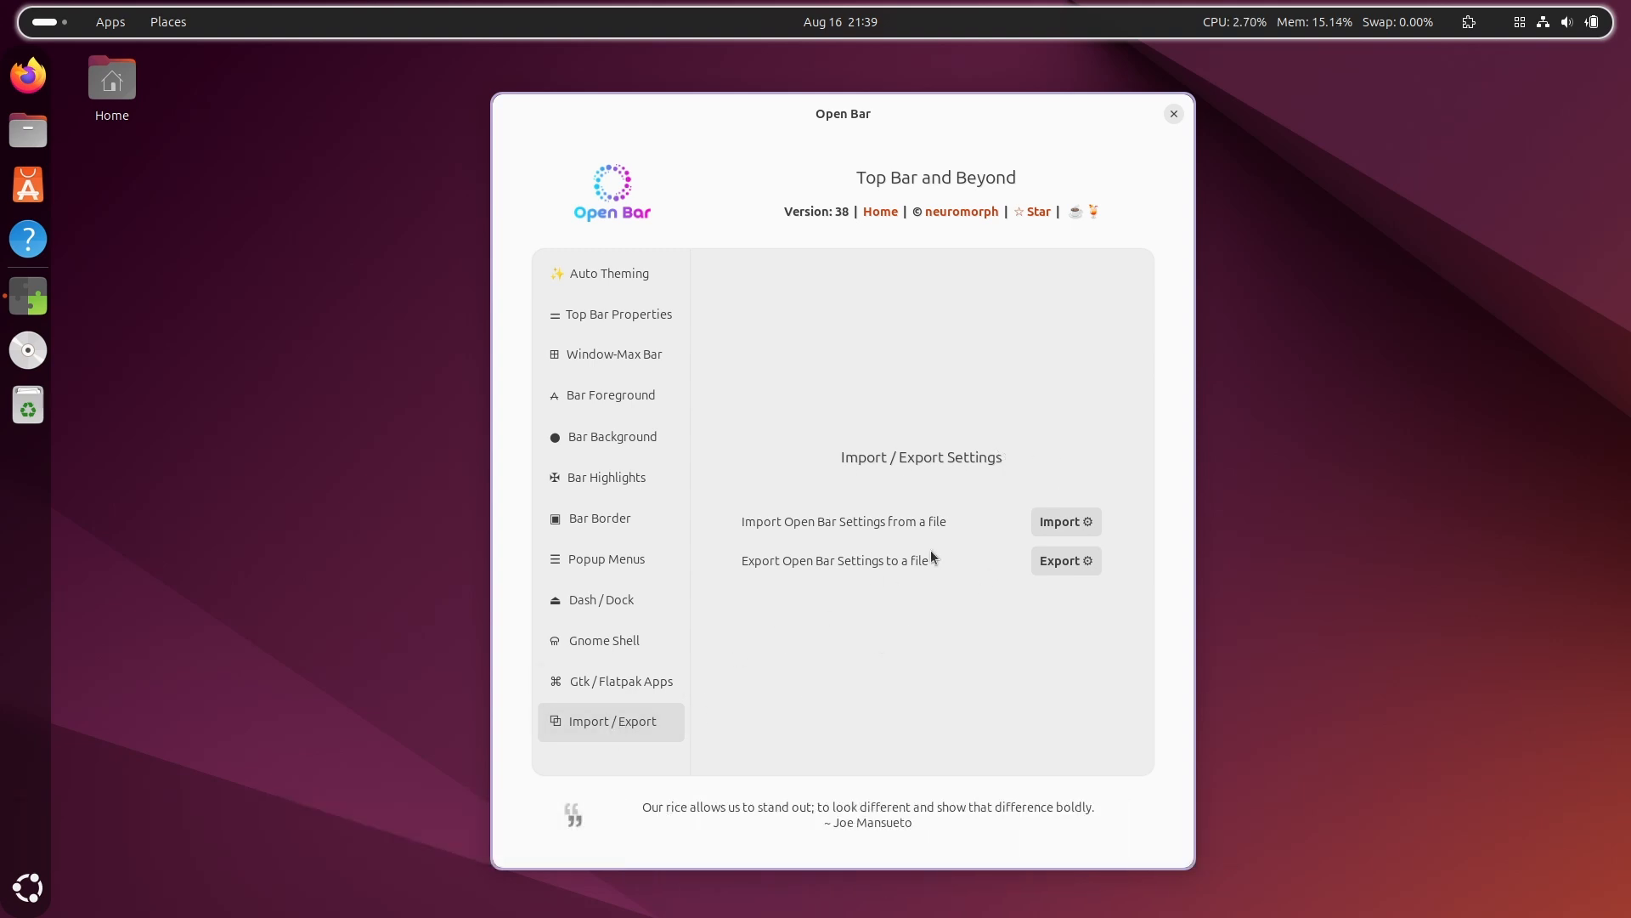
pyautogui.click(1051, 514)
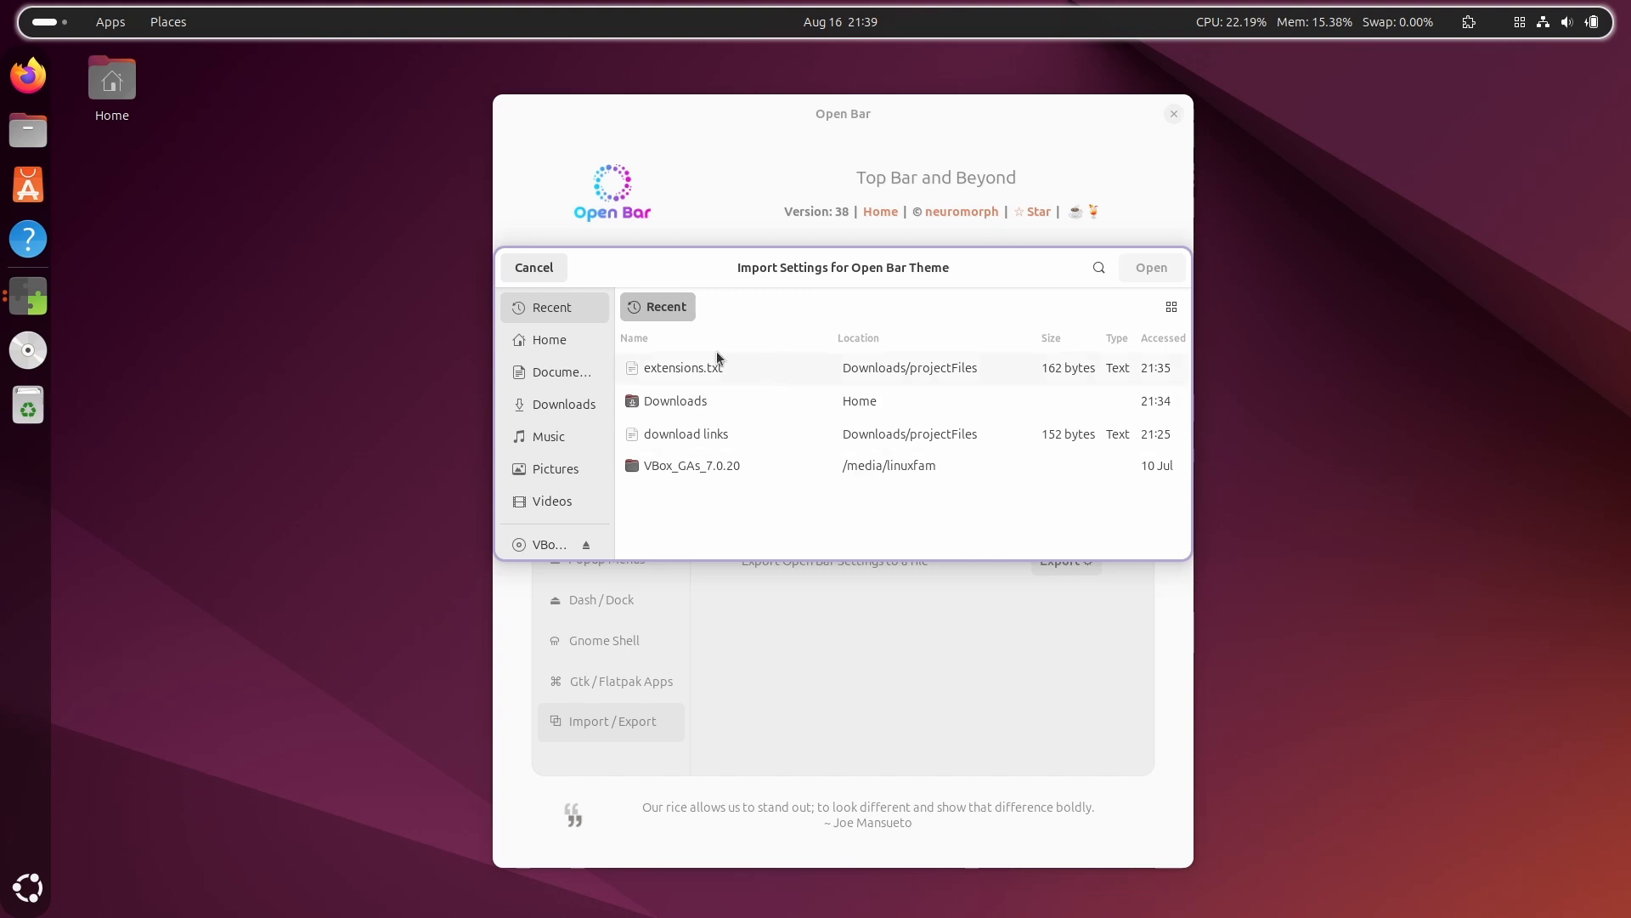
pyautogui.doubleClick(666, 400)
pyautogui.click(708, 401)
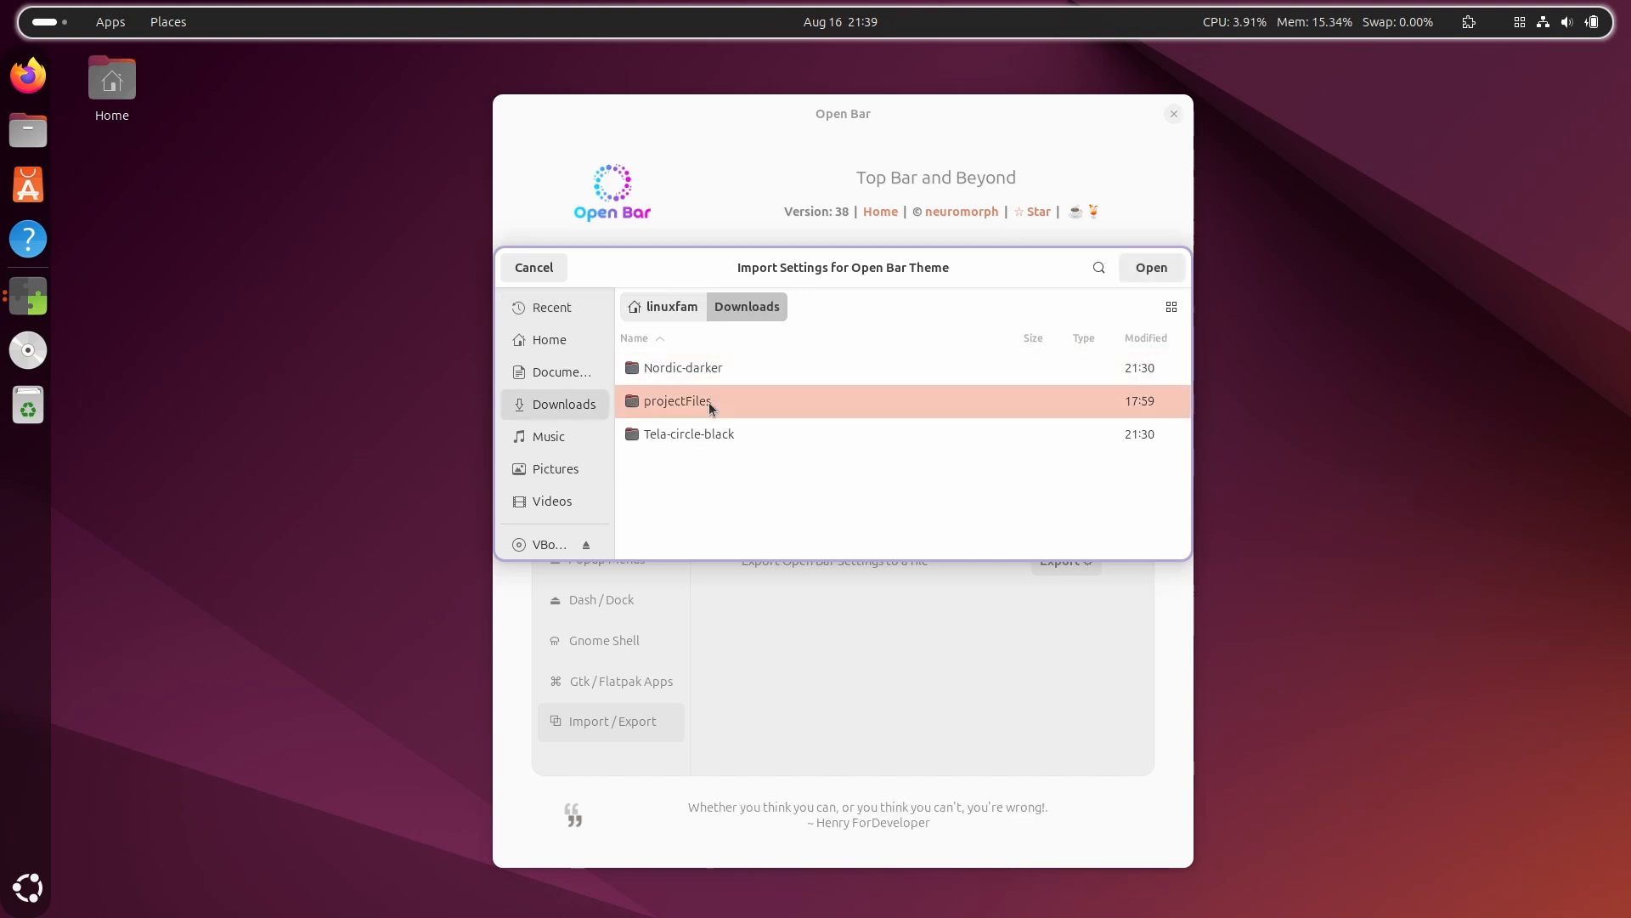
pyautogui.doubleClick(709, 401)
pyautogui.click(680, 462)
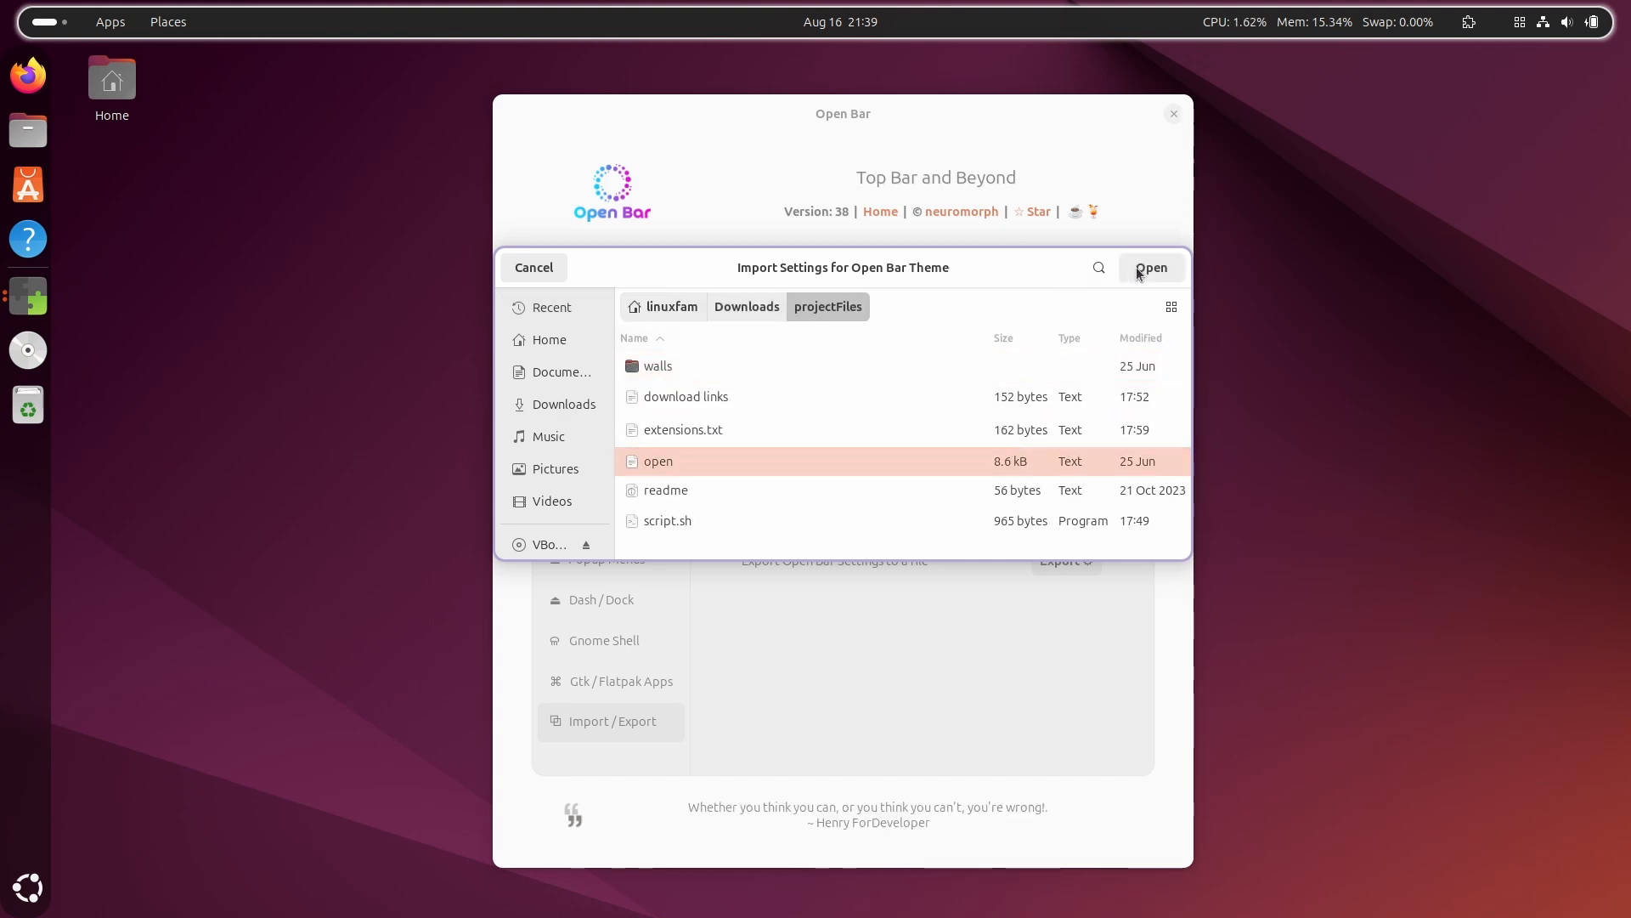
pyautogui.click(1175, 269)
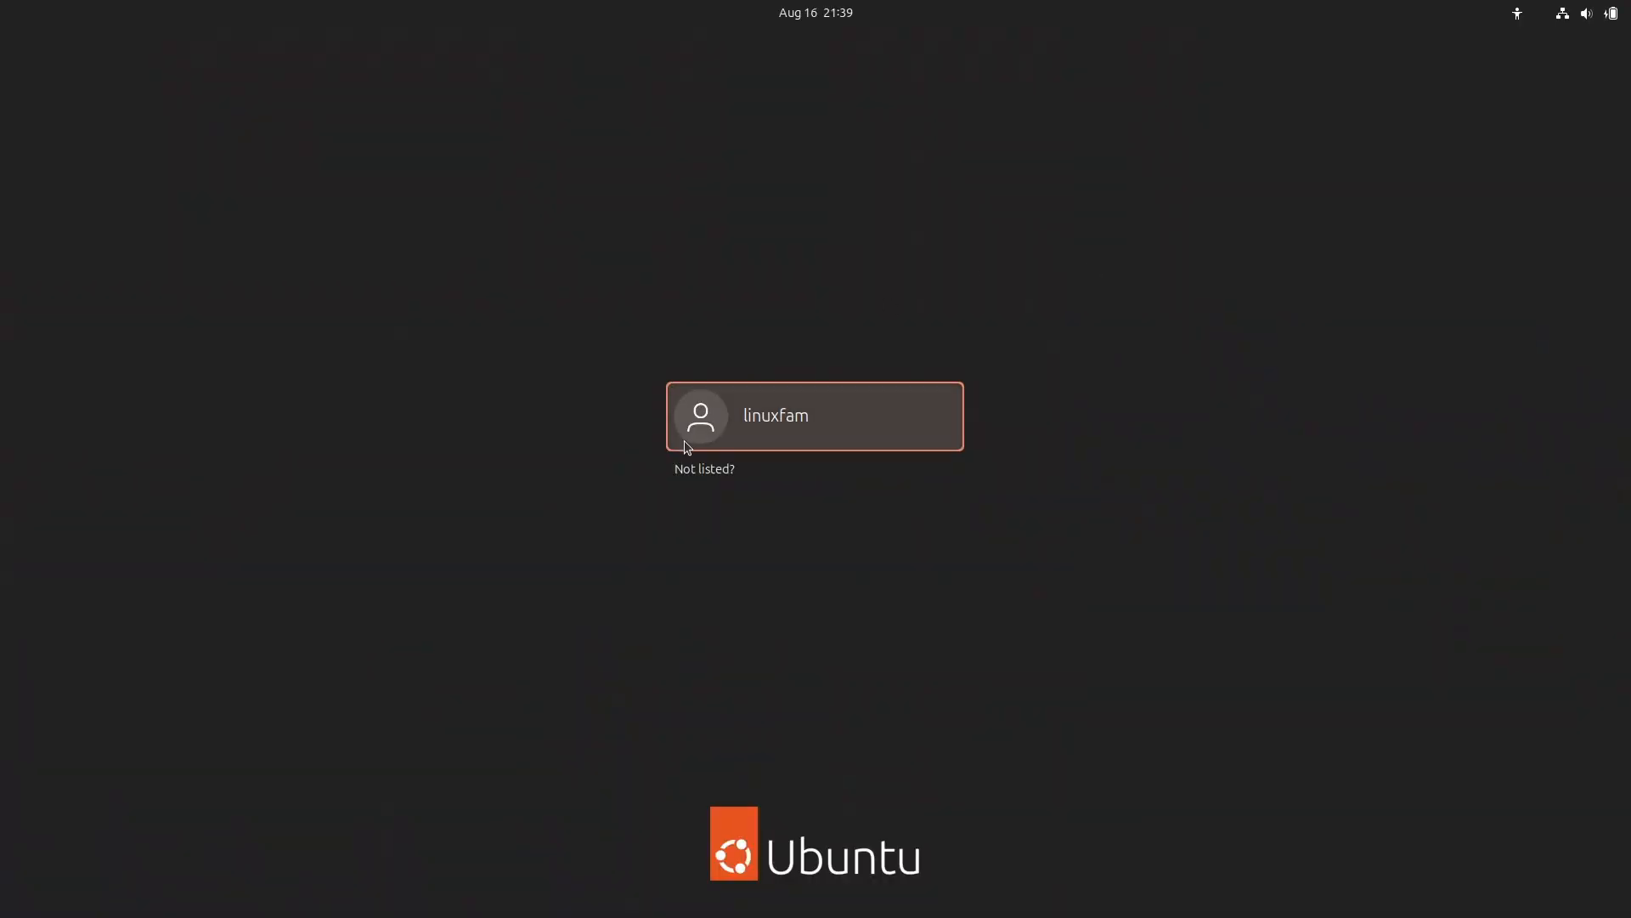
# Step: Log back in to the desktop session by entering the account password
pyautogui.click(808, 429)
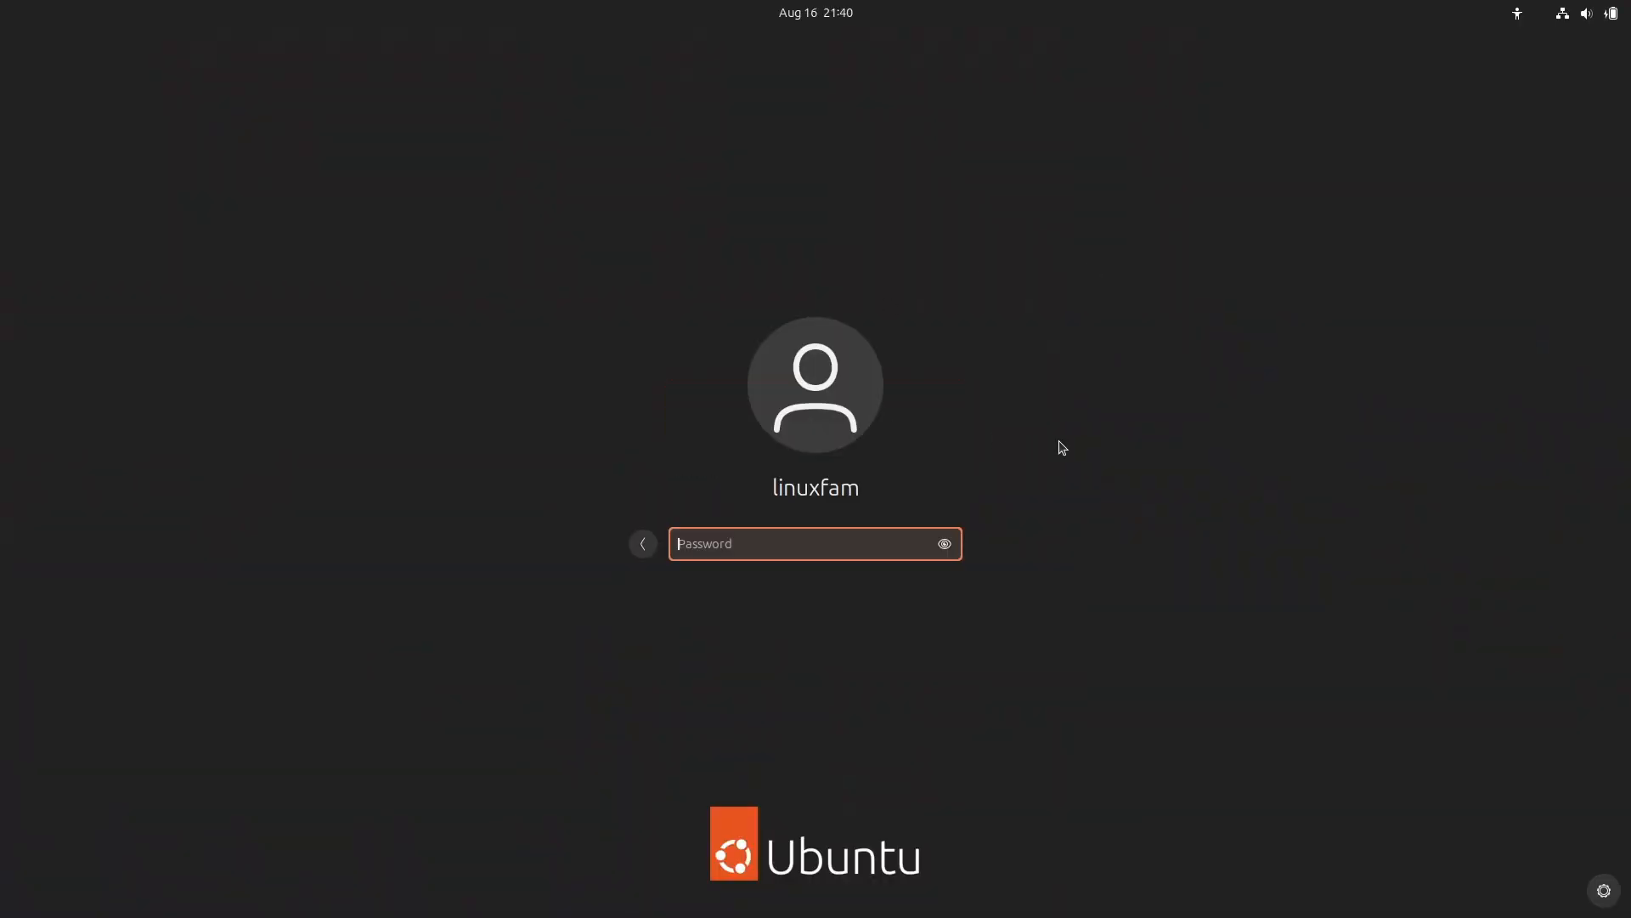
pyautogui.write('••••')
pyautogui.press('Return')
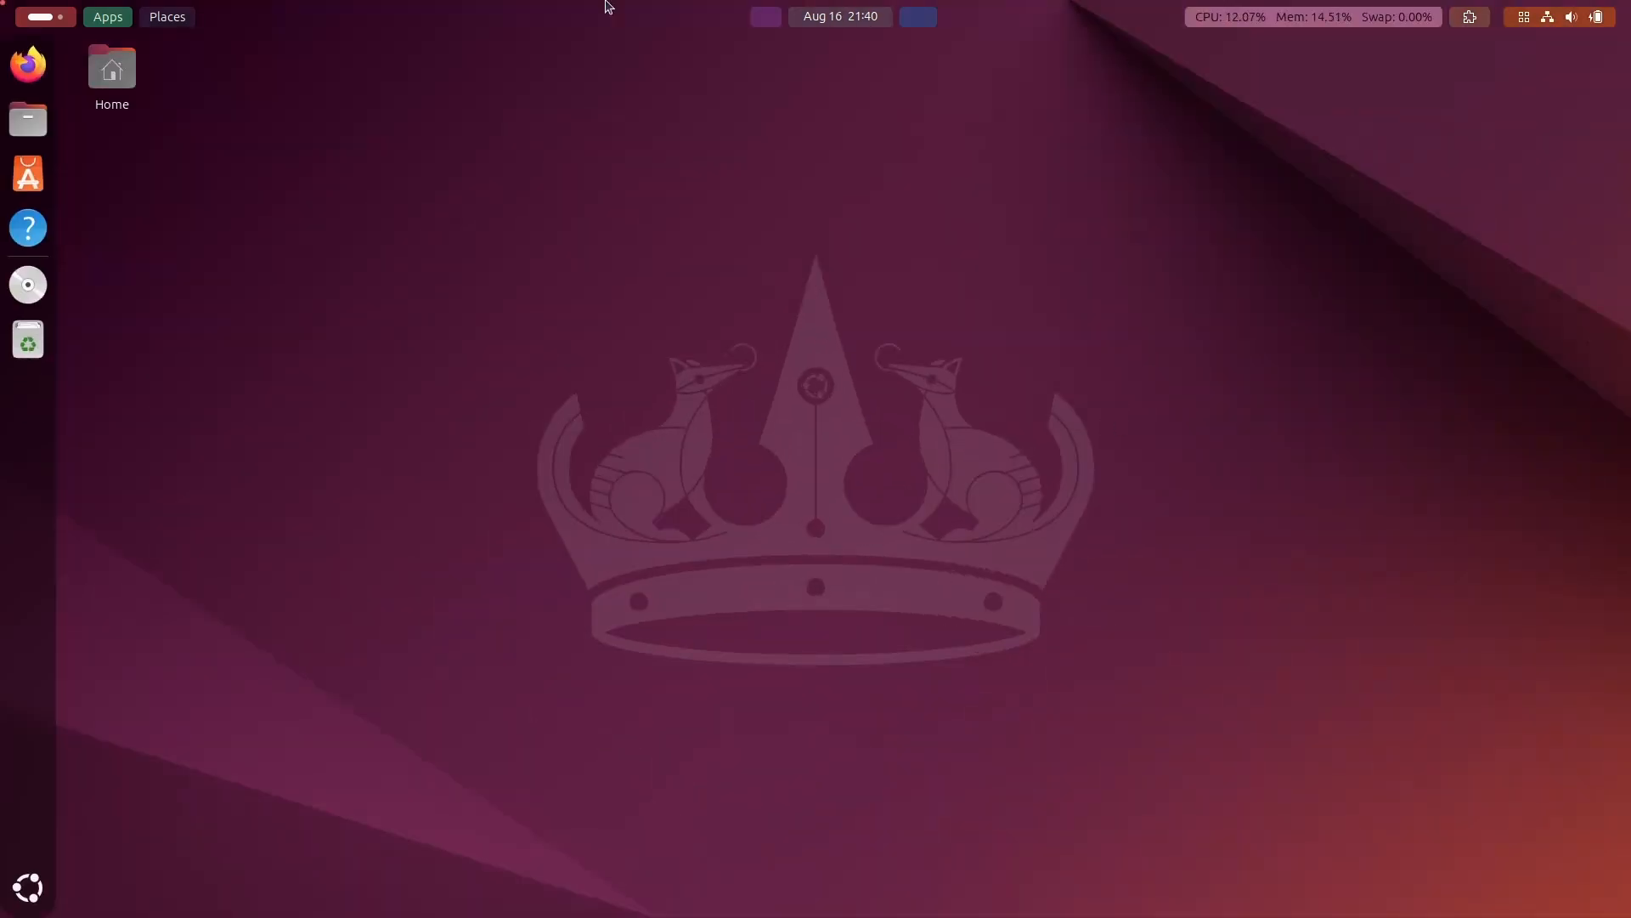
# Step: Search the web in Firefox for "gnome weather" and get the GNOME Weather app from its Flathub page
pyautogui.click(28, 65)
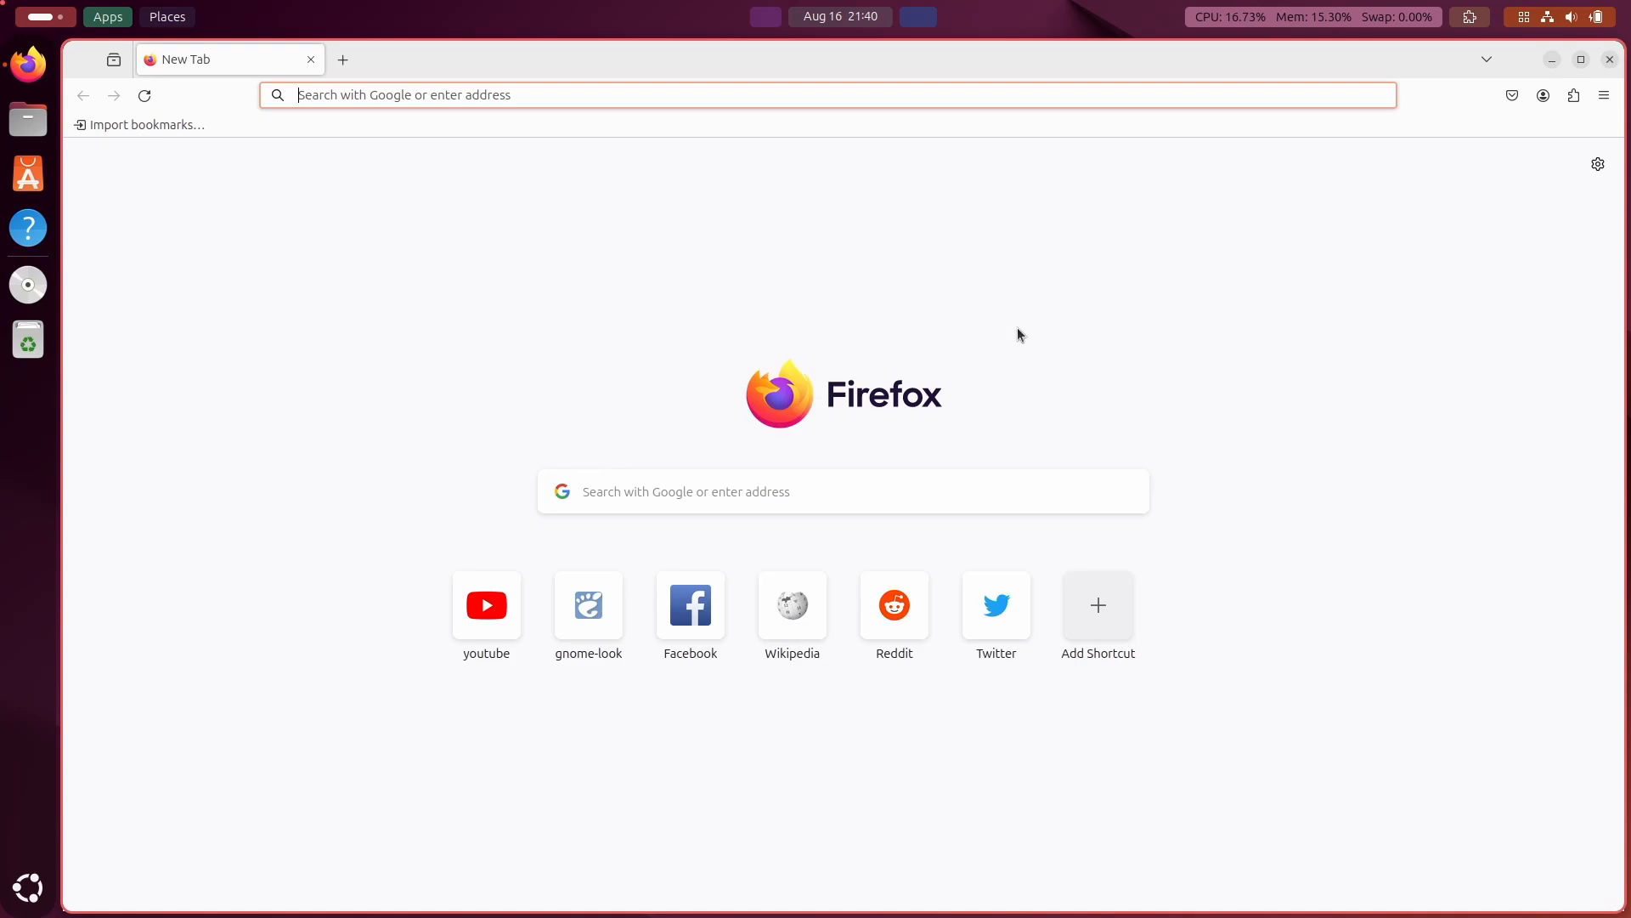
pyautogui.click(965, 99)
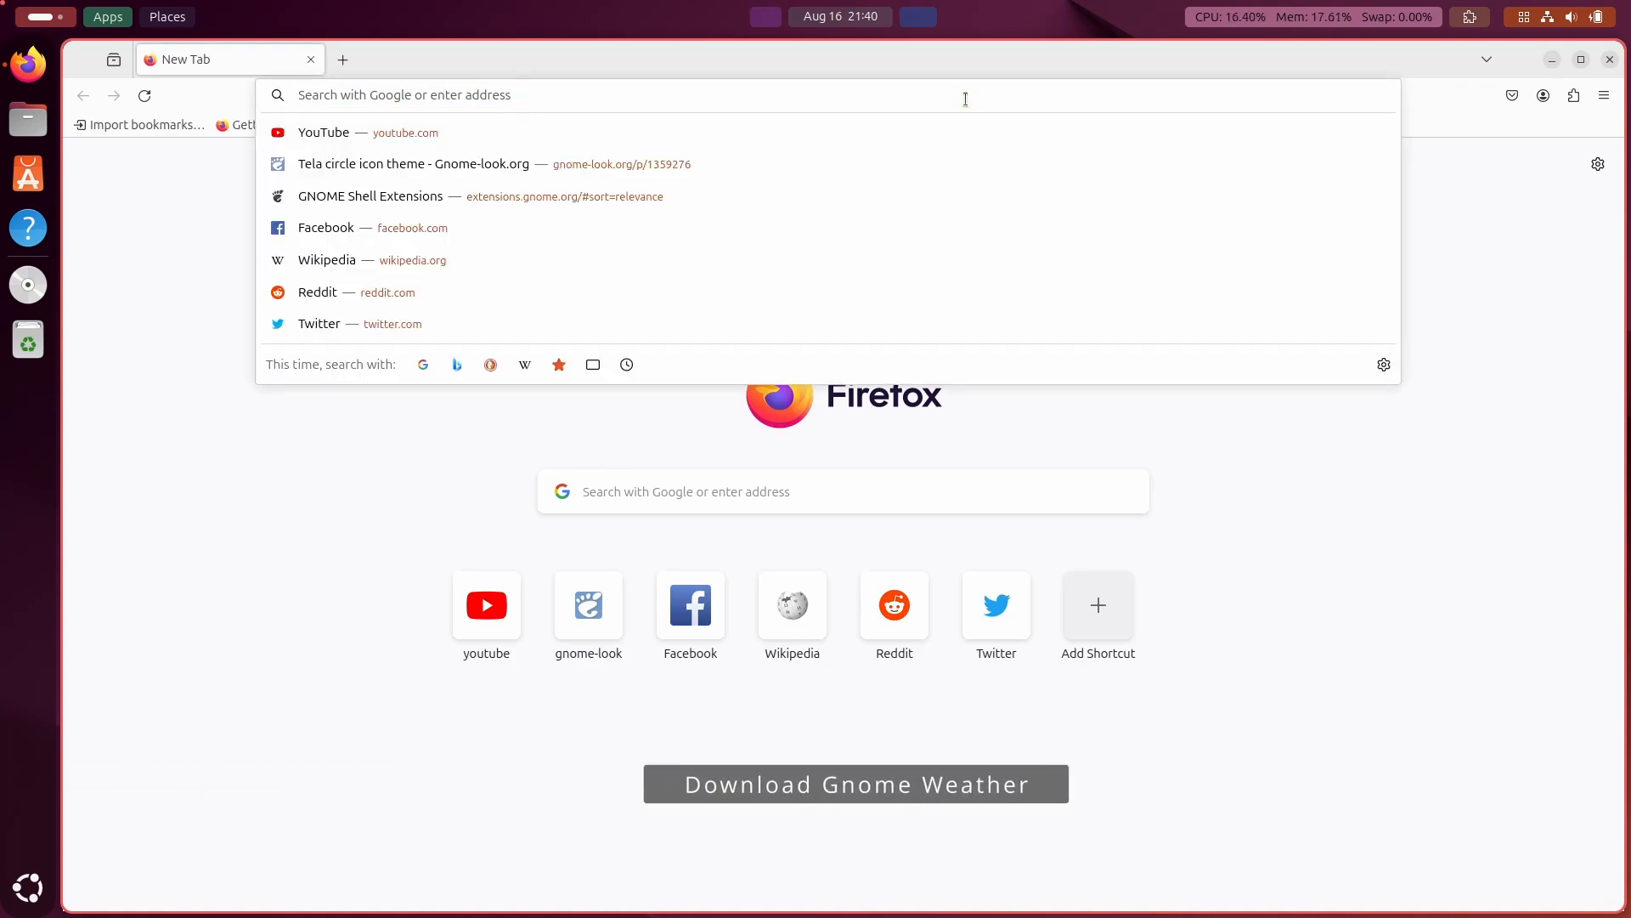
pyautogui.write('gnome weather')
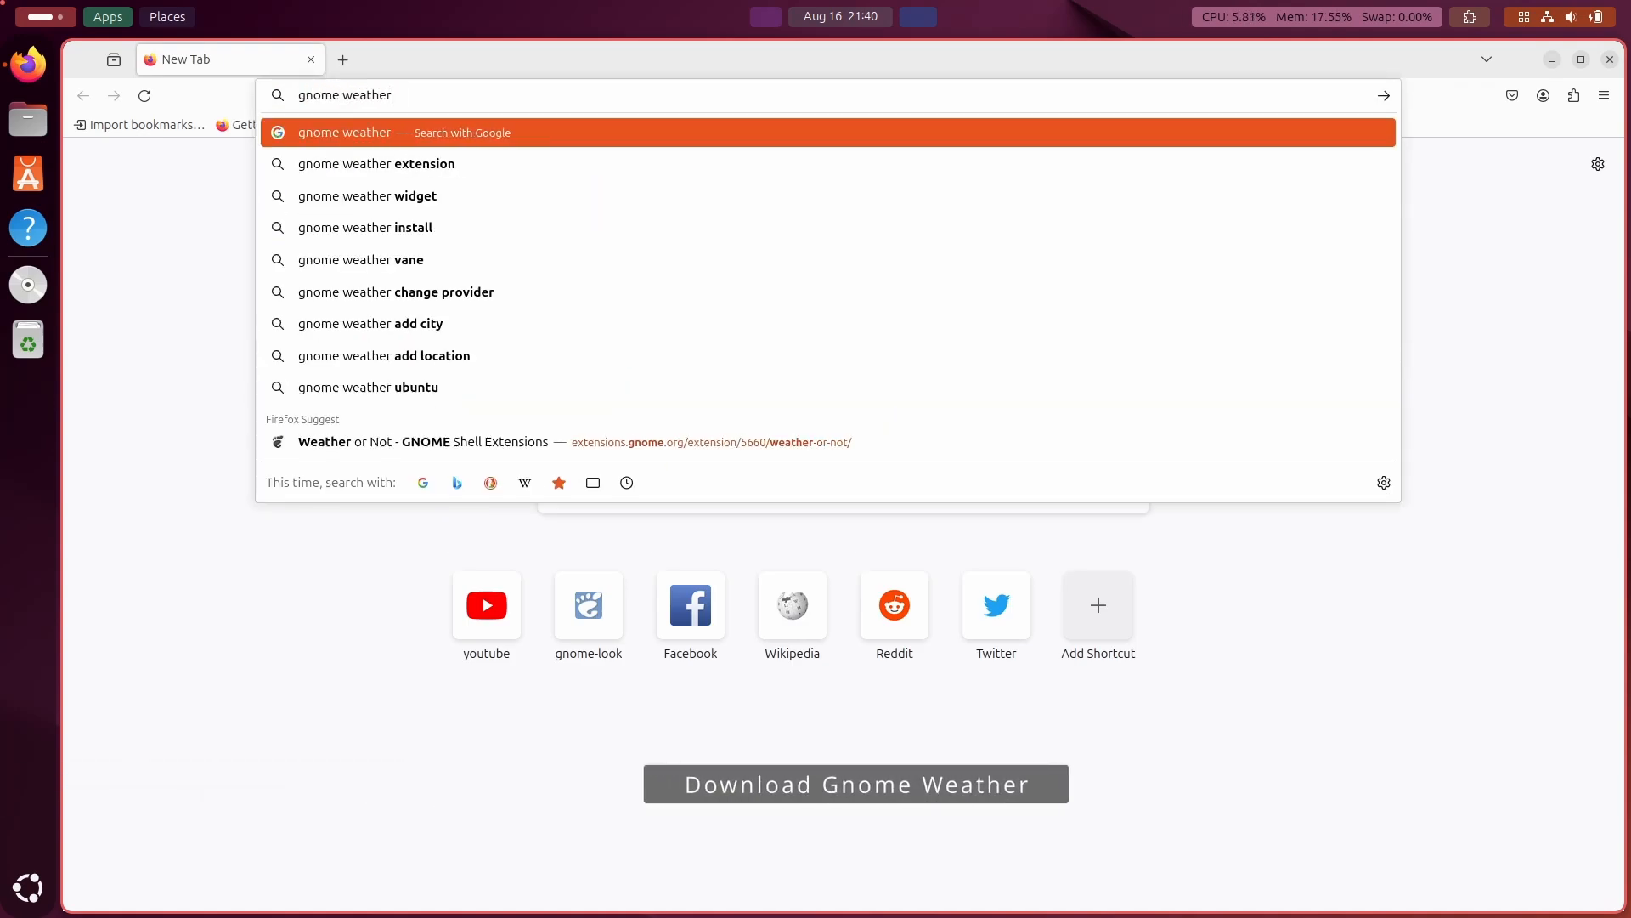
pyautogui.press('Return')
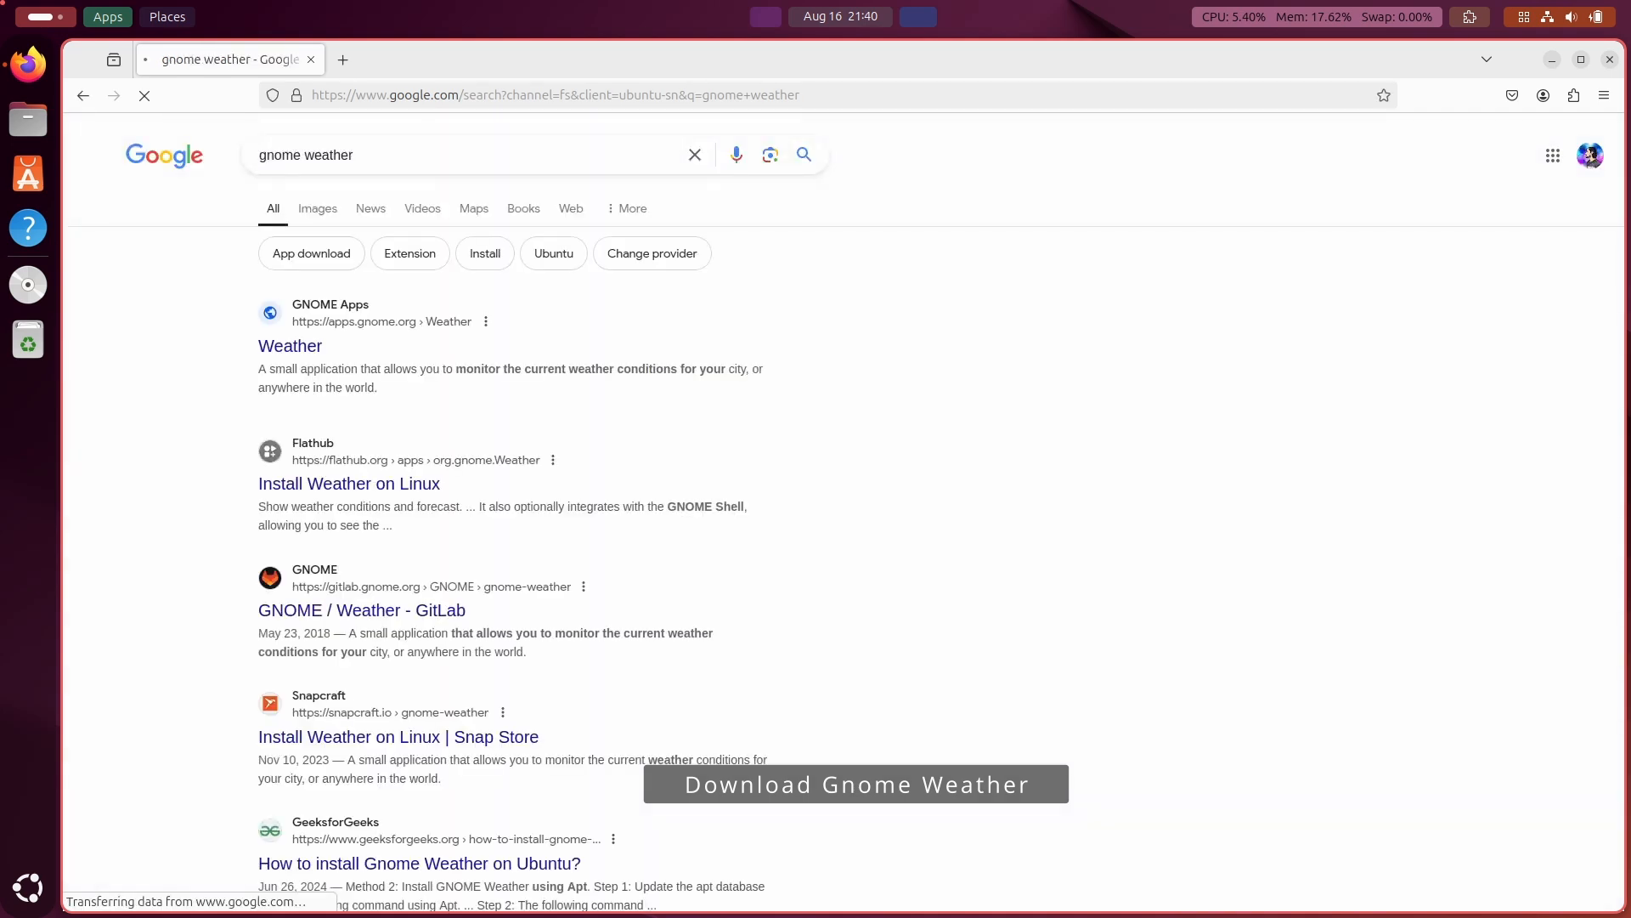
pyautogui.click(297, 346)
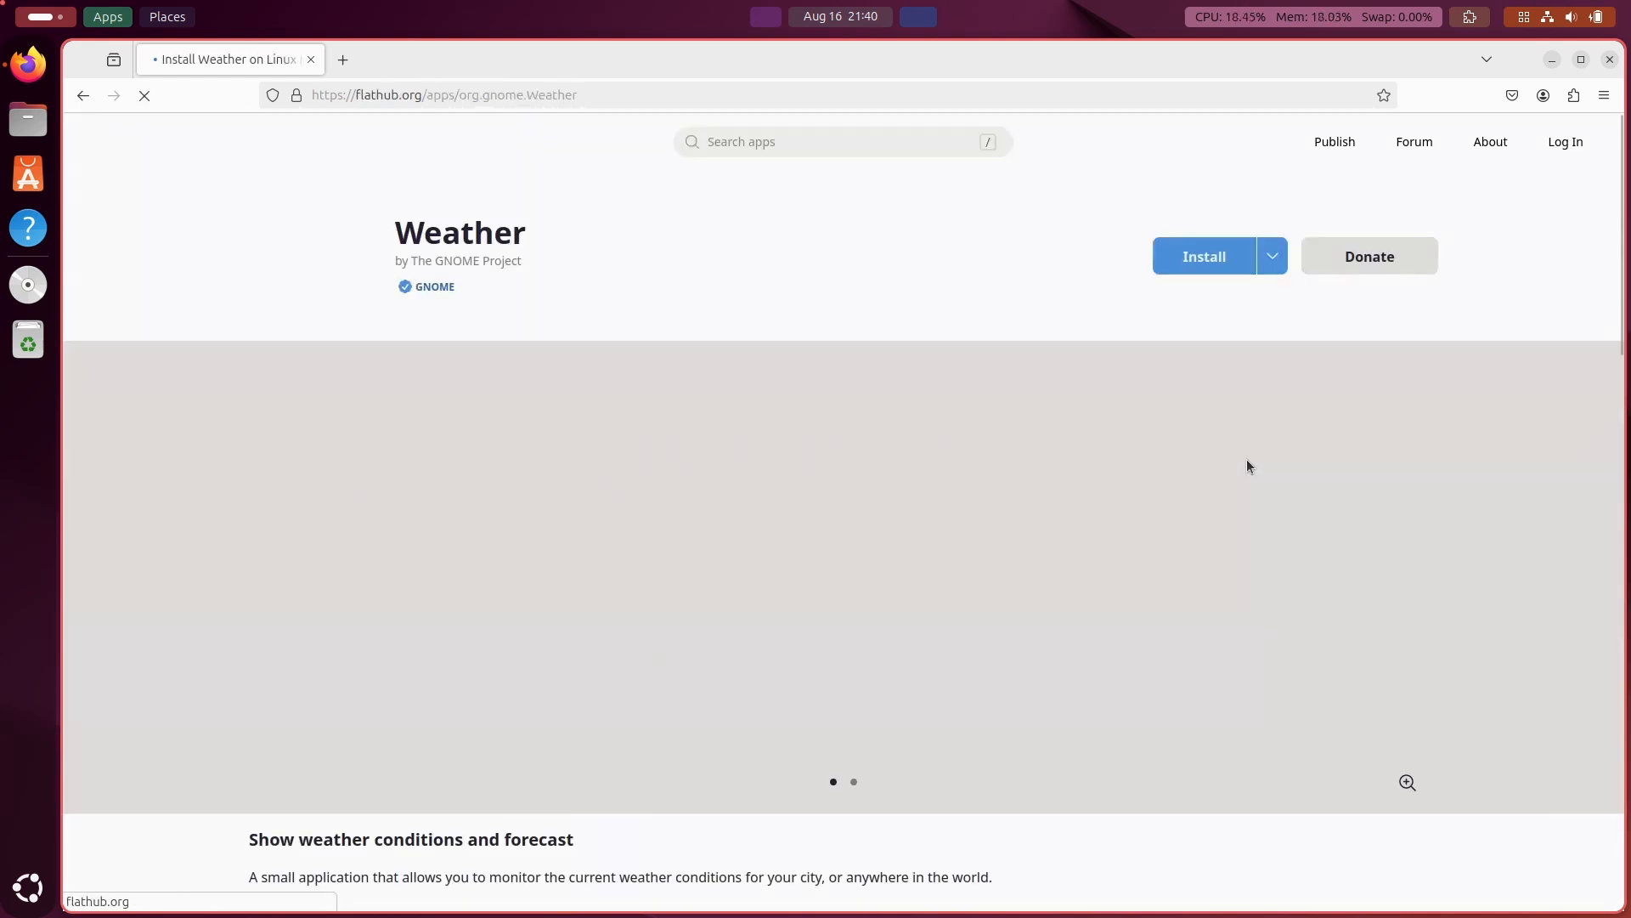
pyautogui.click(1236, 256)
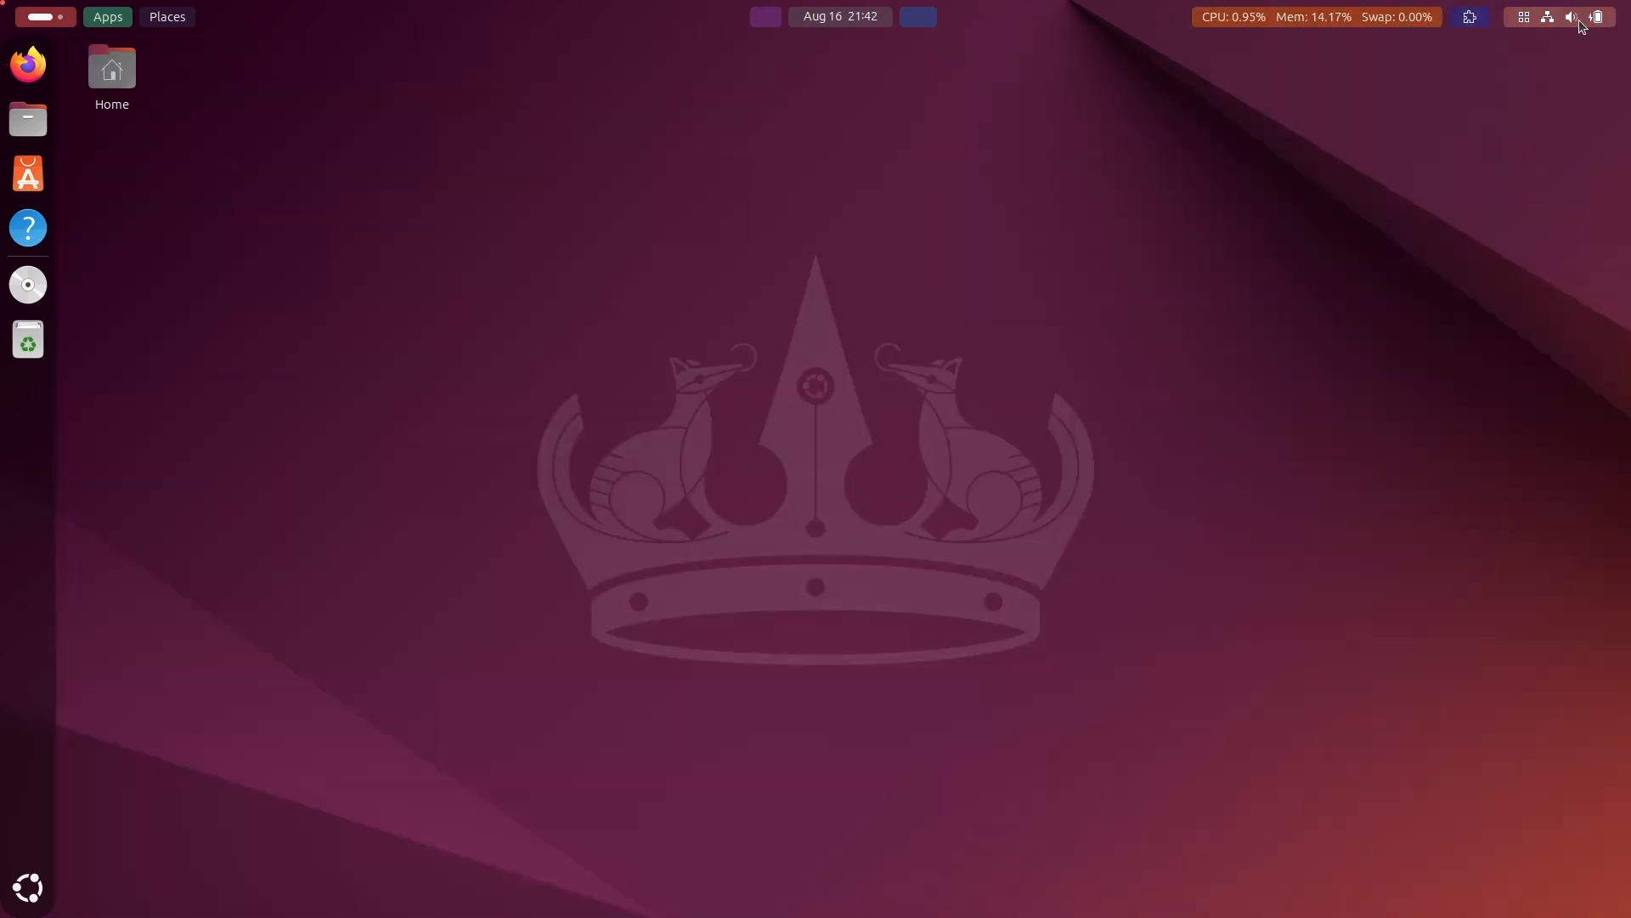
# Step: Restart the computer and confirm the restart
pyautogui.click(1579, 18)
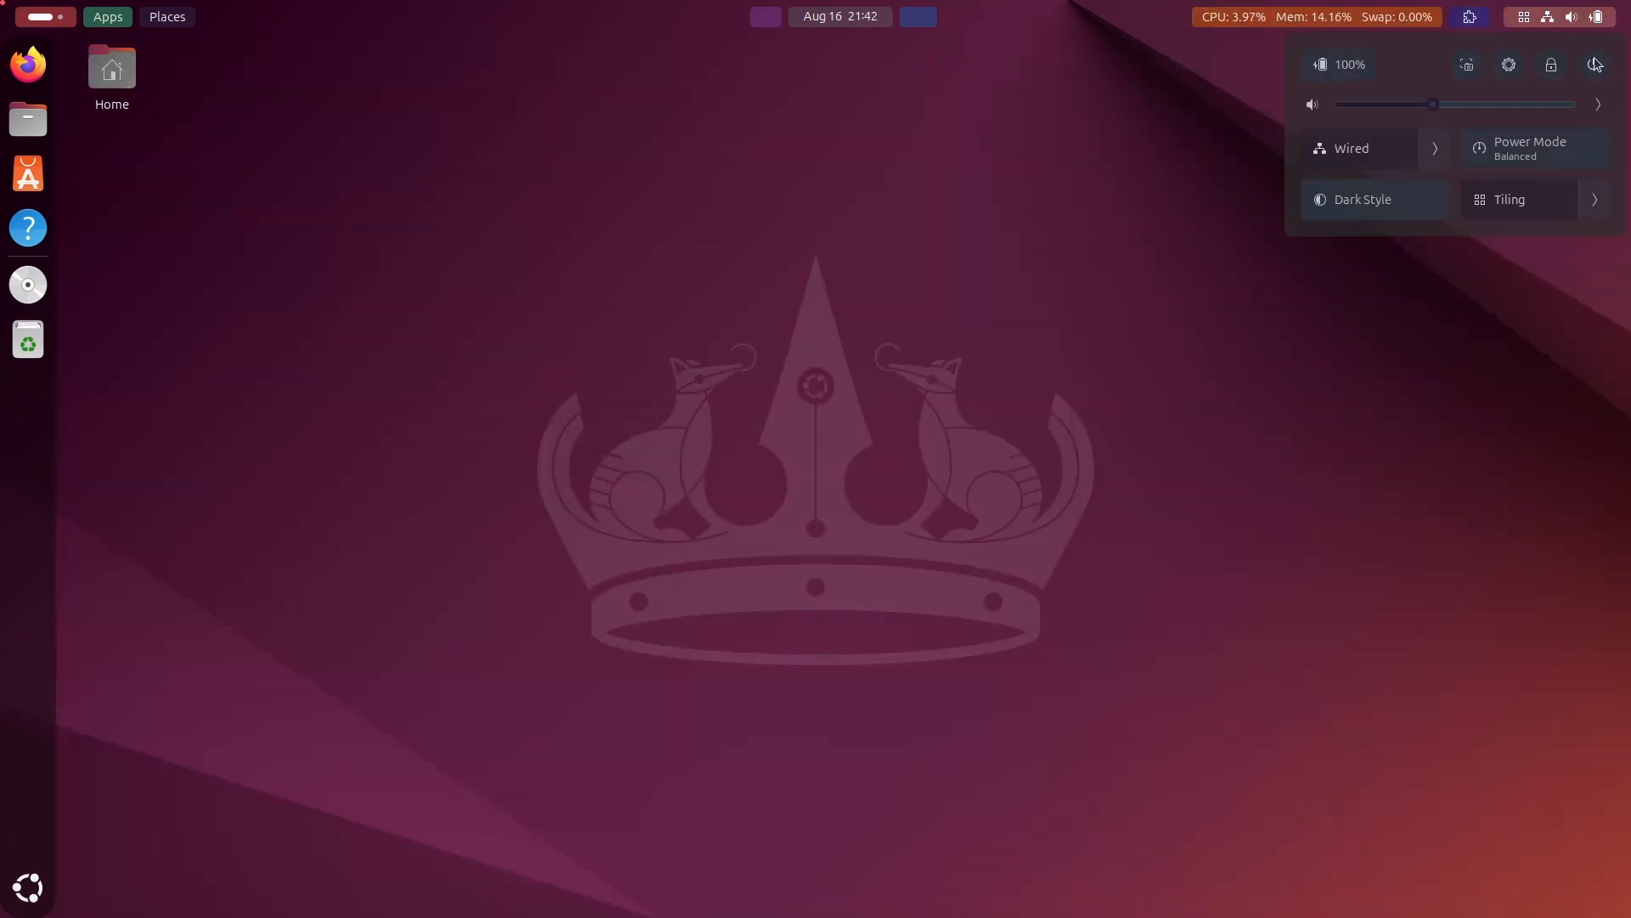
pyautogui.click(1593, 65)
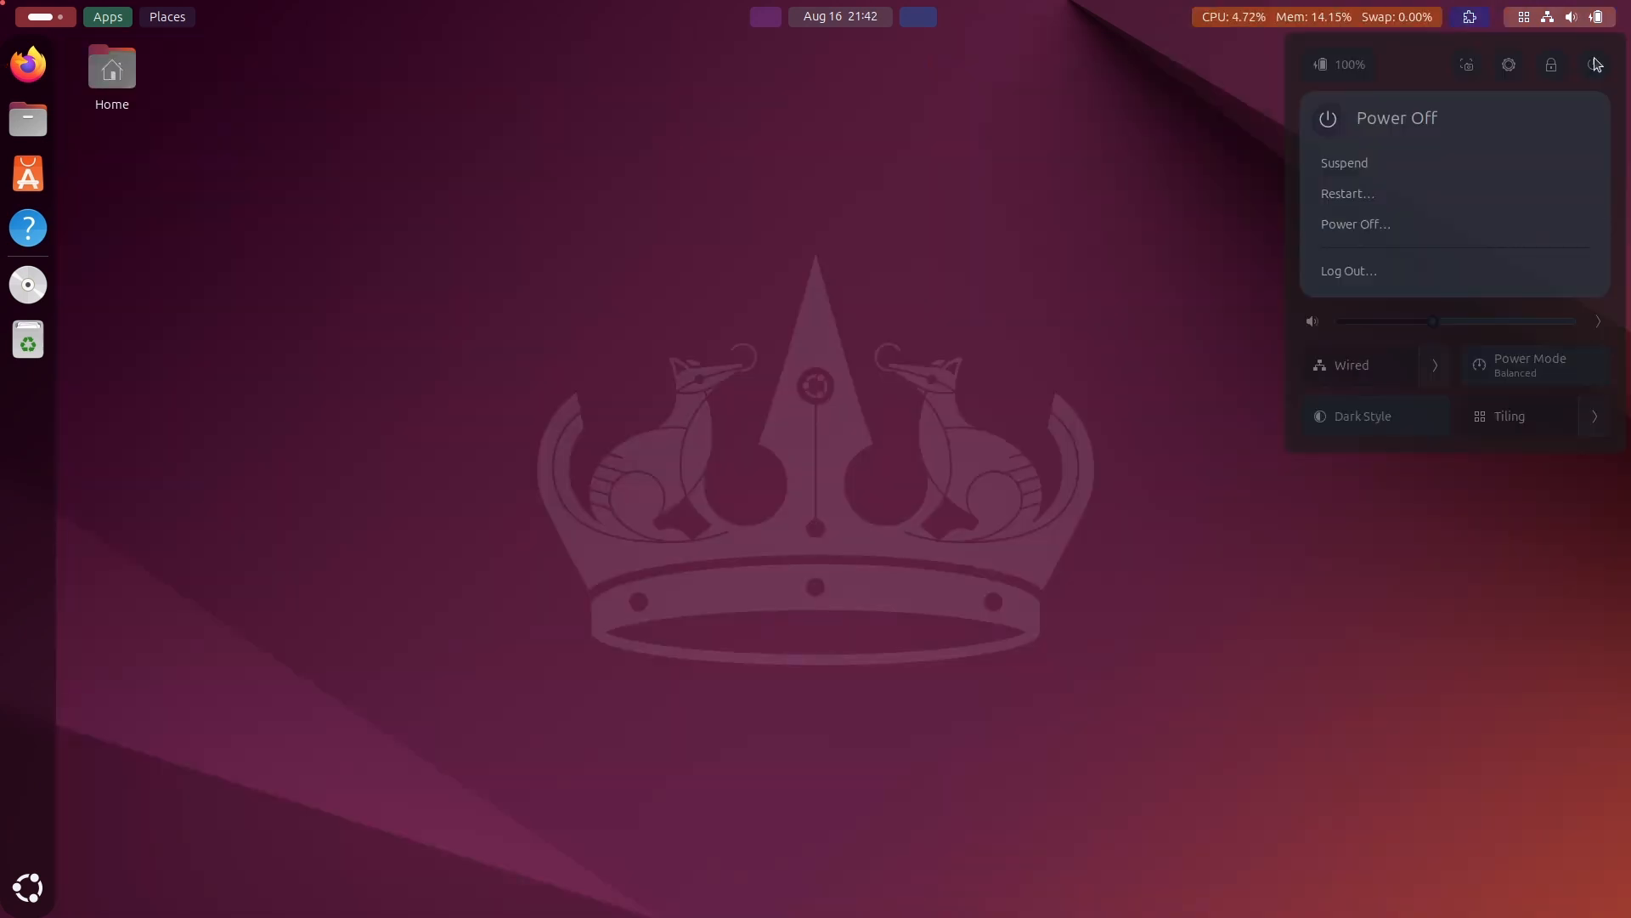
pyautogui.click(1349, 195)
pyautogui.click(922, 518)
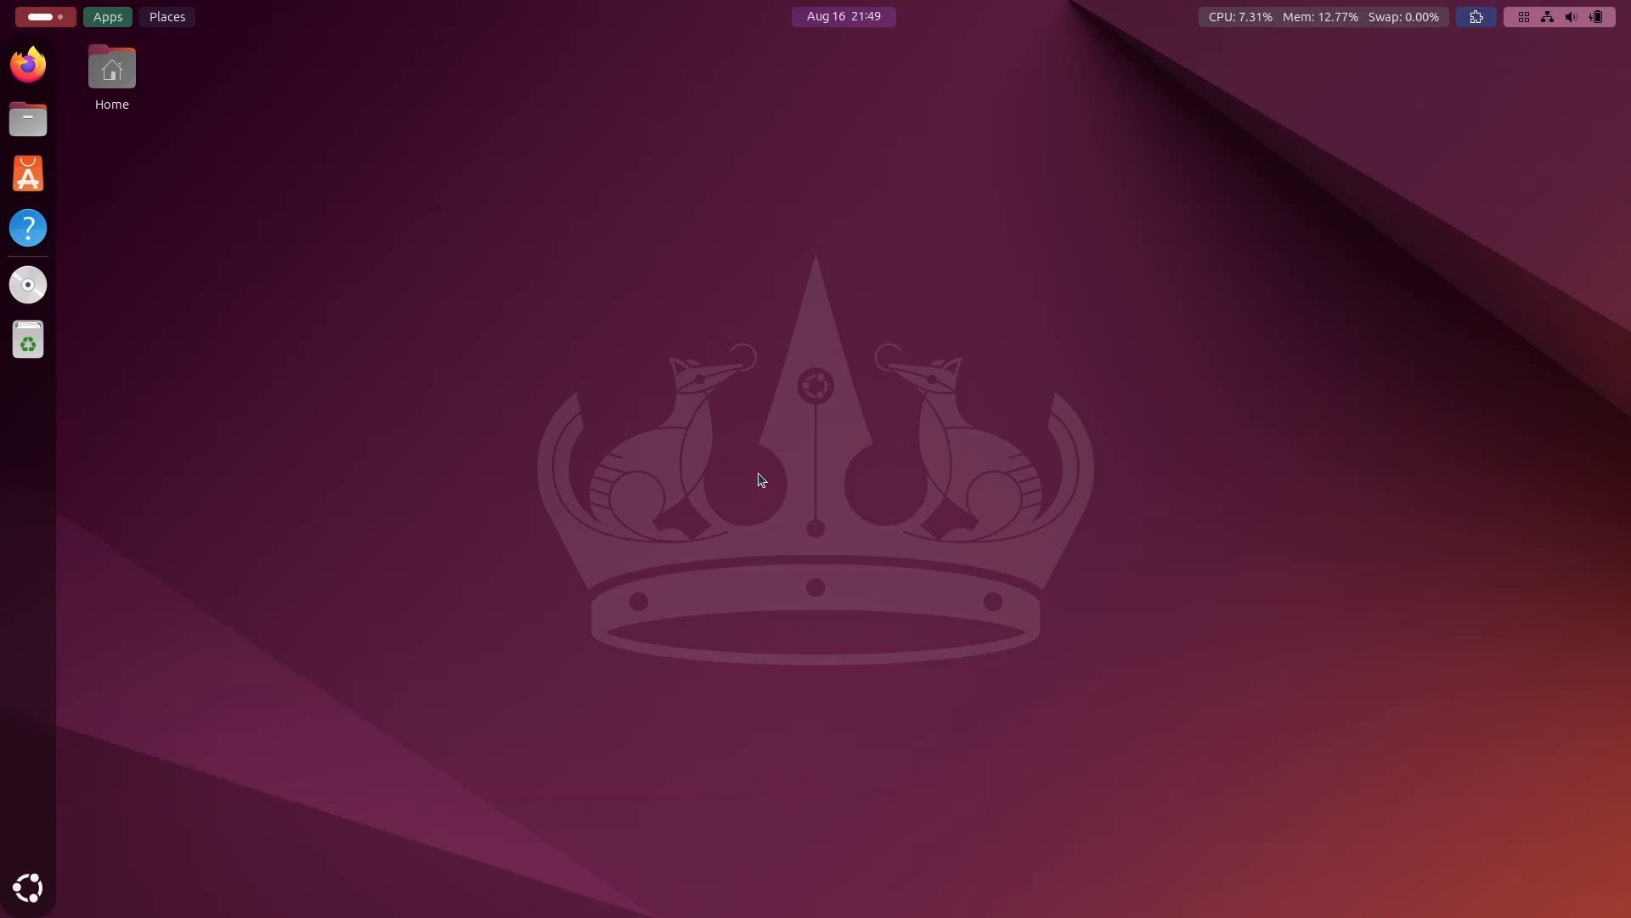
# Step: Set the desktop appearance style to Dark in the system settings and close the settings window
pyautogui.rightClick(849, 397)
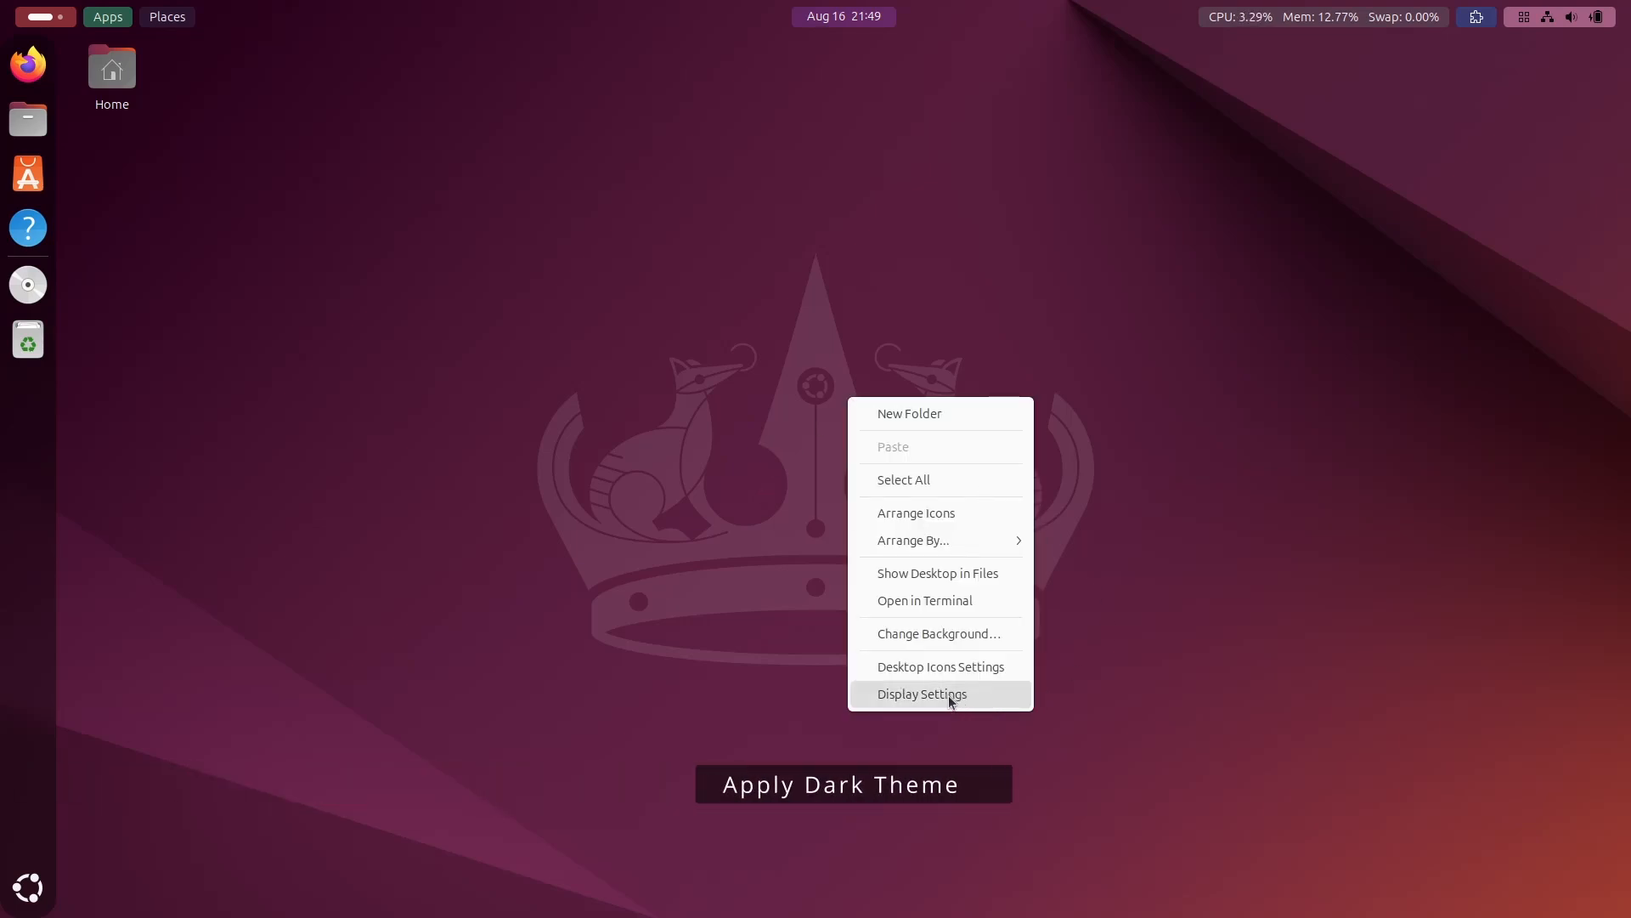
pyautogui.click(913, 695)
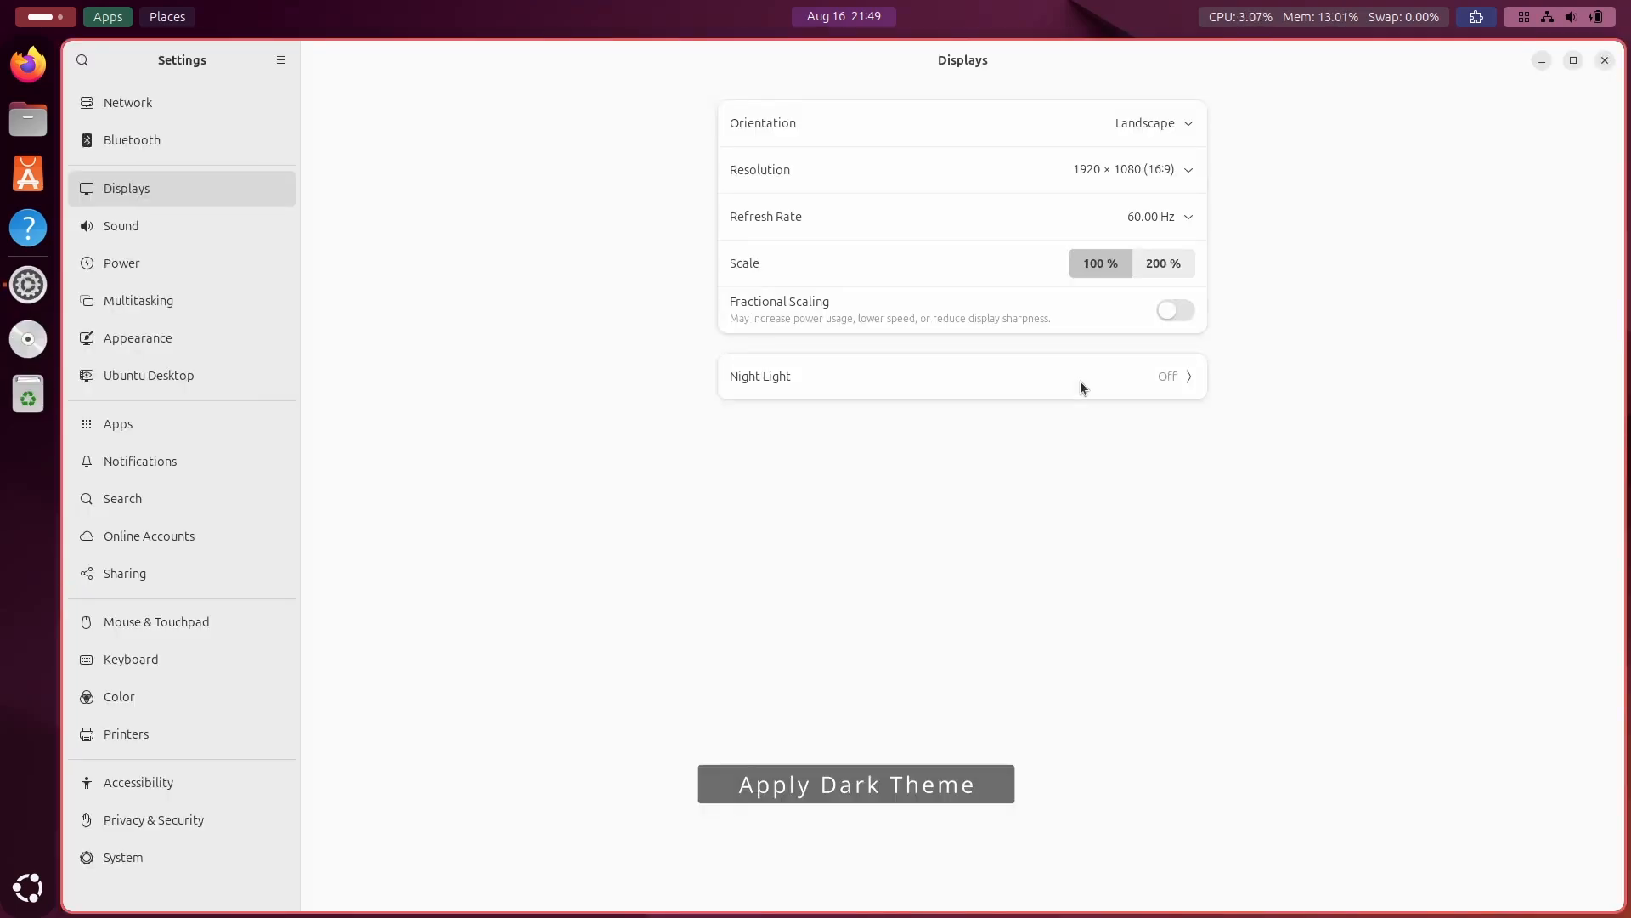
pyautogui.click(146, 337)
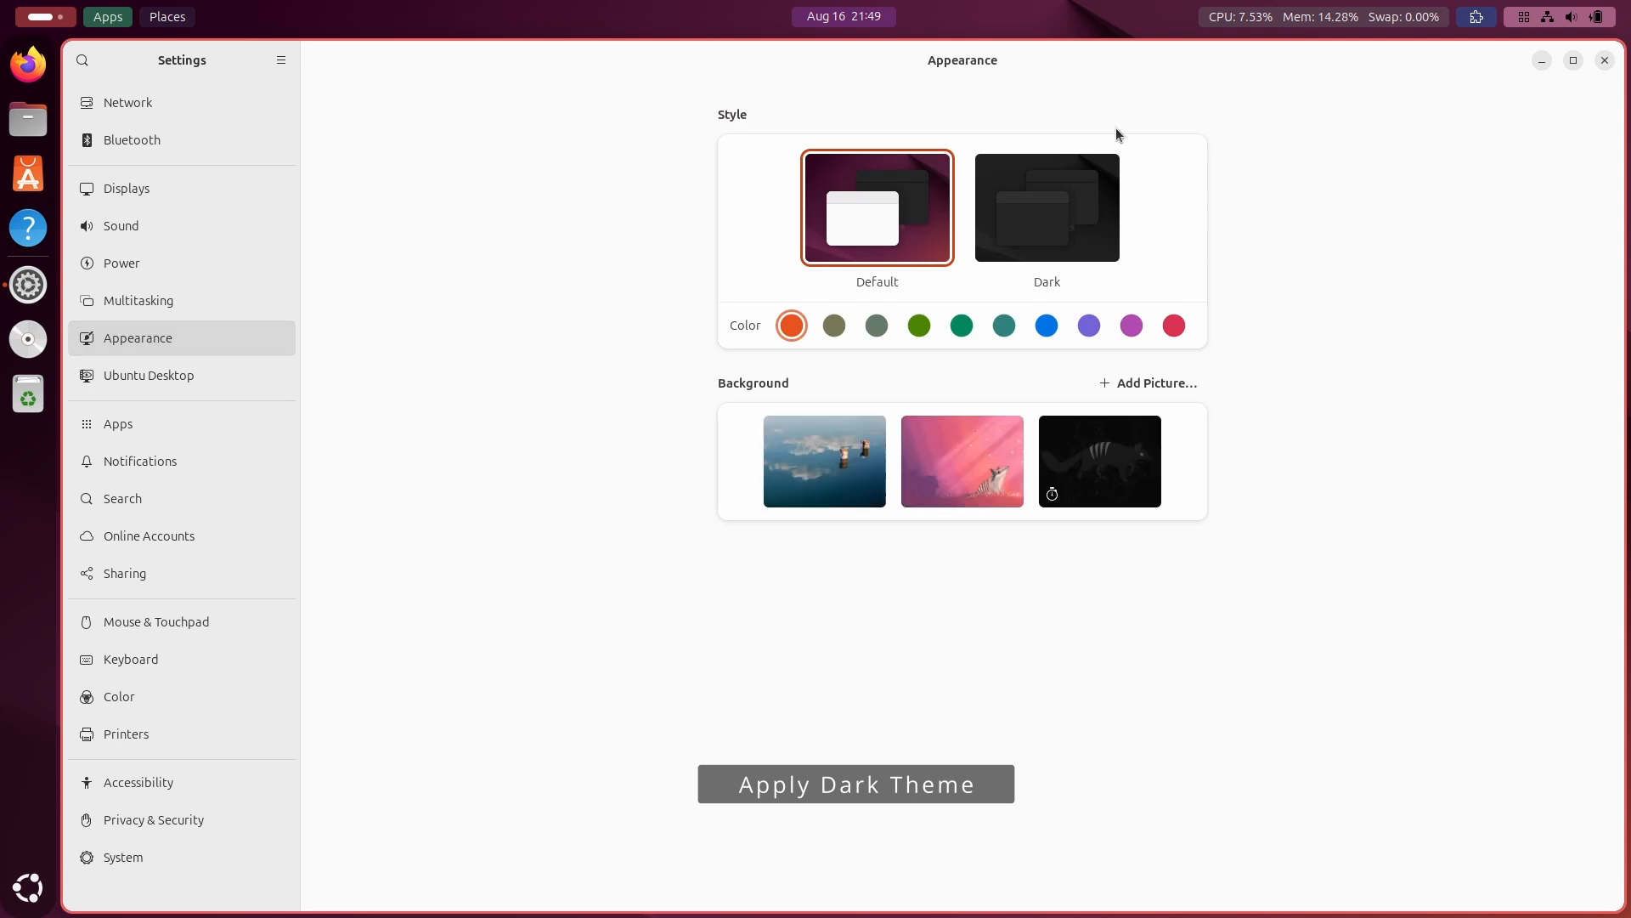
pyautogui.click(1070, 215)
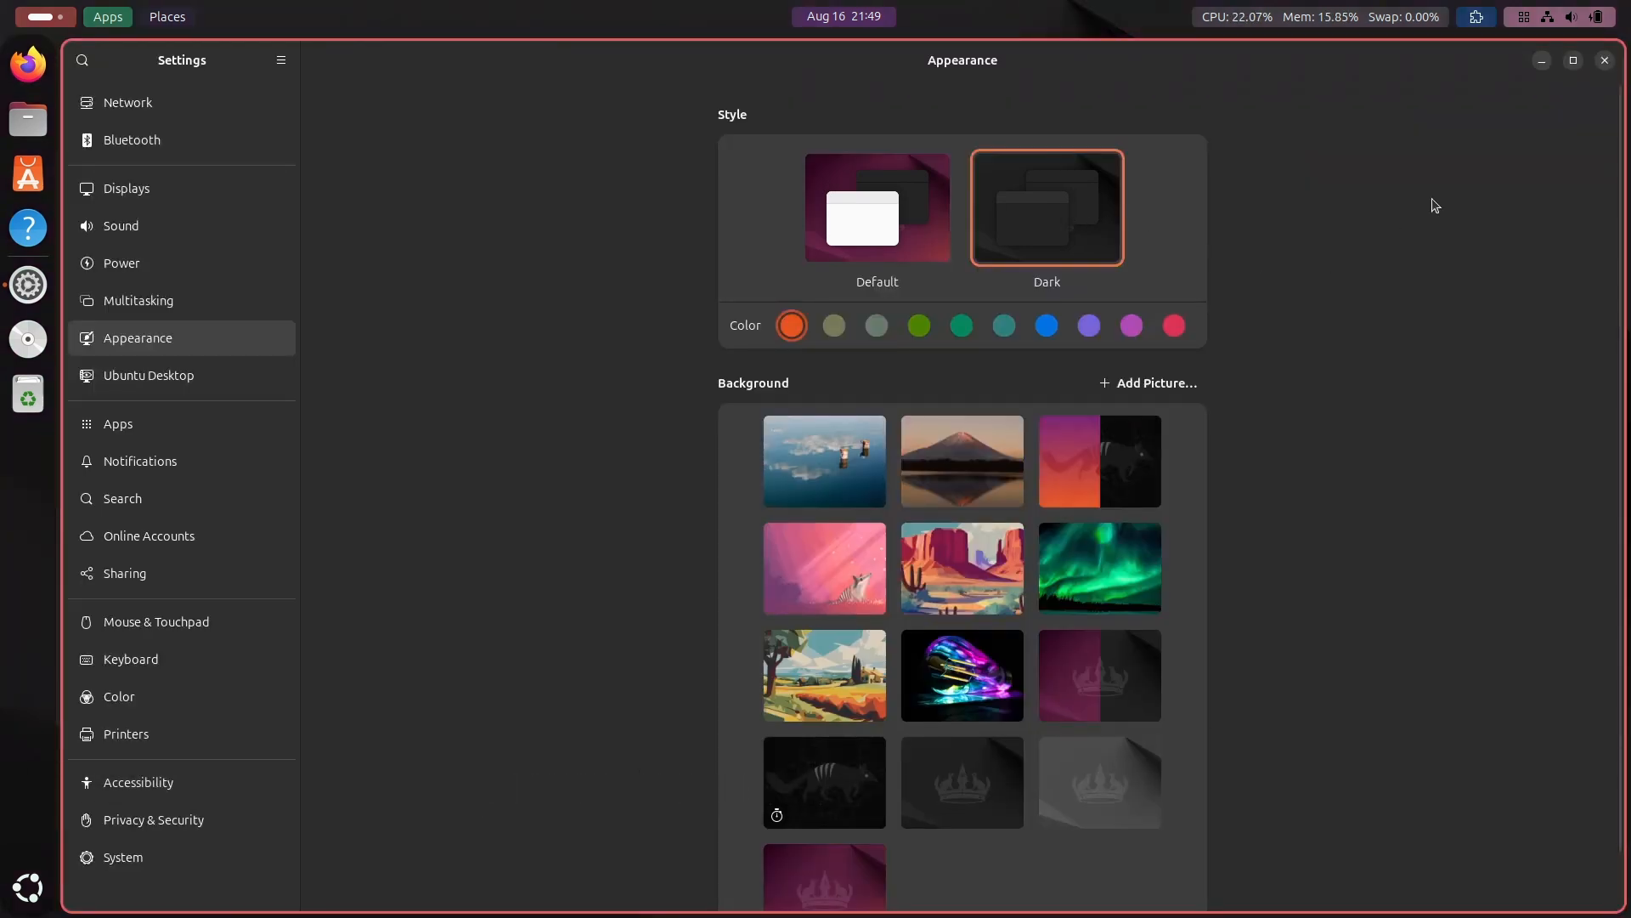
pyautogui.click(1606, 61)
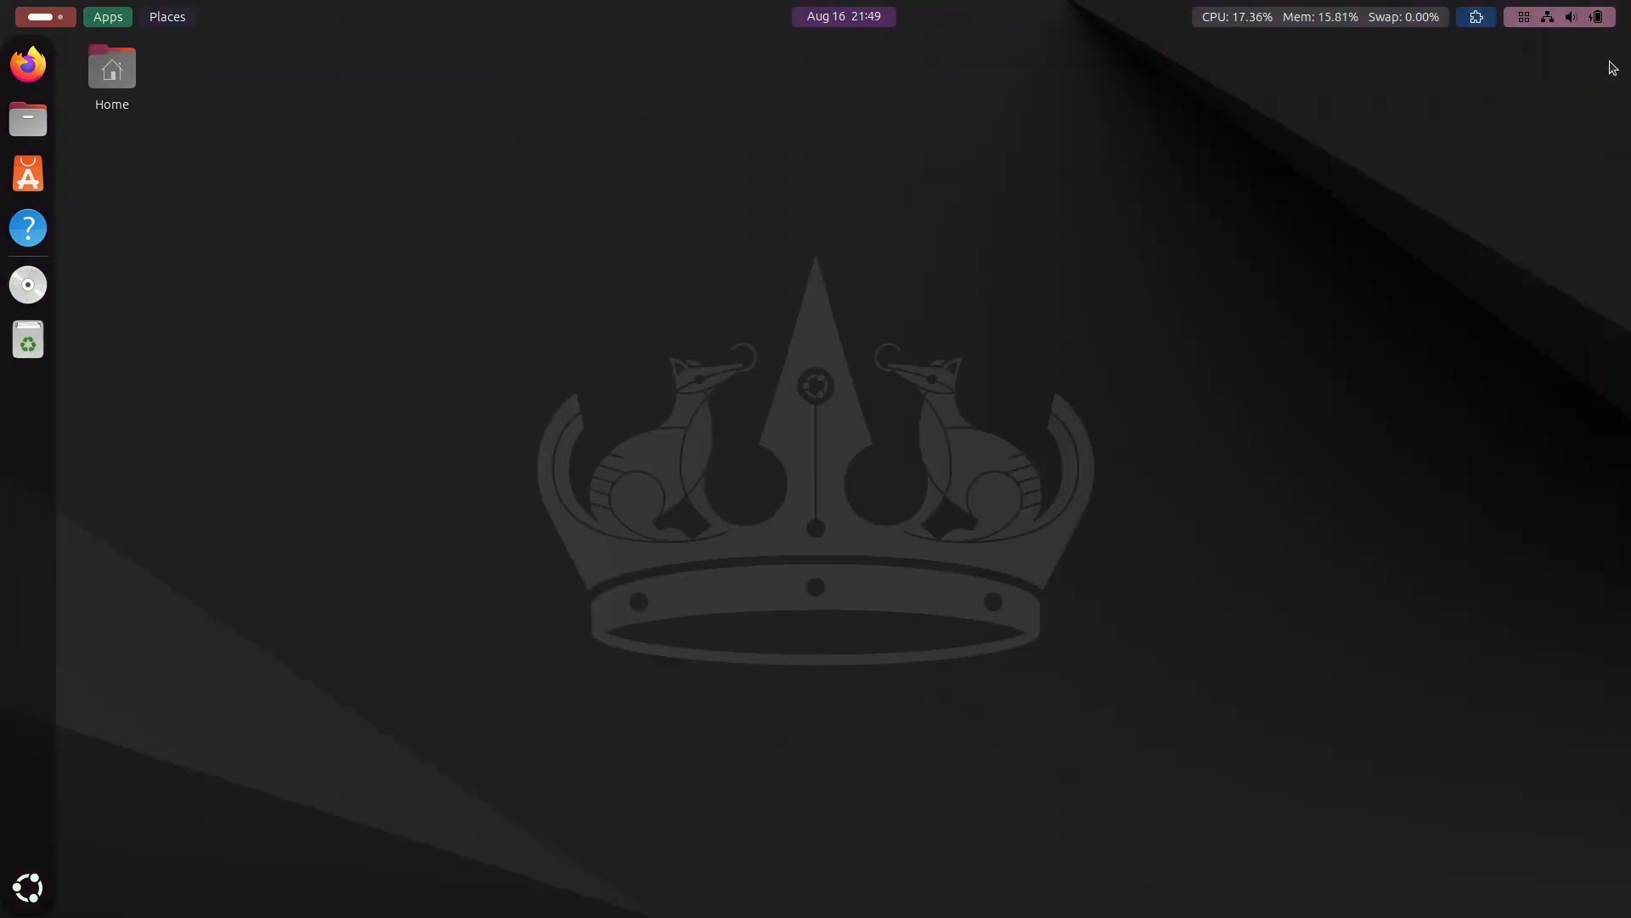
# Step: Set the border size of Tiled Focus Hint and Preview to 2 in the Forge extension's appearance settings
pyautogui.click(1487, 17)
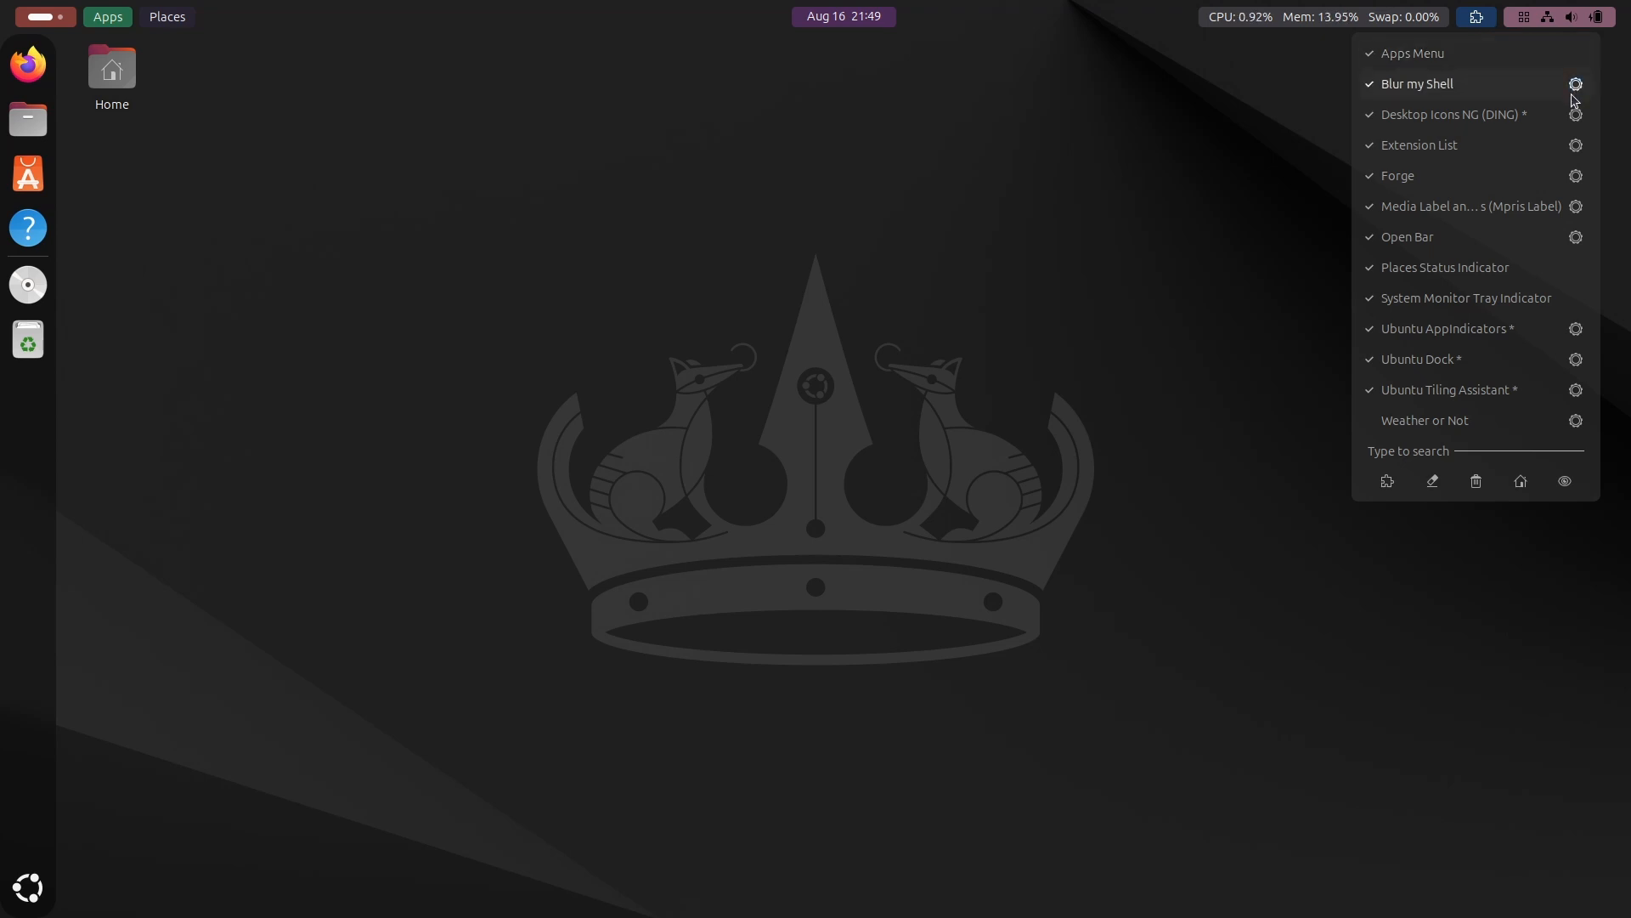
pyautogui.click(1576, 176)
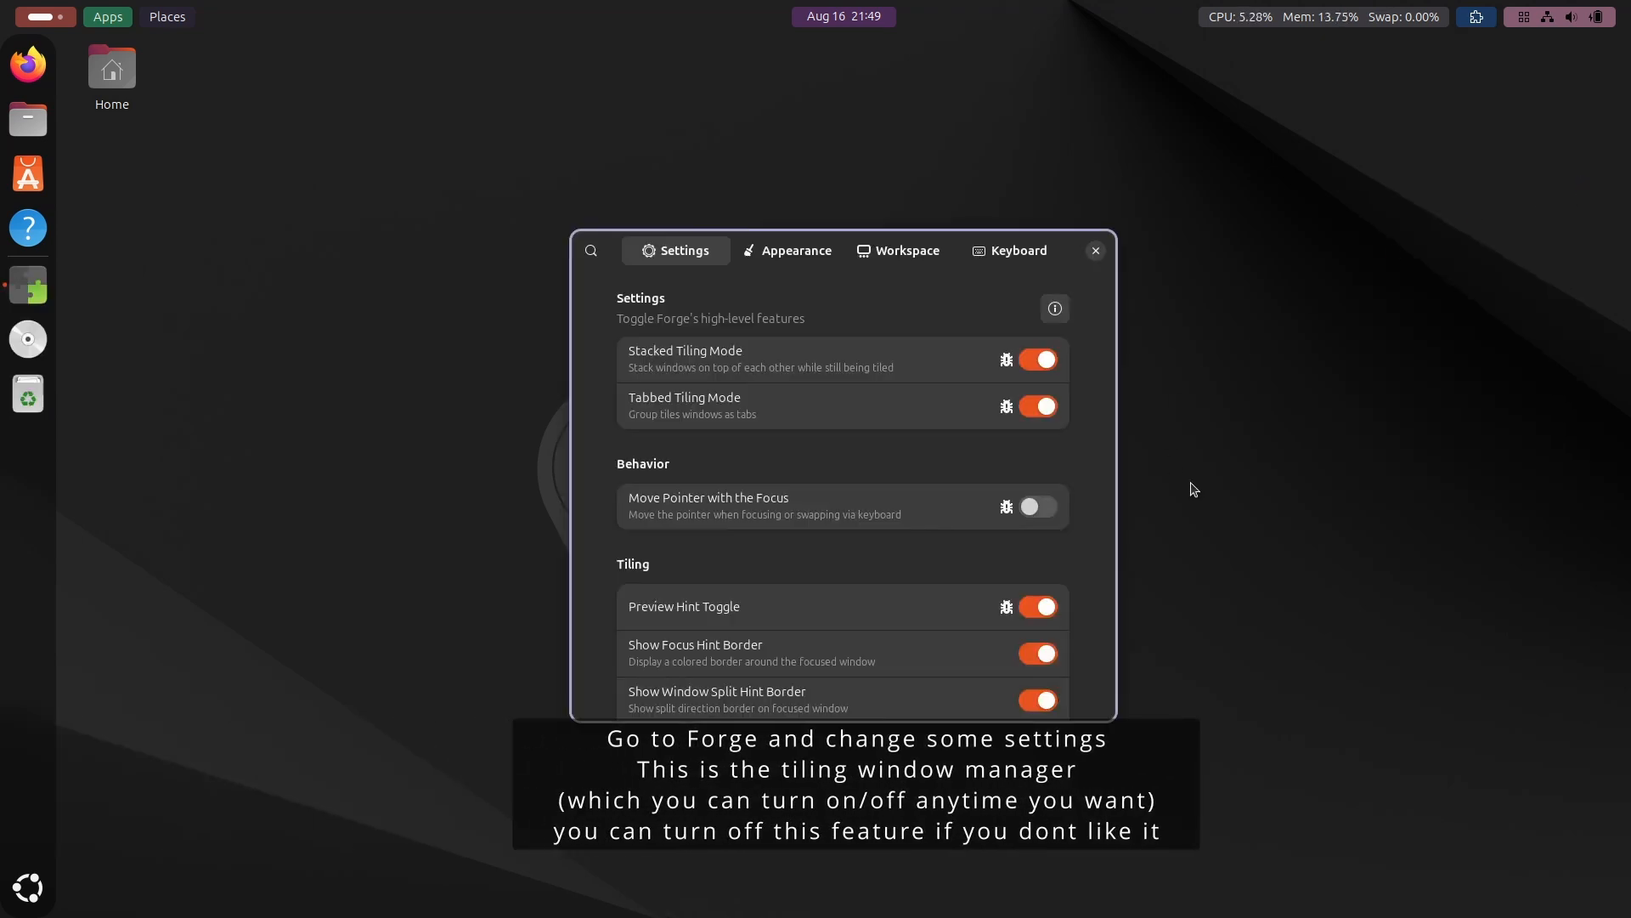
pyautogui.scroll(-4, 1086, 544)
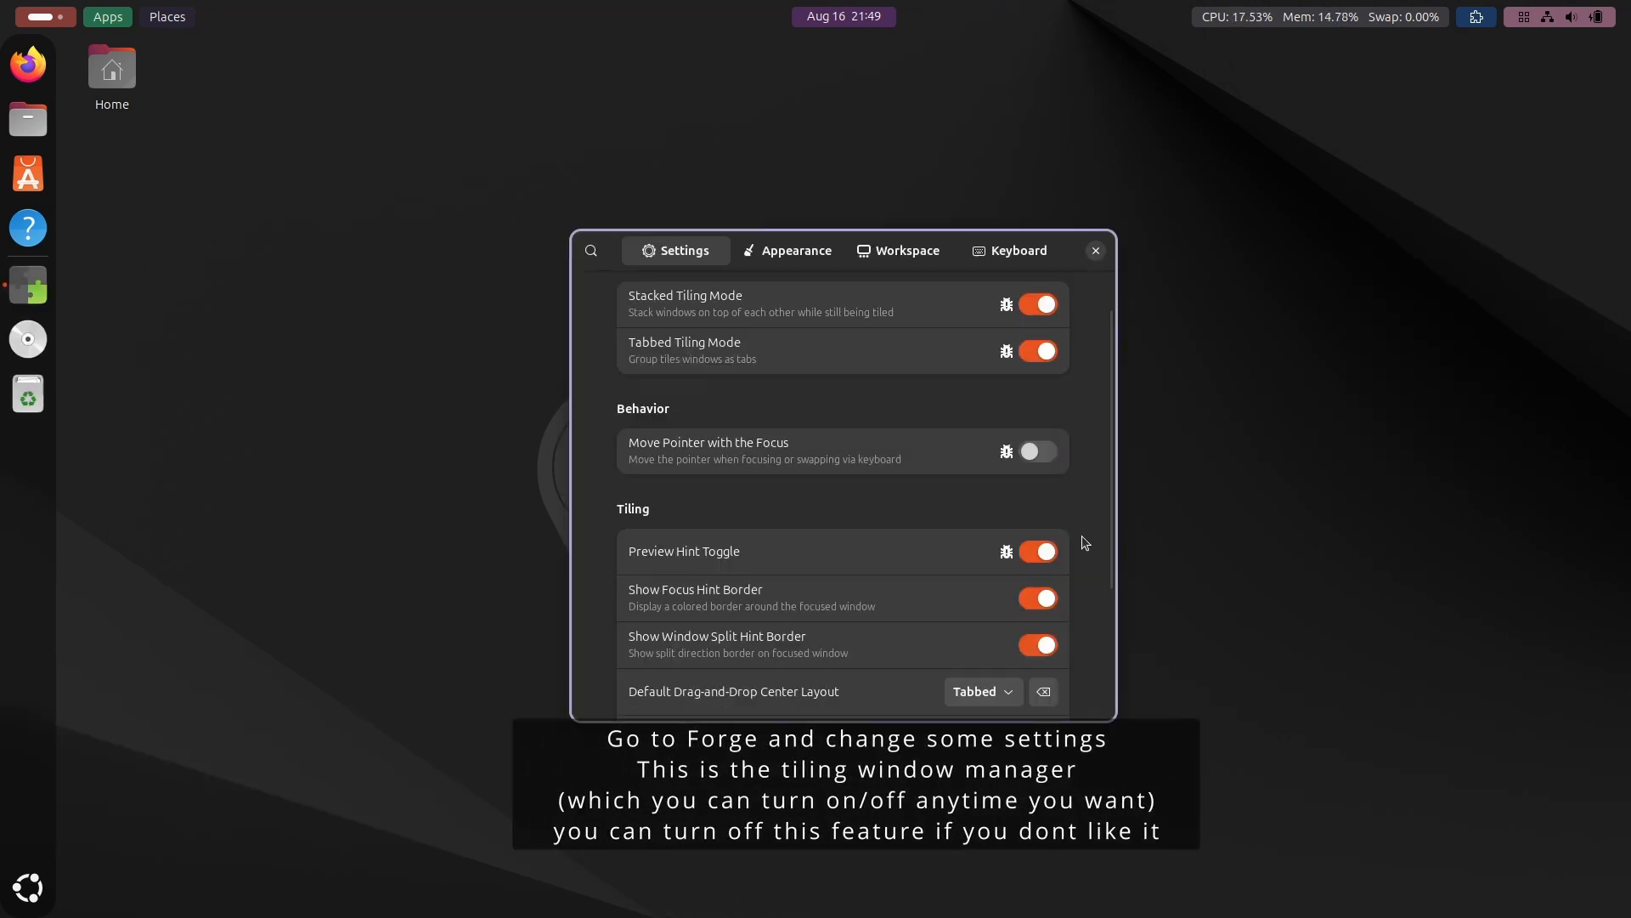
pyautogui.click(775, 255)
pyautogui.scroll(-1, 1094, 490)
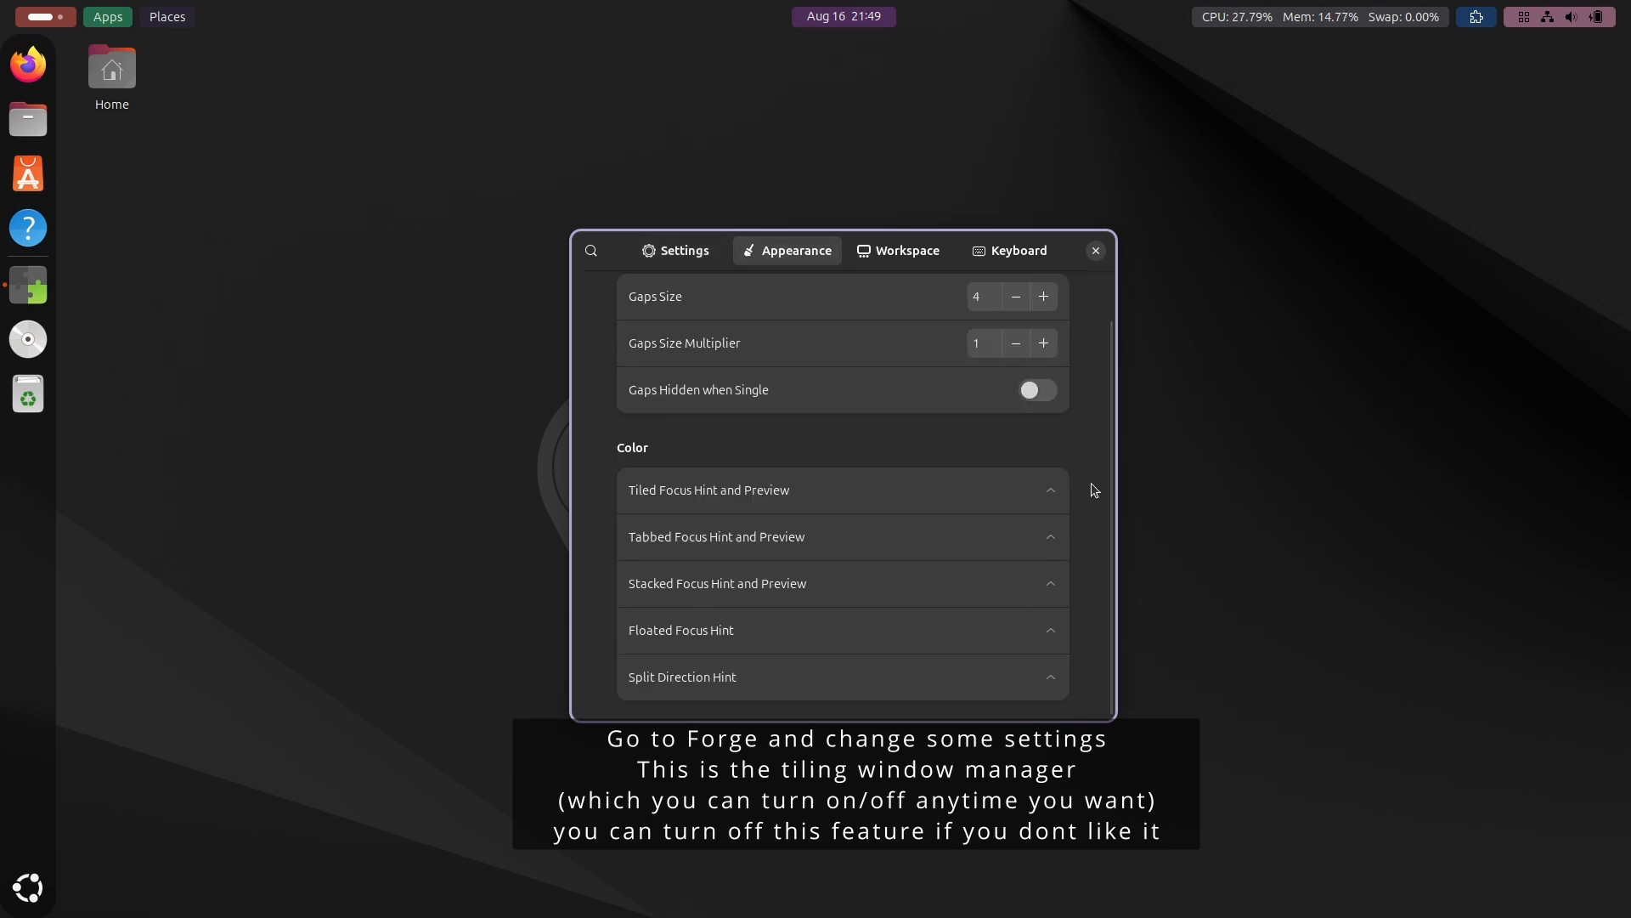
pyautogui.click(1027, 491)
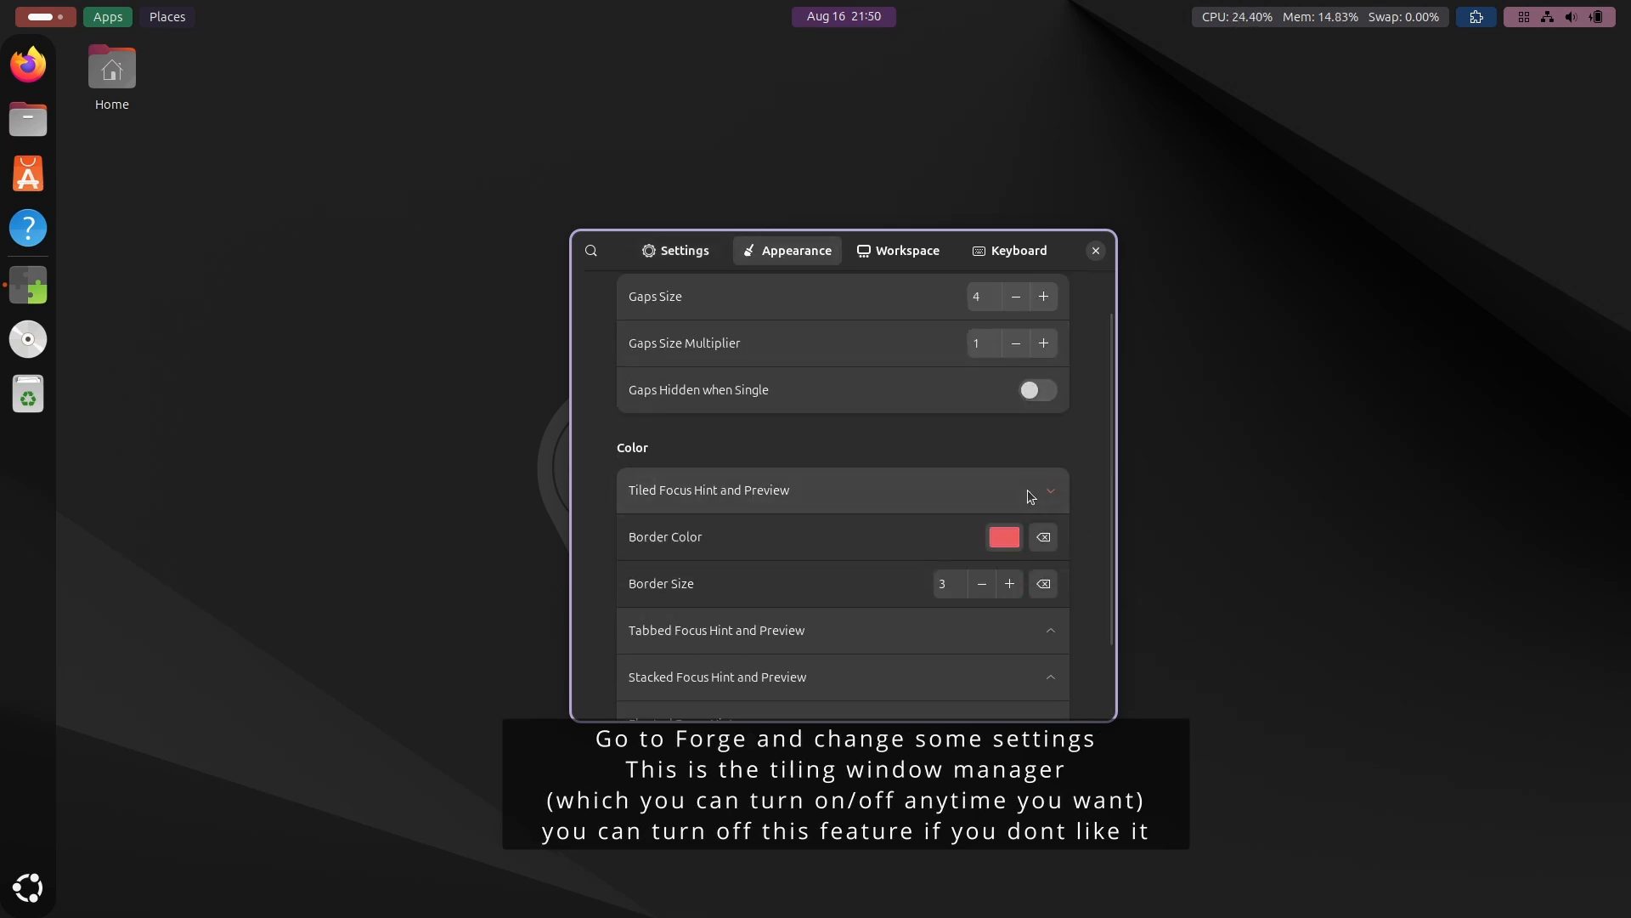
pyautogui.click(981, 584)
pyautogui.scroll(-1, 1079, 480)
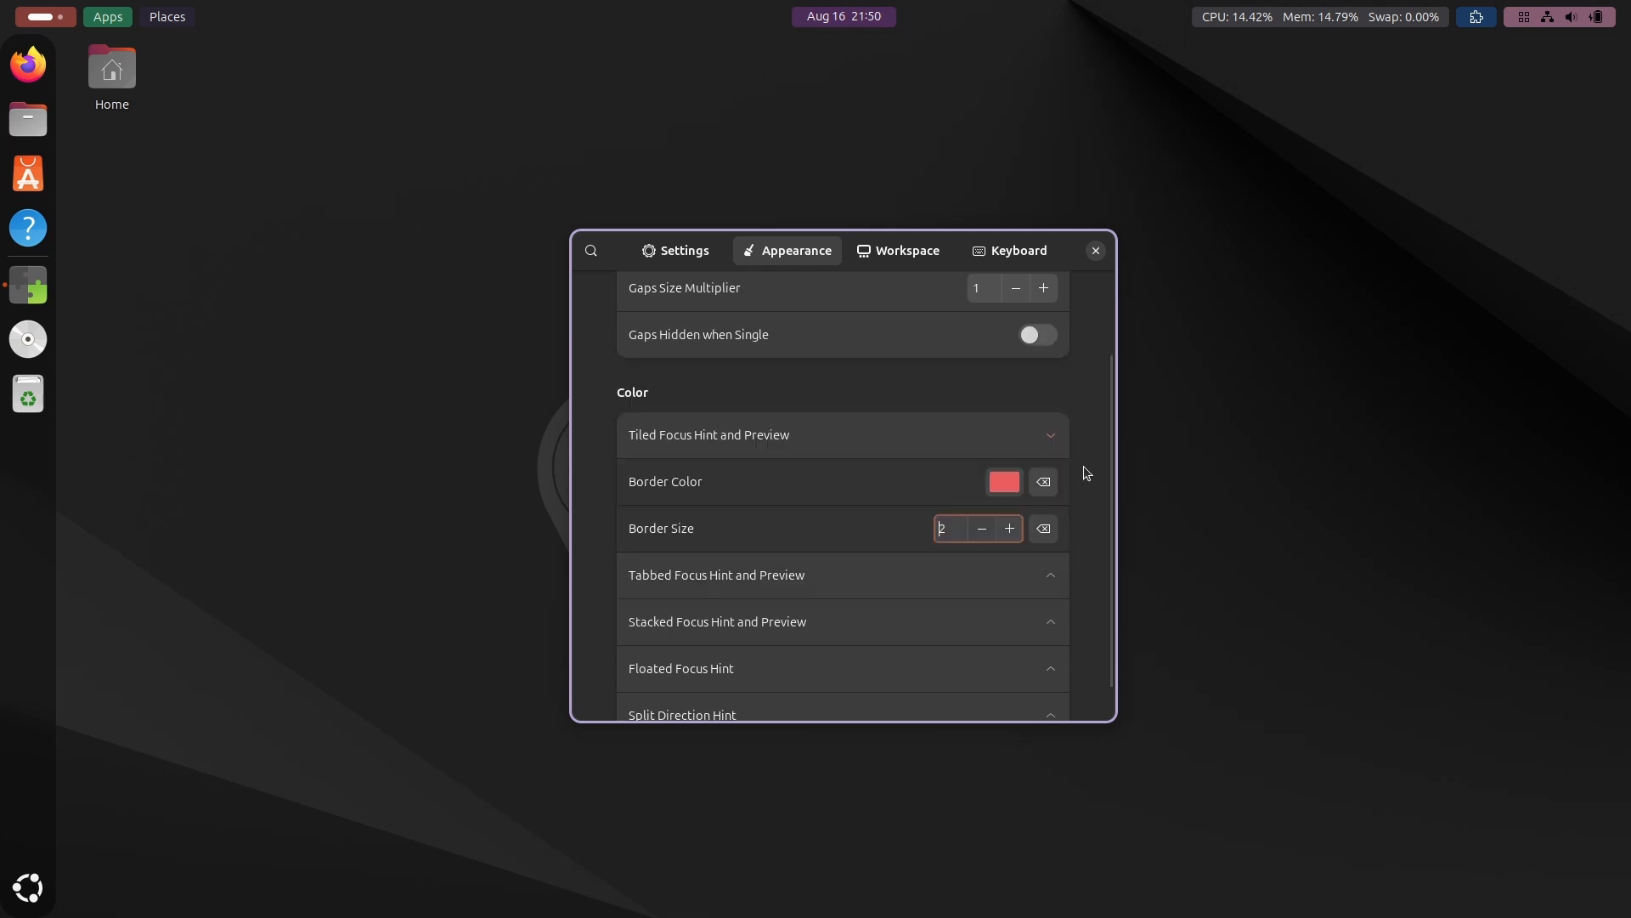
# Step: Set the border size to 2 for Tabbed Focus Hint and Preview and for Stacked Focus Hint and Preview
pyautogui.scroll(-1, 1087, 474)
pyautogui.click(1032, 539)
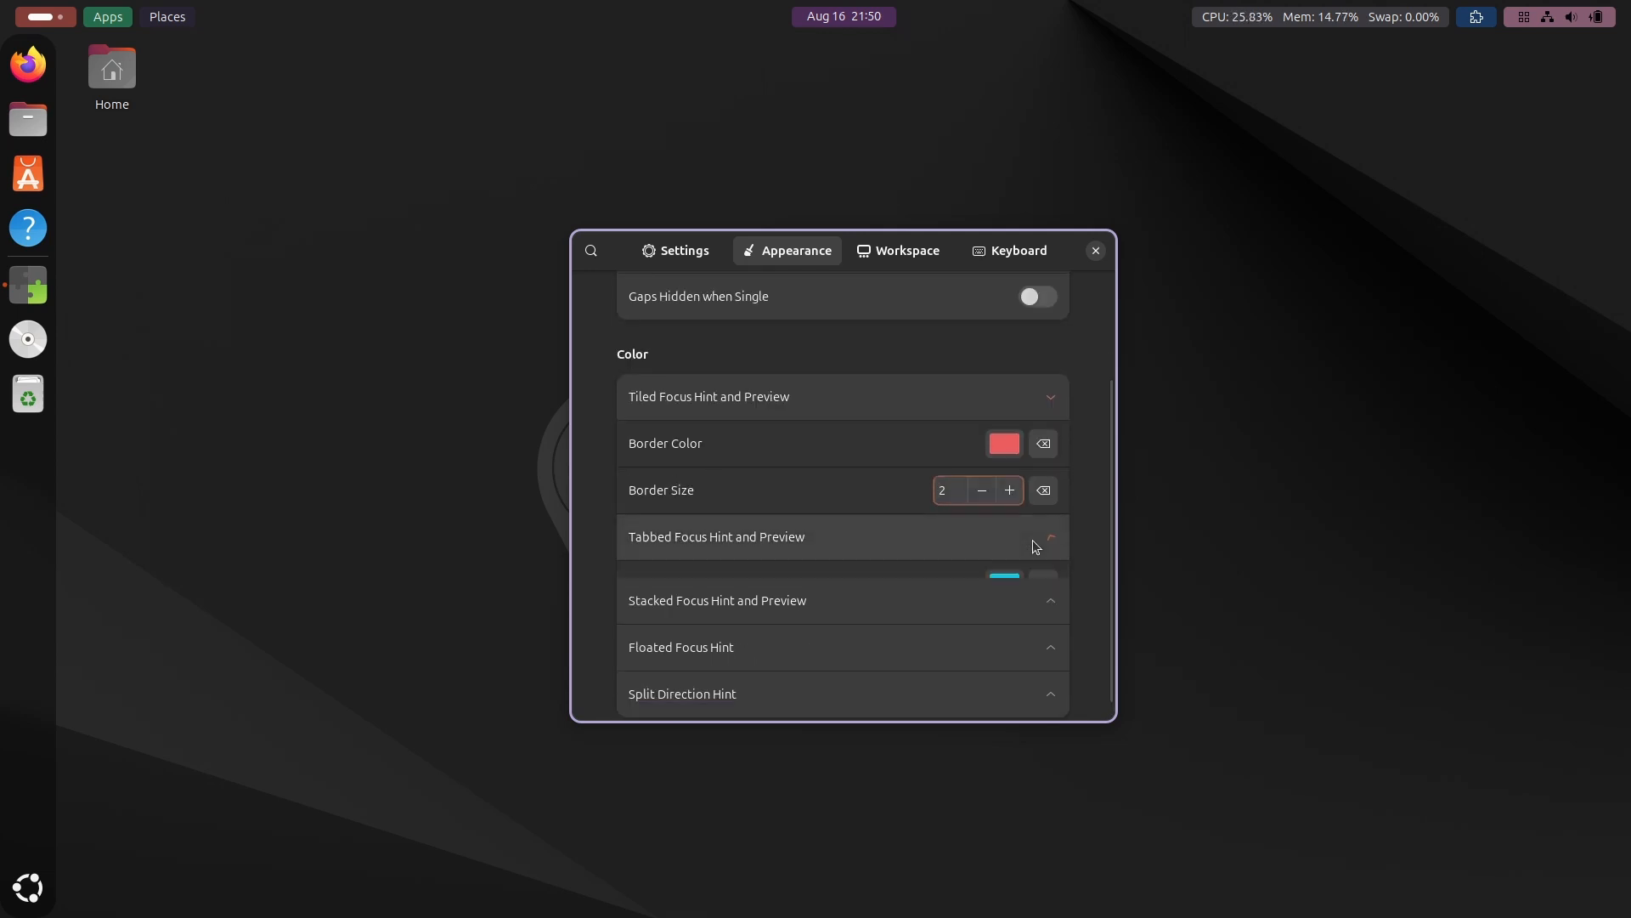
pyautogui.scroll(-2, 1093, 510)
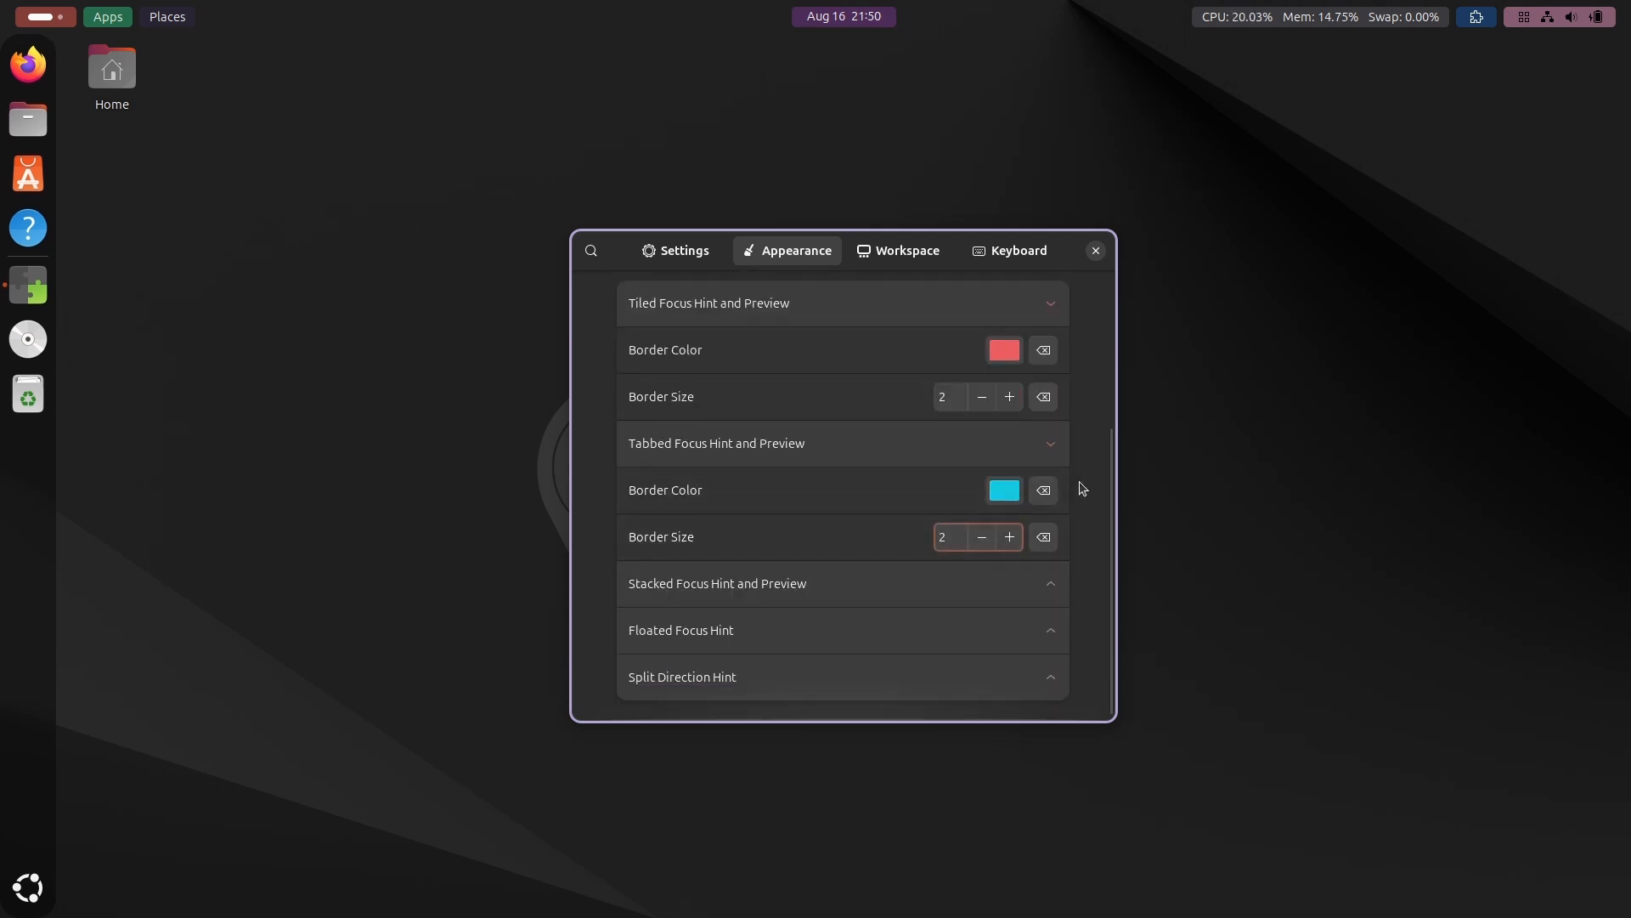
pyautogui.click(1027, 594)
pyautogui.scroll(-2, 1088, 510)
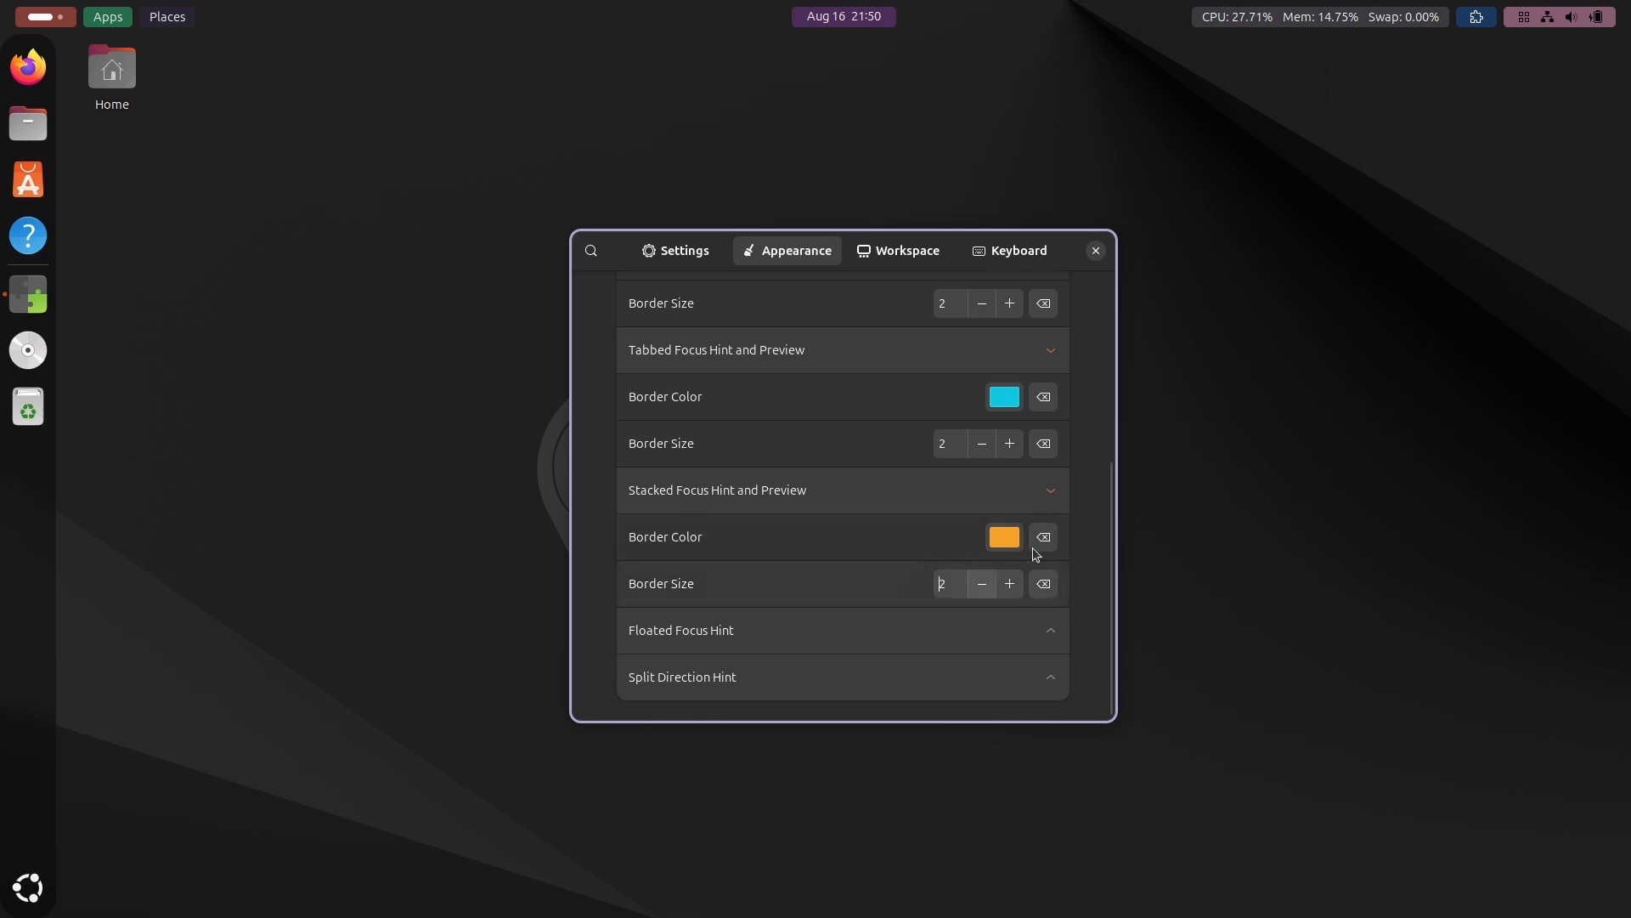
# Step: Set the border size to 2 for Floated Focus Hint and Split Direction Hint, and close the Forge settings
pyautogui.click(1018, 637)
pyautogui.scroll(-2, 1095, 516)
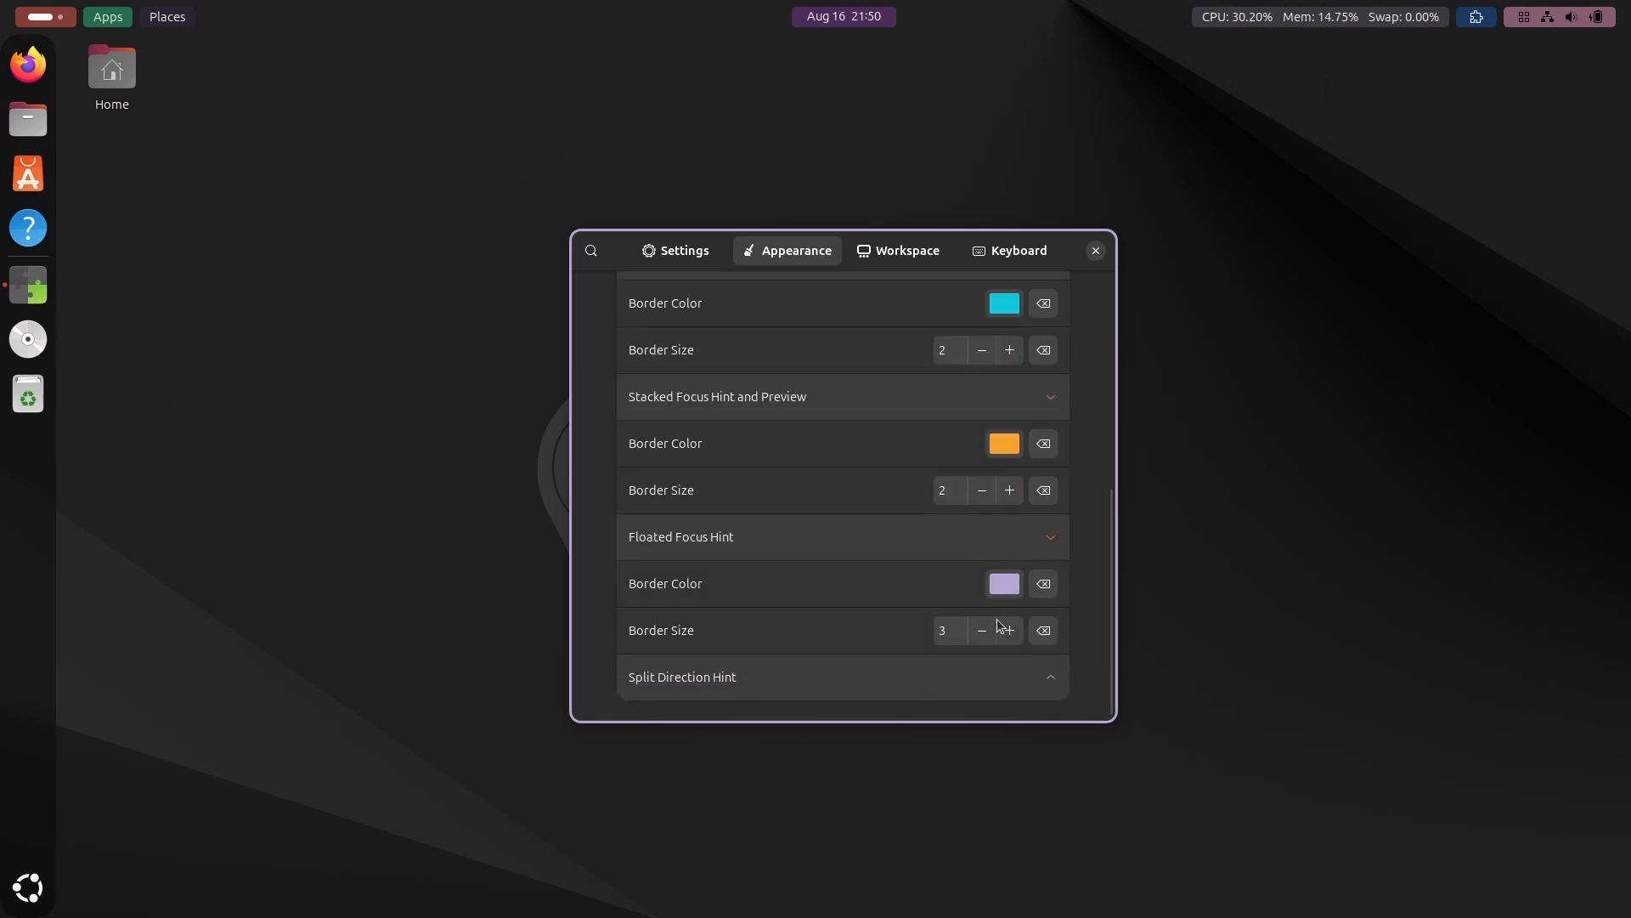
pyautogui.click(982, 630)
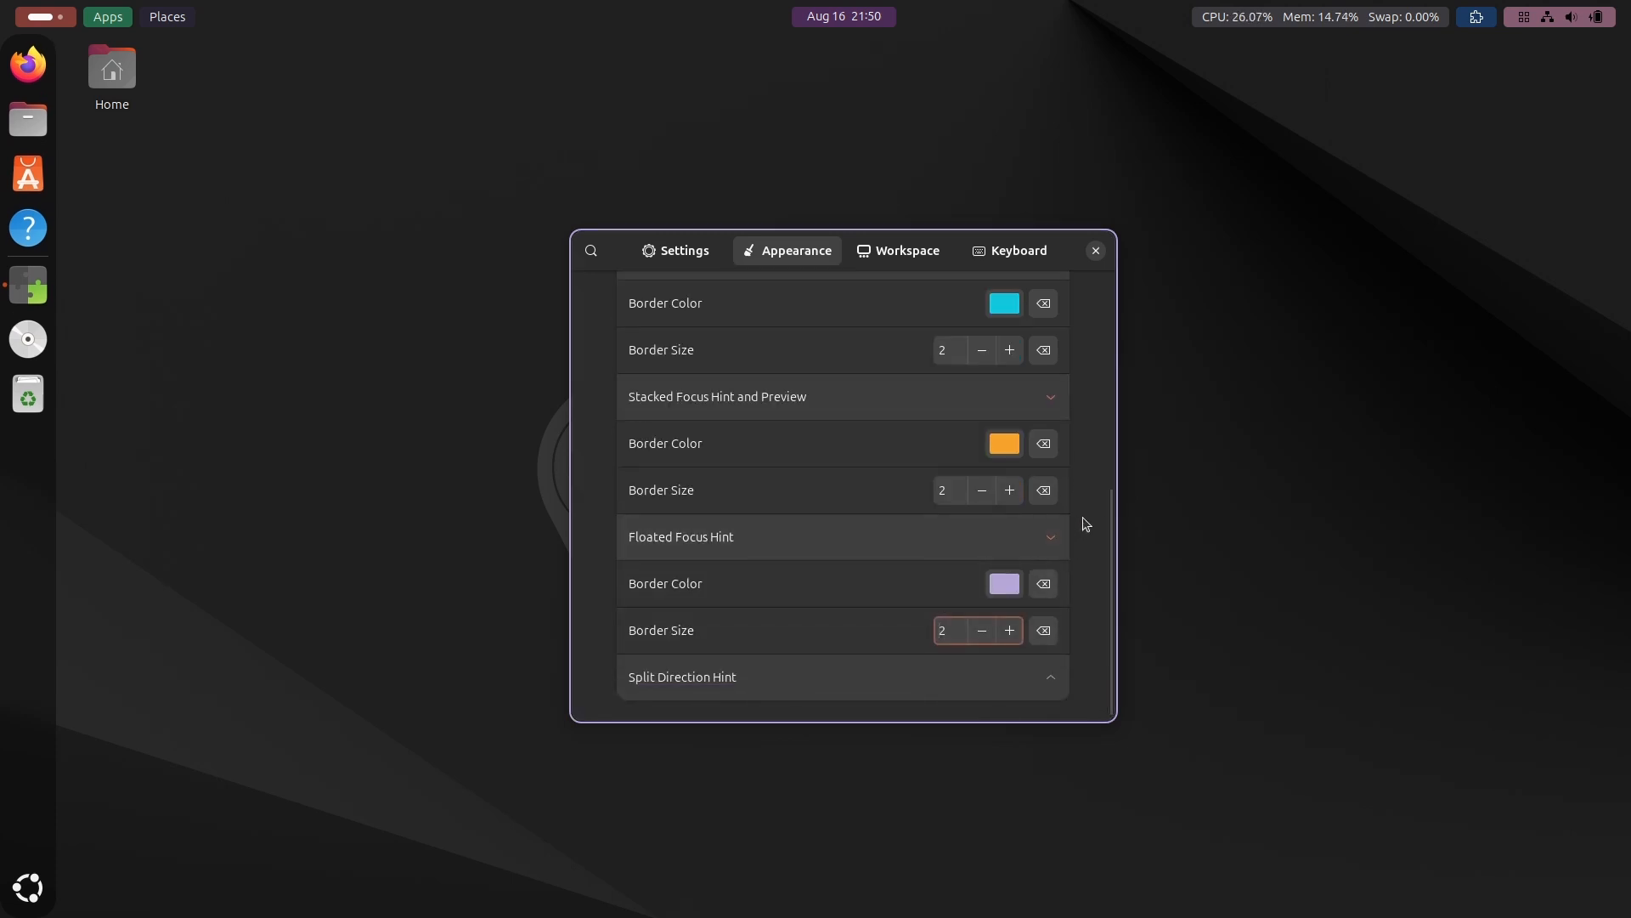
pyautogui.click(1023, 674)
pyautogui.scroll(-2, 1081, 565)
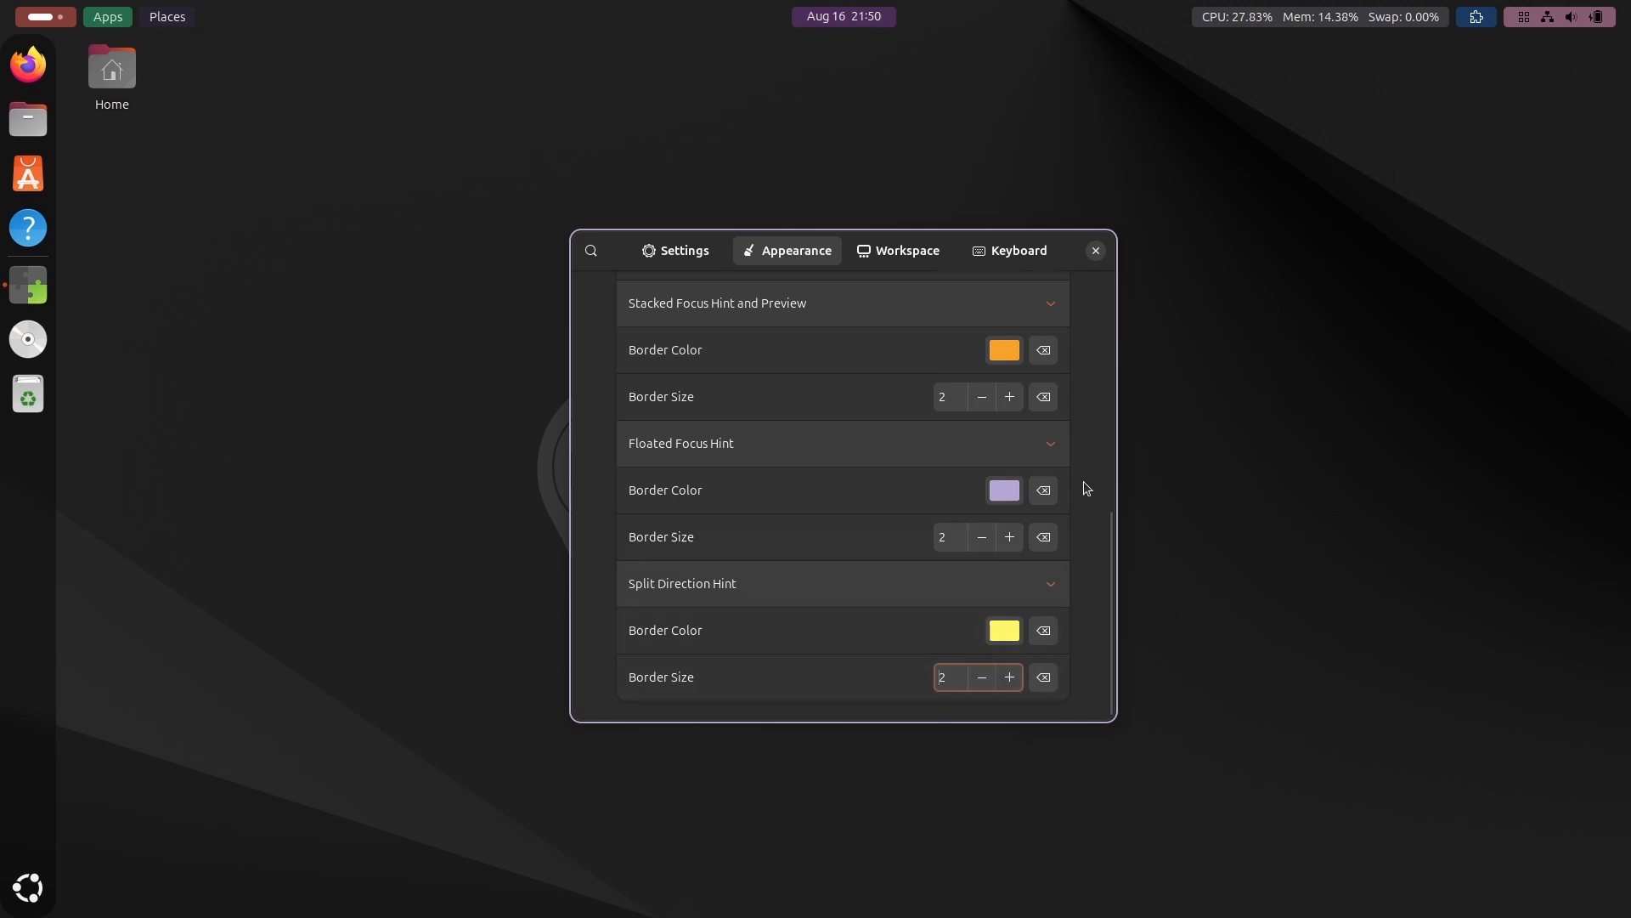
pyautogui.scroll(11, 1086, 482)
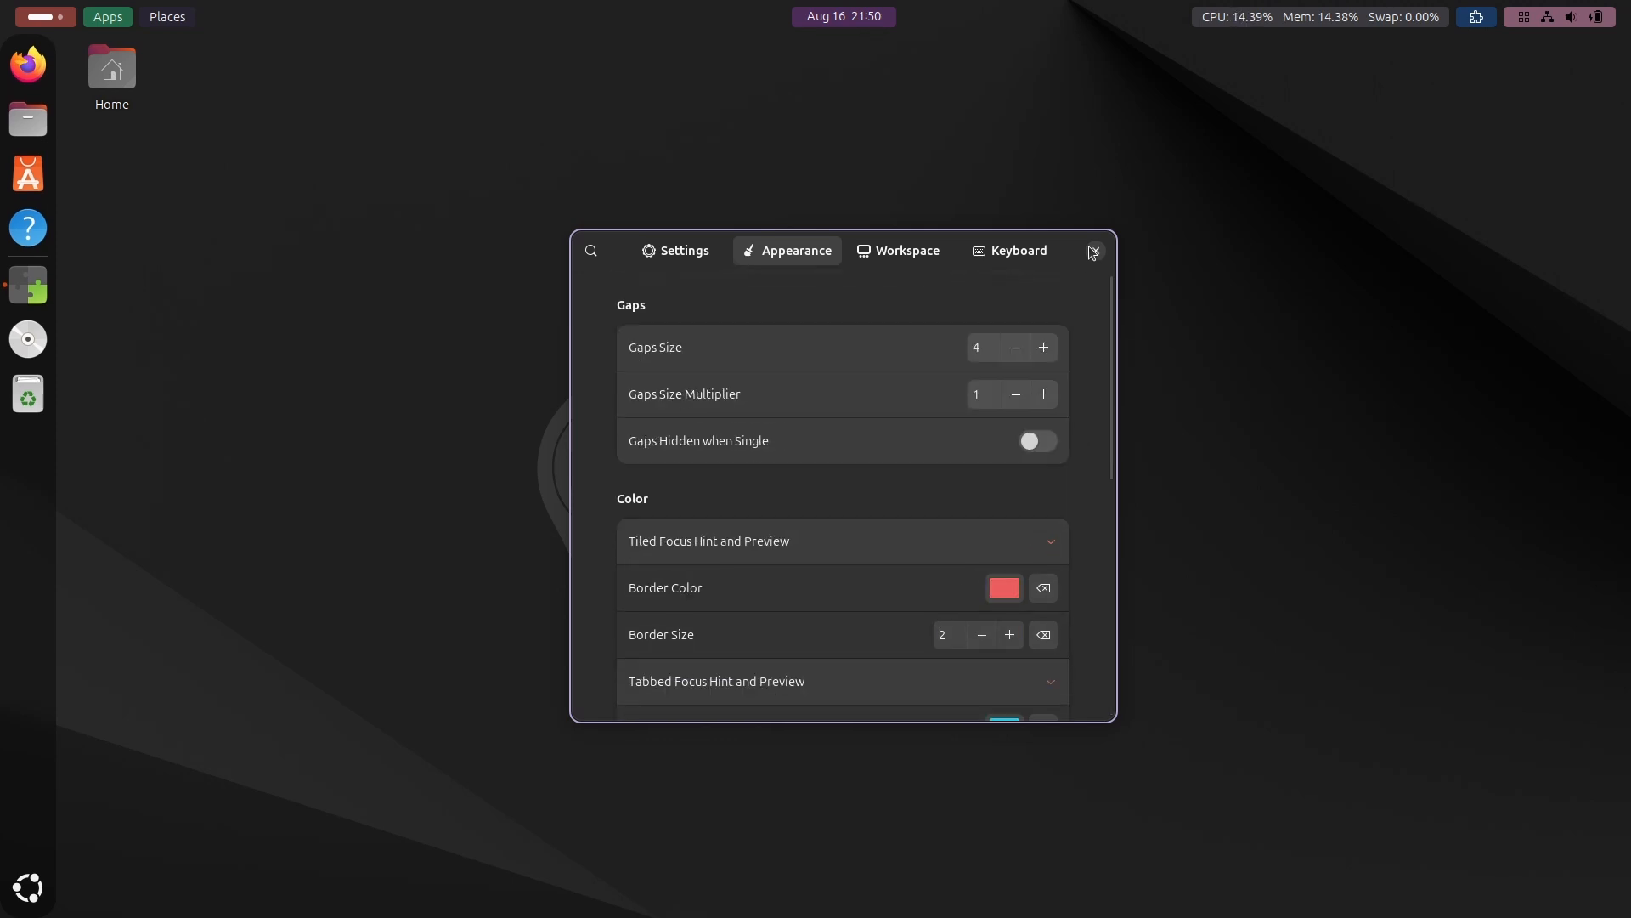
pyautogui.click(1095, 253)
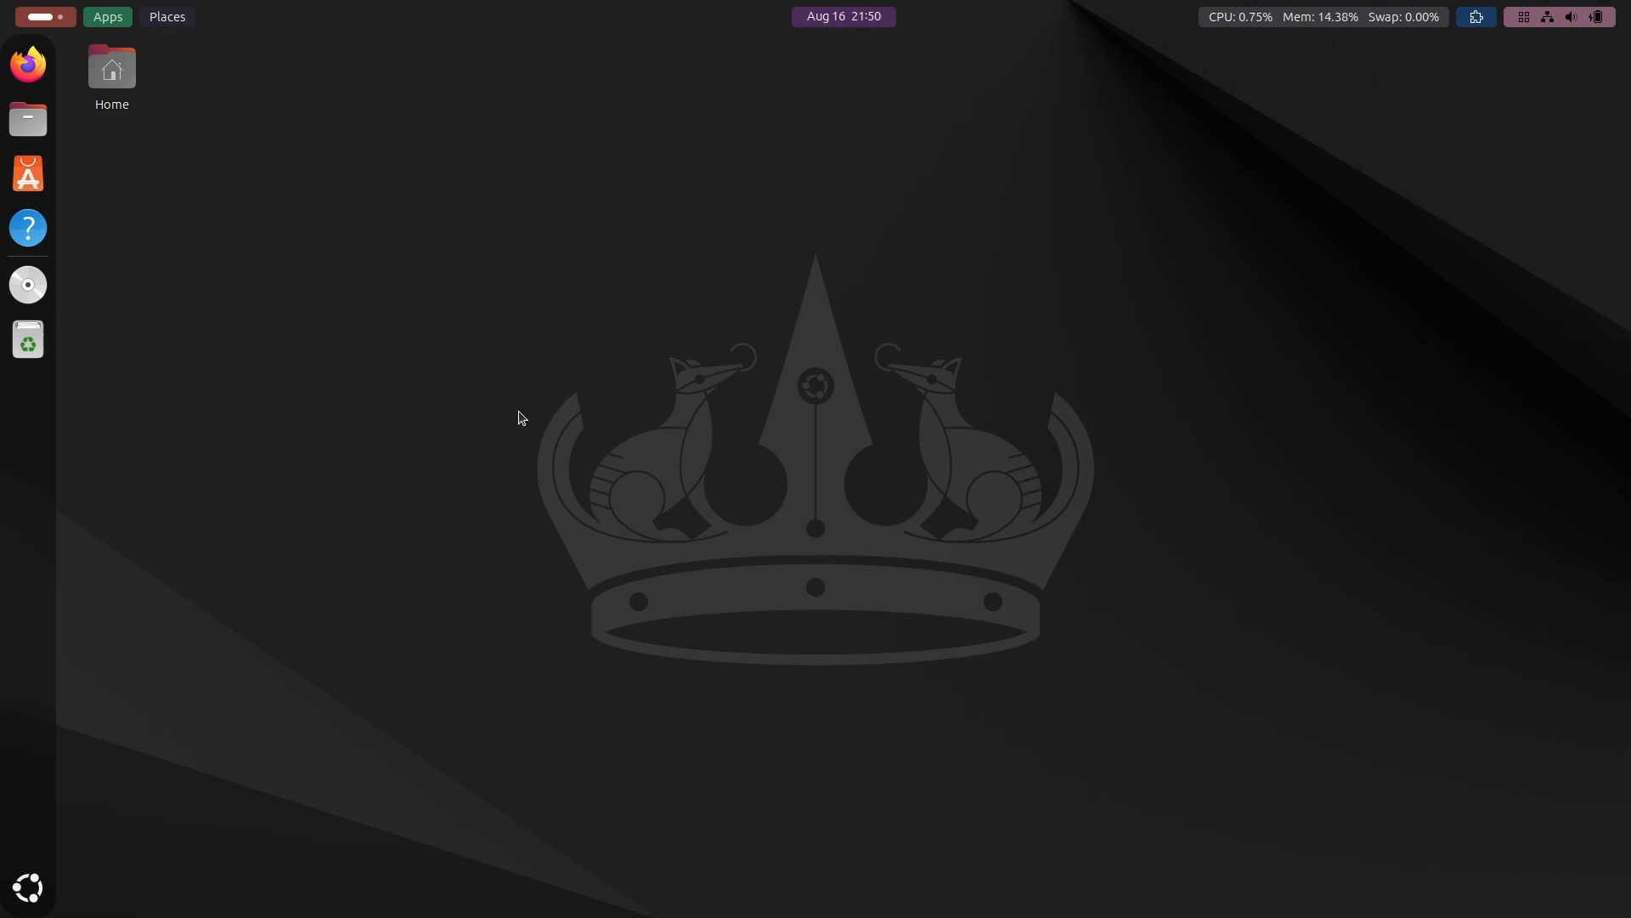
pyautogui.click(28, 887)
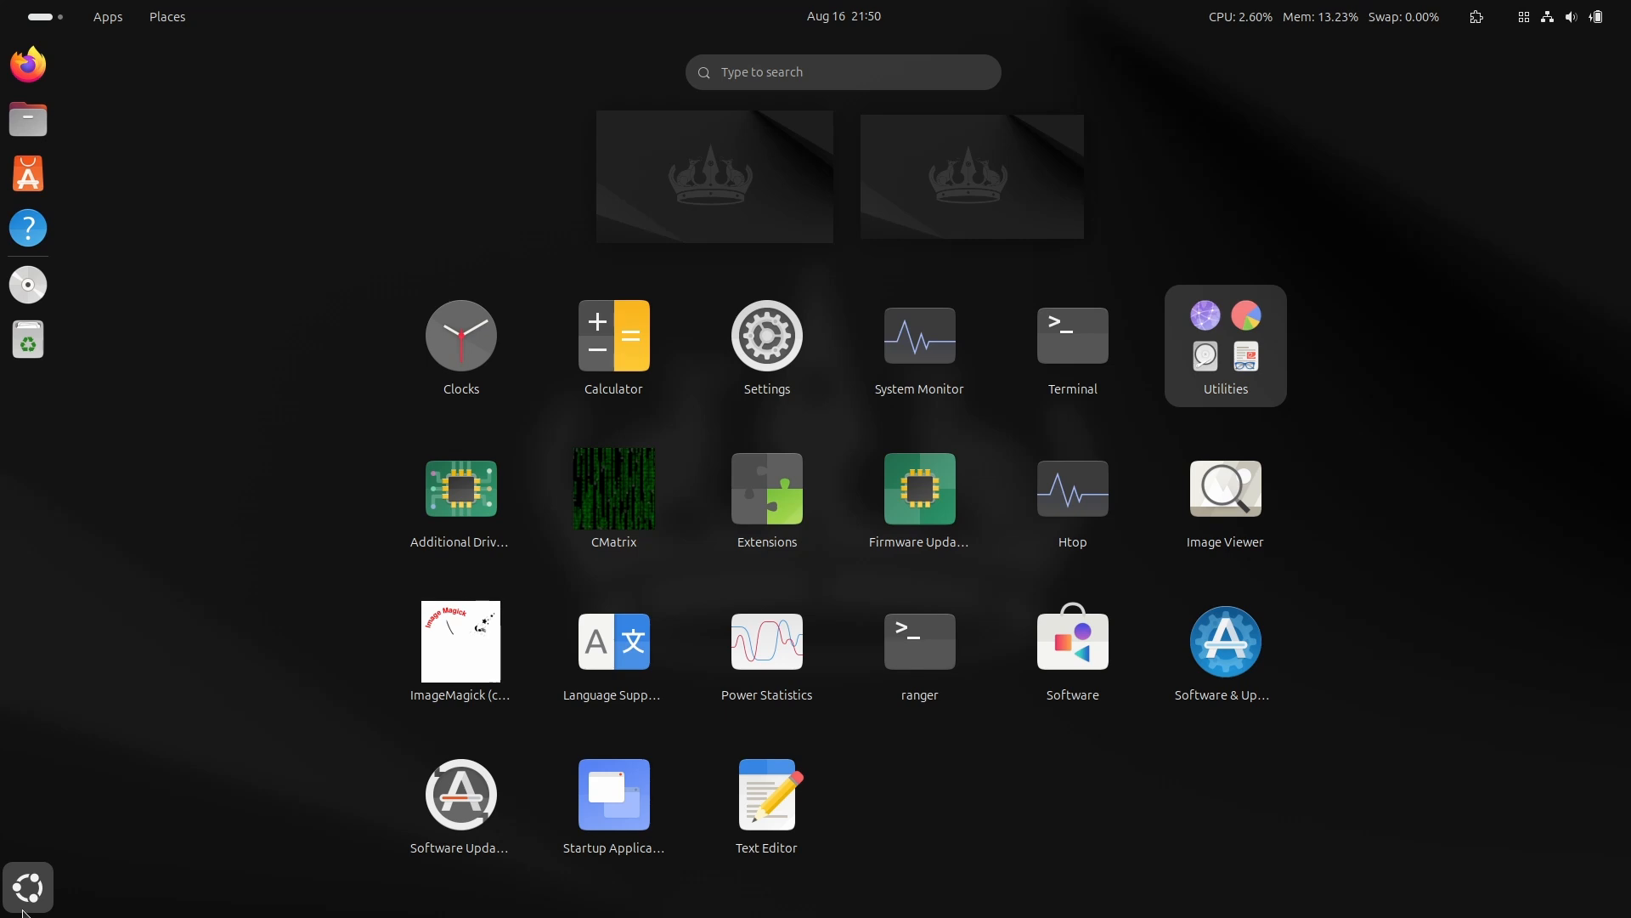
pyautogui.click(23, 907)
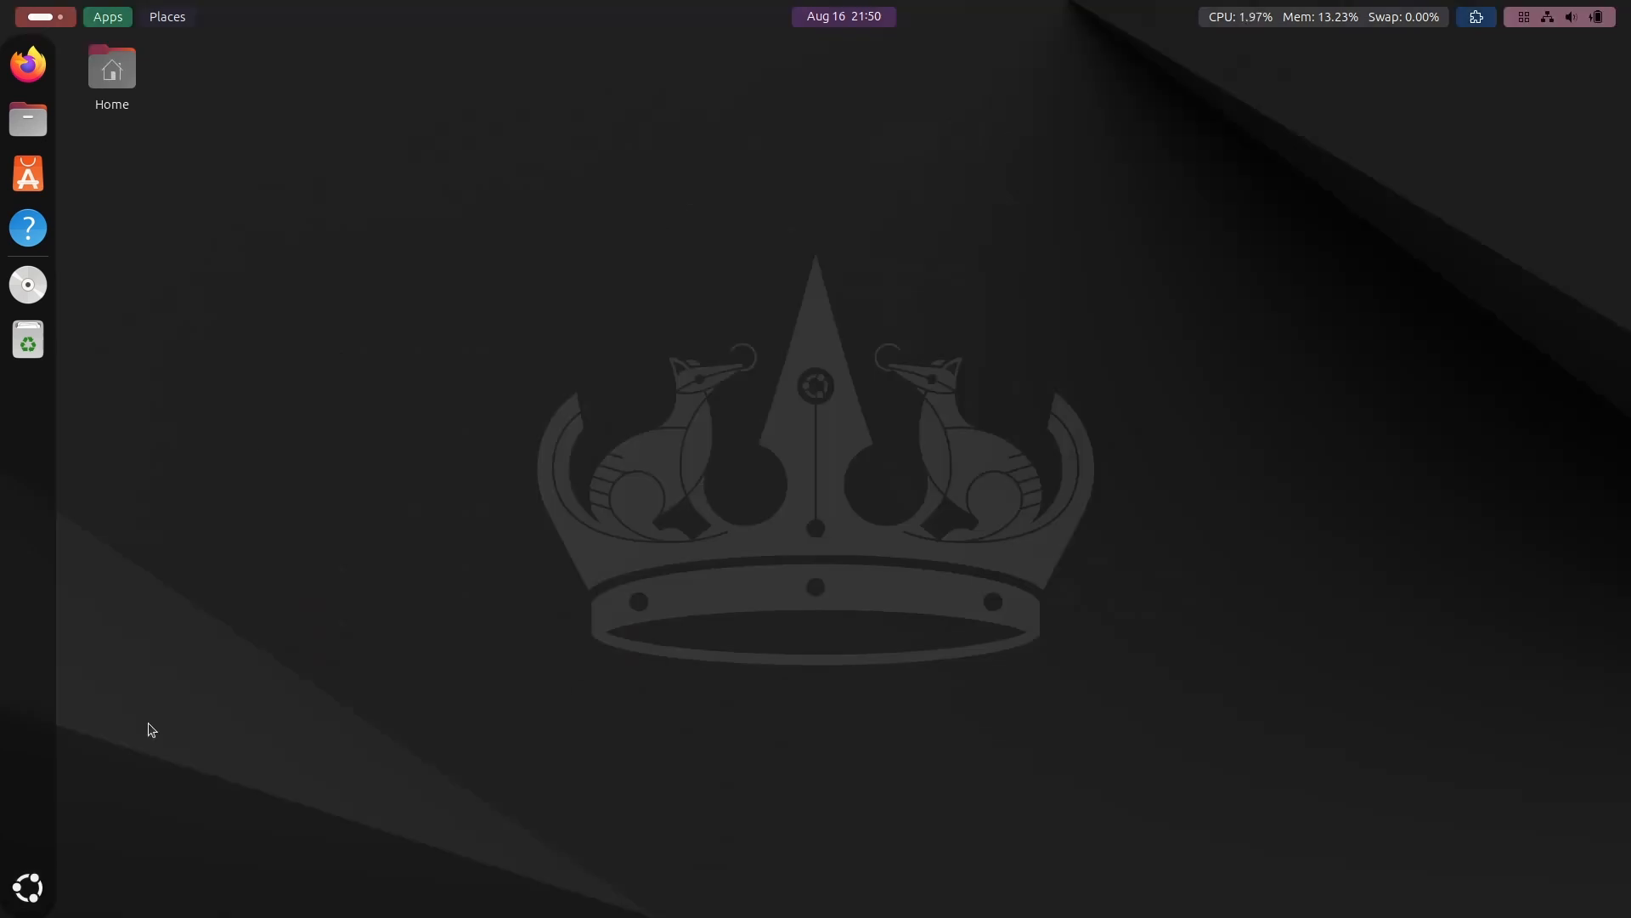
# Step: Open the file manager and show the Home folder in a second window beside the first
pyautogui.click(43, 136)
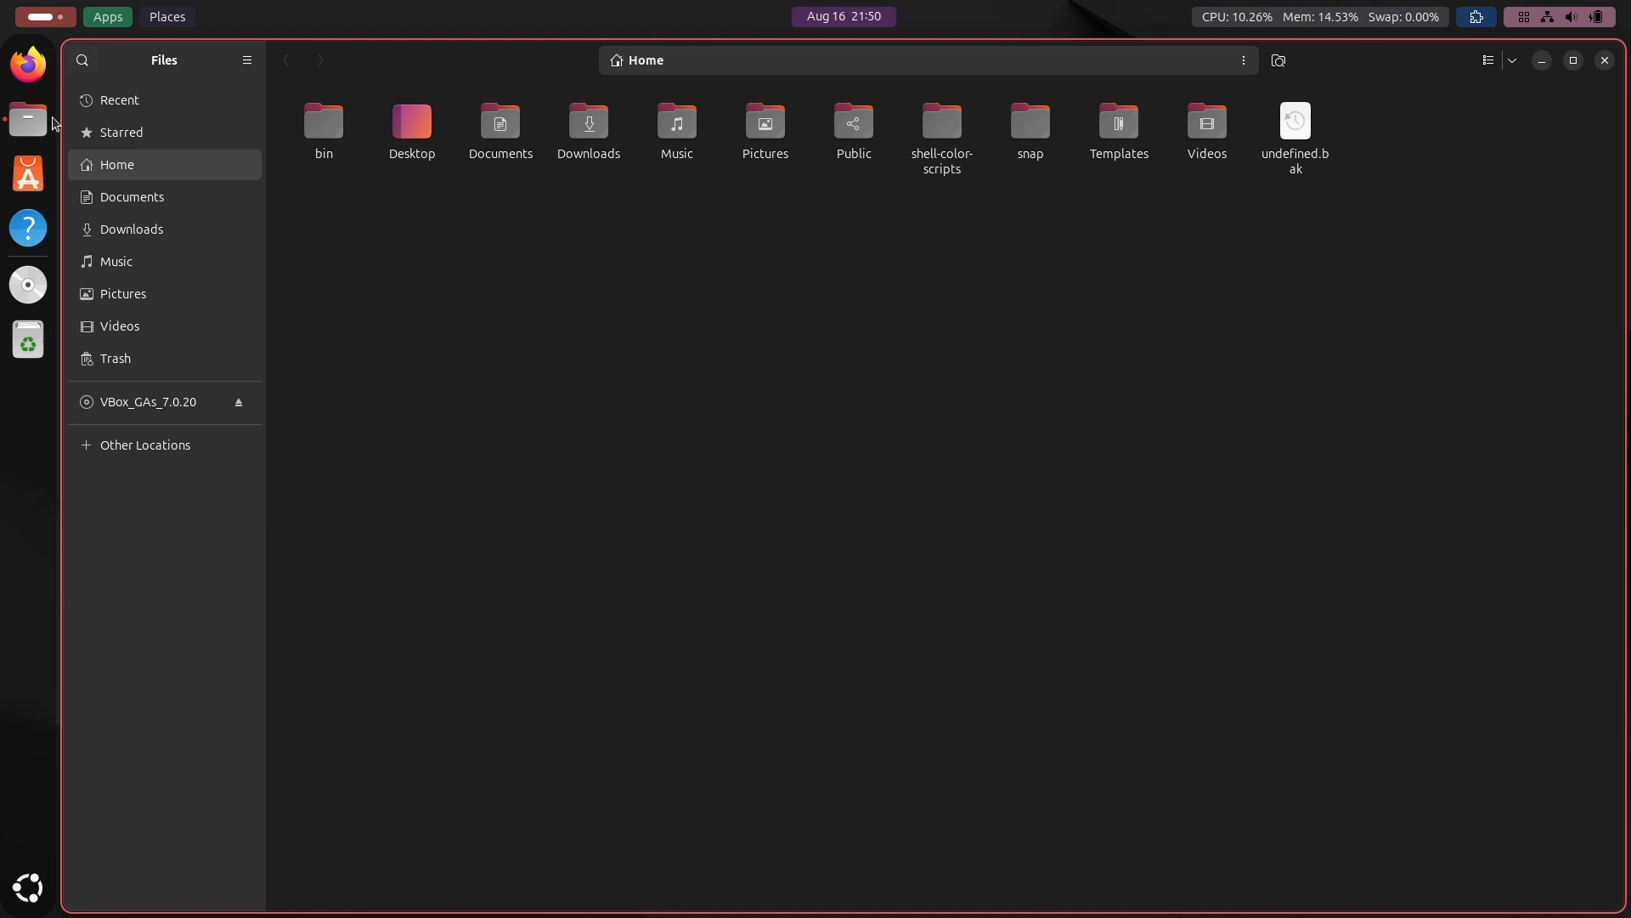
pyautogui.rightClick(28, 129)
pyautogui.click(631, 240)
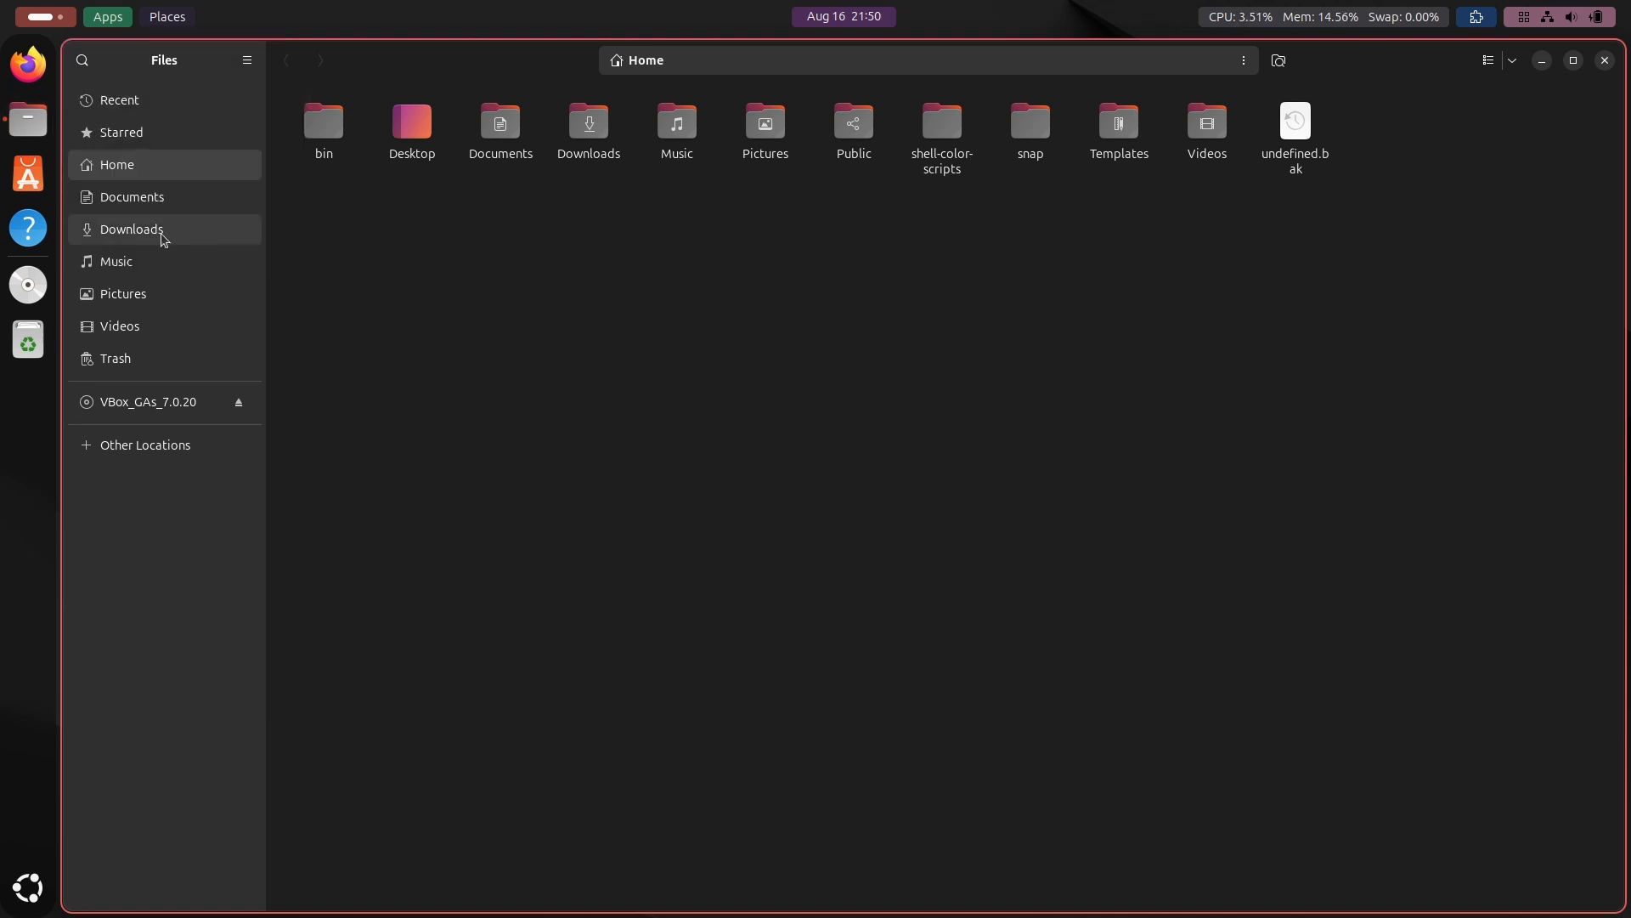
pyautogui.rightClick(148, 168)
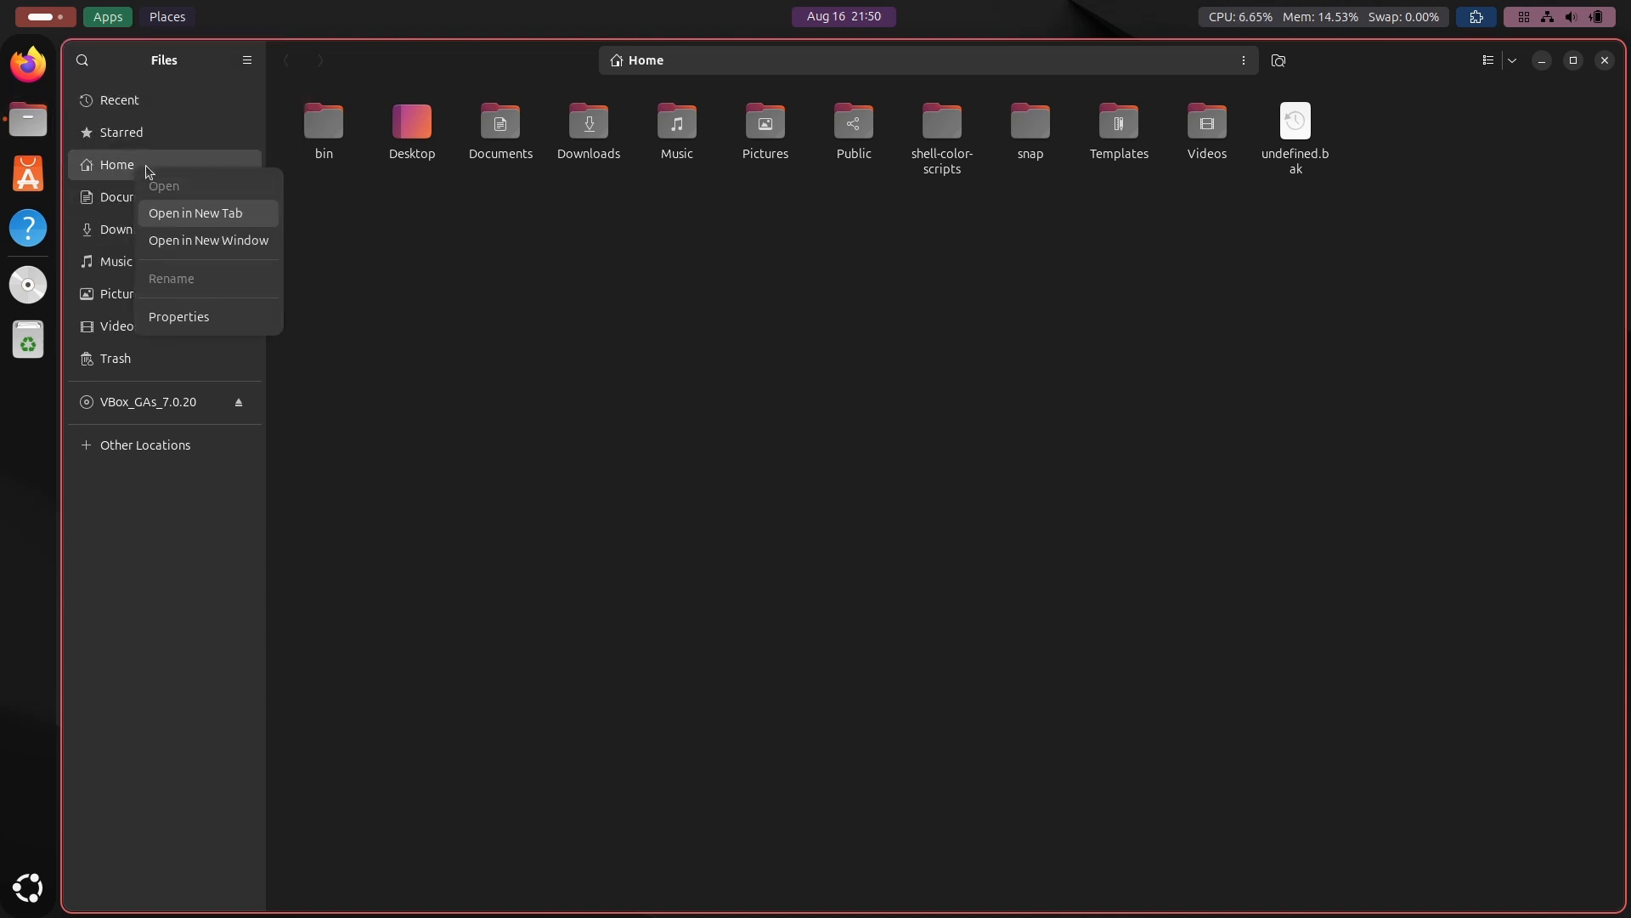
pyautogui.click(223, 241)
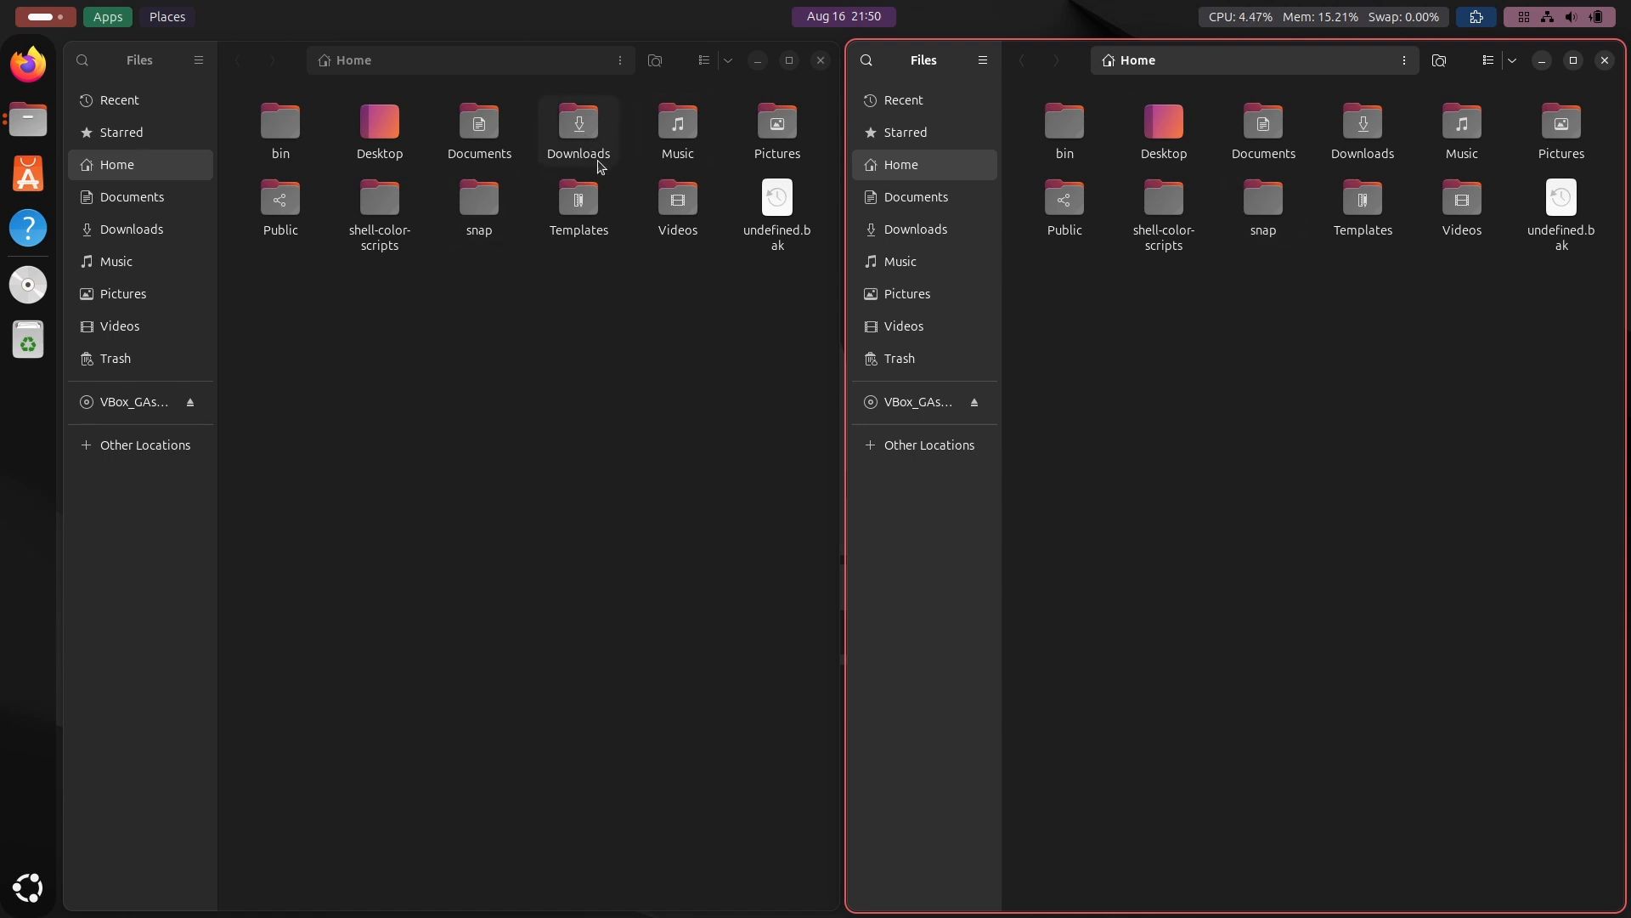
# Step: Show hidden files in the Home folder
pyautogui.rightClick(1318, 321)
pyautogui.click(1256, 311)
pyautogui.click(983, 60)
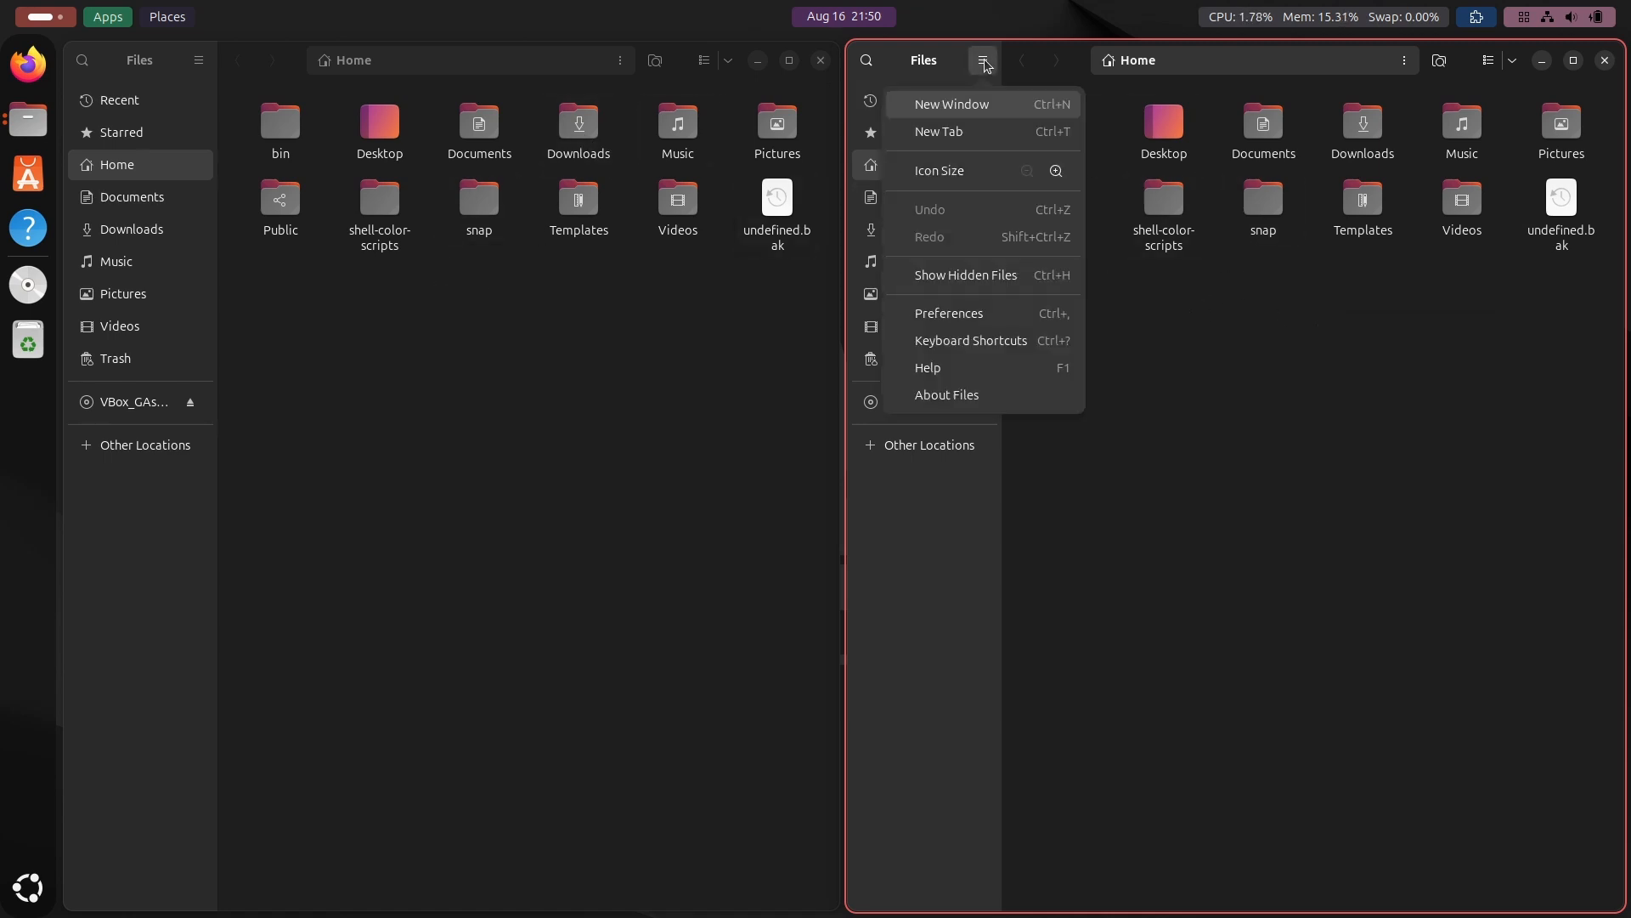
pyautogui.click(966, 274)
# Step: Move the Nordic-darker and Nordic-darker-v40 folders from Downloads/Nordic-darker into the .themes folder in Home
pyautogui.click(627, 213)
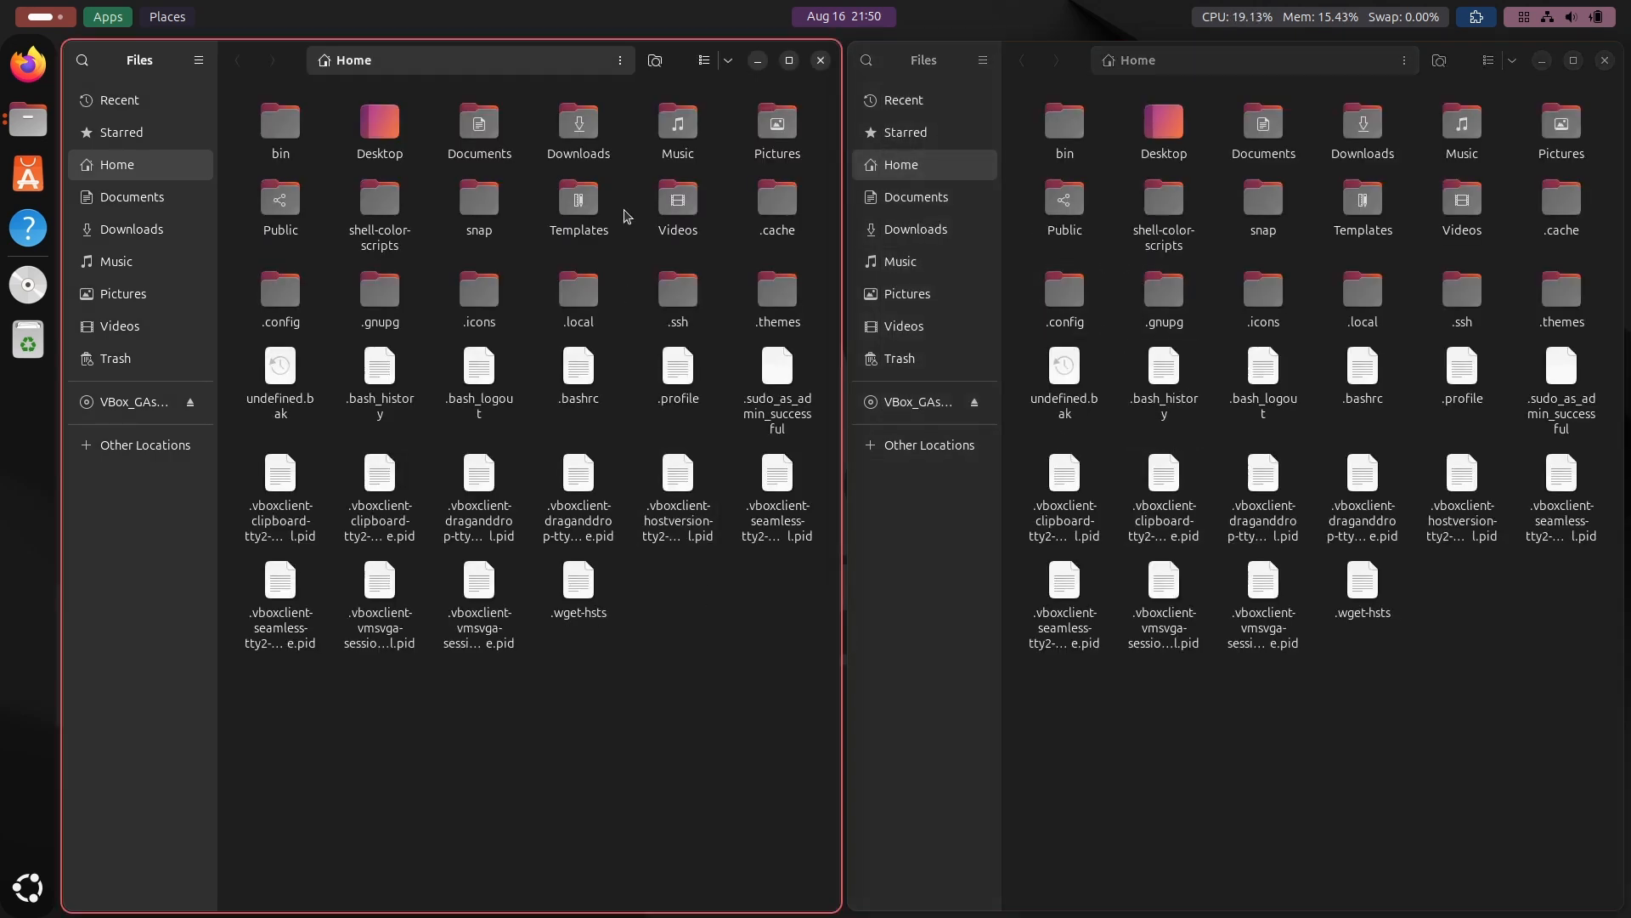
pyautogui.doubleClick(590, 140)
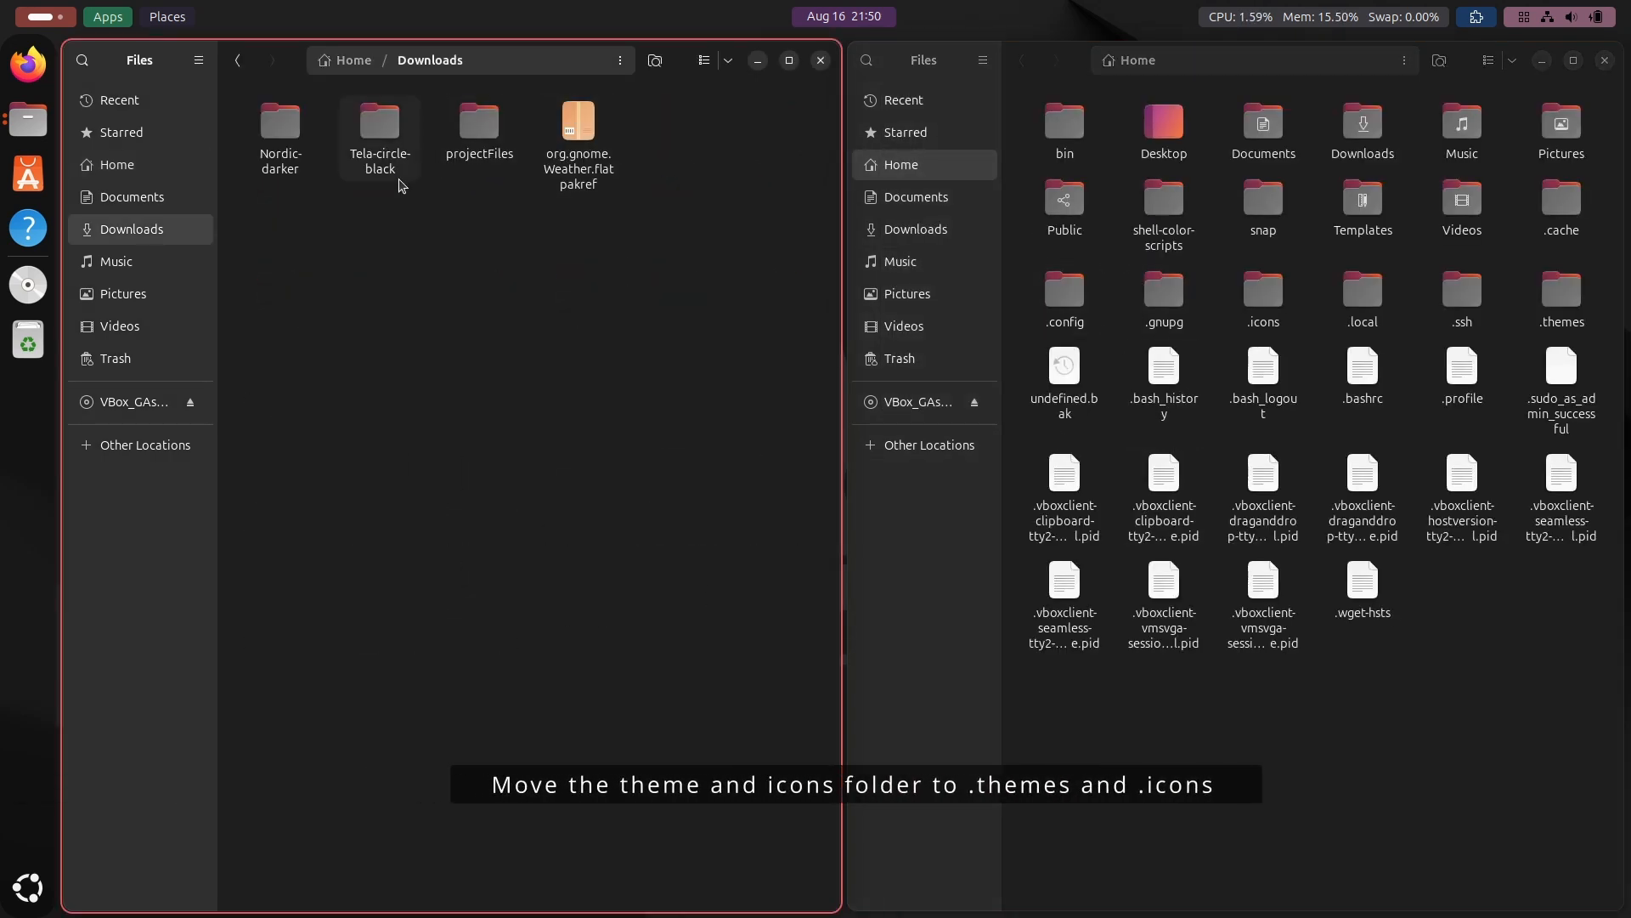
pyautogui.doubleClick(261, 161)
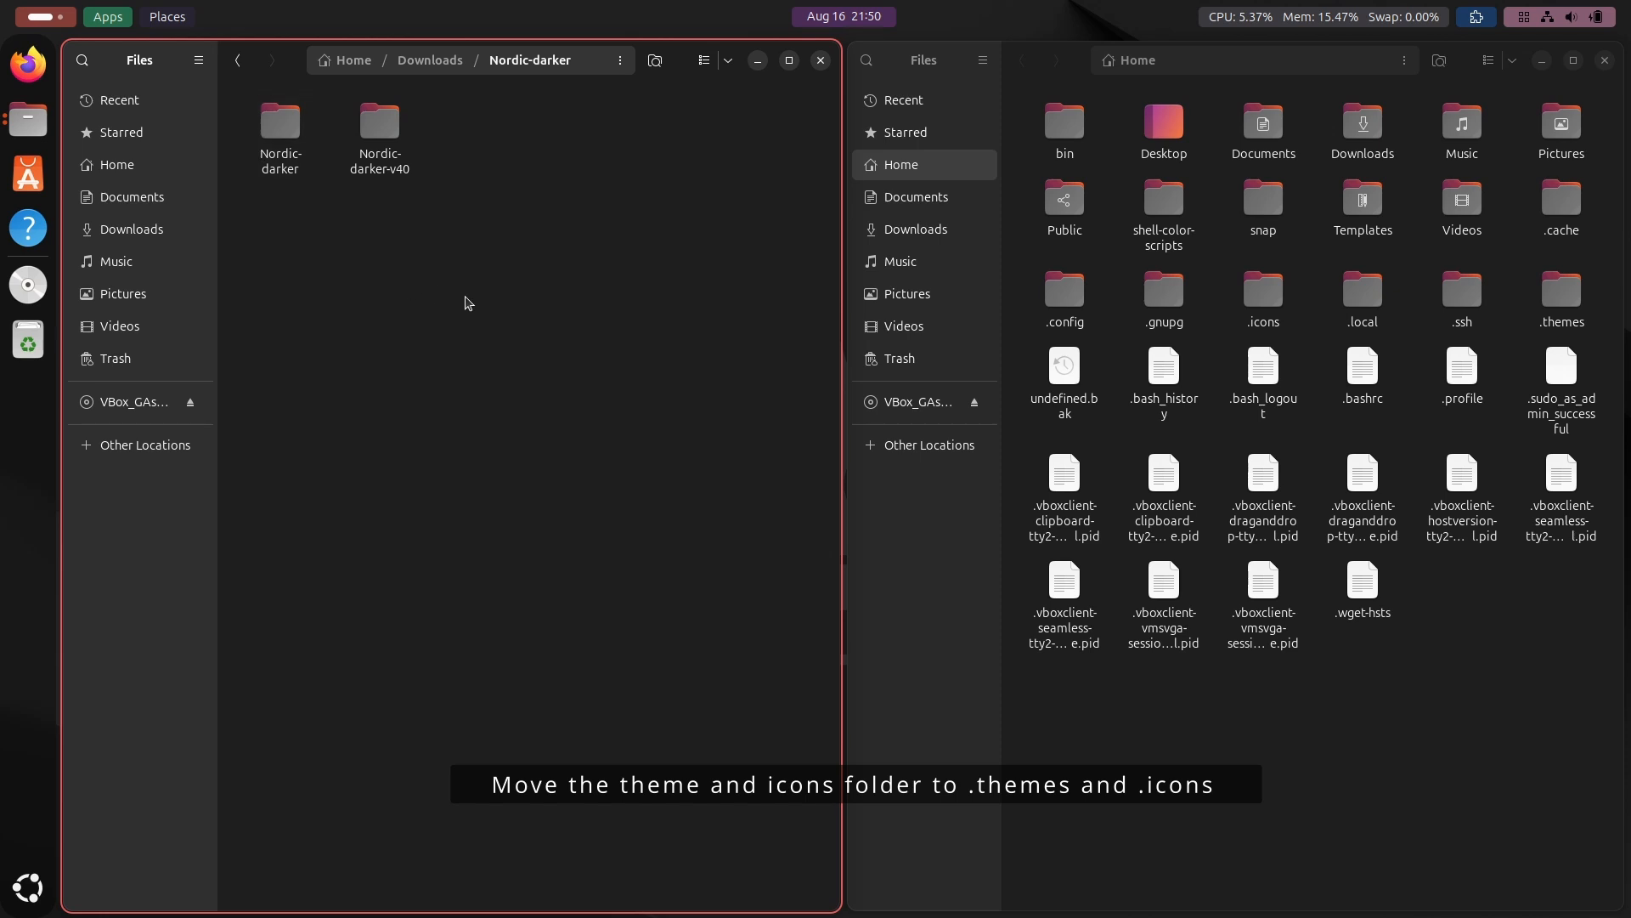
pyautogui.doubleClick(1556, 311)
pyautogui.moveTo(287, 242); pyautogui.dragTo(1299, 326)
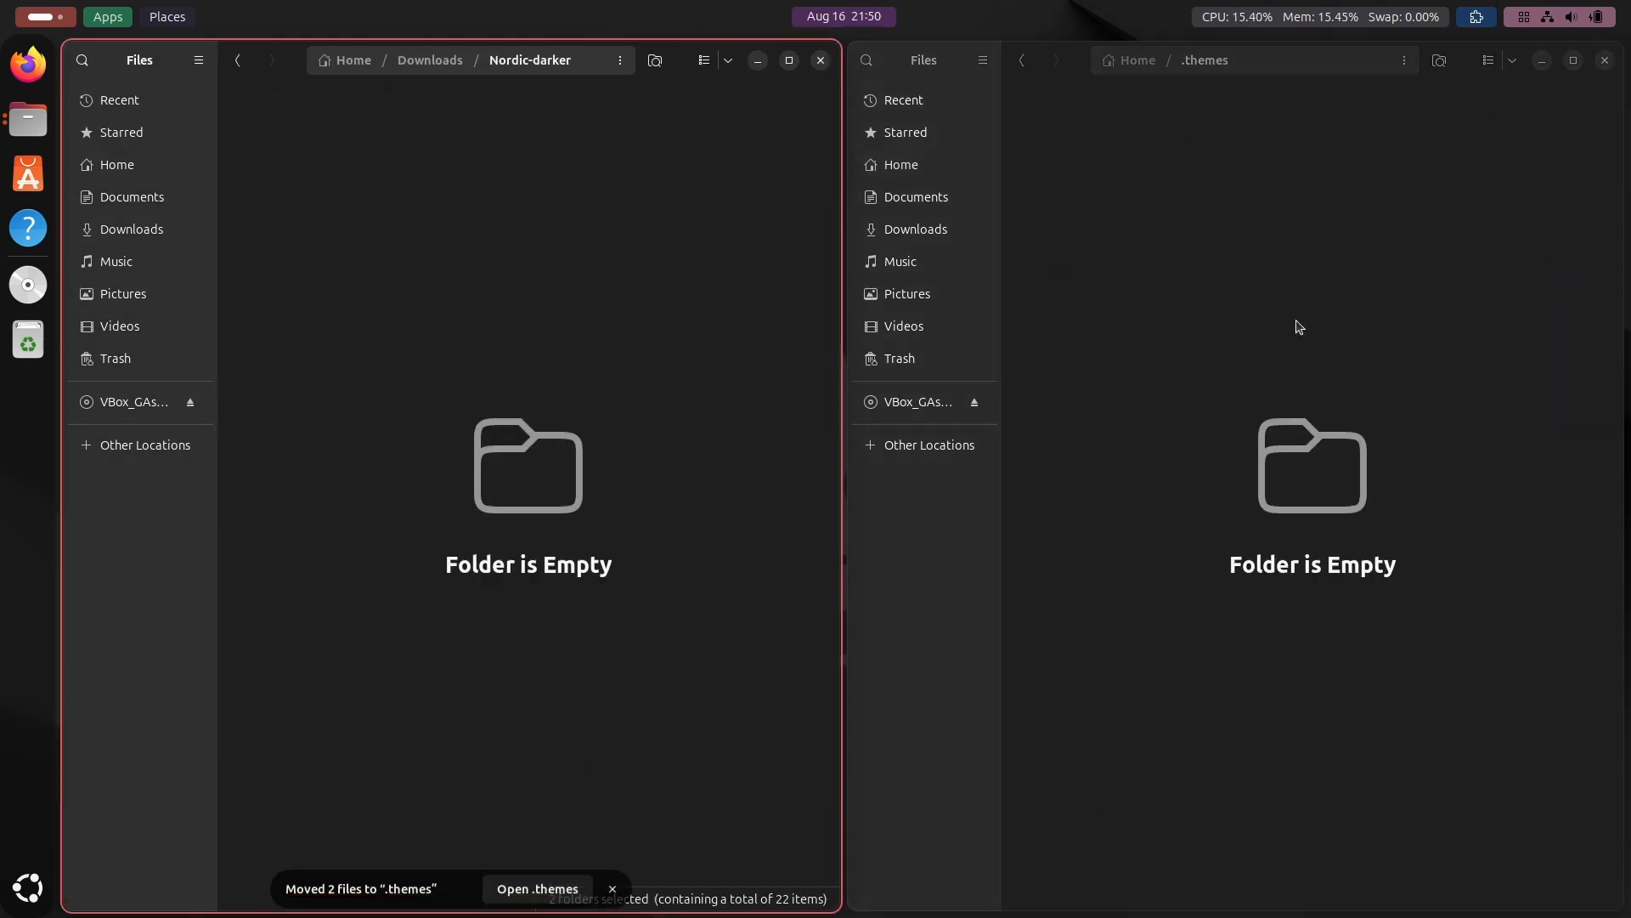
# Step: Move the three Tela-circle-black icon folders from Downloads/Tela-circle-black into the .icons folder in Home and close both file manager windows
pyautogui.click(237, 60)
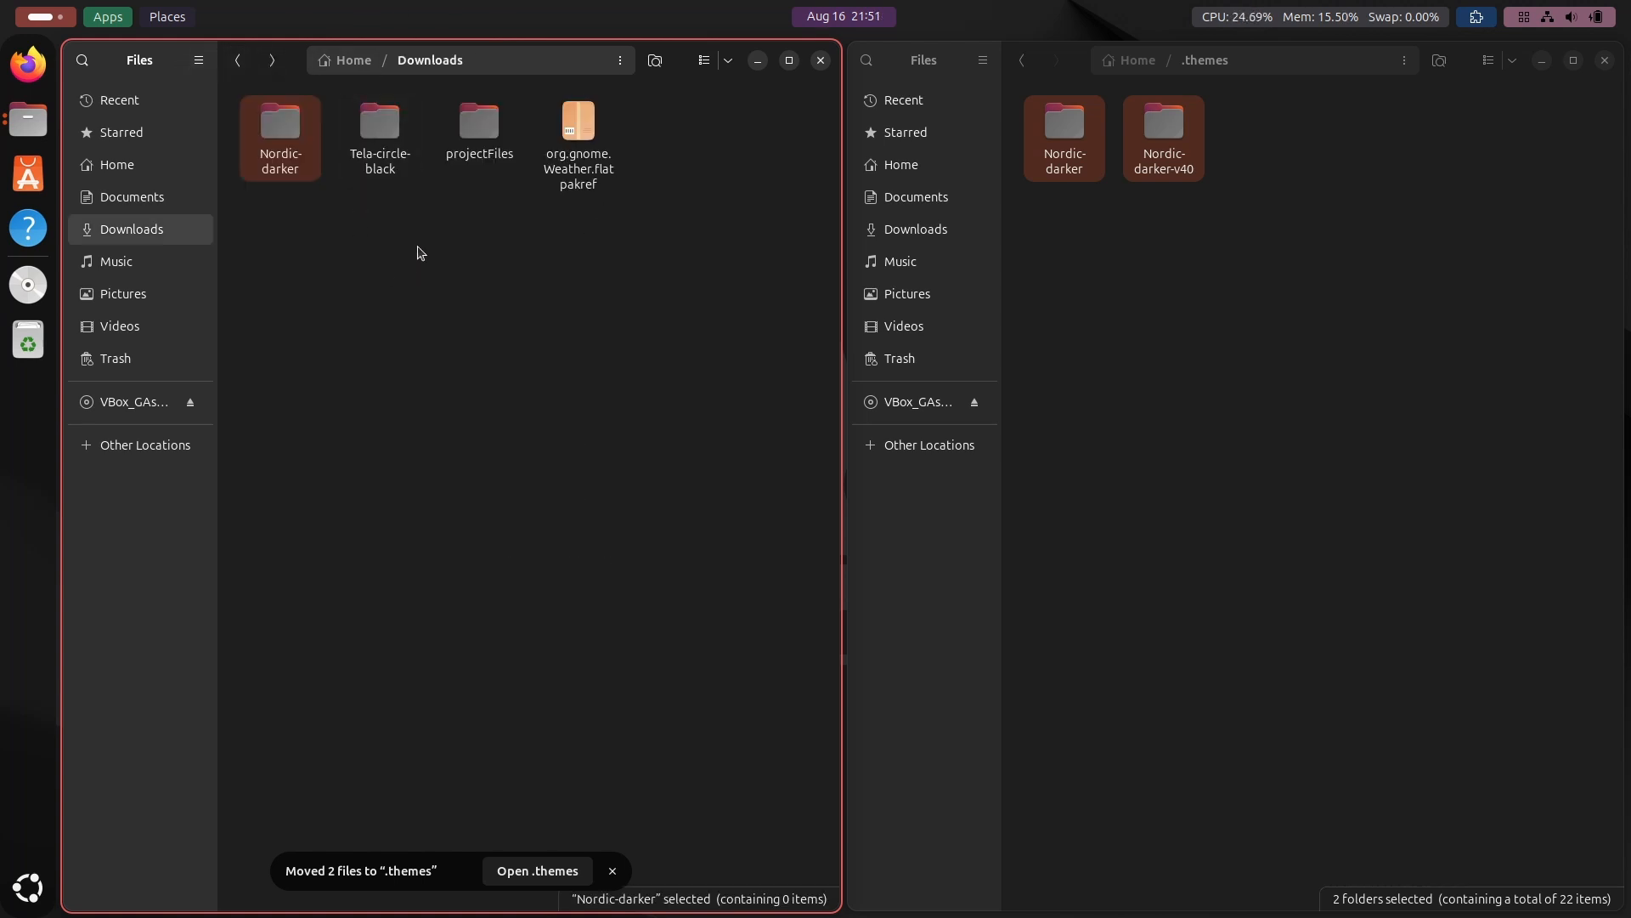
pyautogui.doubleClick(389, 161)
pyautogui.click(1023, 63)
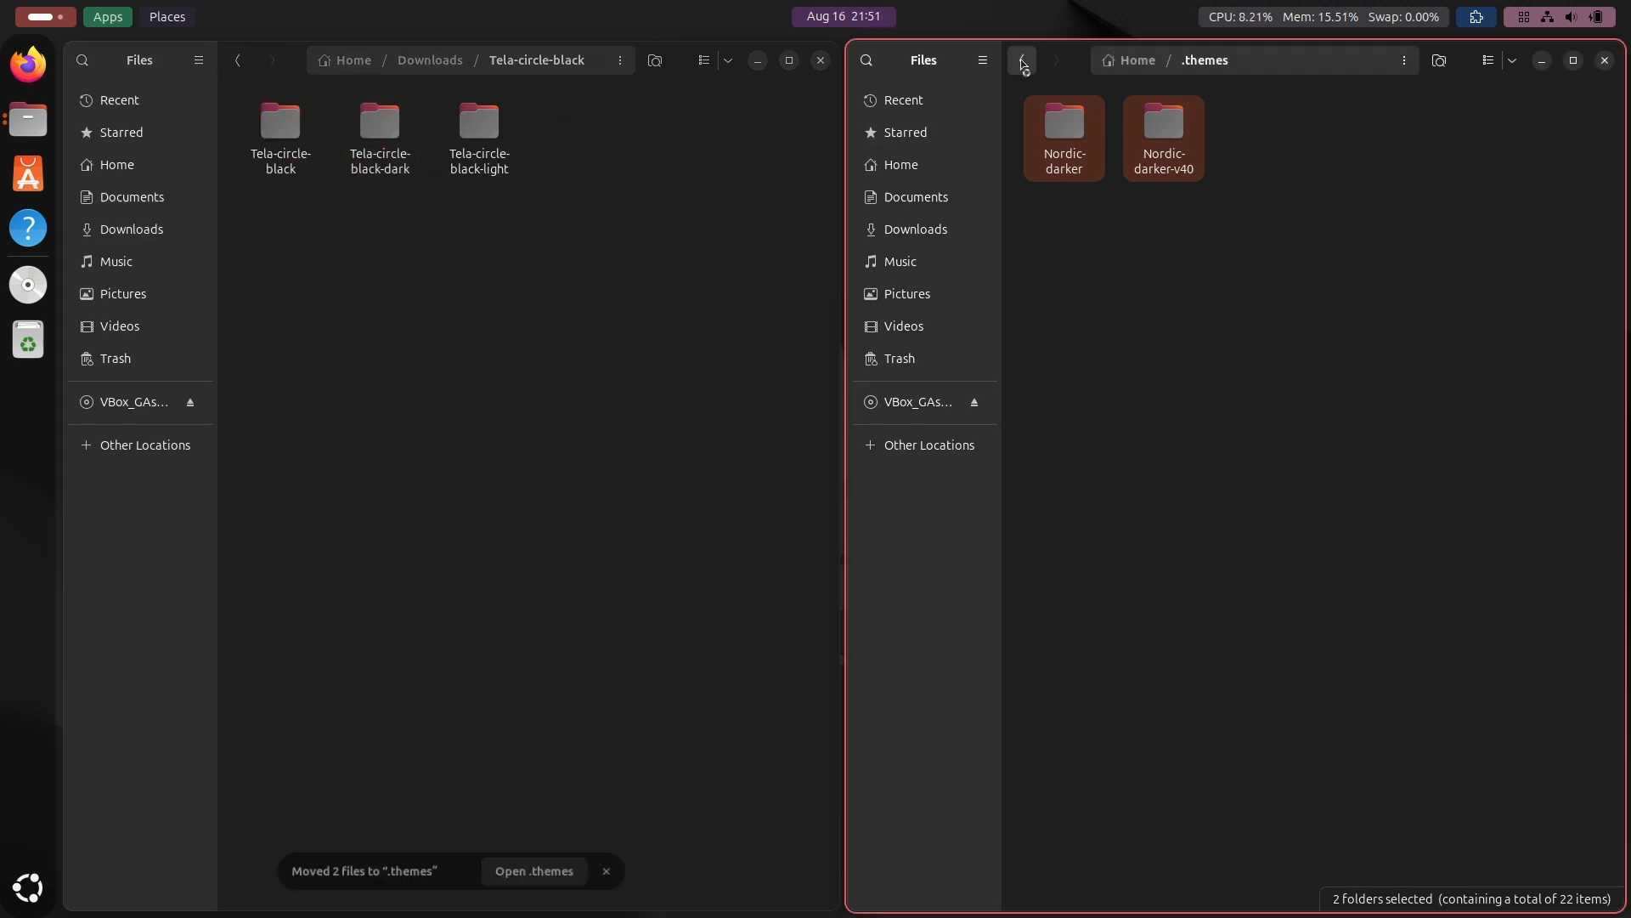
pyautogui.click(1023, 63)
pyautogui.doubleClick(1265, 293)
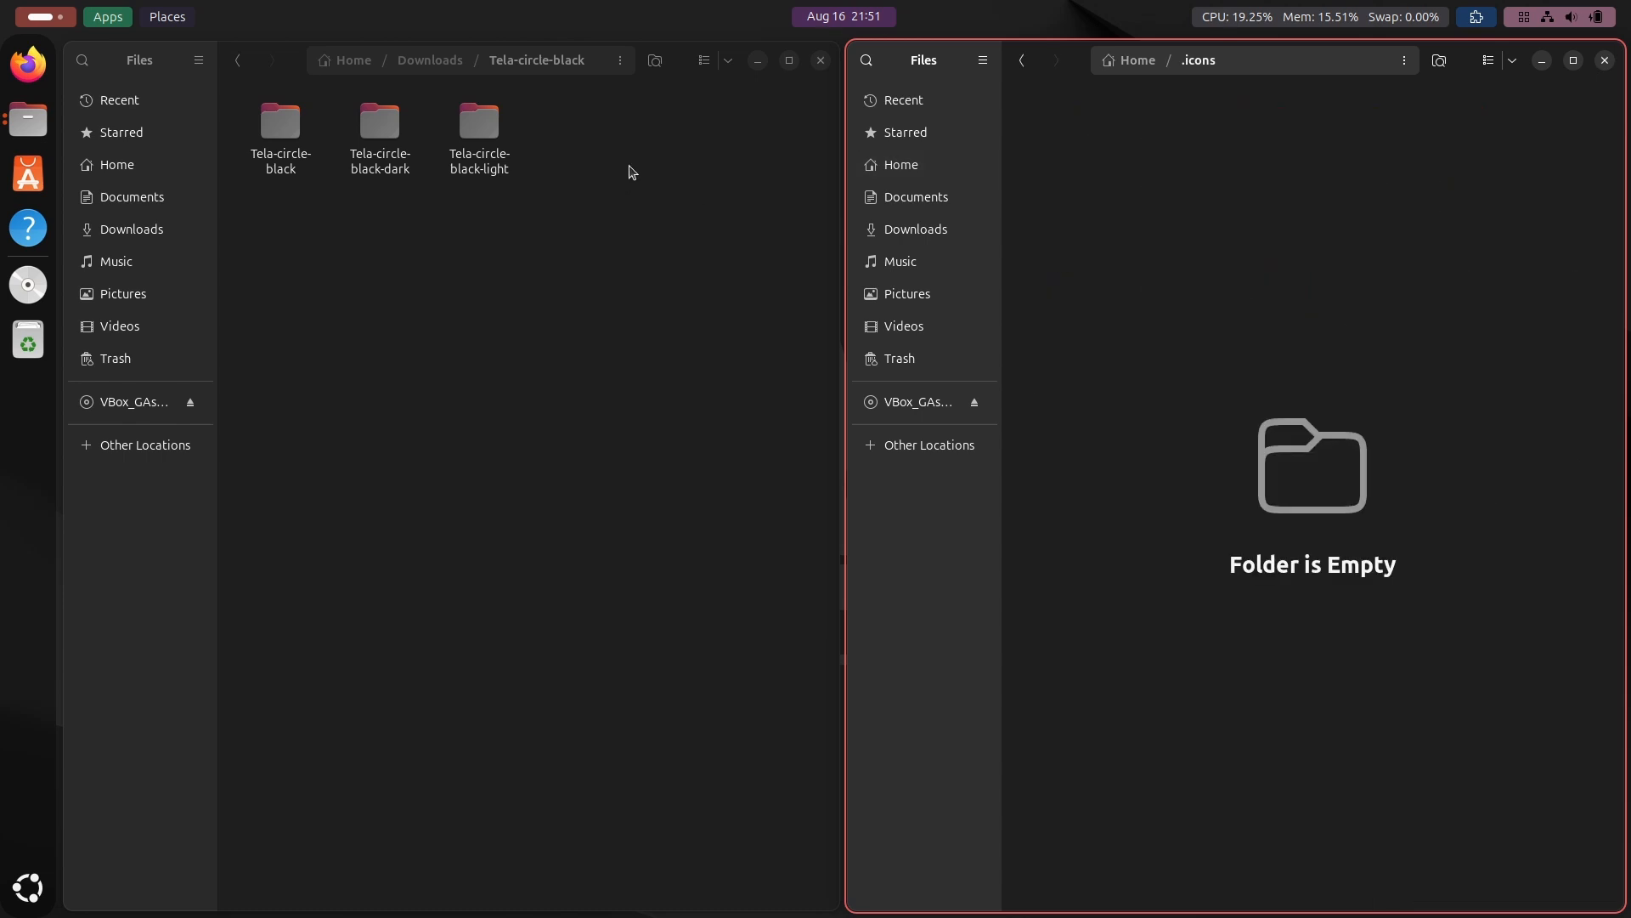
pyautogui.moveTo(629, 172); pyautogui.dragTo(1284, 326)
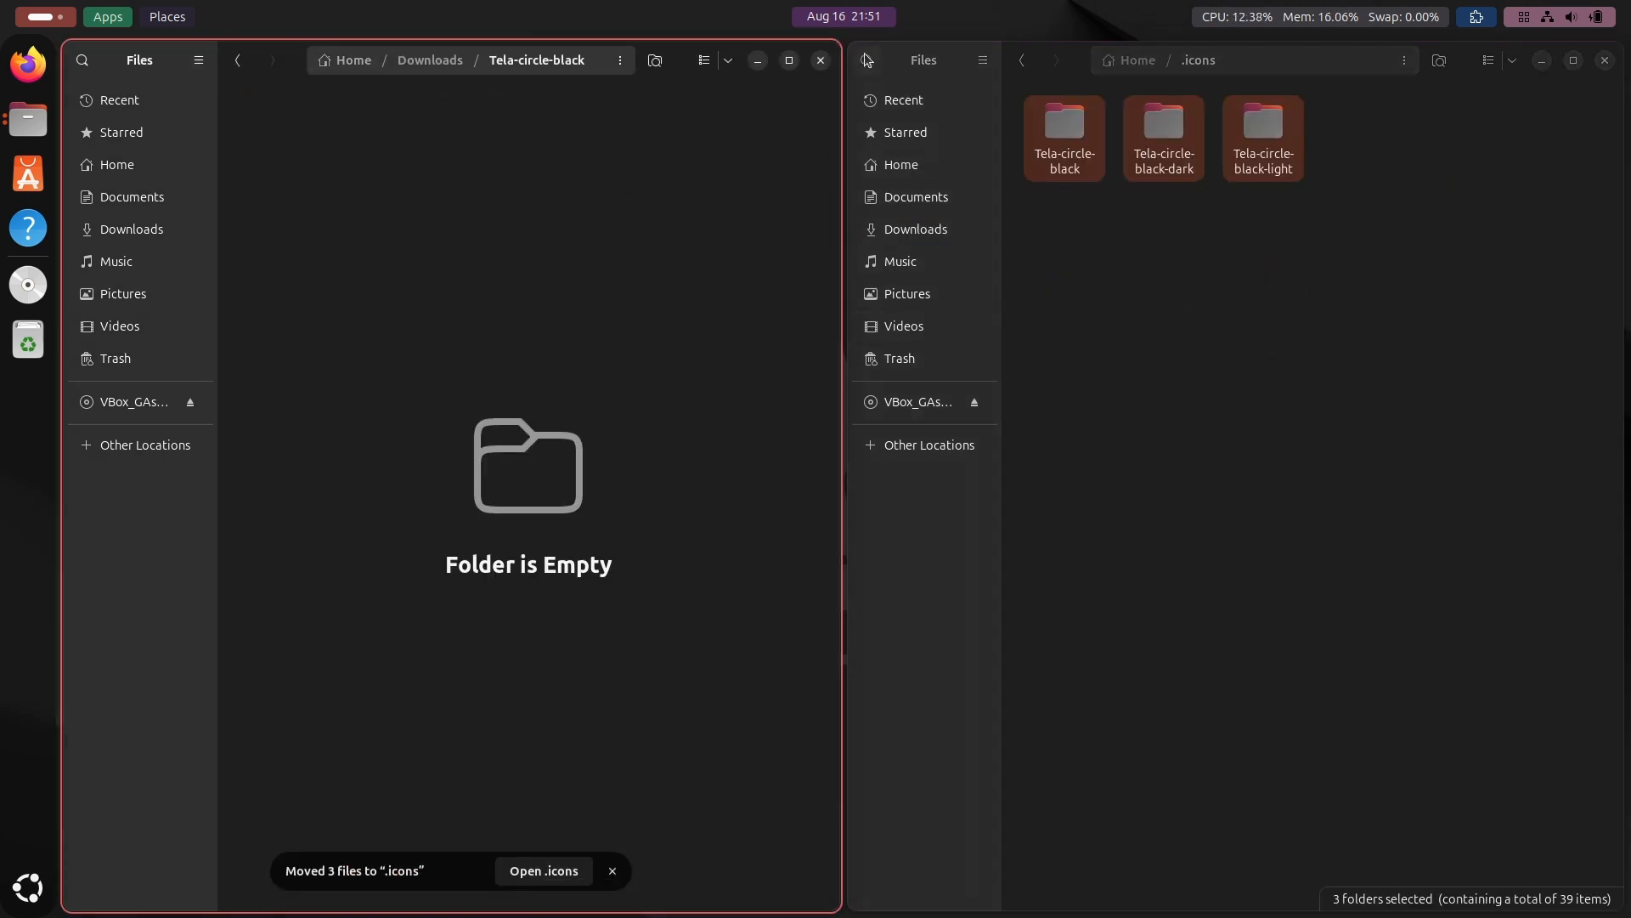
pyautogui.click(822, 67)
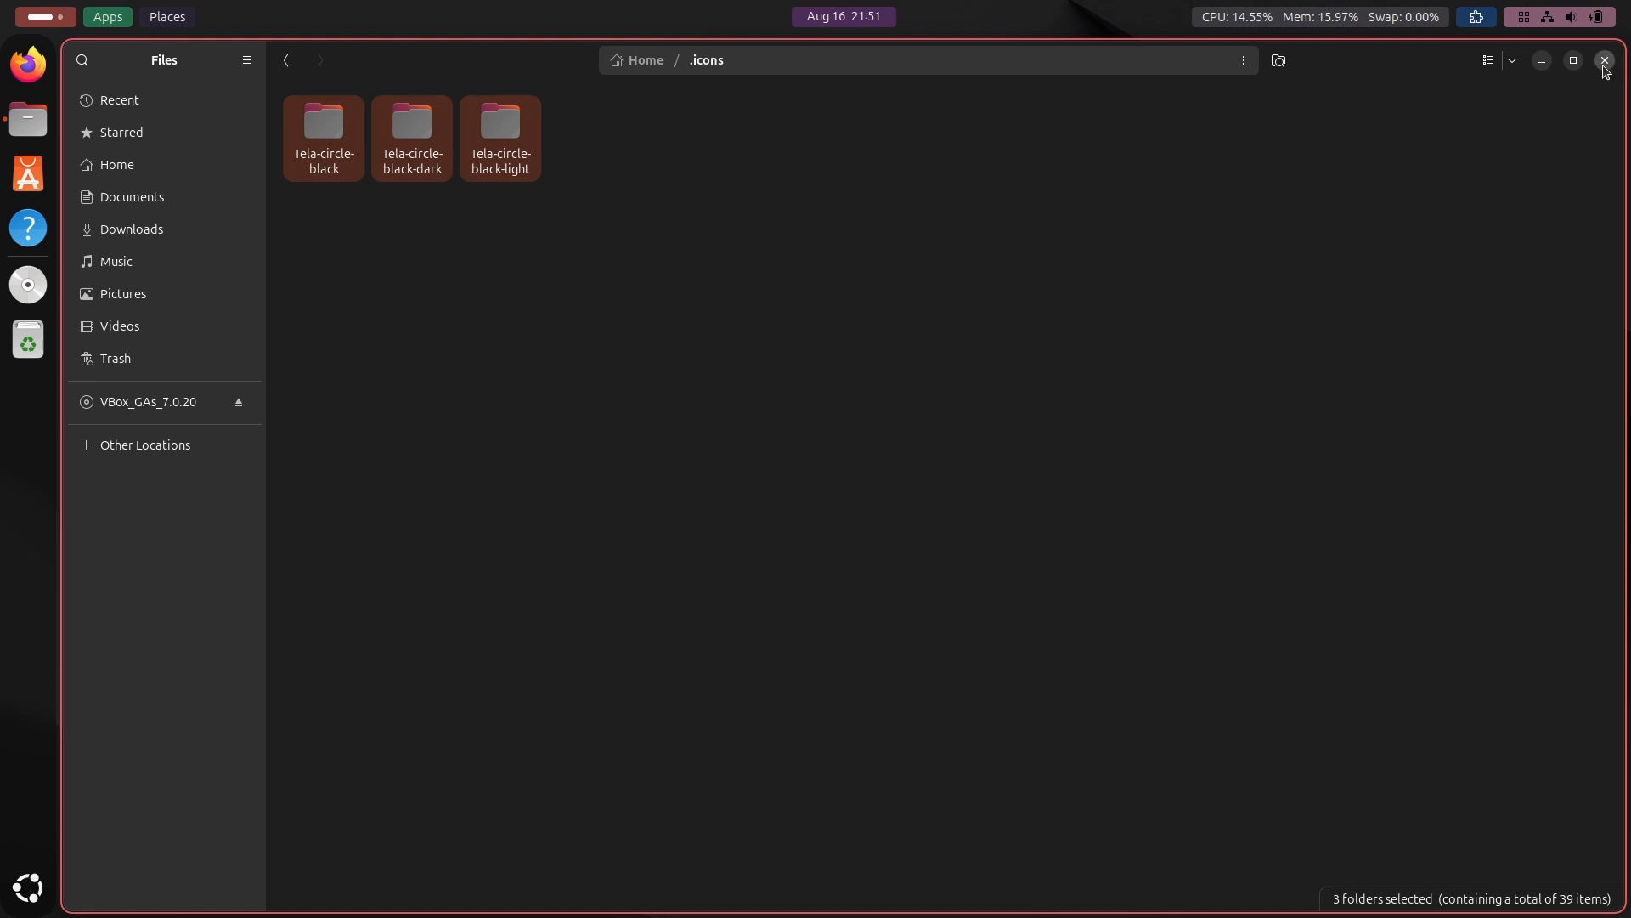
pyautogui.click(1604, 61)
# Step: Open Tweaks and set the Legacy Applications style to Nordic-darker in the appearance settings
pyautogui.click(40, 897)
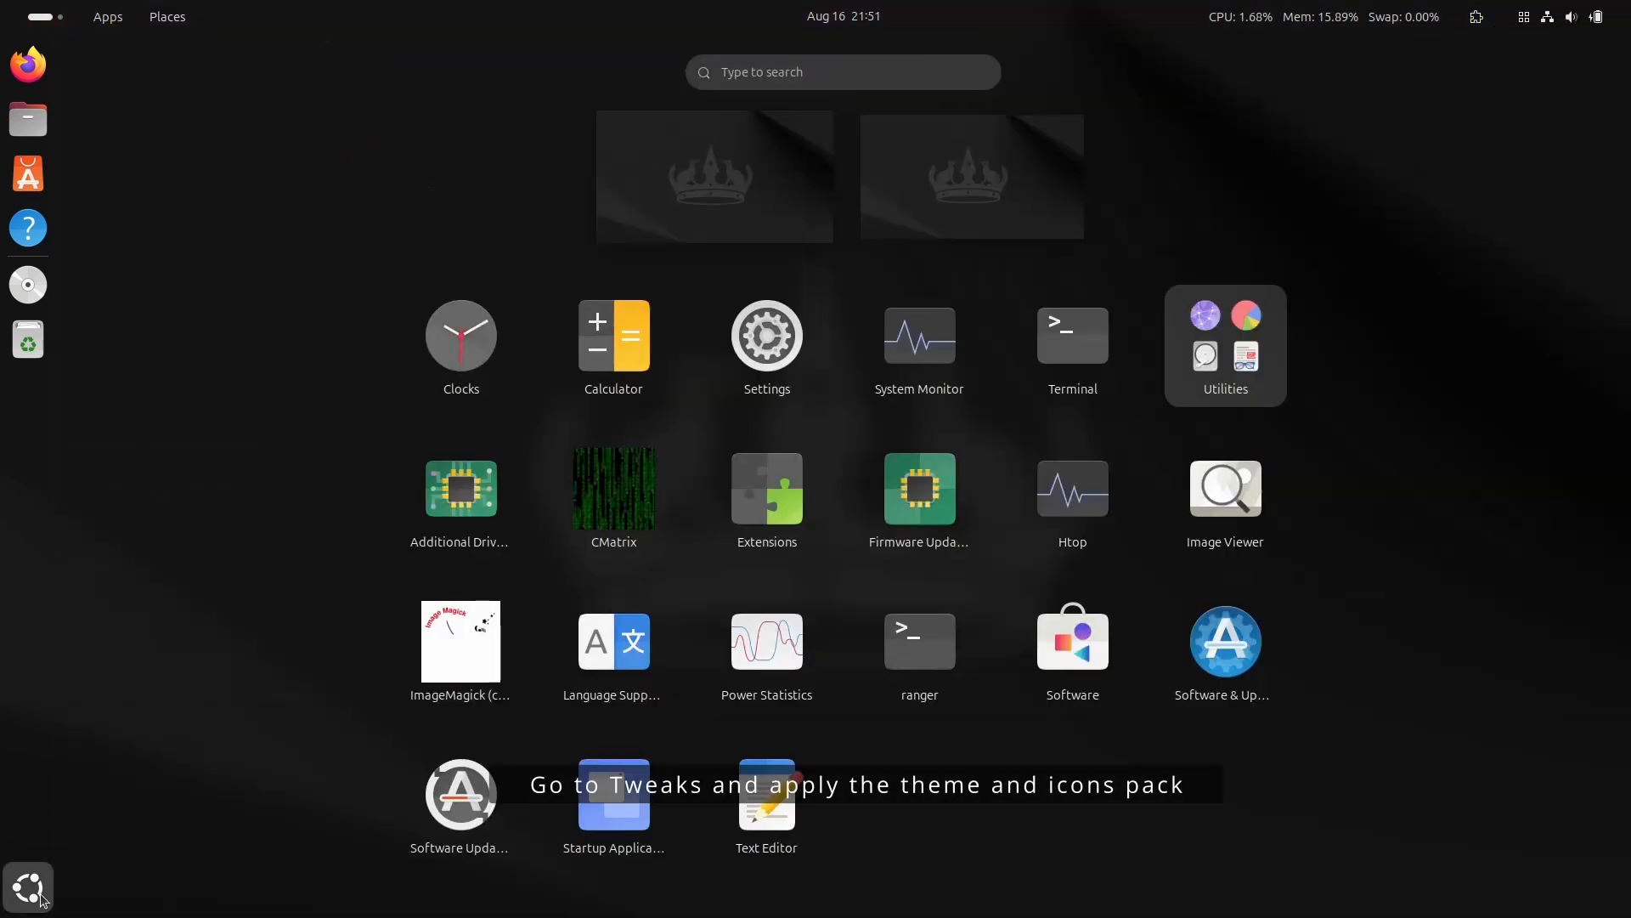
pyautogui.write('twe')
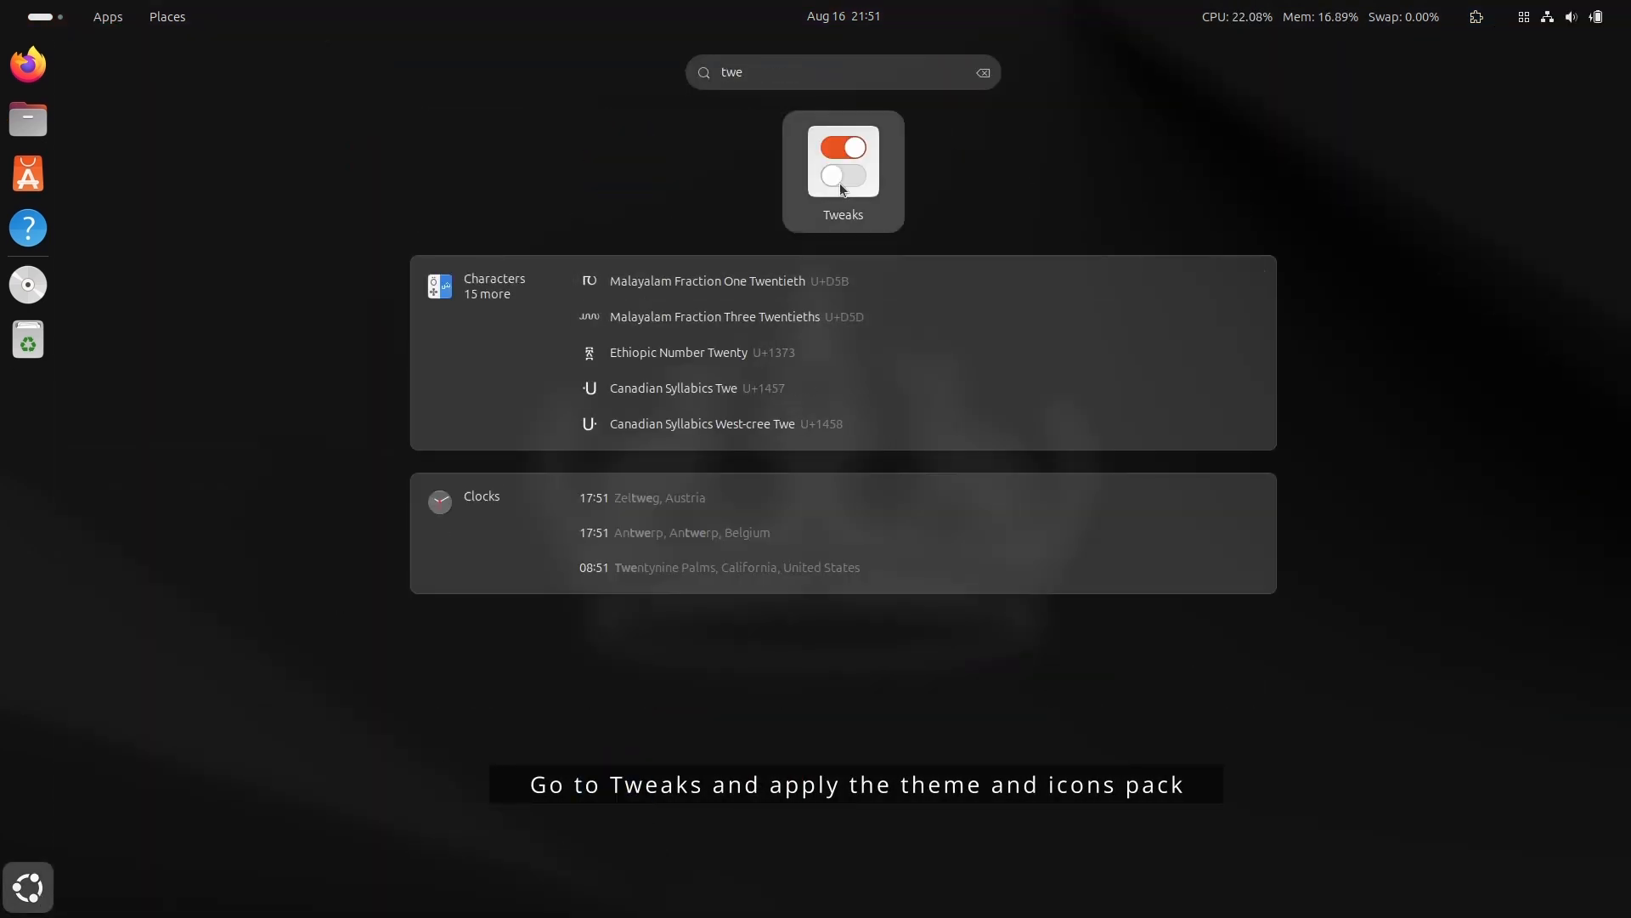
pyautogui.click(840, 182)
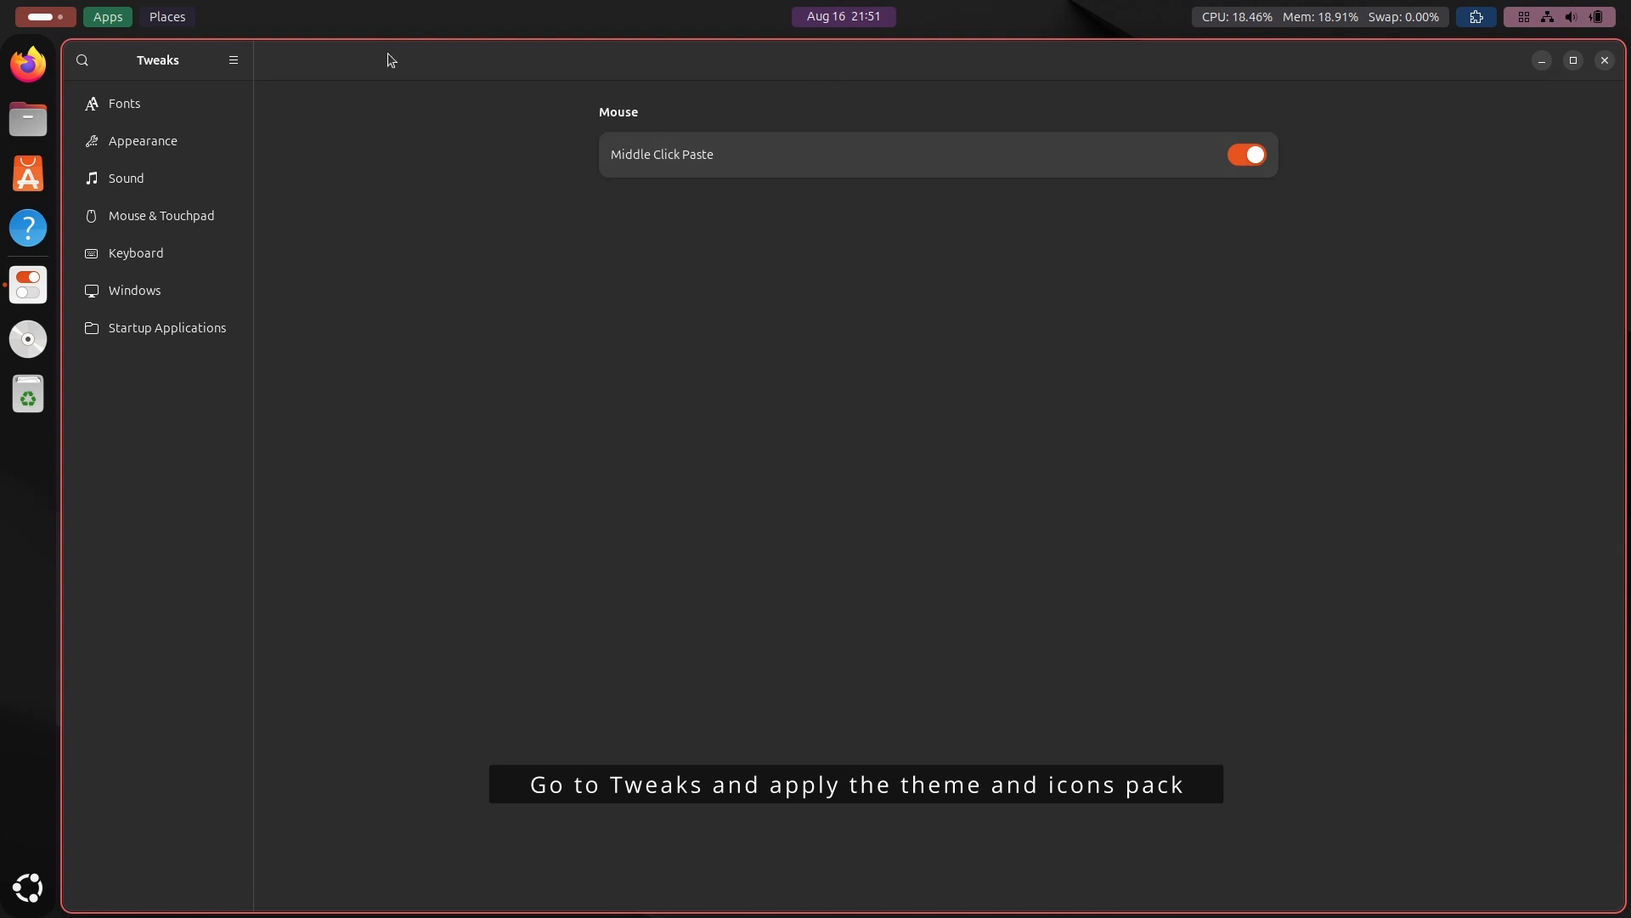
pyautogui.click(168, 138)
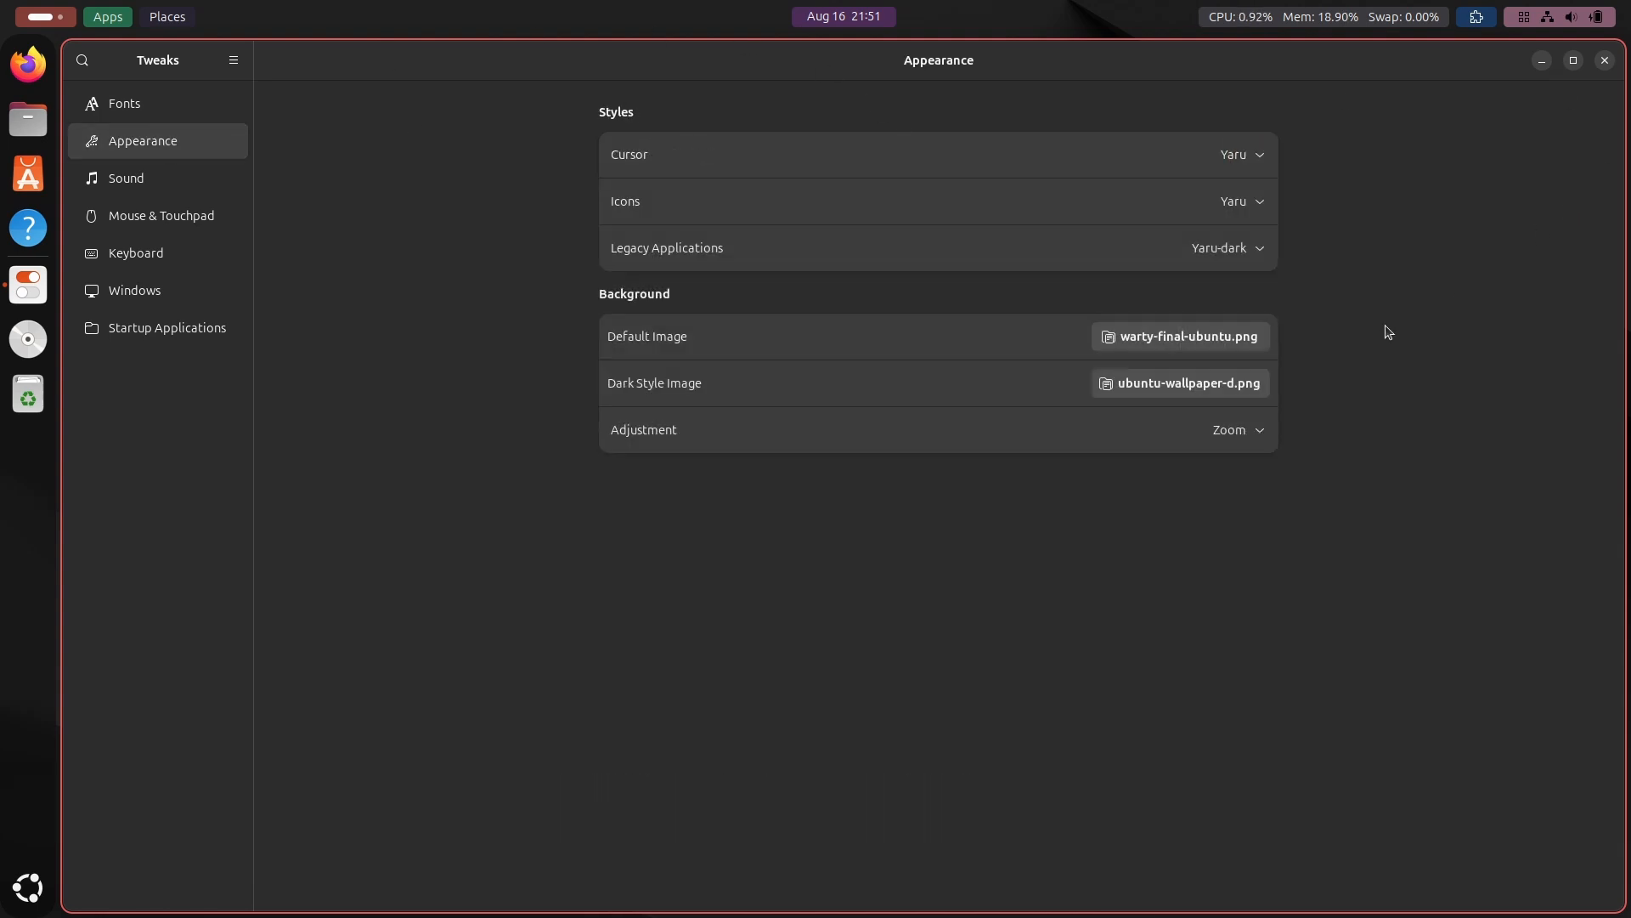
pyautogui.click(1216, 251)
pyautogui.scroll(-5, 1267, 523)
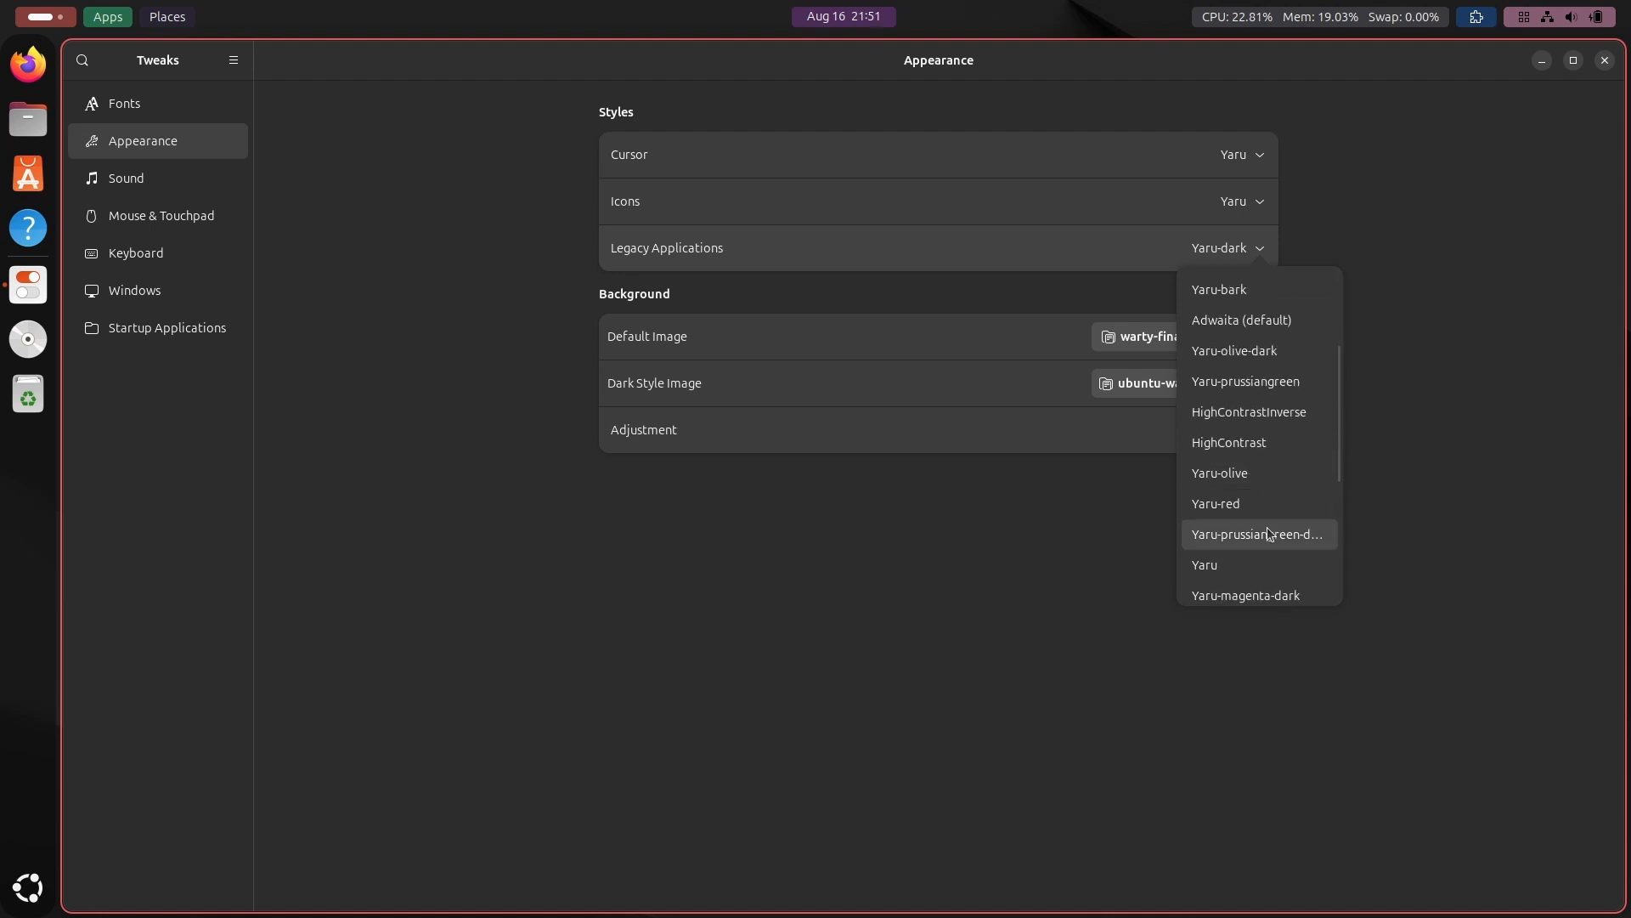
pyautogui.scroll(2, 1292, 400)
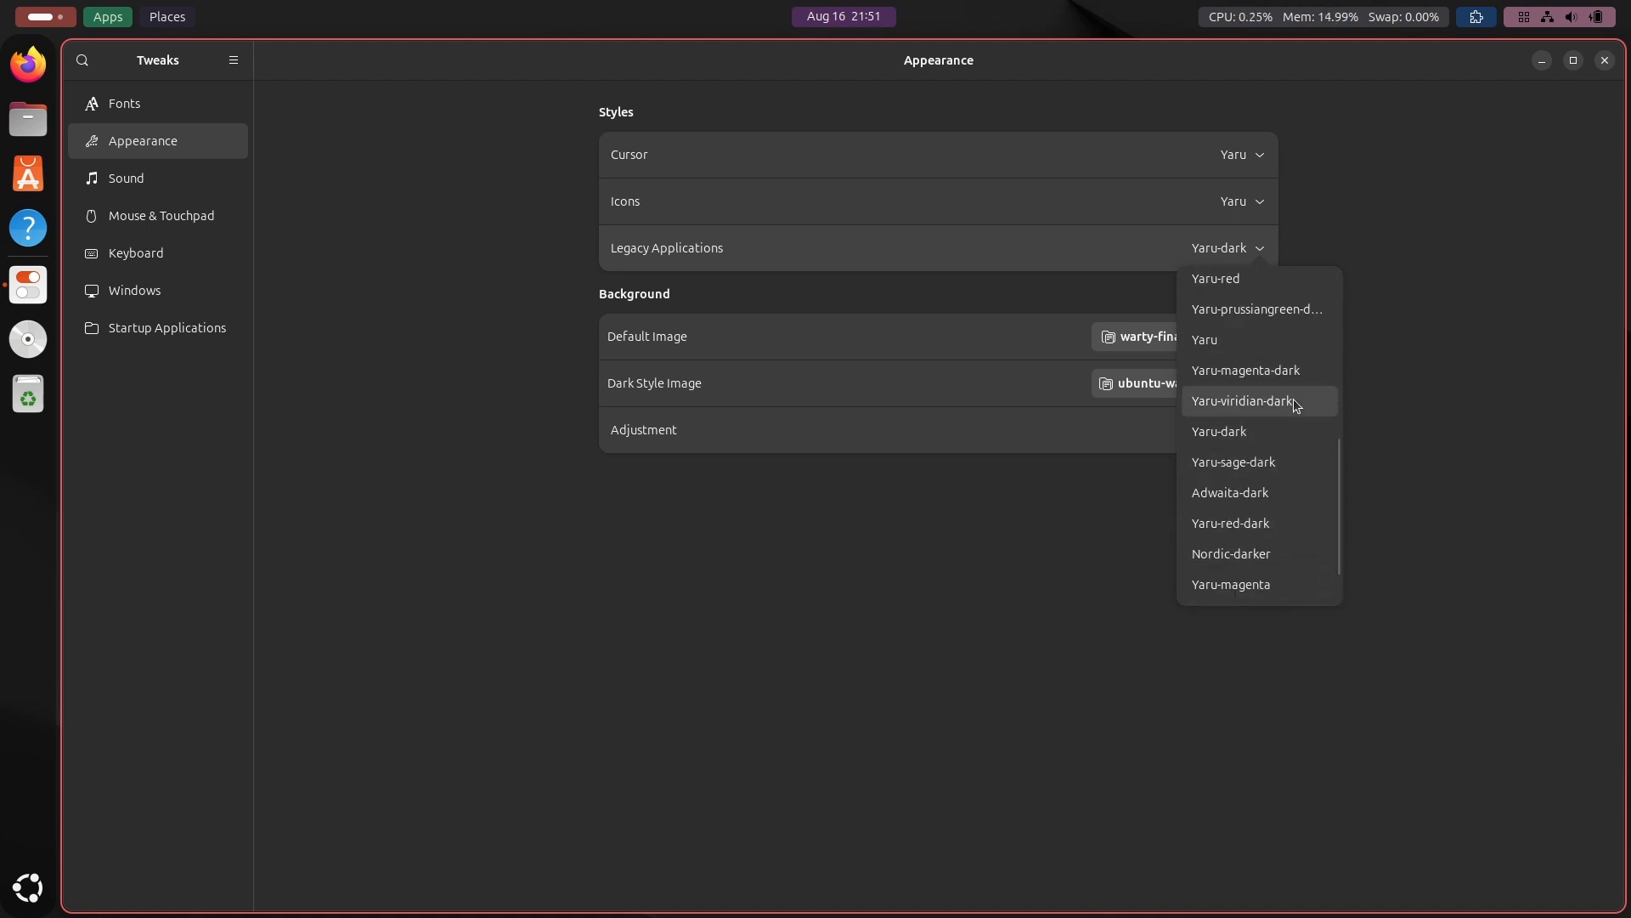
pyautogui.scroll(-2, 1297, 400)
pyautogui.click(1261, 509)
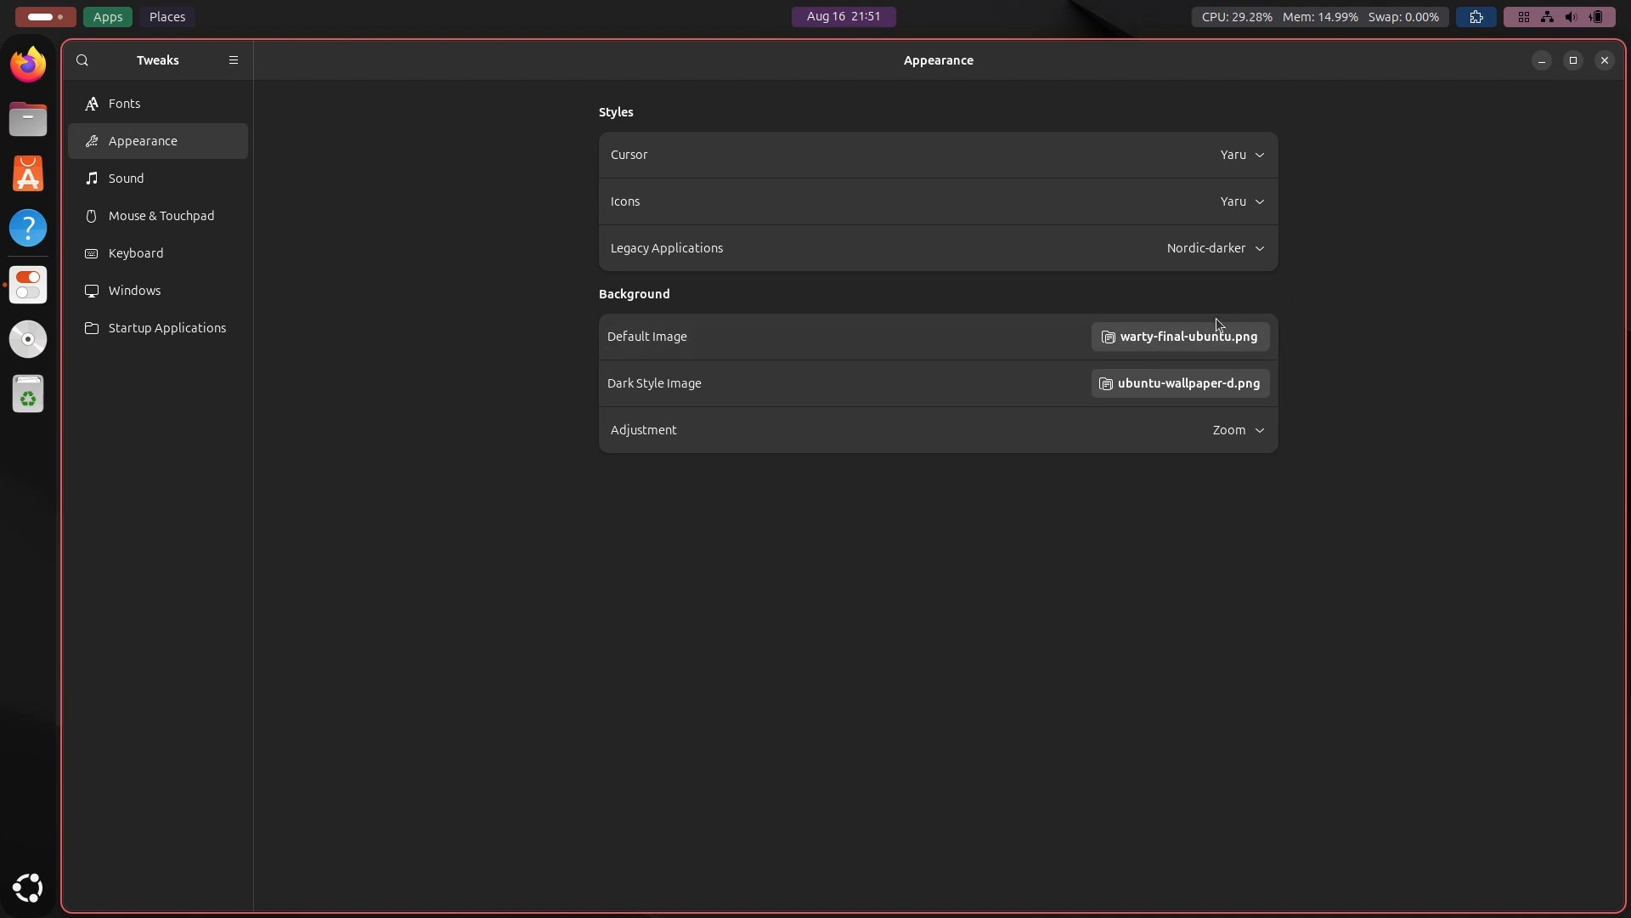
# Step: Set the icon style to Tela-circle-black-dark and close Tweaks
pyautogui.click(1251, 211)
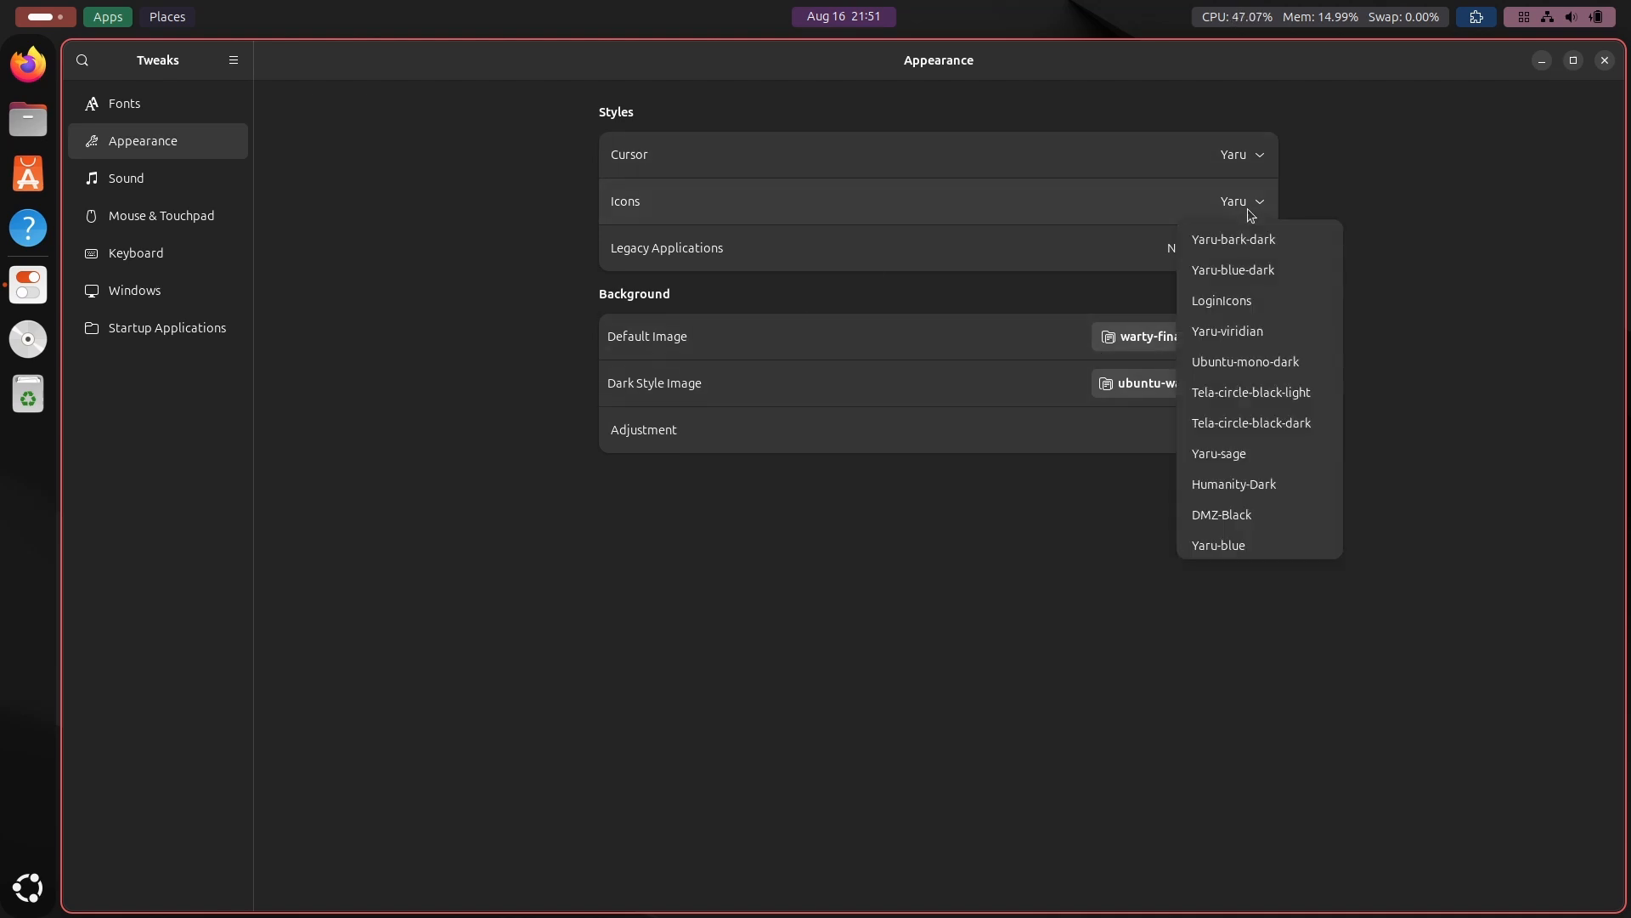
pyautogui.click(1288, 419)
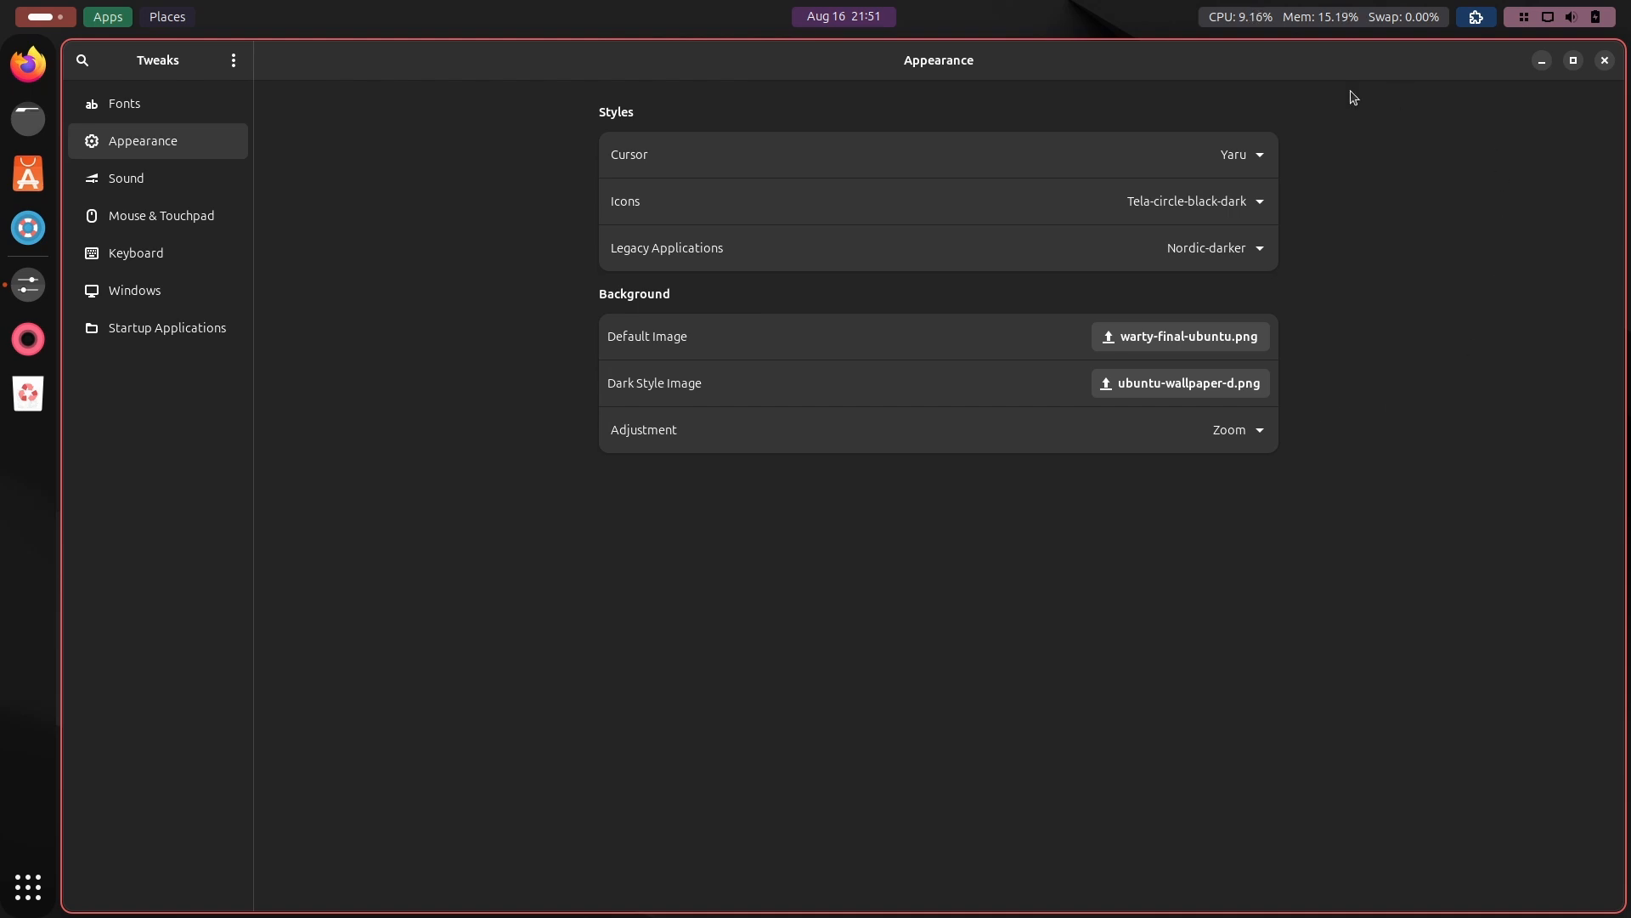
pyautogui.click(1604, 60)
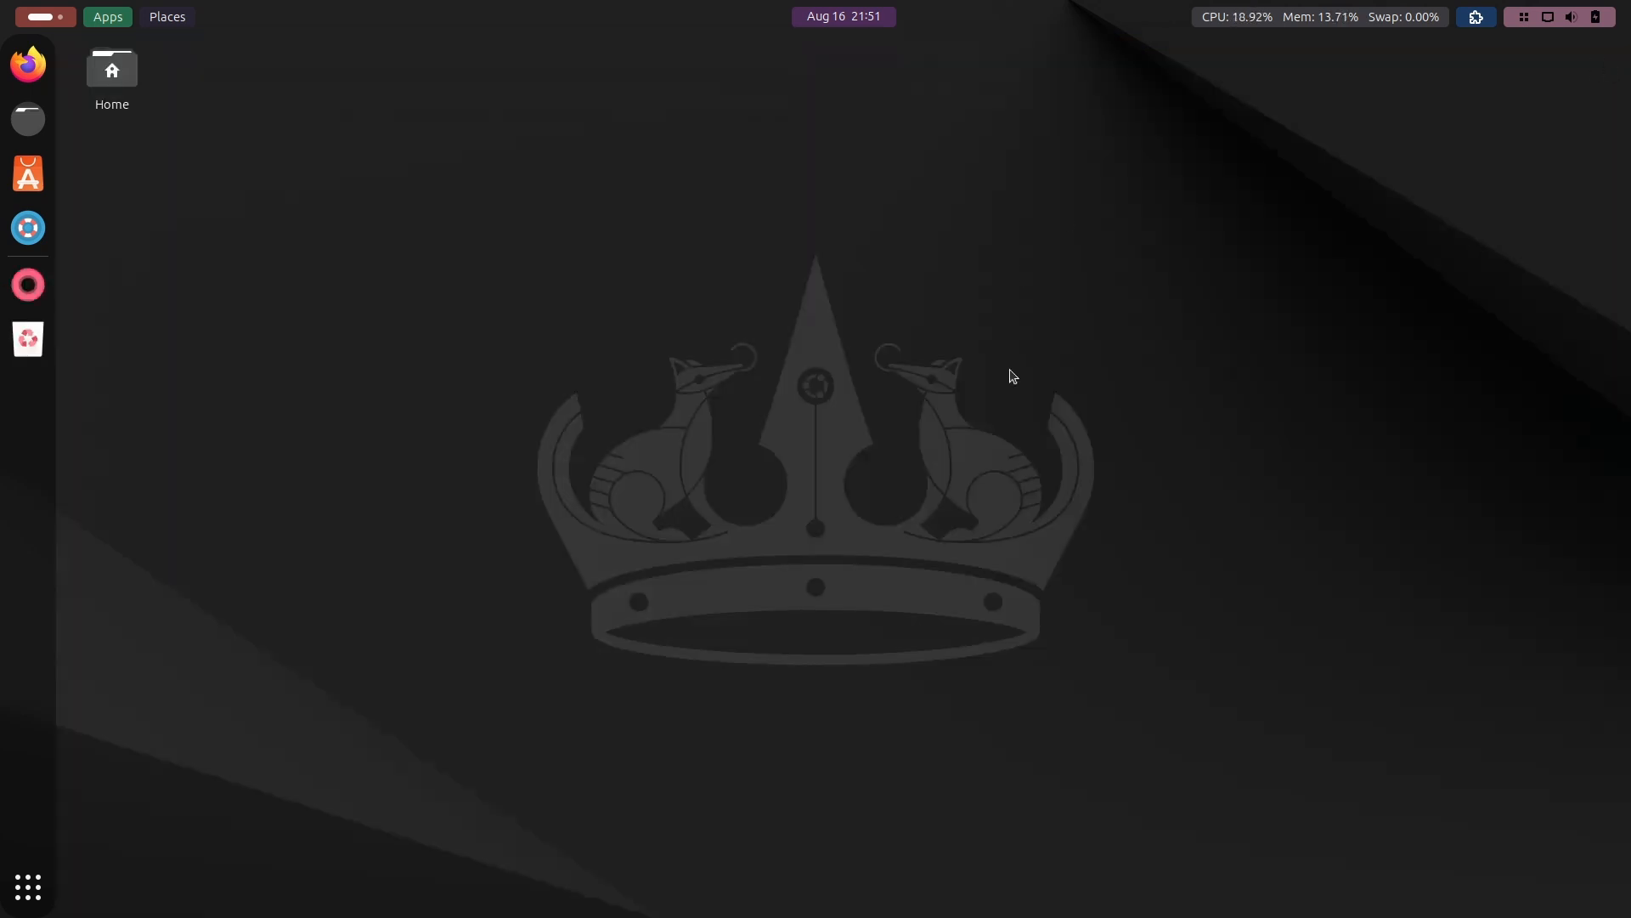
pyautogui.rightClick(956, 378)
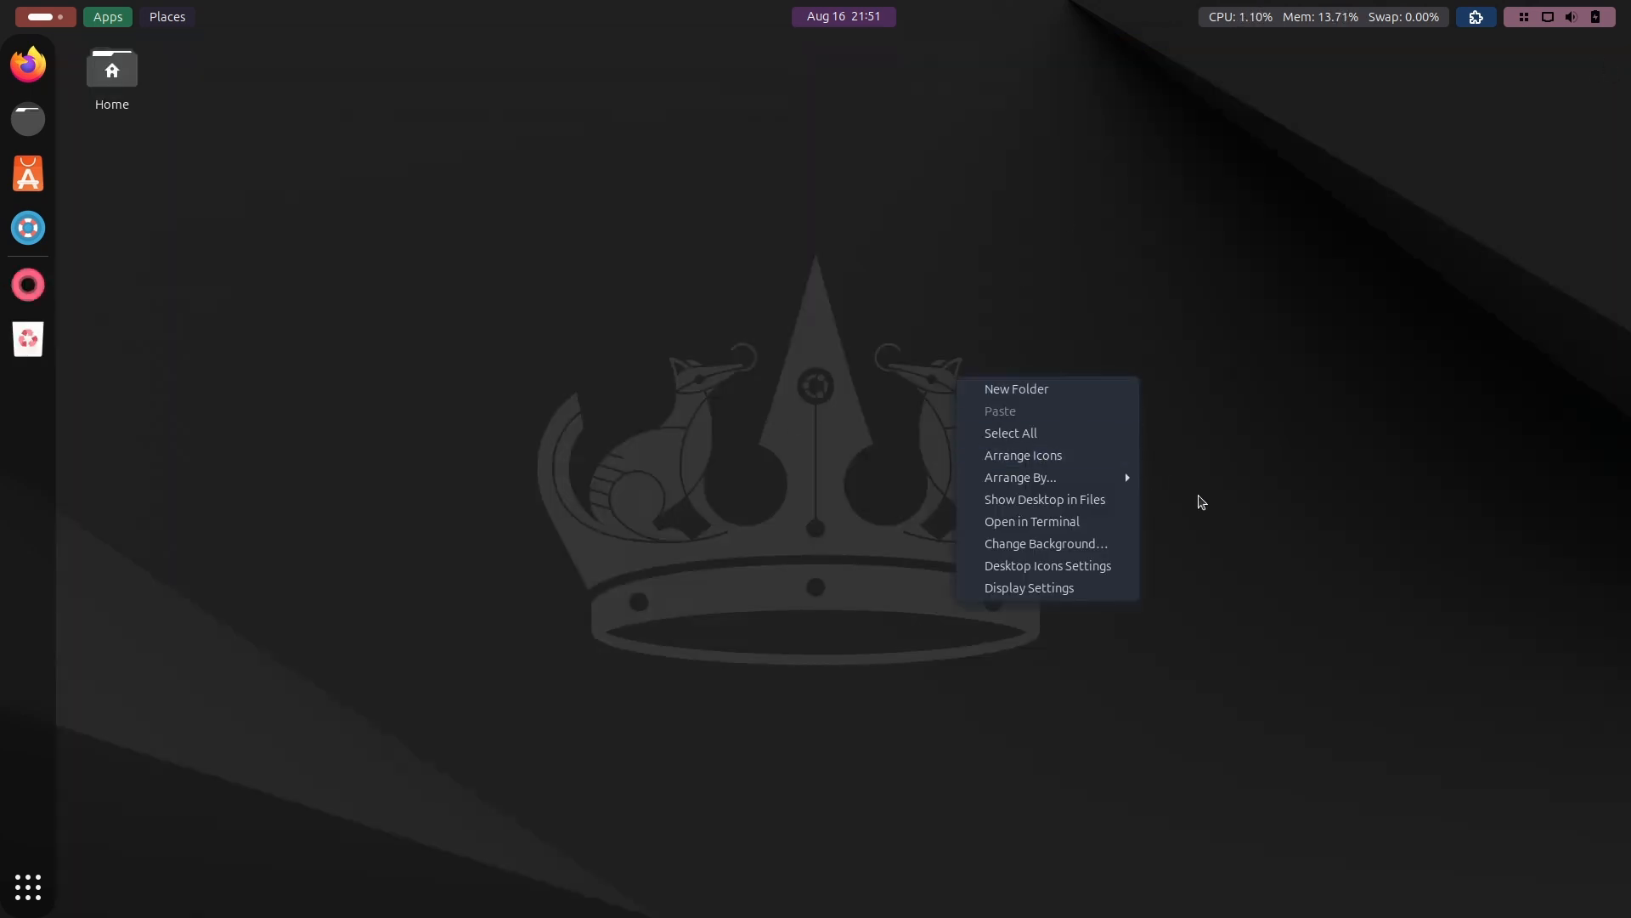
pyautogui.click(1220, 512)
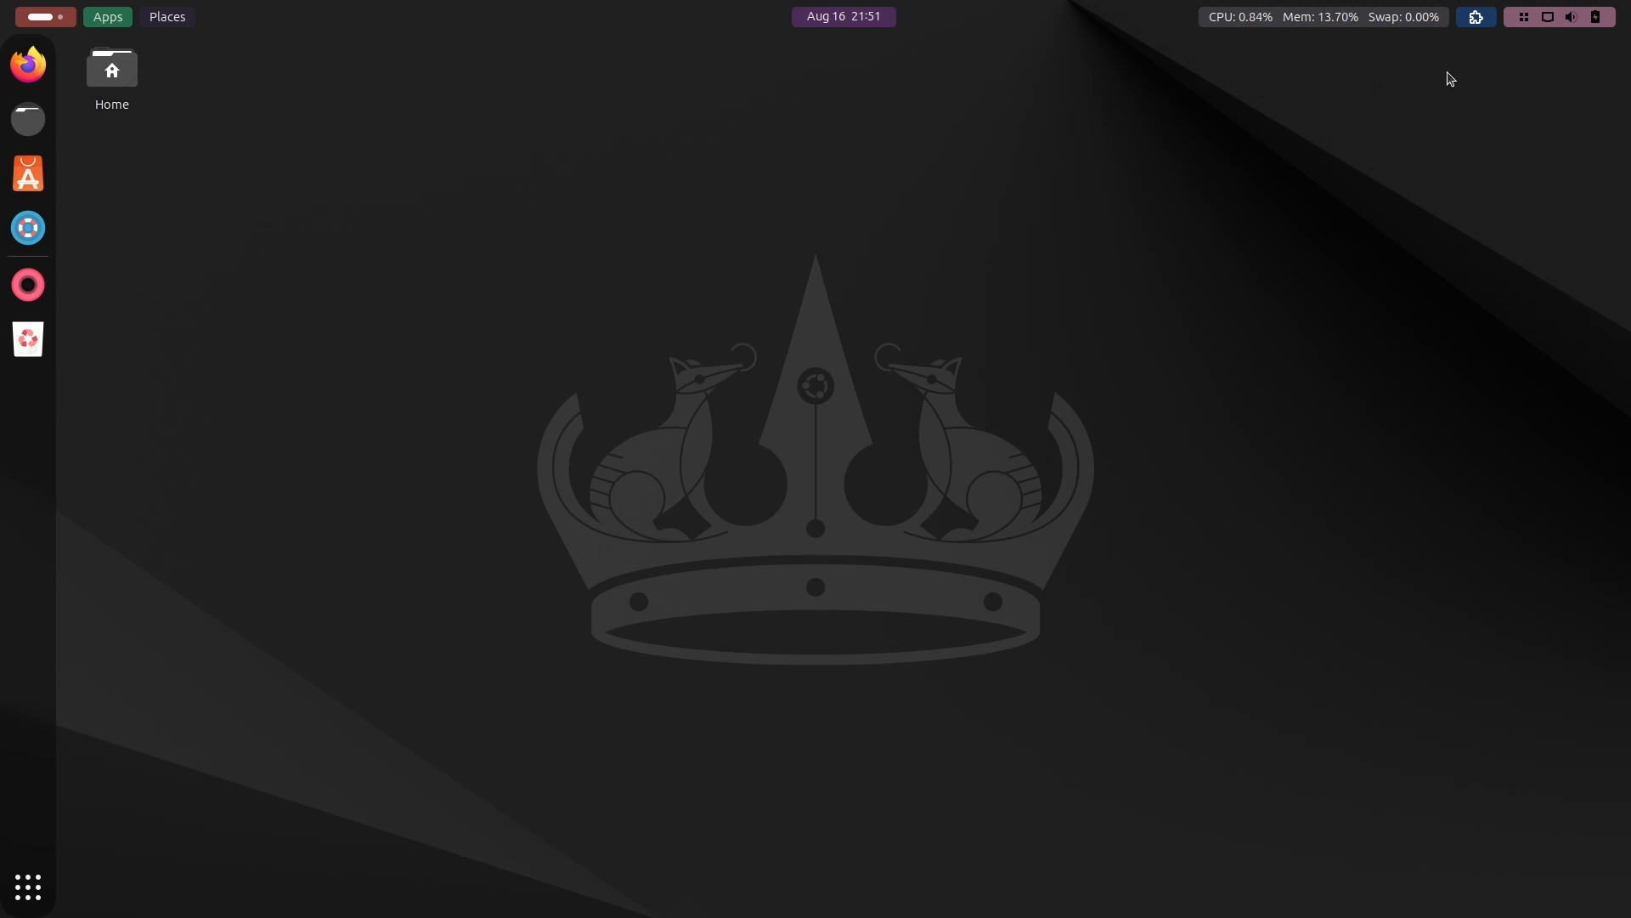
# Step: Set the icon size limit to 34 px in the Ubuntu Dock extension settings and close them
pyautogui.click(1477, 18)
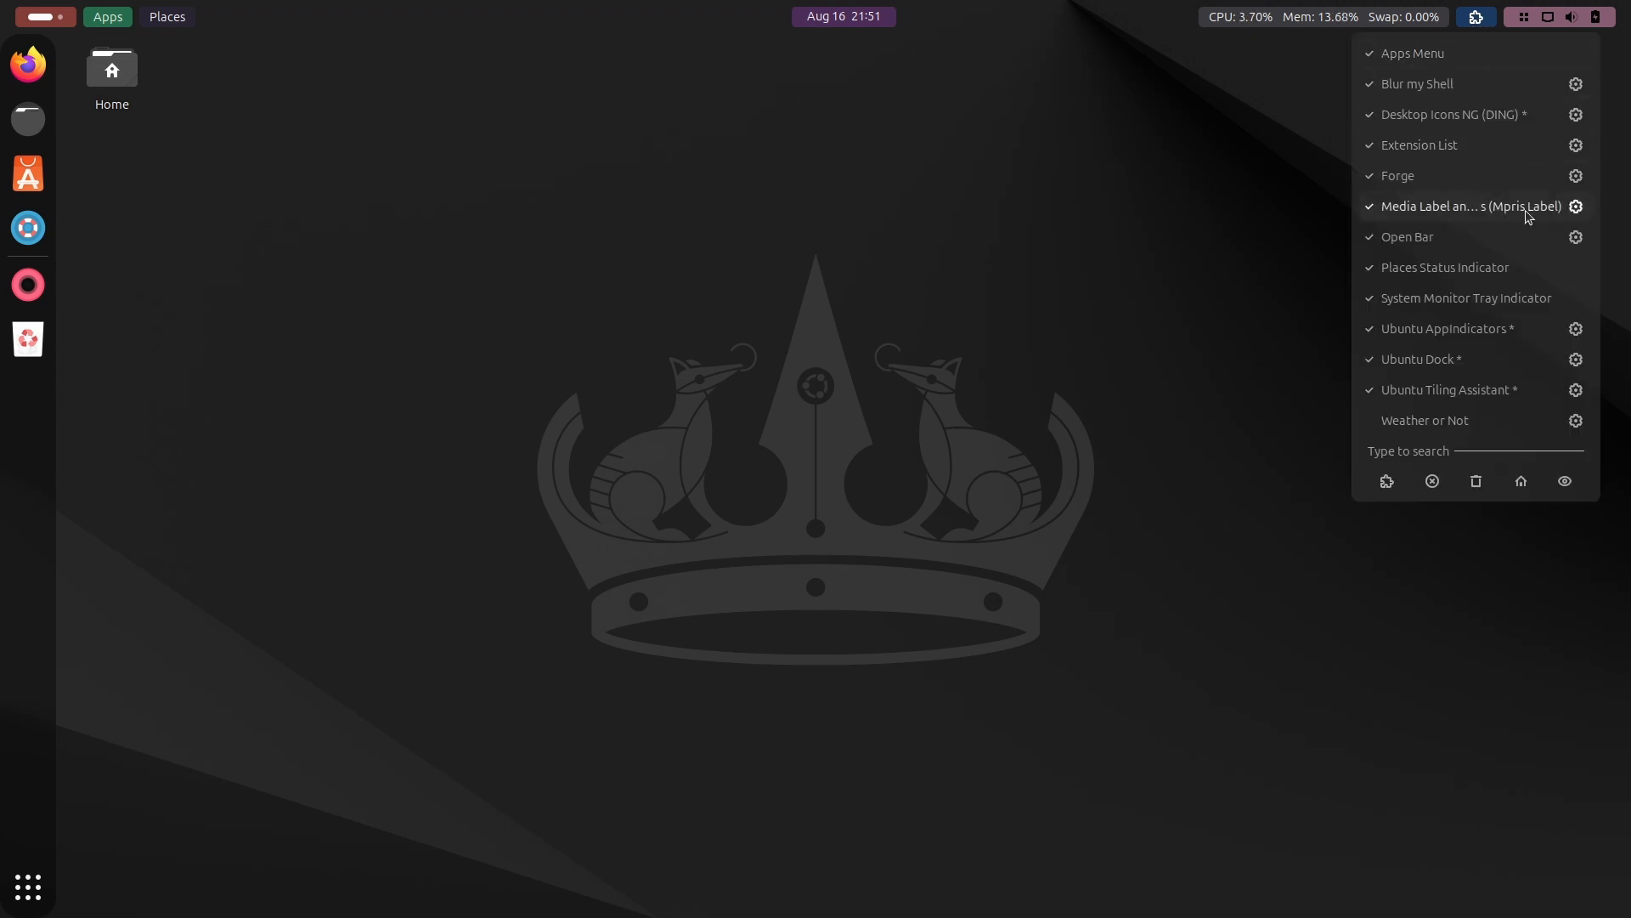
pyautogui.click(1572, 361)
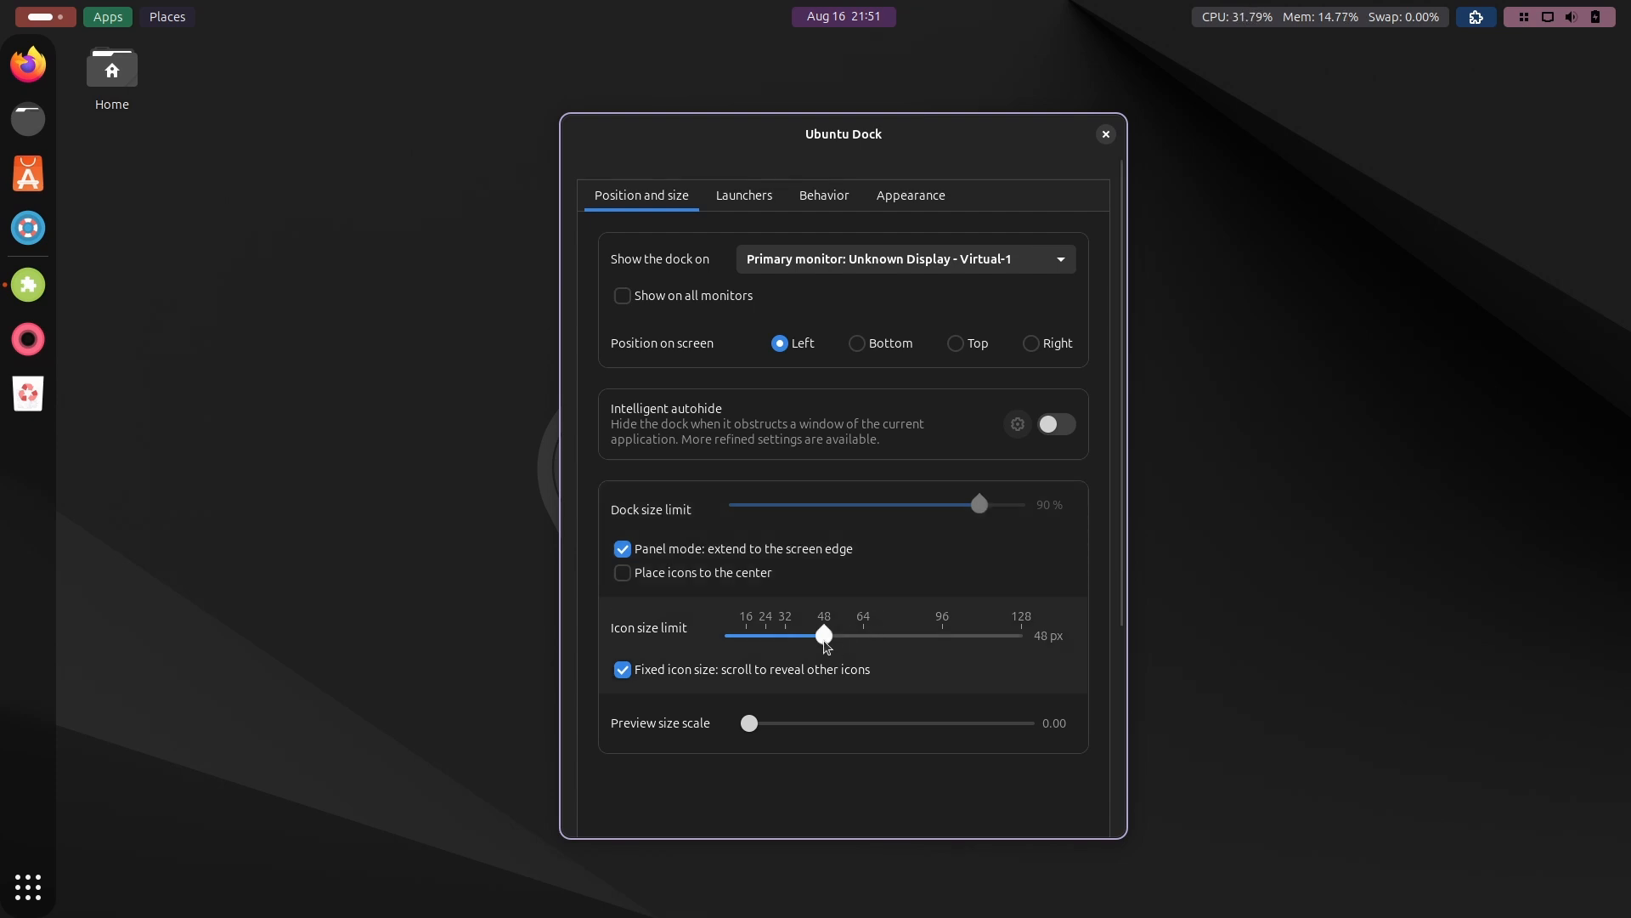
pyautogui.moveTo(819, 637); pyautogui.dragTo(789, 637)
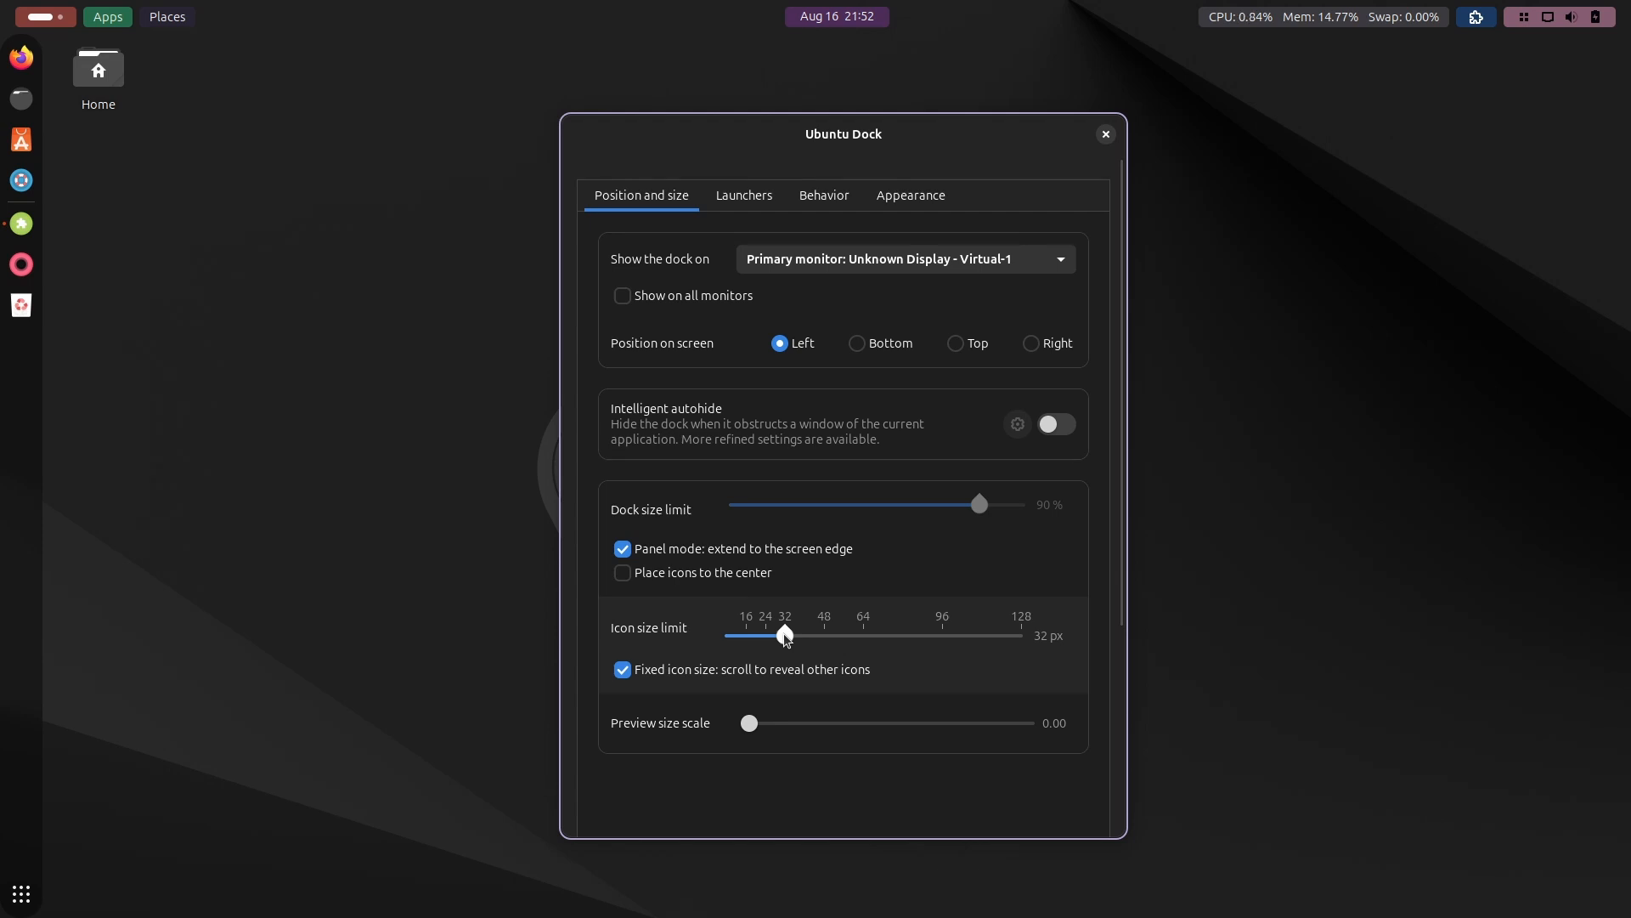
pyautogui.moveTo(785, 639); pyautogui.dragTo(791, 644)
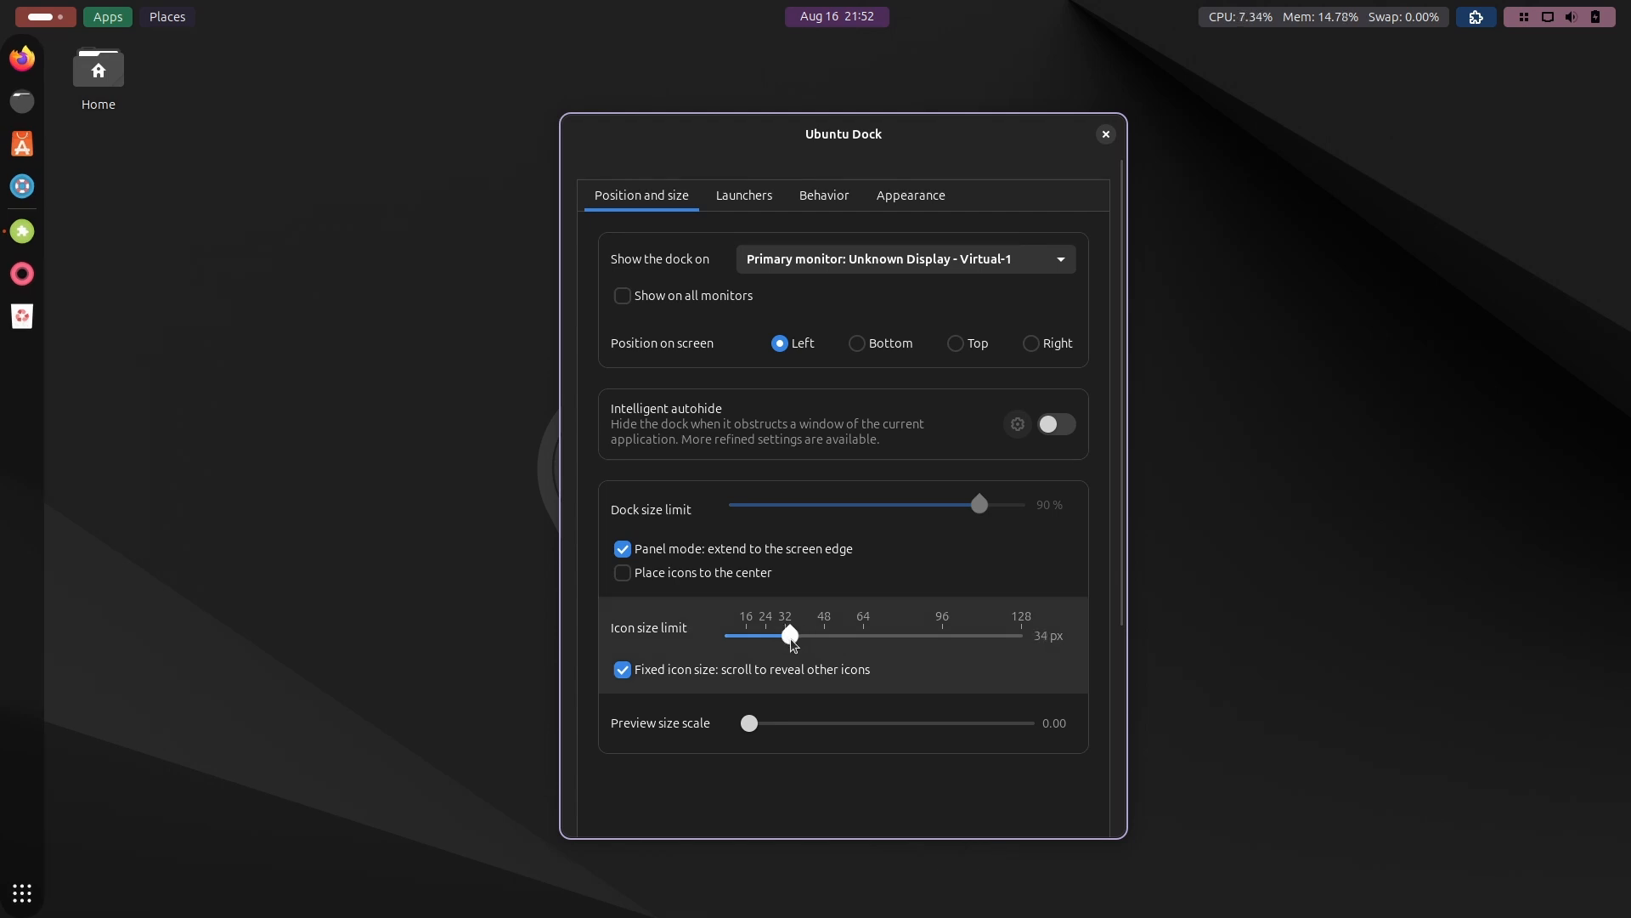
pyautogui.click(1106, 135)
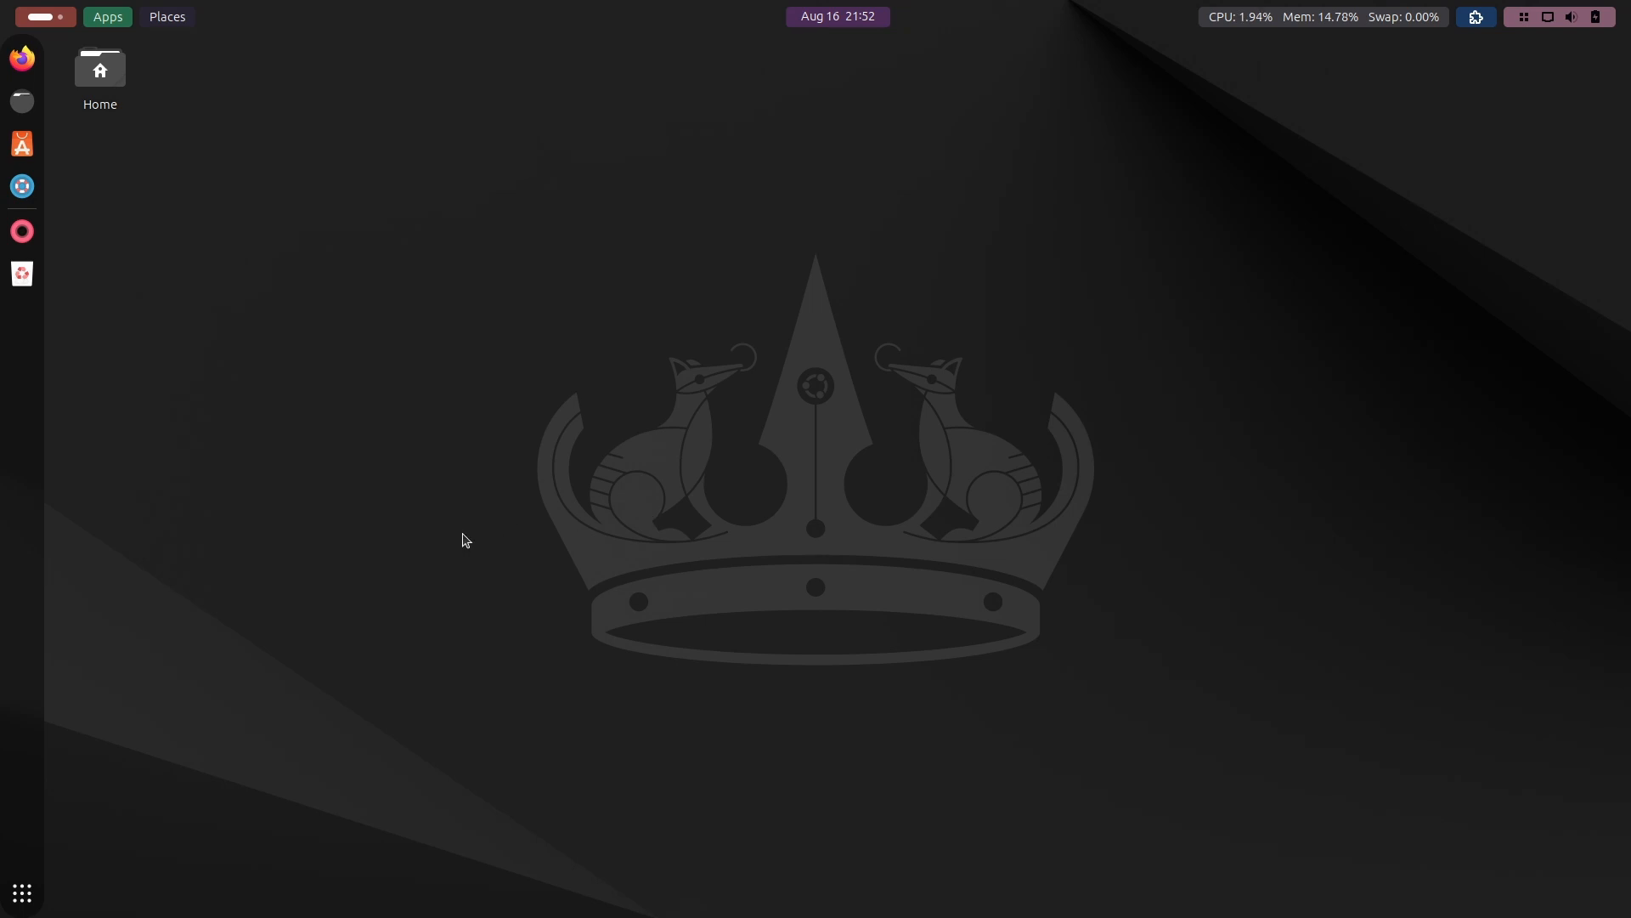
# Step: Turn off Show Home Folder in the desktop icons settings and close Settings
pyautogui.rightClick(1033, 264)
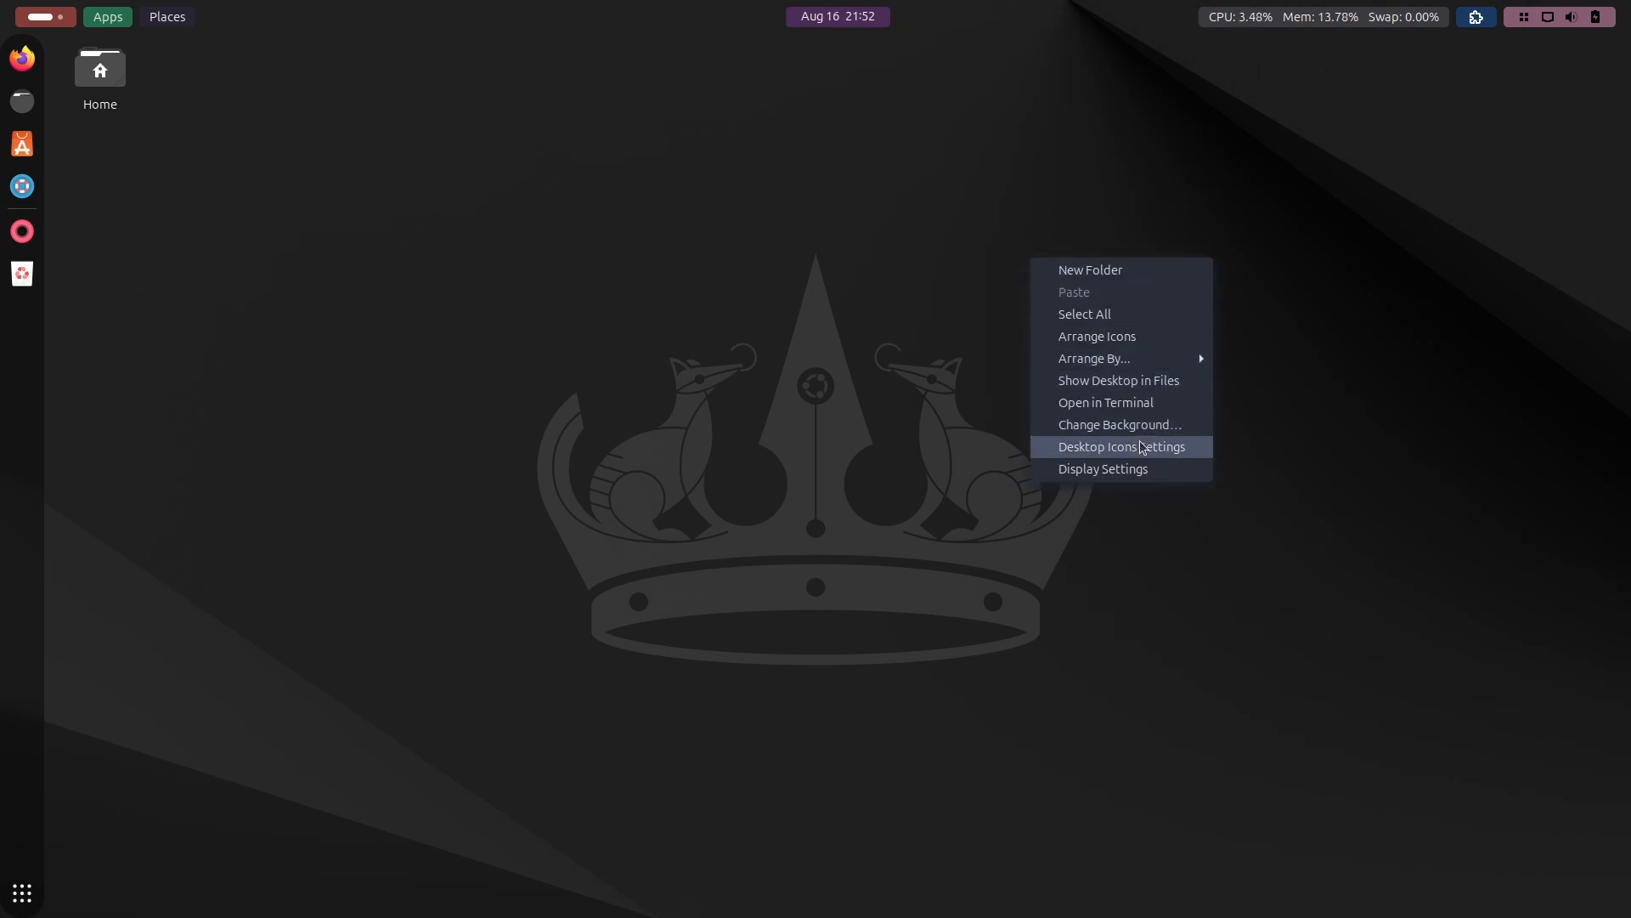
pyautogui.click(1091, 457)
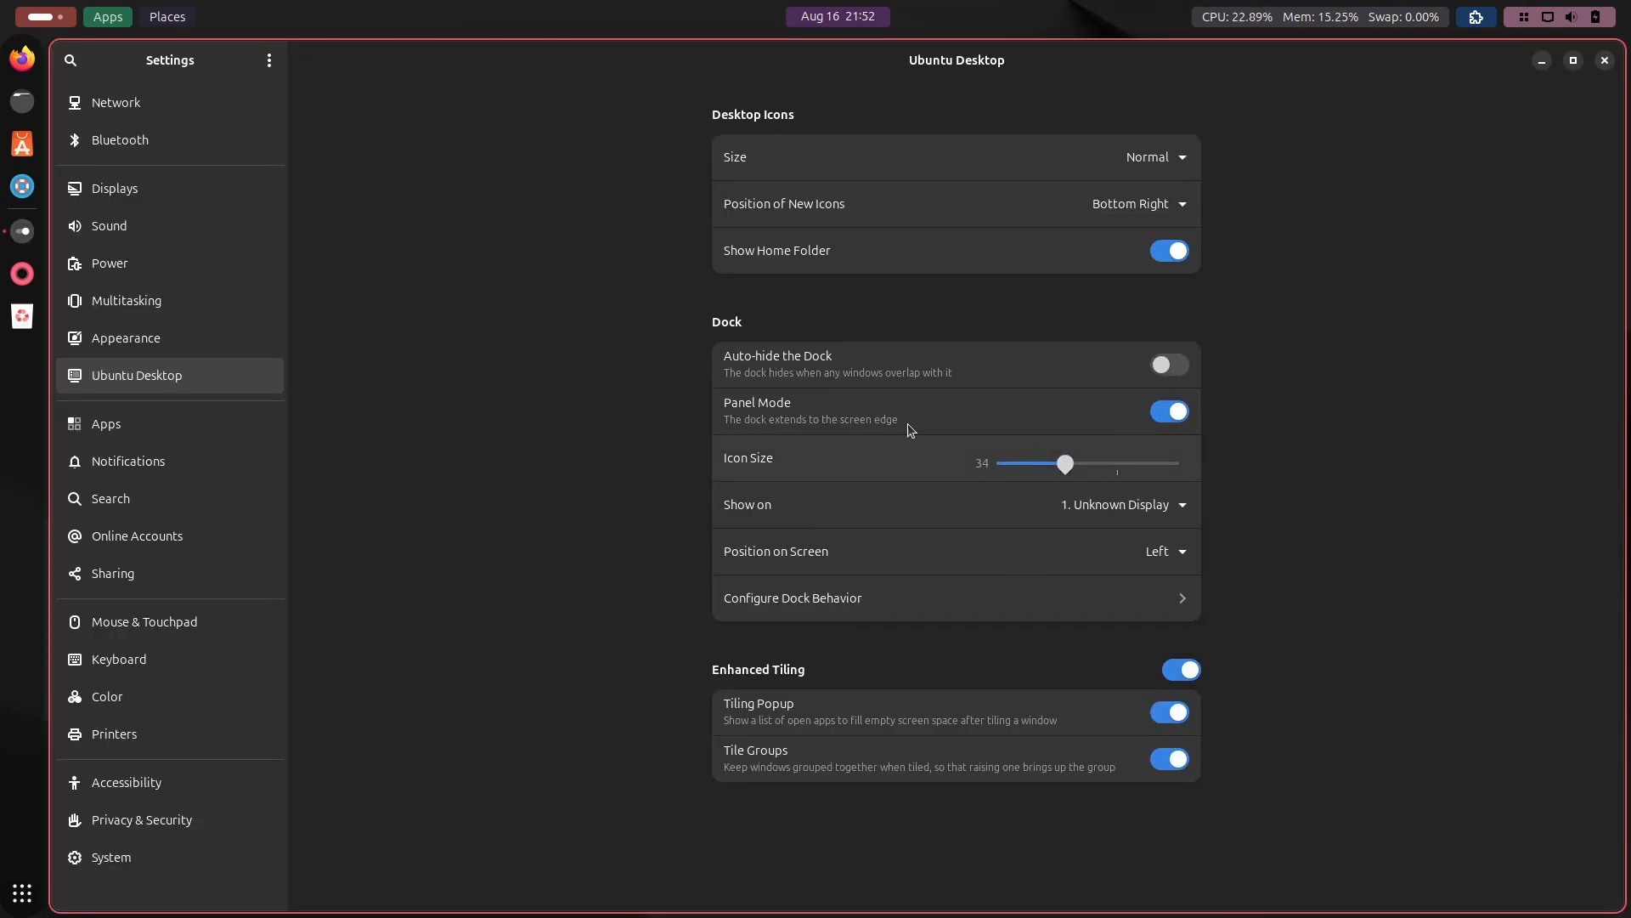
pyautogui.click(1169, 251)
pyautogui.click(1604, 61)
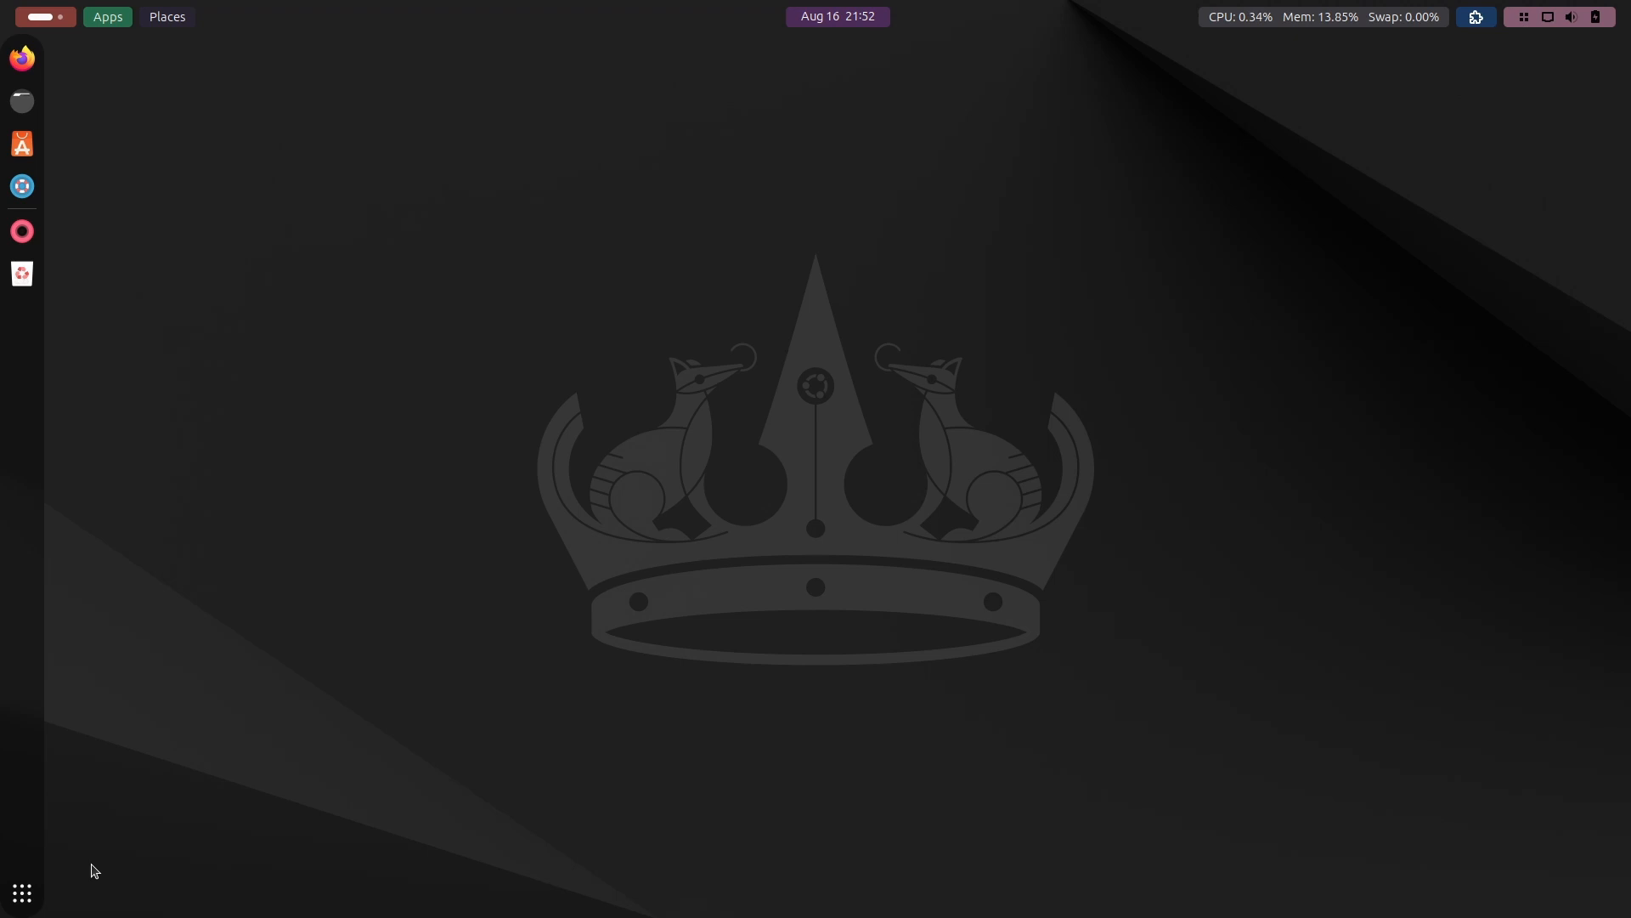
# Step: Open the Home folder in the file manager and stop showing hidden files
pyautogui.click(24, 102)
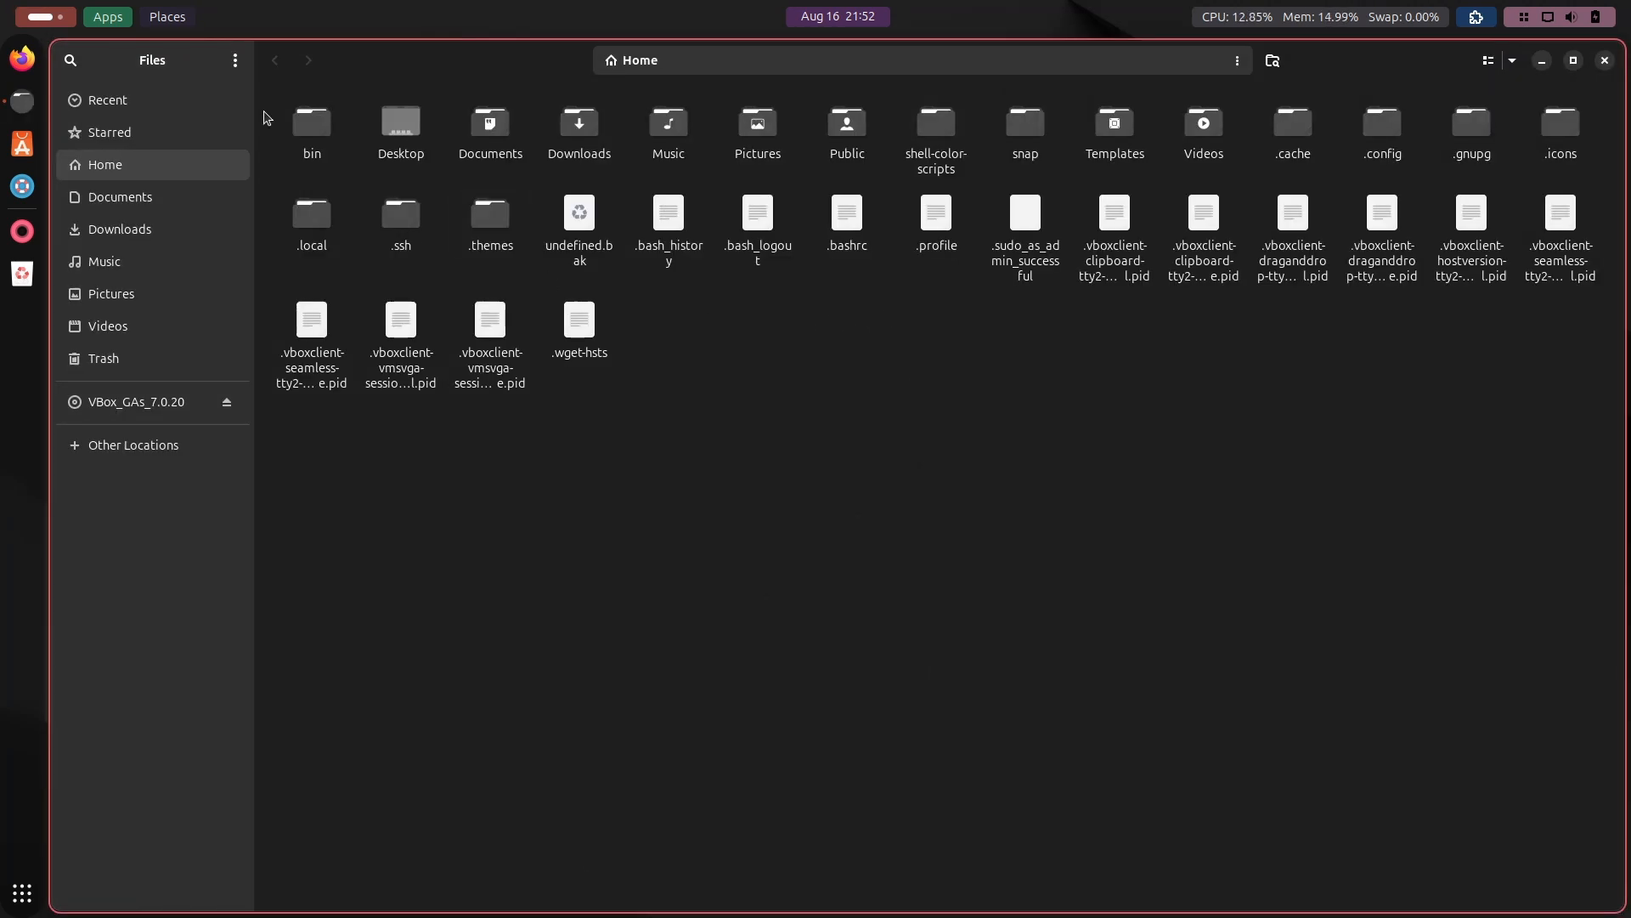
pyautogui.click(235, 60)
pyautogui.click(217, 285)
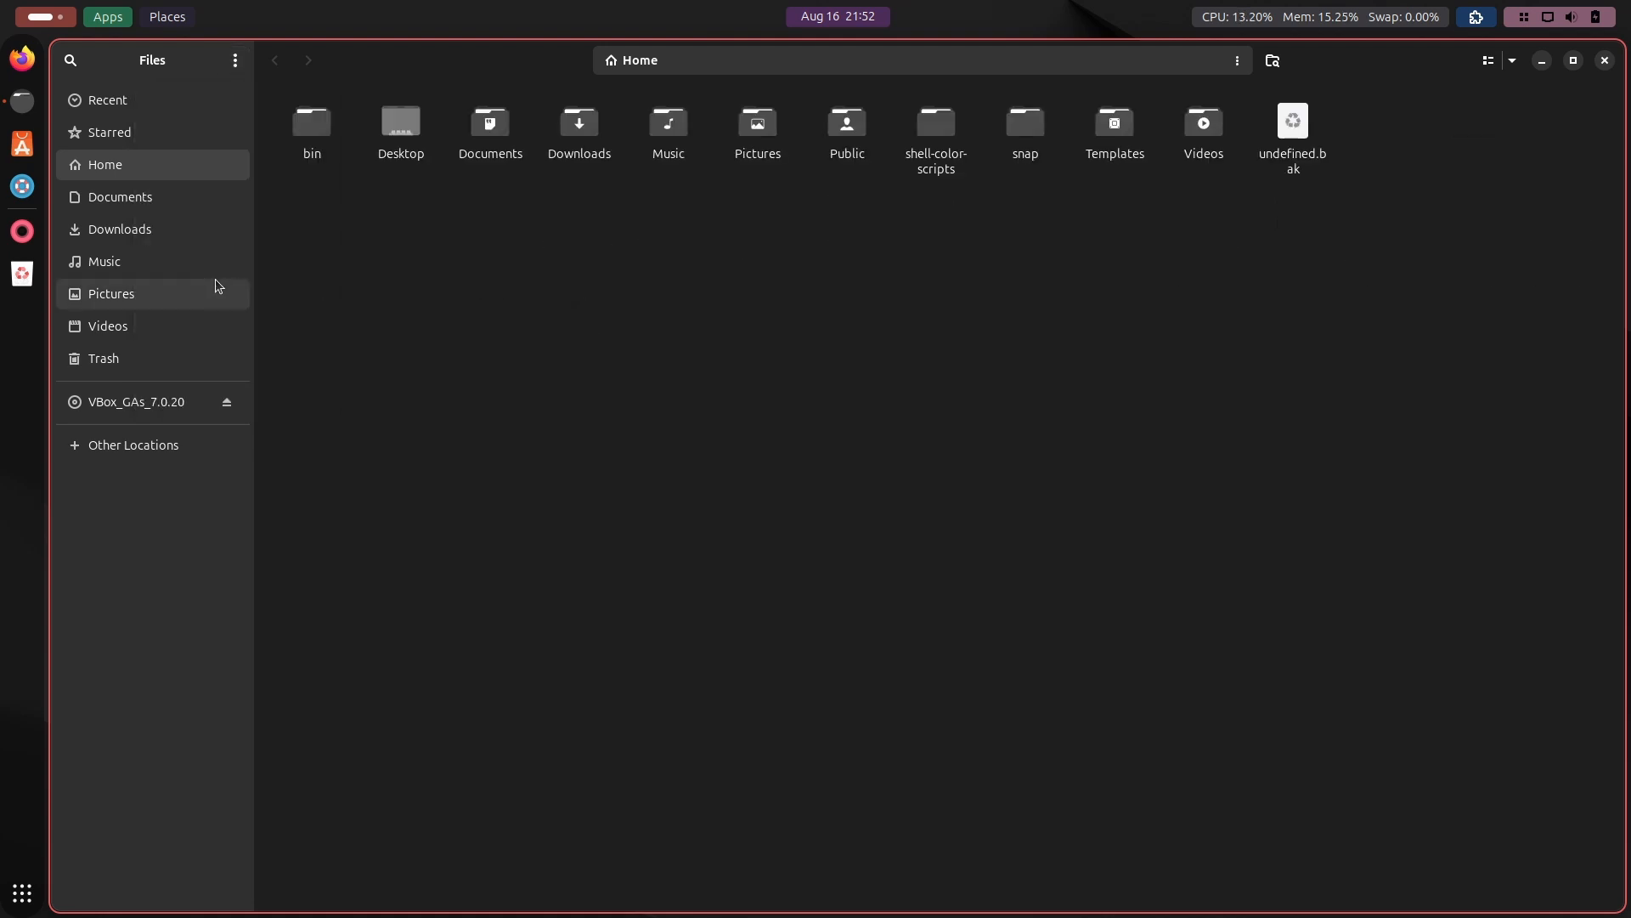
# Step: Set wall5.jpg from Downloads/projectFiles/walls as the desktop background and close the file manager
pyautogui.click(551, 132)
pyautogui.doubleClick(550, 131)
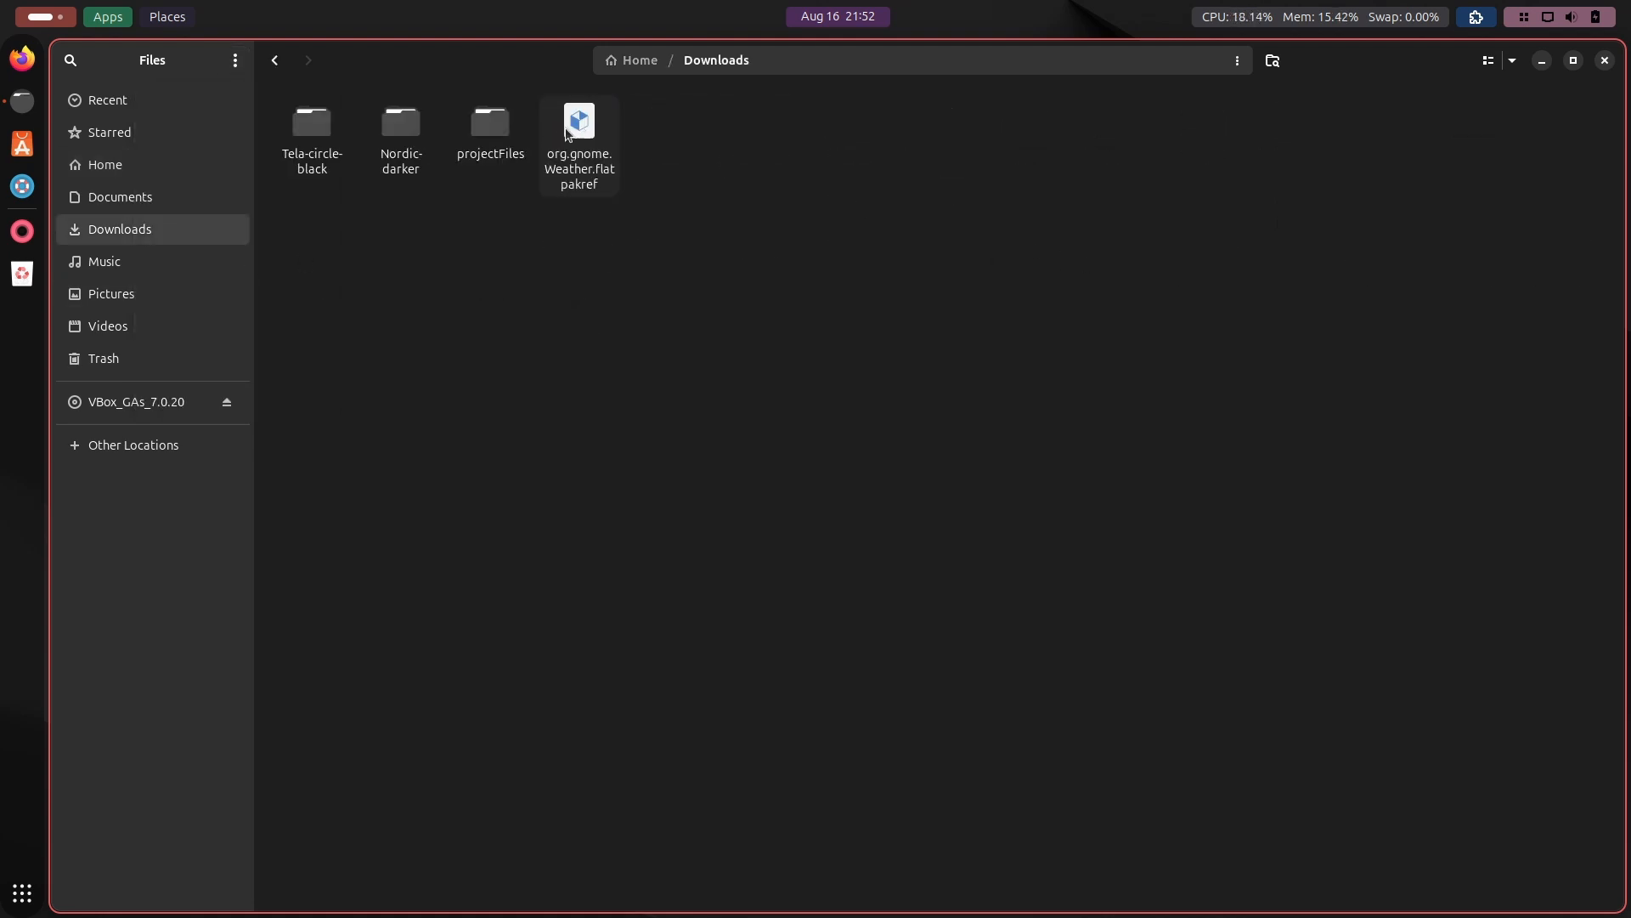
pyautogui.doubleClick(463, 129)
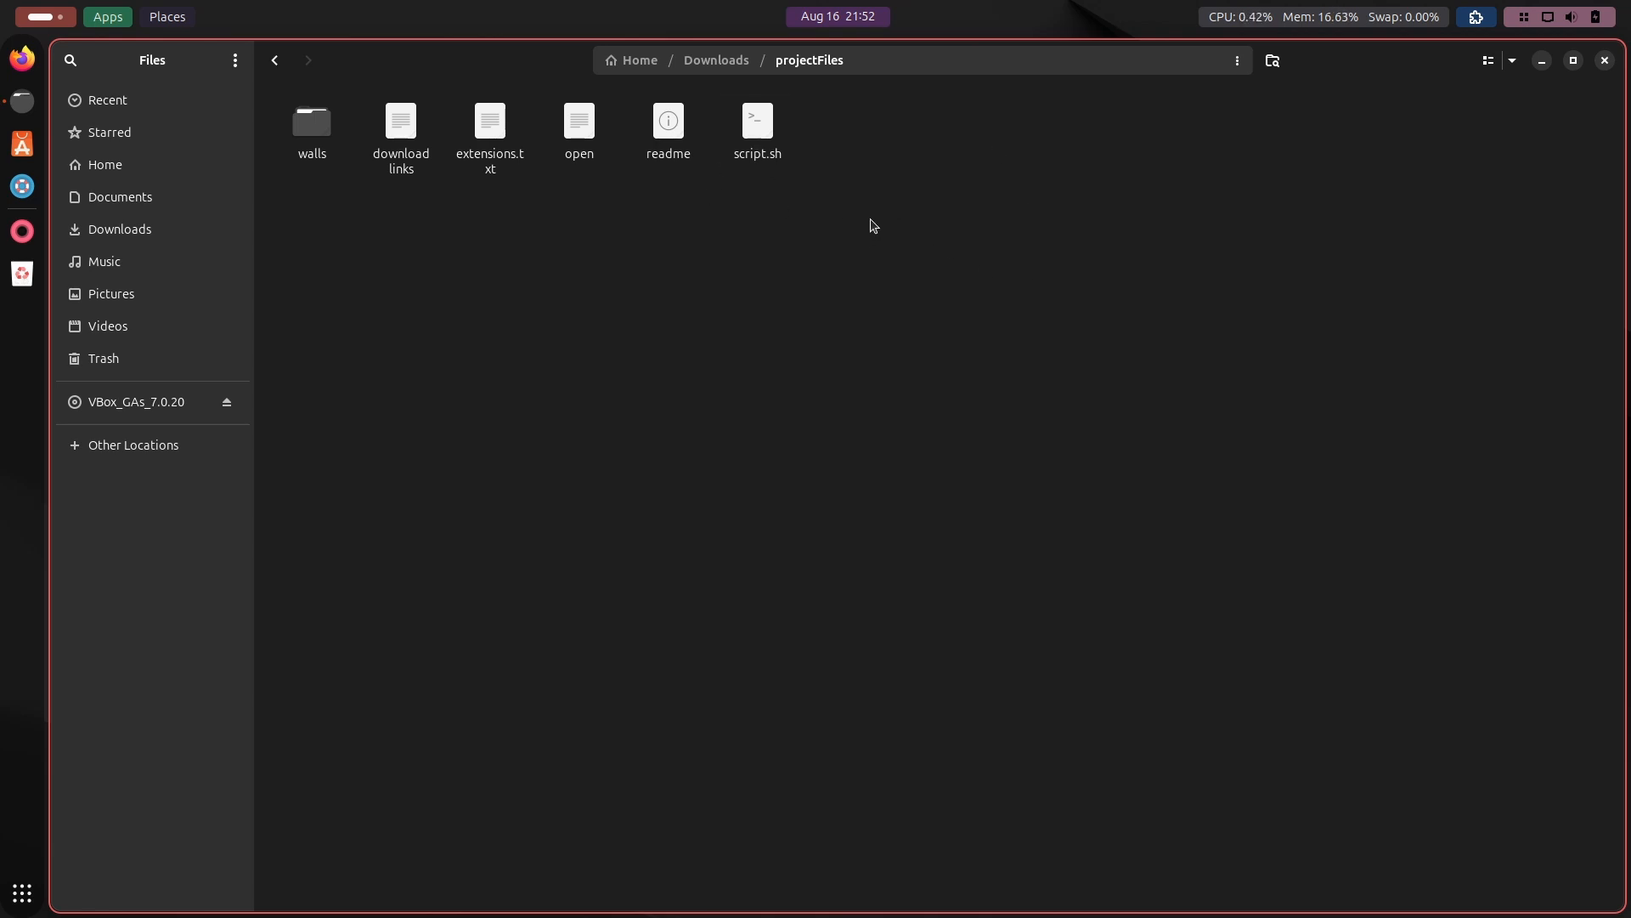
pyautogui.doubleClick(321, 142)
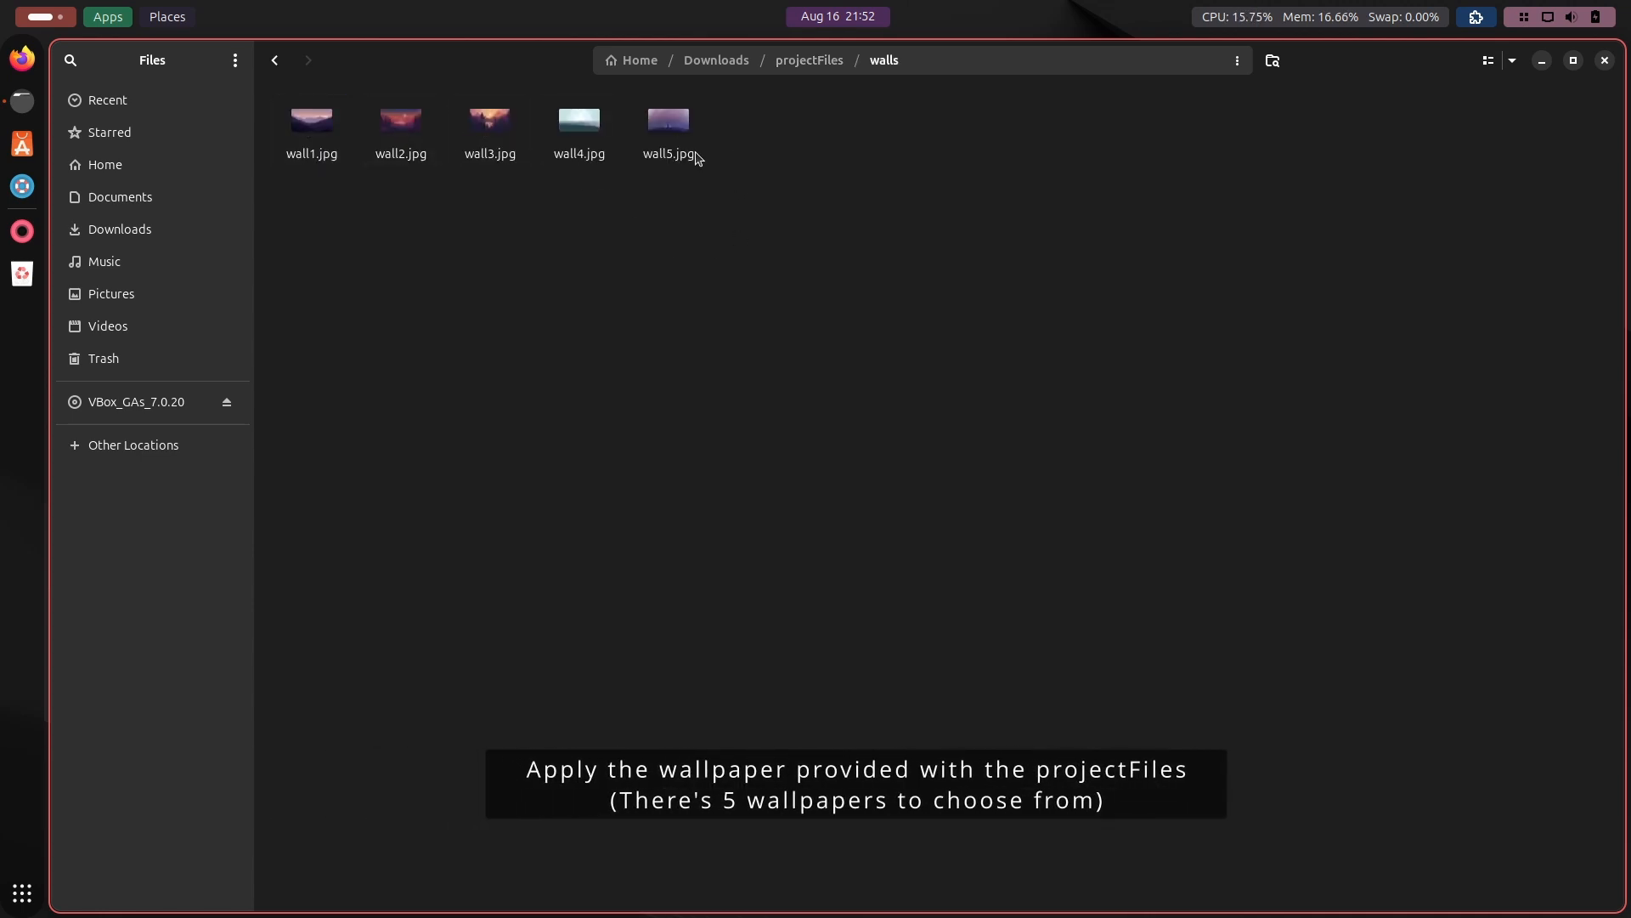
pyautogui.rightClick(670, 132)
pyautogui.click(716, 391)
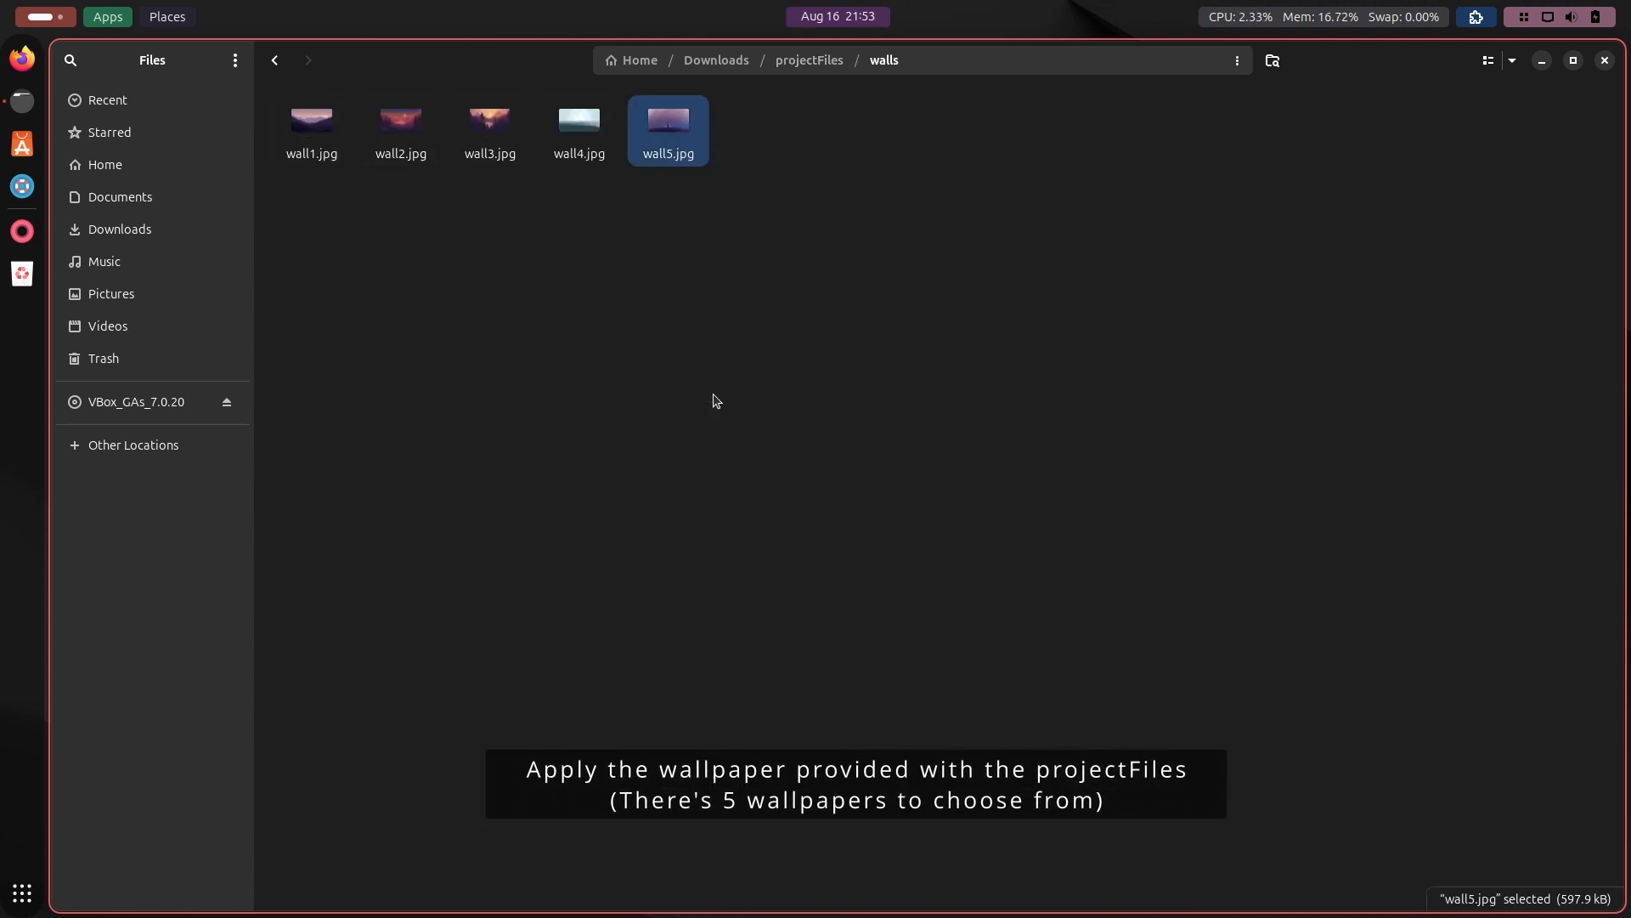
pyautogui.click(1011, 370)
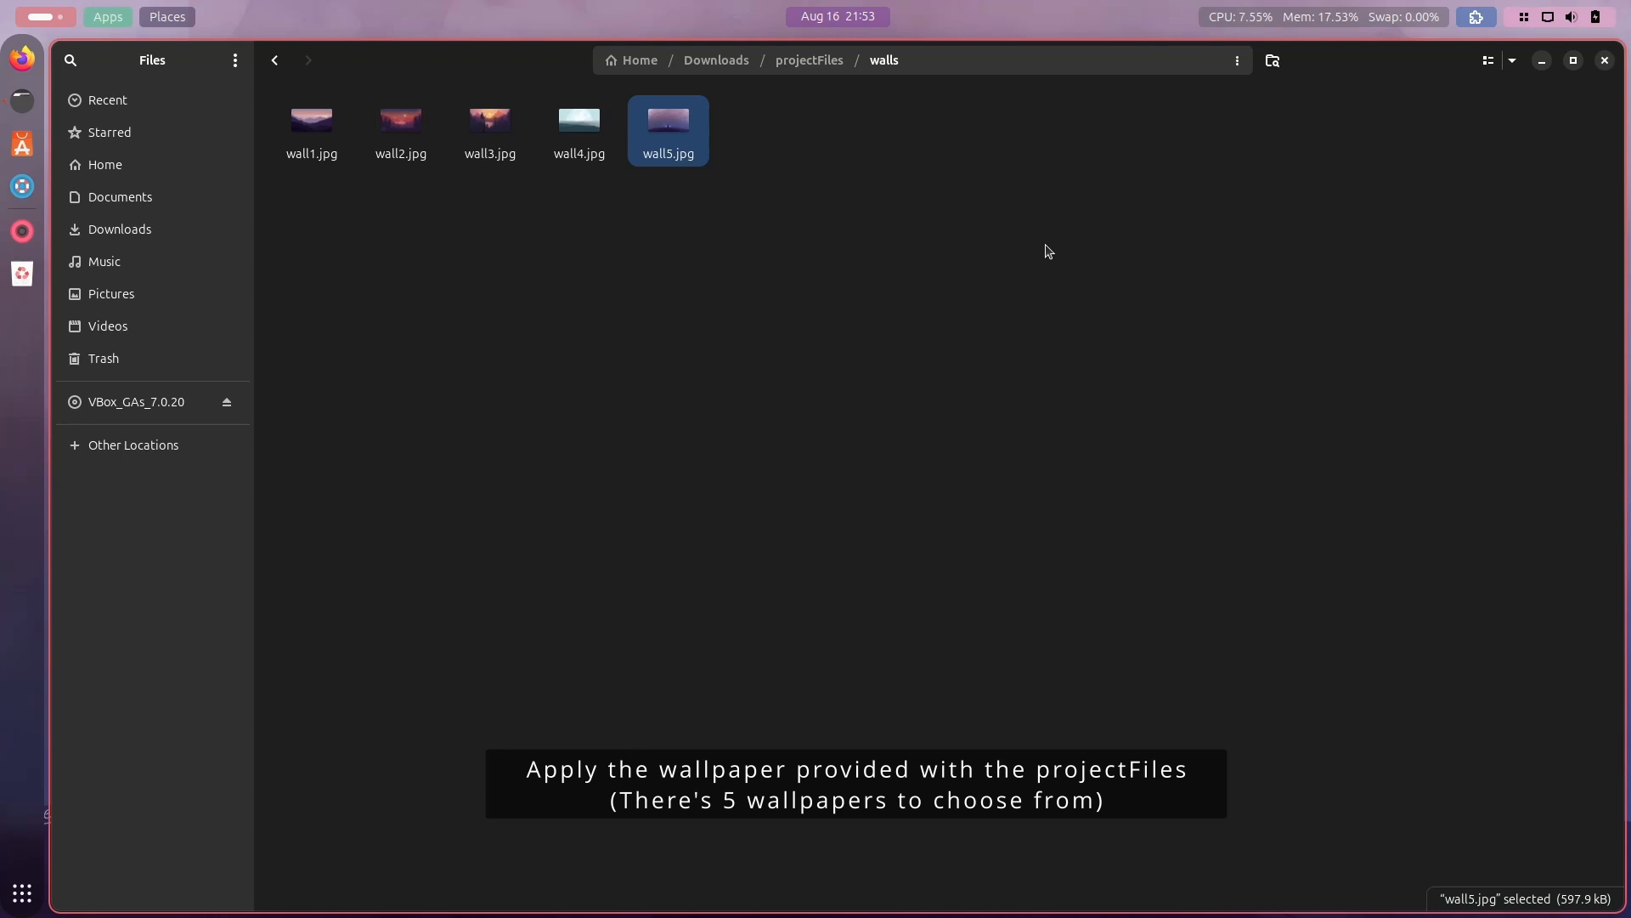
pyautogui.click(1605, 60)
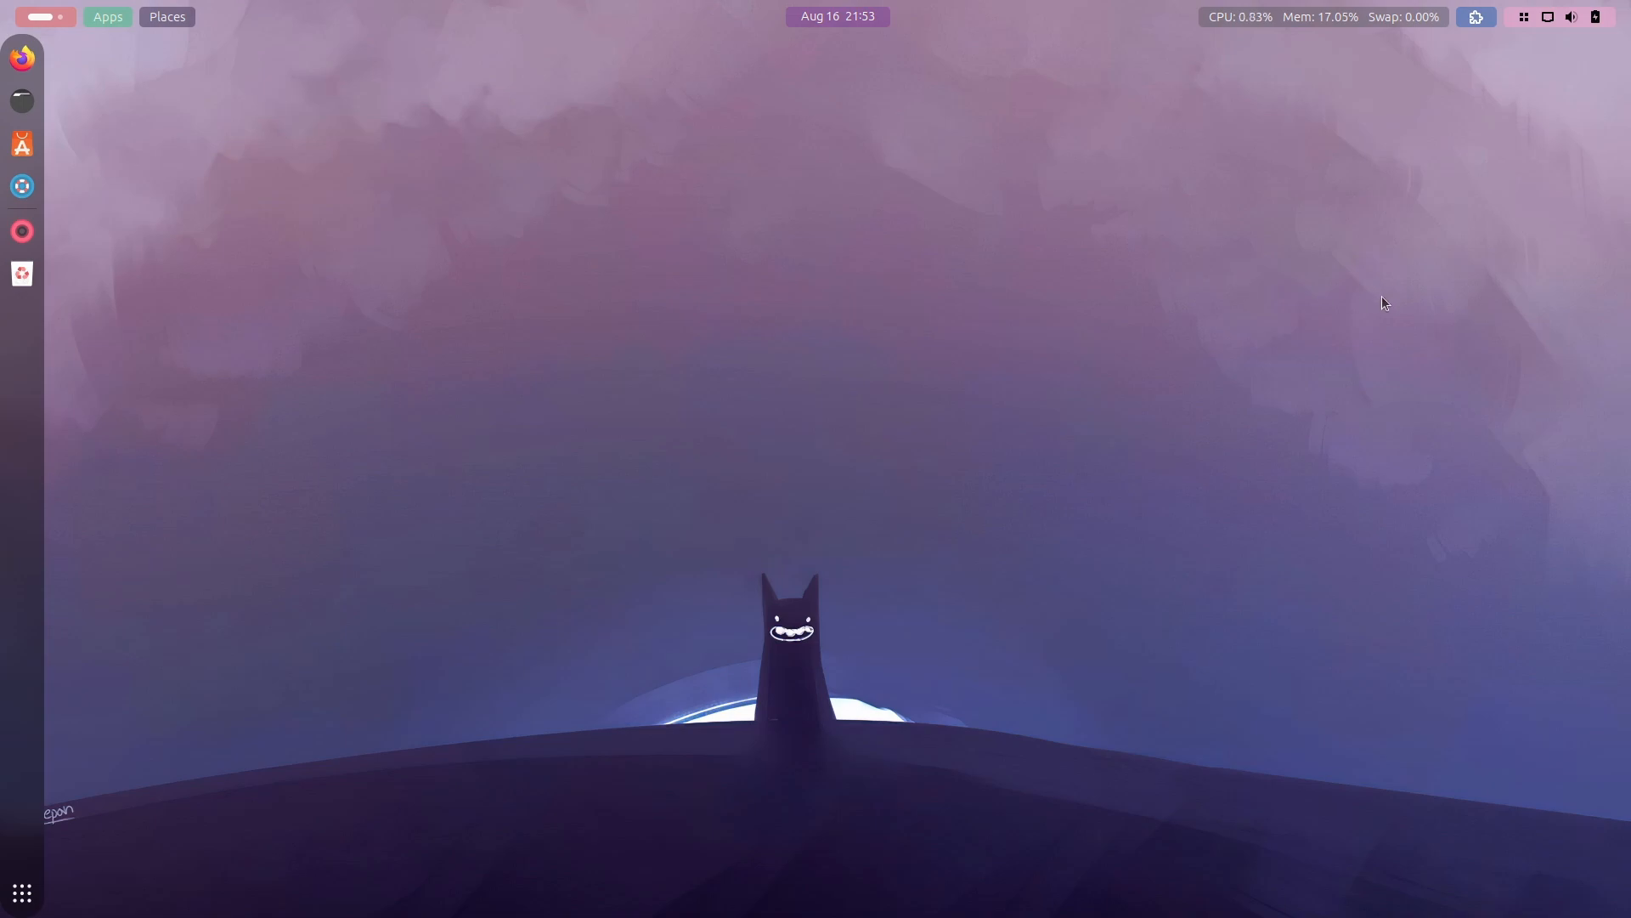
# Step: Open Terminal and disable Show scrollbar in the scrolling preferences of the Unnamed profile, closing the preferences
pyautogui.click(20, 906)
pyautogui.write('ter')
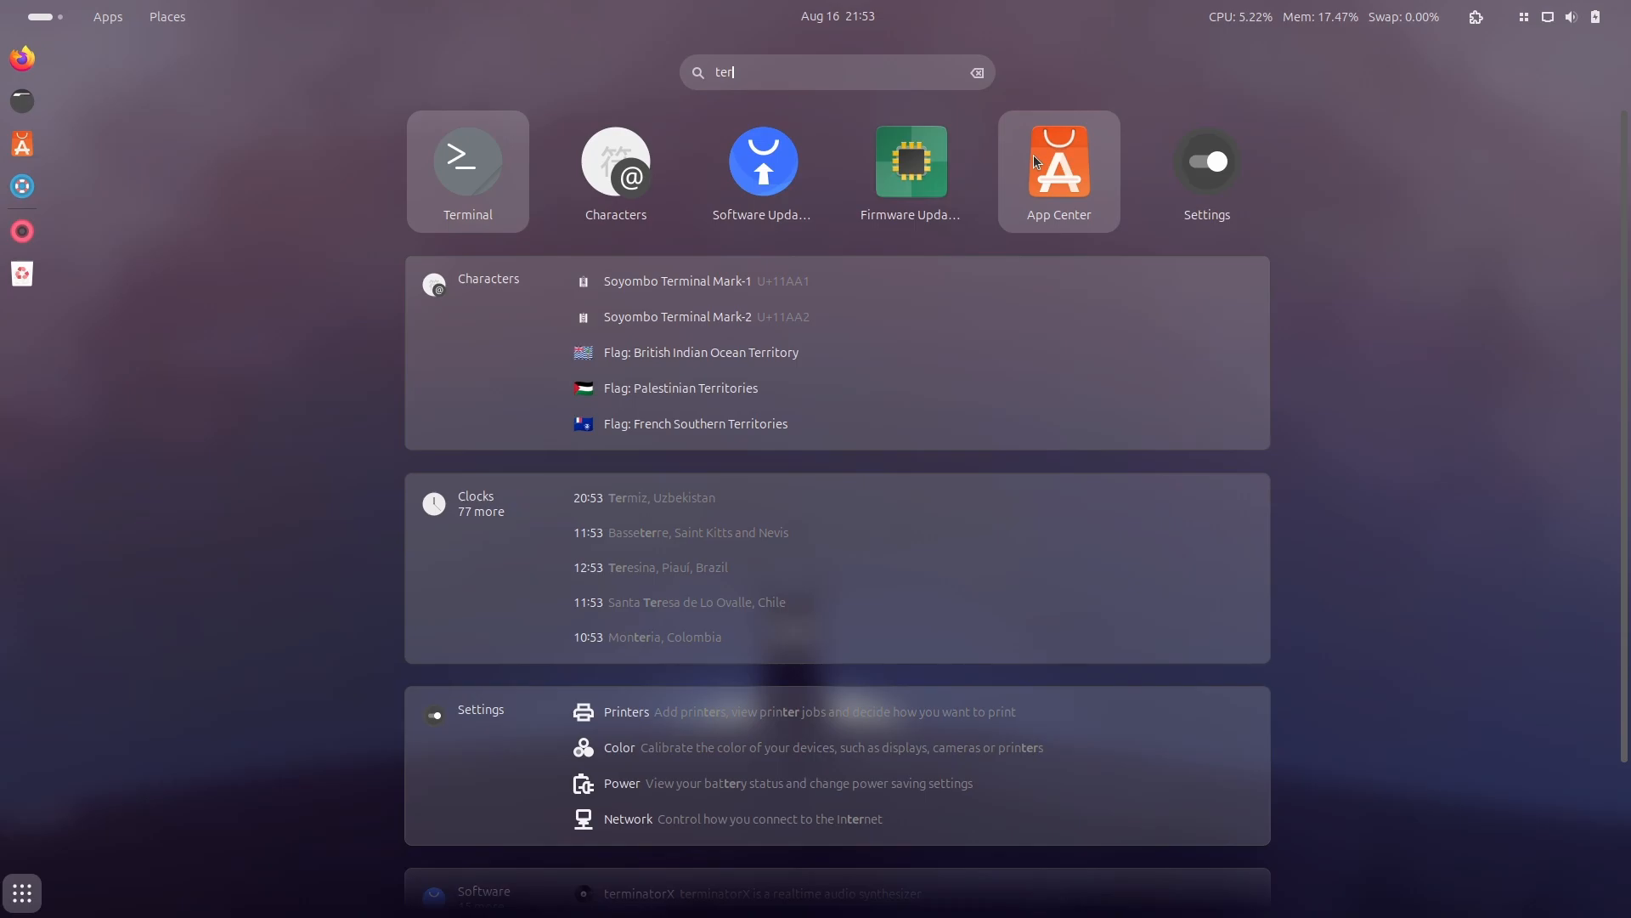
pyautogui.press('Return')
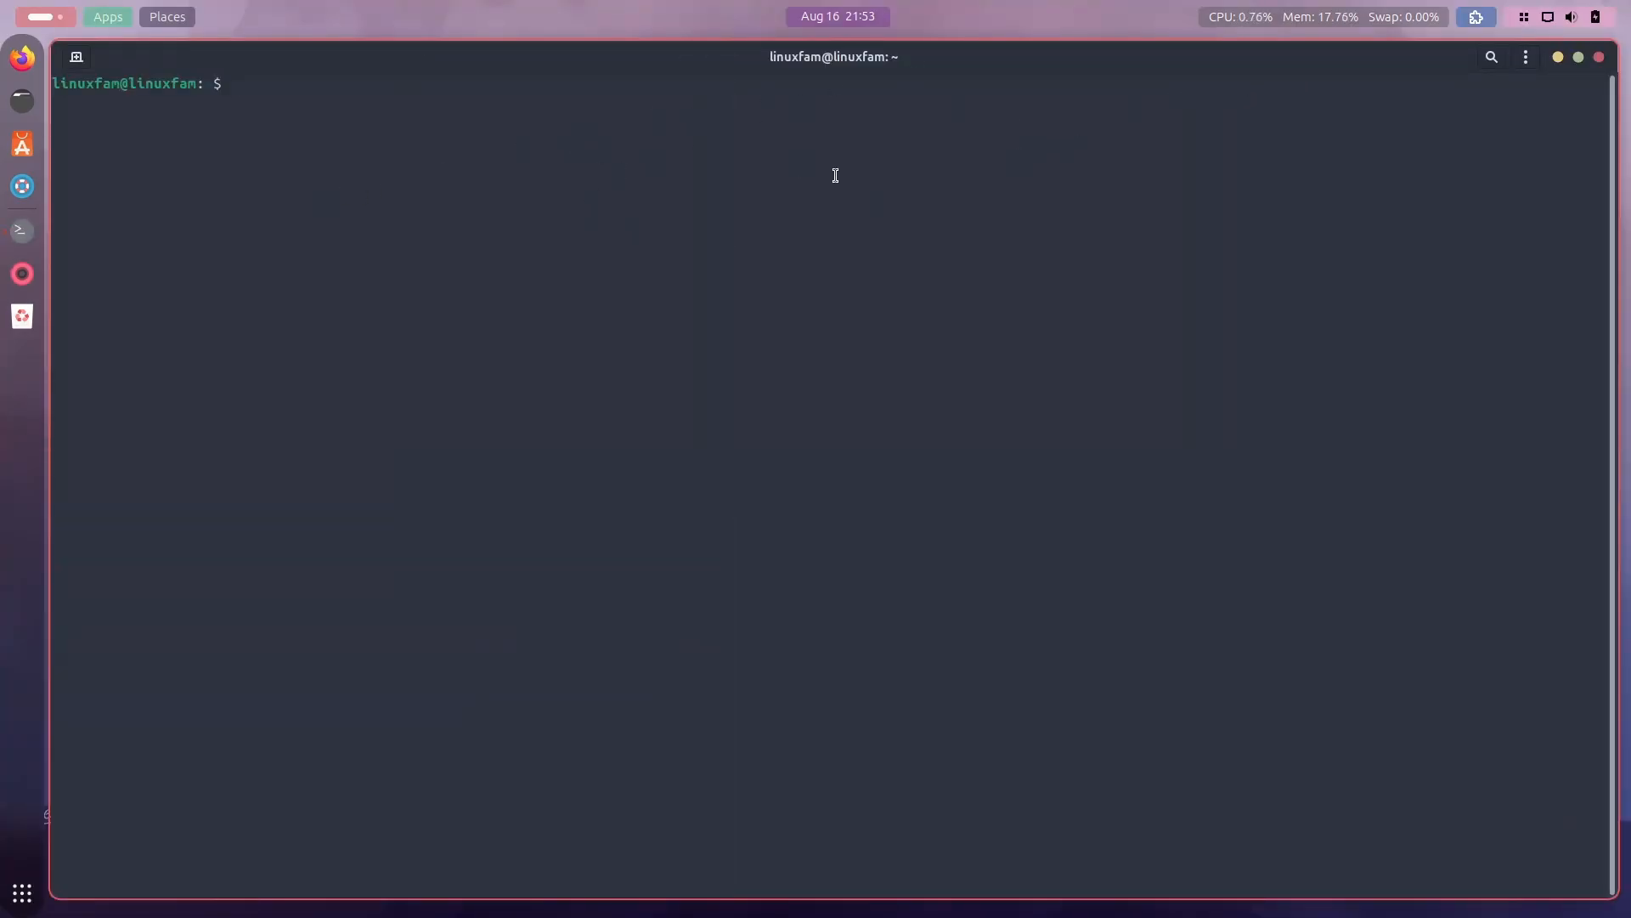
pyautogui.rightClick(757, 181)
pyautogui.click(837, 266)
pyautogui.click(774, 277)
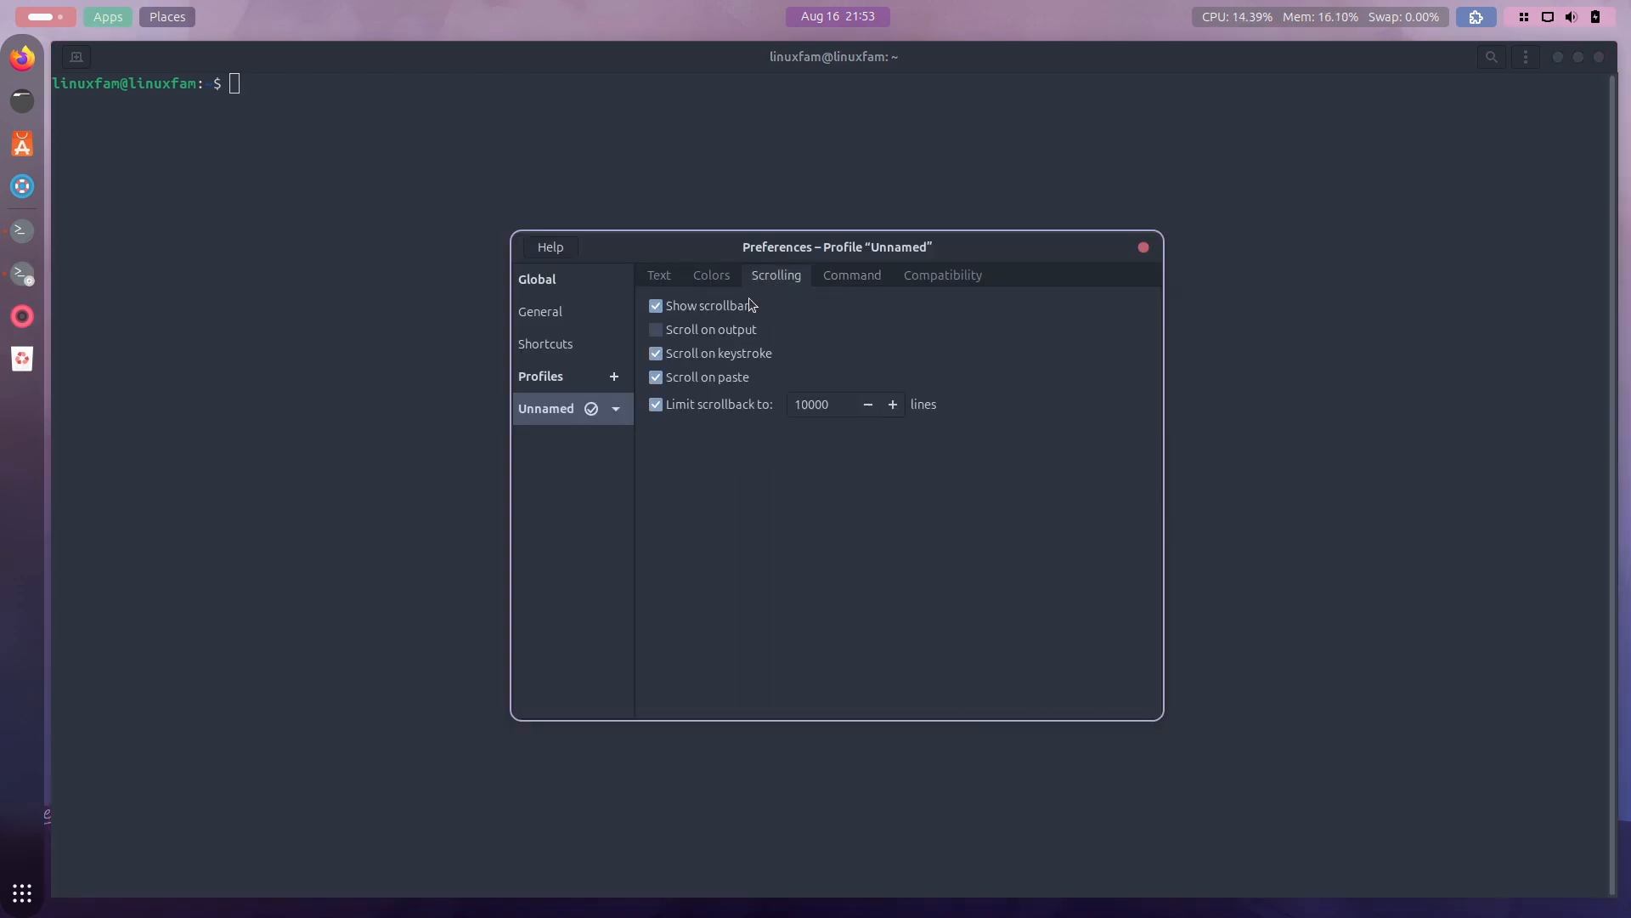
pyautogui.click(656, 306)
pyautogui.click(1144, 248)
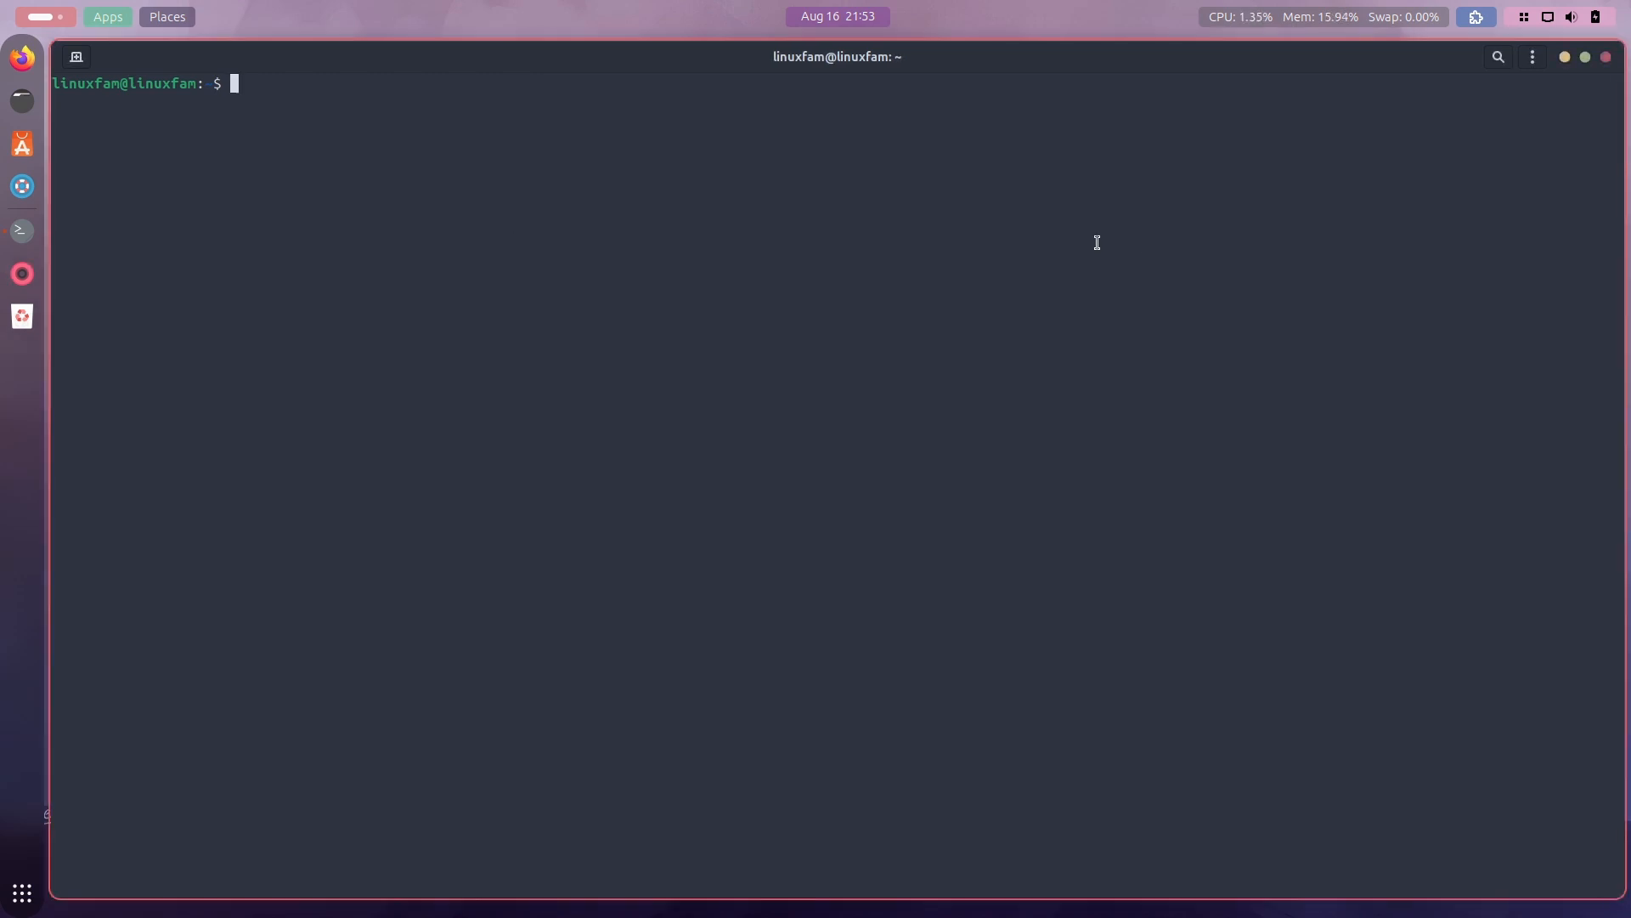
# Step: Open two more terminal windows so three are tiled, and return the focus to the first one
pyautogui.click(1533, 56)
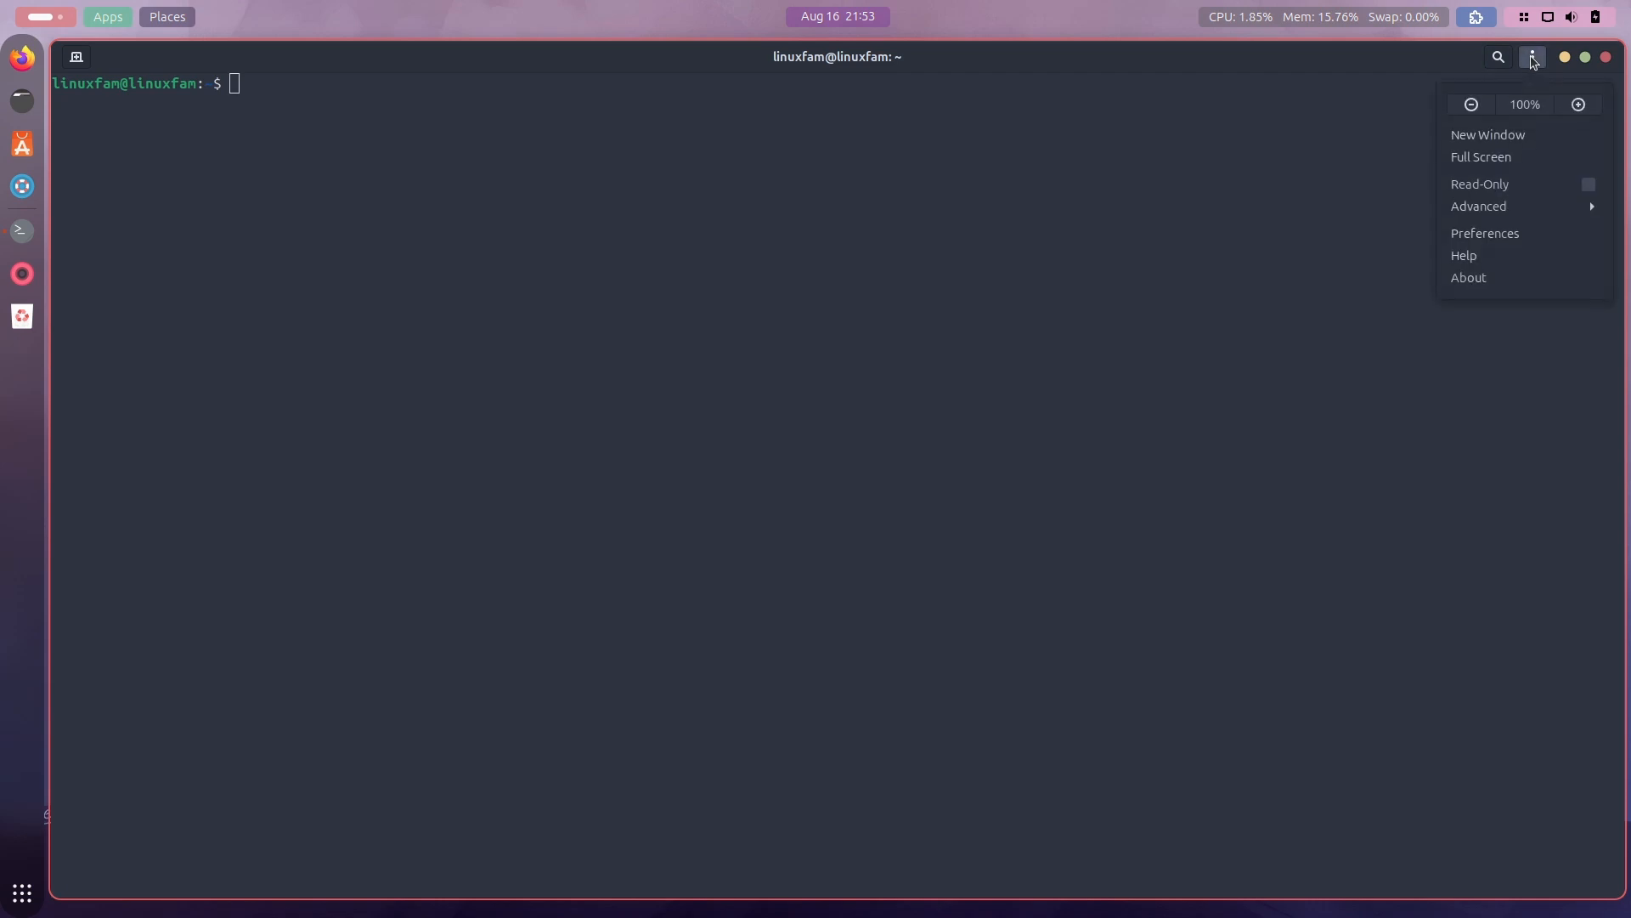
pyautogui.click(1518, 134)
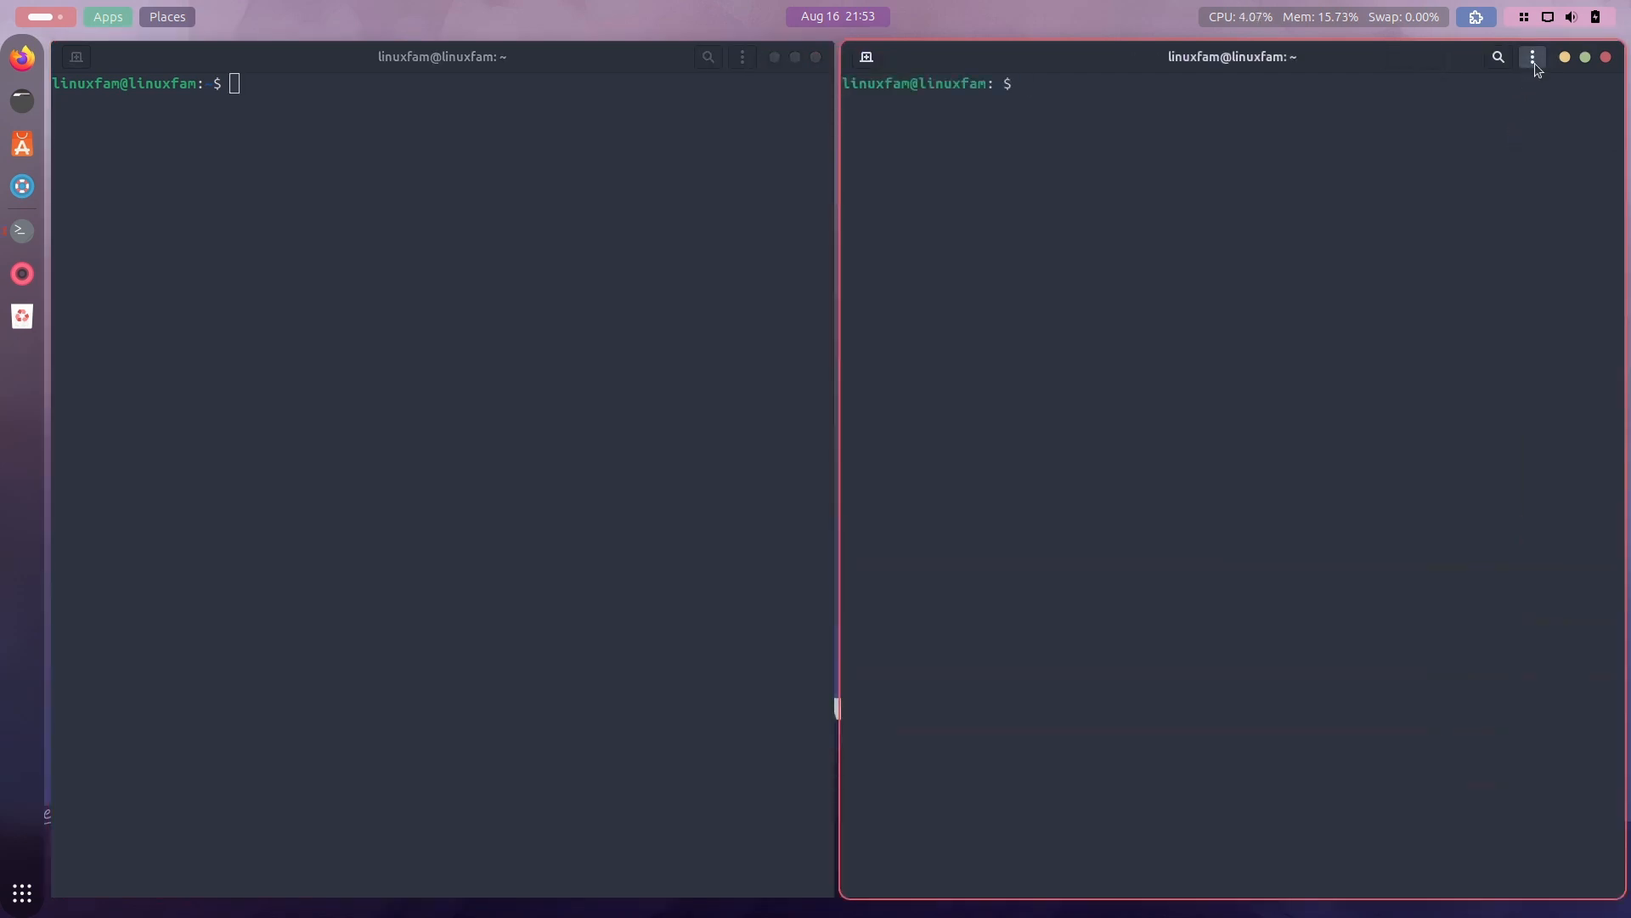
pyautogui.click(1533, 56)
pyautogui.click(1504, 133)
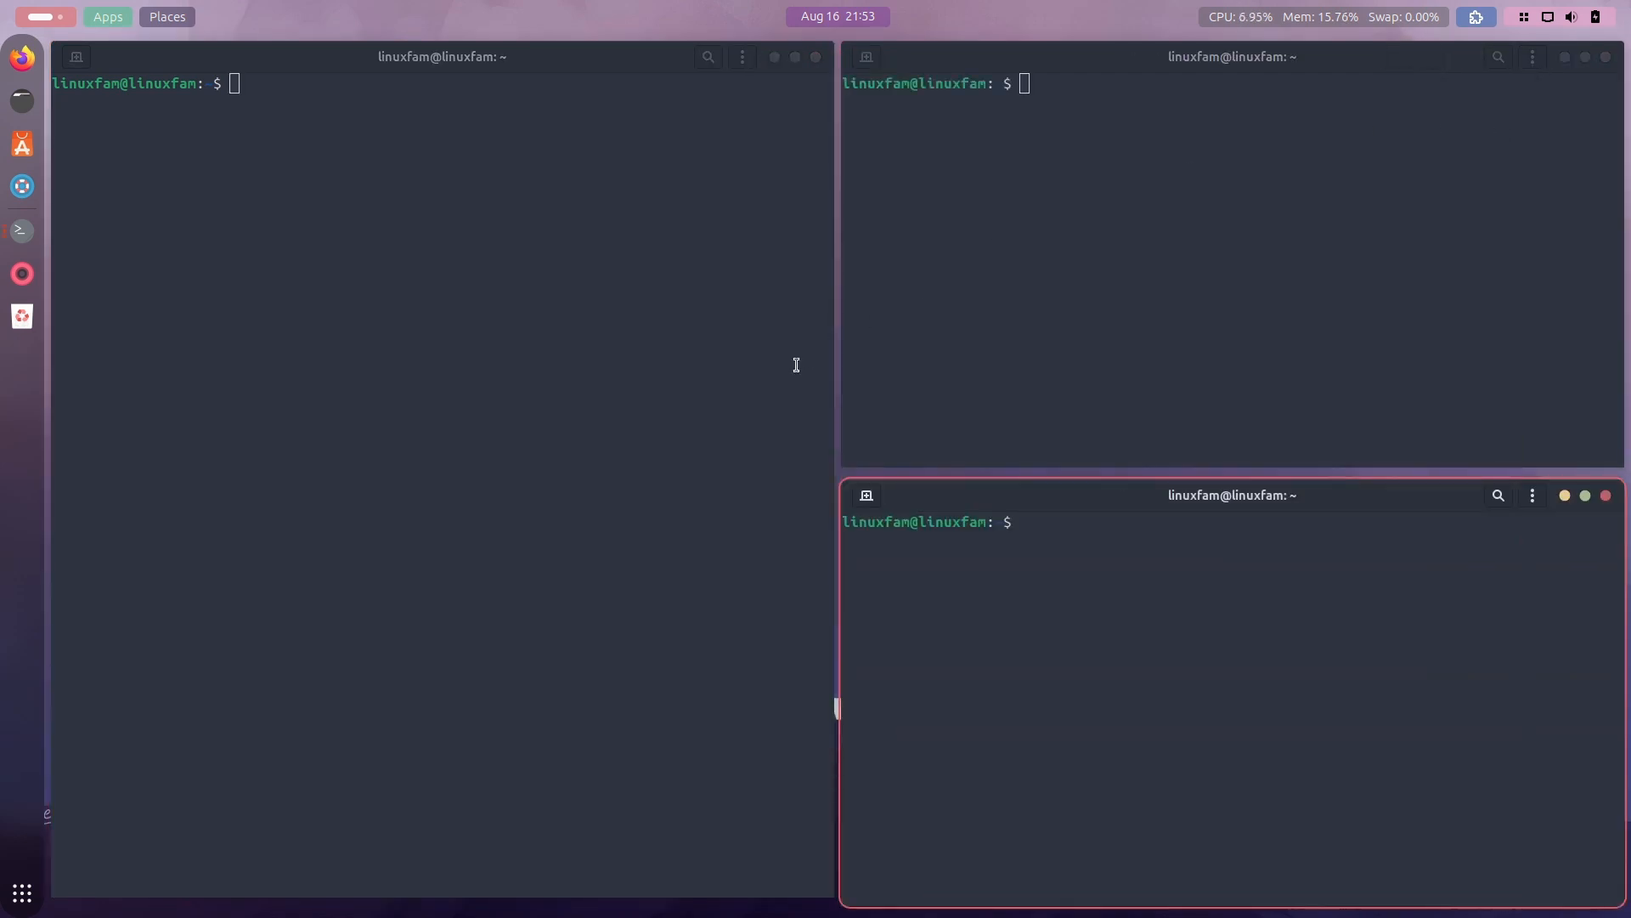
pyautogui.click(1143, 209)
pyautogui.click(742, 210)
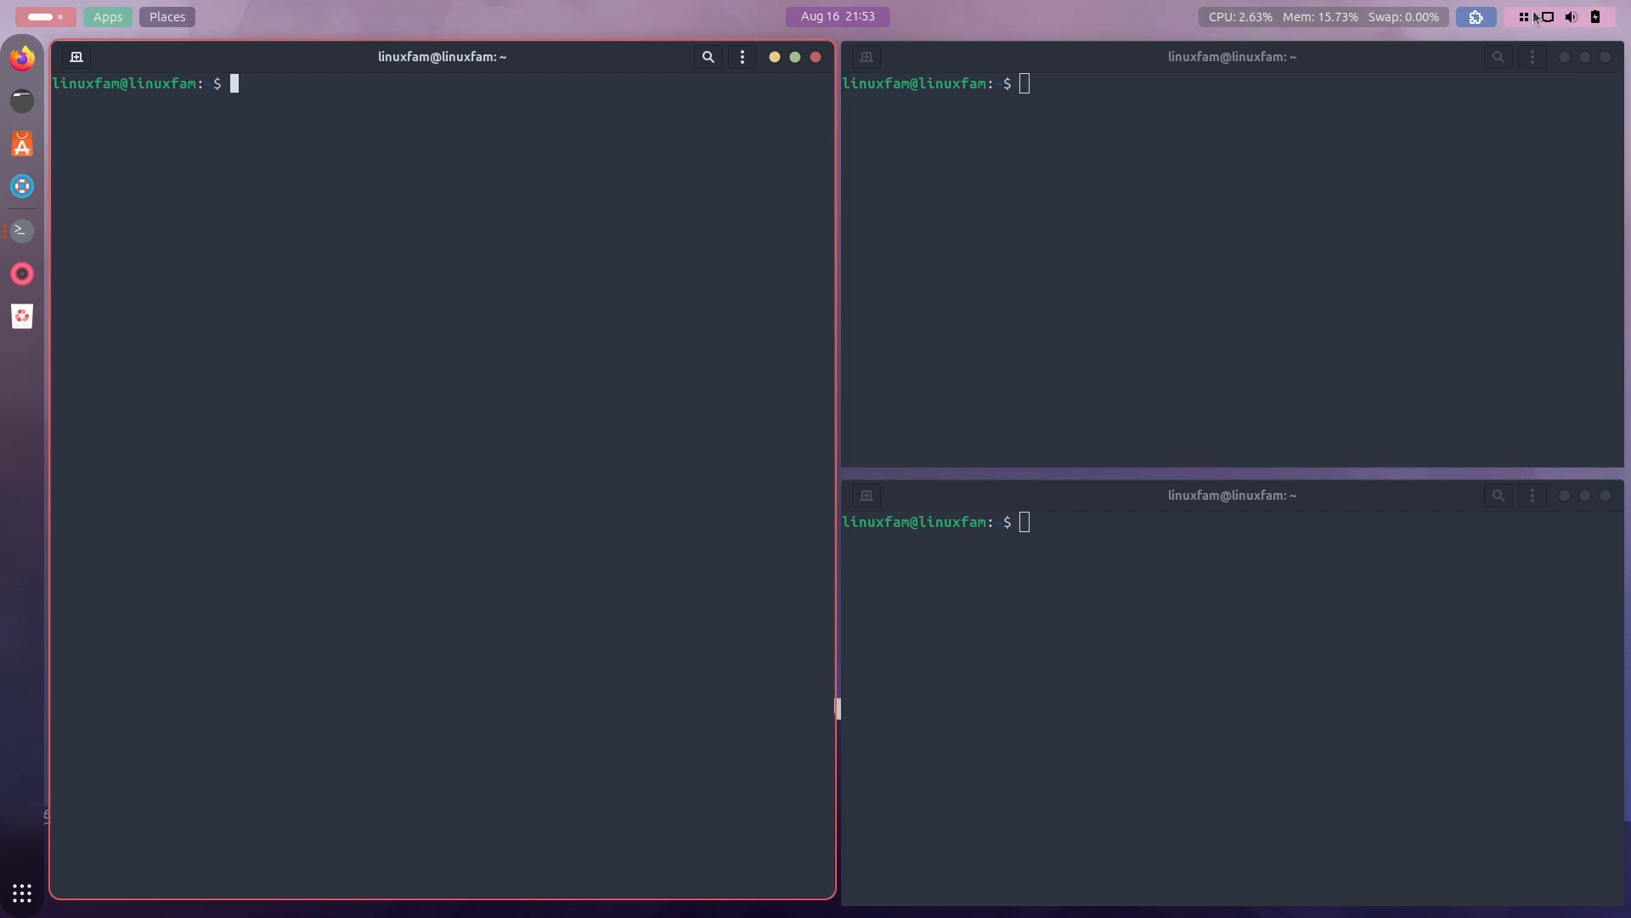
# Step: Set the Gaps Size to 7 in the Forge extension's appearance settings and close them
pyautogui.click(1479, 18)
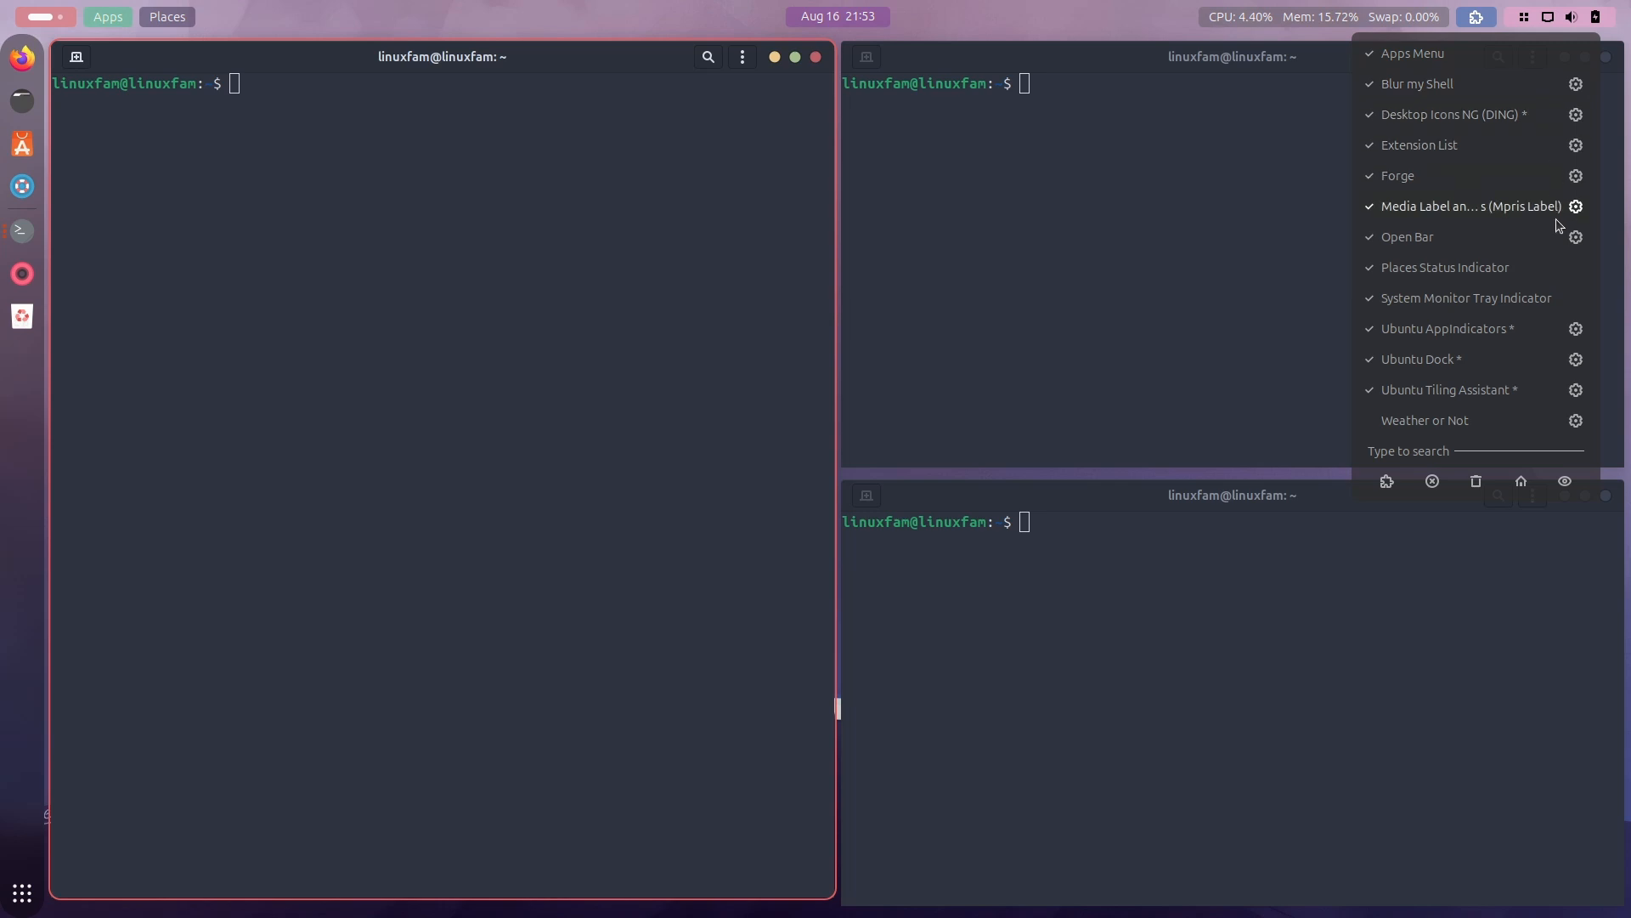
pyautogui.click(1576, 177)
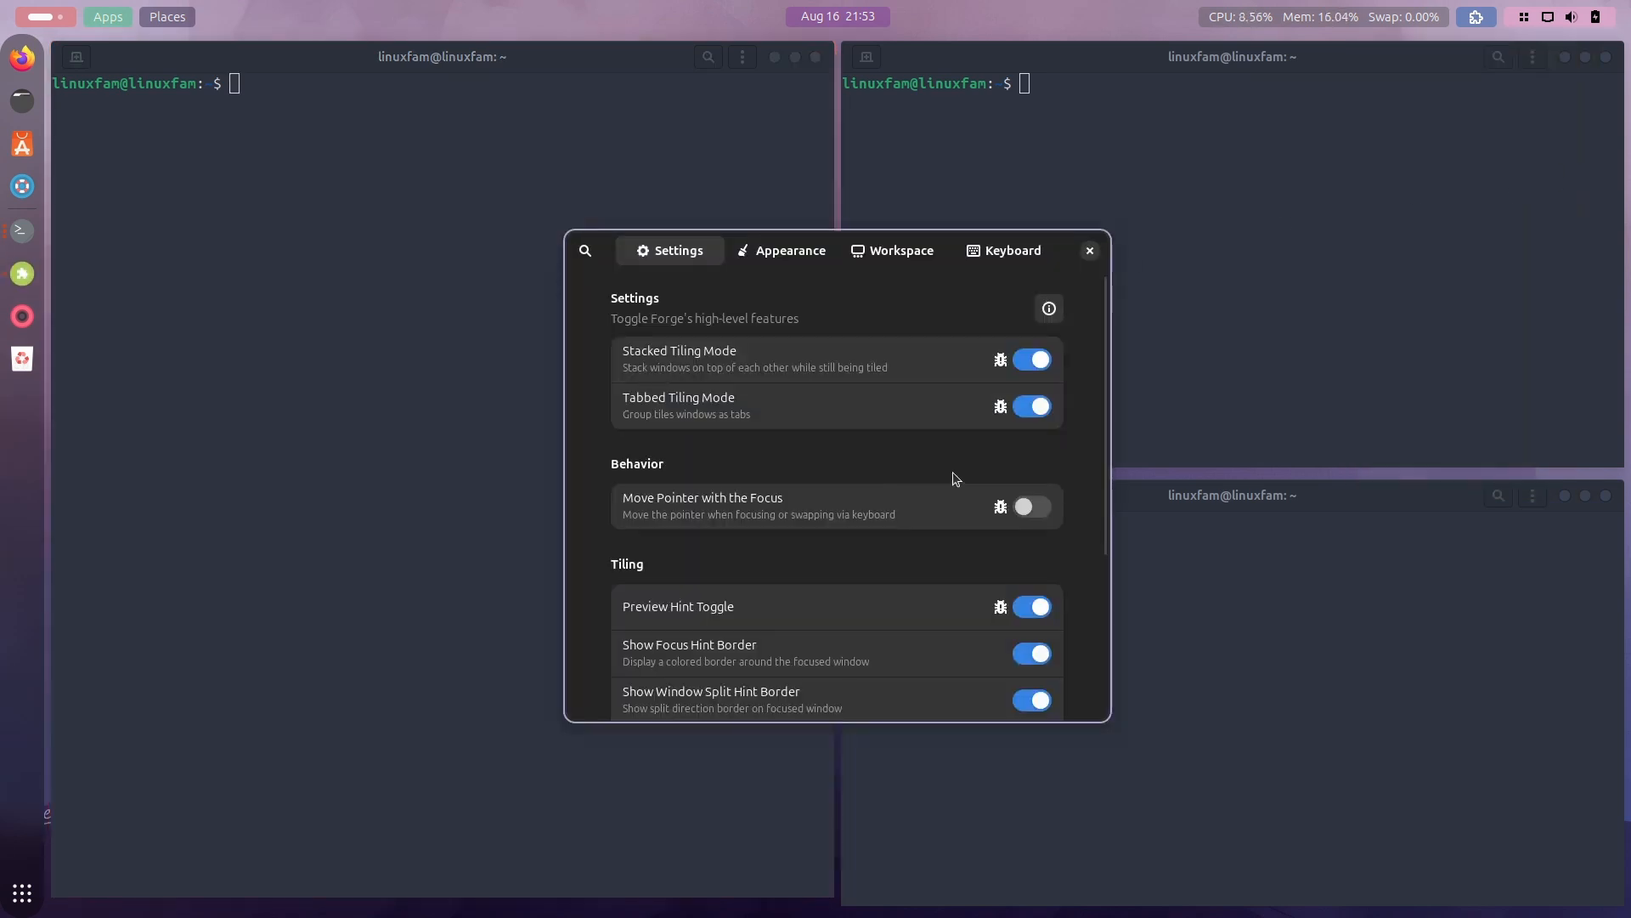
pyautogui.click(812, 260)
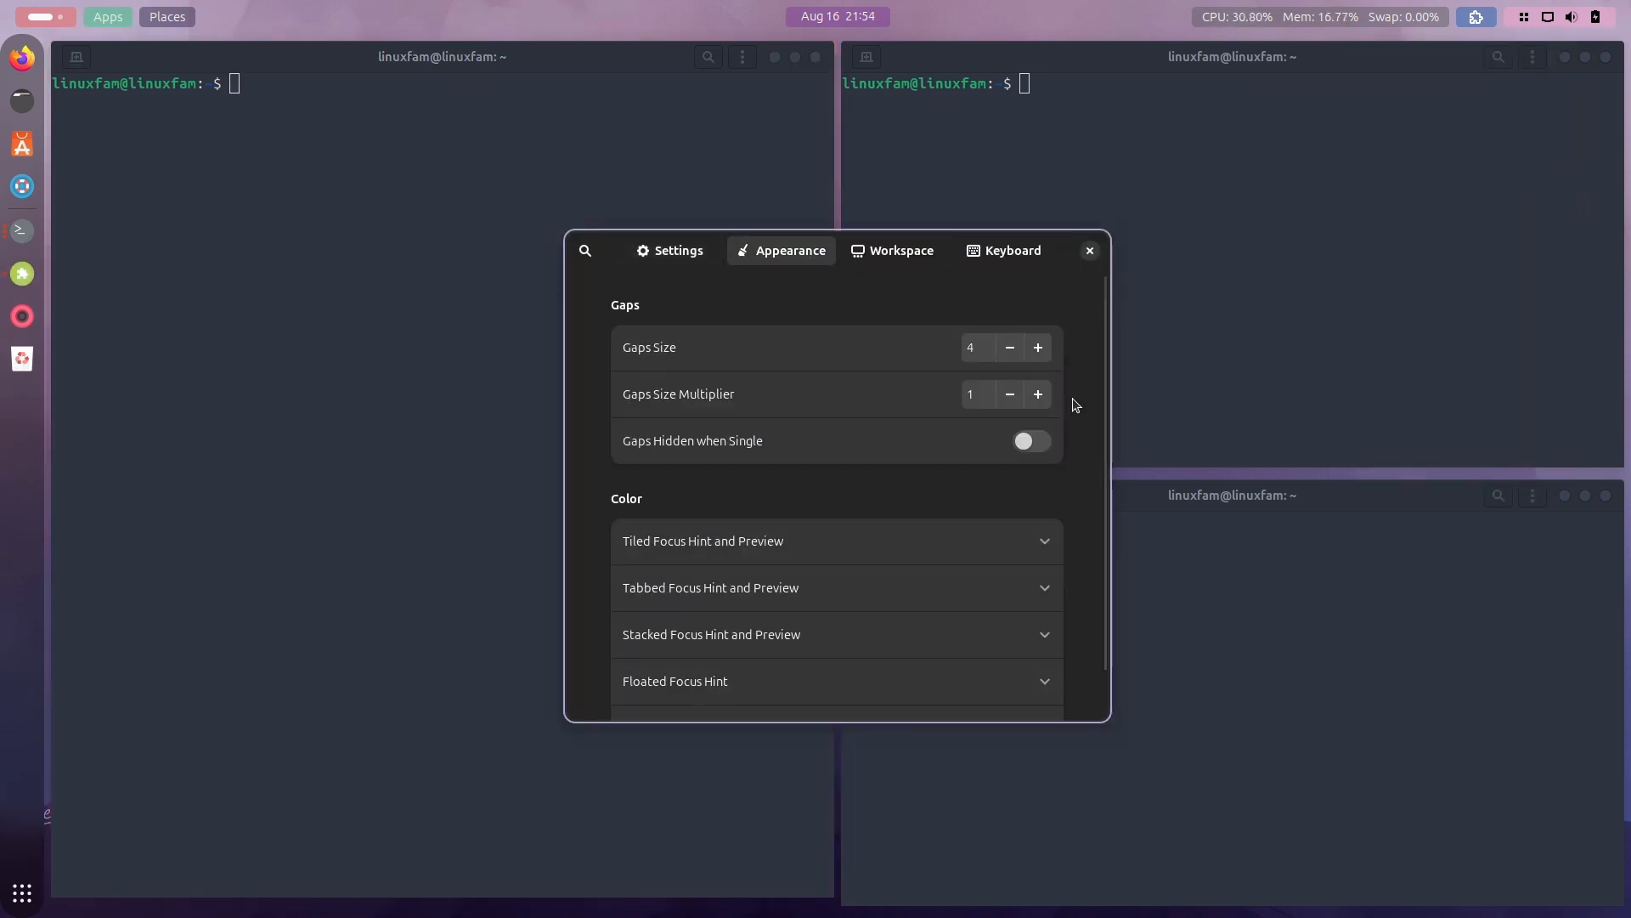
pyautogui.click(1038, 348)
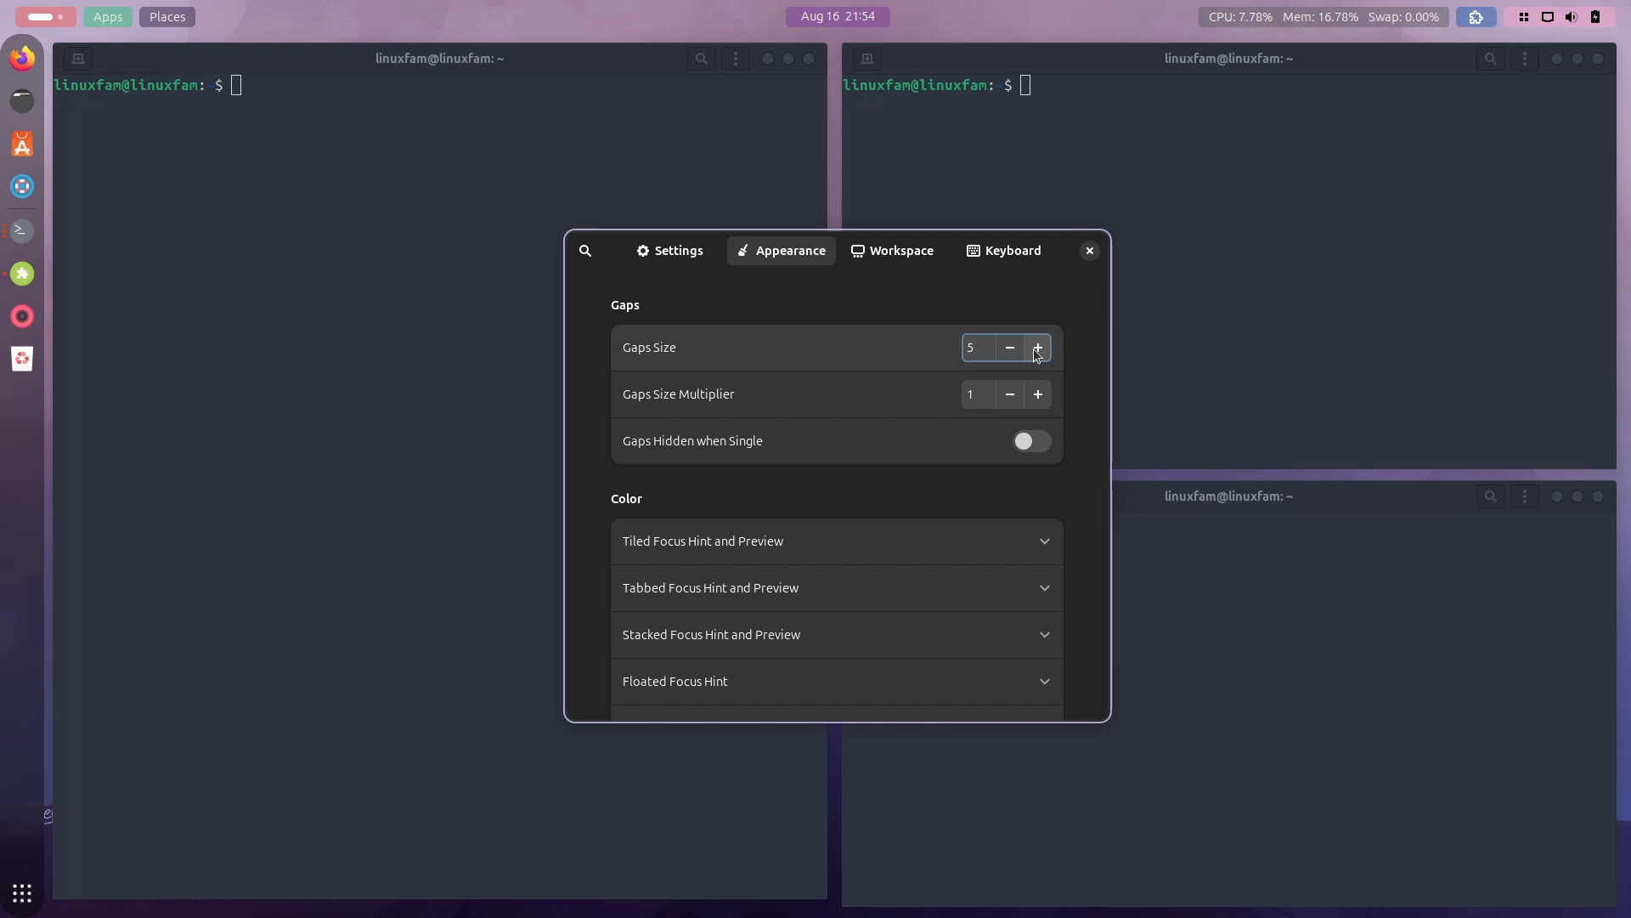
pyautogui.click(1038, 348)
pyautogui.click(1037, 348)
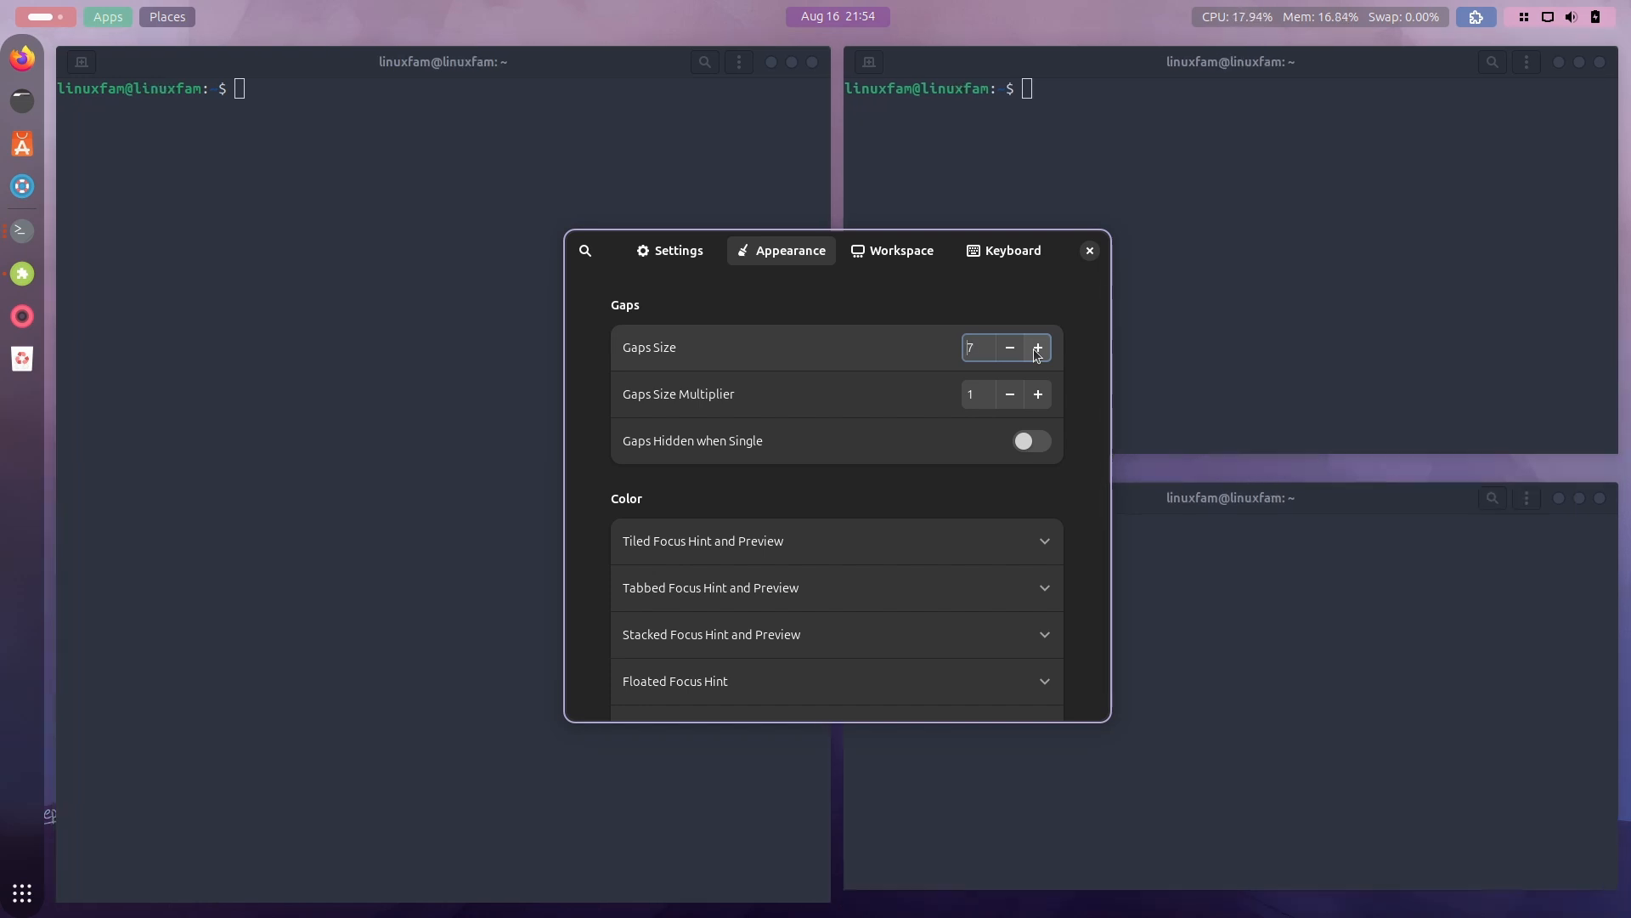
pyautogui.press('Escape')
# Step: Run htop in the first terminal window and ranger in the second one
pyautogui.write('htop')
pyautogui.press('Return')
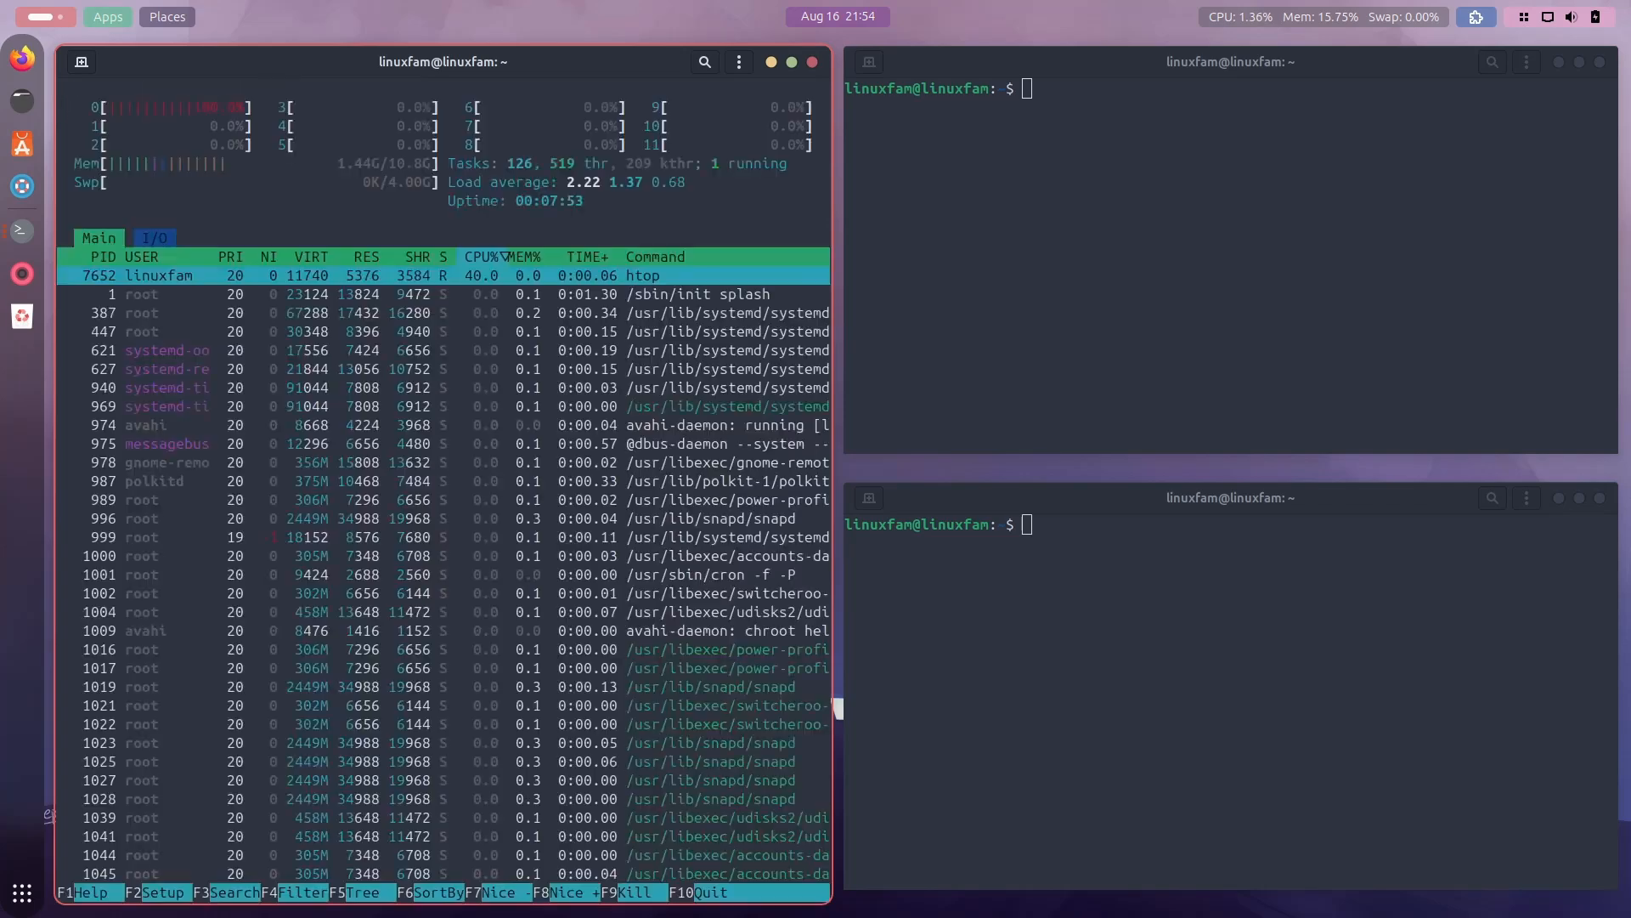
pyautogui.click(1107, 138)
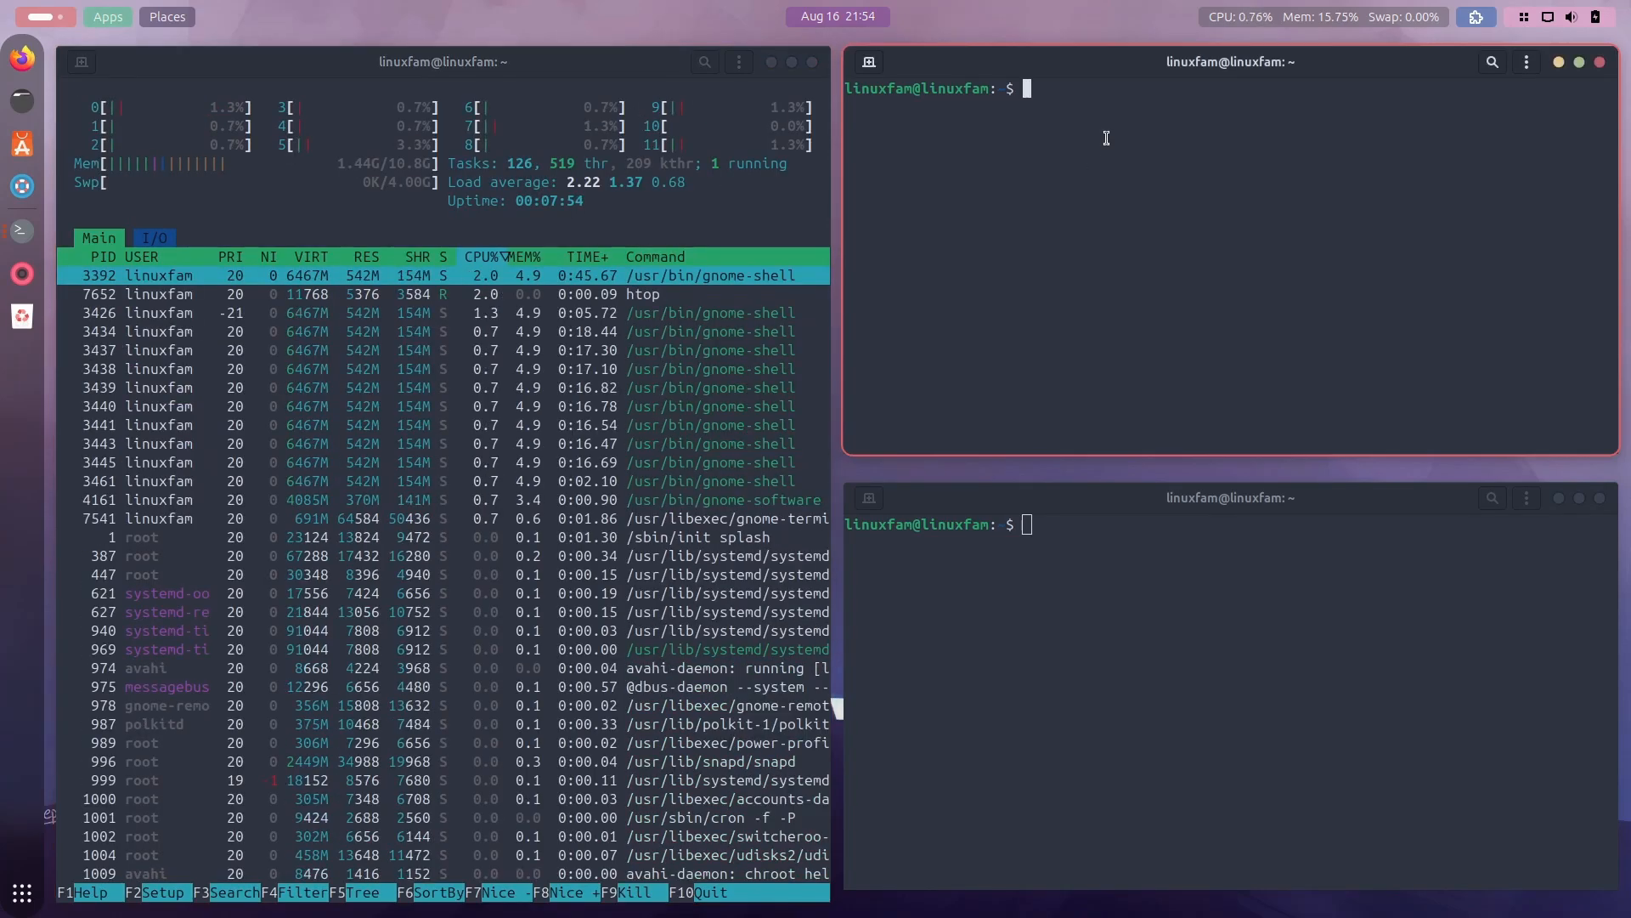
pyautogui.write('ranger')
pyautogui.press('Return')
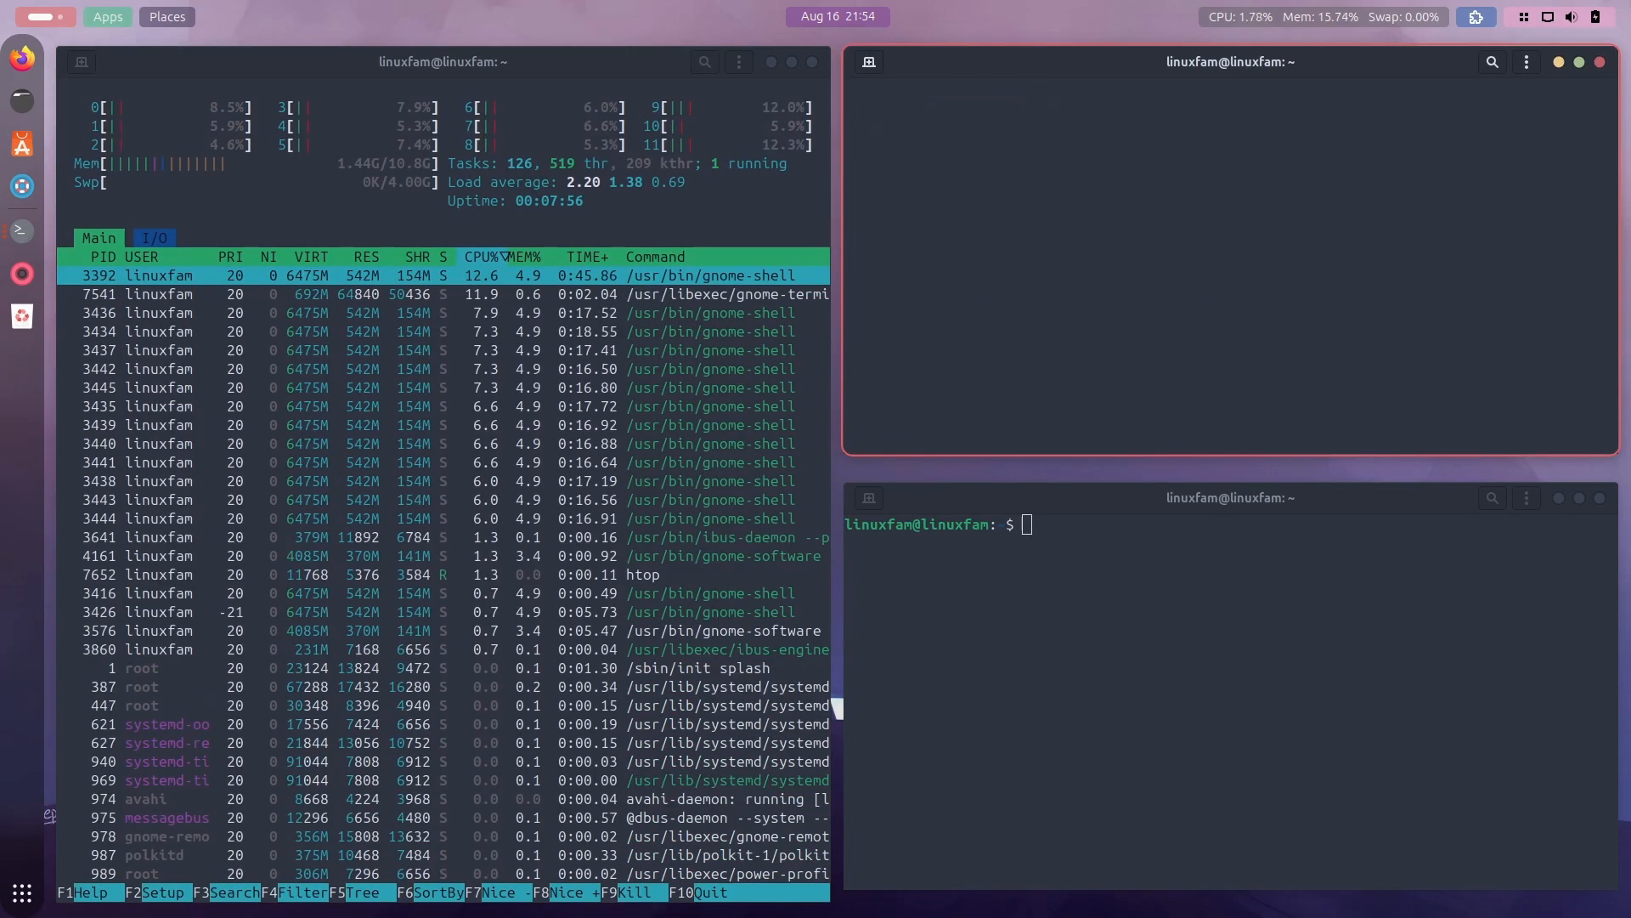
# Step: Run fm6000 in the third, empty terminal window to display the system information
pyautogui.click(1128, 543)
pyautogui.write('fm600')
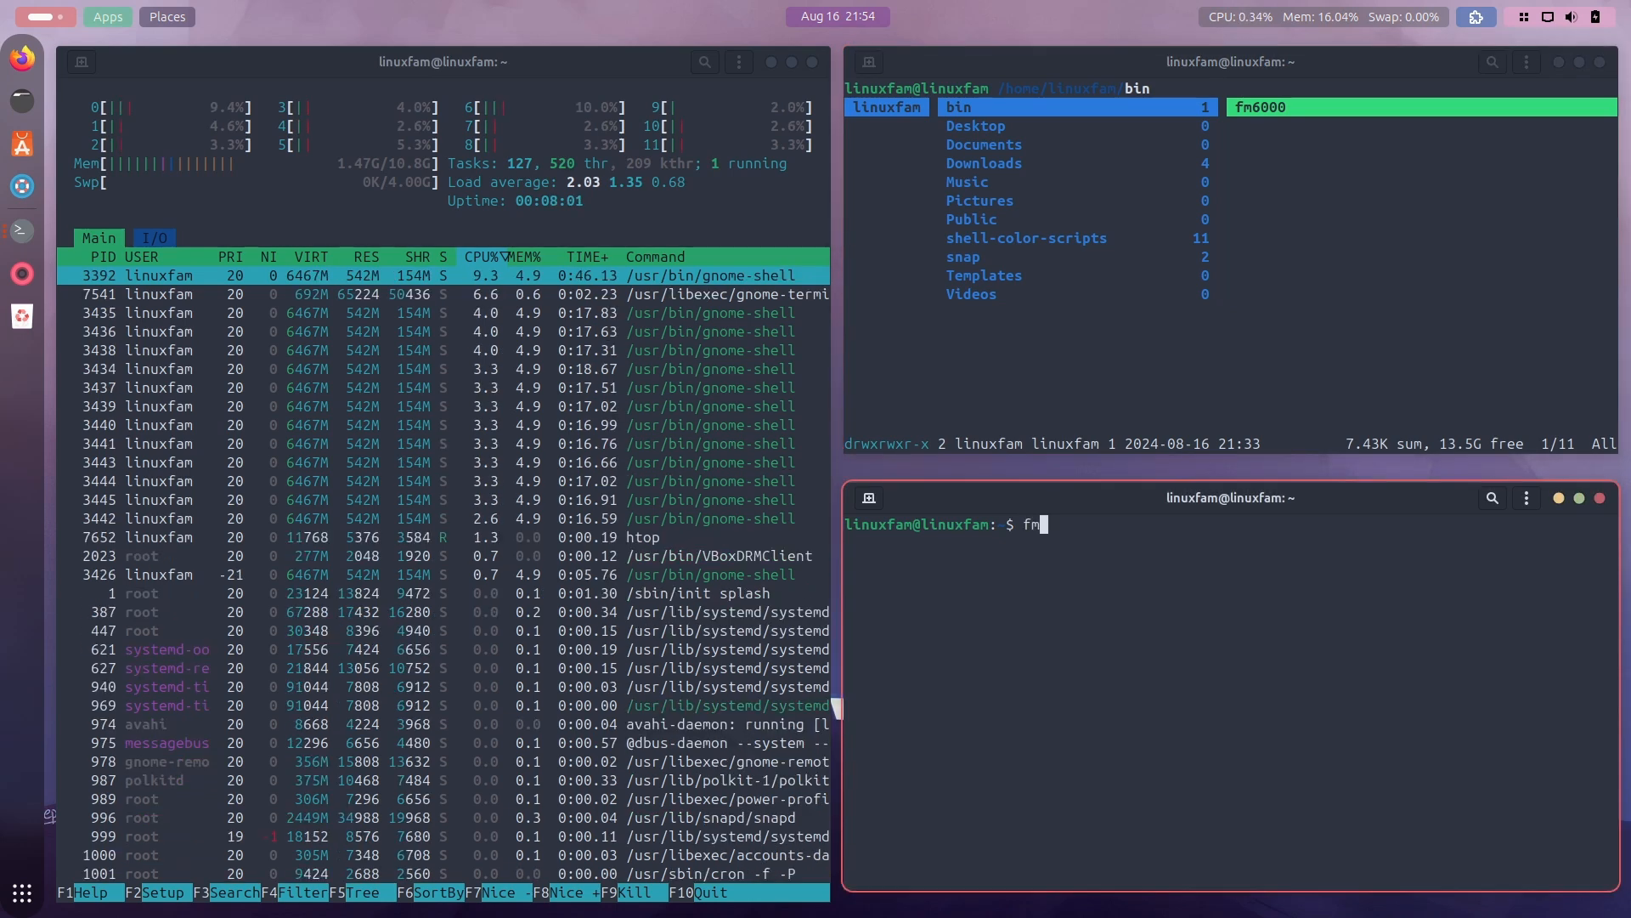
pyautogui.write('0')
pyautogui.press('Return')
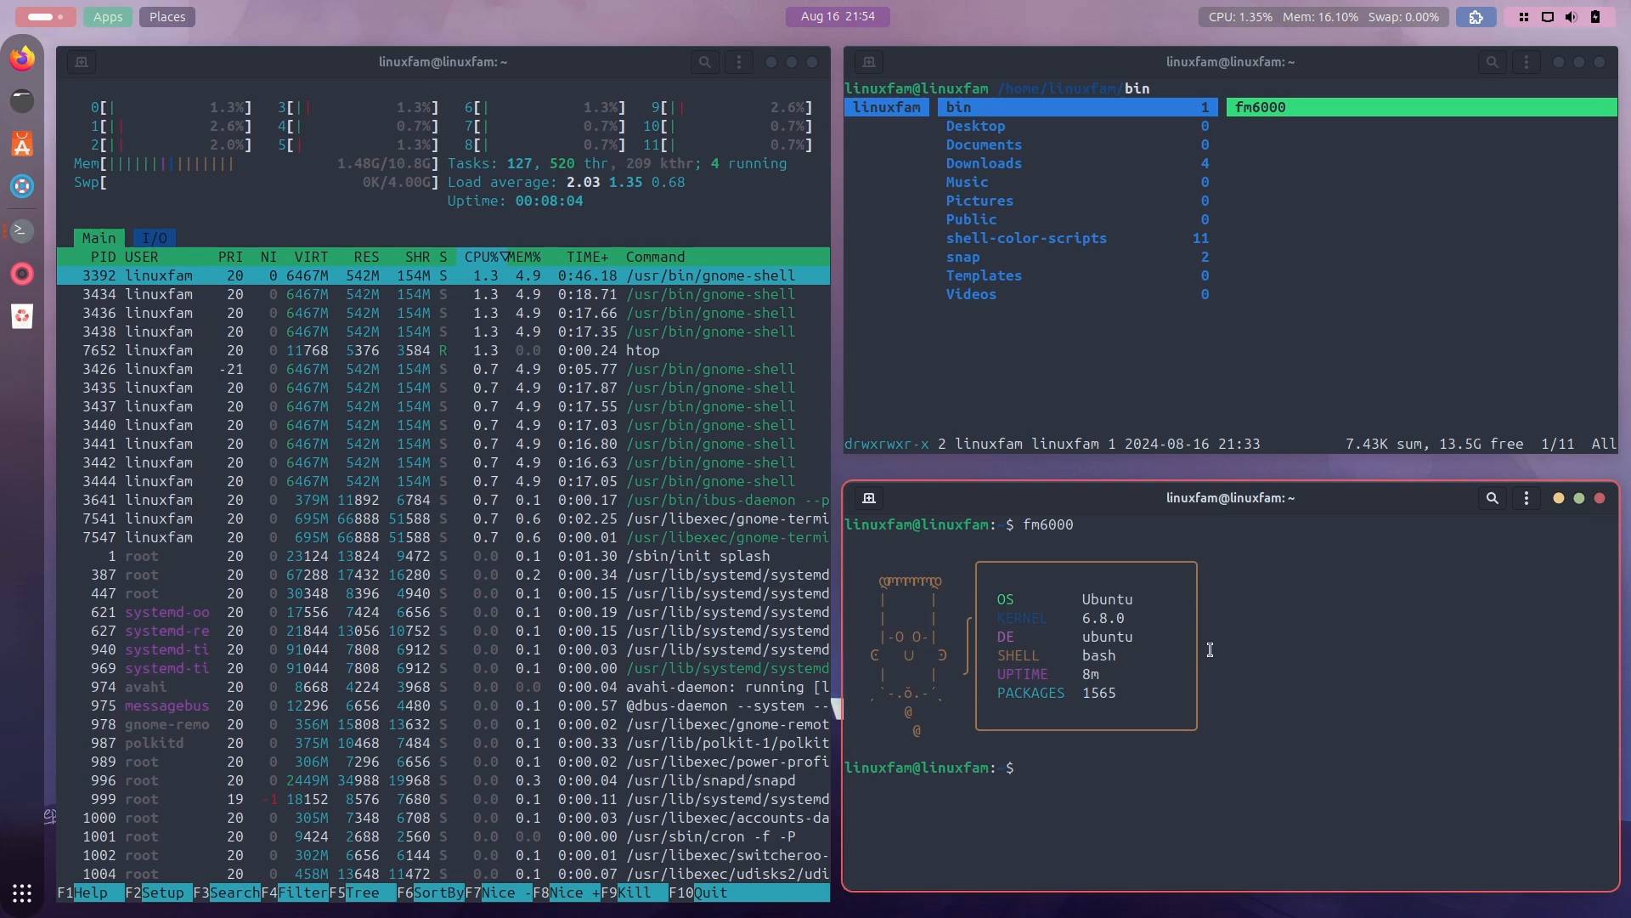
# Step: Close all three terminal windows, starting with the one running ranger, to clear the desktop
pyautogui.click(1495, 227)
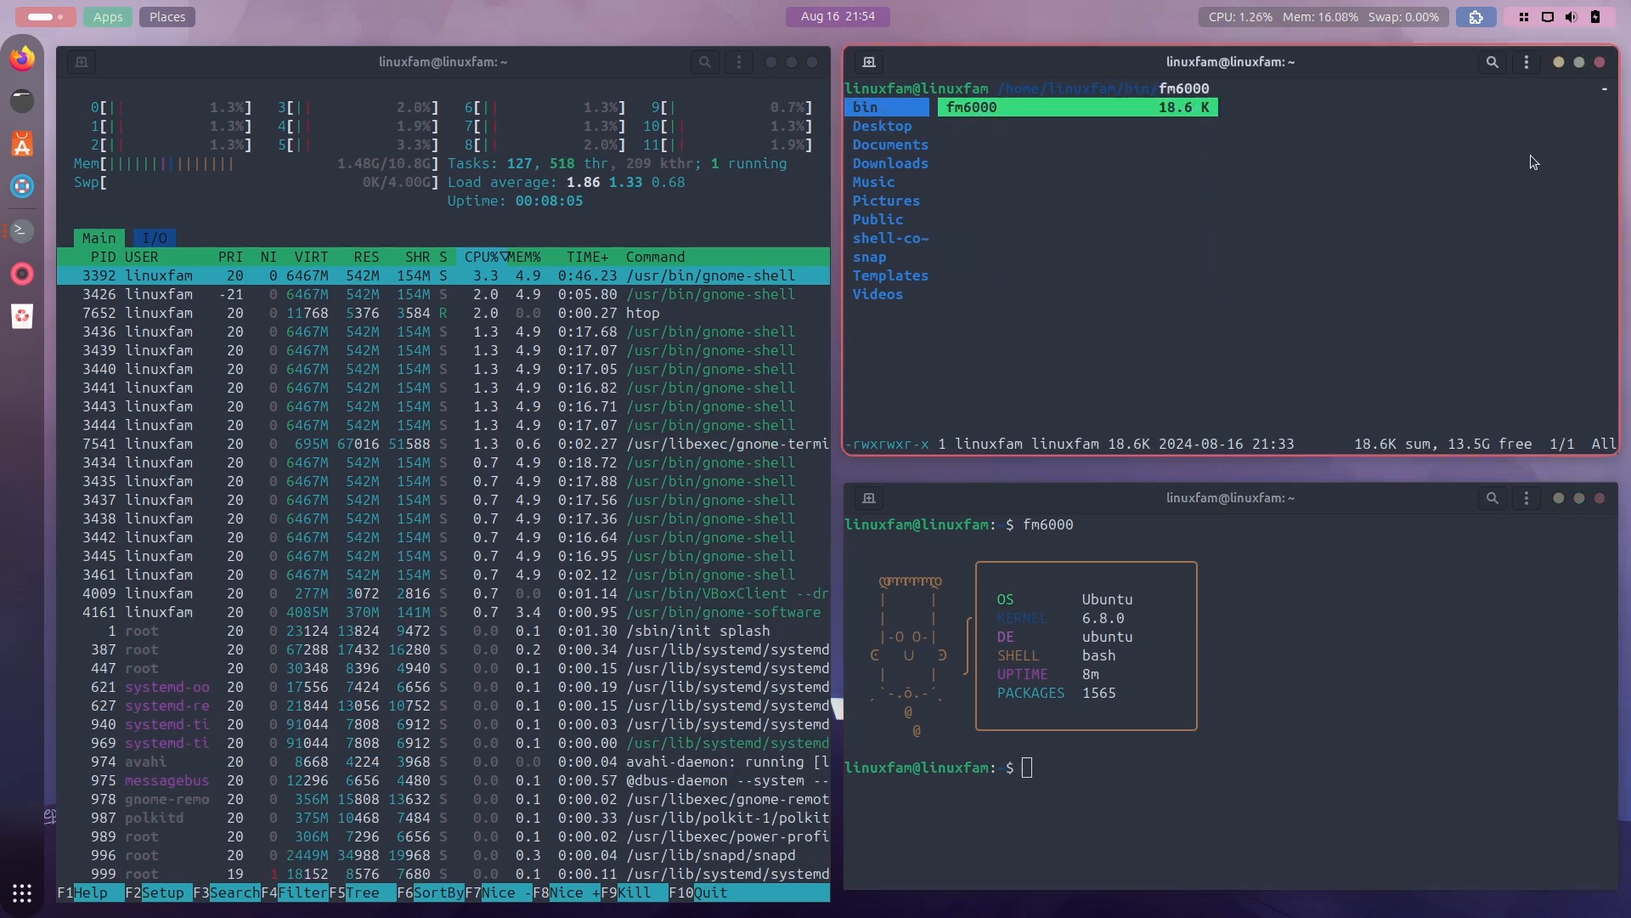
pyautogui.click(1601, 63)
pyautogui.click(1347, 307)
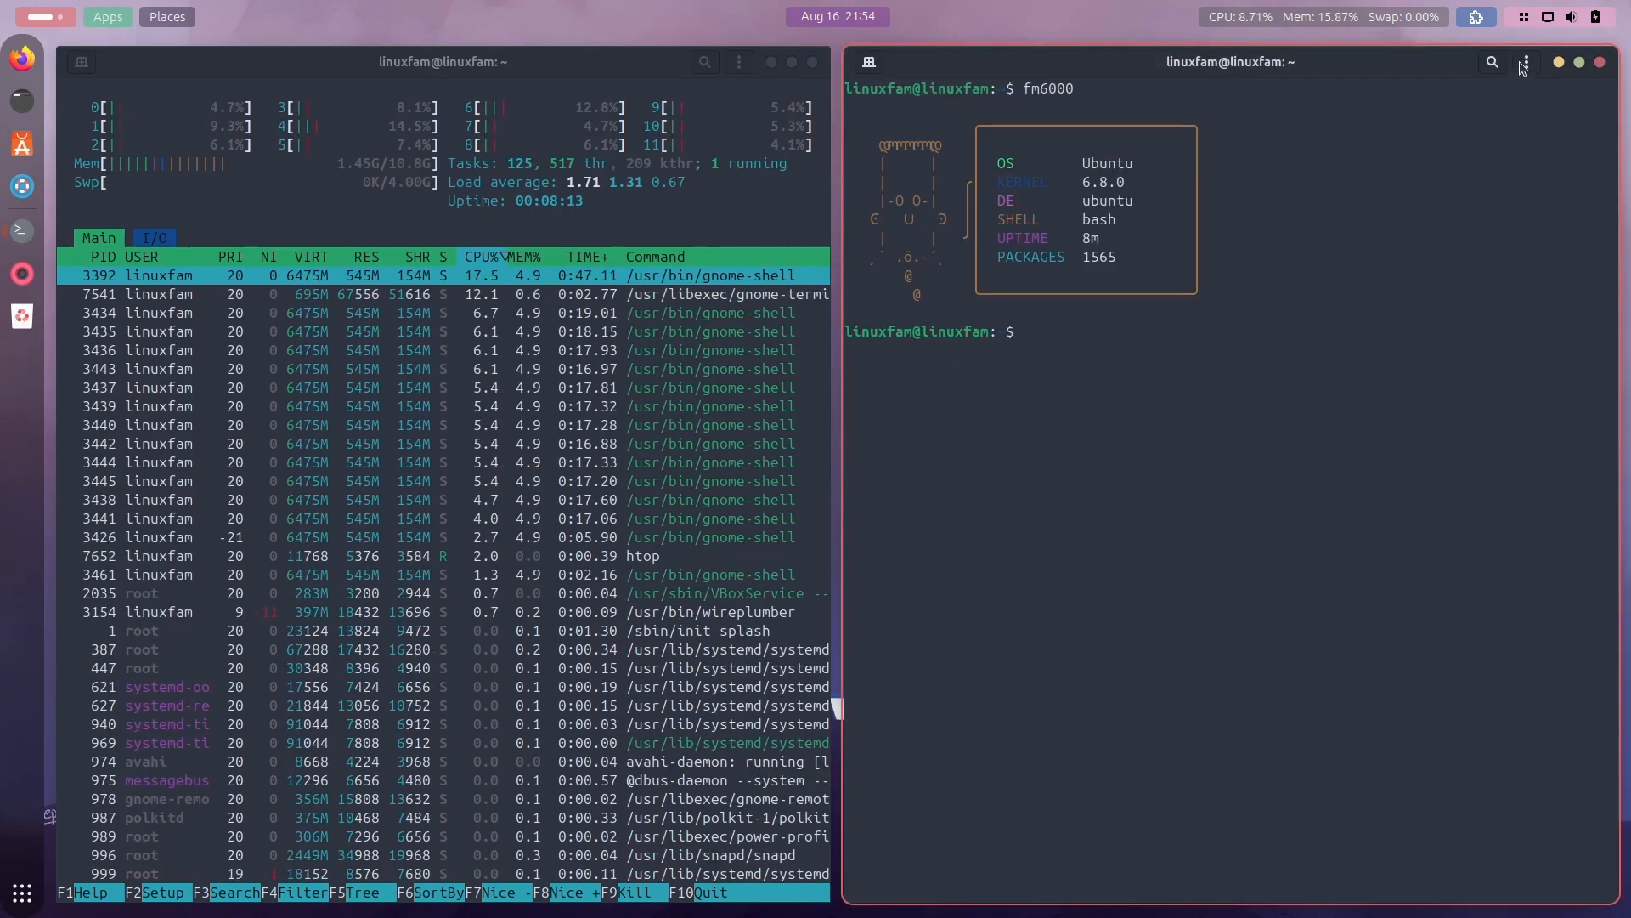
pyautogui.click(1600, 65)
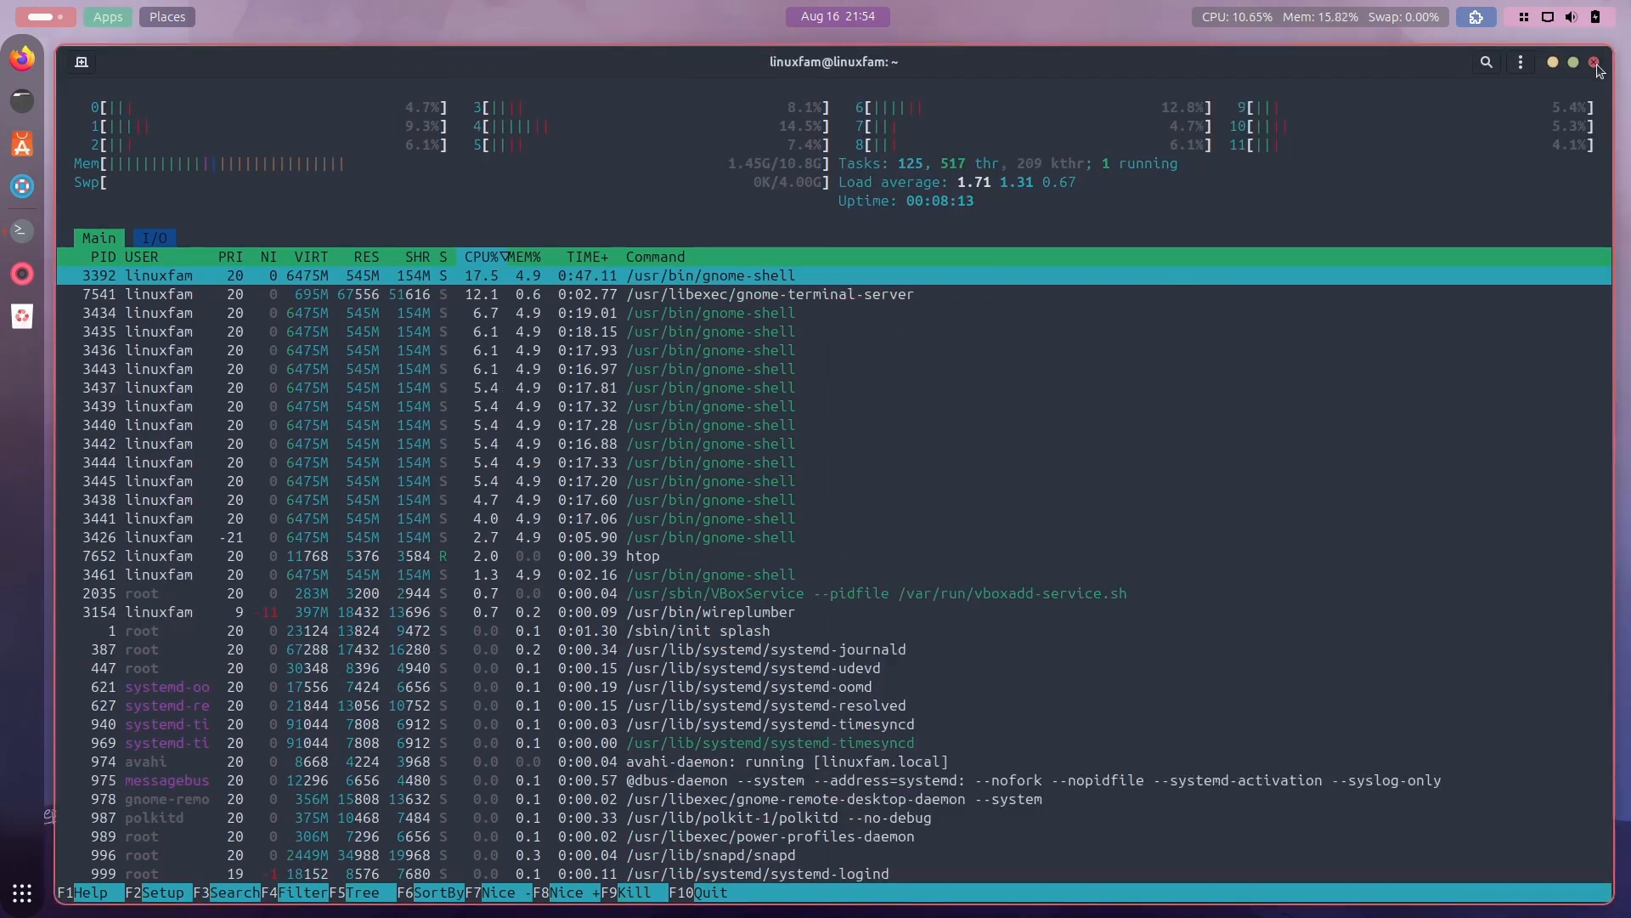
pyautogui.click(1595, 63)
pyautogui.click(1005, 527)
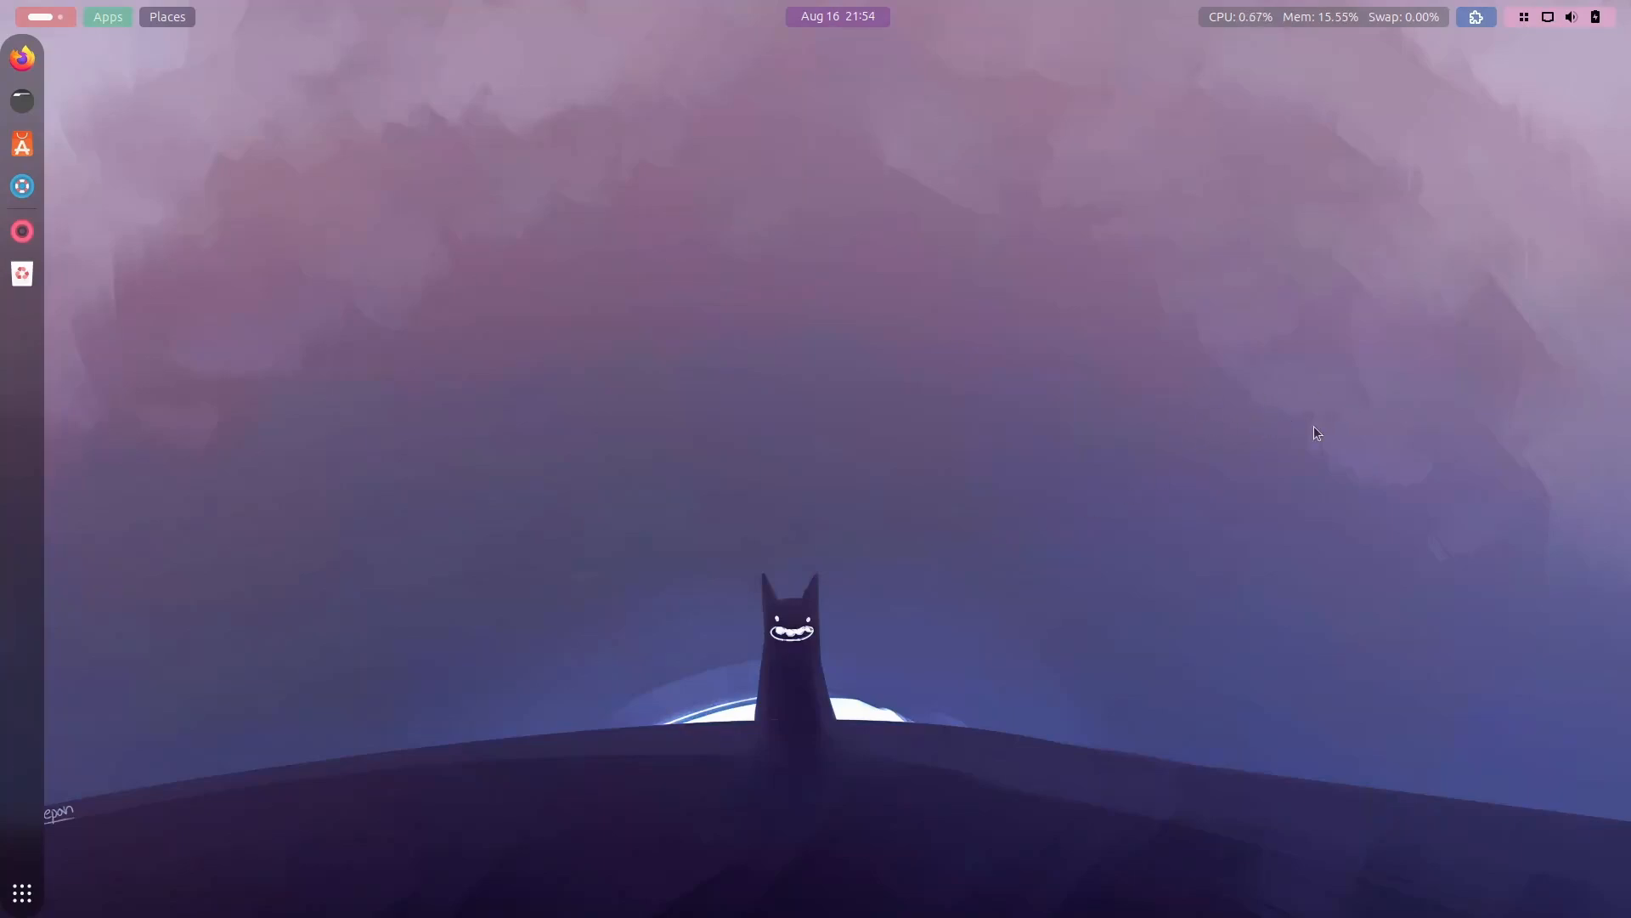
pyautogui.click(118, 27)
pyautogui.moveTo(94, 130)
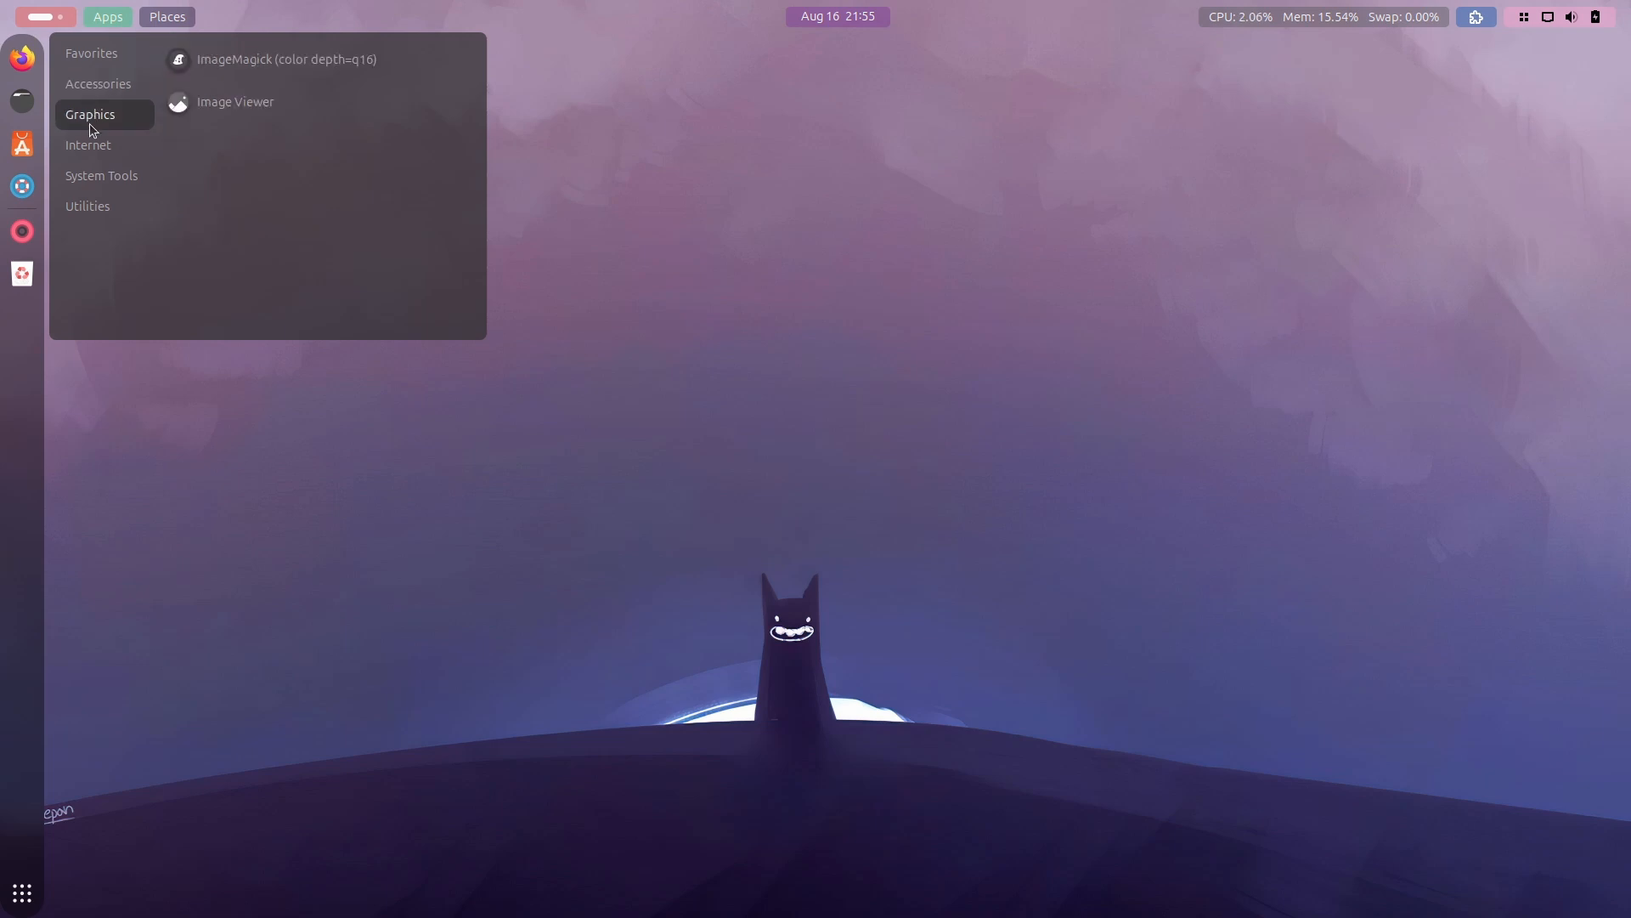
pyautogui.moveTo(85, 216)
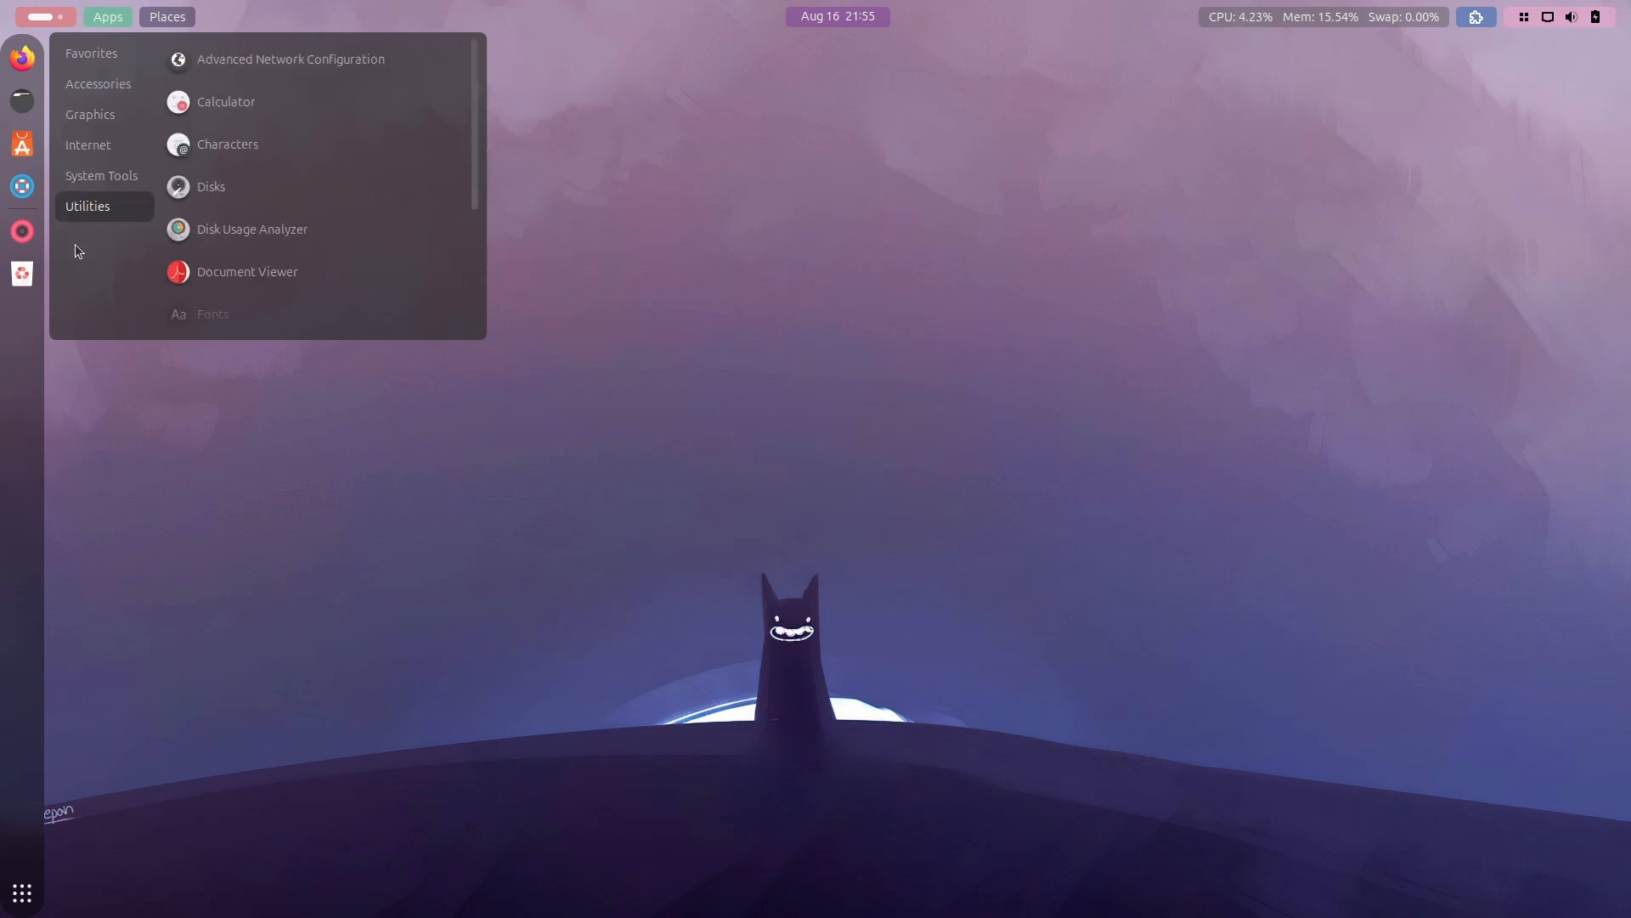
# Step: Open the Downloads folder and start installing the Weather app from org.gnome.Weather.flatpakref
pyautogui.click(167, 18)
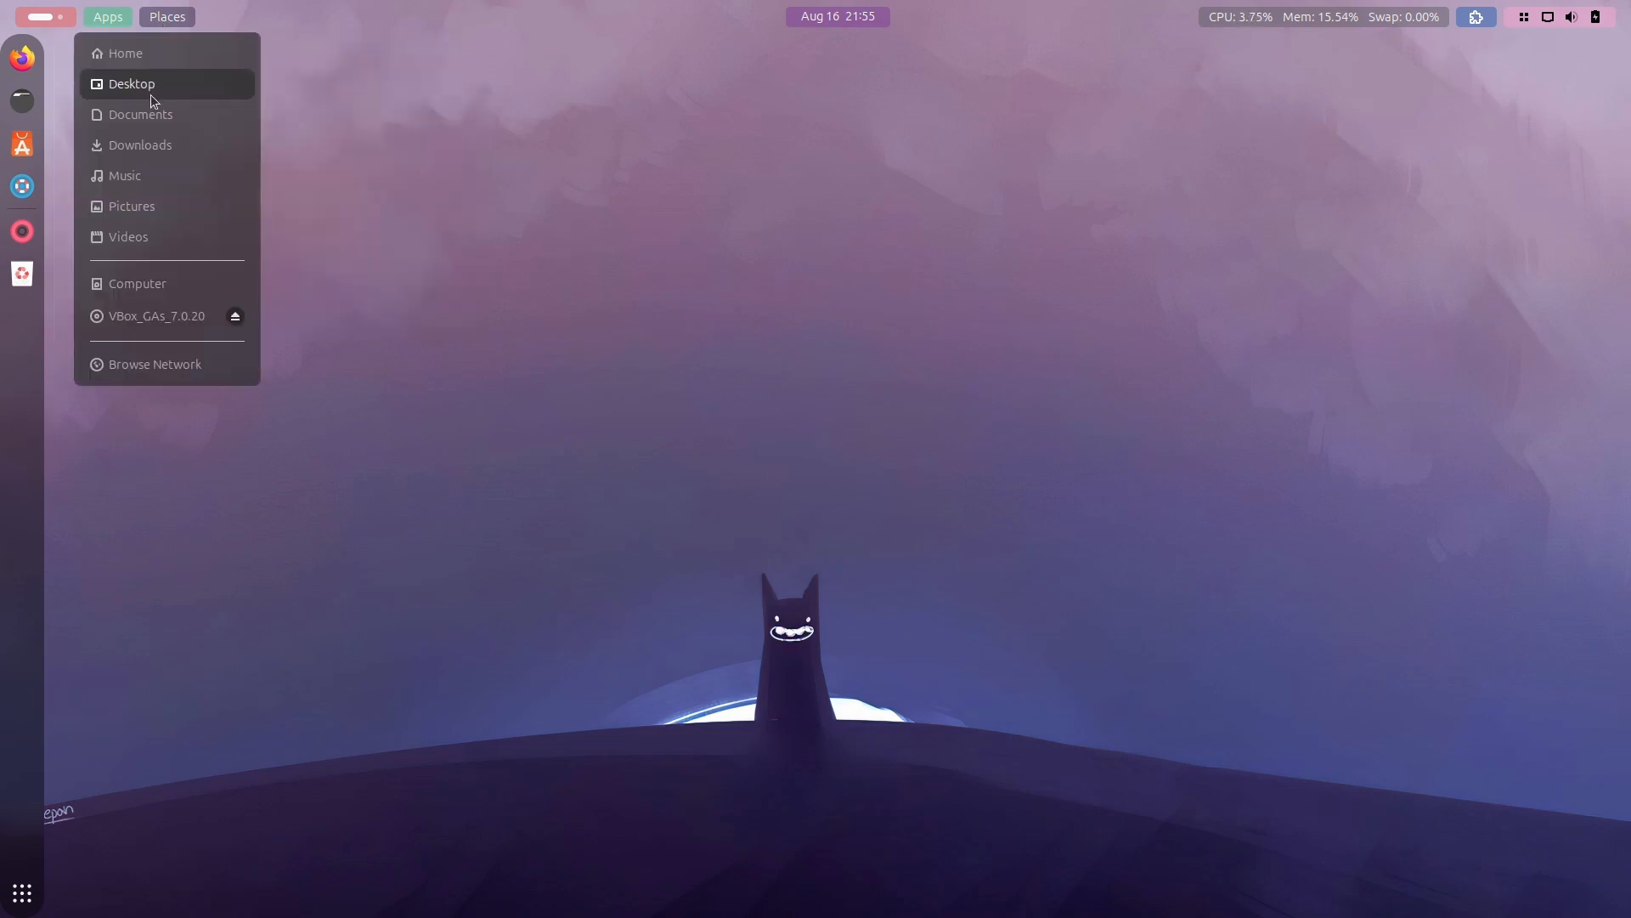
pyautogui.click(156, 148)
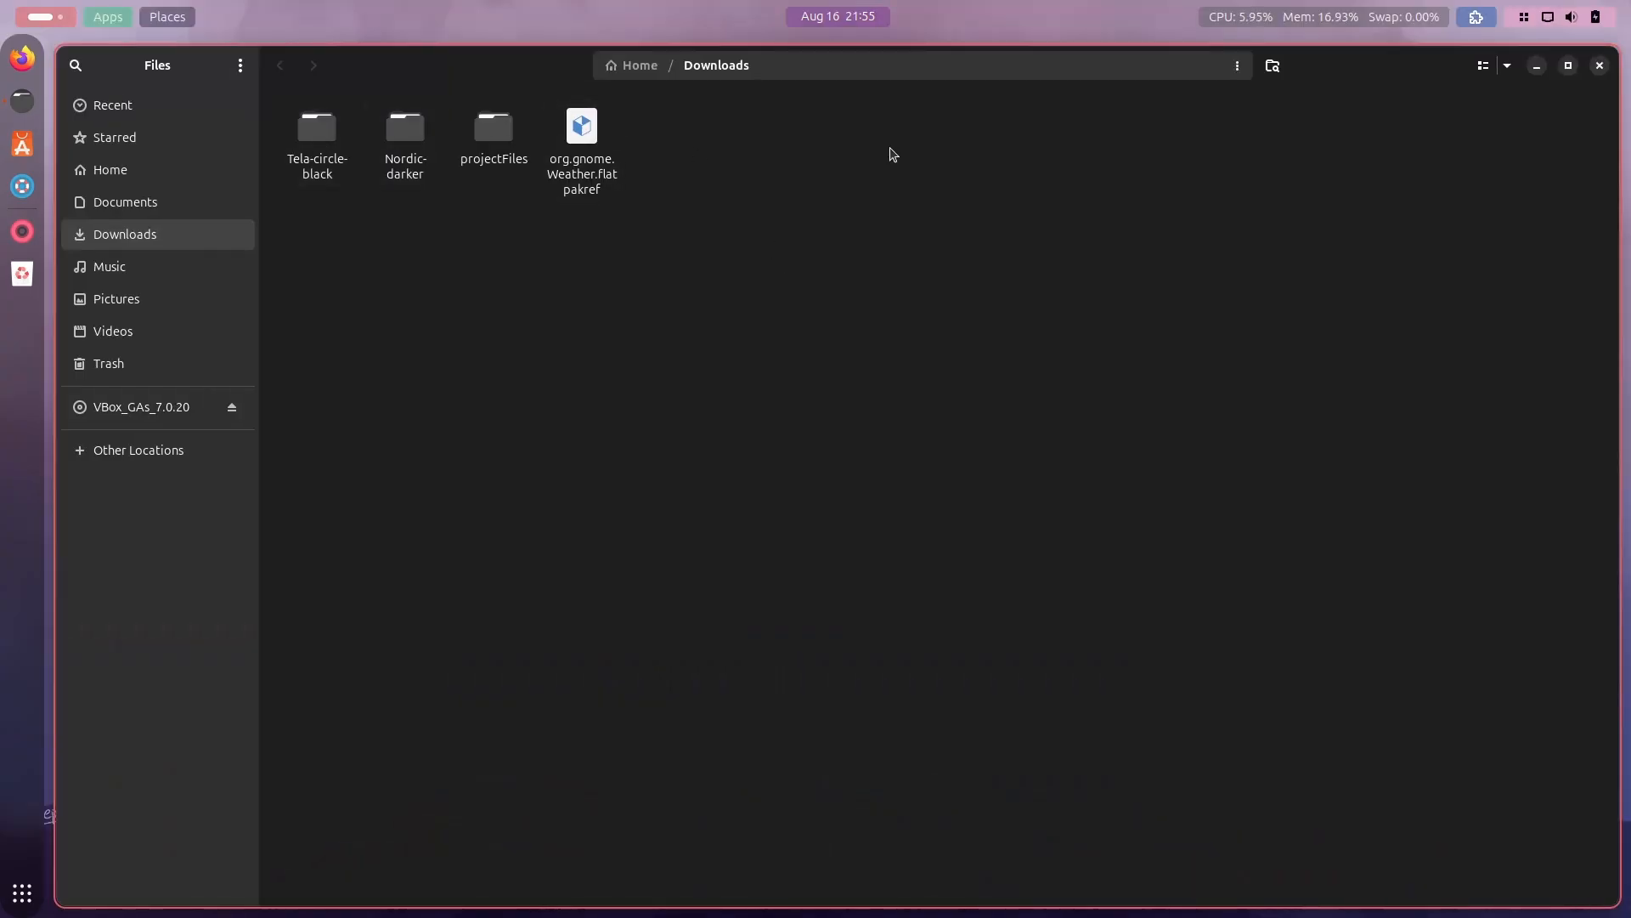
pyautogui.moveTo(666, 131); pyautogui.dragTo(618, 220)
pyautogui.doubleClick(593, 179)
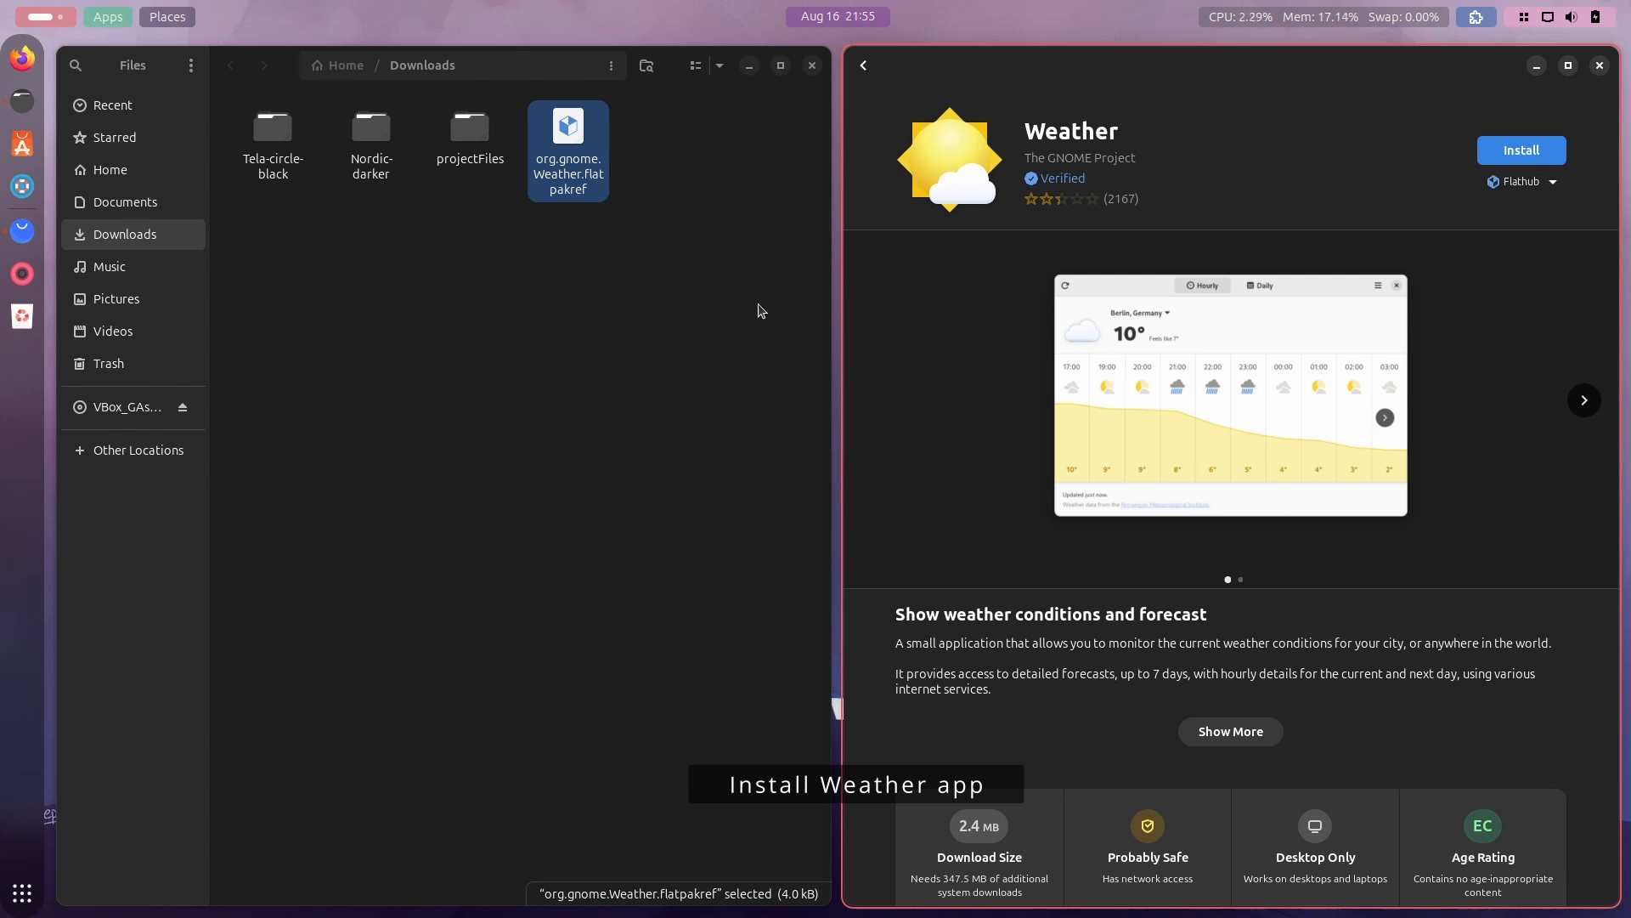
pyautogui.click(1535, 158)
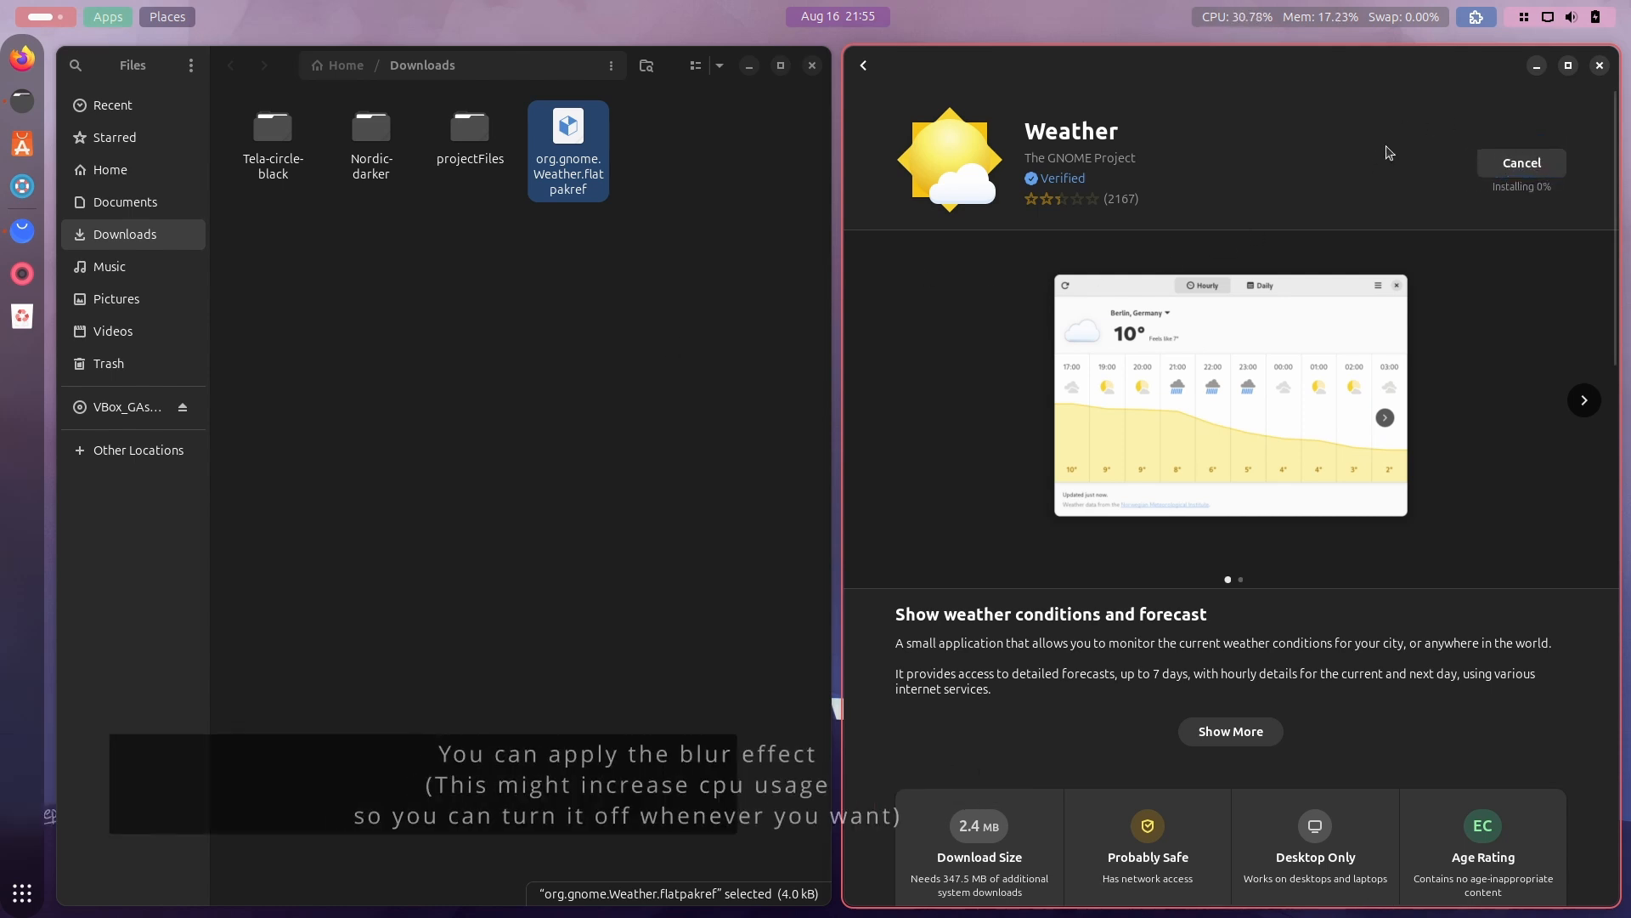
# Step: Open a terminal window, then disable Opaque focused window in Blur my Shell's Applications settings and close them
pyautogui.hotkey('ctrl', 'alt', 't')
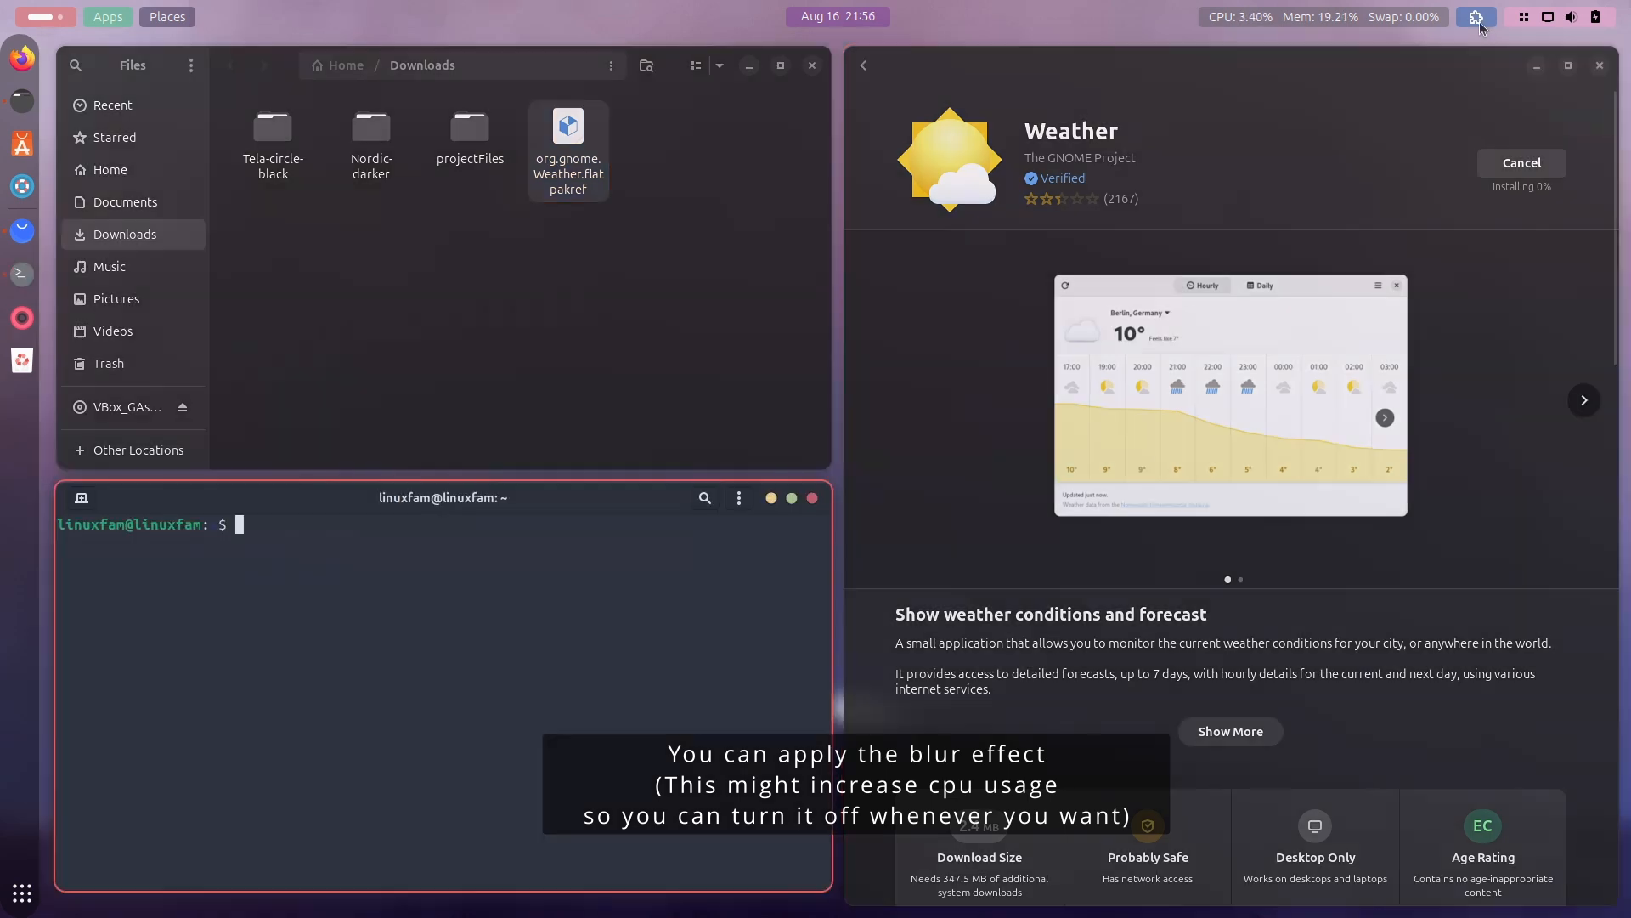
pyautogui.click(1477, 17)
pyautogui.click(1577, 85)
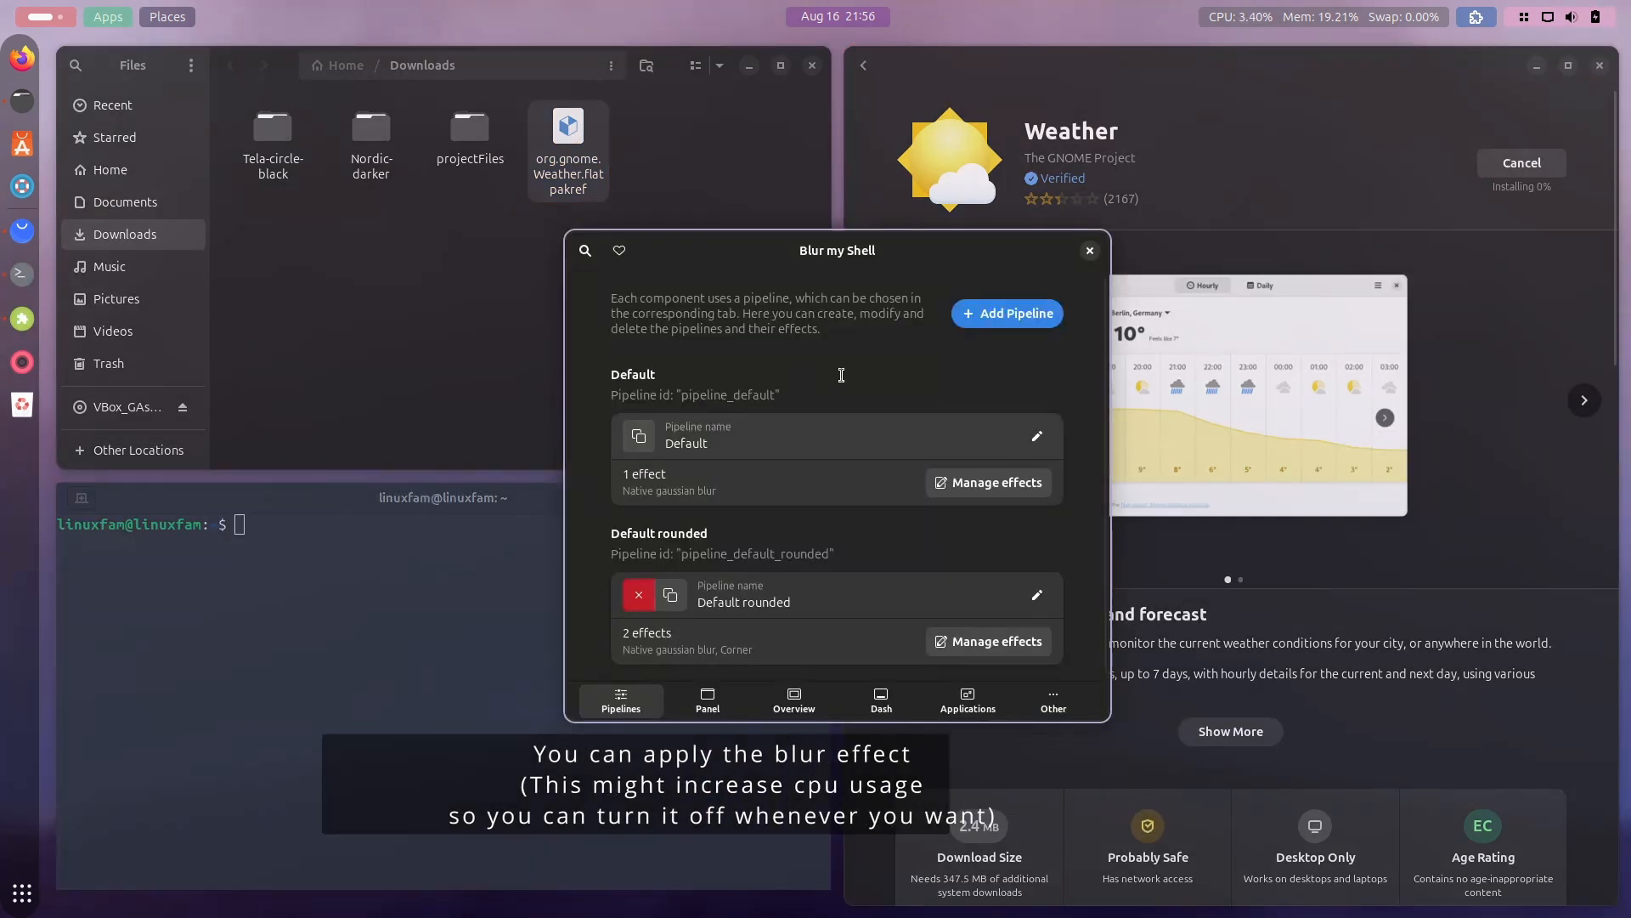
pyautogui.click(975, 702)
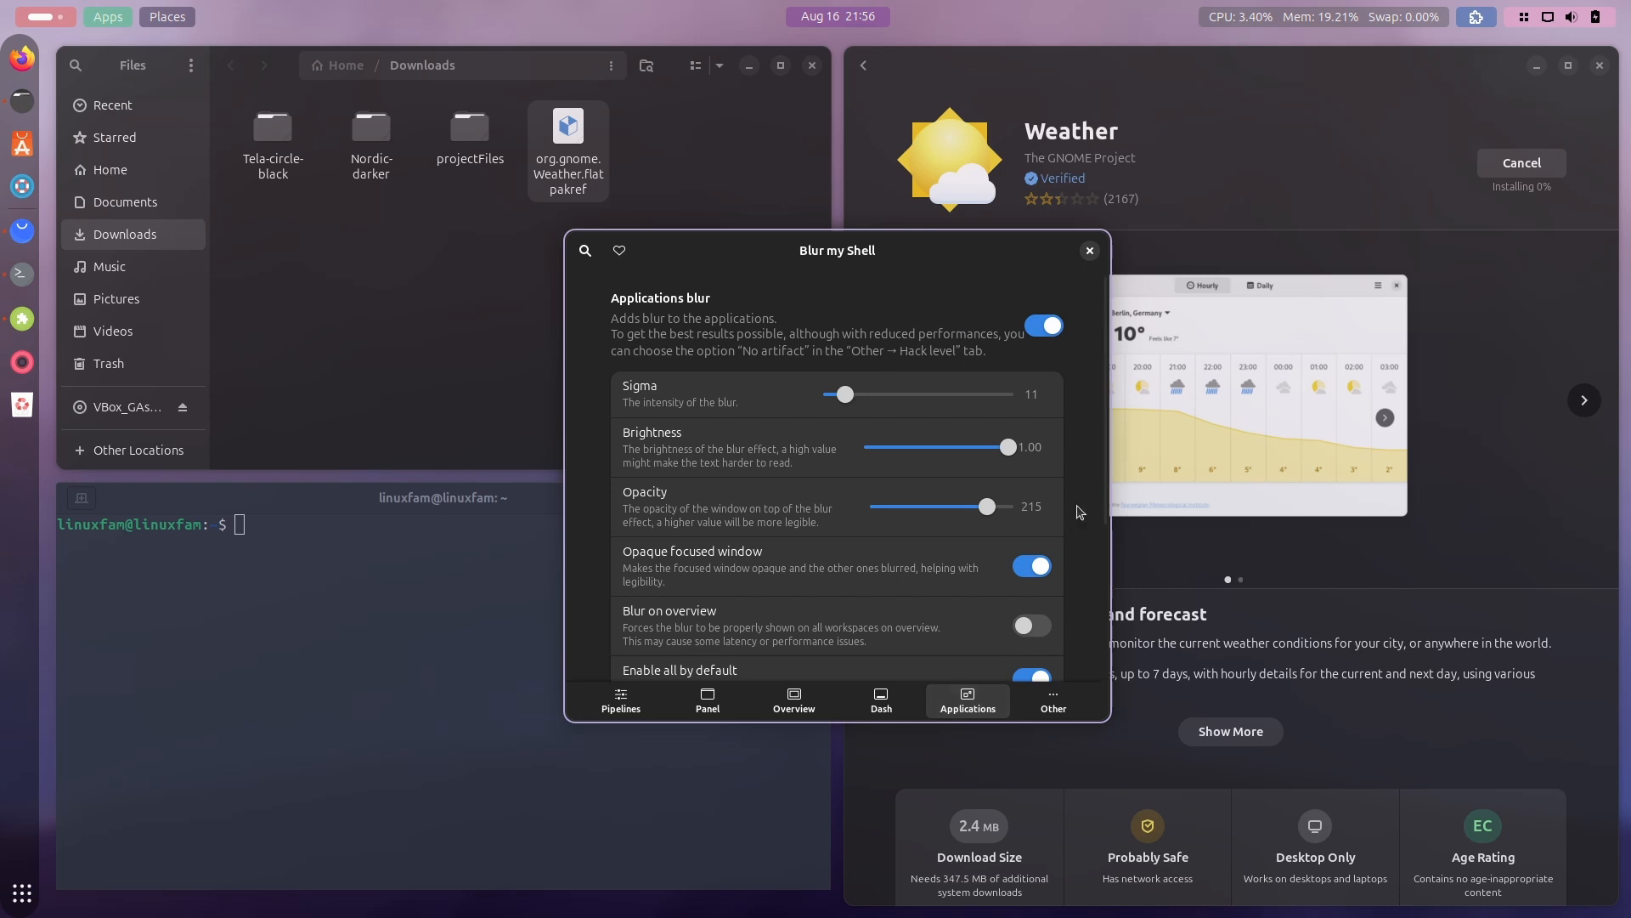
pyautogui.scroll(-4, 1082, 510)
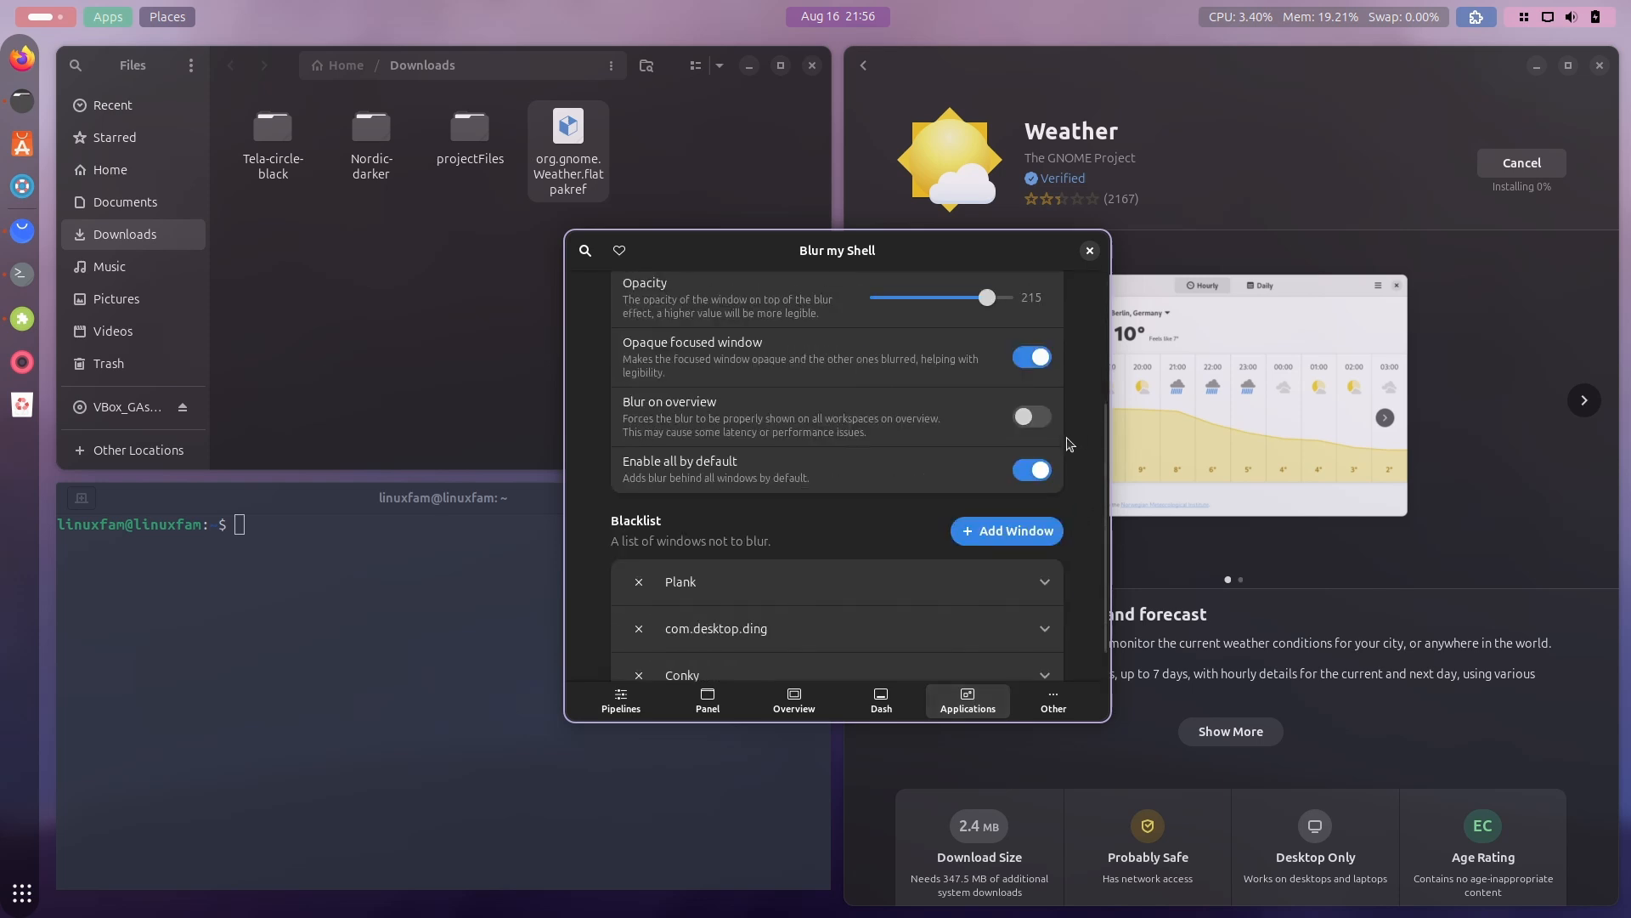
pyautogui.click(1033, 359)
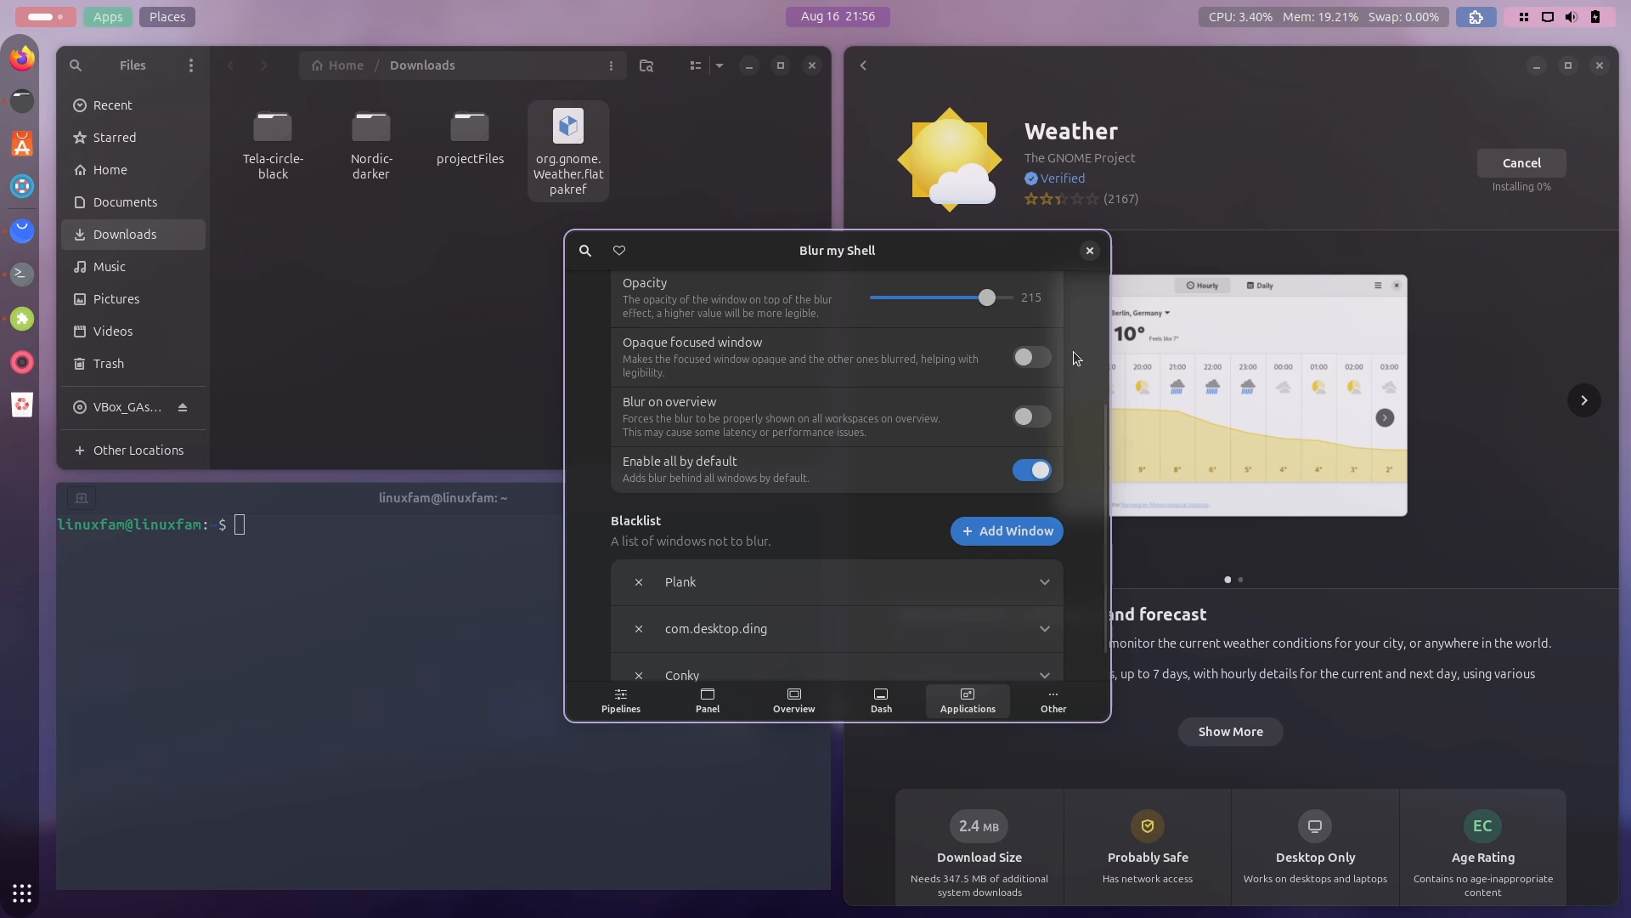
pyautogui.click(1090, 252)
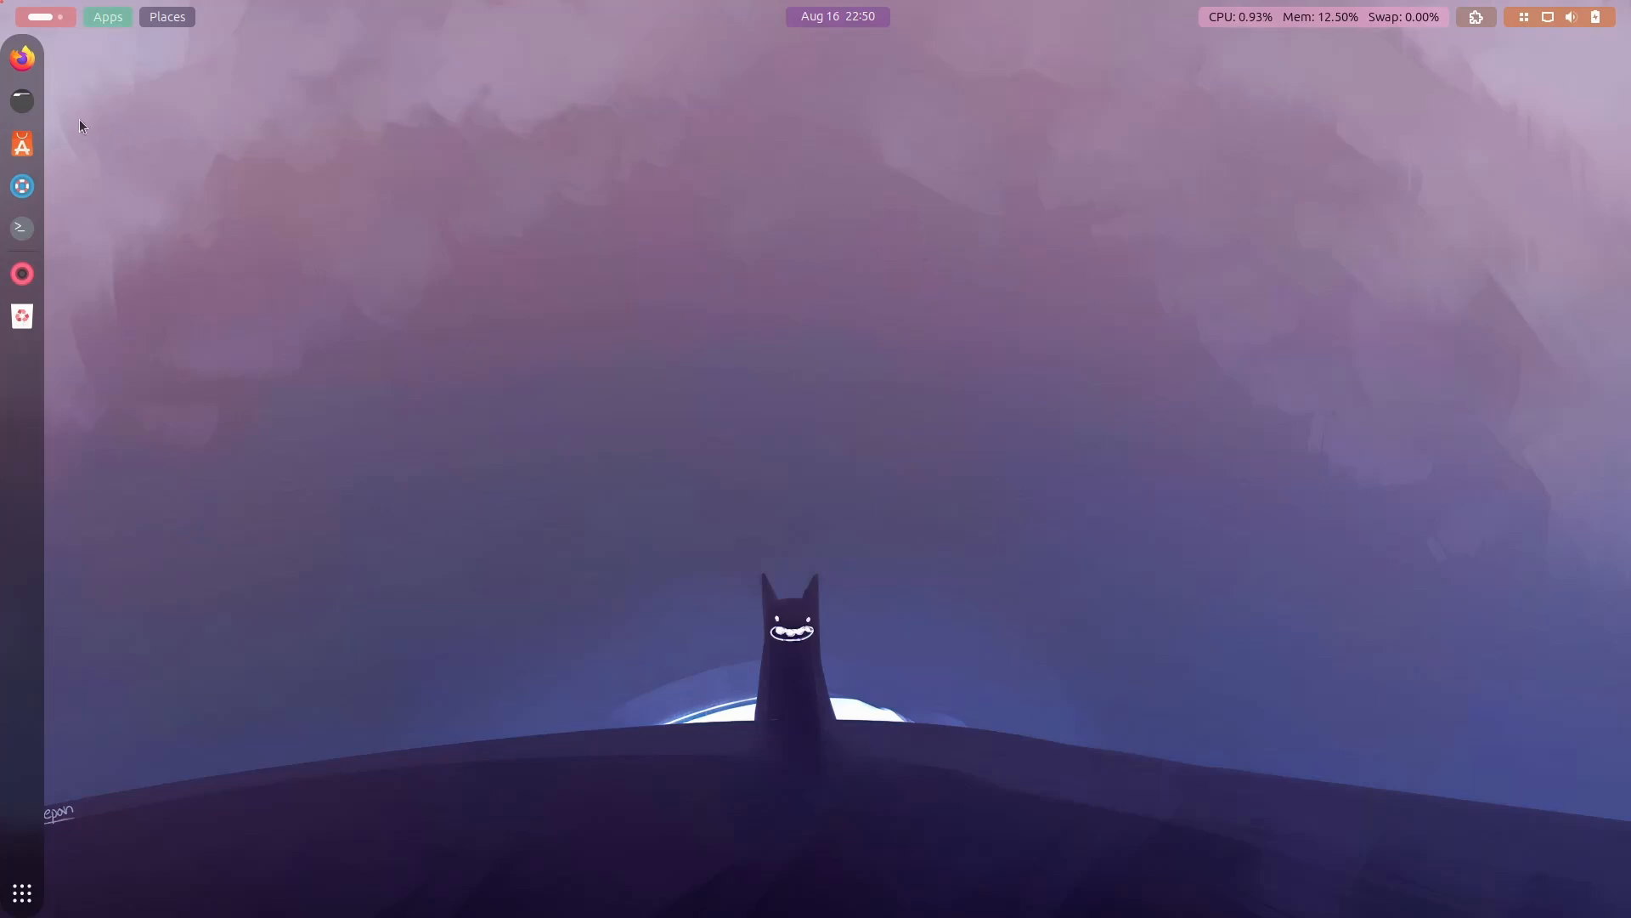
# Step: Search the installed applications for "weath" and open the Weather app
pyautogui.click(29, 899)
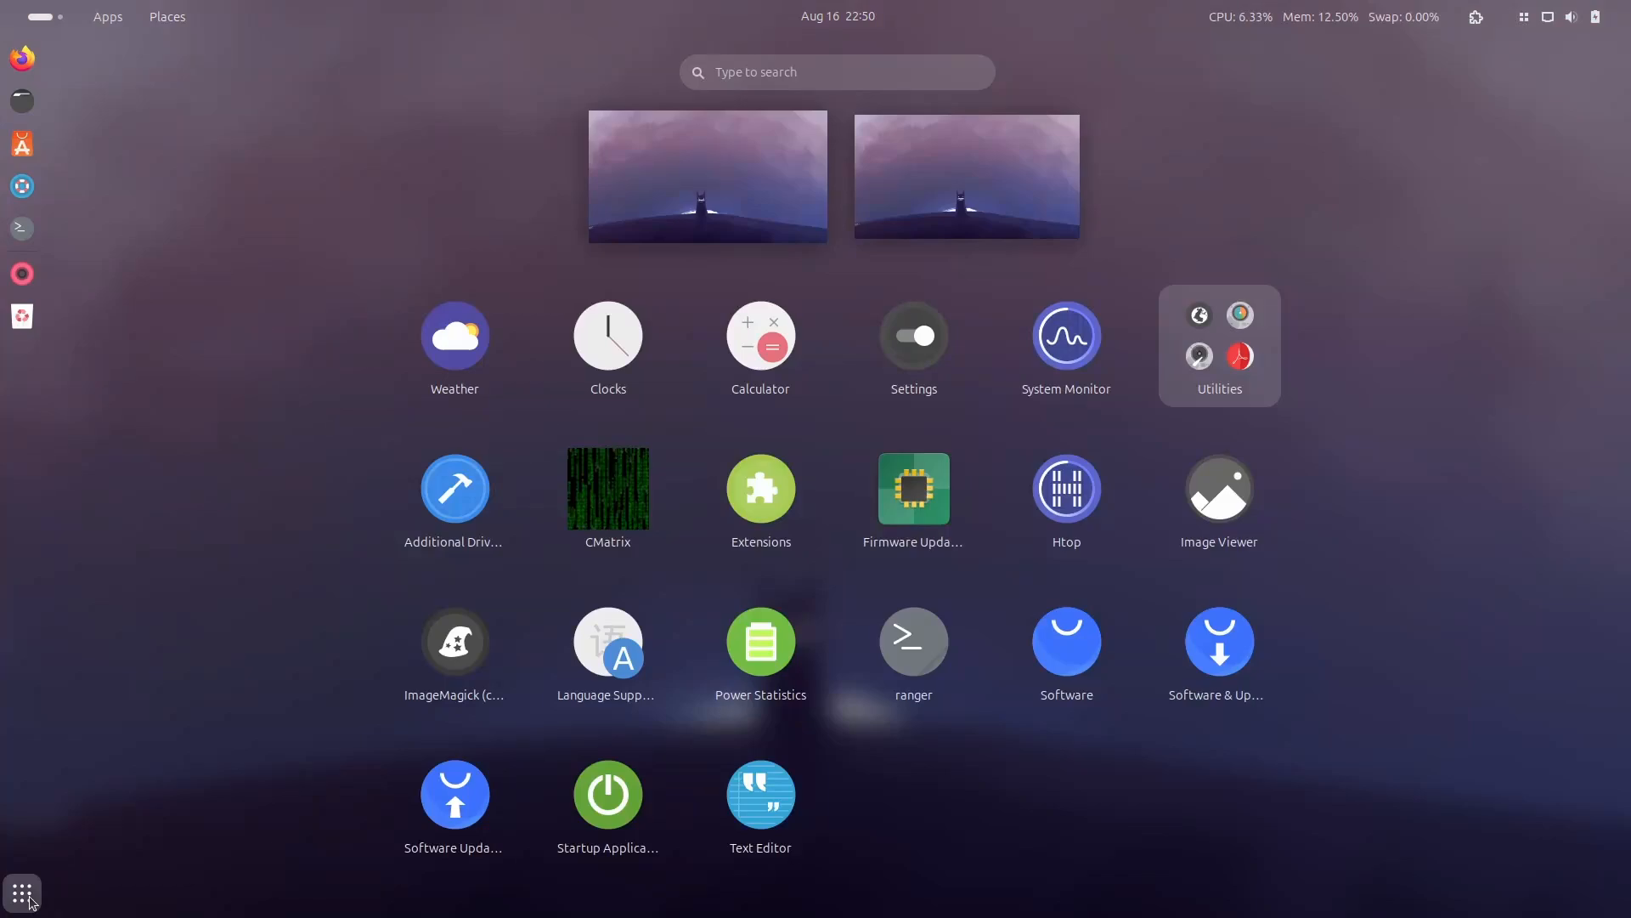
pyautogui.write('weath')
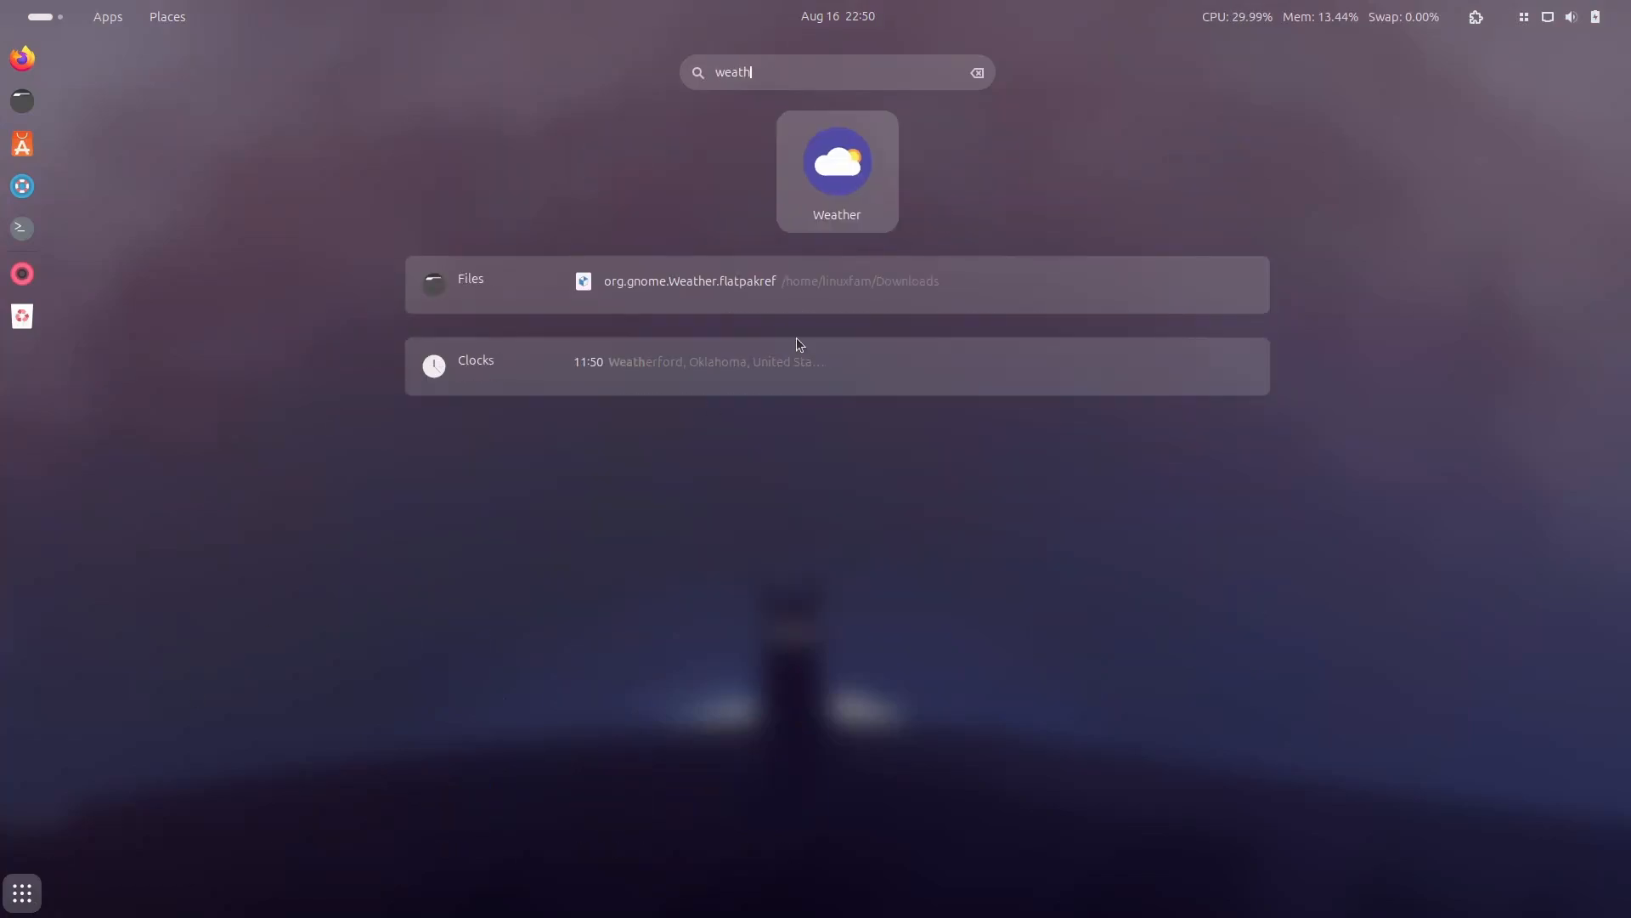
pyautogui.click(855, 178)
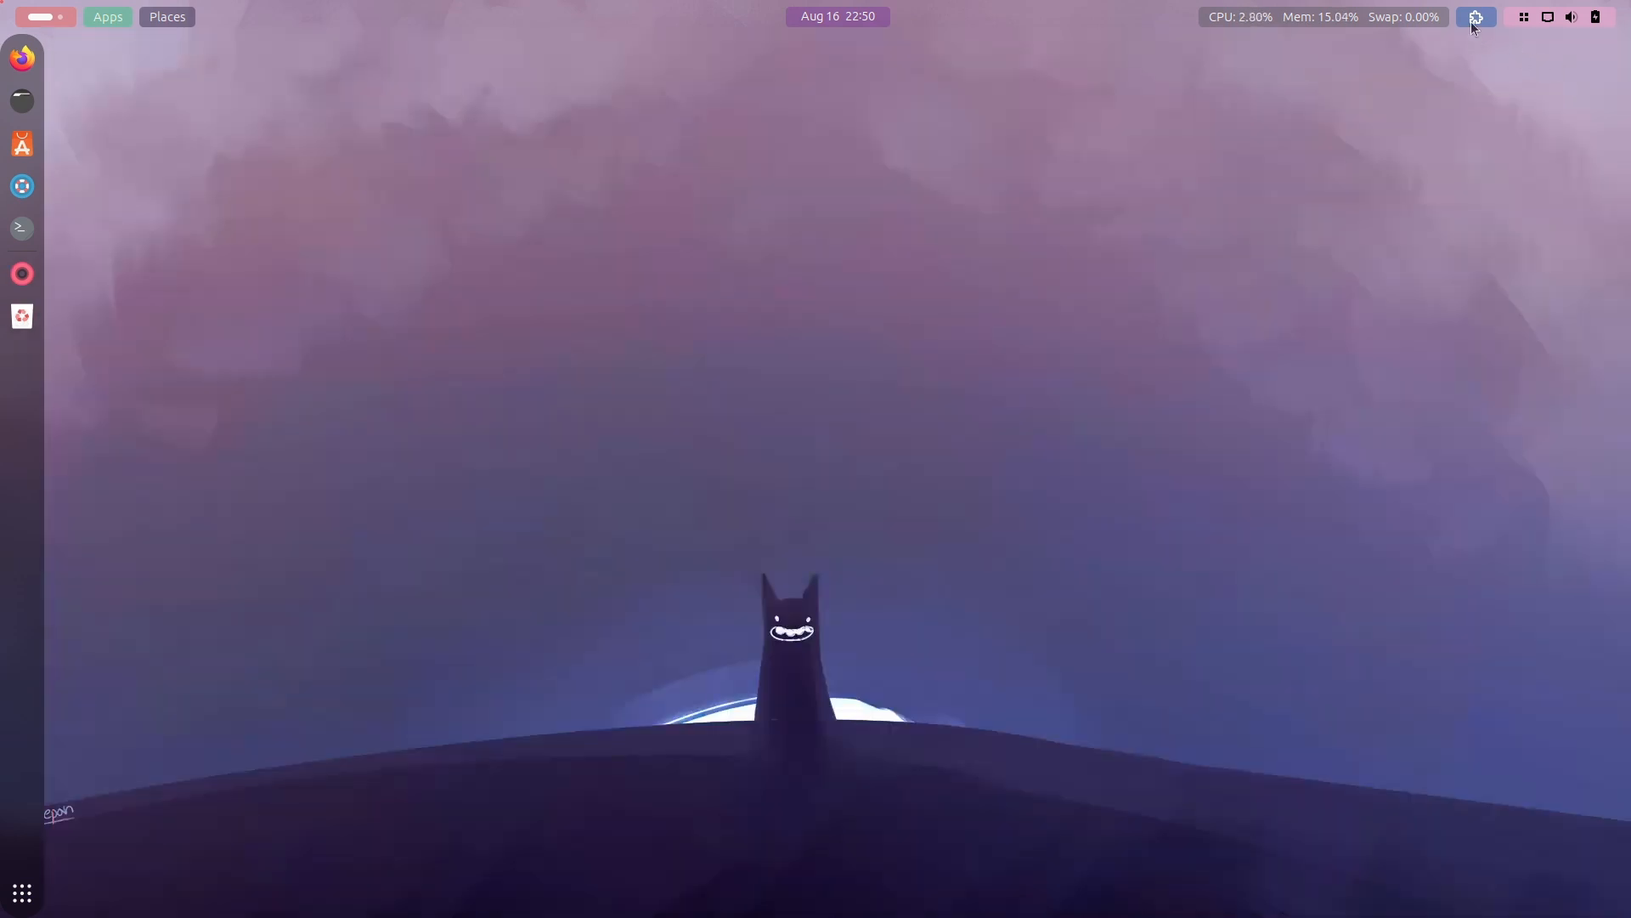
# Step: Enable the Weather or Not extension and open the Weather app again by searching for "wea"
pyautogui.click(1475, 20)
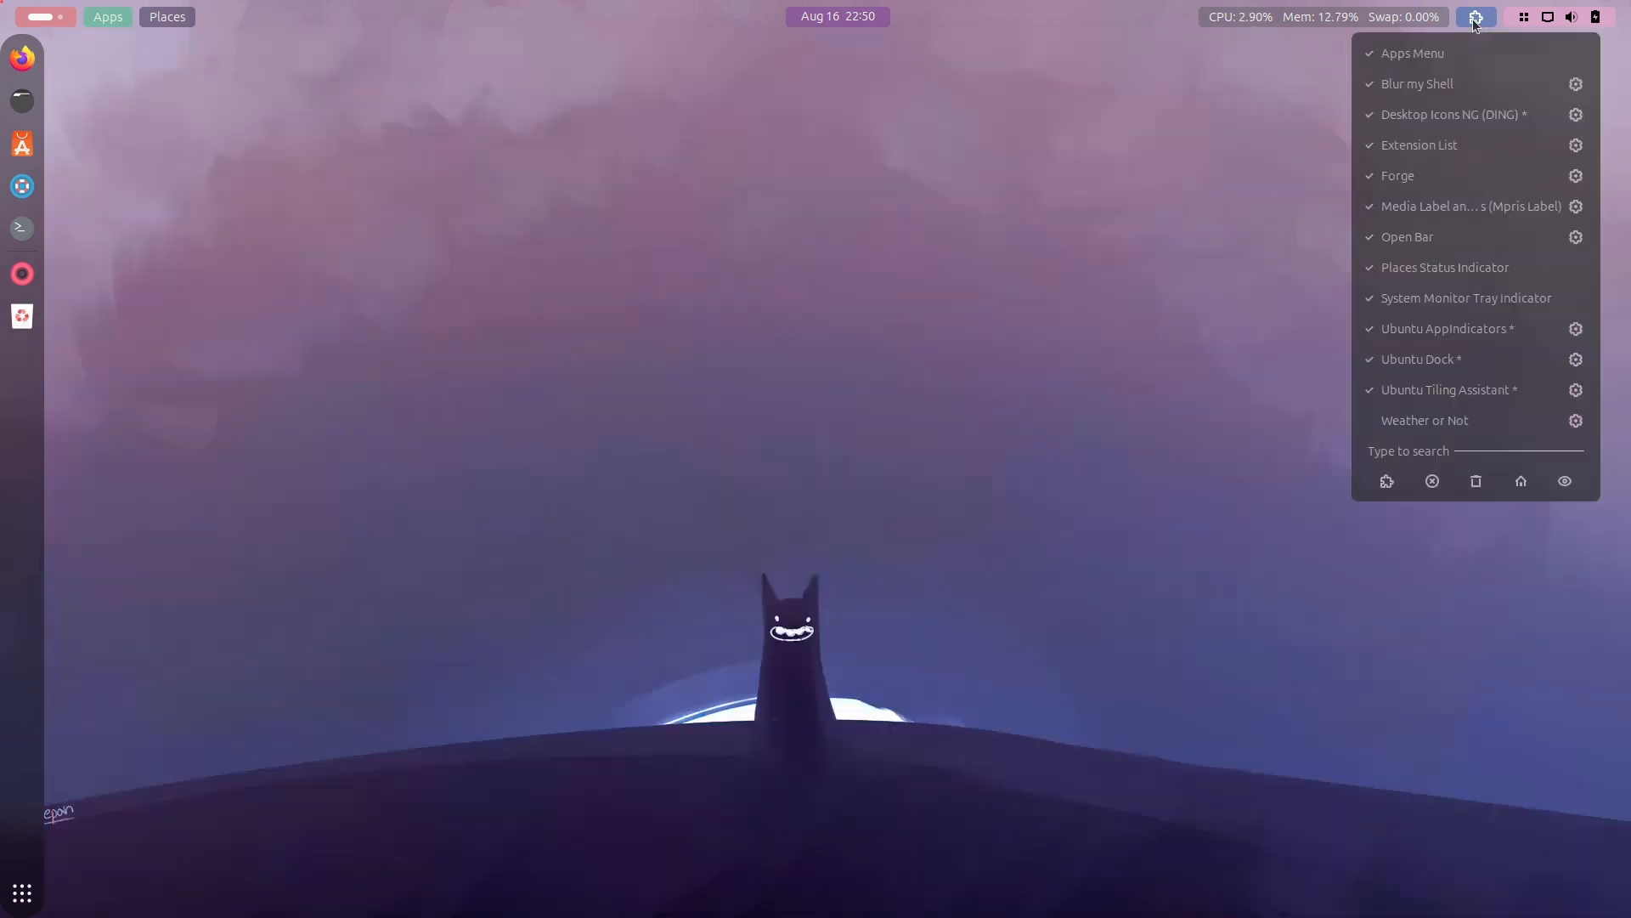
pyautogui.click(1460, 422)
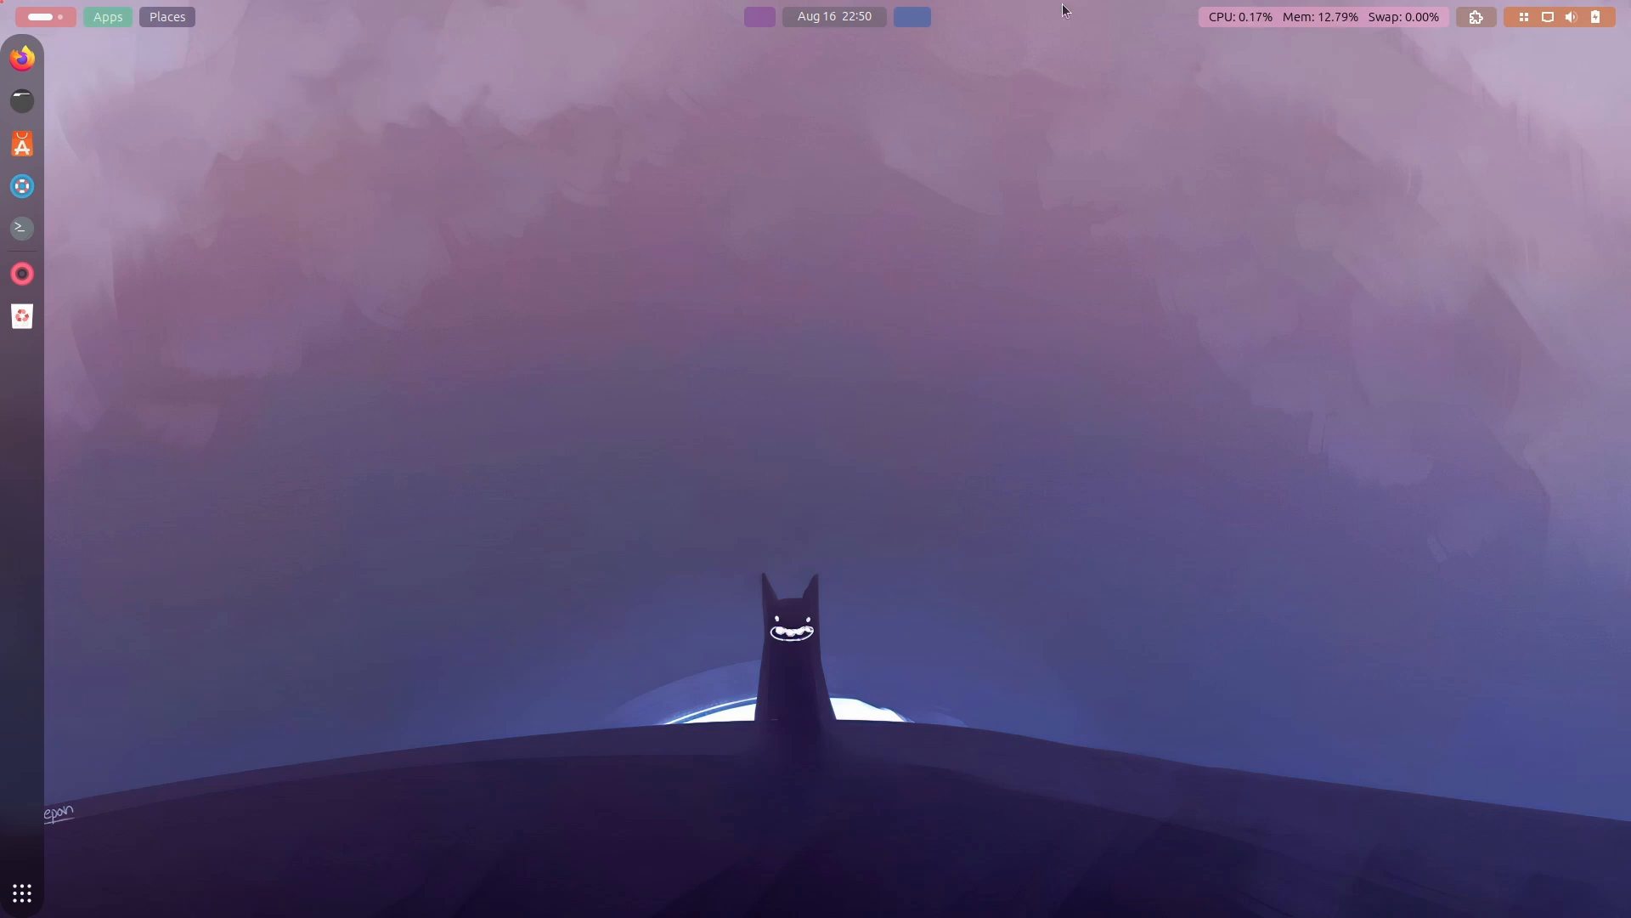
pyautogui.click(23, 894)
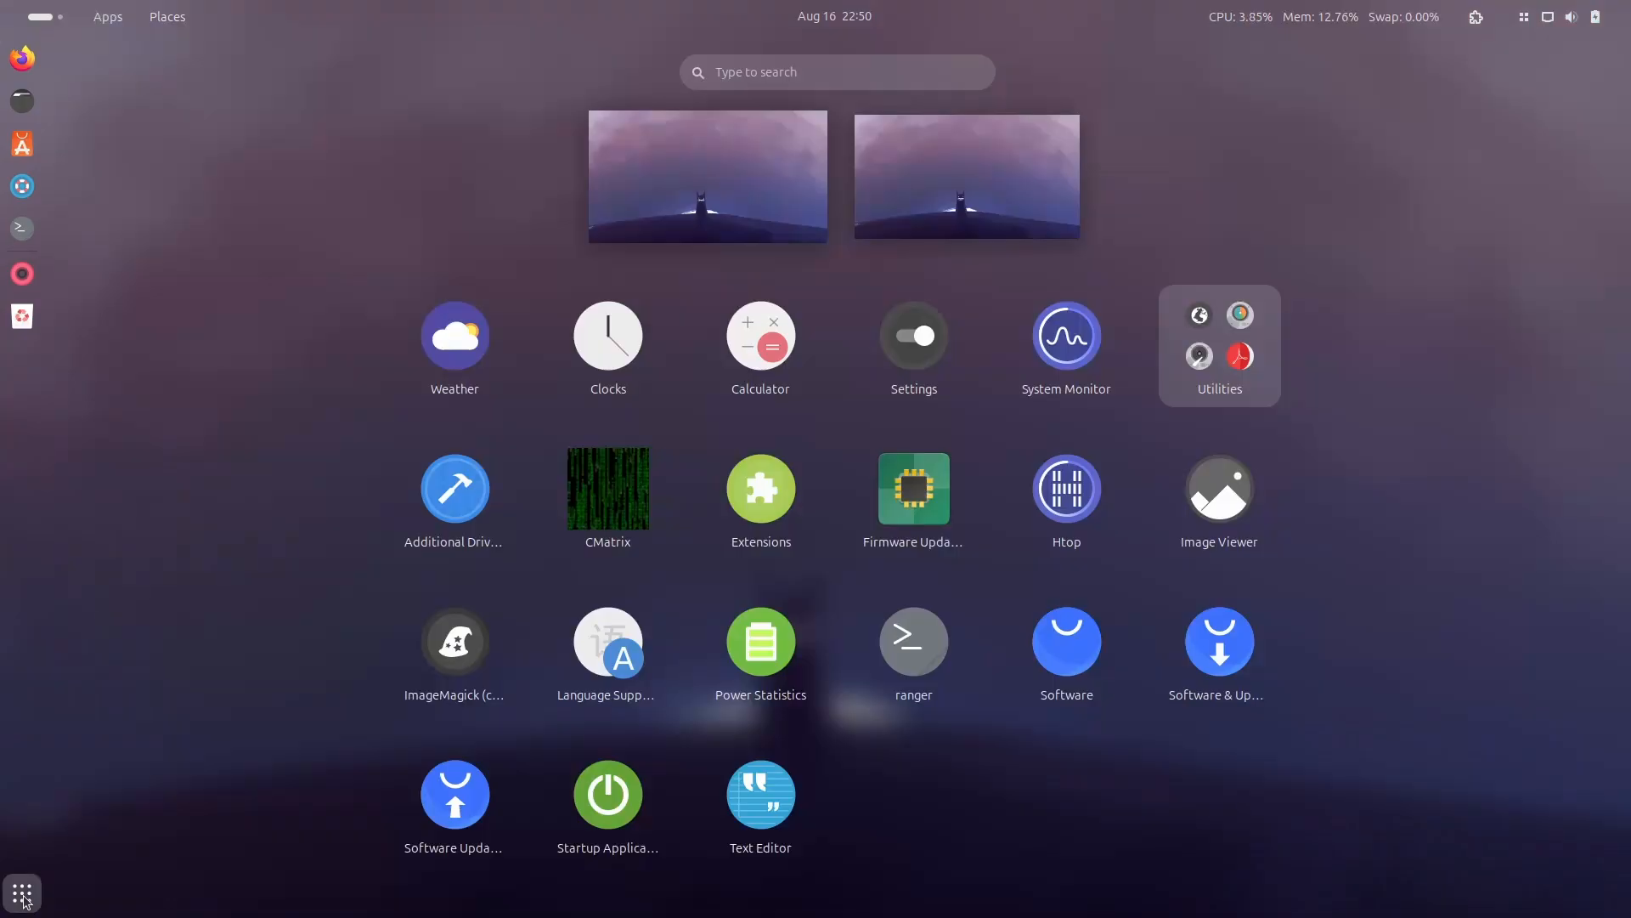
pyautogui.write('wea')
pyautogui.click(743, 170)
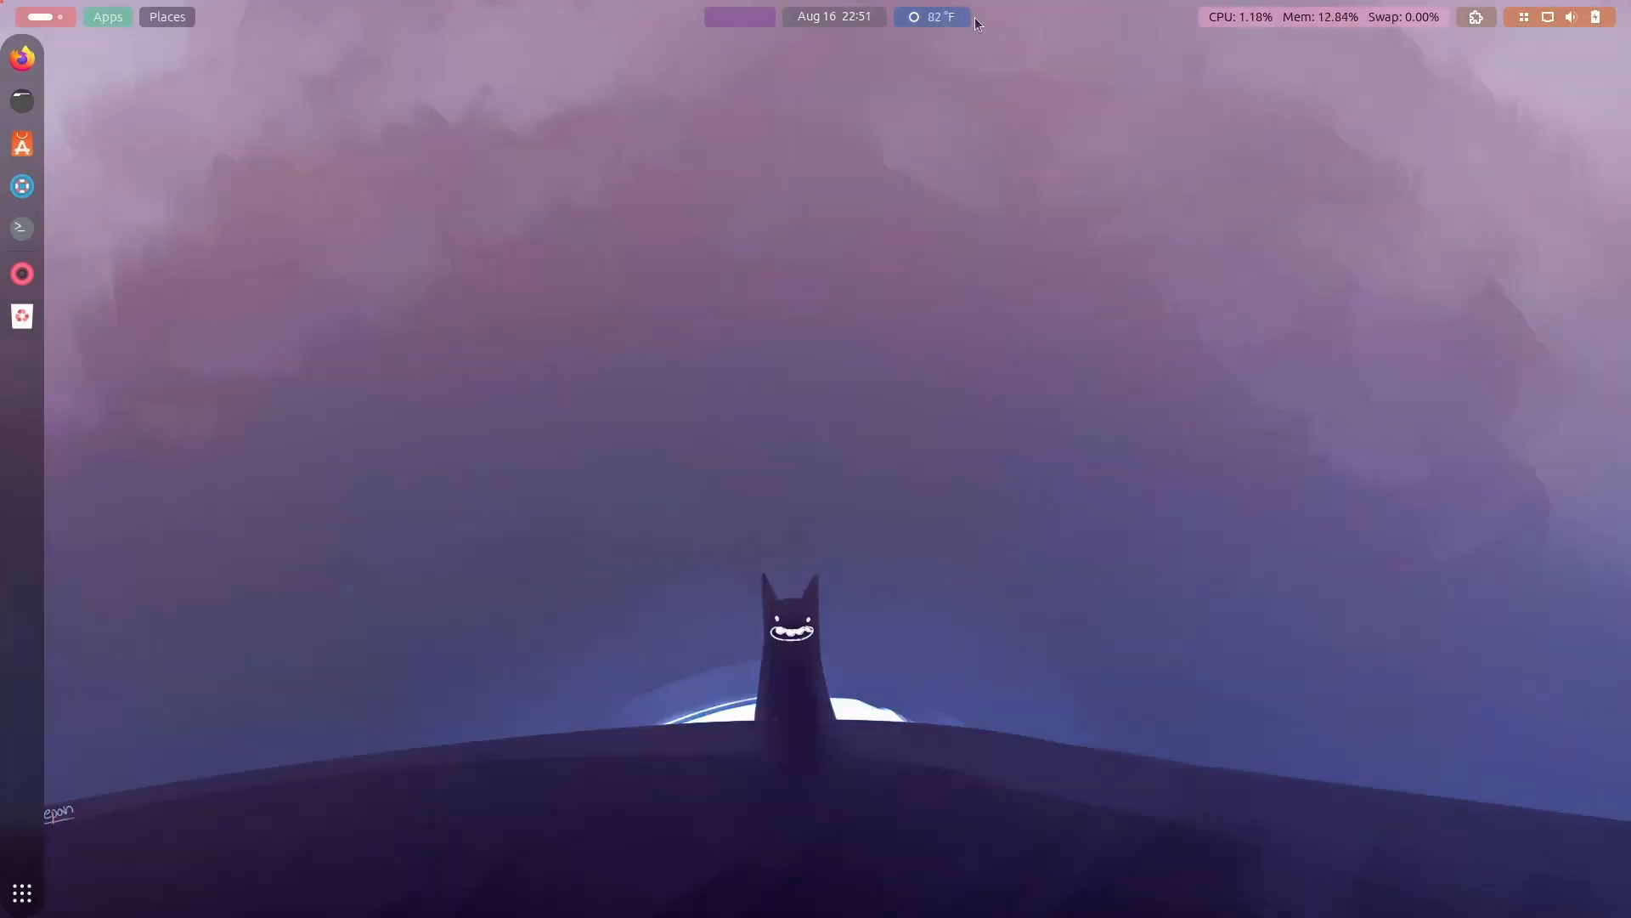
# Step: Examine the calendar four months ahead, the list of places and the application categories on the customized desktop
pyautogui.click(853, 24)
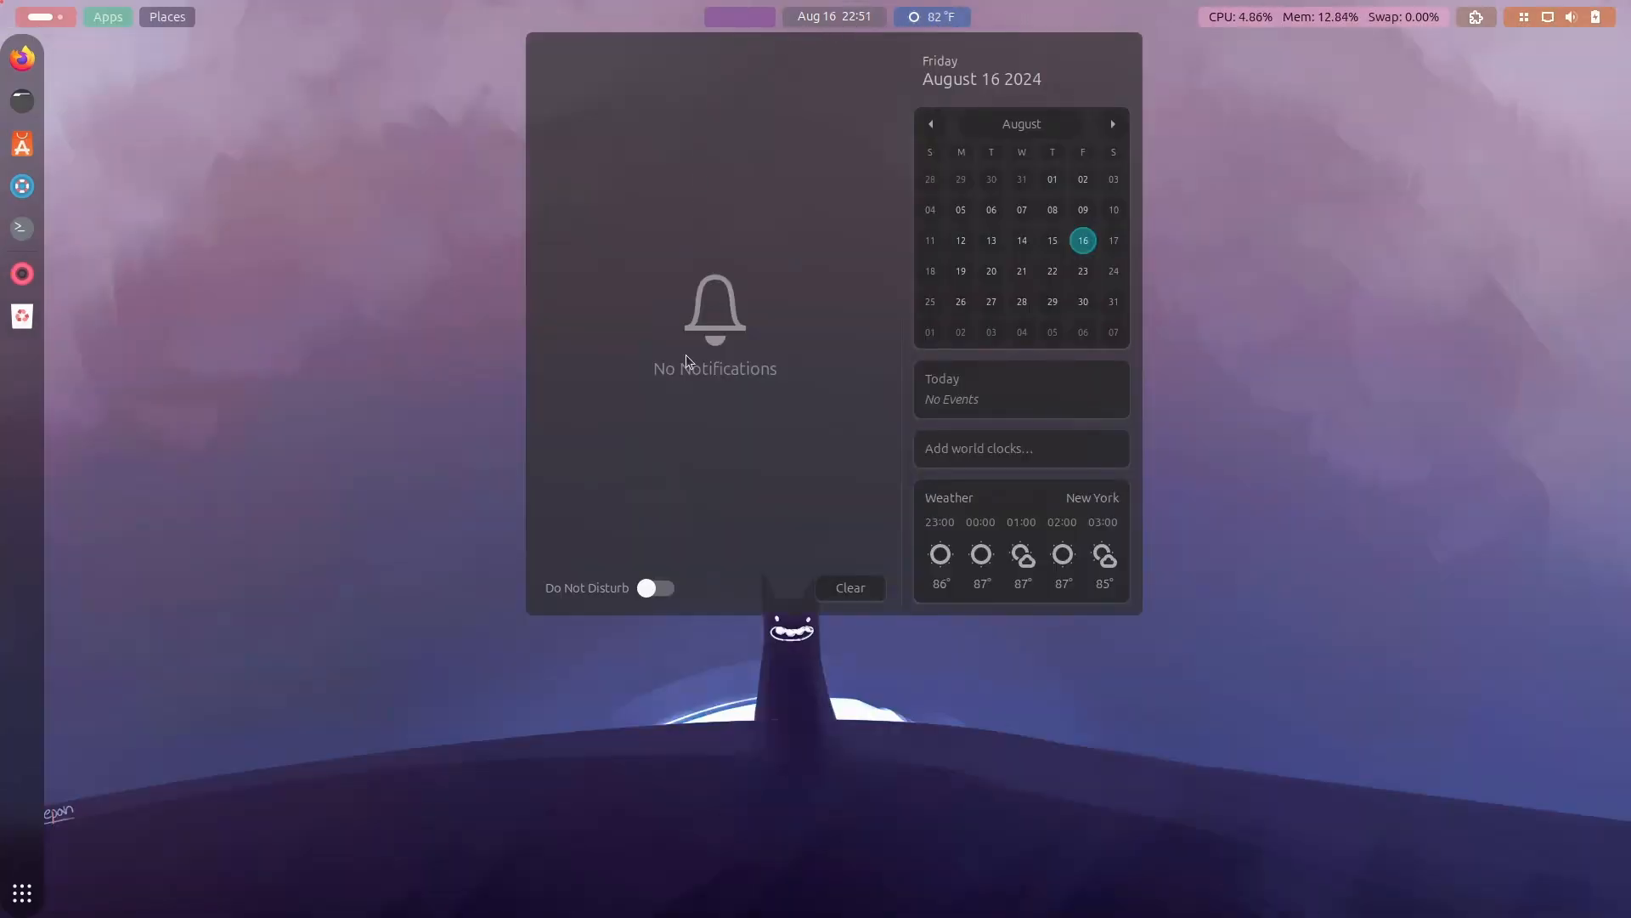
pyautogui.click(1112, 124)
pyautogui.click(1113, 124)
pyautogui.click(1112, 124)
pyautogui.click(1112, 124)
pyautogui.click(1374, 134)
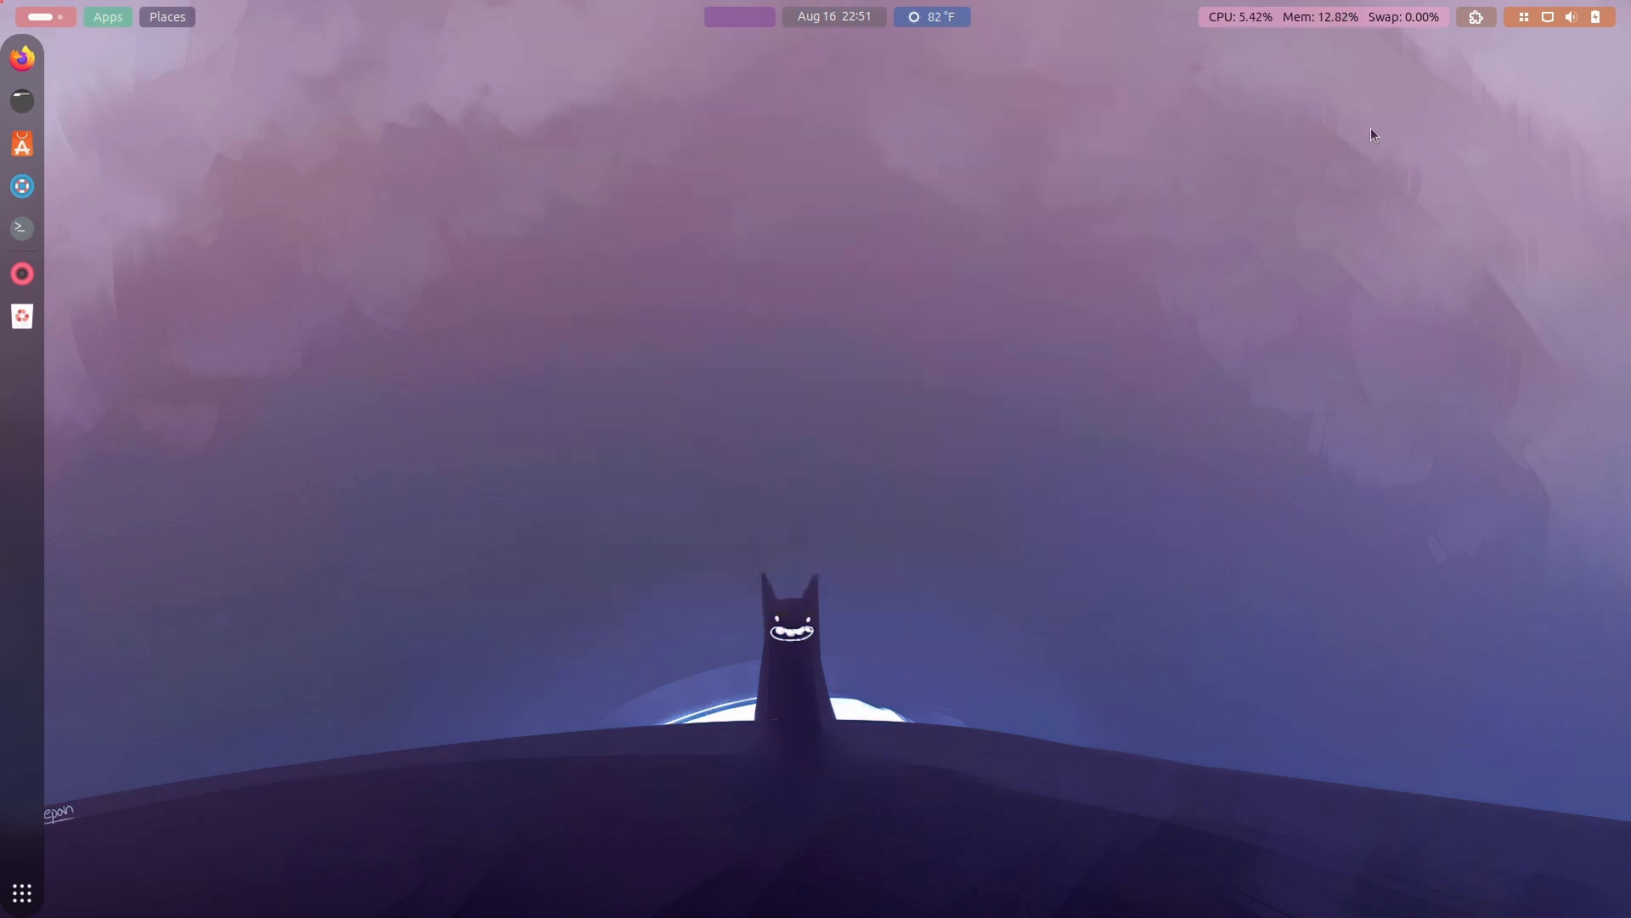
pyautogui.click(178, 23)
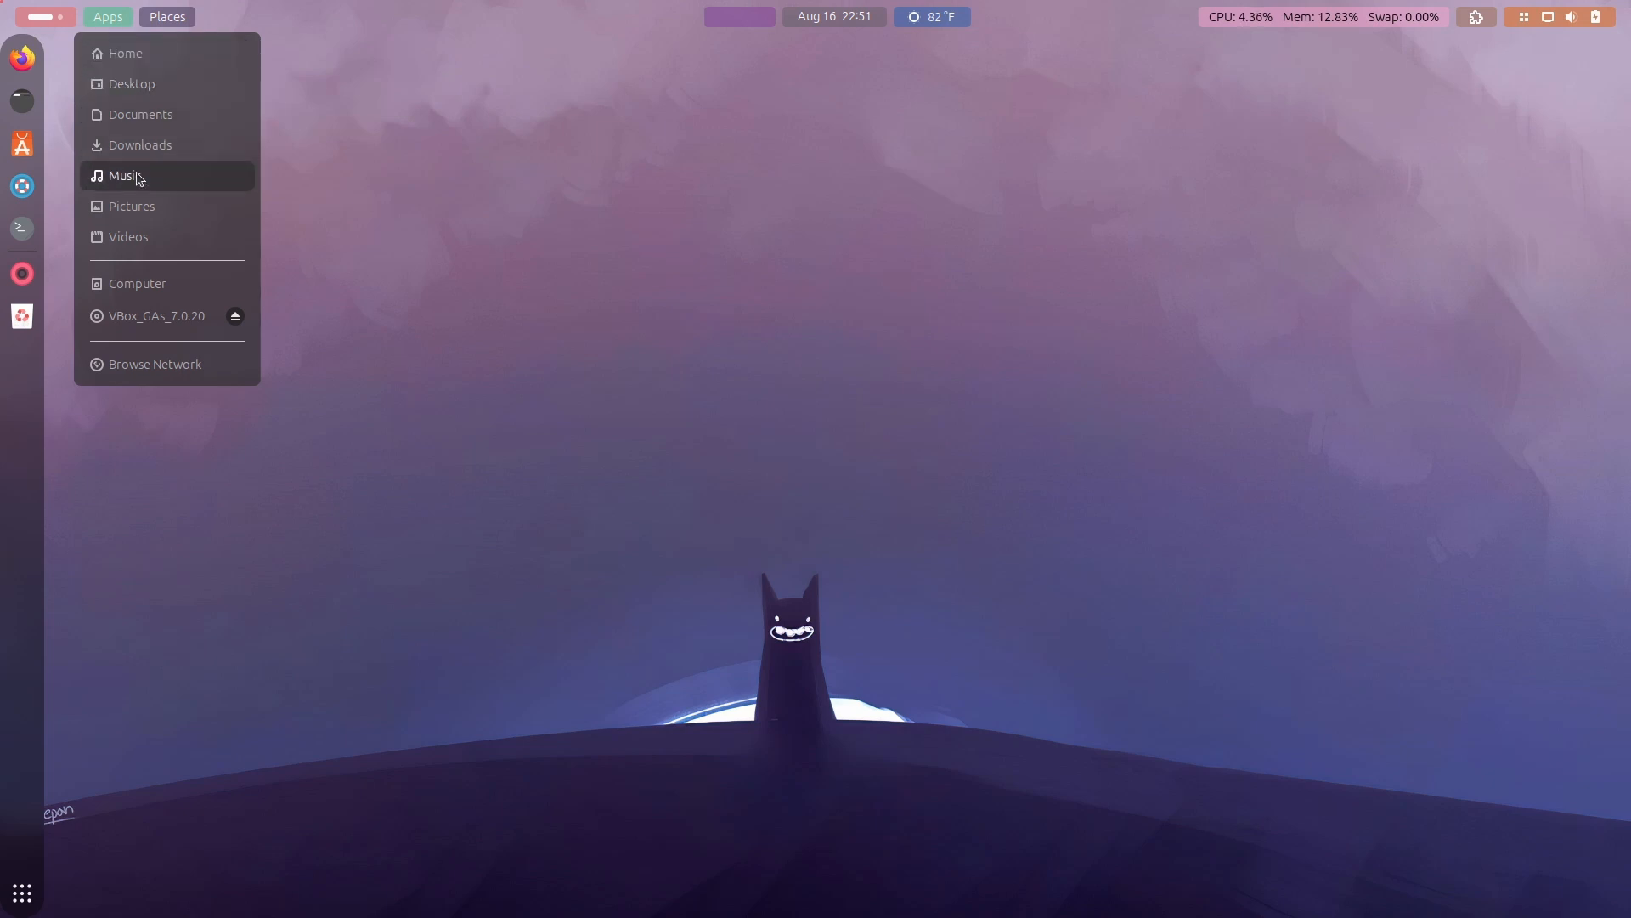
pyautogui.click(371, 299)
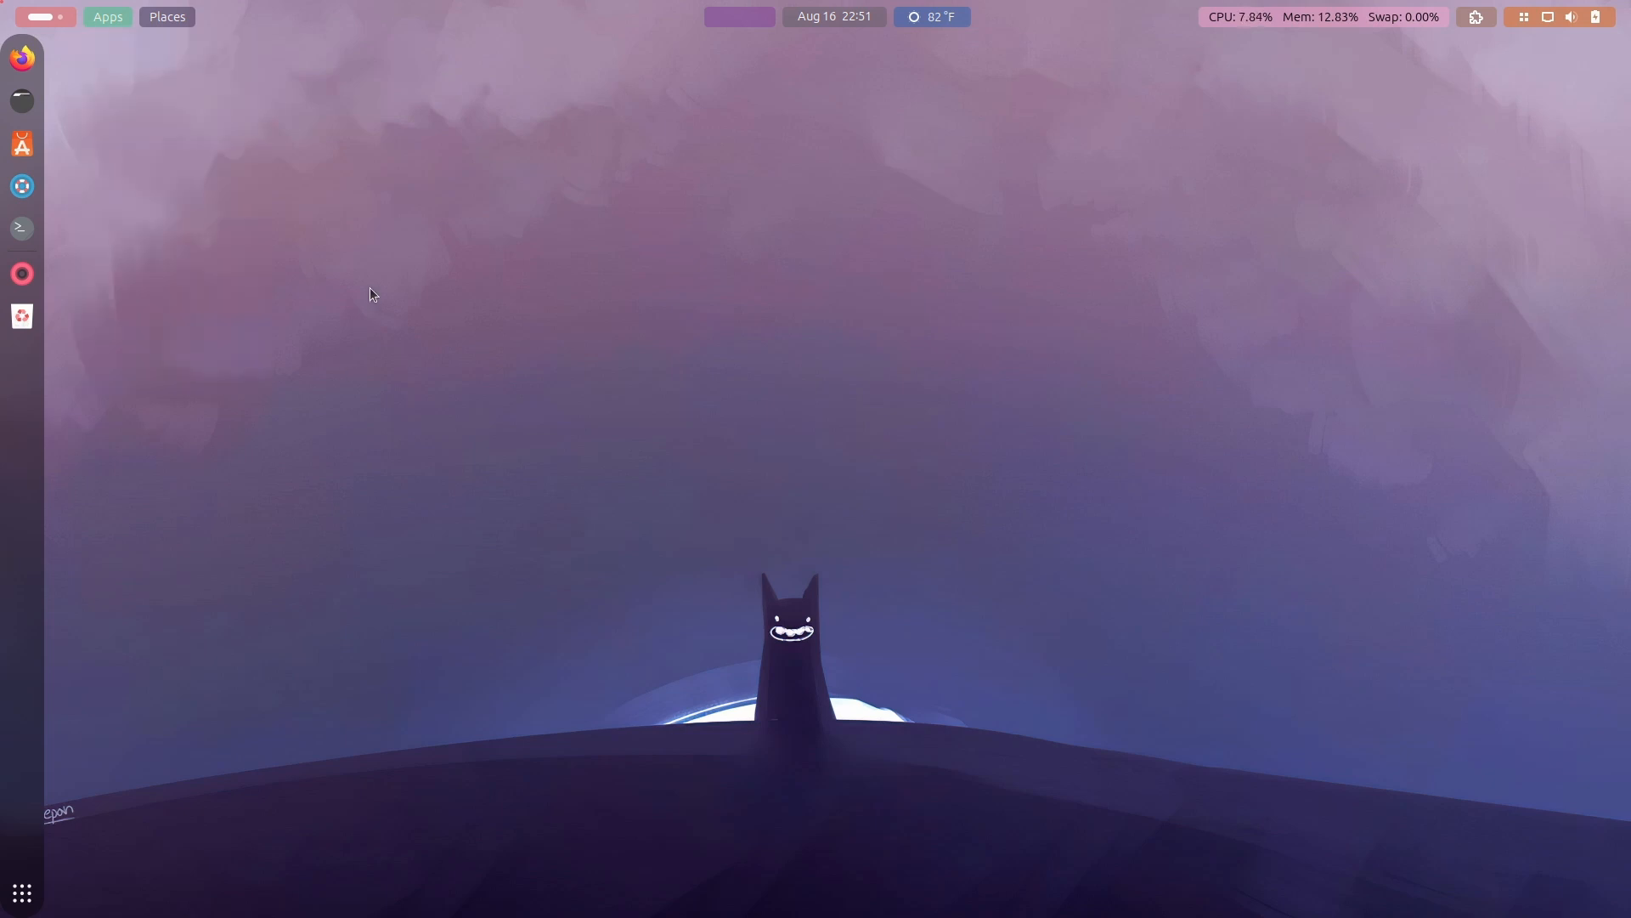
pyautogui.click(109, 11)
pyautogui.moveTo(105, 110)
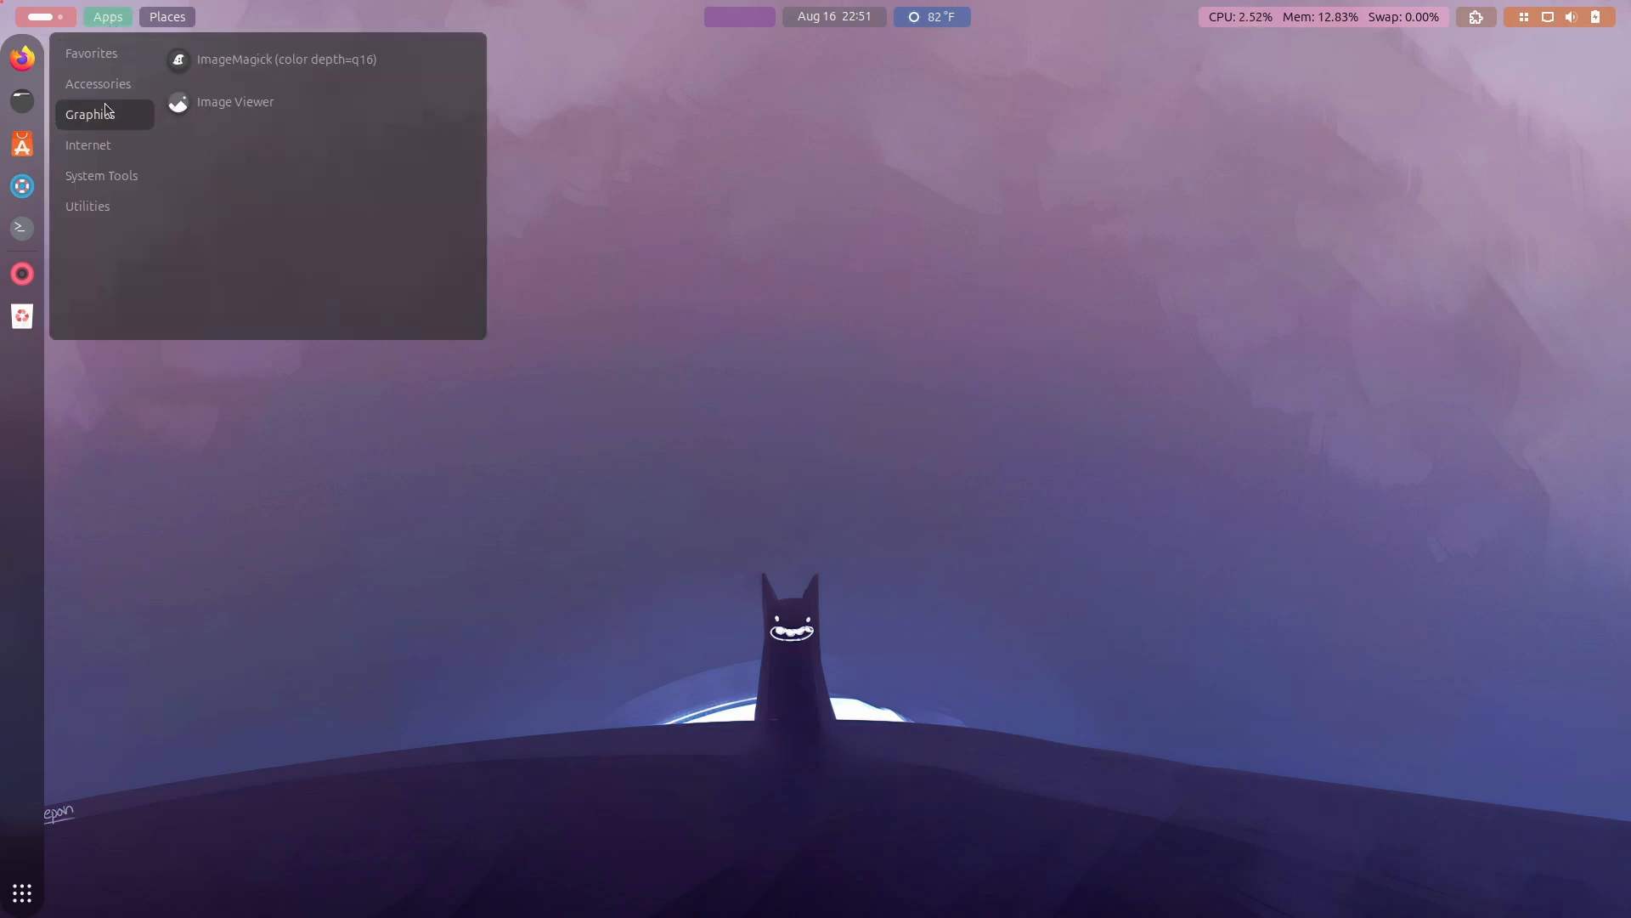
pyautogui.click(154, 422)
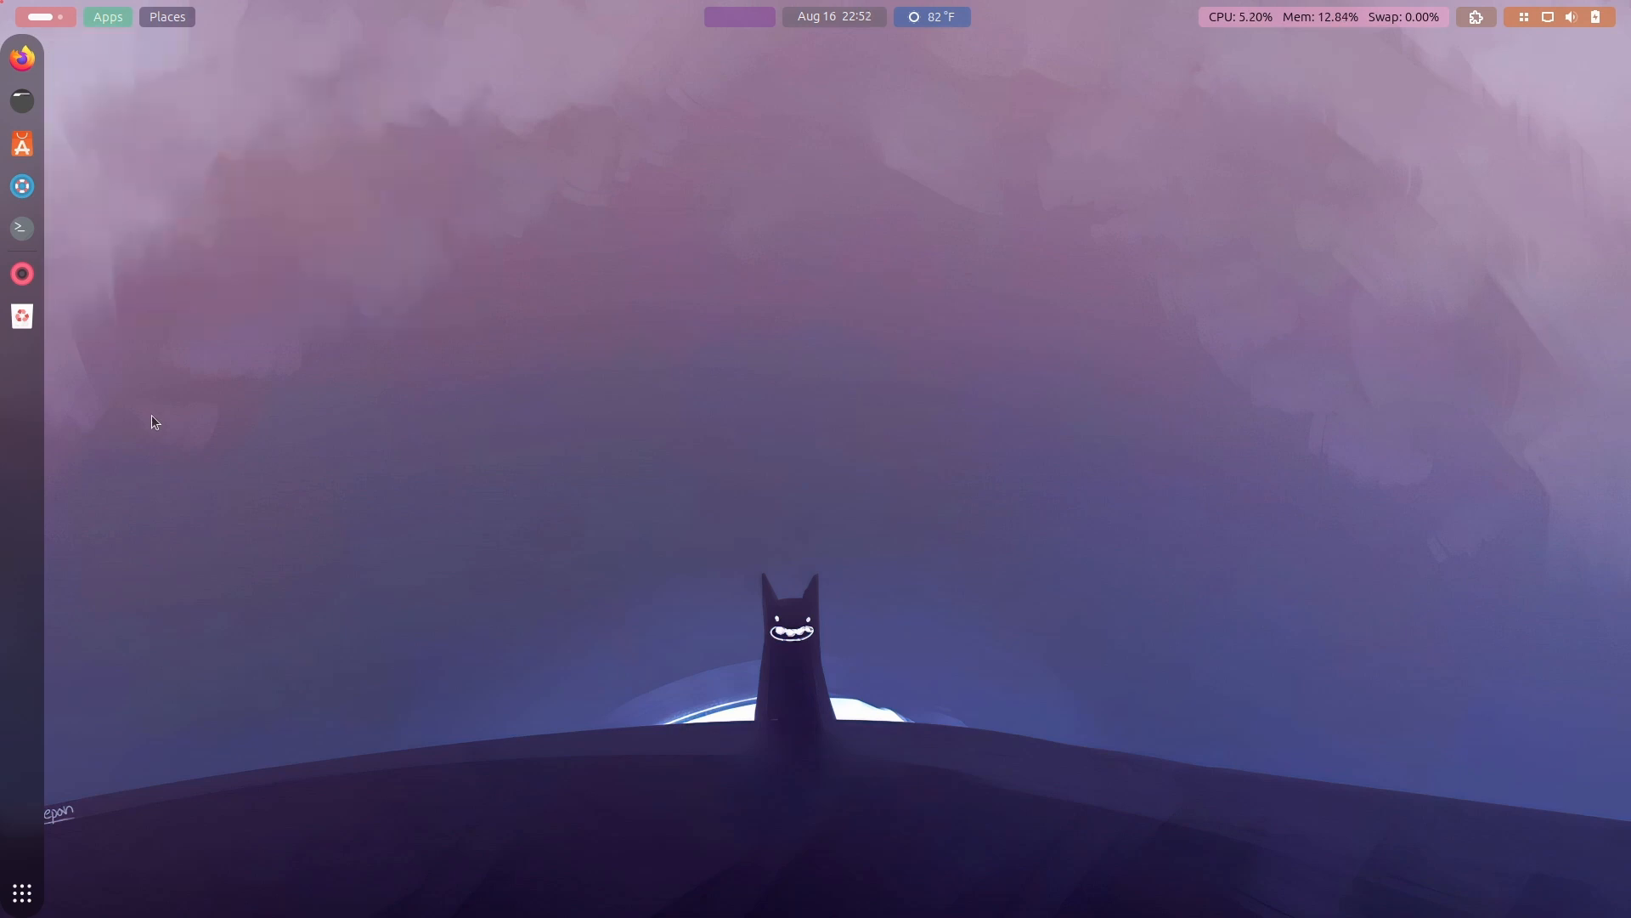
# Step: Switch to the second workspace from the overview, and view the application grid before returning to the desktop
pyautogui.click(51, 21)
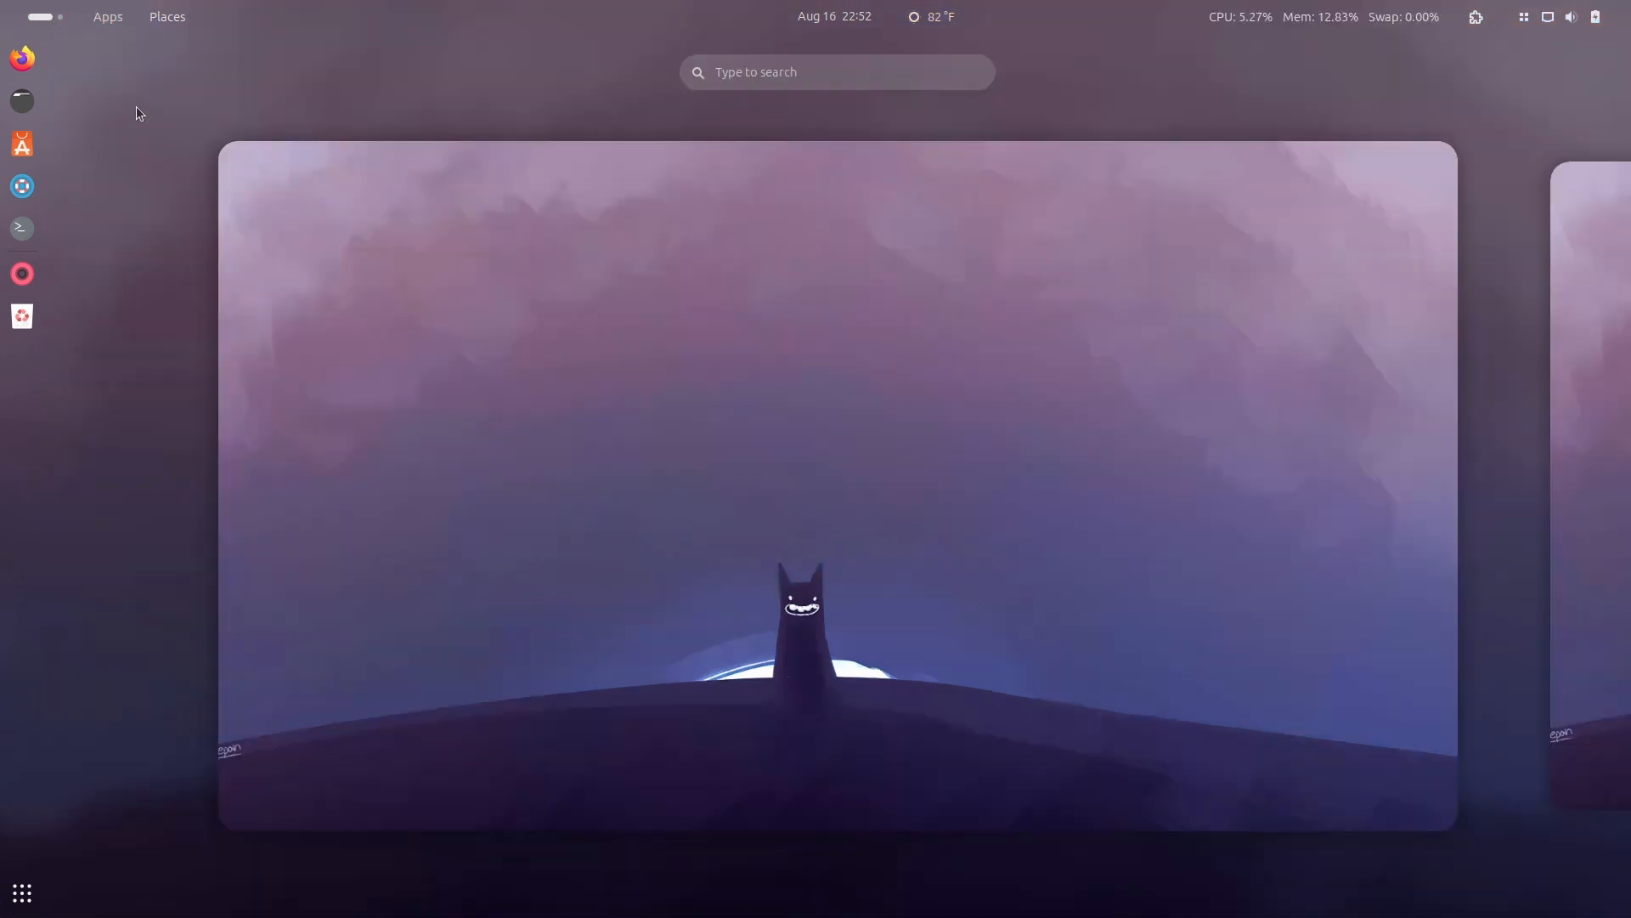
pyautogui.click(1628, 432)
pyautogui.click(451, 435)
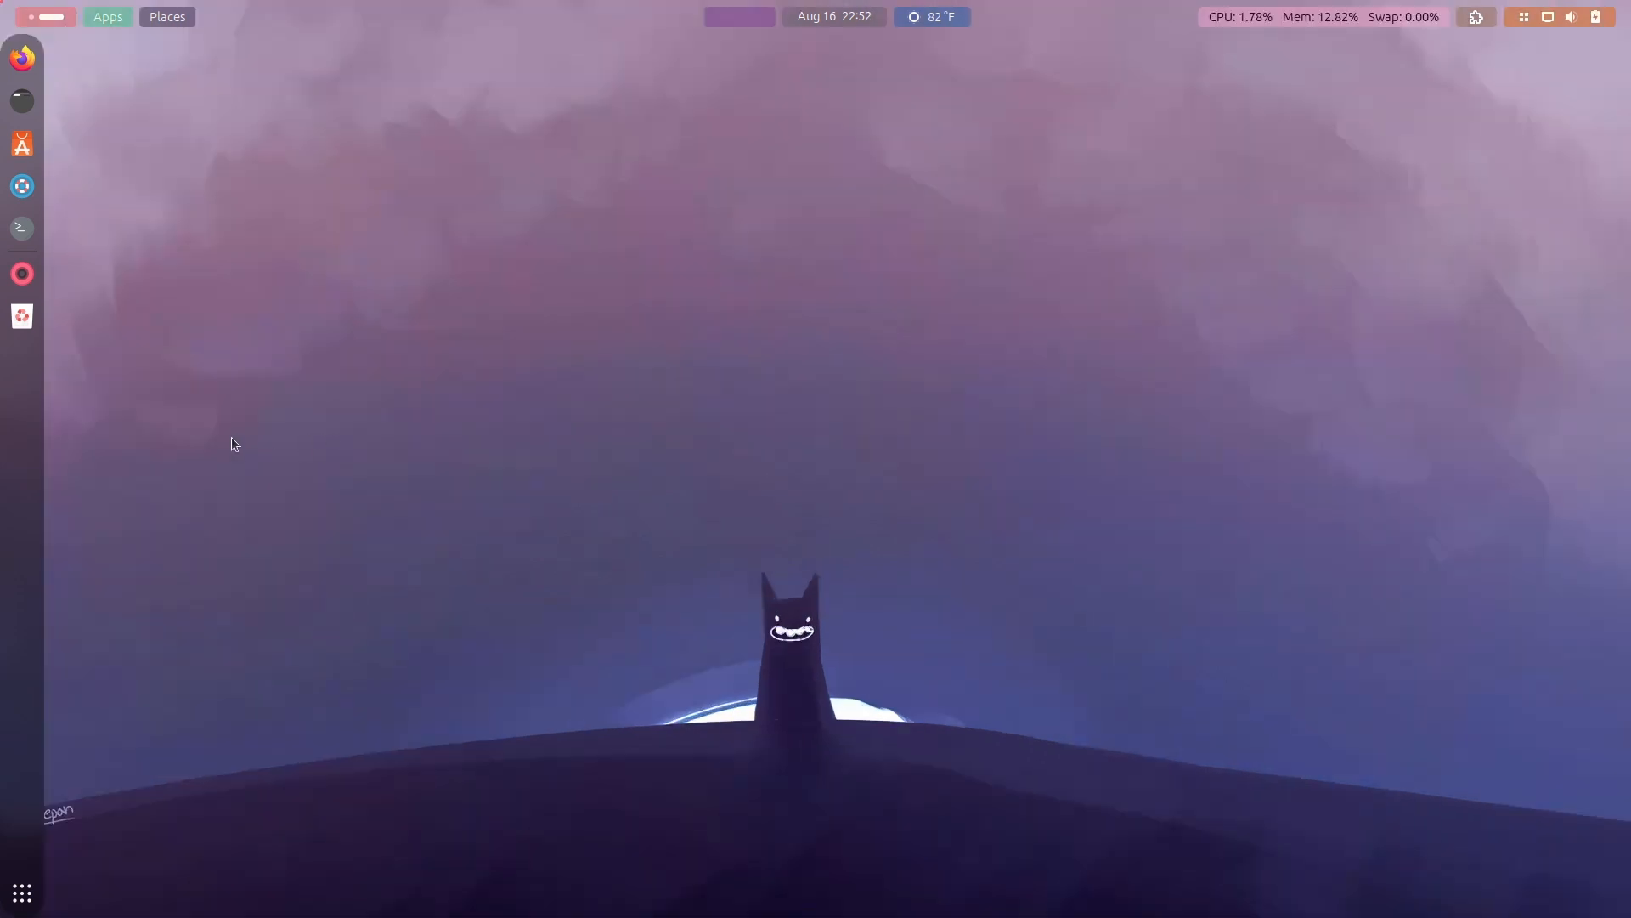
pyautogui.click(25, 892)
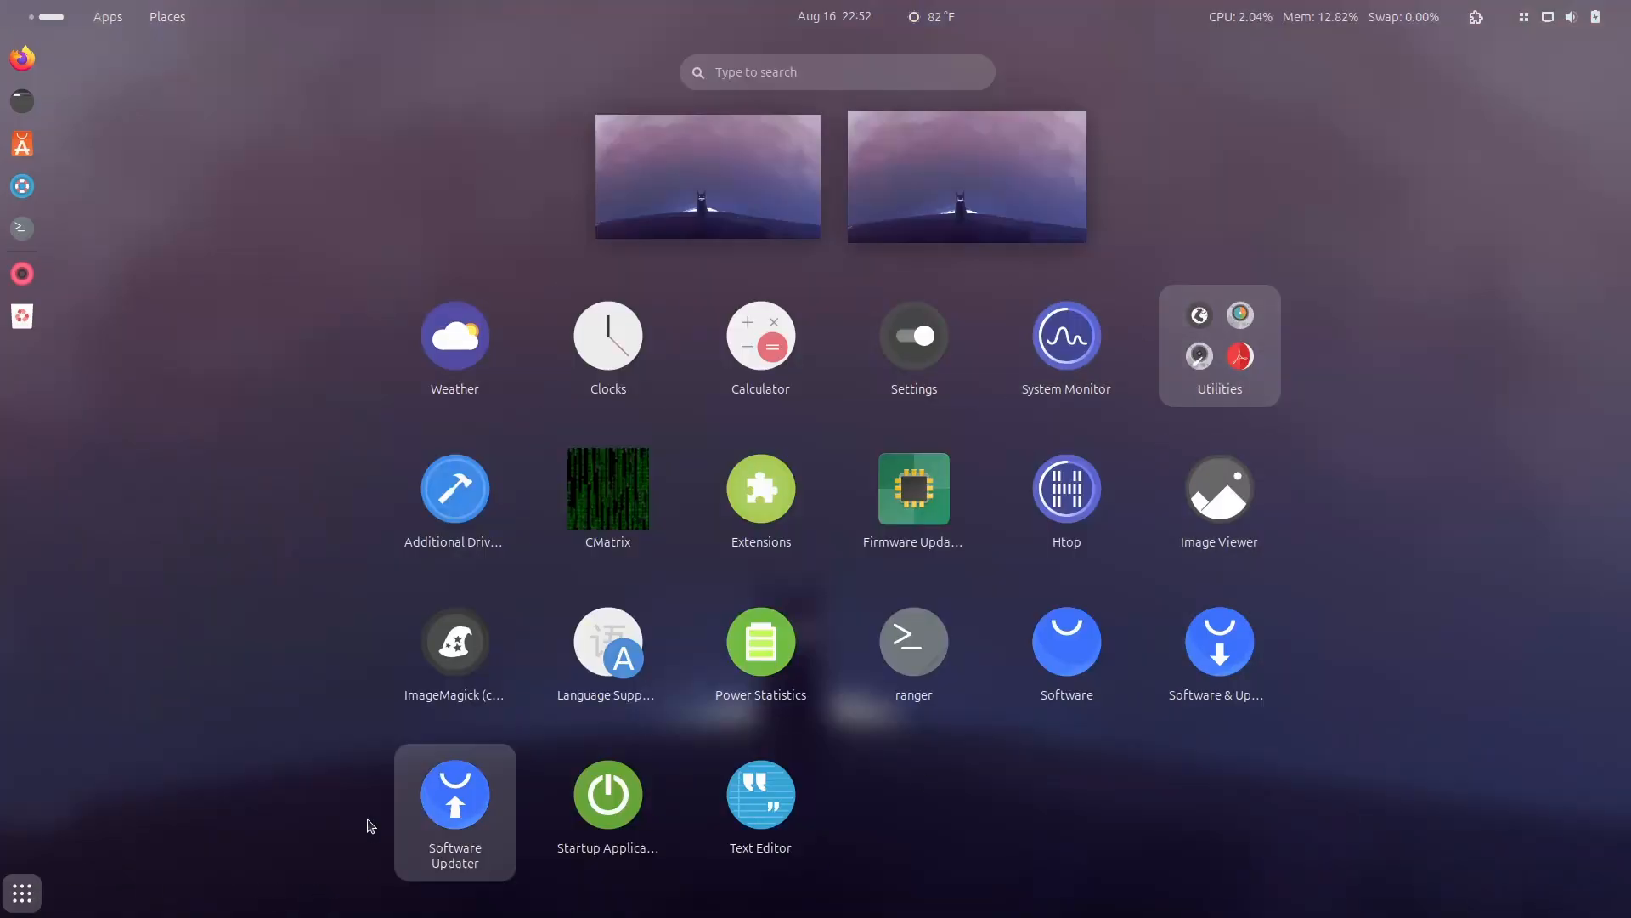
pyautogui.click(21, 888)
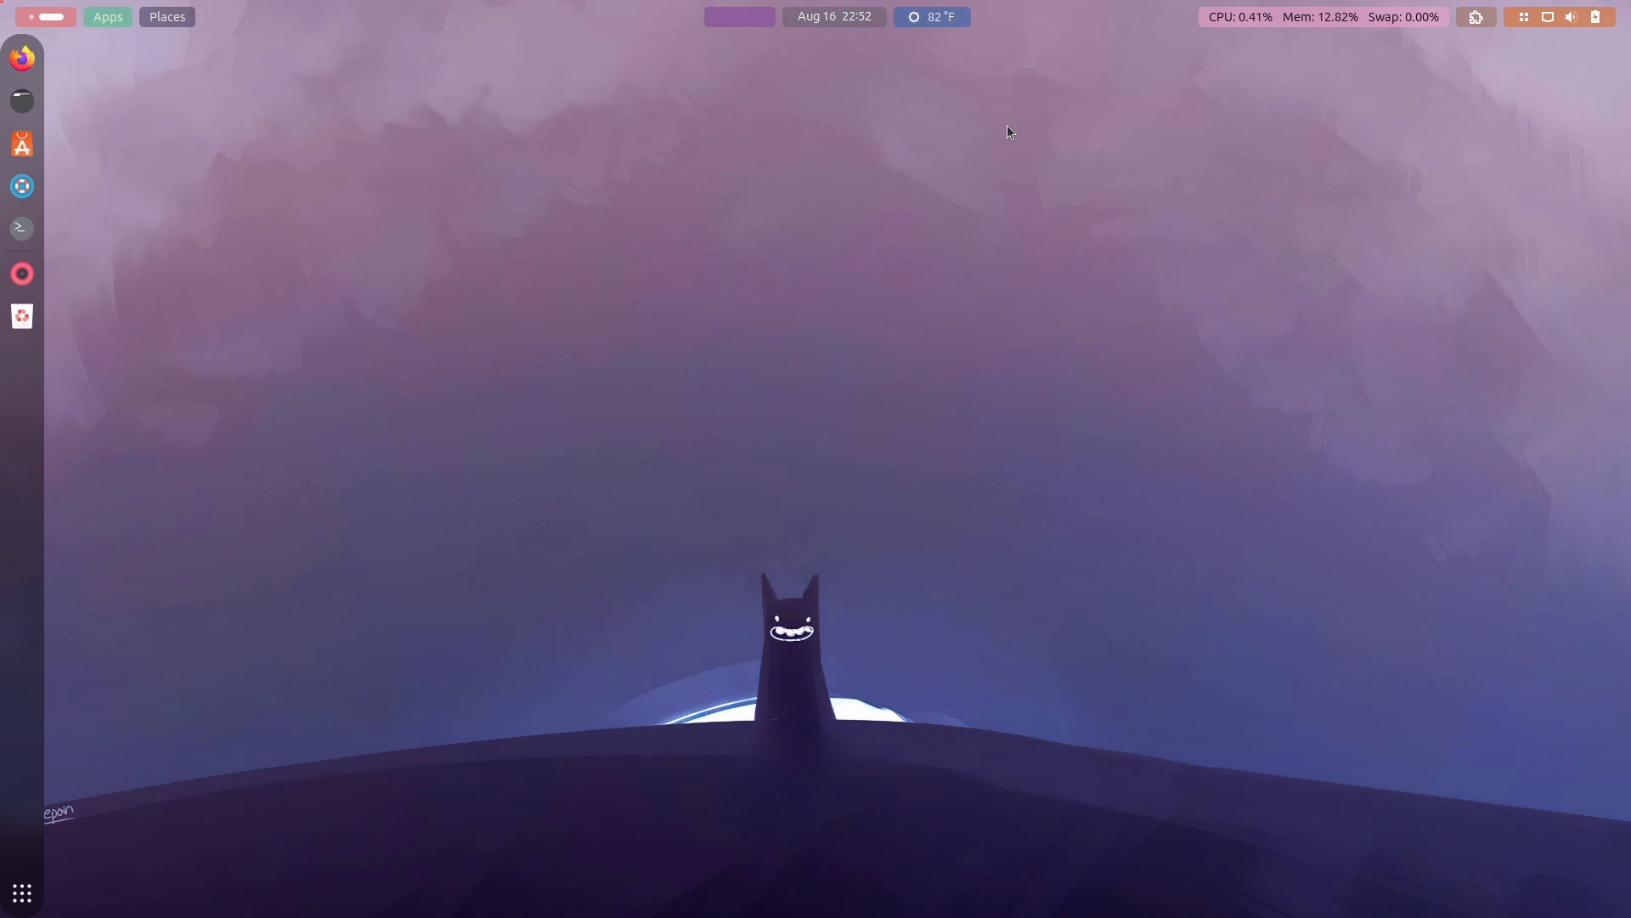
# Step: Enable the Applications blur in the Blur my Shell settings, review its options and blacklist, and close the settings window
pyautogui.click(1488, 27)
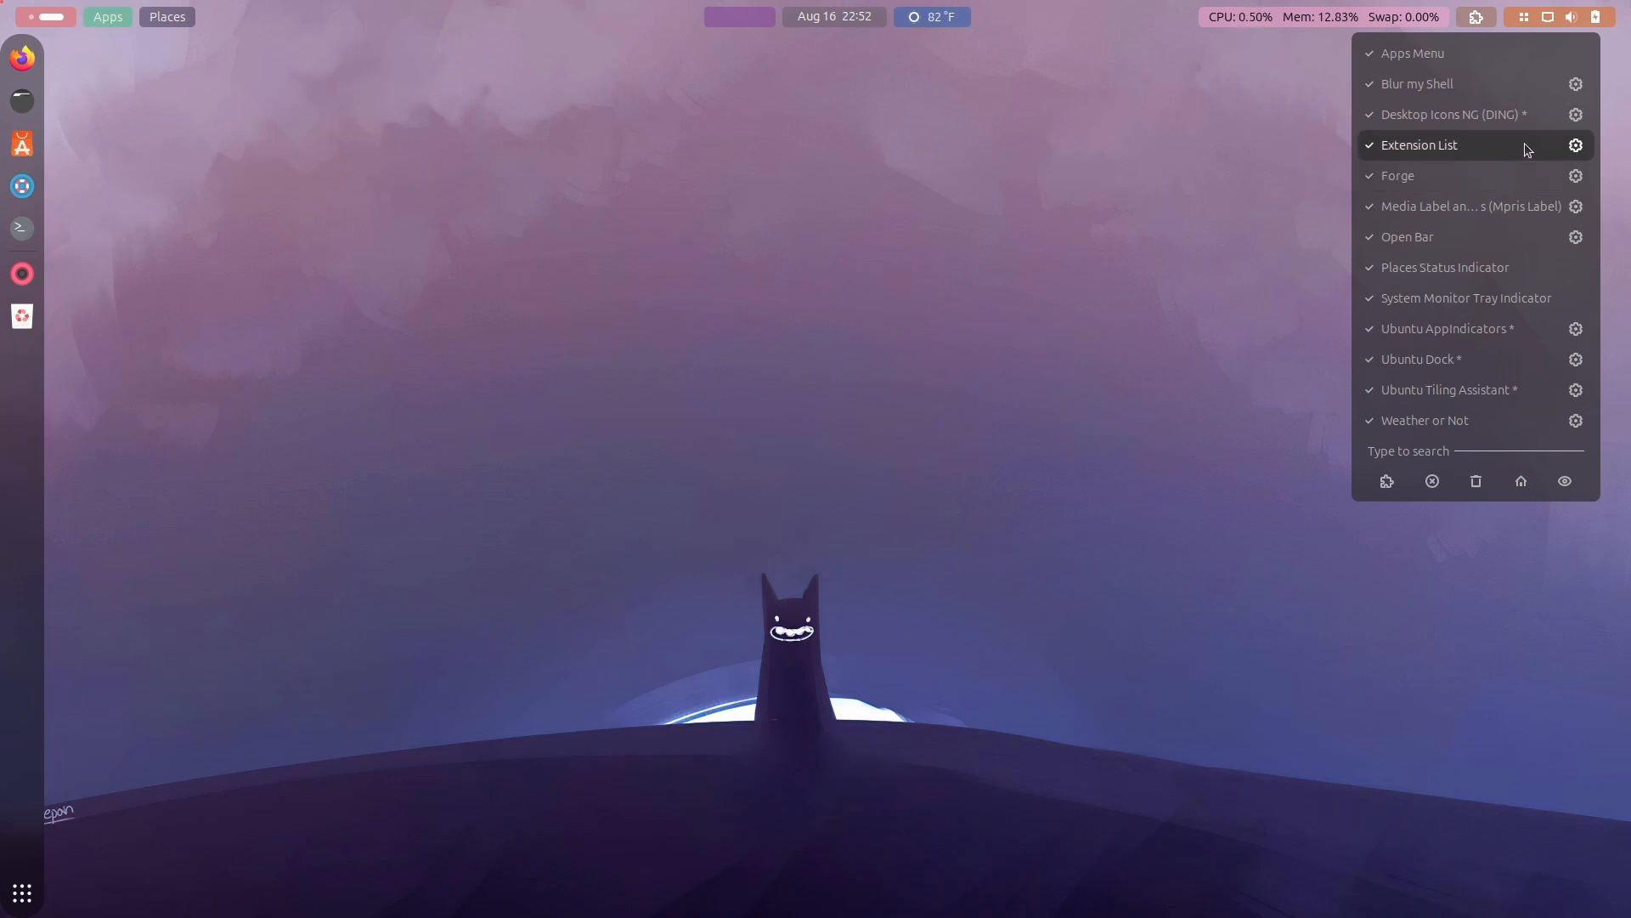
pyautogui.click(1576, 88)
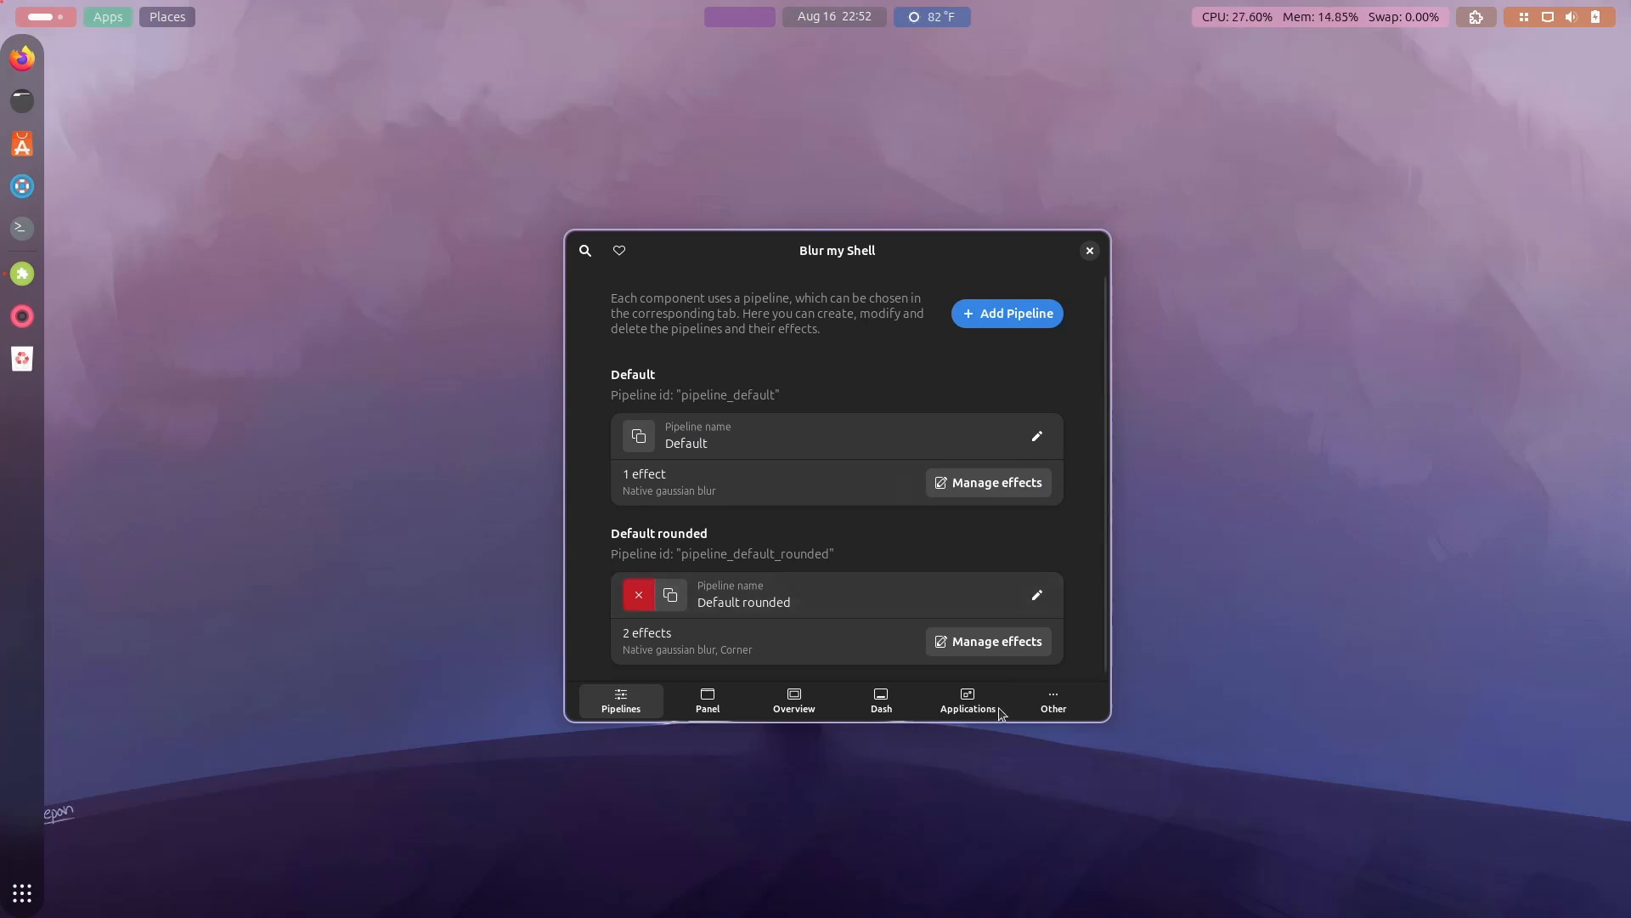
pyautogui.click(952, 710)
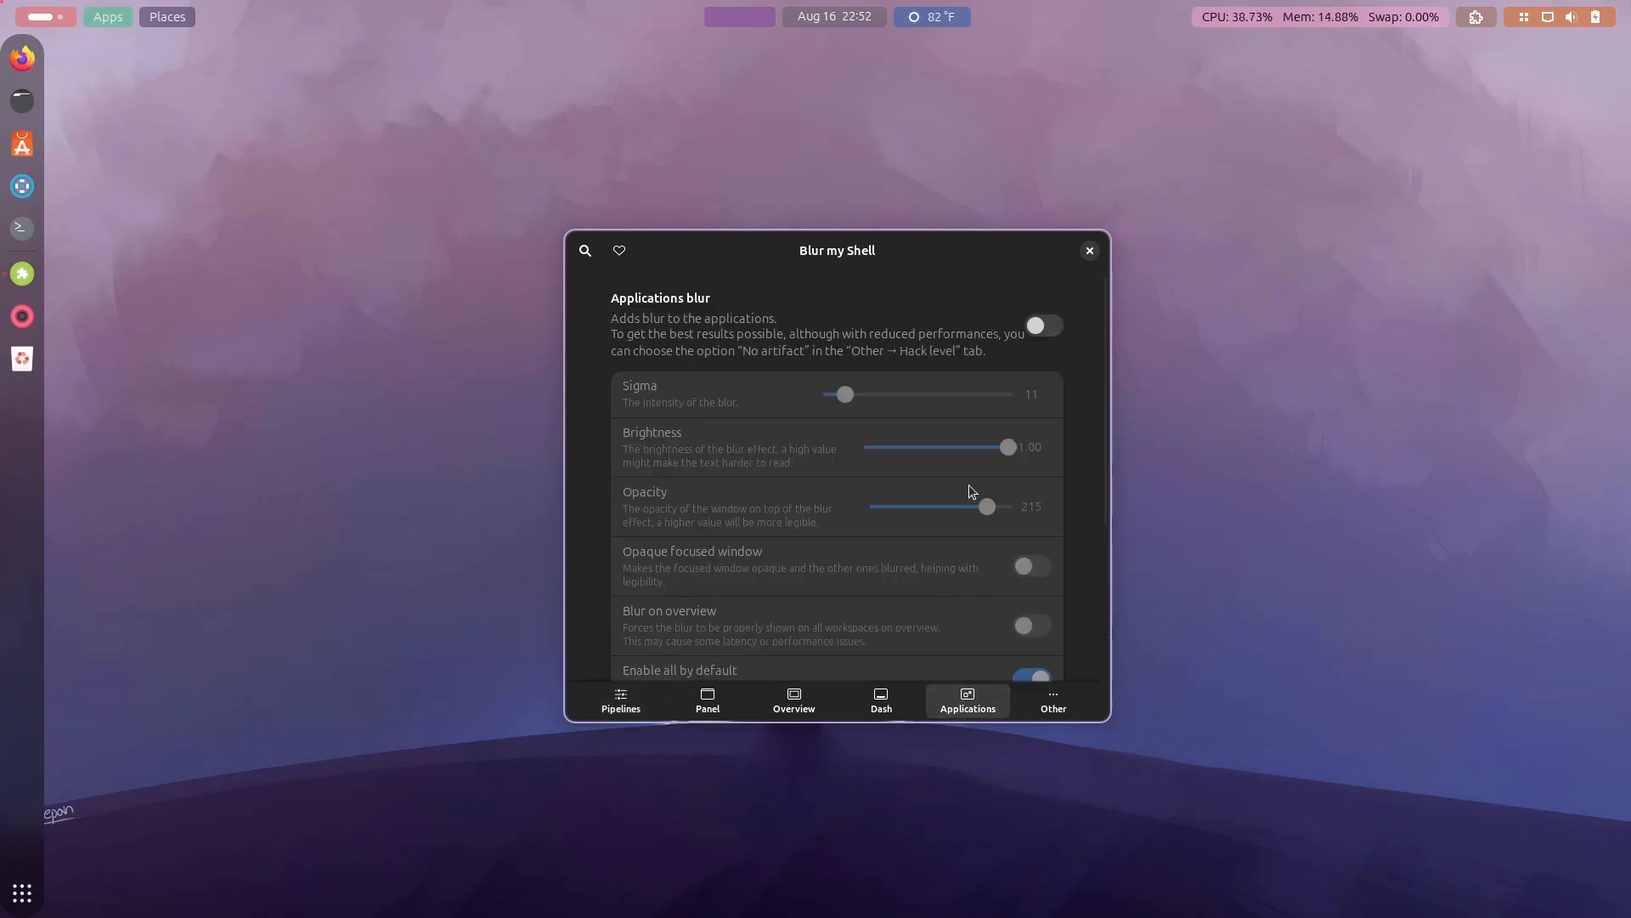
pyautogui.click(1046, 331)
pyautogui.scroll(-5, 1075, 553)
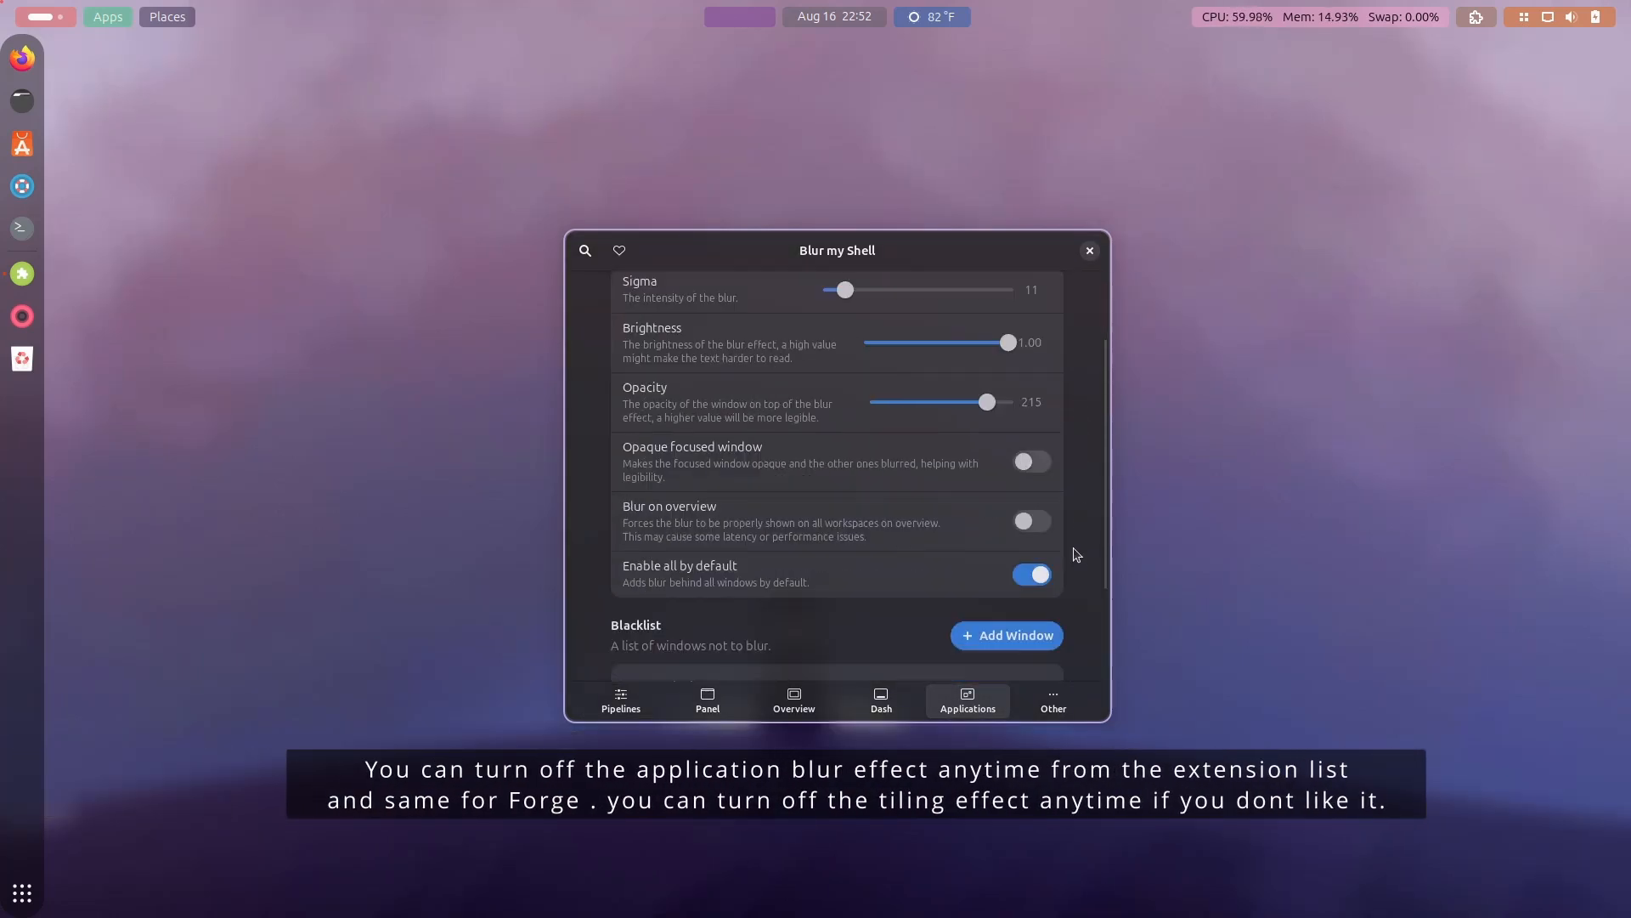
pyautogui.scroll(-1, 1074, 548)
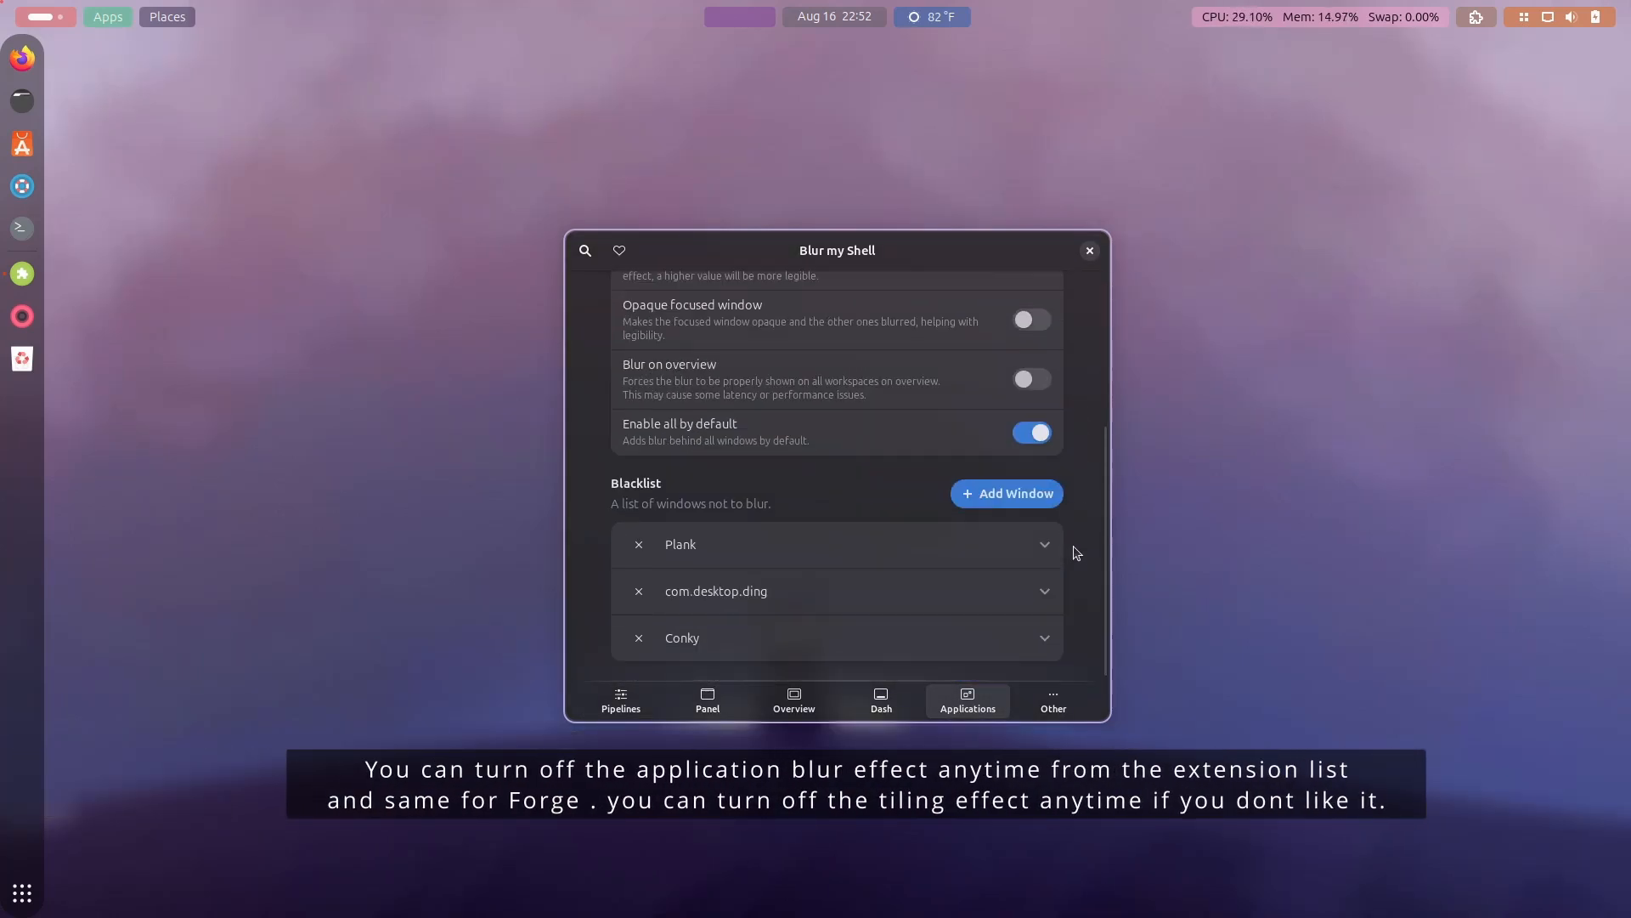
pyautogui.click(1090, 251)
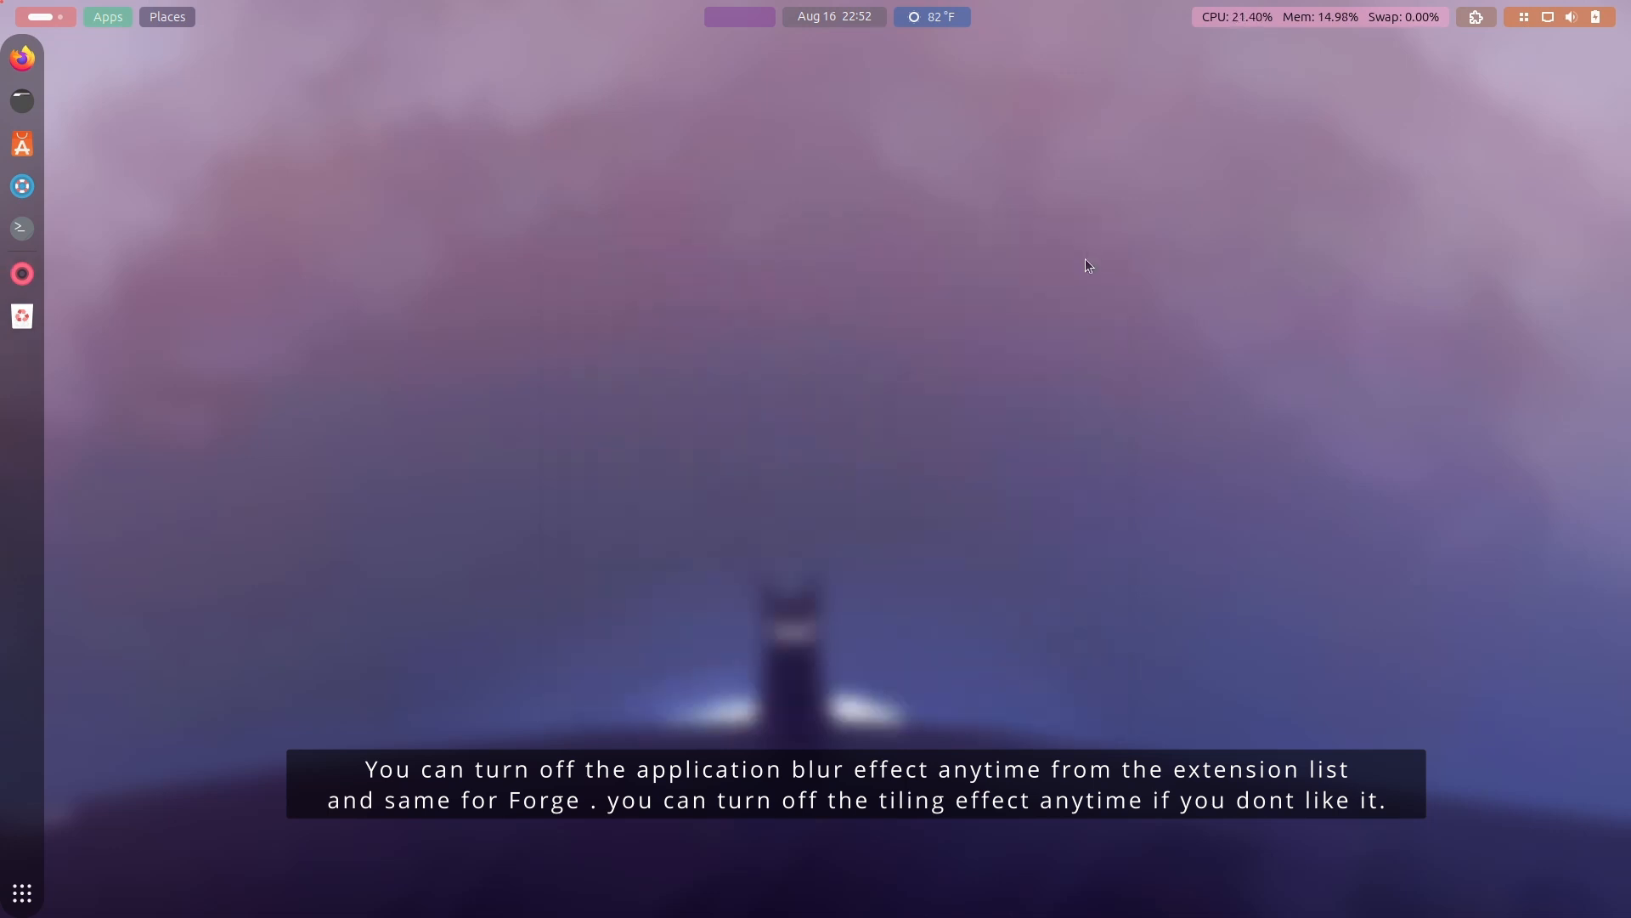
# Step: Disable the Forge tiling extension from the extension list
pyautogui.click(1463, 16)
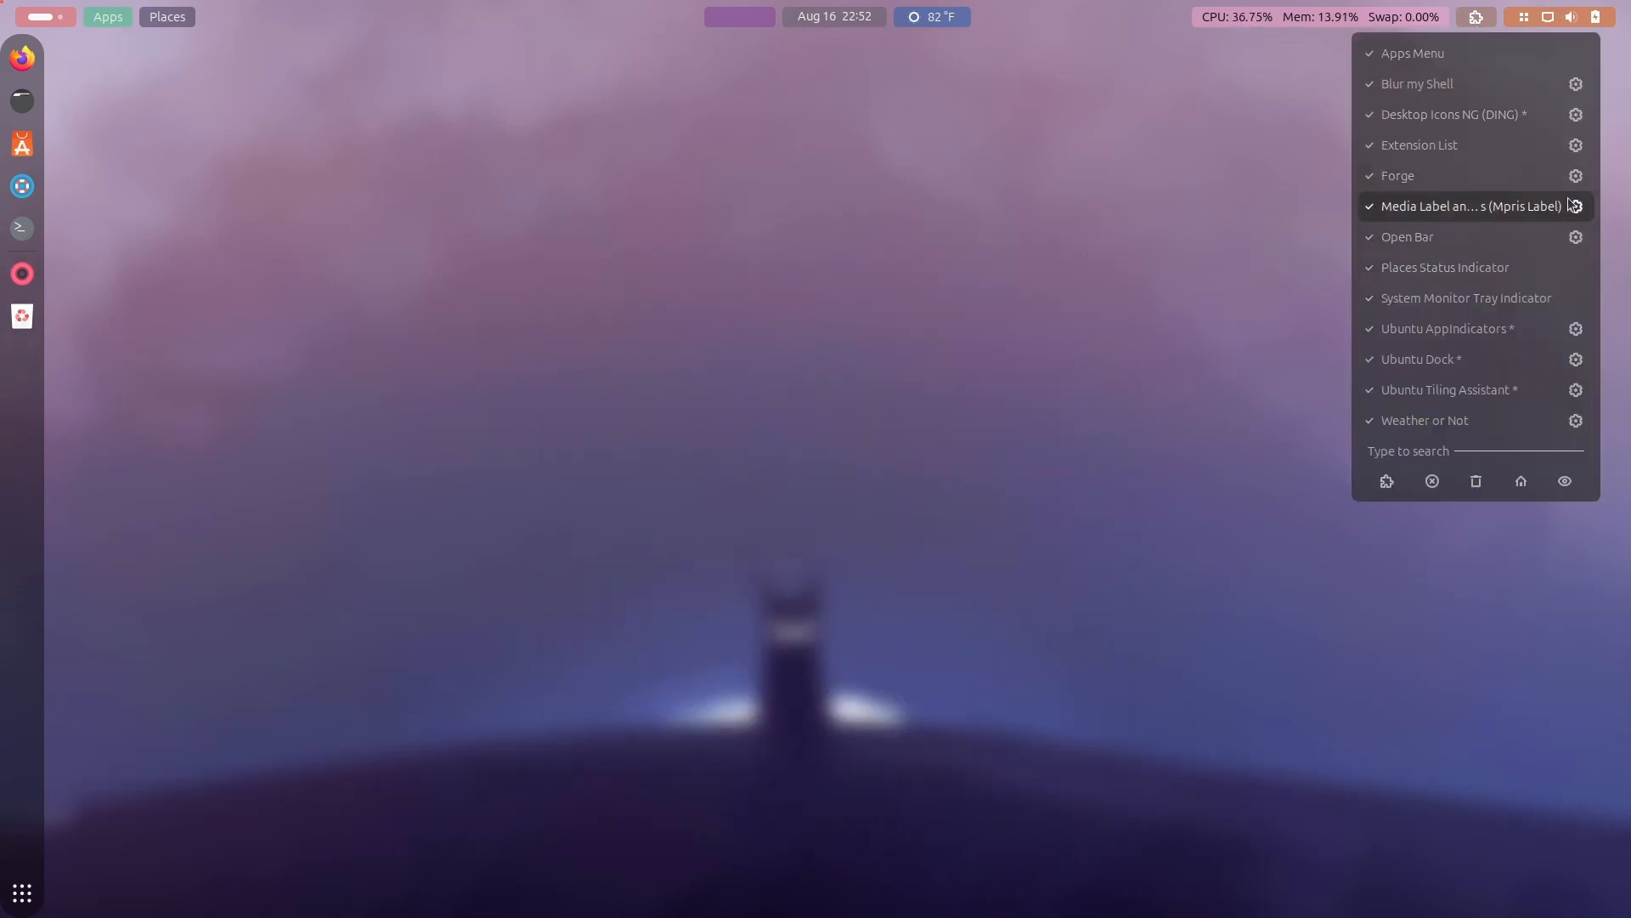
pyautogui.click(1450, 175)
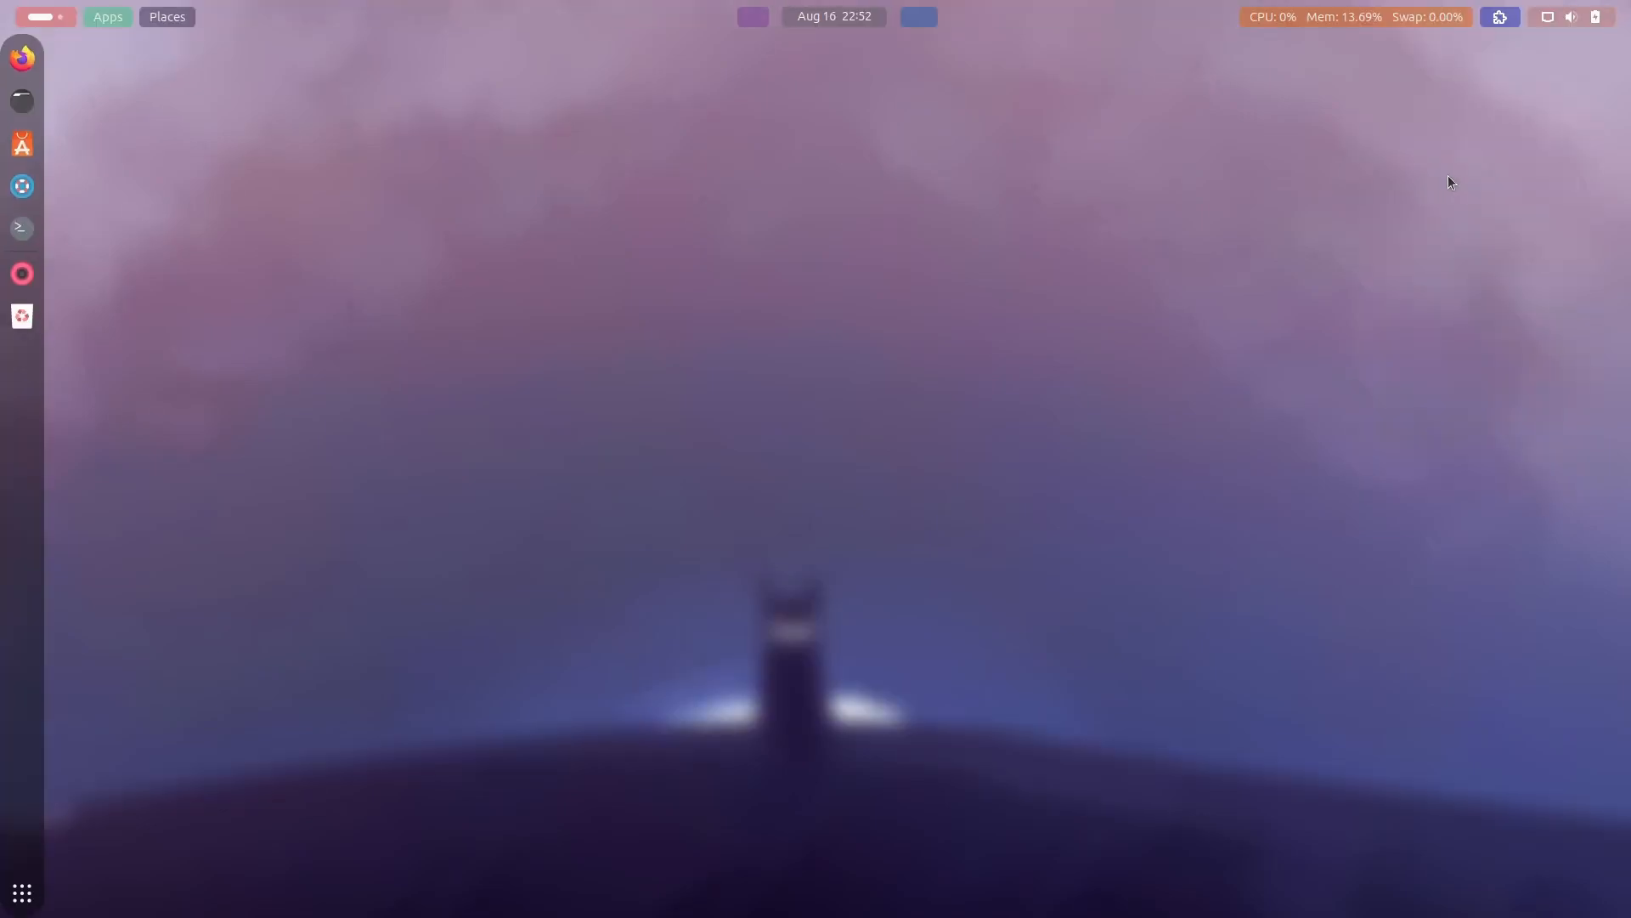
# Step: Open the home folder in Files, restore the window from maximized, shrink it to under half the screen width and move it clear of the dock
pyautogui.click(22, 101)
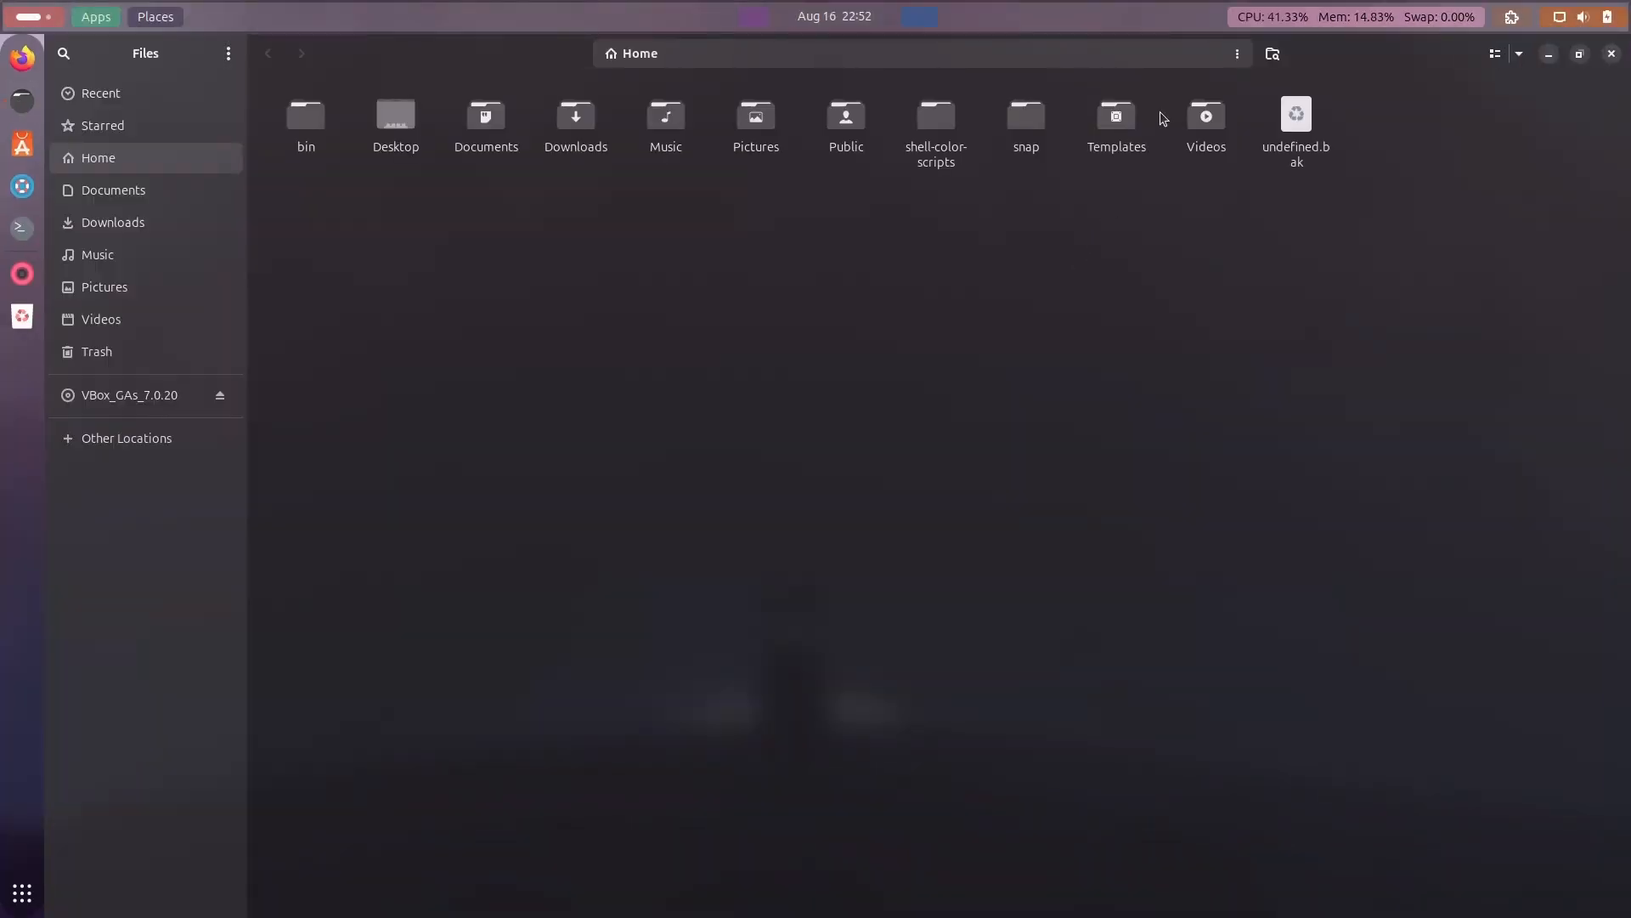
pyautogui.doubleClick(1393, 55)
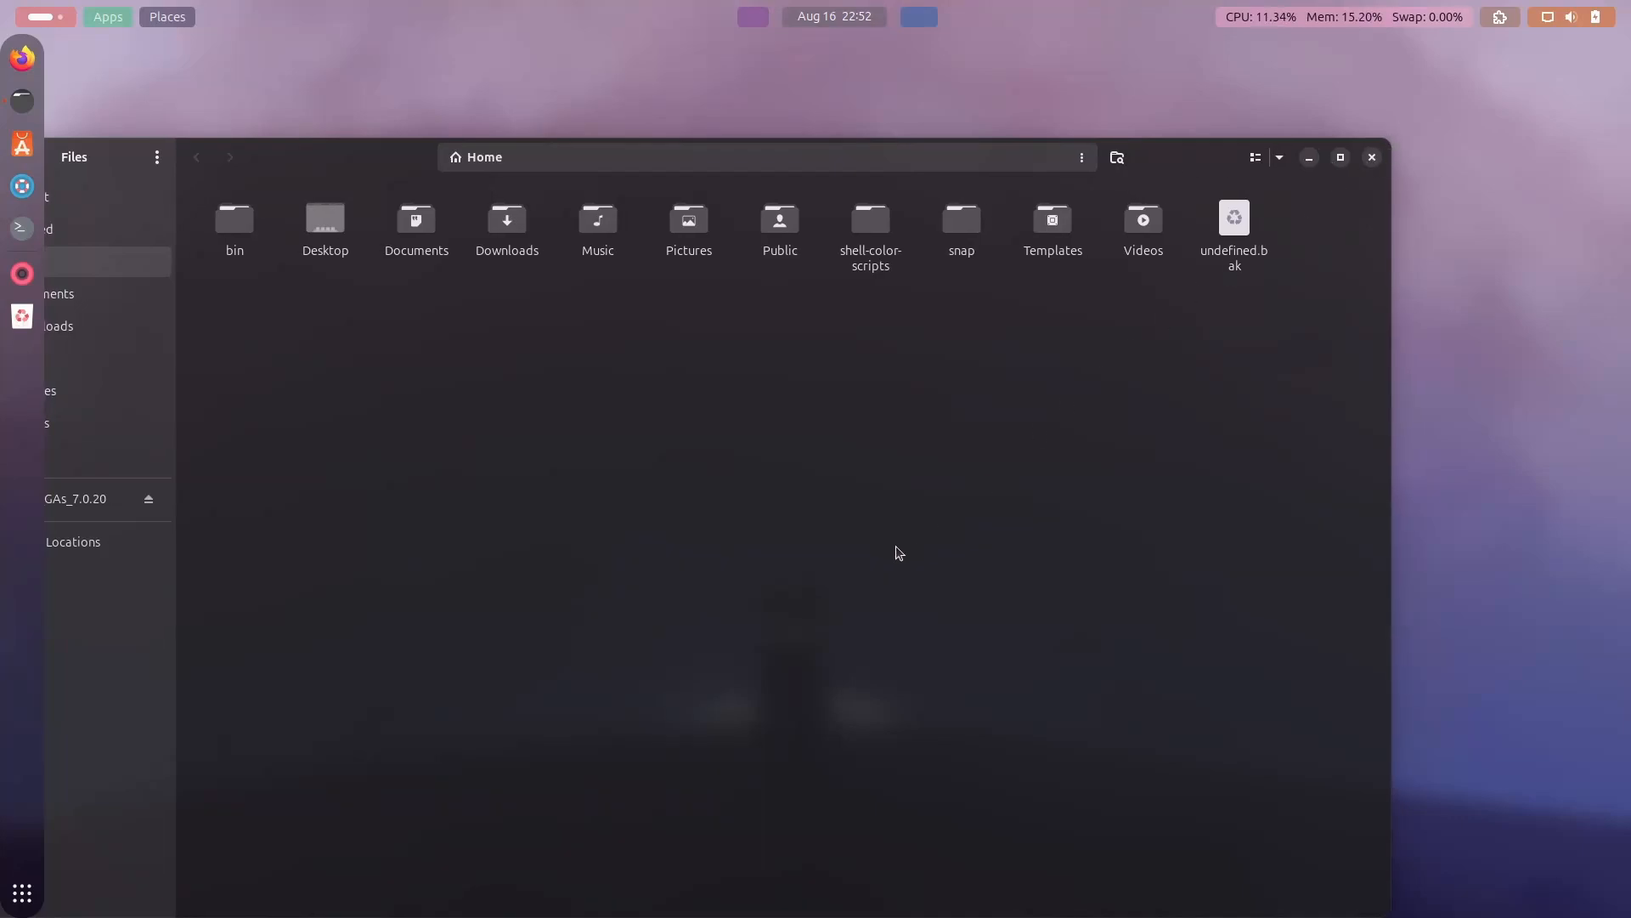
pyautogui.moveTo(1394, 141); pyautogui.dragTo(736, 537)
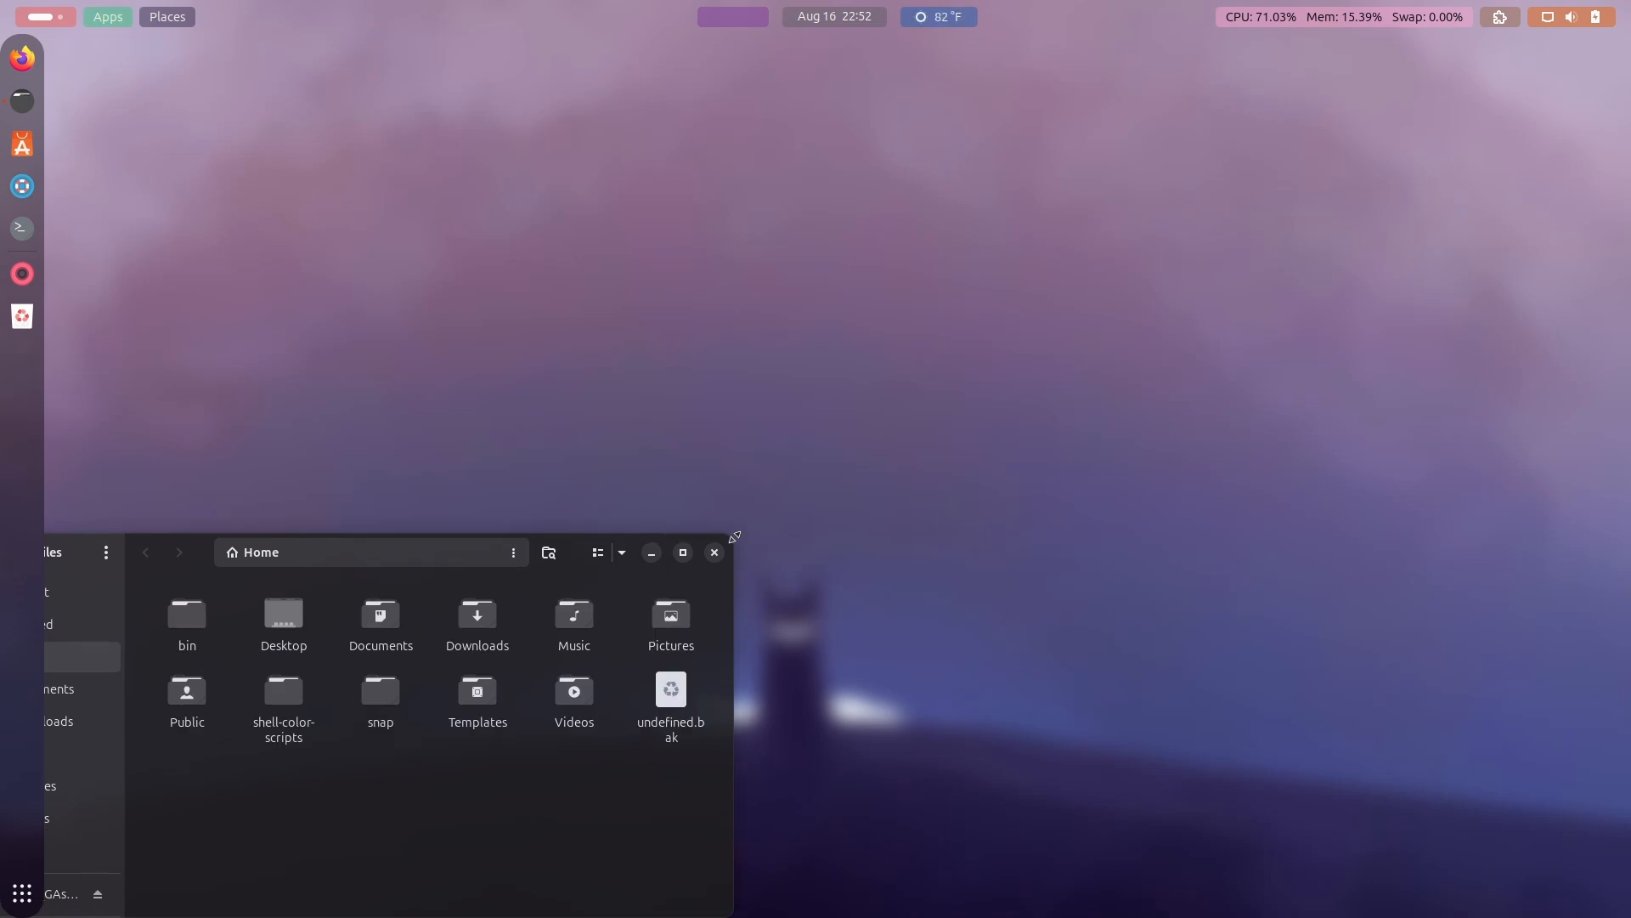
pyautogui.moveTo(586, 566); pyautogui.dragTo(757, 154)
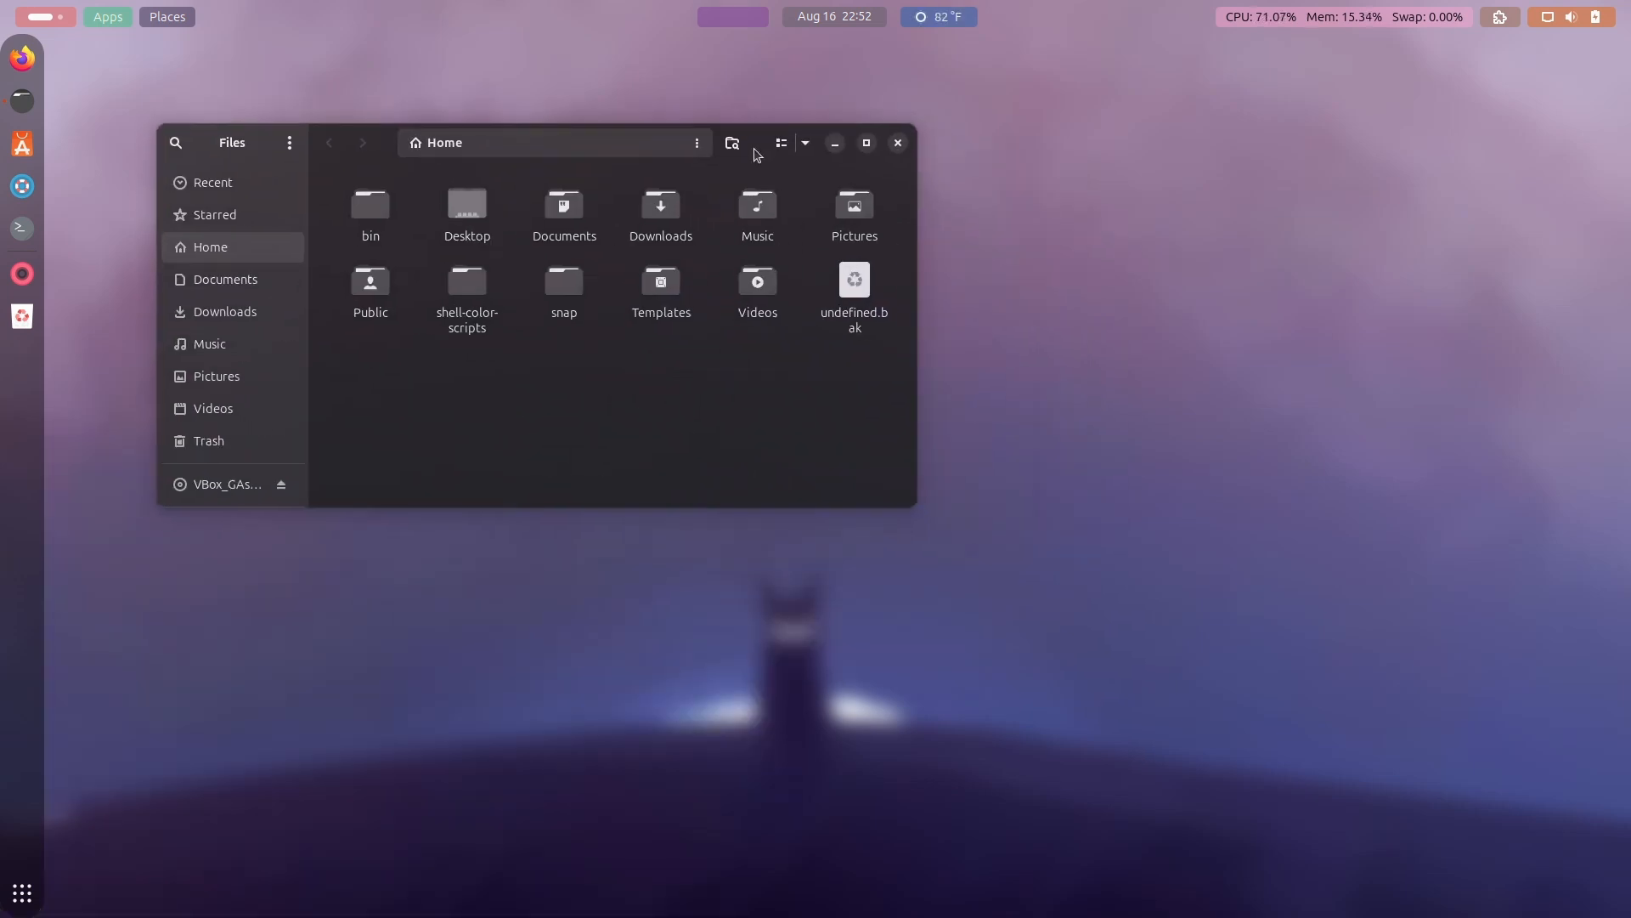